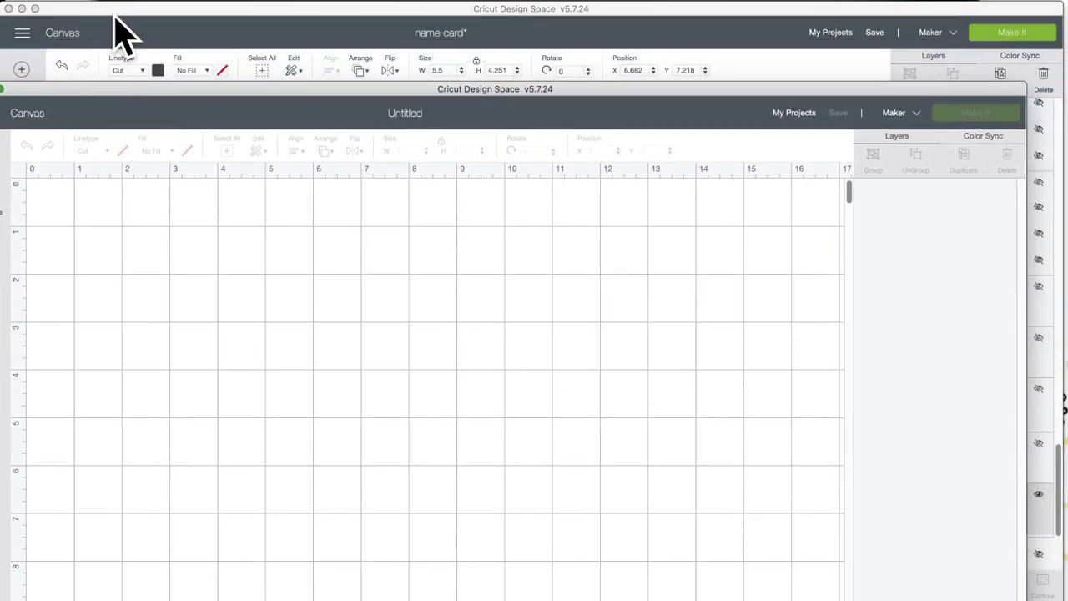
Bring the name card project forward and nudge the yellow rectangle to about X 1.97, Y 6.18.
left_click(124, 34)
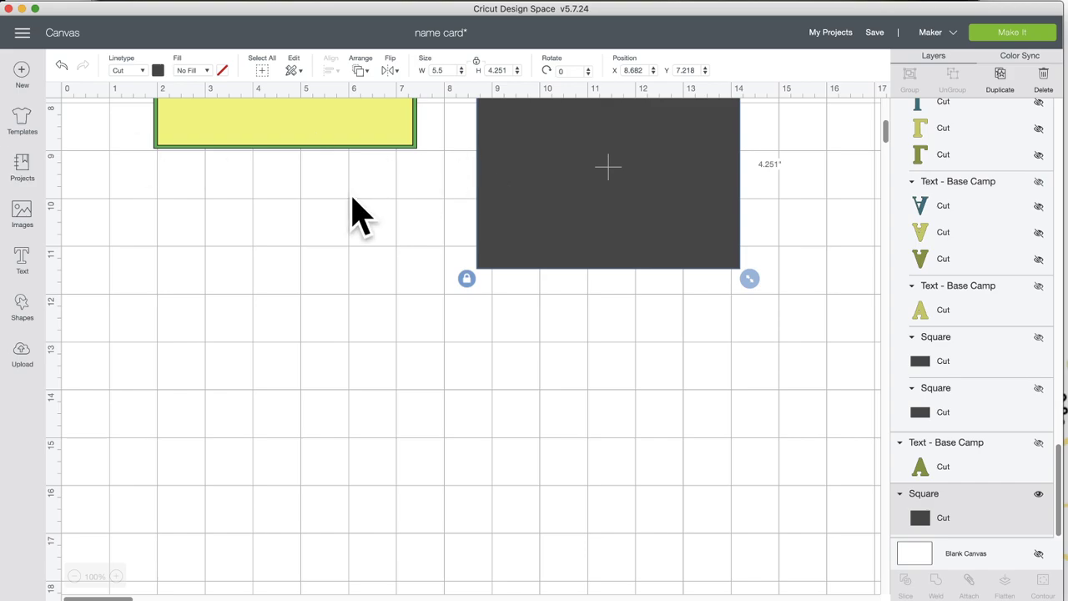
scroll(355, 215, "up", 5)
scroll(355, 214, "down", 1)
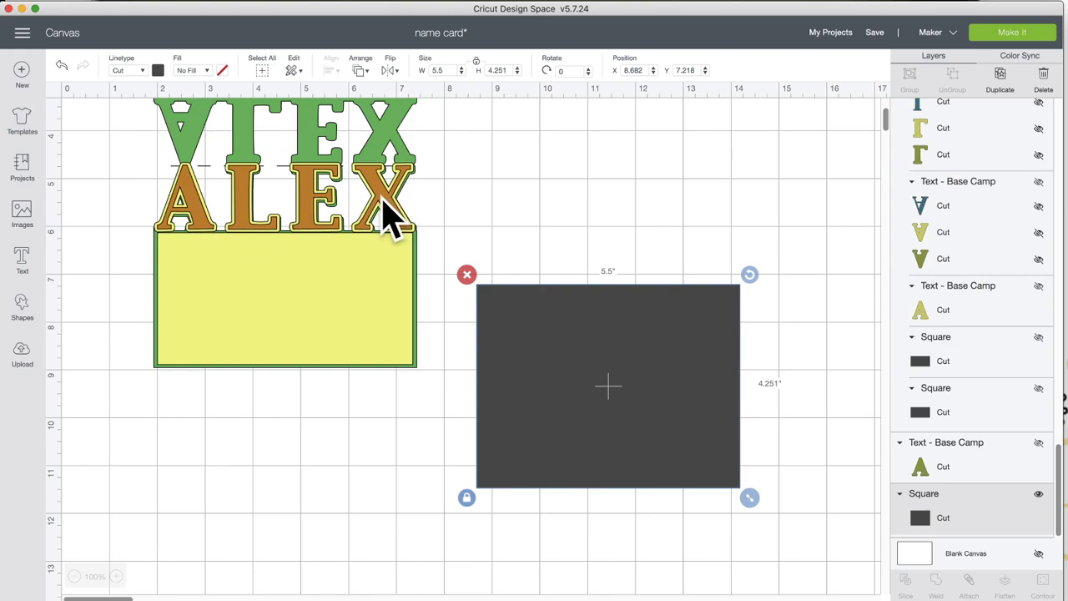
scroll(350, 214, "up", 3)
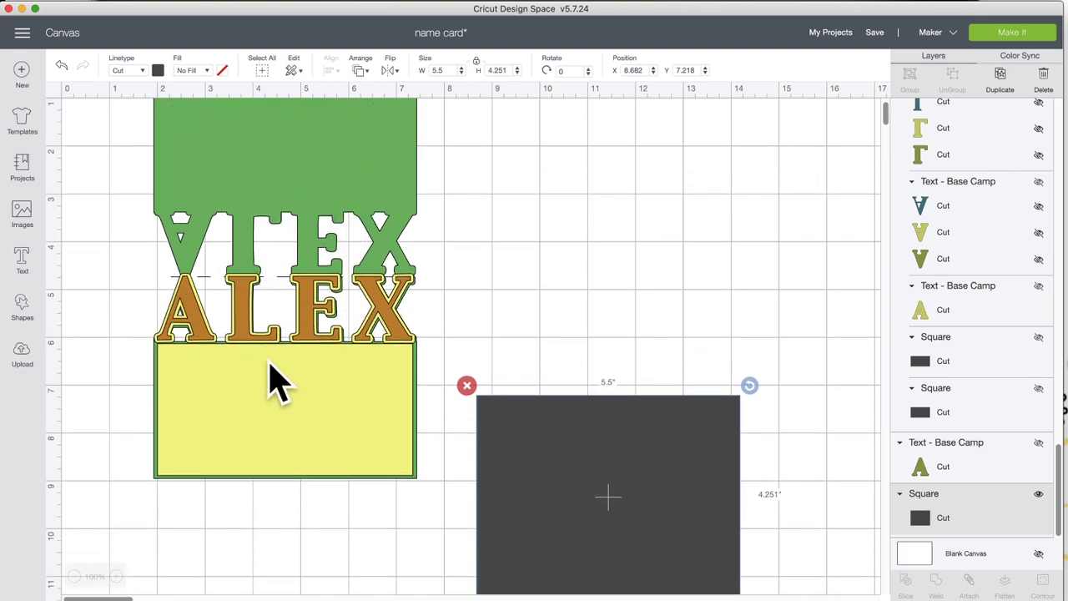
left_click_drag(248, 382, 251, 377)
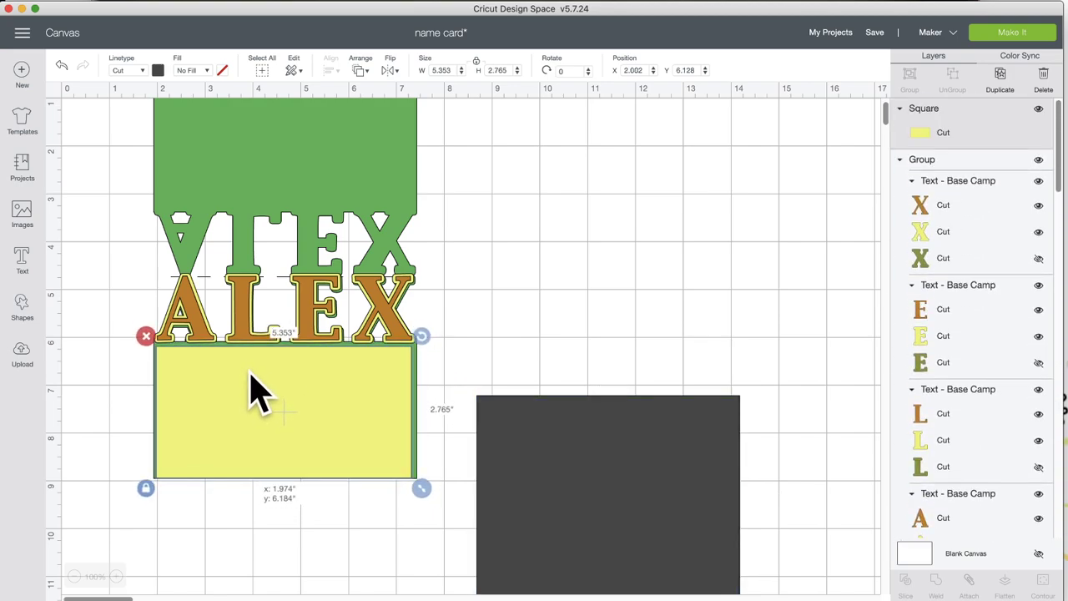
Move the layered ALEX lettering off the green card and place it back over the cut-out letters.
left_click_drag(207, 319, 503, 243)
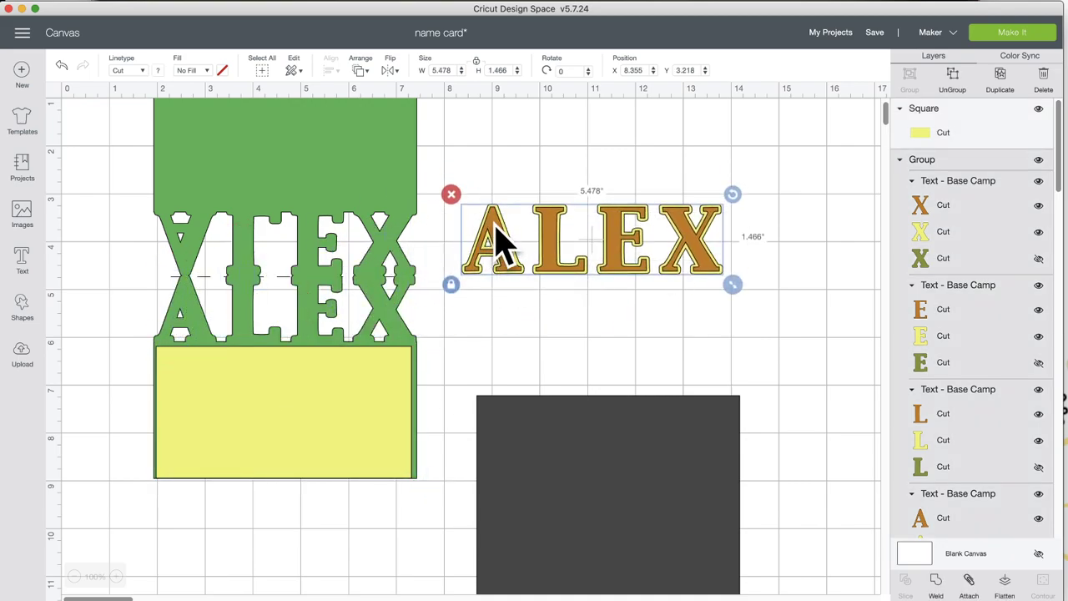
left_click_drag(496, 253, 187, 311)
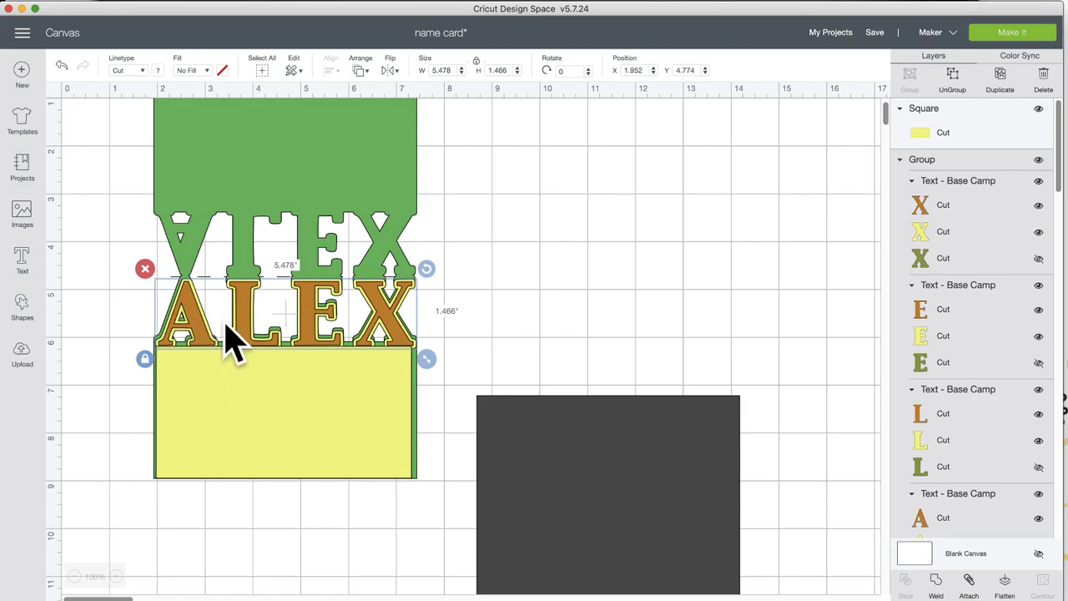
left_click_drag(185, 292, 186, 290)
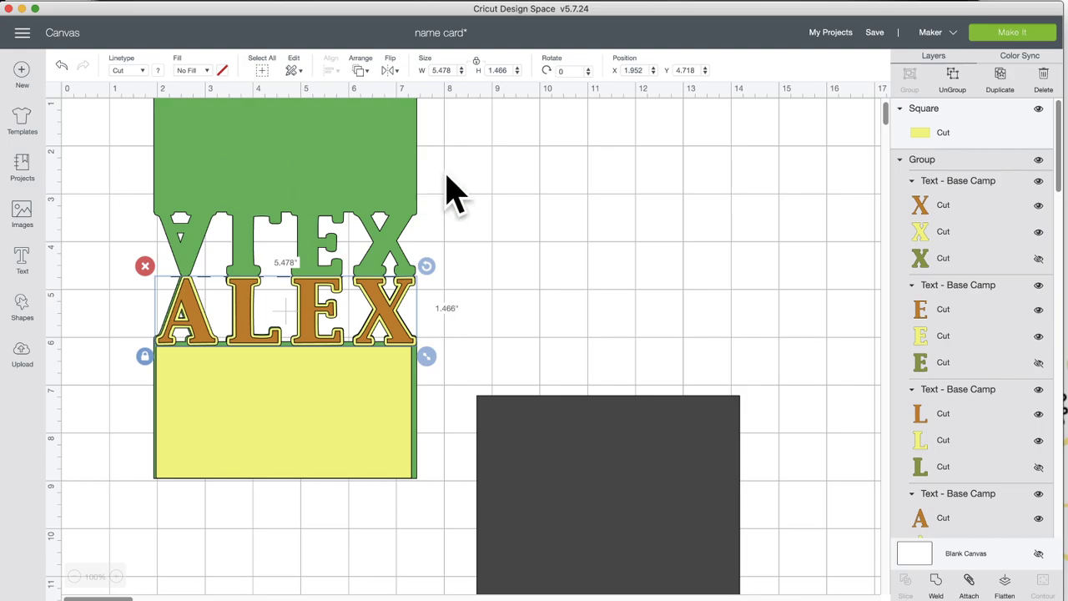
Open a new blank project window and insert a square at about X 4.4, Y 1.65.
key("super+n")
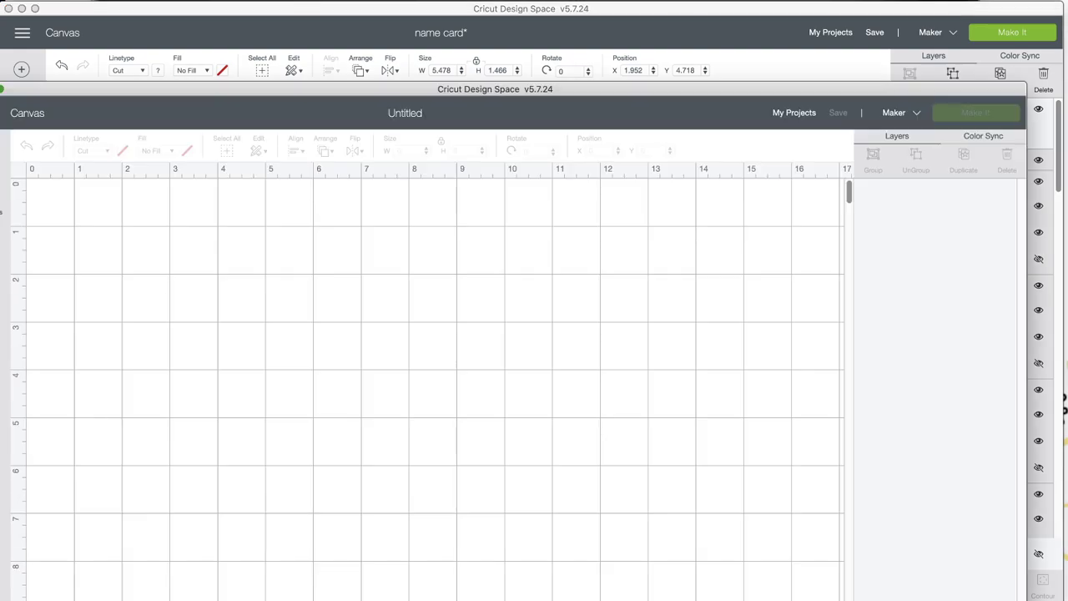
left_click_drag(225, 108, 234, 13)
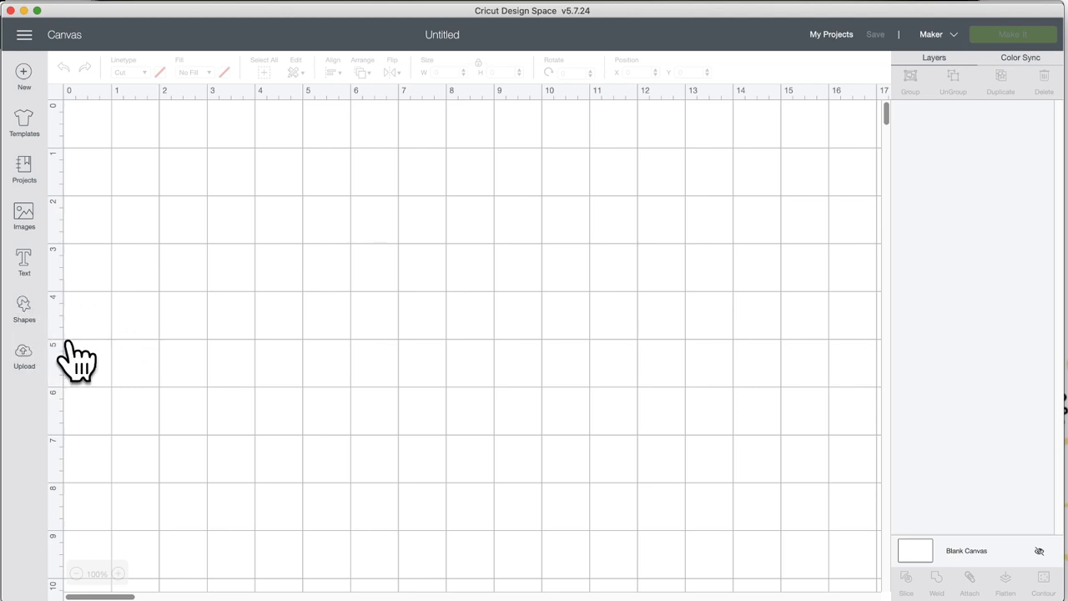
left_click(25, 306)
left_click(80, 213)
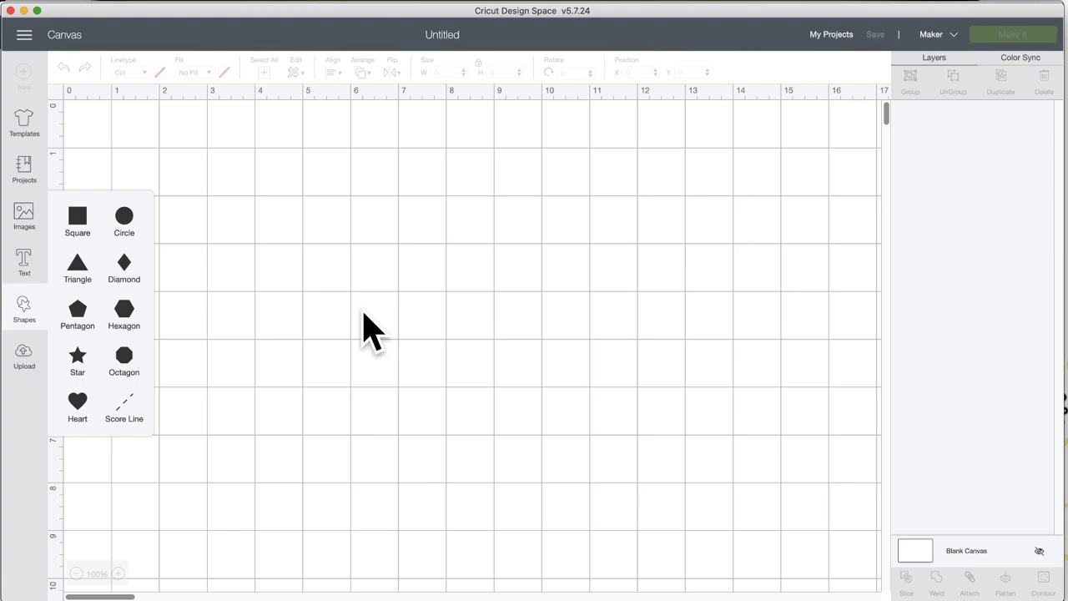
left_click_drag(254, 242, 372, 240)
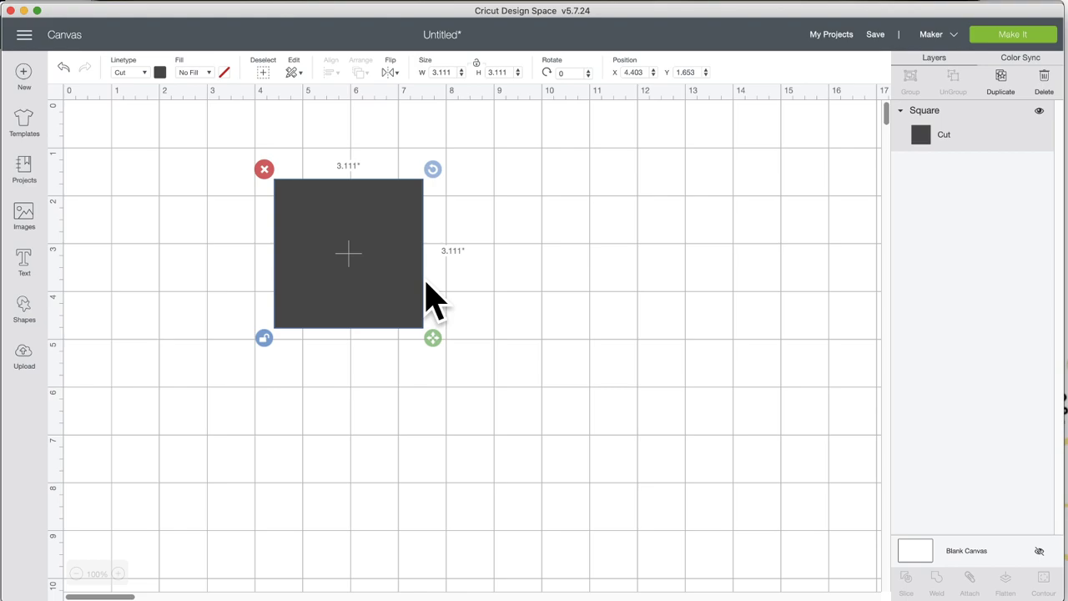
Resize the square without fixed proportions to 5.5 inches wide and 4.25 inches high.
left_click_drag(432, 339, 551, 384)
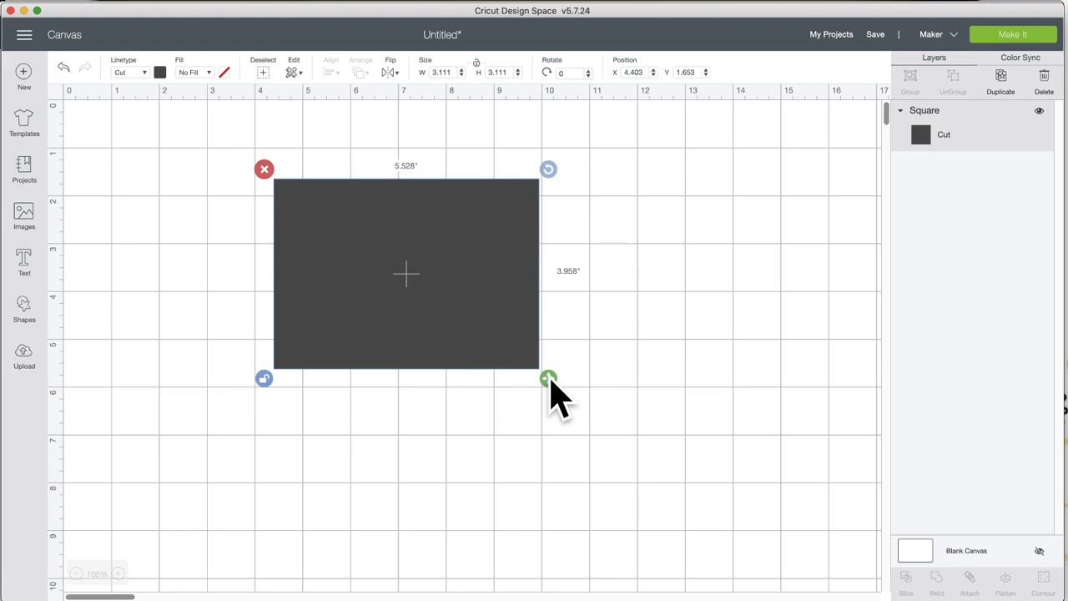
mouse_move(550, 392)
left_mouse_down()
mouse_move(561, 392)
mouse_move(551, 390)
left_mouse_up()
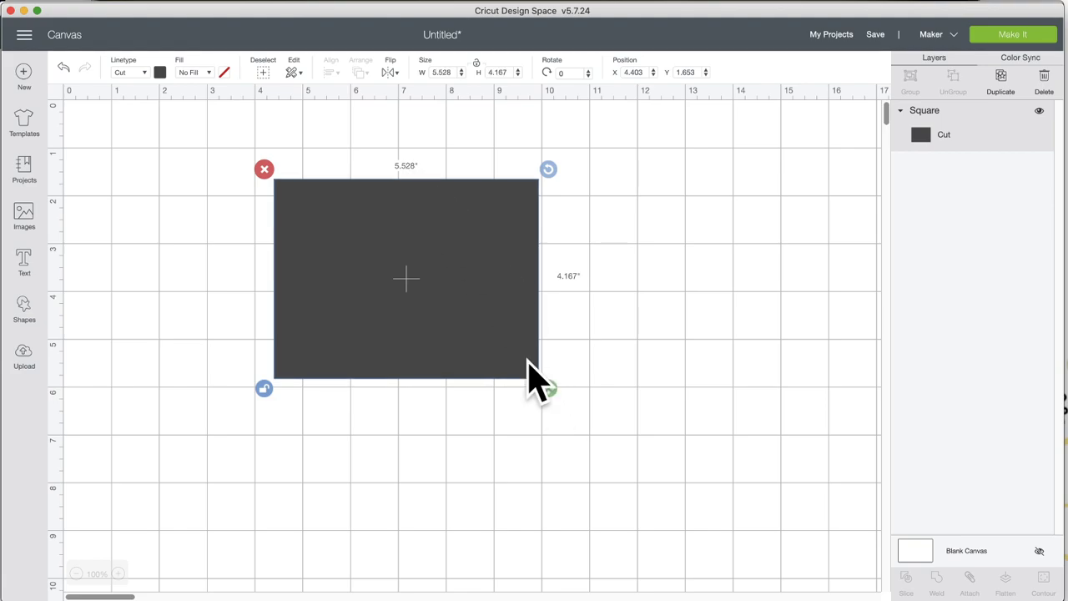
left_click(477, 64)
left_click(475, 65)
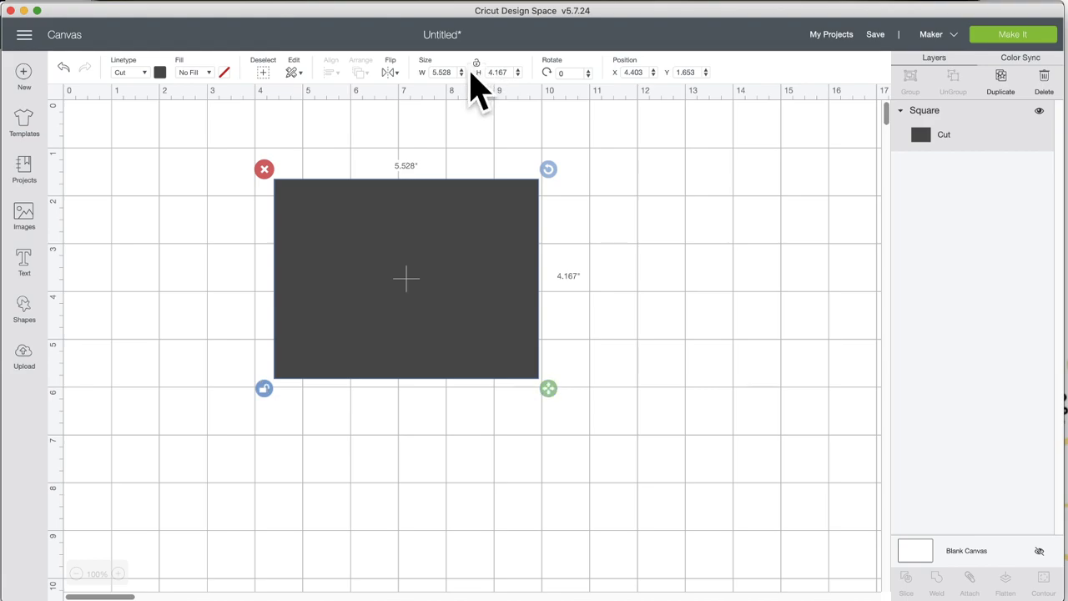
left_click_drag(453, 72, 423, 74)
type("5.5")
key("Return")
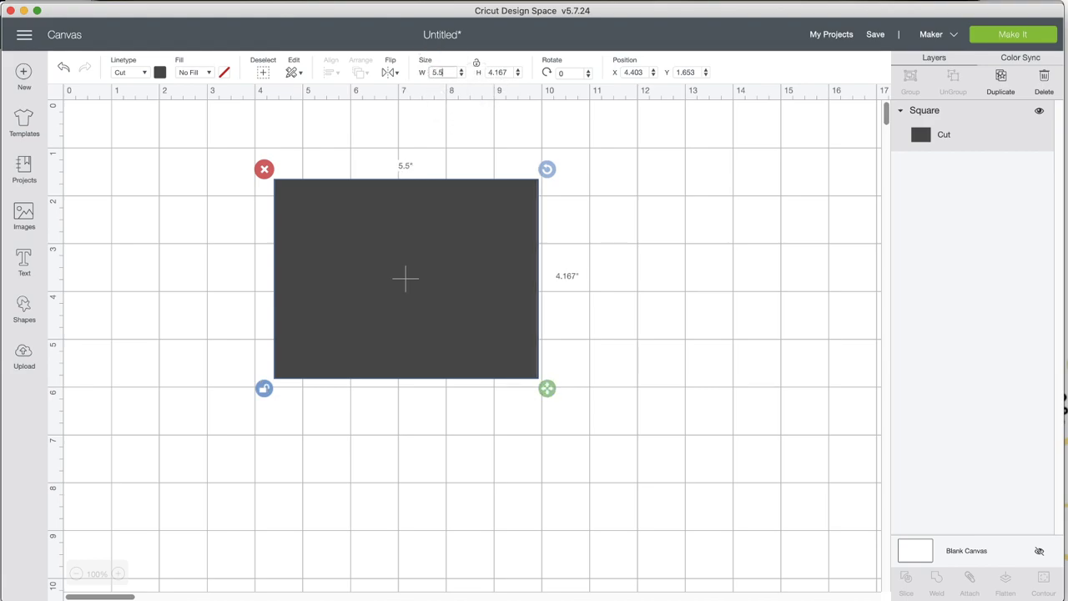
left_click_drag(509, 72, 487, 75)
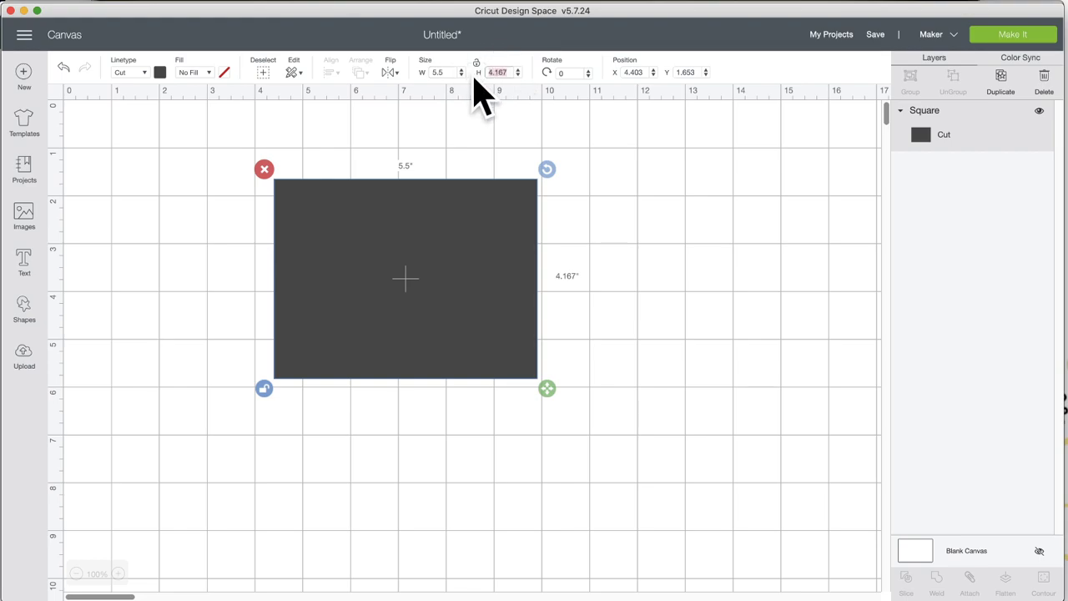
type("4.25")
key("Return")
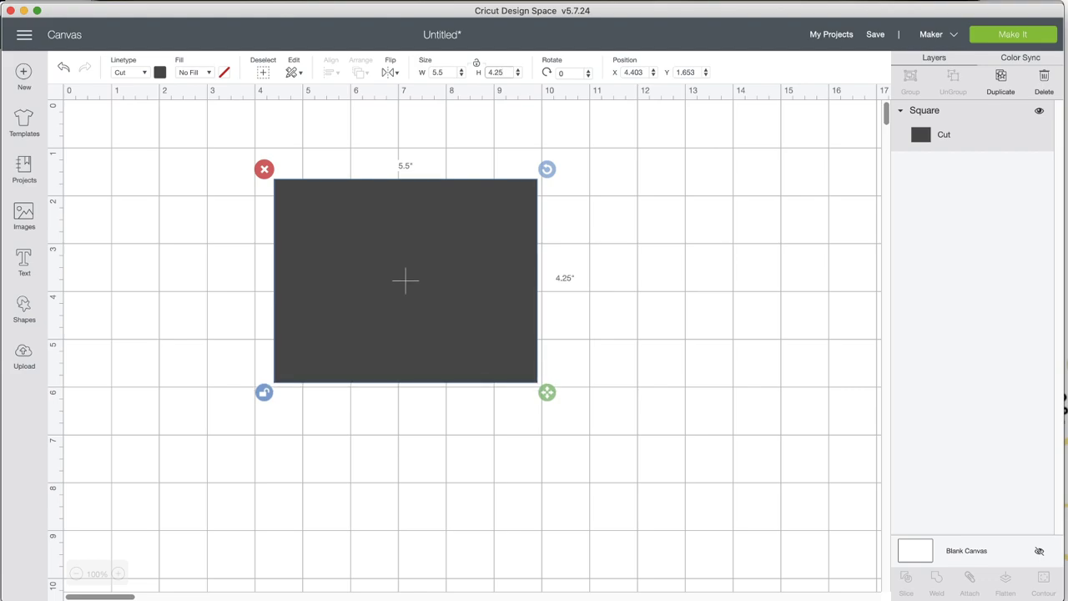
Color the rectangle light blue and move it to about X 9.03, Y 1.81.
left_click_drag(489, 207, 524, 209)
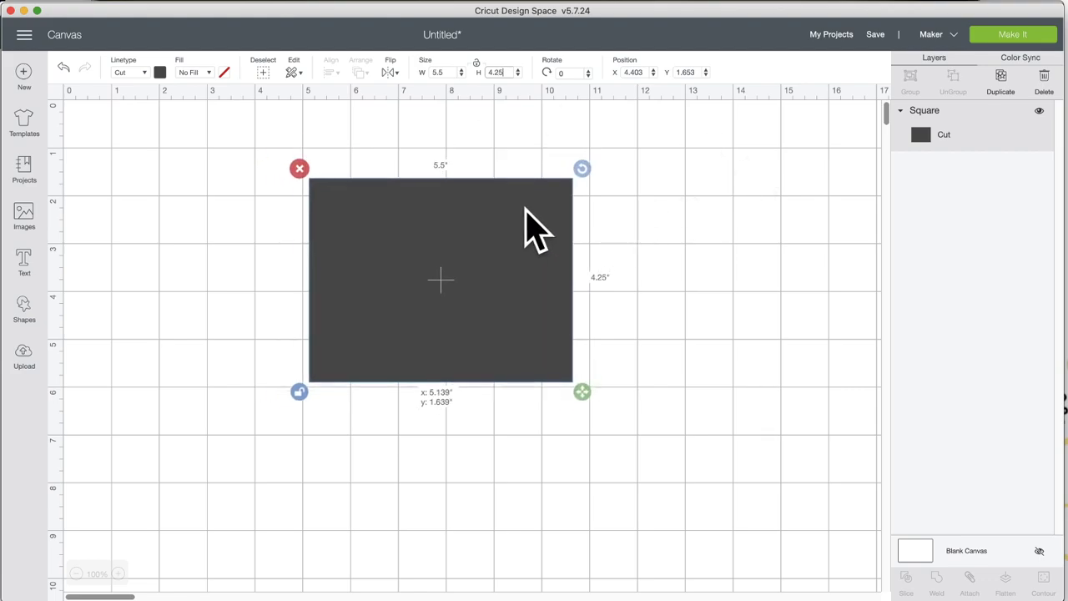
left_click(159, 73)
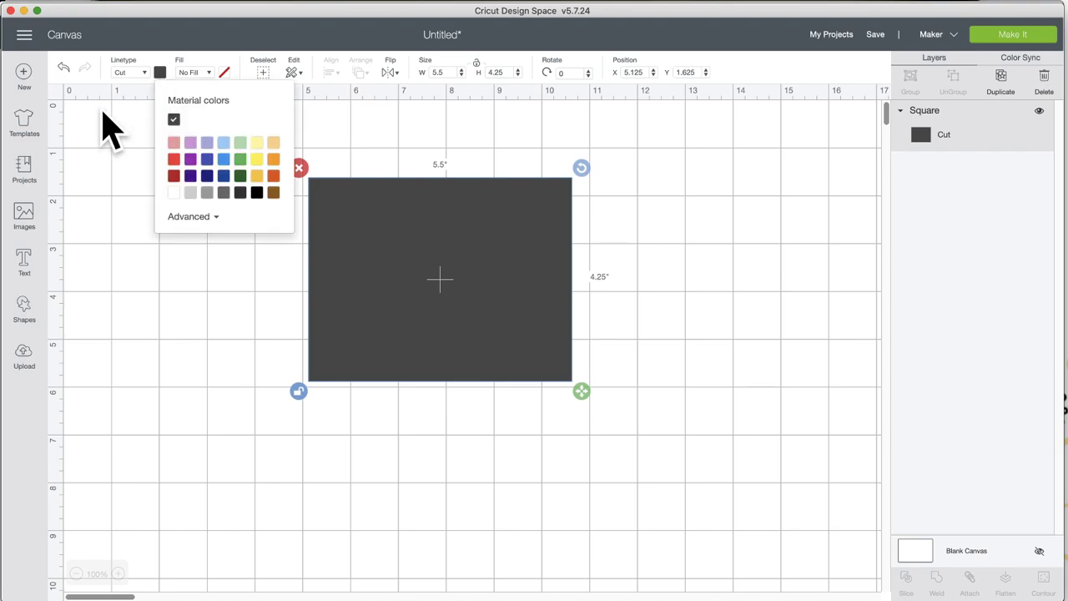
left_click(223, 143)
left_click_drag(343, 224, 525, 225)
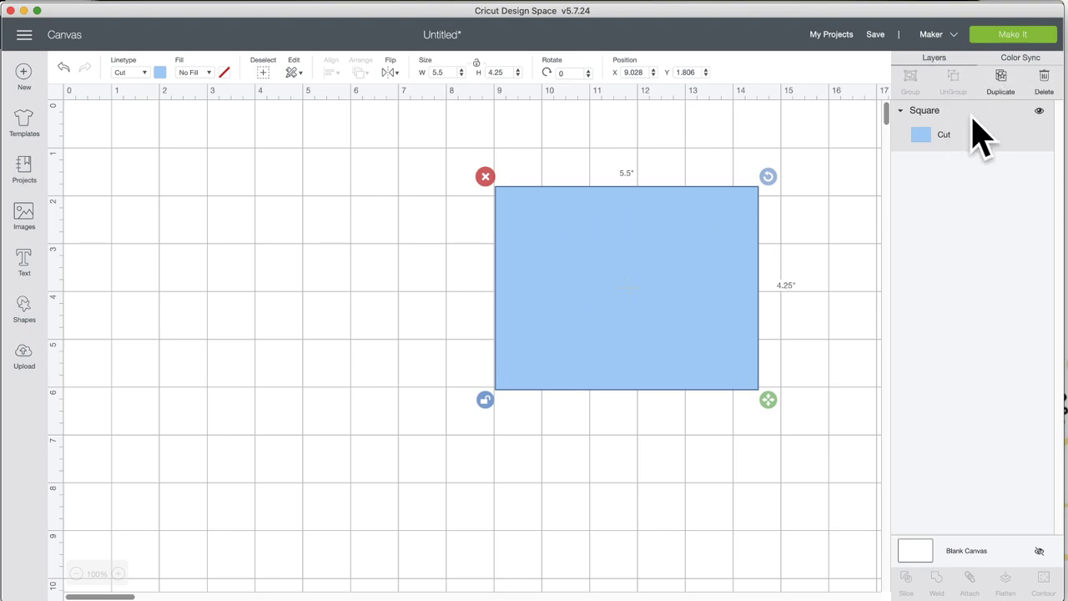
Duplicate the light blue rectangle and place the copy overlapping it at about X 9.72, Y 3.08.
left_click(1002, 85)
left_click_drag(639, 317, 644, 342)
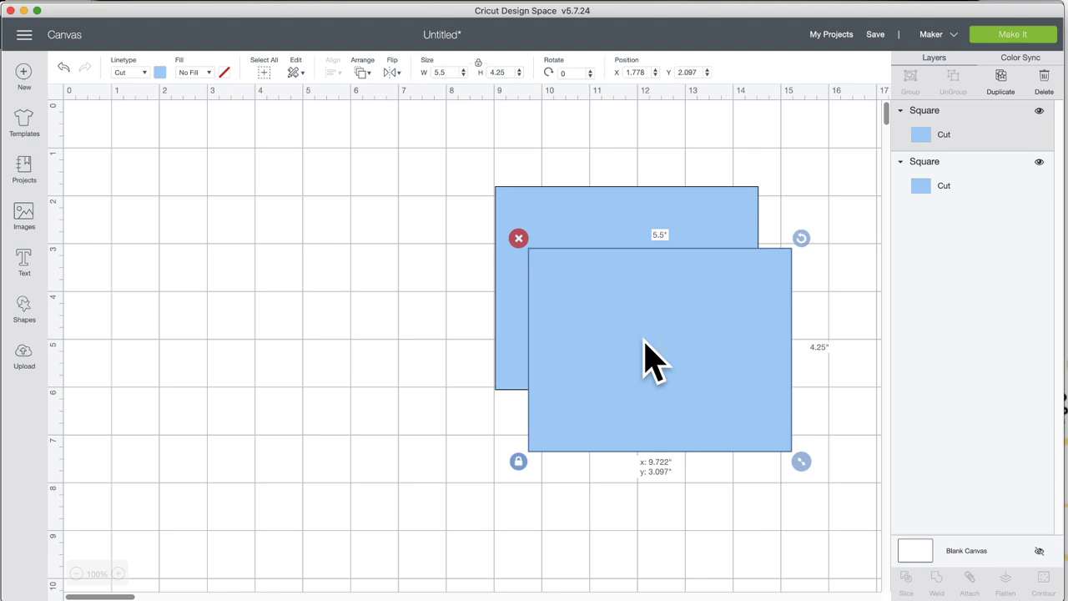
left_click_drag(644, 342, 644, 340)
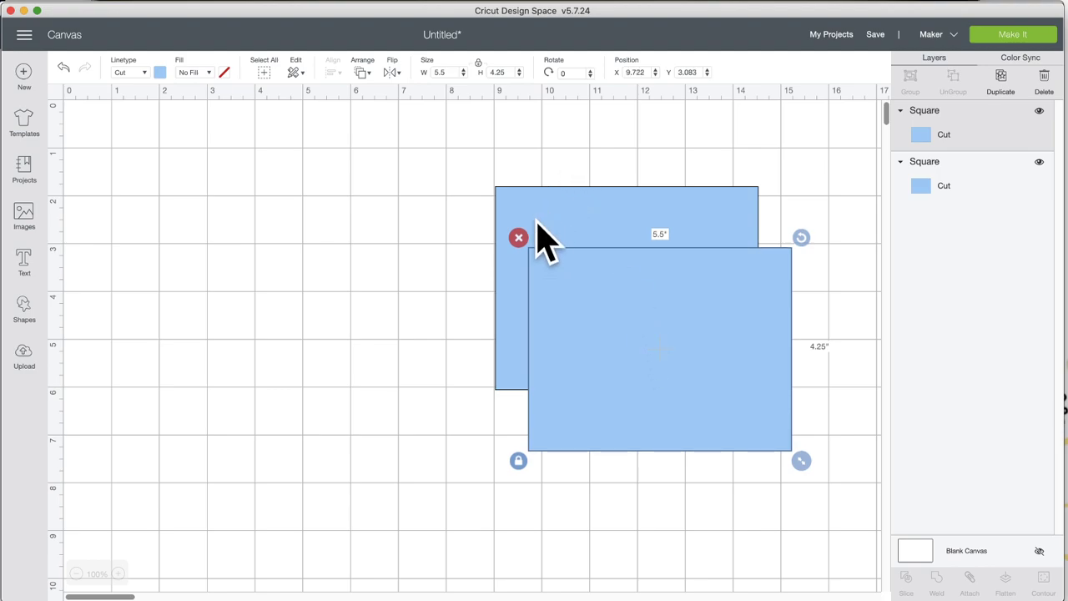
Add the text "2020" and place it on the empty canvas at about X 2.02, Y 3.49.
left_click(25, 265)
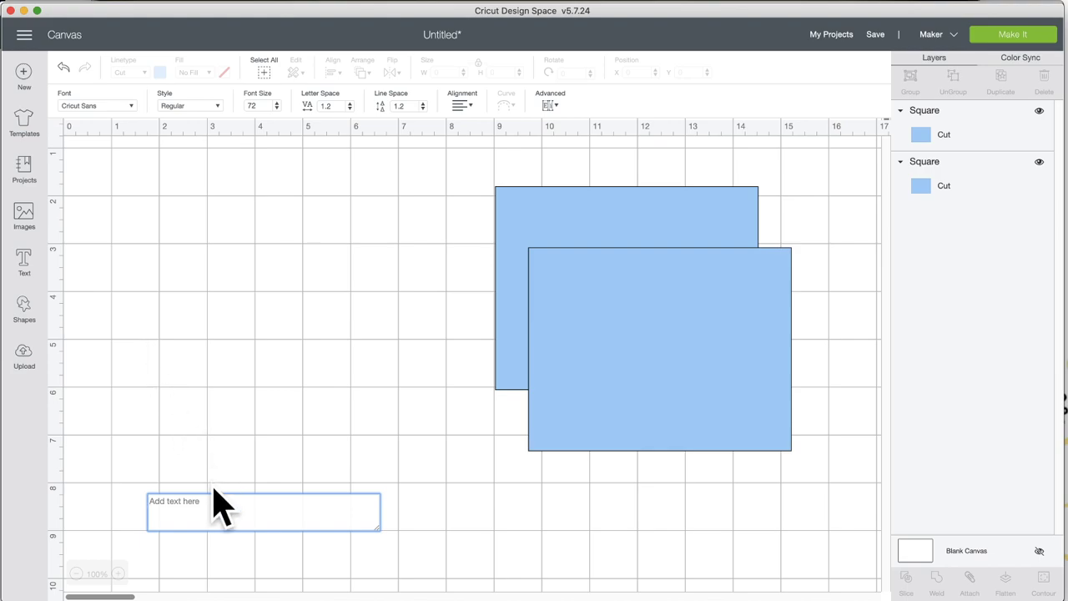
type("2")
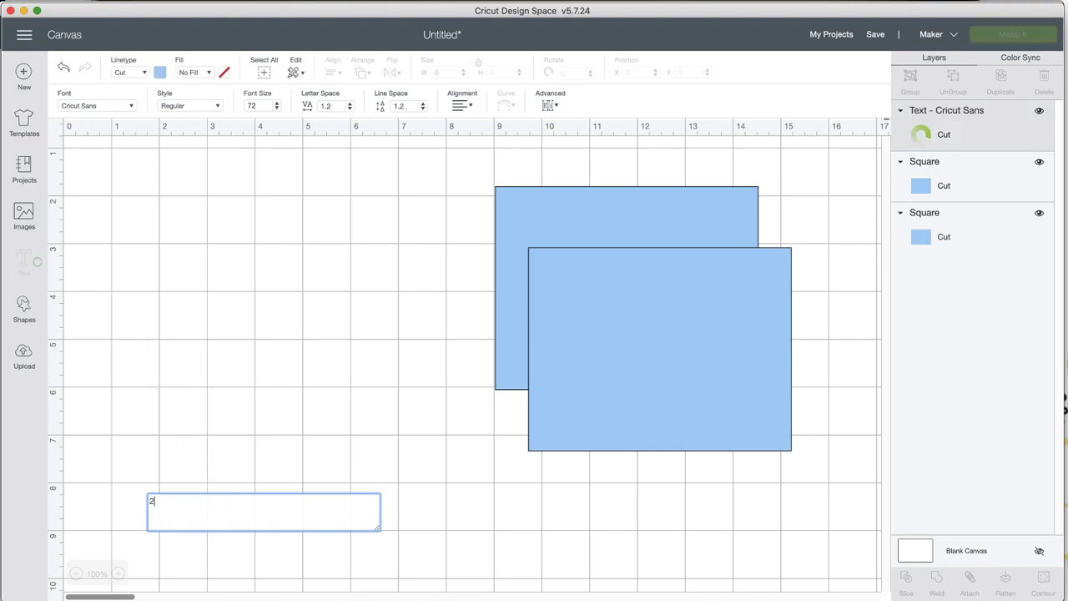
type("020")
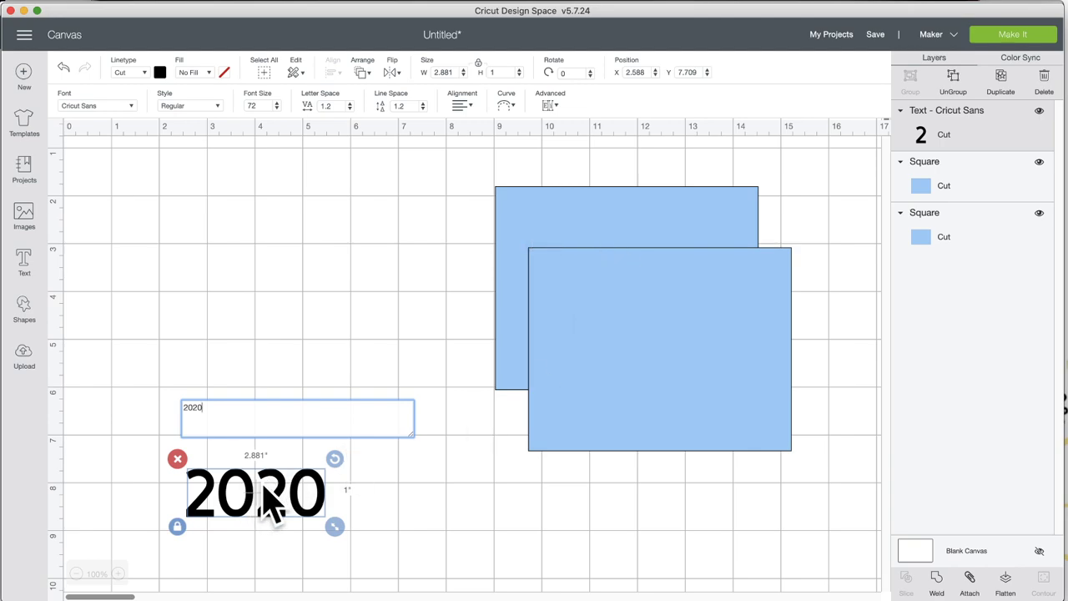
left_click_drag(286, 495, 252, 281)
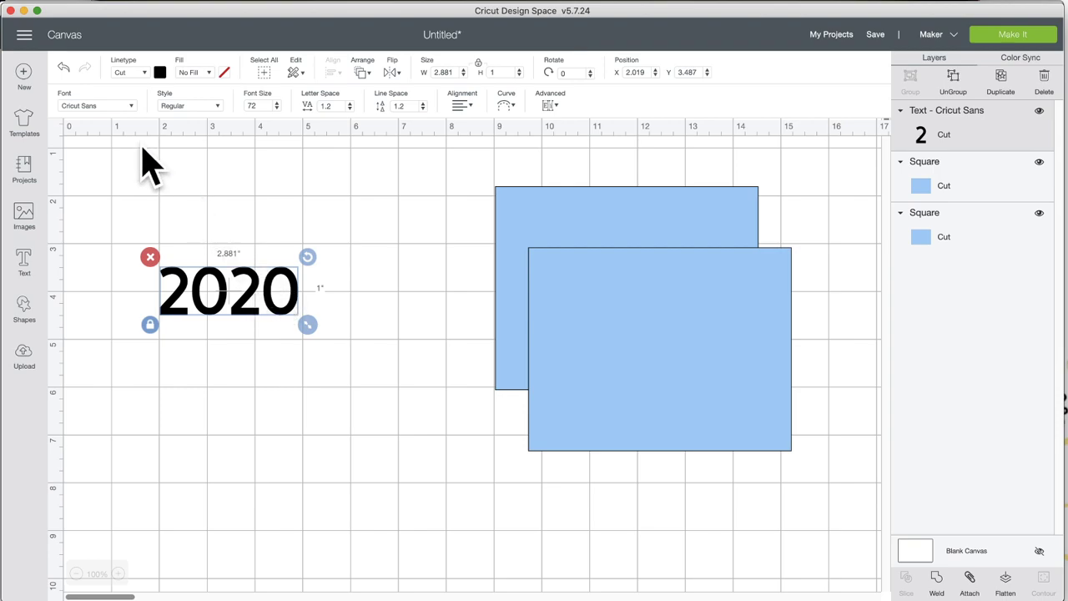
Limit the font choices for the 2020 text to multi-layer Cricut fonts.
left_click(104, 106)
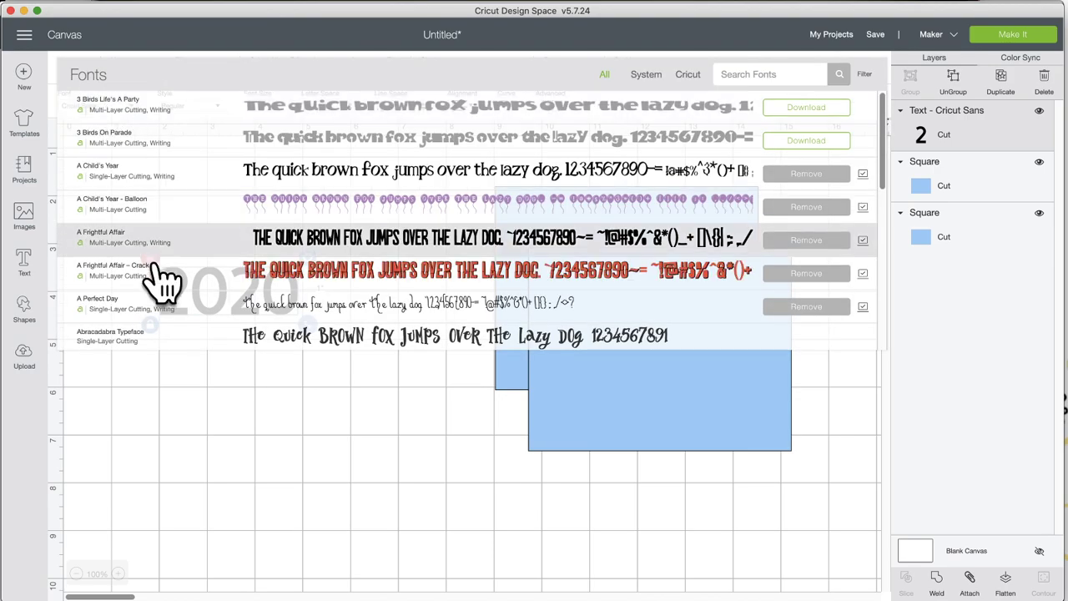
scroll(692, 121, "down", 1)
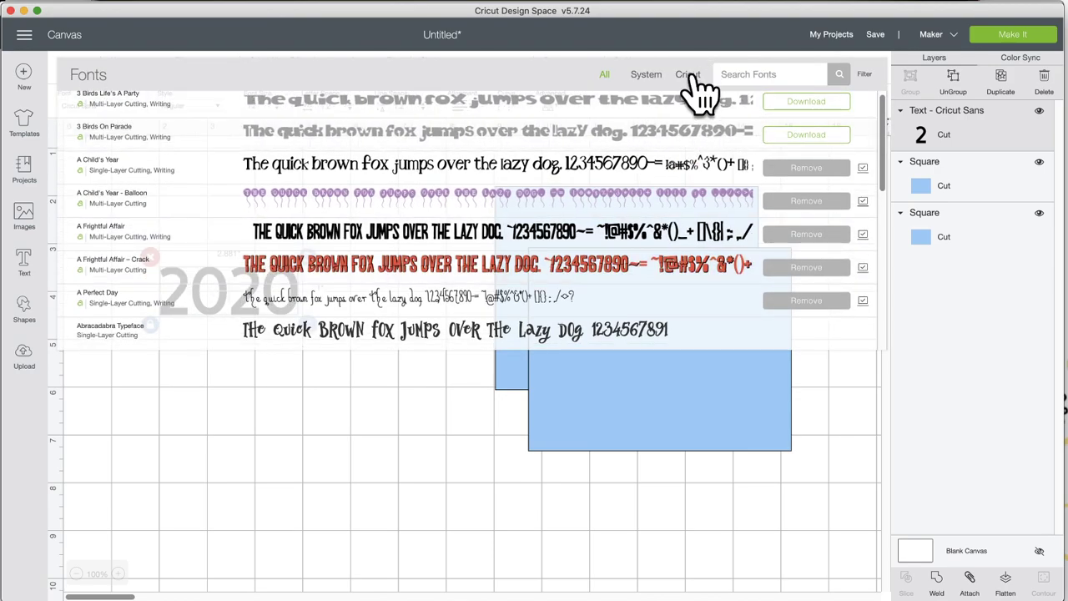
left_click(687, 74)
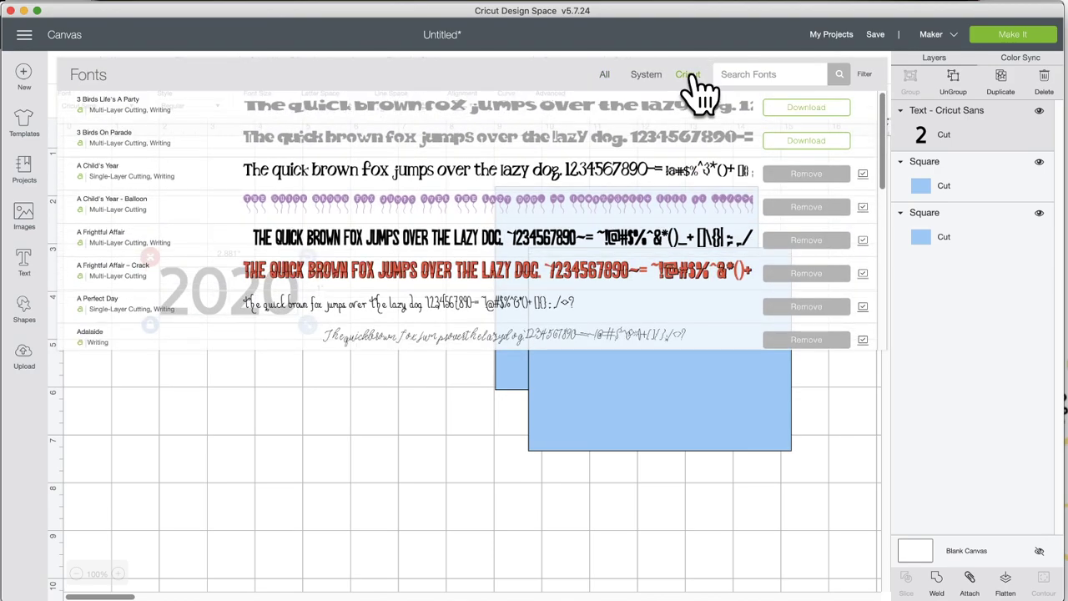
left_click(864, 75)
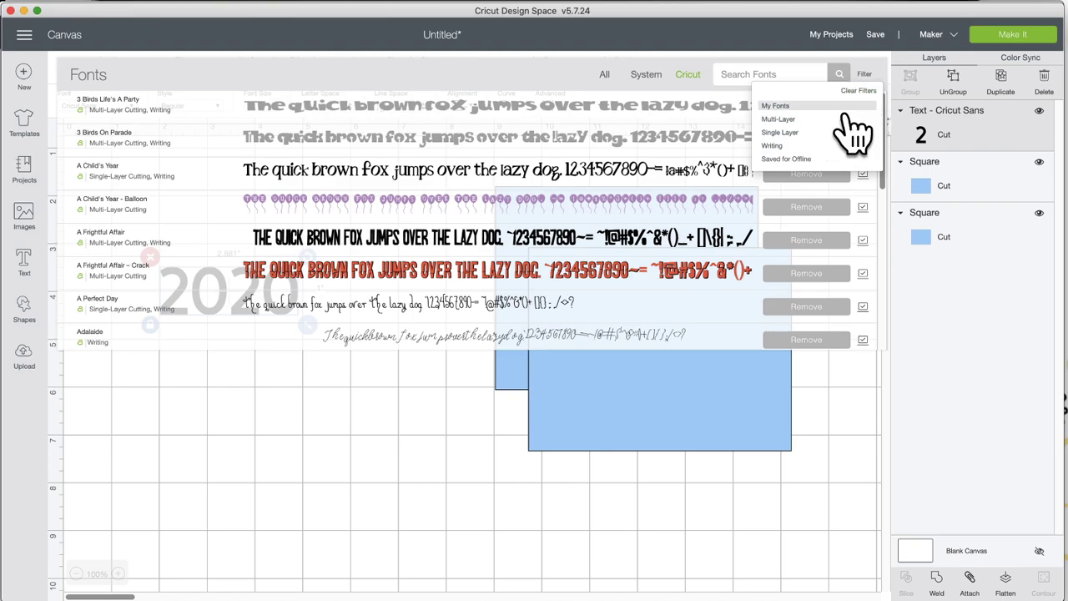
left_click(795, 121)
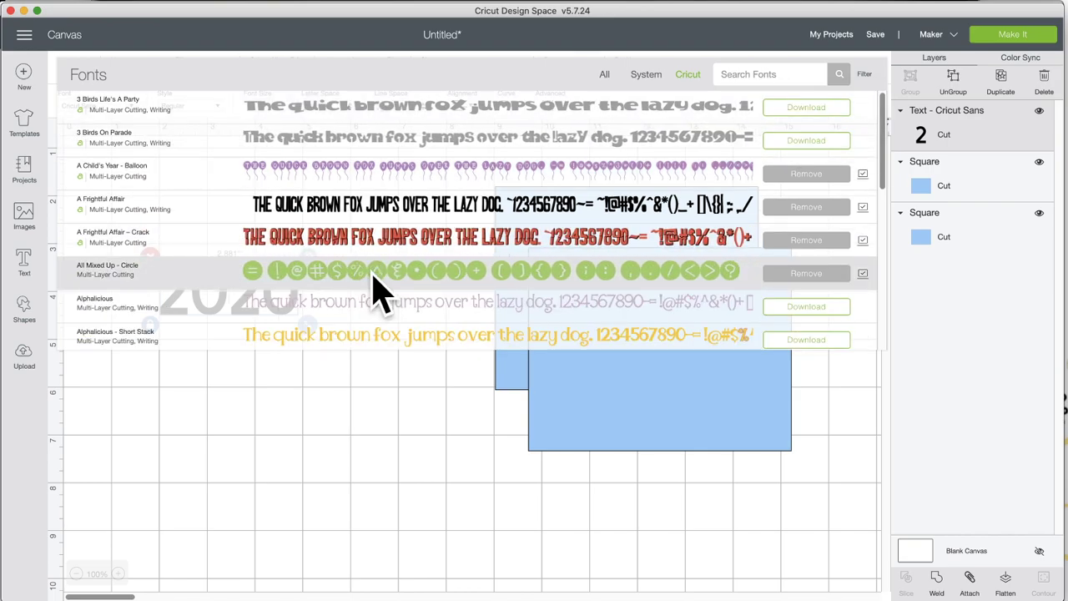
Browse the multi-layer Cricut fonts and search them for "var".
scroll(375, 288, "down", 6)
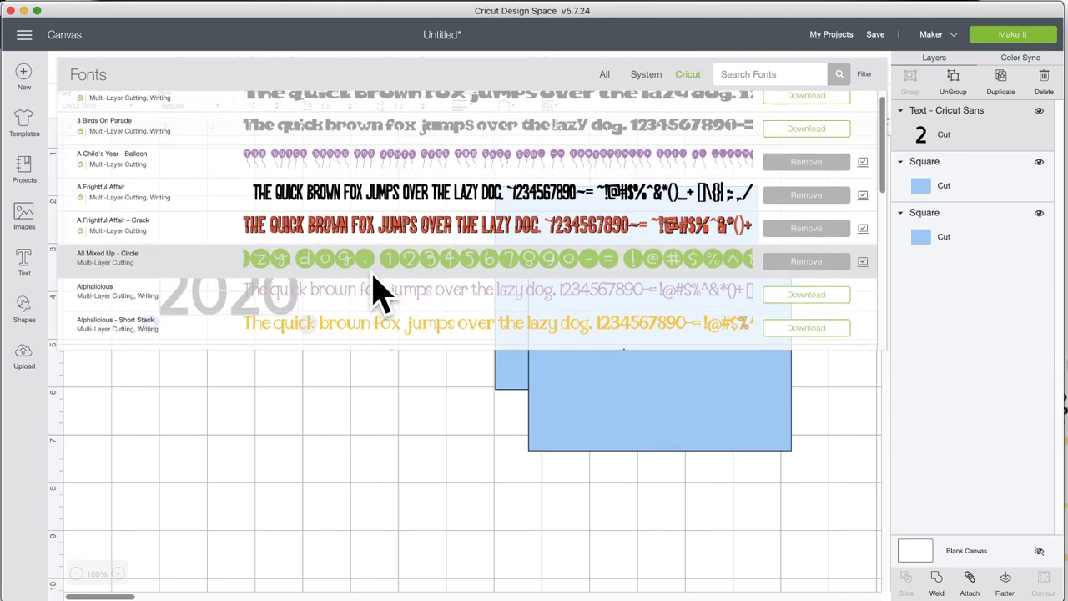
scroll(375, 292, "down", 7)
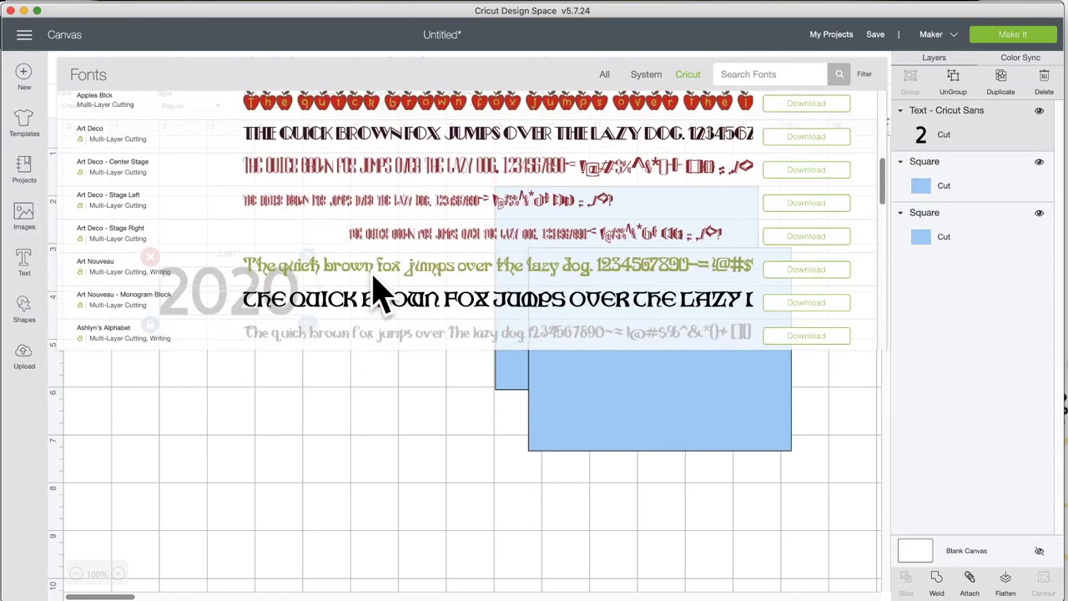
scroll(375, 292, "down", 10)
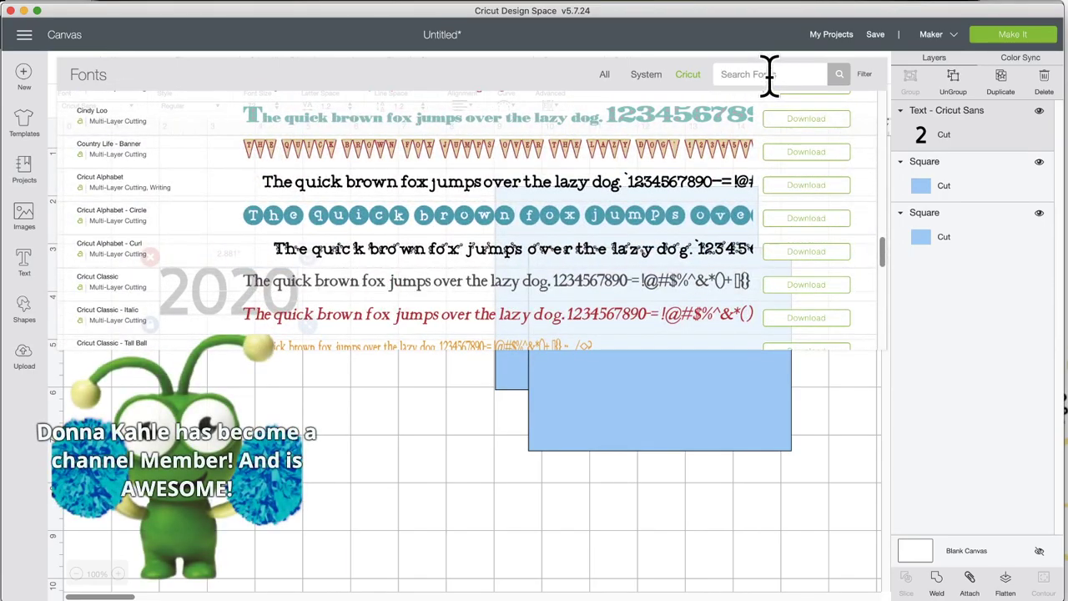
left_click(770, 74)
type("var")
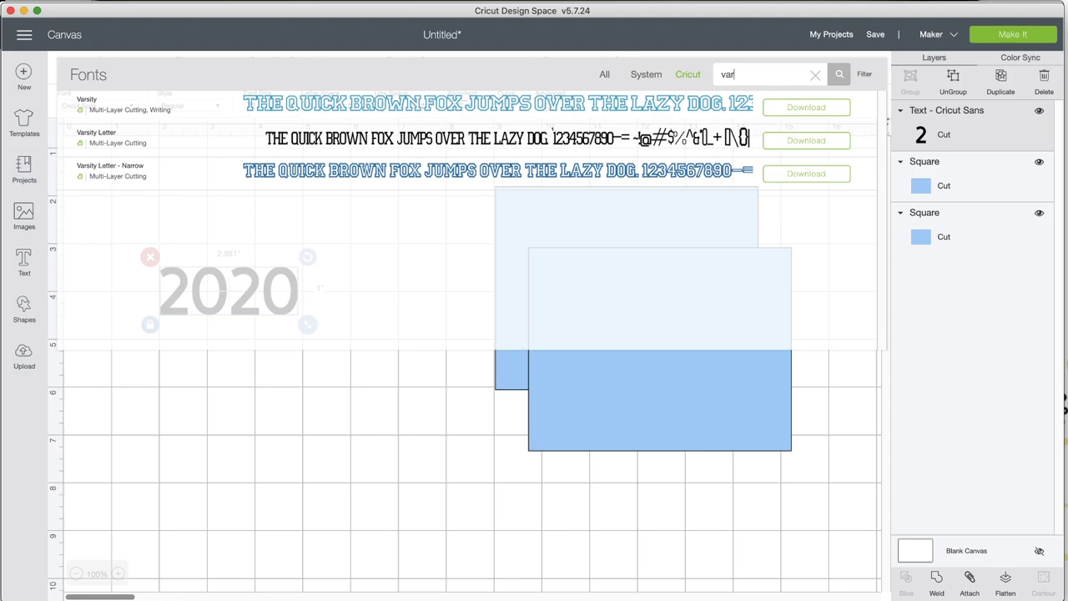
Apply the multi-layer Varsity font to the 2020 text and show both its blue outline and green base layers.
left_click(391, 104)
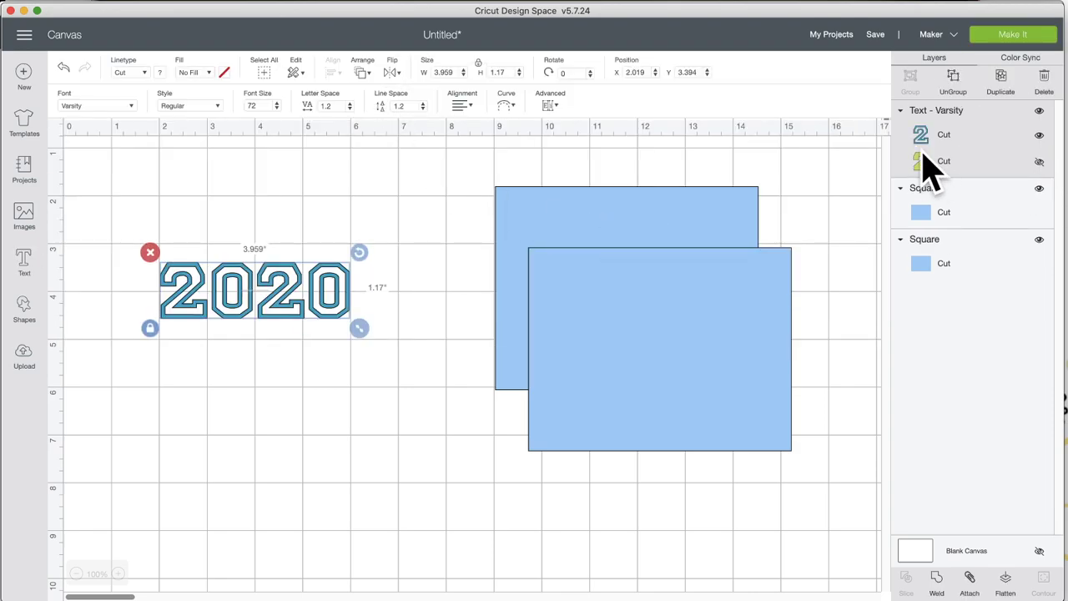
left_click(1038, 162)
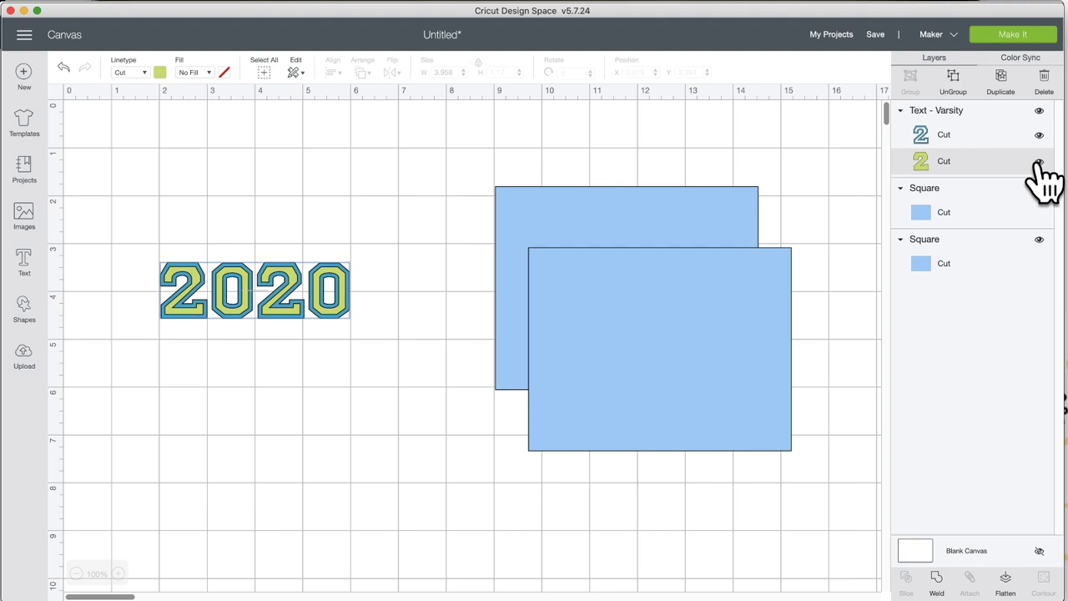
left_click(1039, 135)
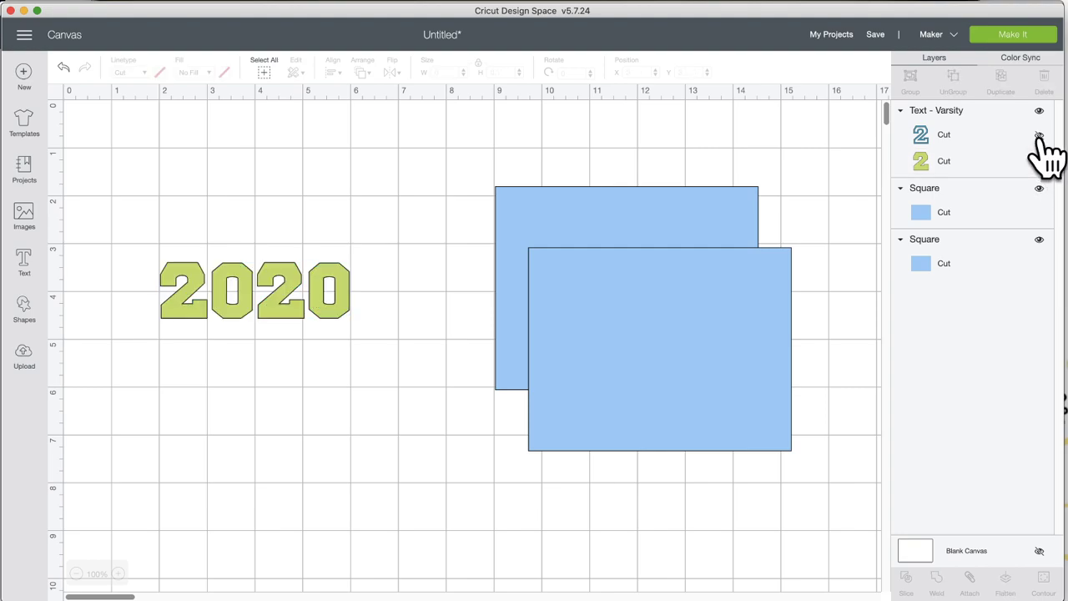
left_click(1038, 135)
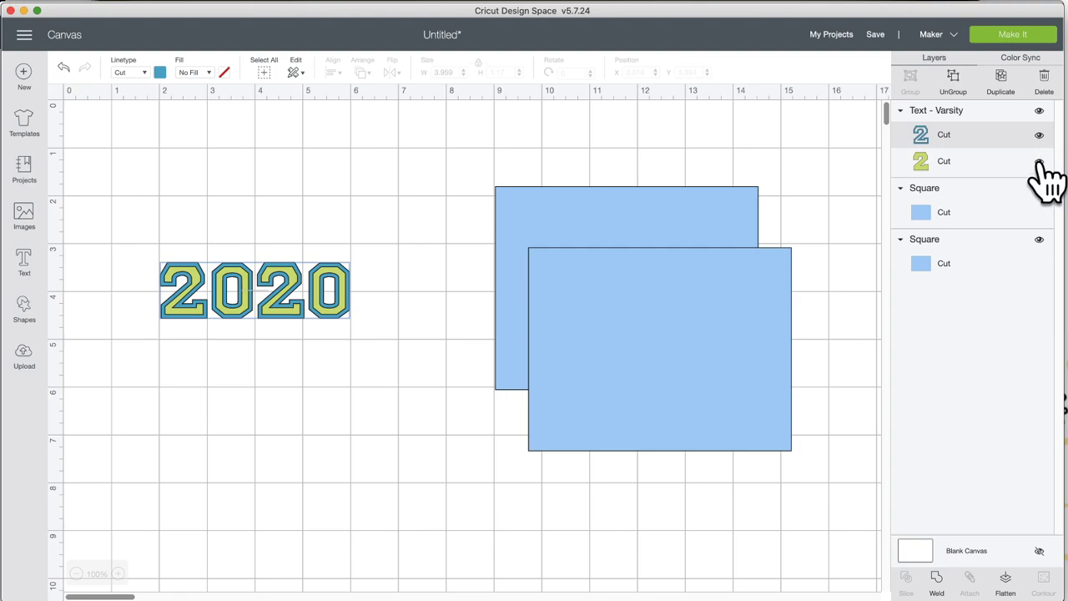
left_click(1039, 161)
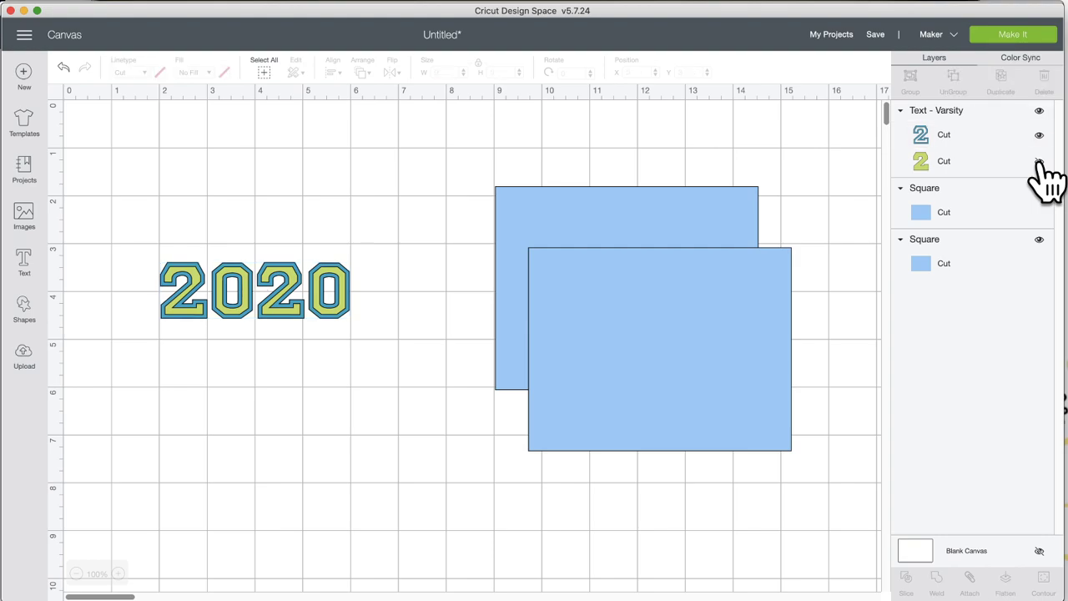
left_click(1038, 161)
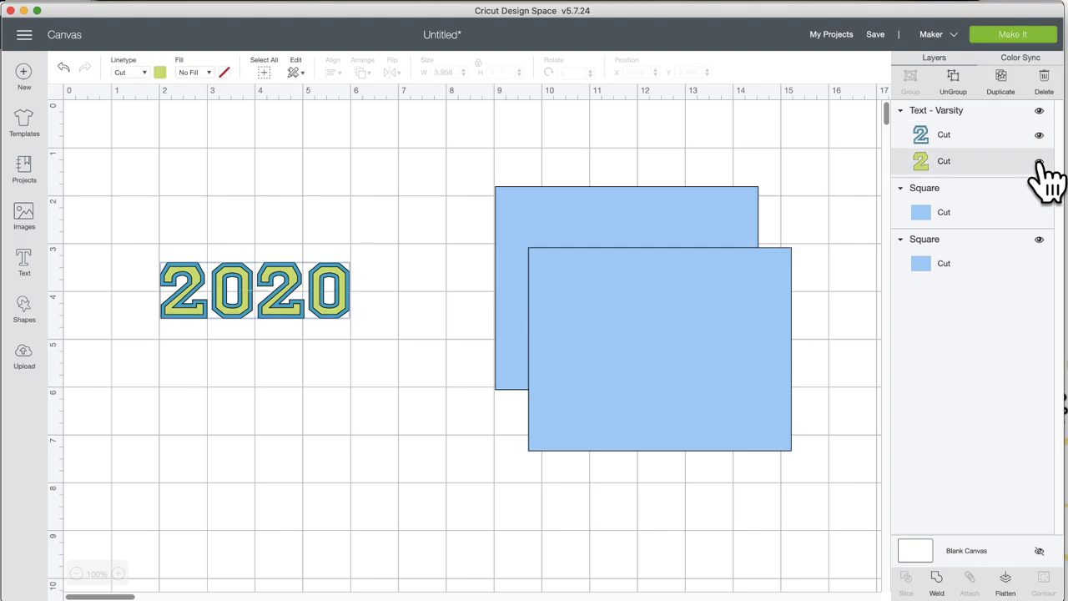
Move the front blue rectangle behind the 2020 text at about X 2.65, Y 1.83, and set the text along its upper edge.
left_click(315, 301)
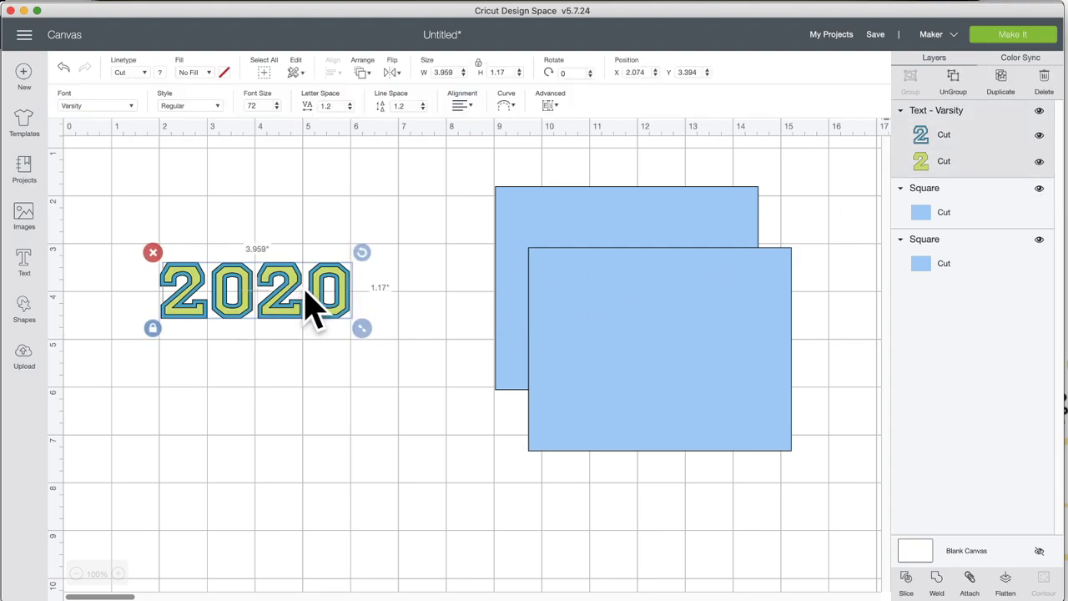
left_click_drag(334, 300, 360, 267)
left_click_drag(651, 330, 310, 265)
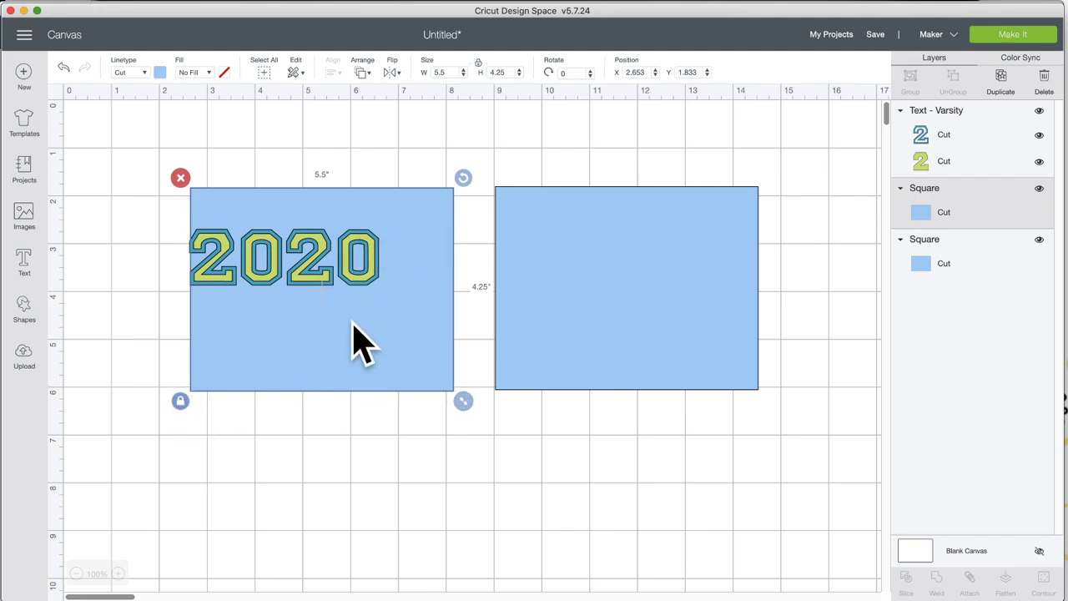
left_click(181, 402)
left_click_drag(326, 261, 356, 227)
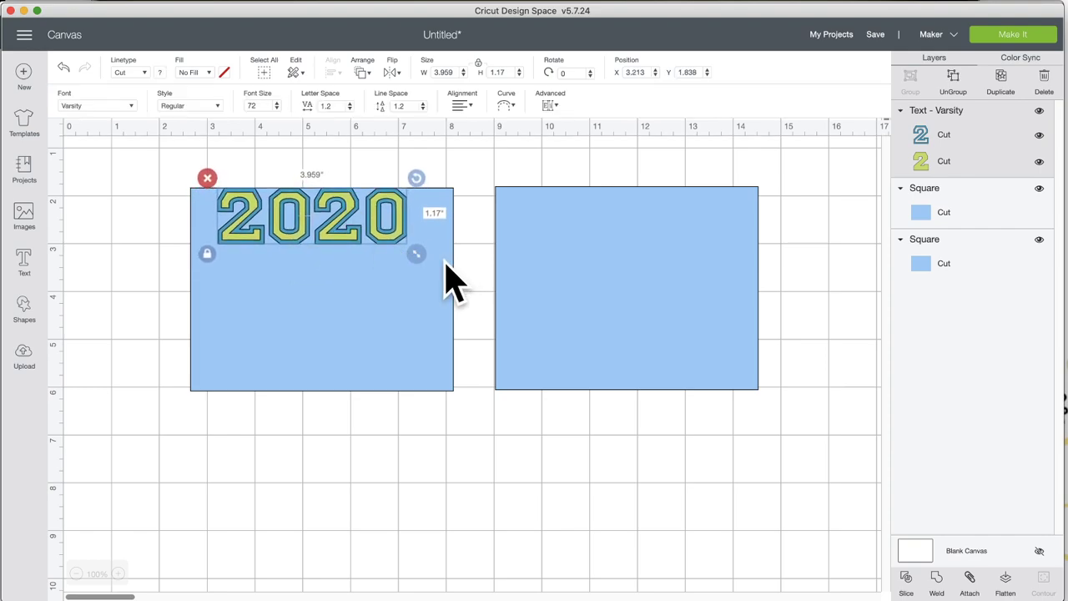
Enlarge the 2020 text proportionally to about 4.97 by 1.47 inches and place it at about X 2.87, Y 1.85.
left_click_drag(422, 255, 470, 305)
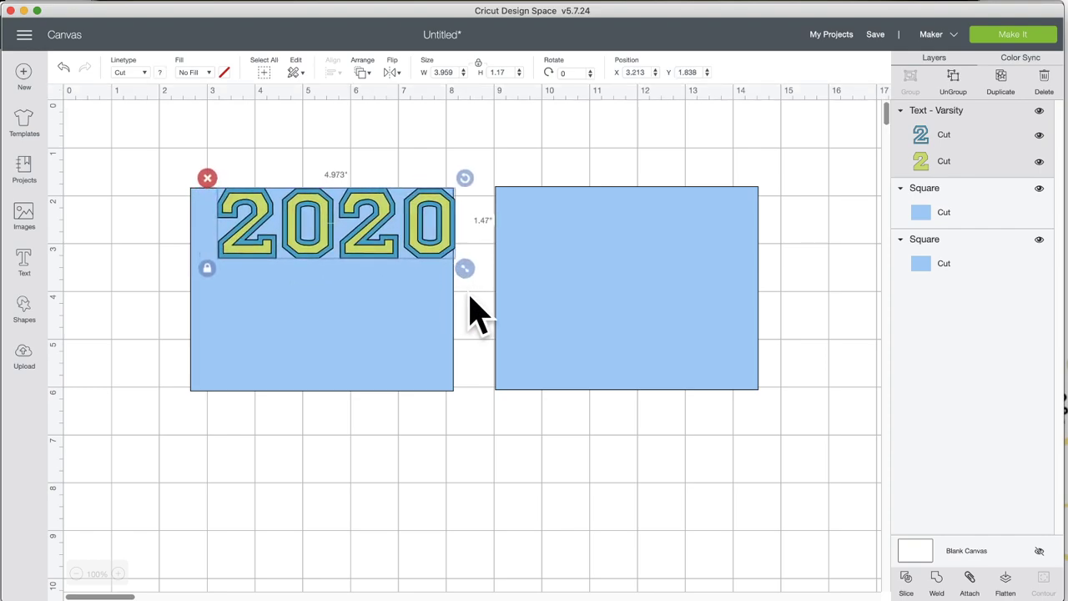
left_click_drag(375, 250, 349, 243)
left_click_drag(450, 269, 451, 267)
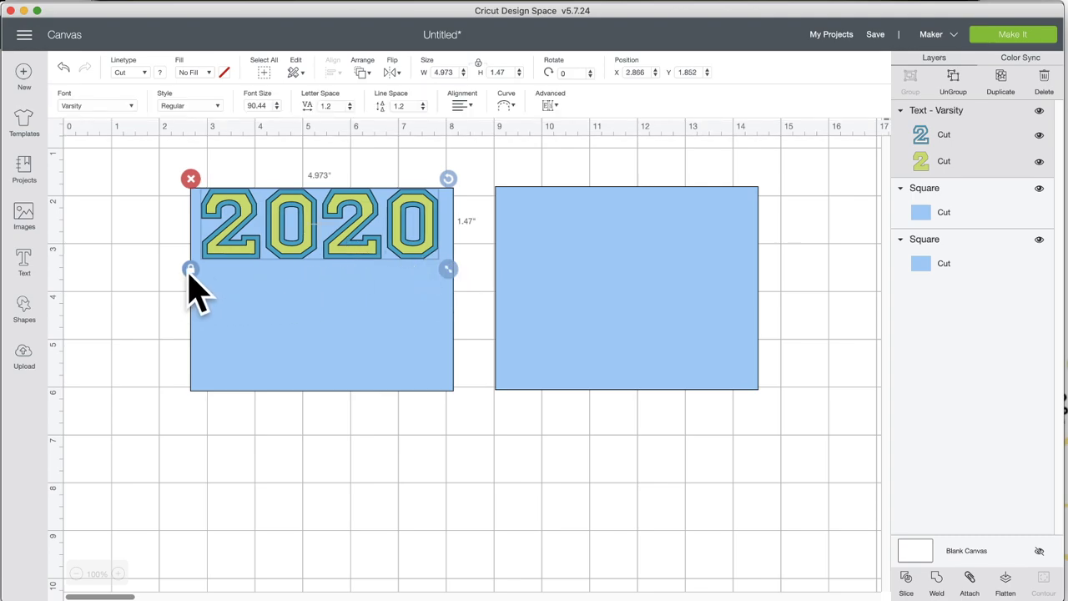
Stretch the 2020 text without fixed proportions to about 5.47 inches wide across the rectangle and set its height to 1.5 inches.
mouse_move(447, 269)
left_mouse_down()
mouse_move(464, 266)
mouse_move(448, 261)
left_mouse_up()
mouse_move(377, 222)
left_mouse_down()
mouse_move(362, 221)
mouse_move(370, 224)
left_mouse_up()
left_click_drag(459, 268, 464, 270)
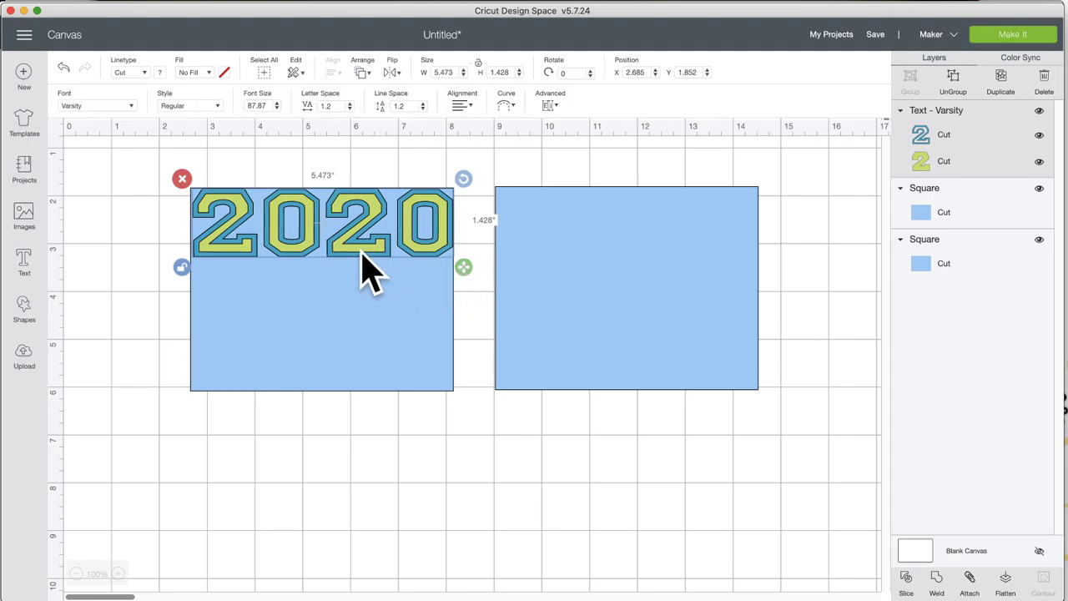
mouse_move(351, 252)
left_mouse_down()
mouse_move(361, 271)
mouse_move(354, 252)
left_mouse_up()
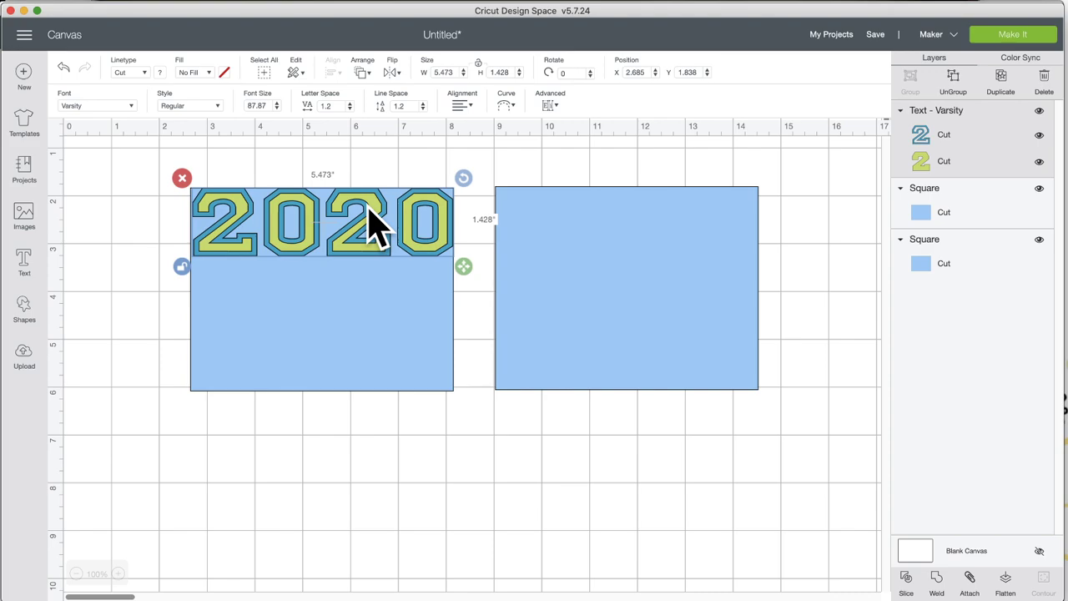
left_click(501, 73)
key("Return")
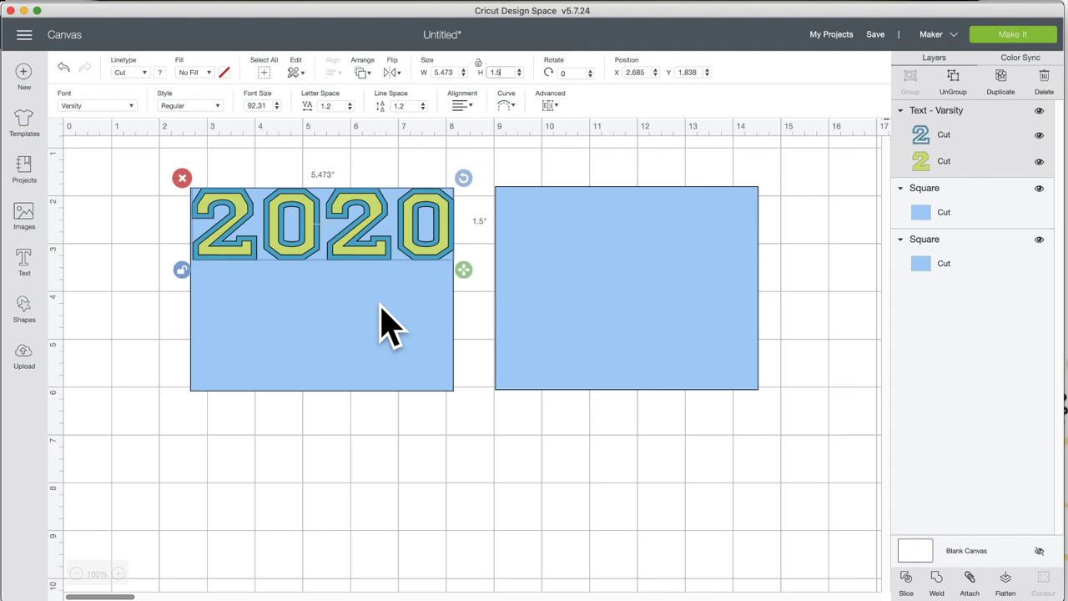
Move the 2020 text to the other rectangle's upper edge and place the vacated rectangle directly beneath the lettering, at about X 9.06, Y 3.32.
left_click_drag(370, 250, 675, 239)
left_click(334, 286)
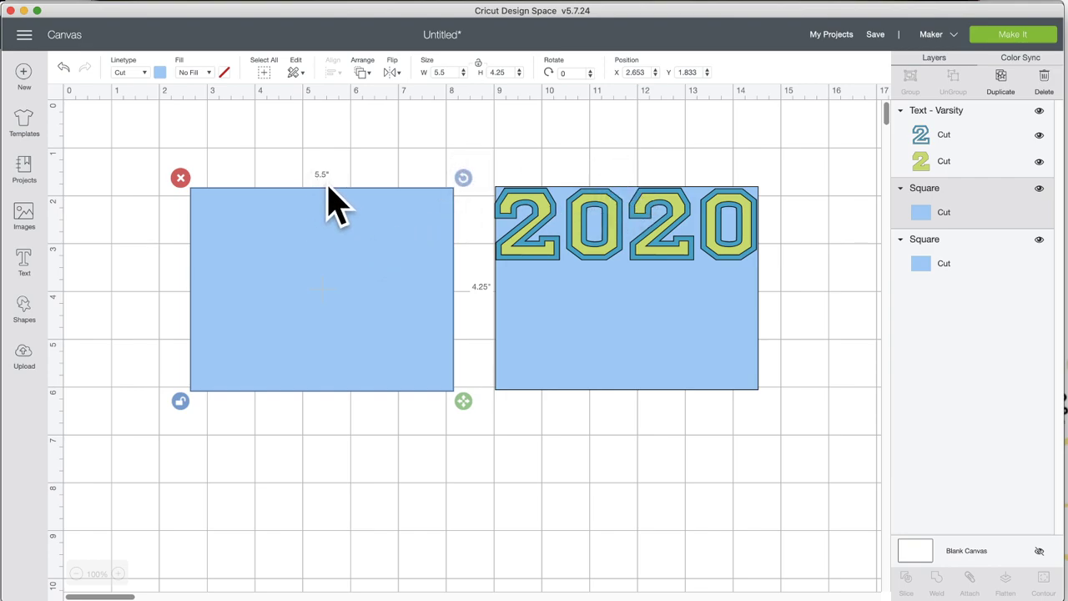
left_click_drag(332, 270, 637, 342)
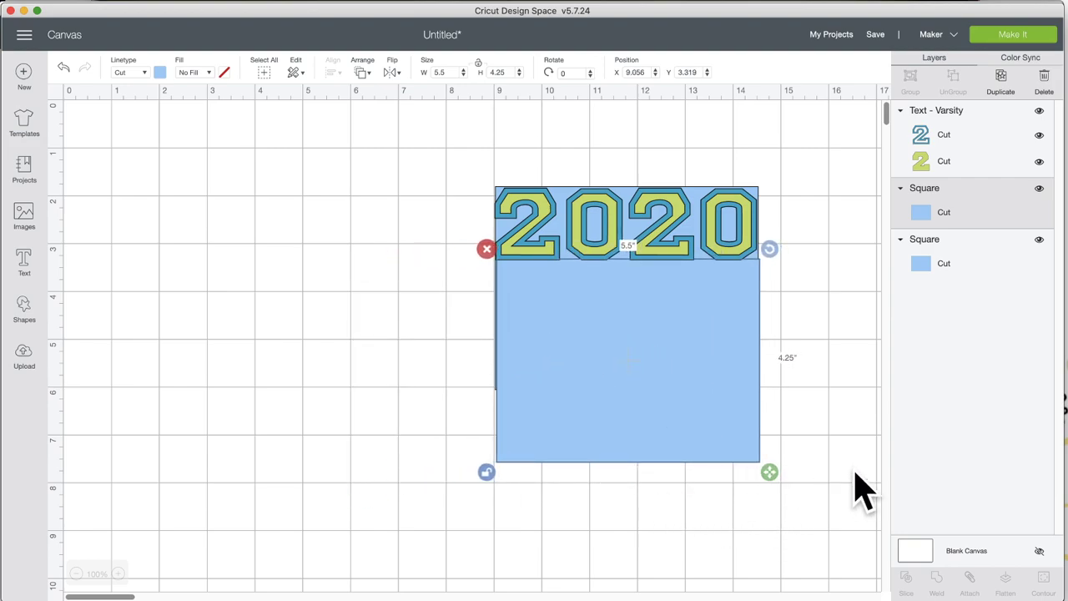
Resize the rectangle beneath the lettering to 5.5 inches wide and 2.75 inches high.
left_click_drag(770, 472, 770, 403)
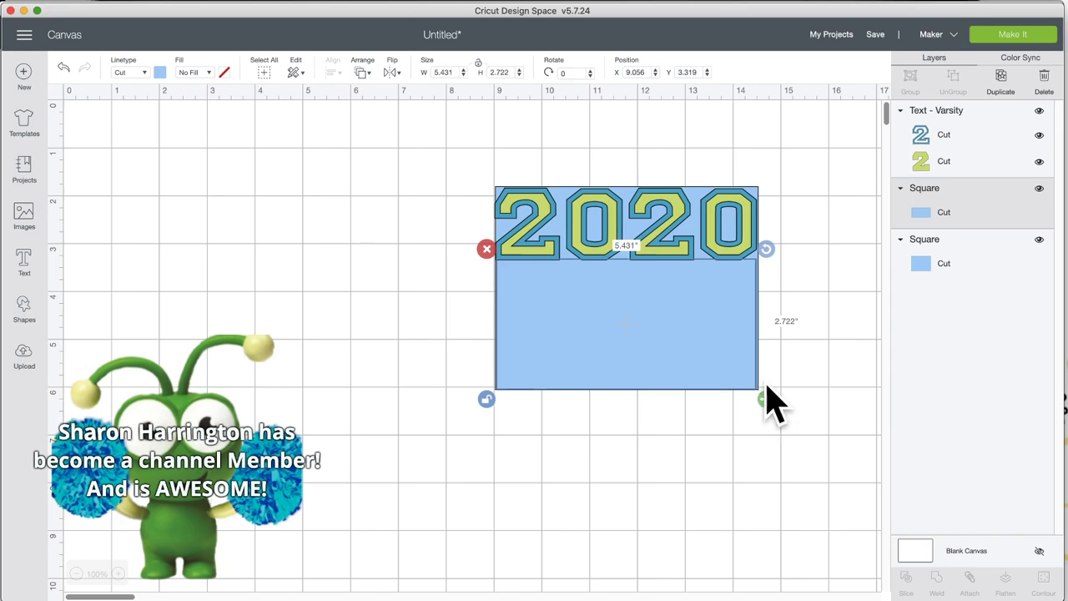
double_click(501, 72)
type("2.75")
key("Return")
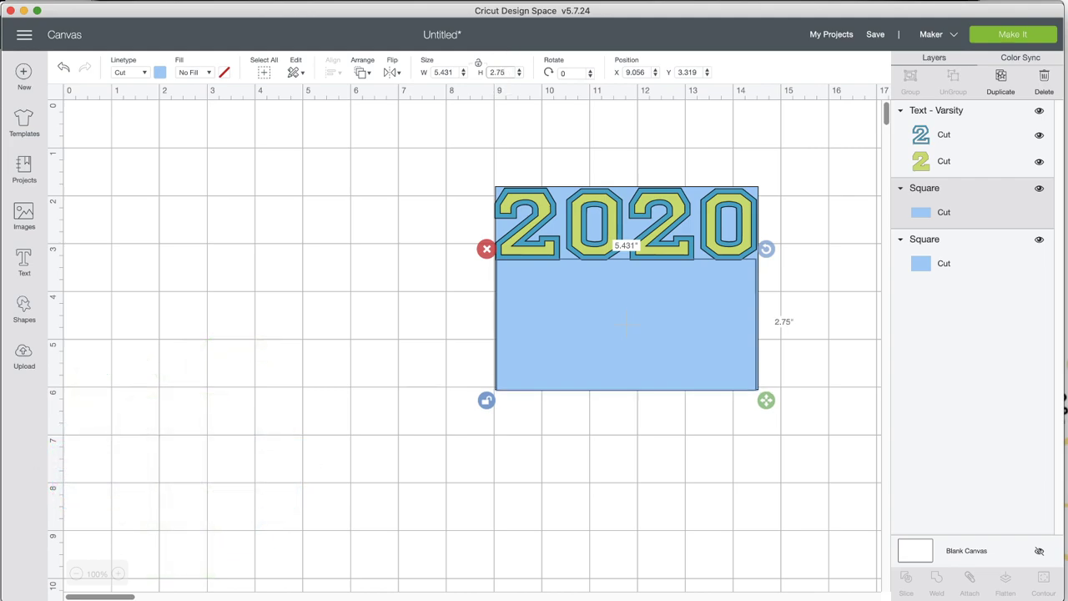
double_click(446, 71)
type("5.5")
key("Return")
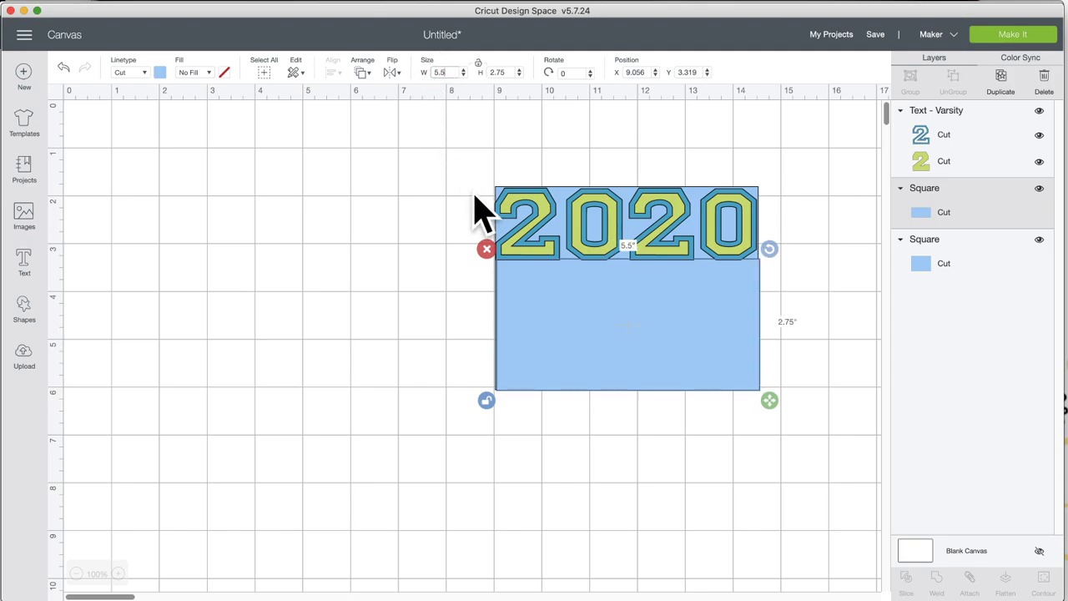
Move the 2.75 inch high rectangle onto empty canvas and recolour the 5.5 by 4.25 inch panel light yellow.
left_click_drag(622, 293, 362, 312)
left_click(658, 319)
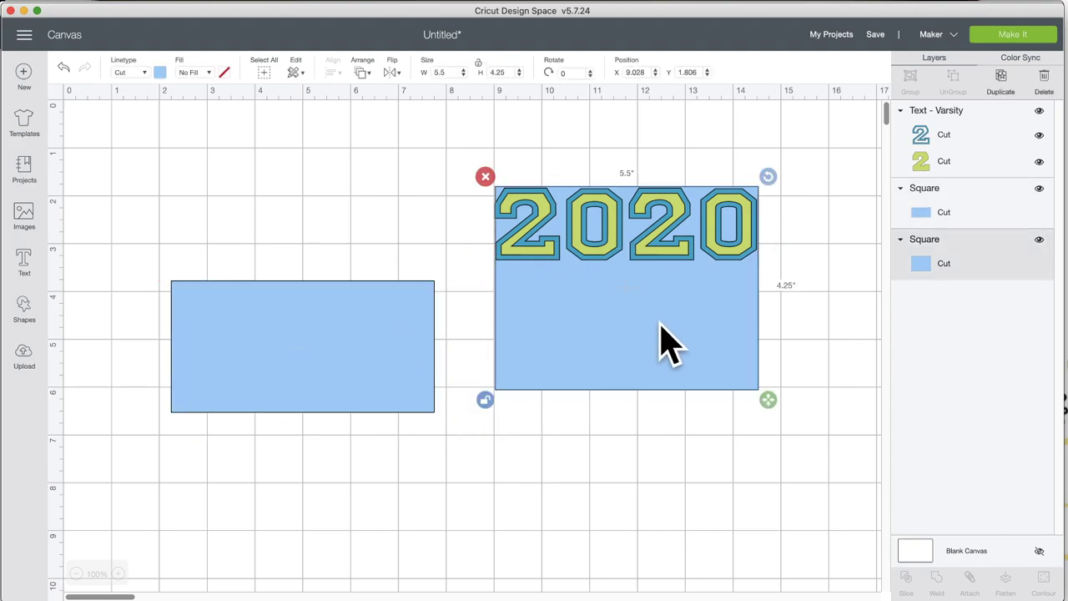
left_click(160, 73)
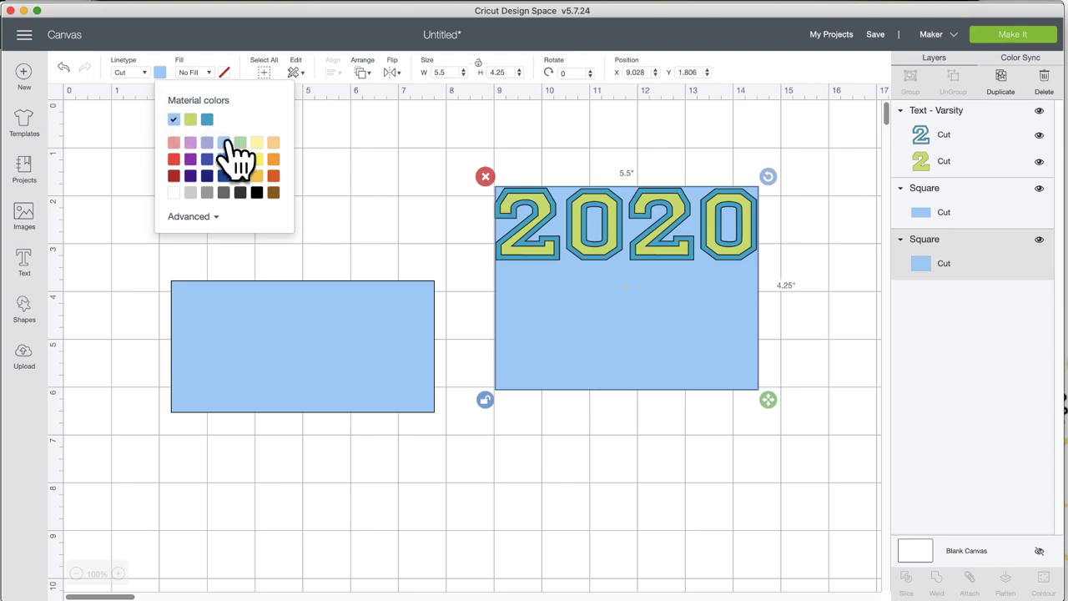
left_click(258, 142)
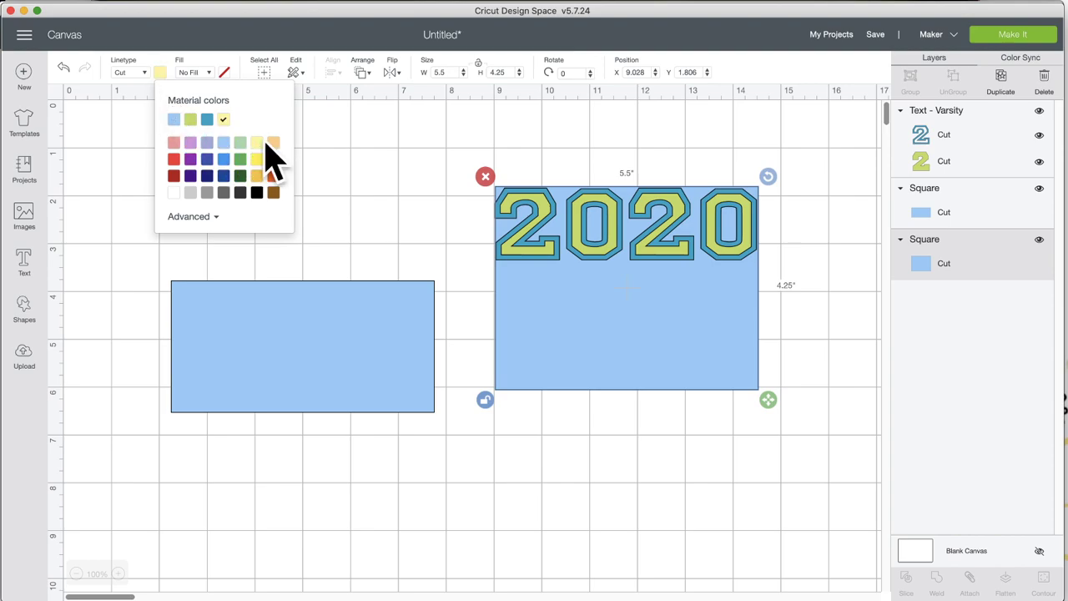
left_click(377, 149)
Duplicate the 5.5 by 2.75 inch blue rectangle and move the original to about X 1.81, Y 5.69.
left_click_drag(231, 389, 179, 387)
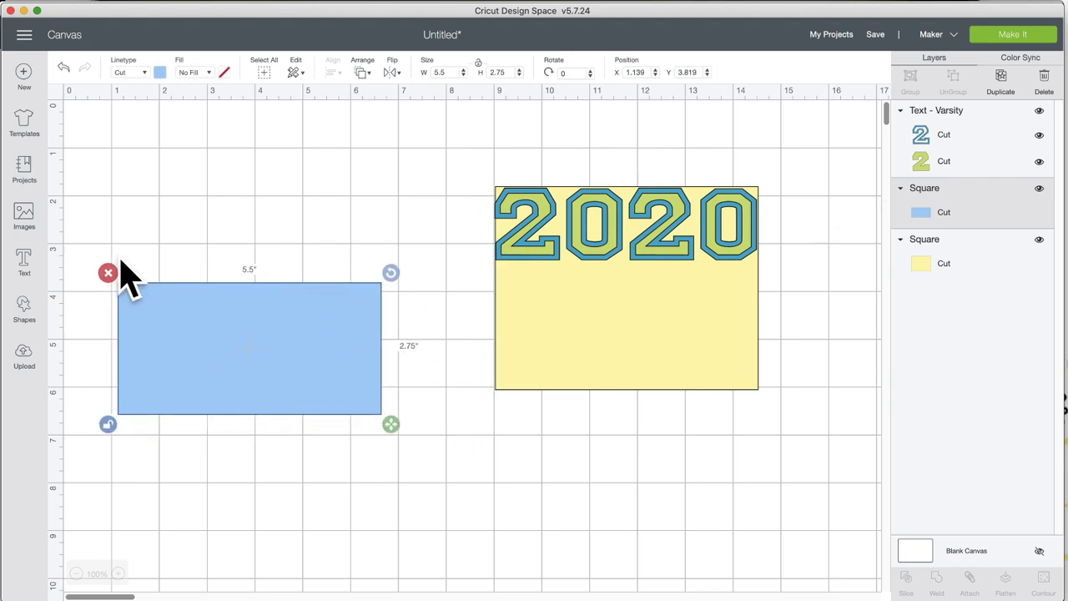
left_click(1002, 79)
left_click_drag(307, 344, 327, 432)
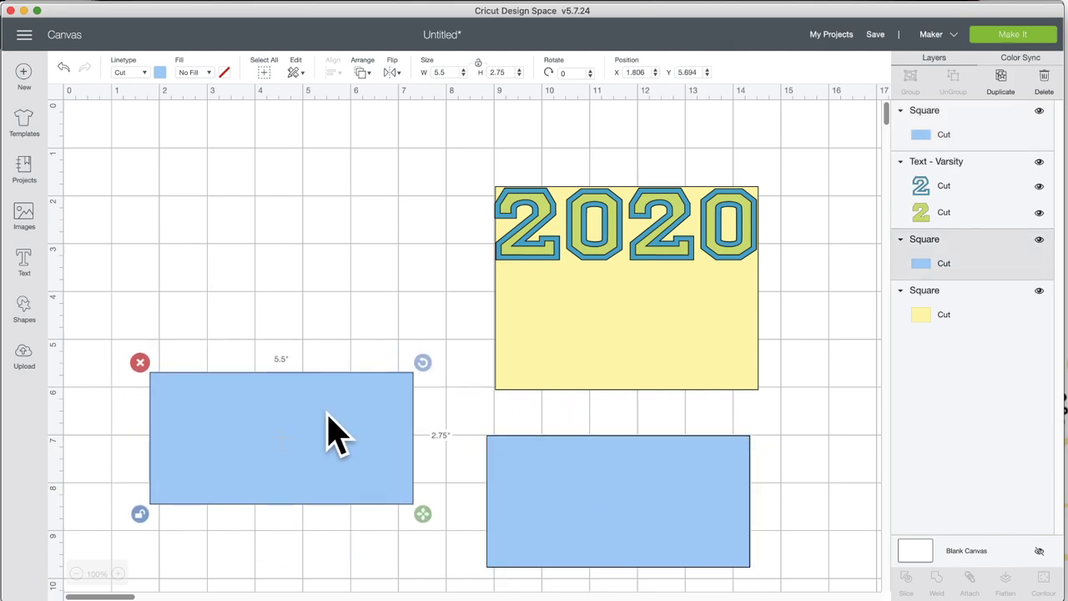
Move the 2020 text off the yellow panel to about X 1.95, Y 3.01 and duplicate it twice.
left_click(592, 218)
left_click_drag(593, 219, 254, 274)
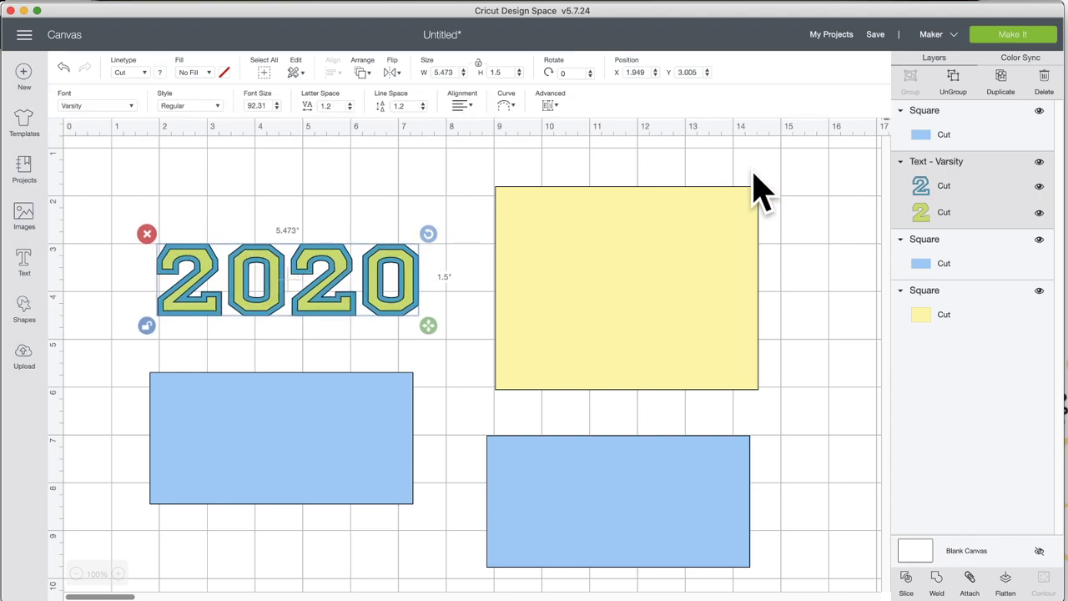
left_click(1002, 81)
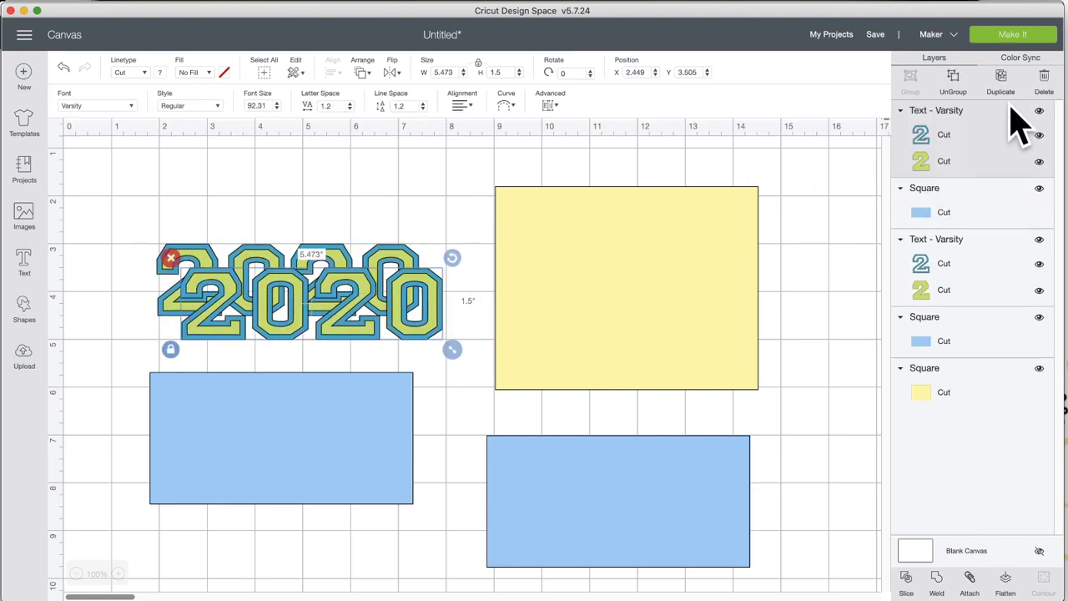
left_click(1005, 81)
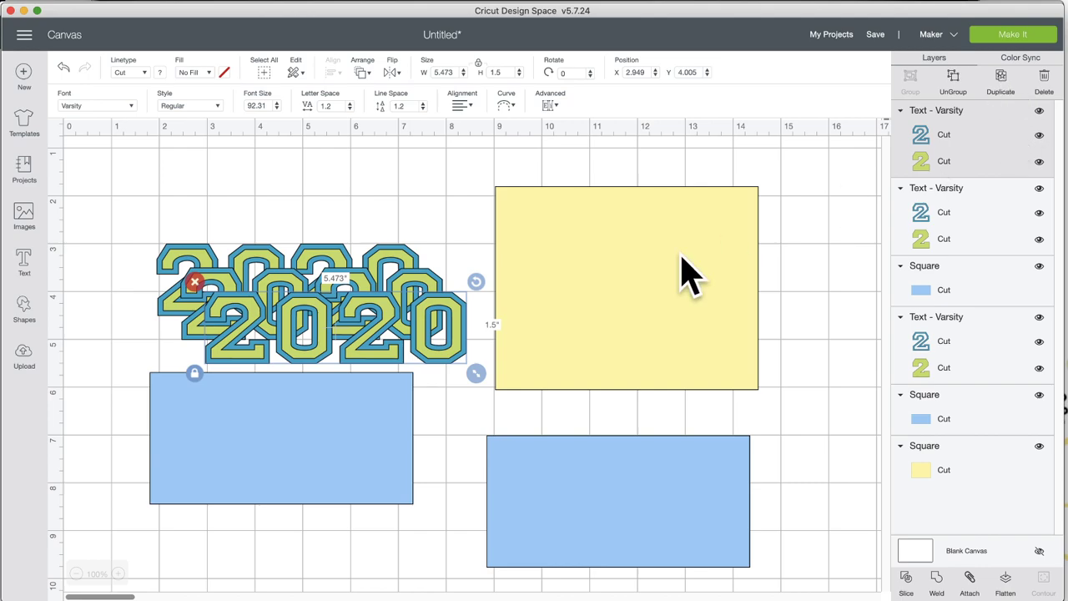
Hide the newest 2020 text copy, and duplicate the blue rectangle below the yellow panel as a hidden spare.
left_click(1039, 111)
left_click(636, 477)
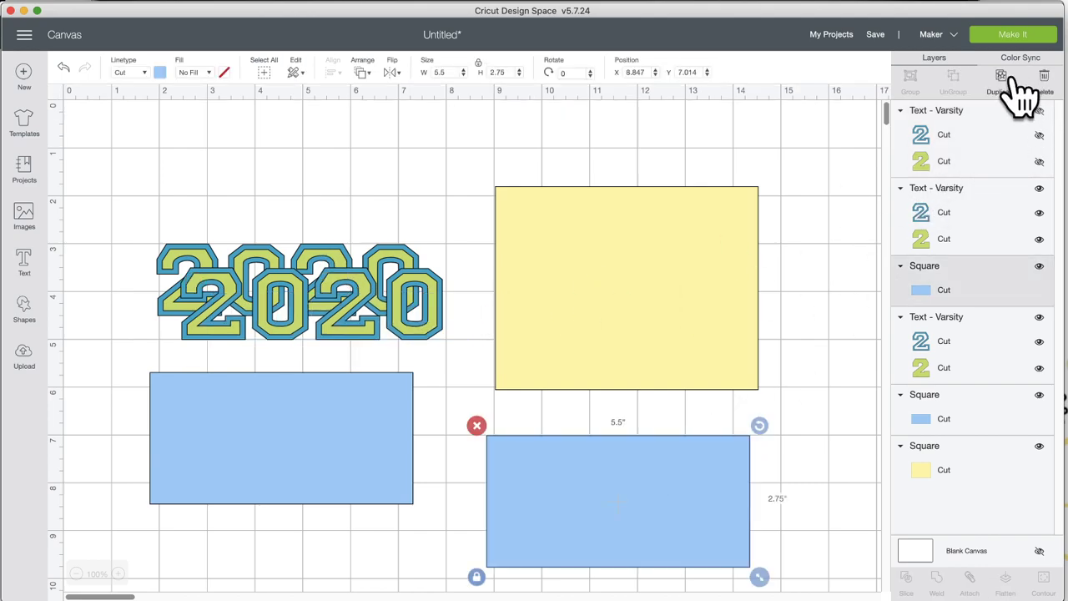
left_click(1013, 79)
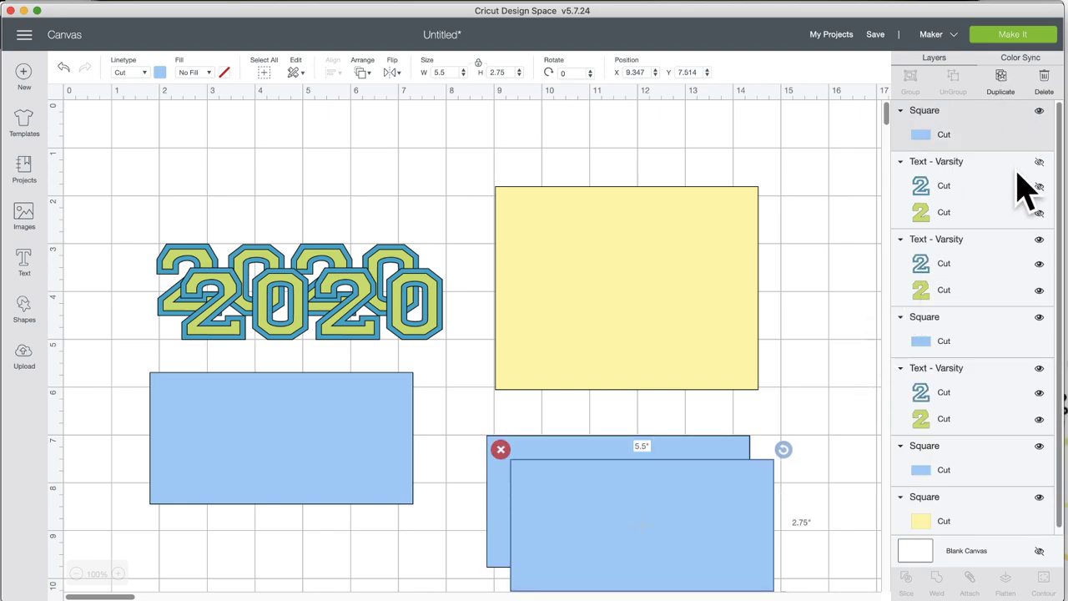
left_click(1038, 111)
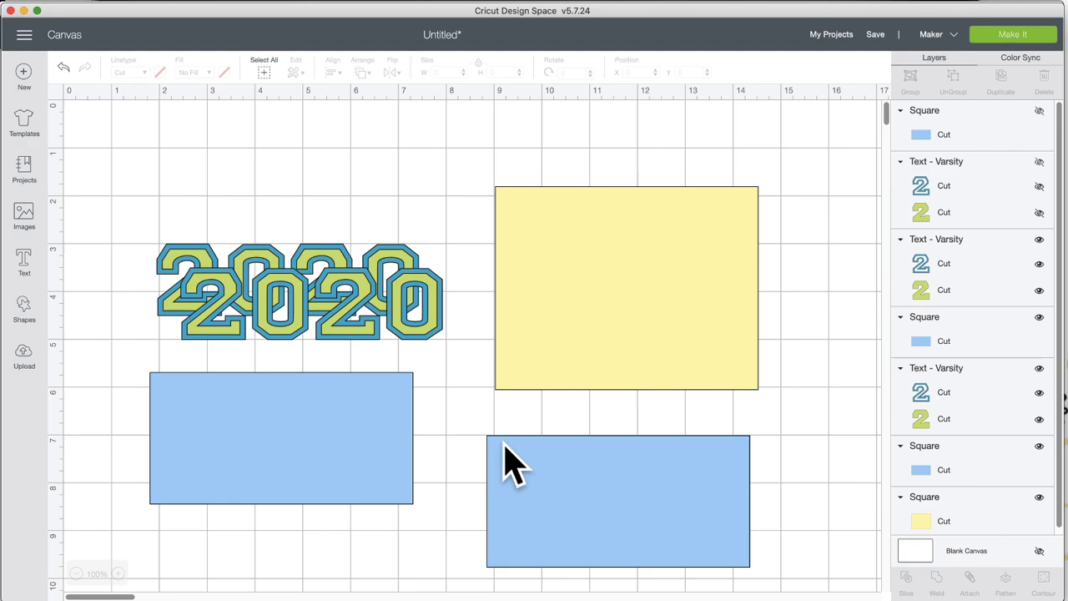
Move the front visible 2020 copy onto the upper edge of the original blue rectangle, at about X 1.80, Y 4.19.
scroll(514, 393, "down", 1)
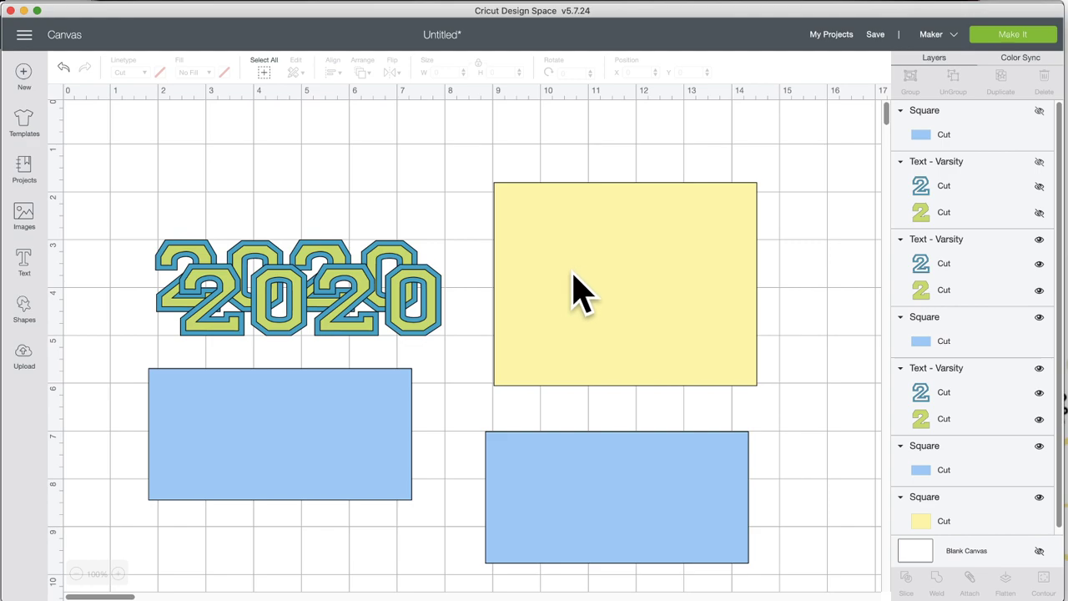
left_click_drag(425, 287, 404, 317)
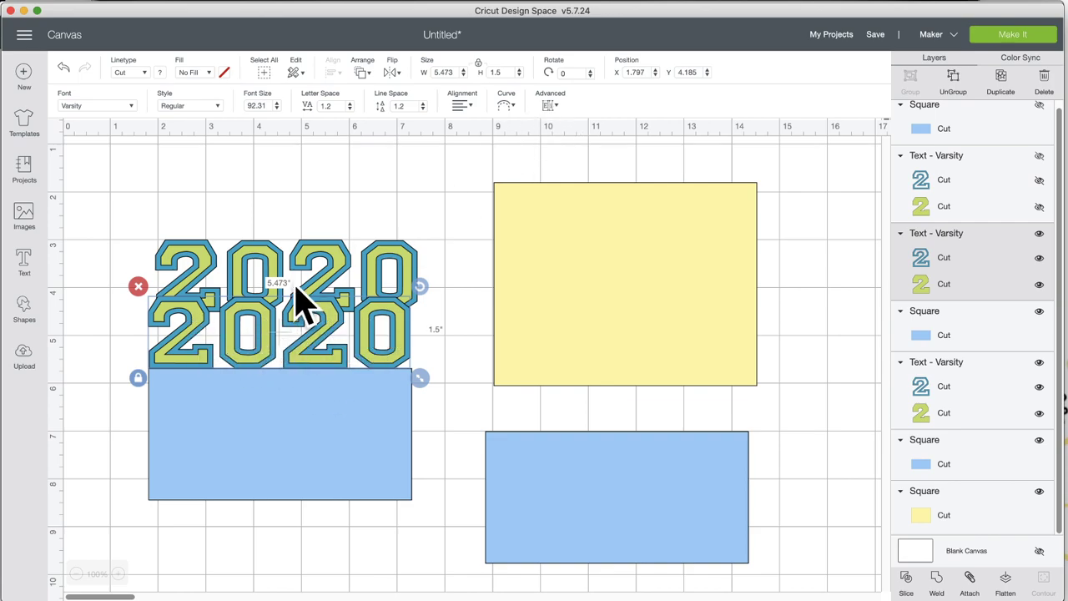
double_click(265, 327)
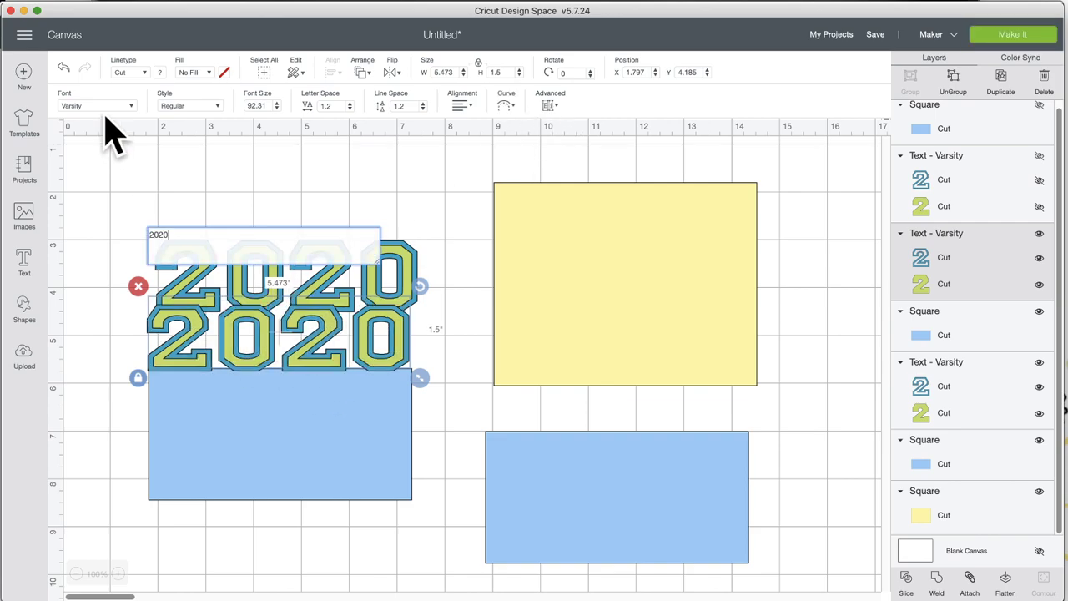
left_click(388, 194)
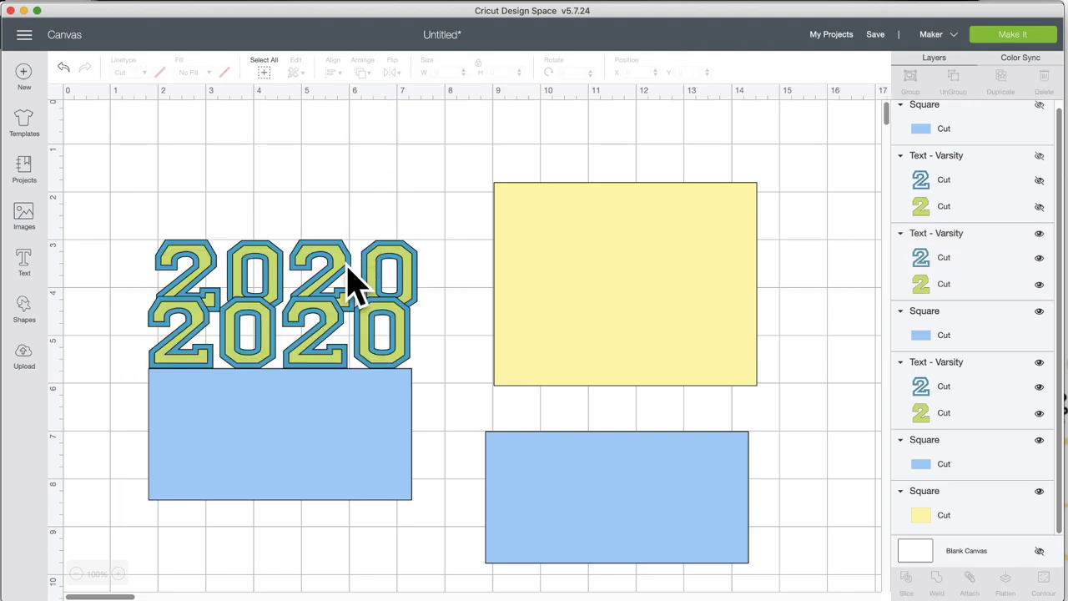
left_click(299, 314)
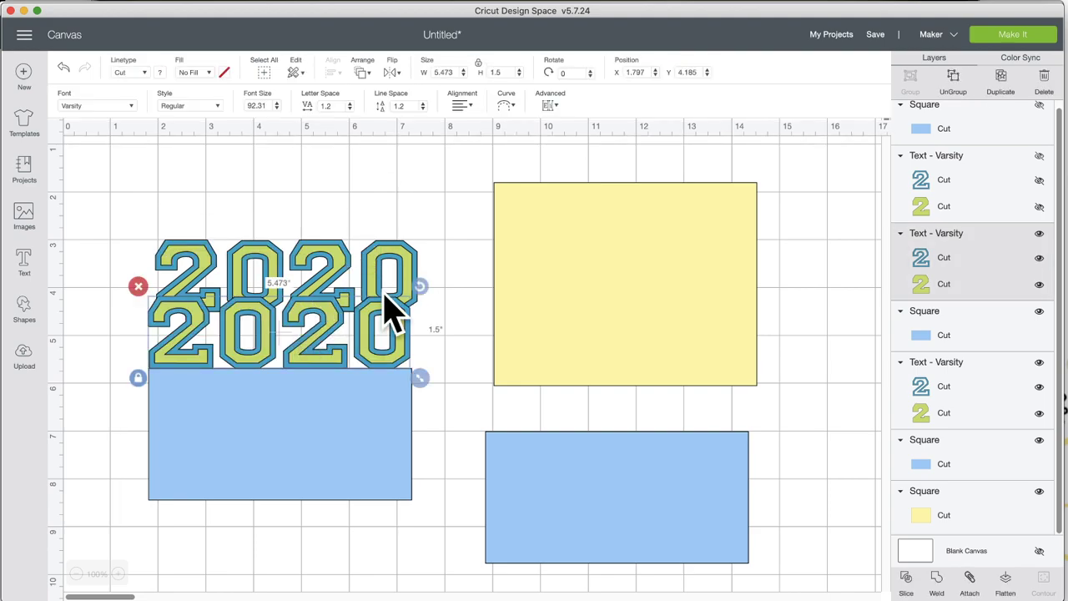
Ungroup the lower 2020 copy into layers, move its blue outline onto the yellow panel, and raise the two-layer 2020 to about Y 1.35.
left_click(549, 107)
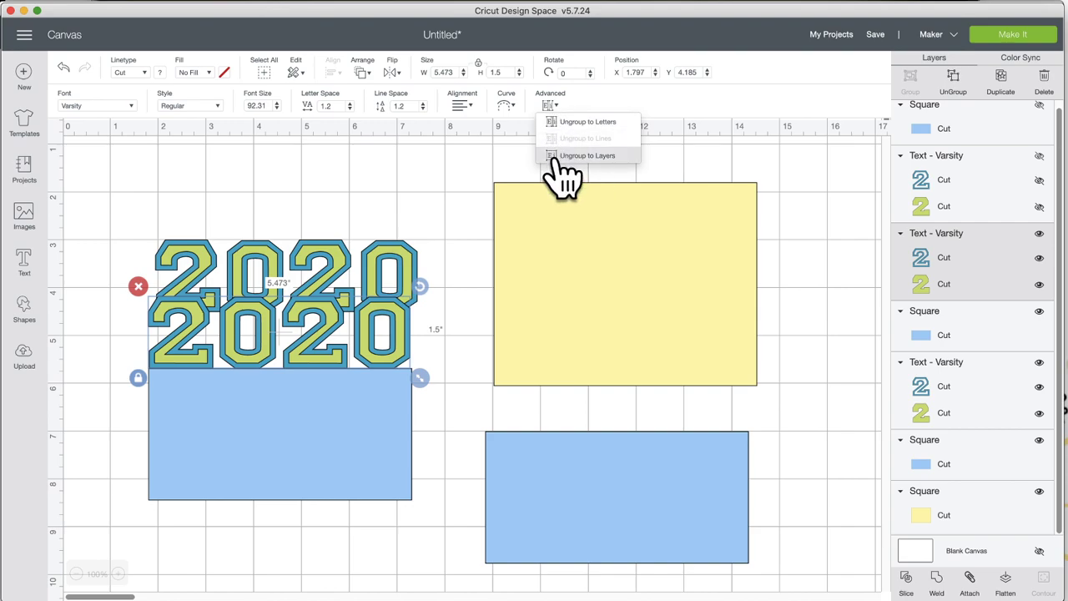
left_click(557, 157)
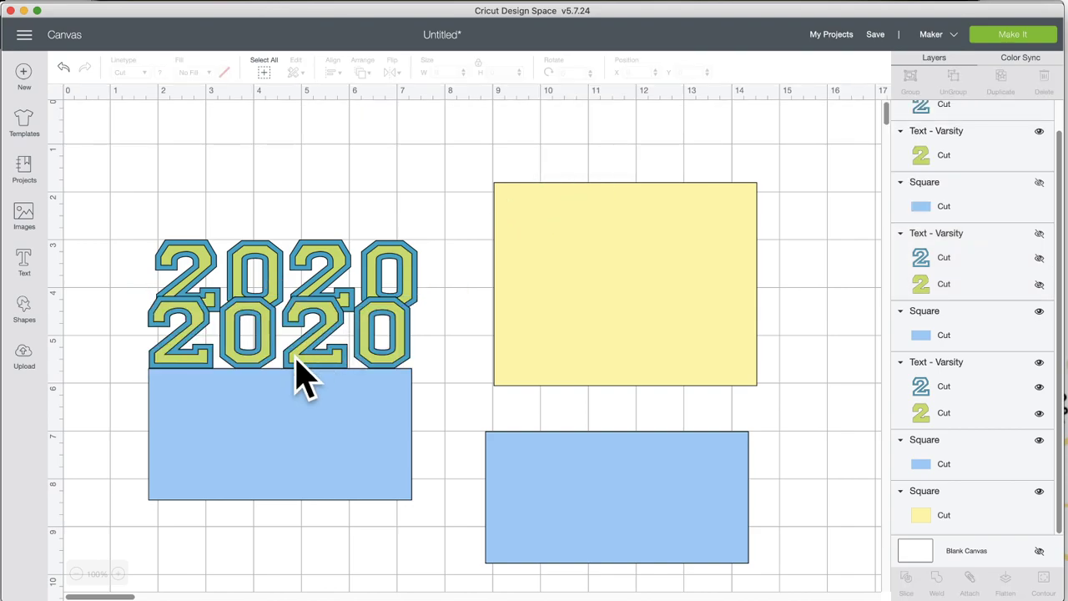
left_click_drag(309, 333, 734, 292)
left_click_drag(317, 345, 331, 342)
left_click_drag(346, 281, 342, 200)
left_click_drag(322, 353, 315, 339)
left_click(441, 332)
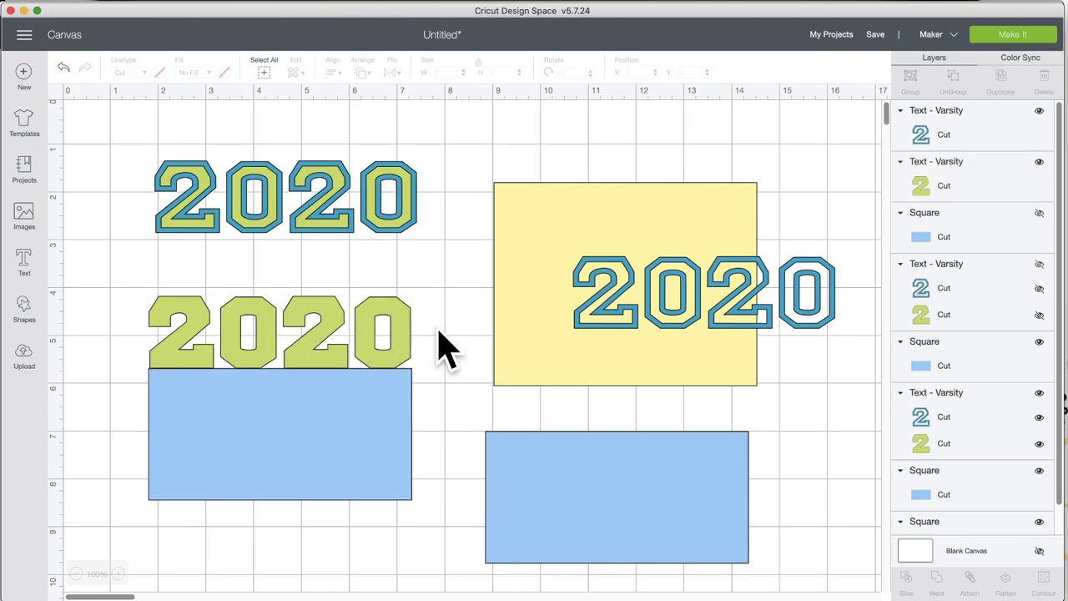
Centre the green 2020 text horizontally with the blue rectangle below it and weld the two together.
left_click(373, 317)
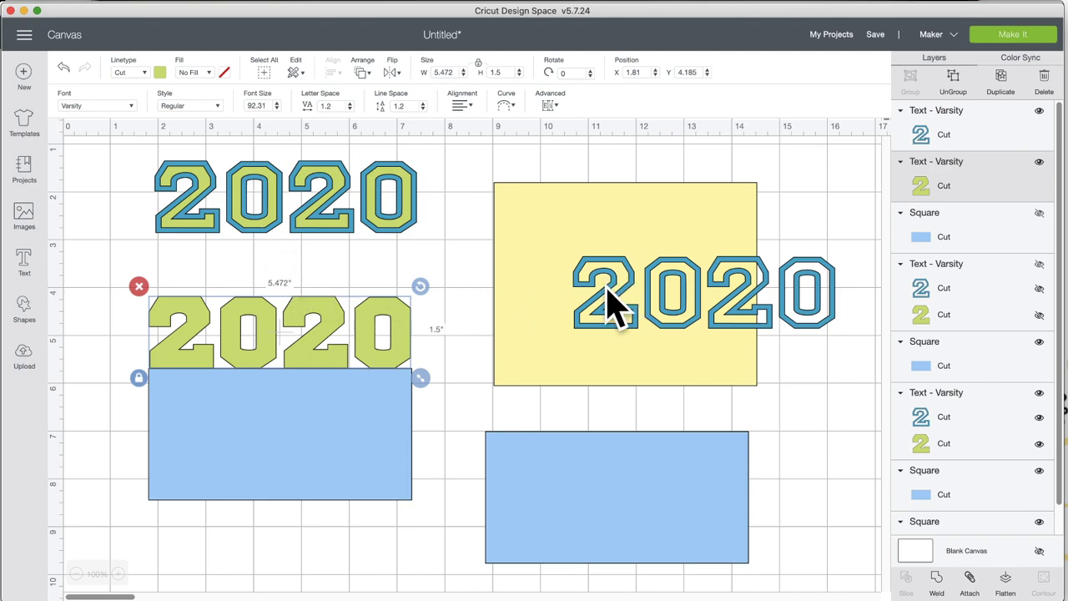
left_click(414, 337)
double_click(330, 342)
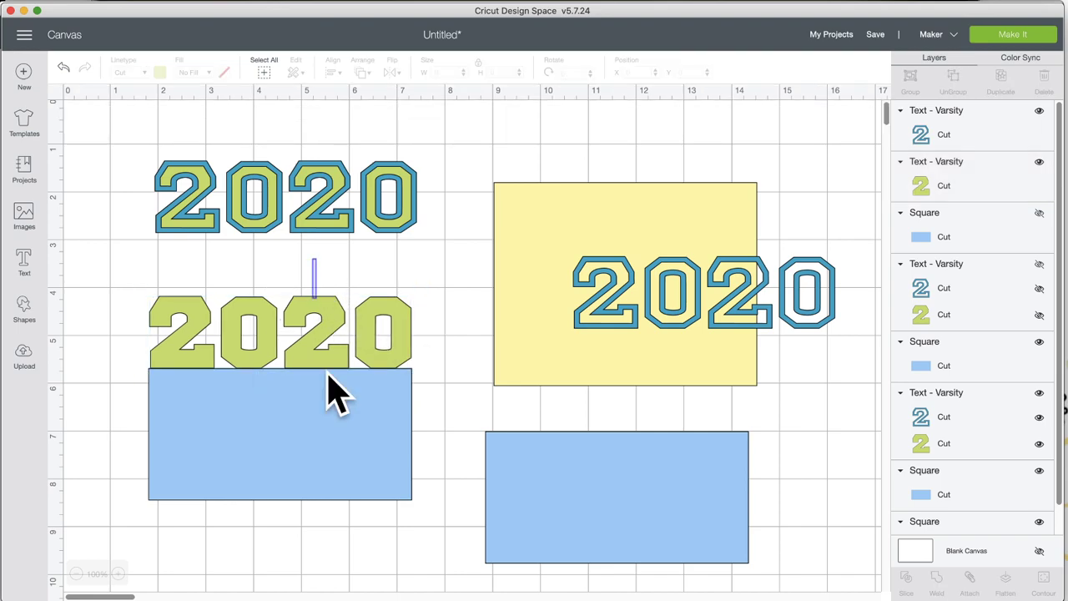
left_click(323, 453, "shift")
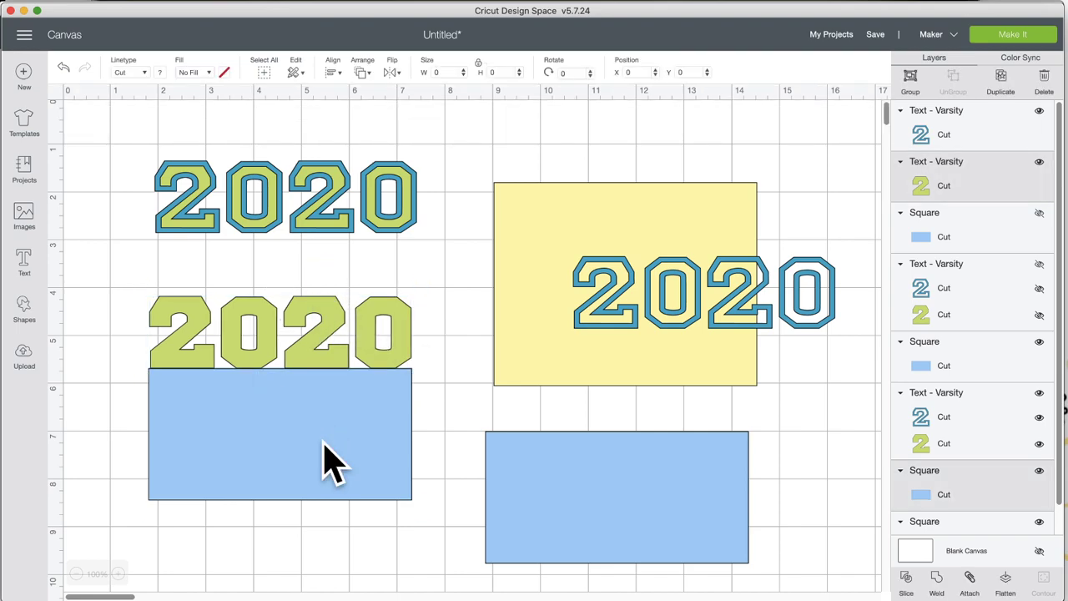
left_click(333, 72)
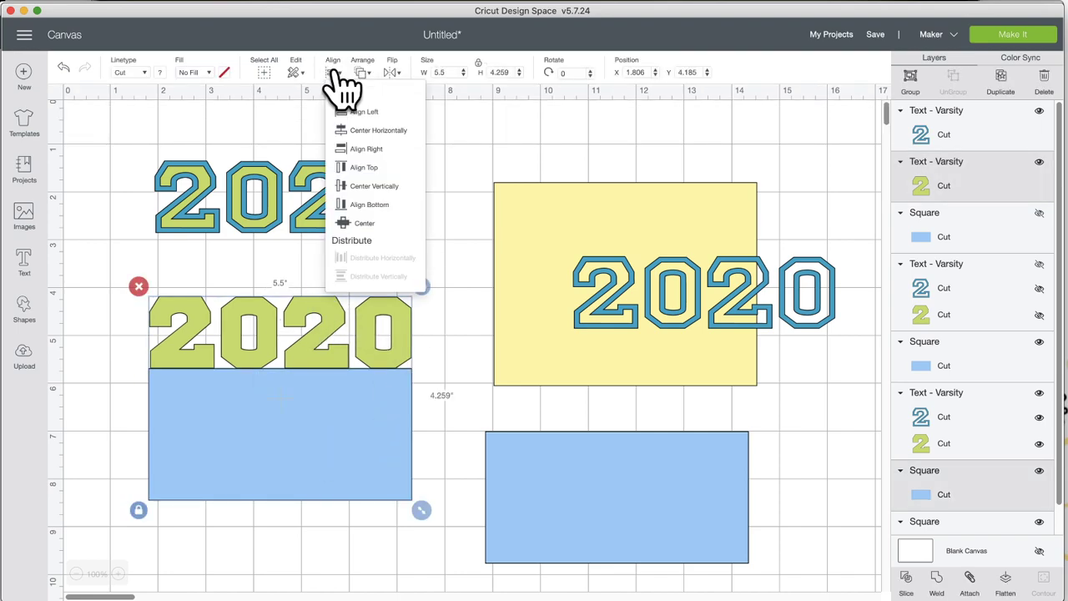
left_click(388, 131)
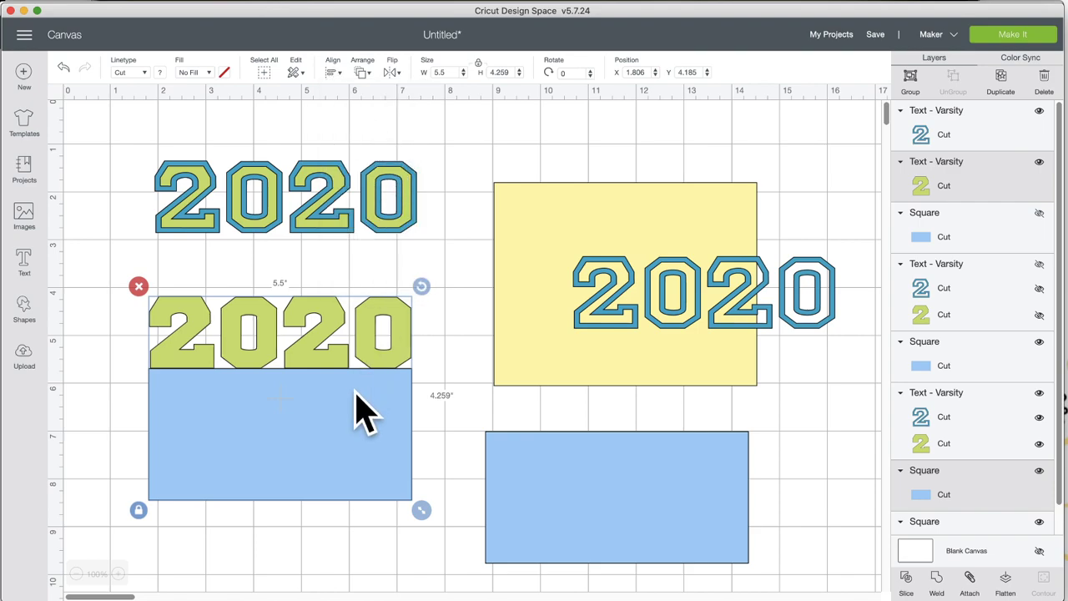
left_click(442, 384)
left_click_drag(441, 381, 315, 351)
left_click(938, 584)
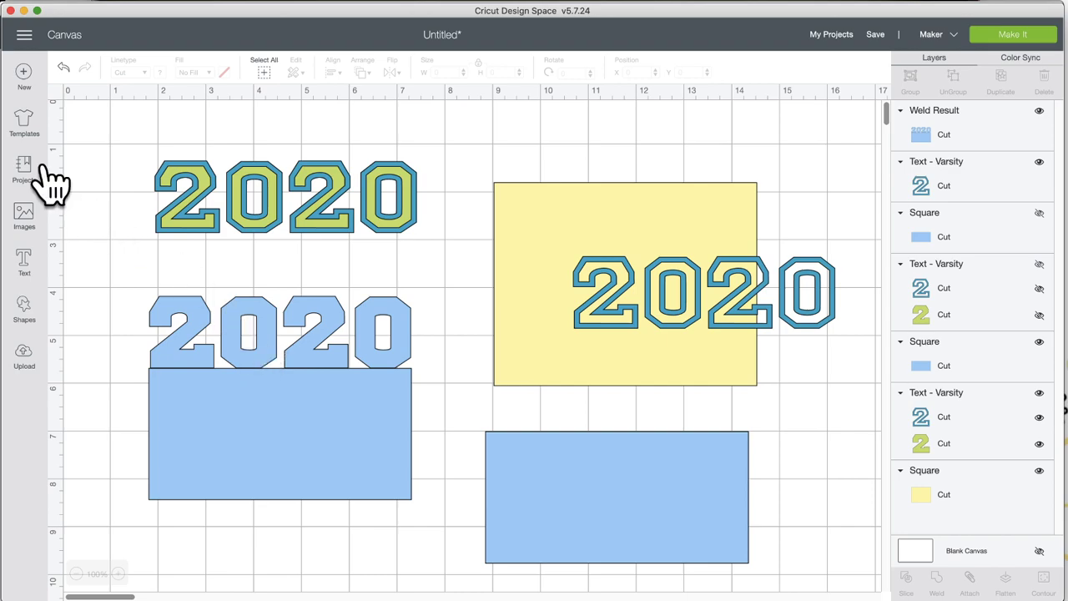
Save the project under the name 2020 card.
left_click(63, 67)
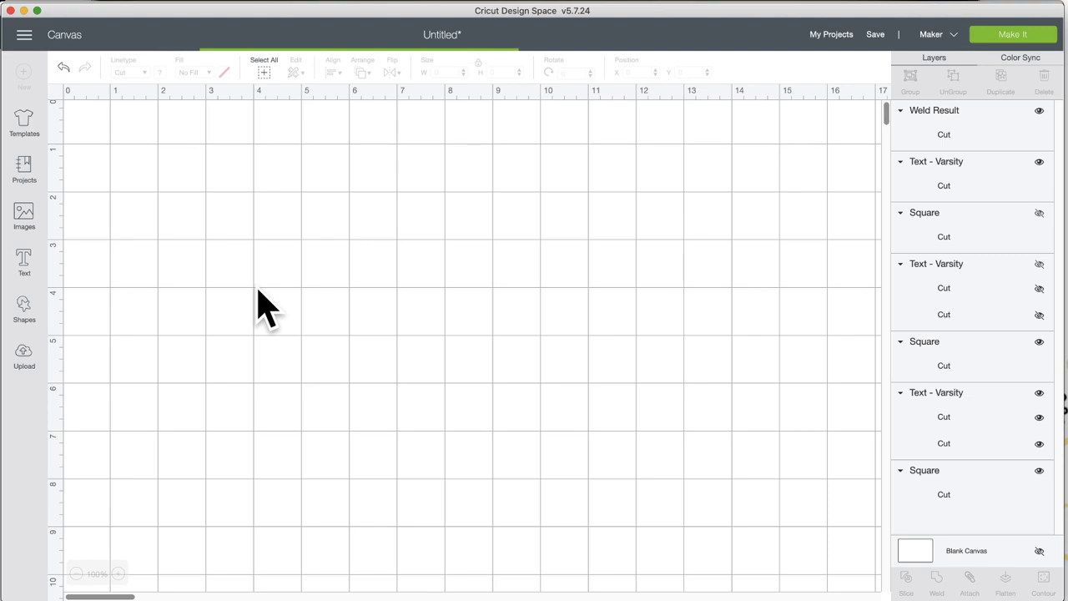
left_click(876, 37)
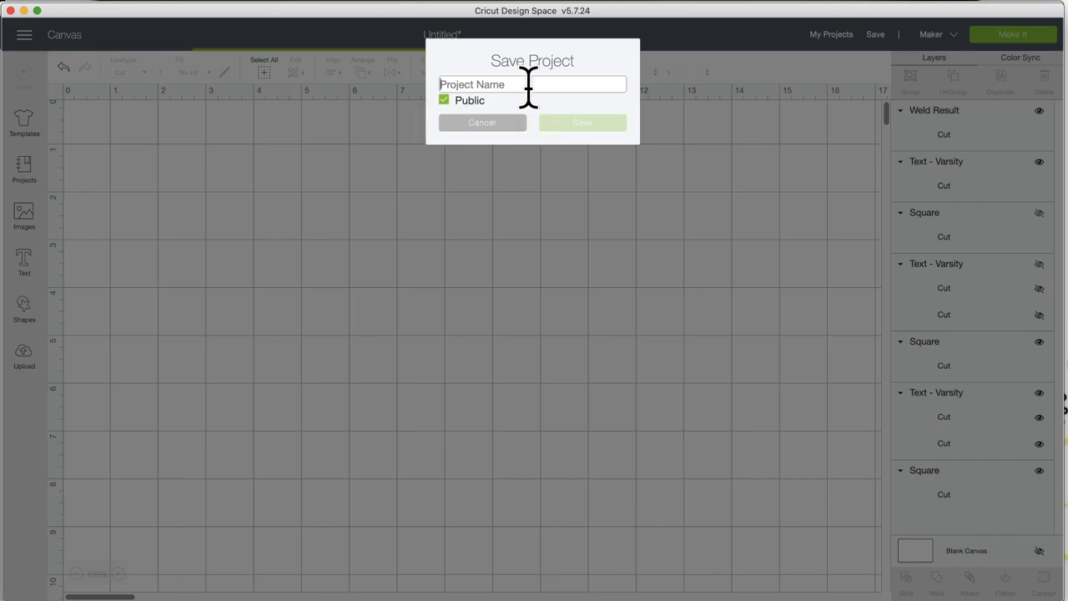
type("2020 card")
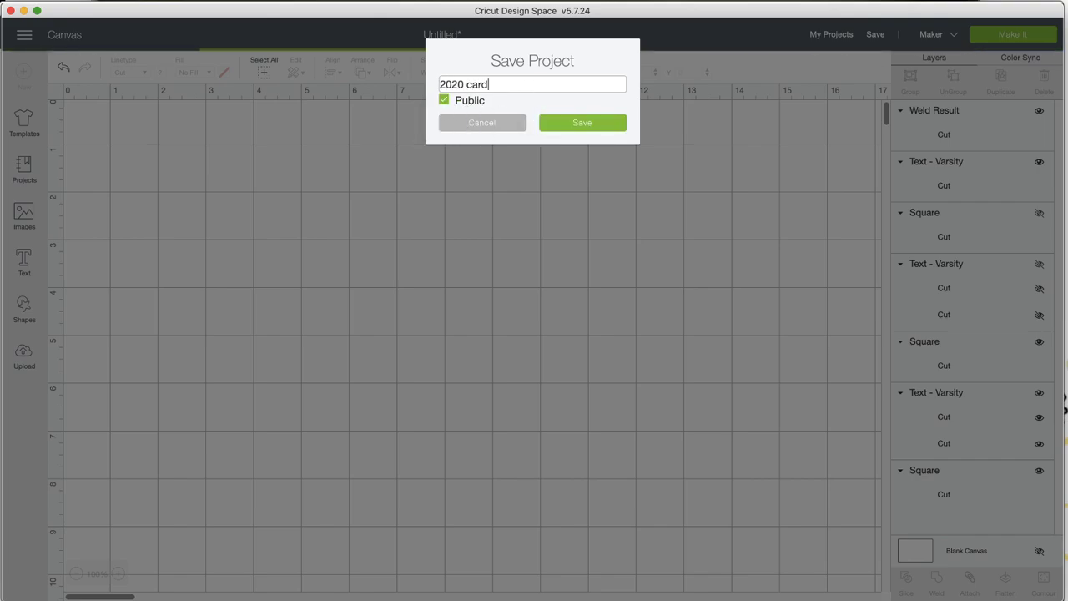
key("Return")
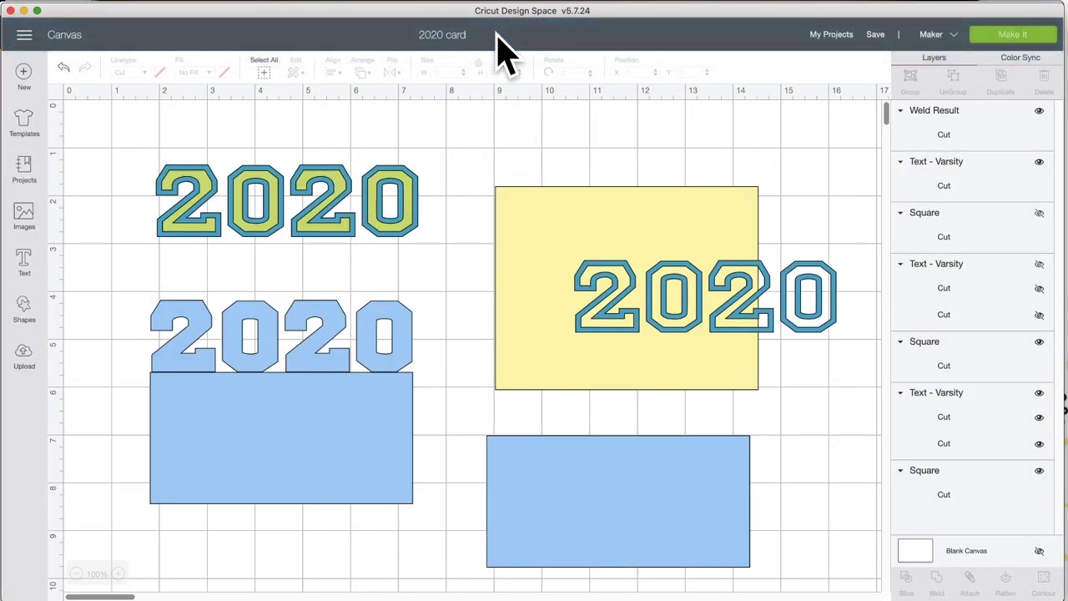
left_click(500, 47)
Undo the last move of the welded blue 2020 panel, then delete that welded shape.
left_click(376, 365)
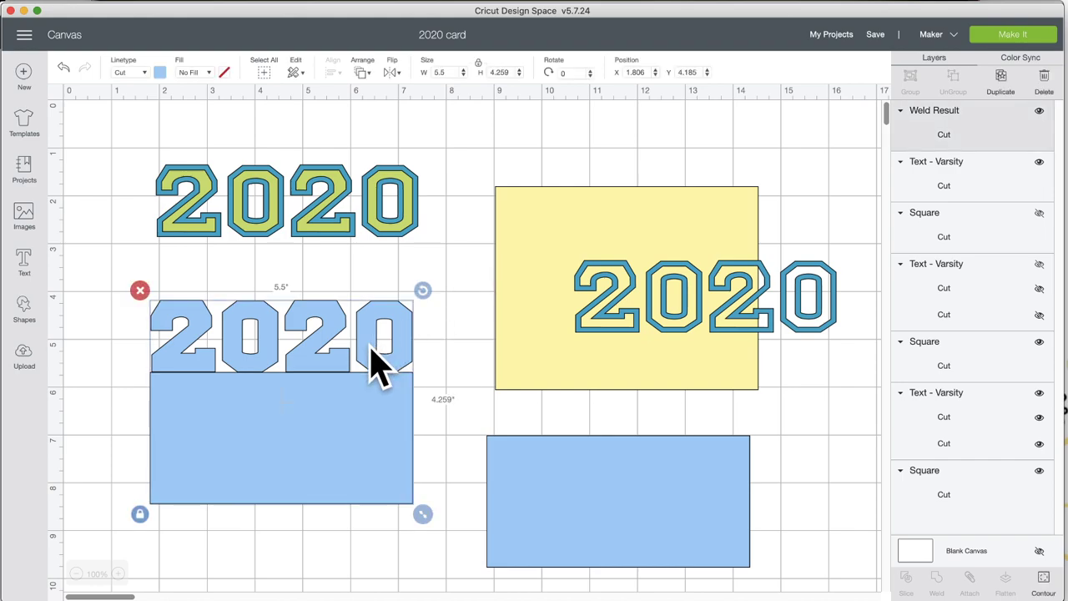
left_click_drag(371, 349, 371, 351)
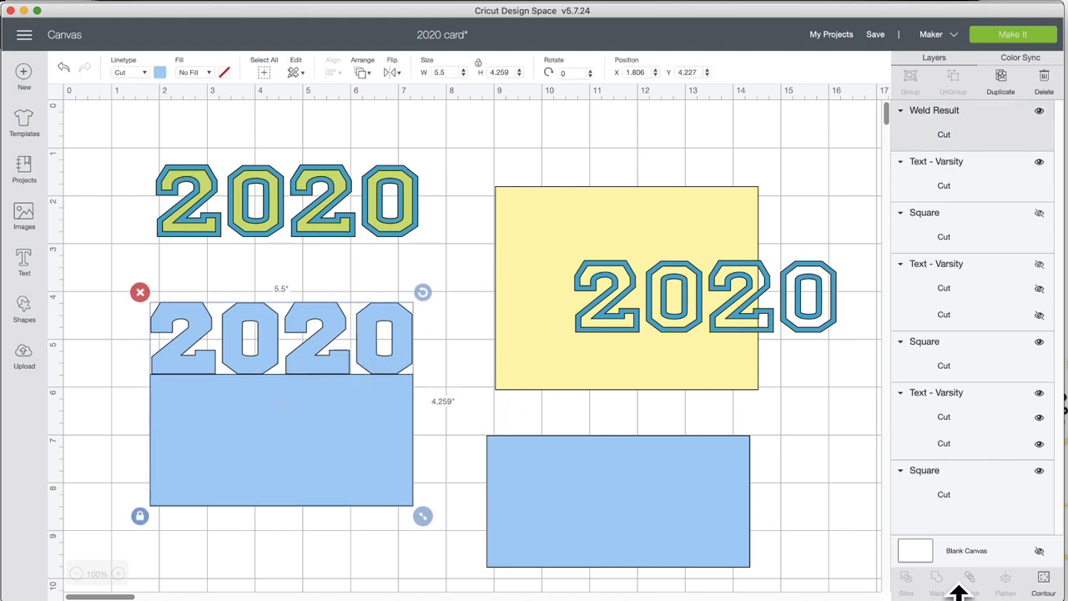
left_click(64, 66)
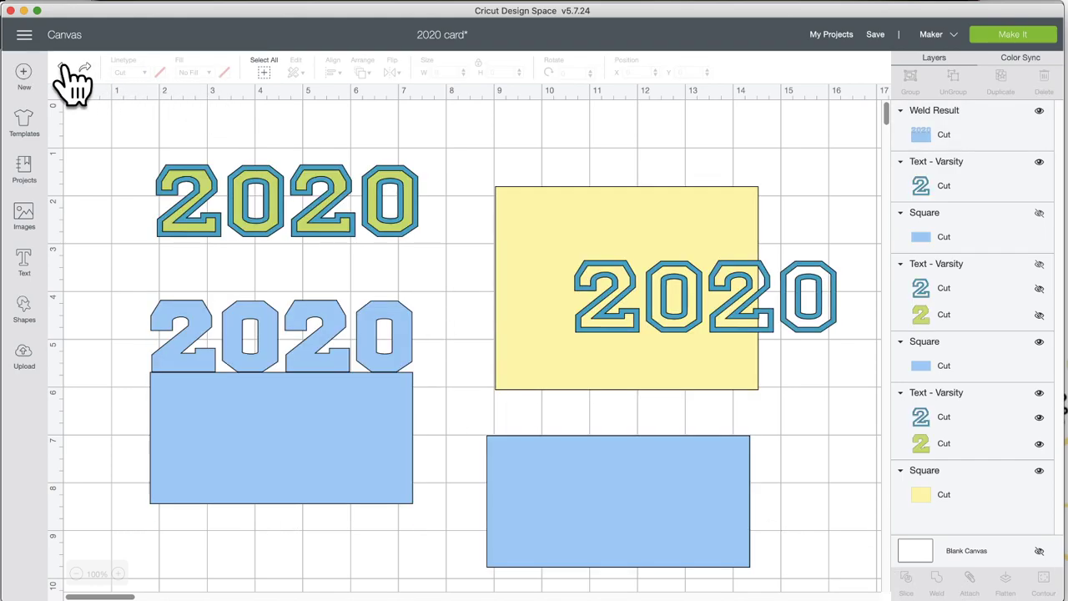
left_click(64, 67)
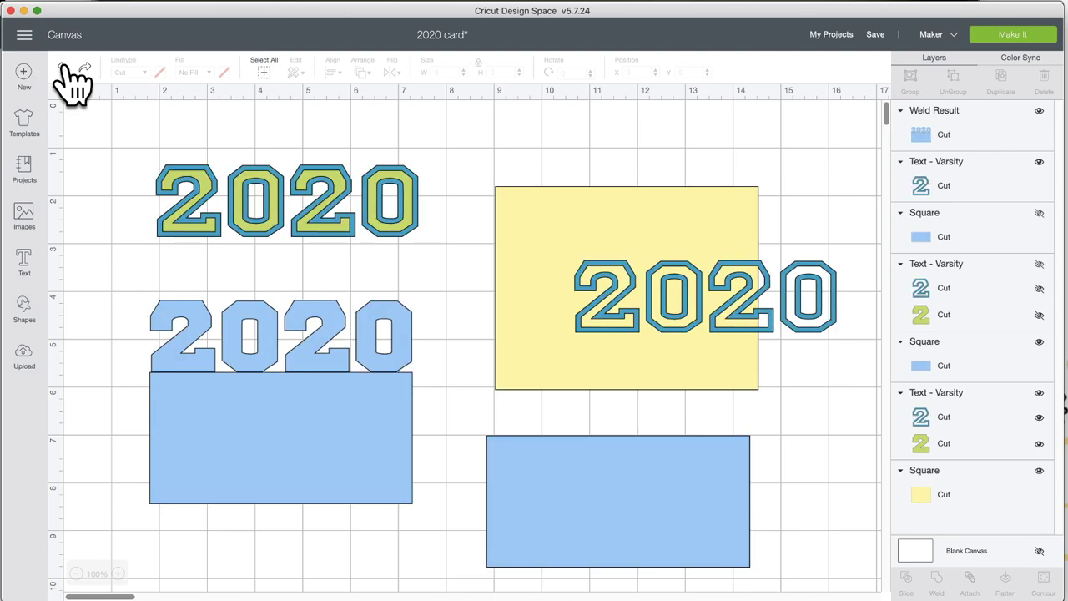
left_click(338, 375)
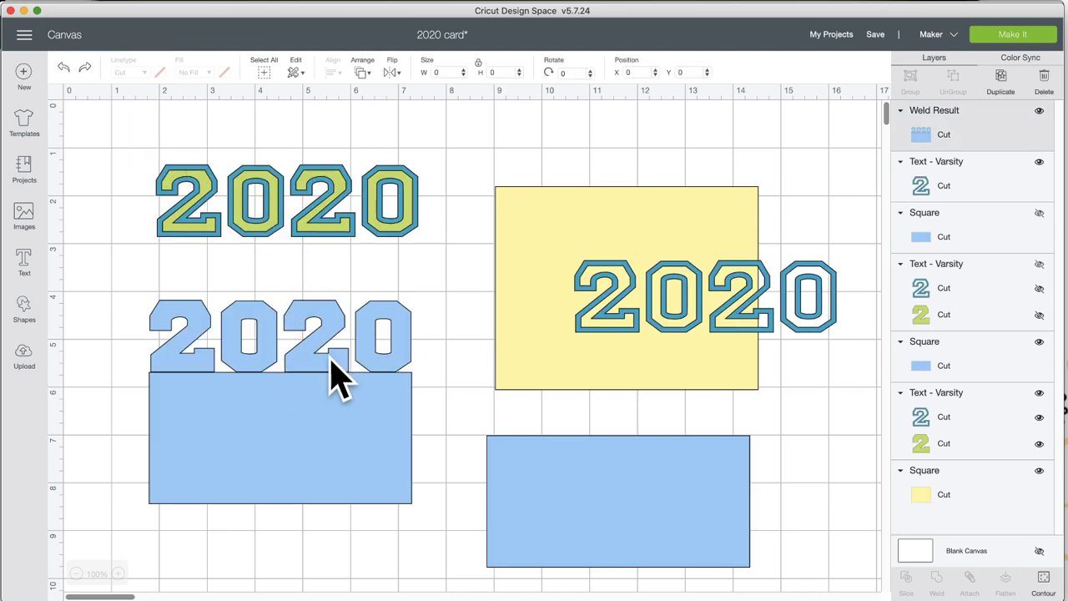
left_click(136, 312)
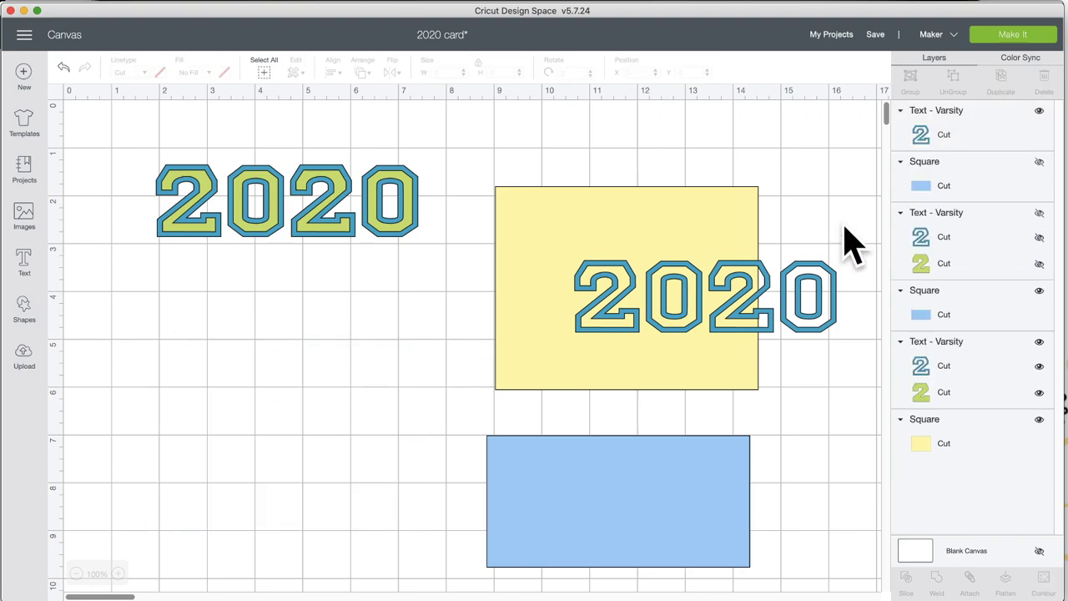
Duplicate the blue rectangle and the two-layer 2020 text, place the text copy above one rectangle at about X 1.39, Y 4.37, and save the project.
left_click_drag(709, 489, 308, 435)
left_click(1005, 83)
left_click(322, 191)
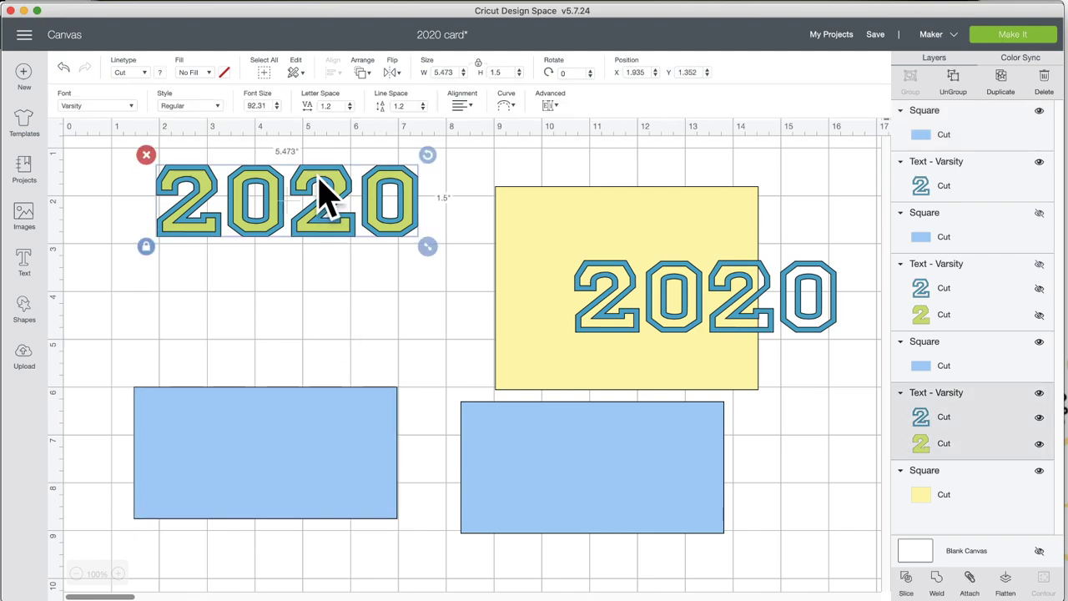
left_click(998, 82)
left_click_drag(413, 225, 358, 350)
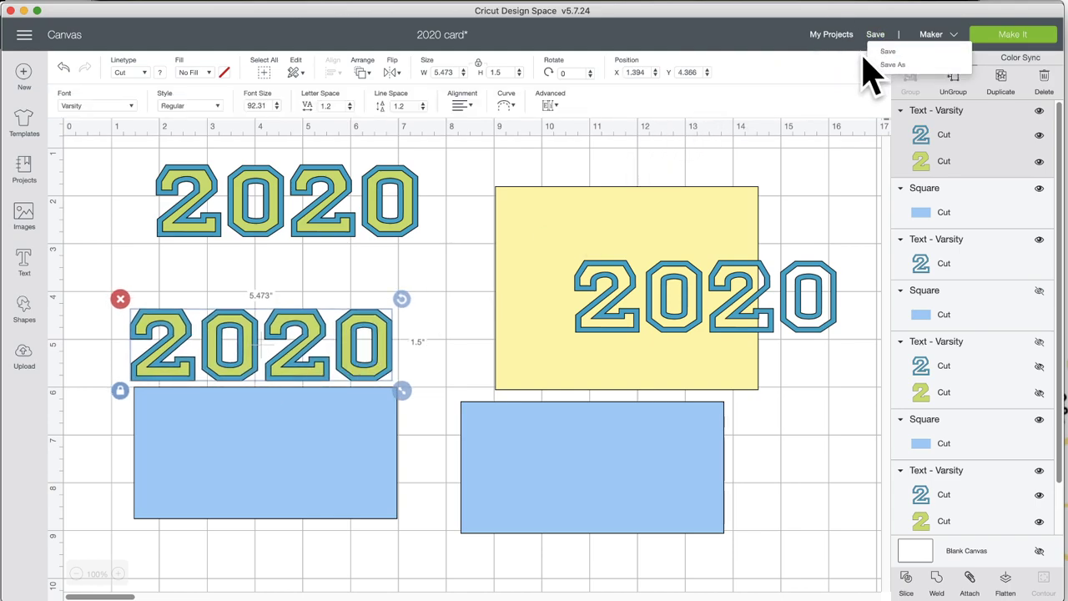
left_click(892, 57)
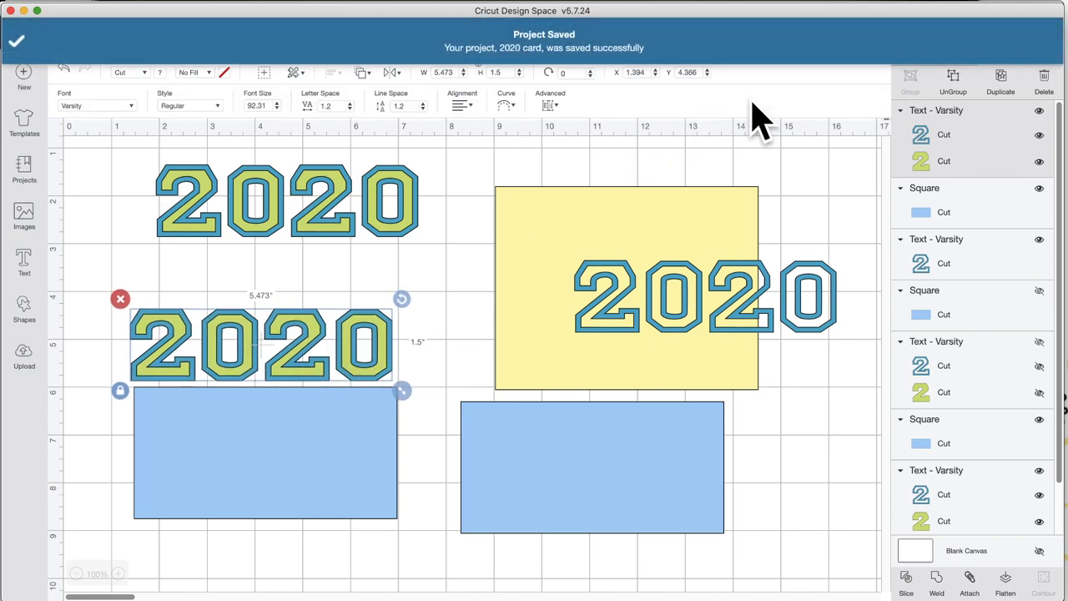
Ungroup the 2020 copy above the rectangle into layers and move its blue outline away onto the yellow panel.
left_click_drag(292, 330, 301, 328)
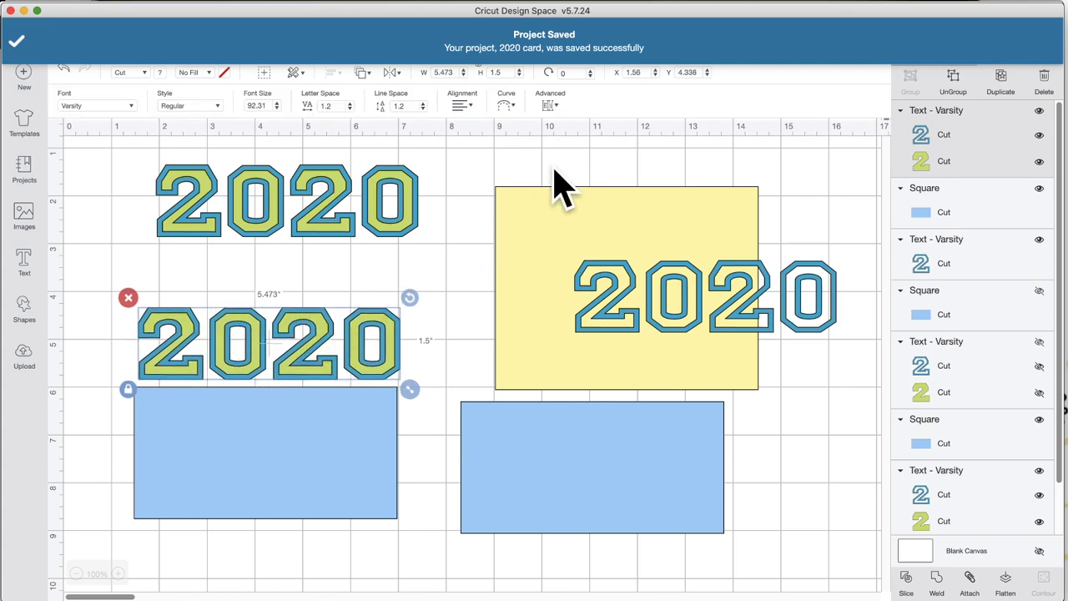
left_click(467, 106)
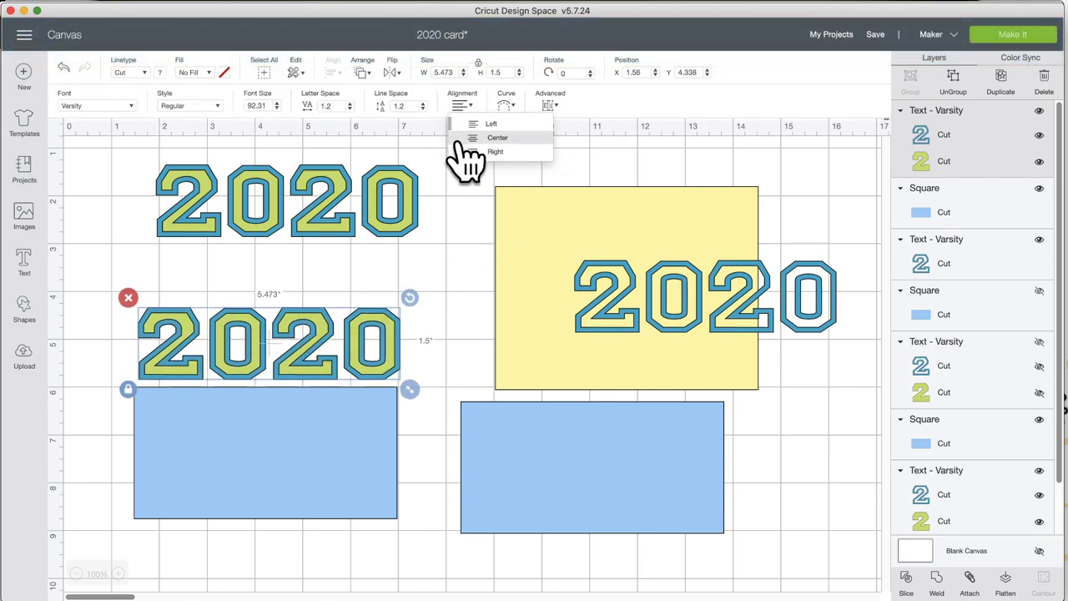
left_click(553, 105)
left_click(570, 156)
left_click_drag(310, 328, 777, 354)
Place the green 2020 text just above the blue rectangle at about Y 4.46 and centre the two horizontally.
left_click_drag(306, 334, 296, 322)
left_click_drag(248, 281, 264, 467)
left_click(333, 73)
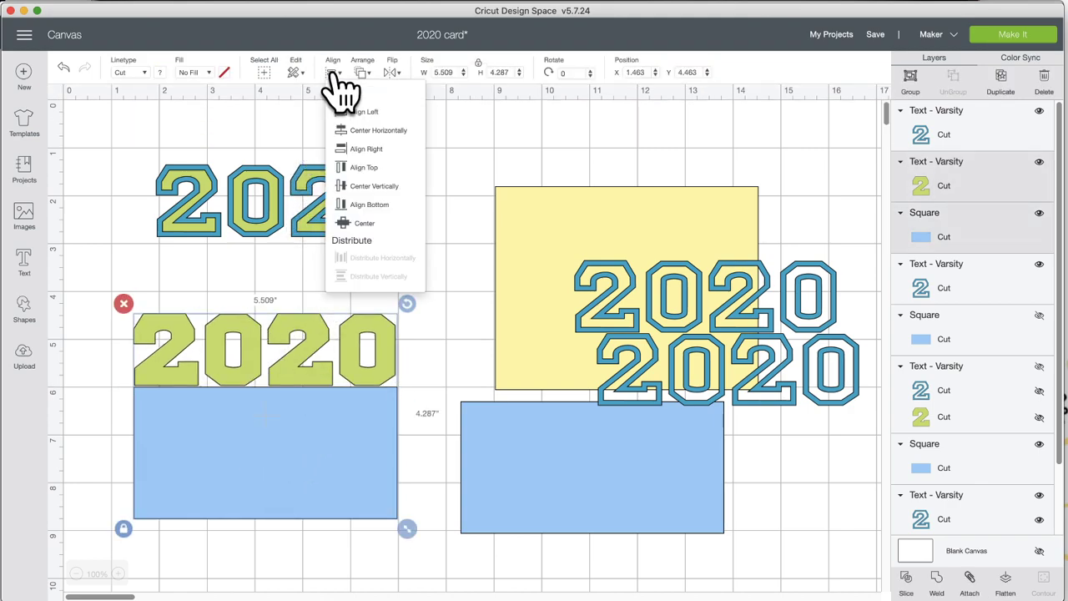
left_click(367, 131)
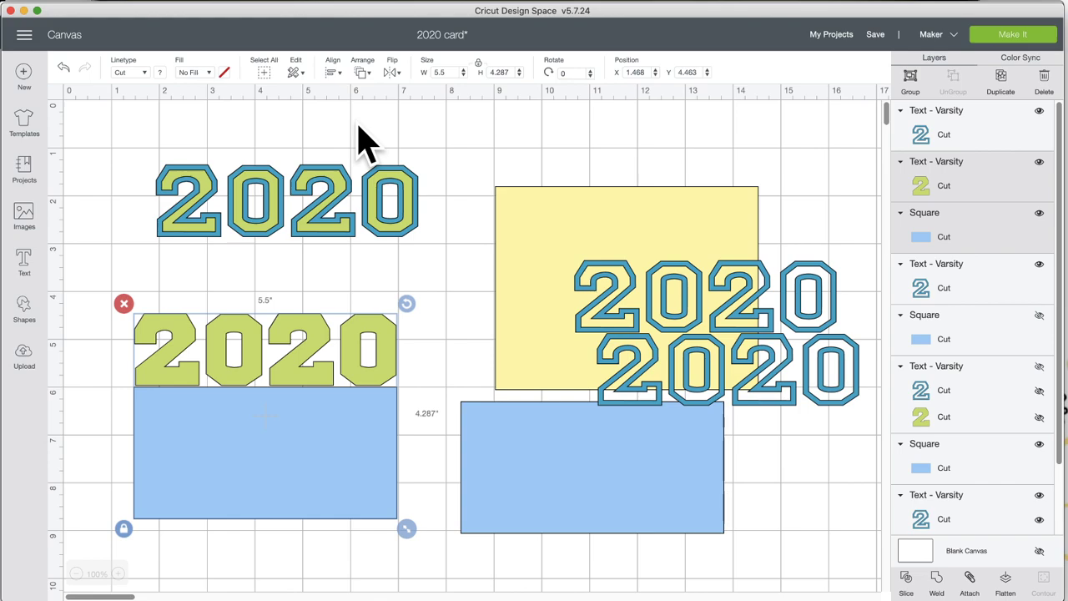
left_click(317, 274)
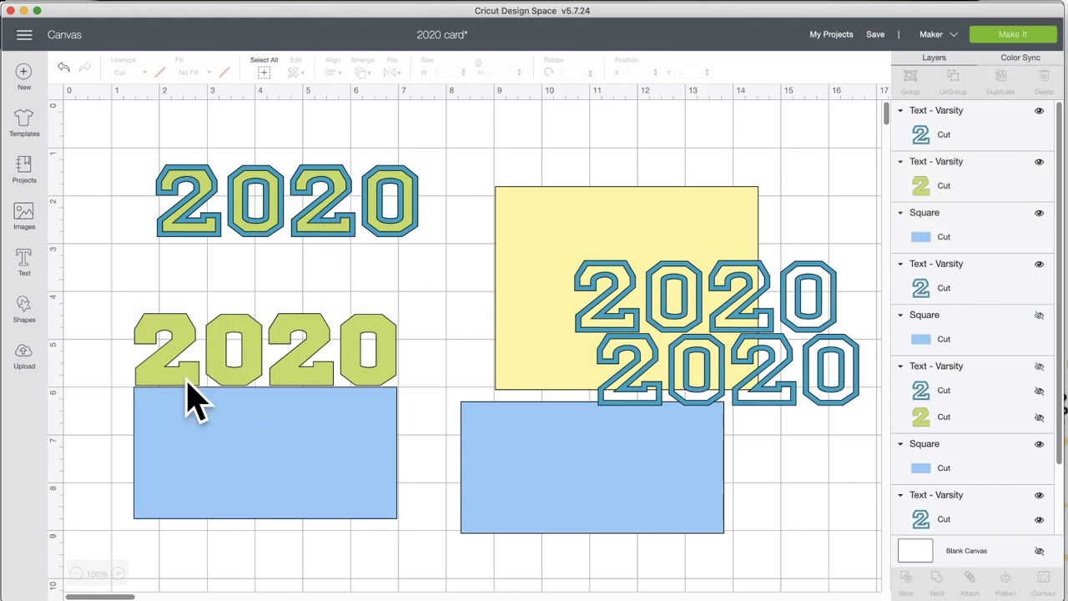
Lower the green 2020 text to about Y 4.52 so the digits slightly overlap the rectangle's upper edge.
left_click(119, 574)
left_click(119, 574)
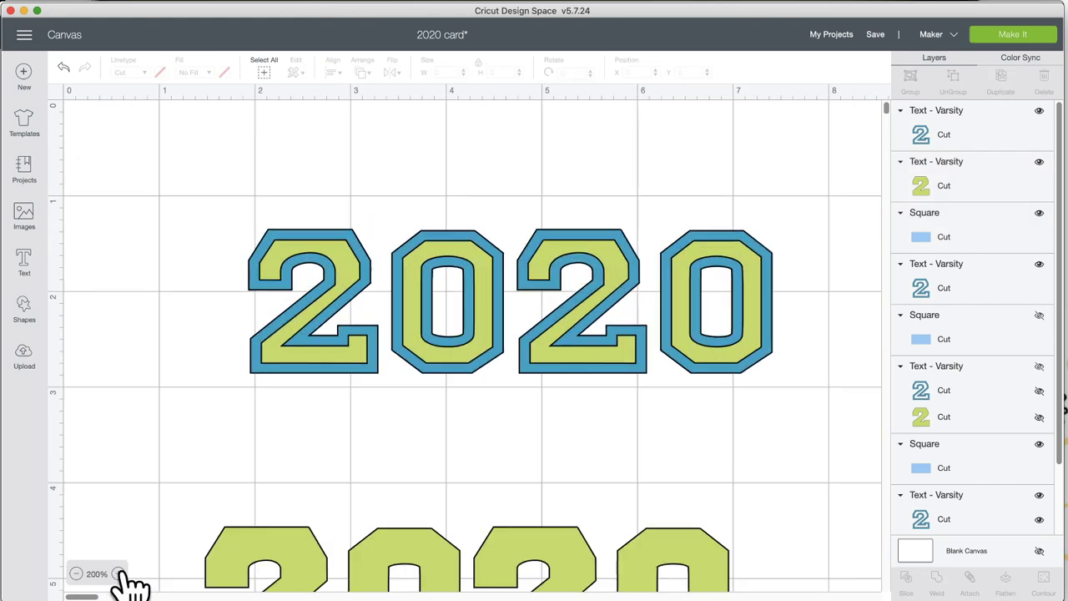
left_click(119, 574)
scroll(214, 524, "down", 10)
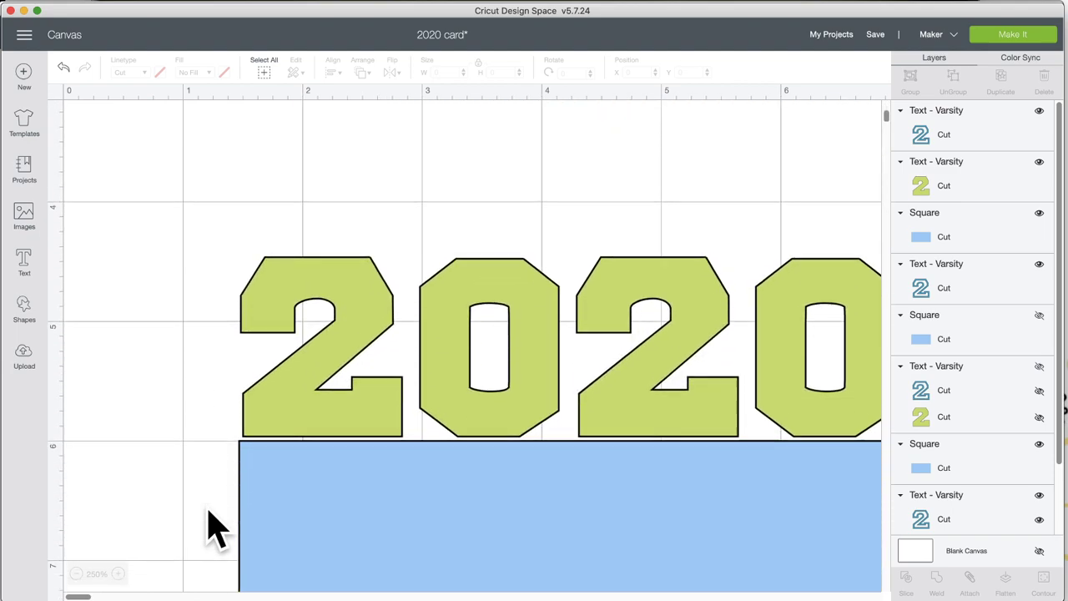
scroll(214, 524, "right", 3)
left_click(365, 378)
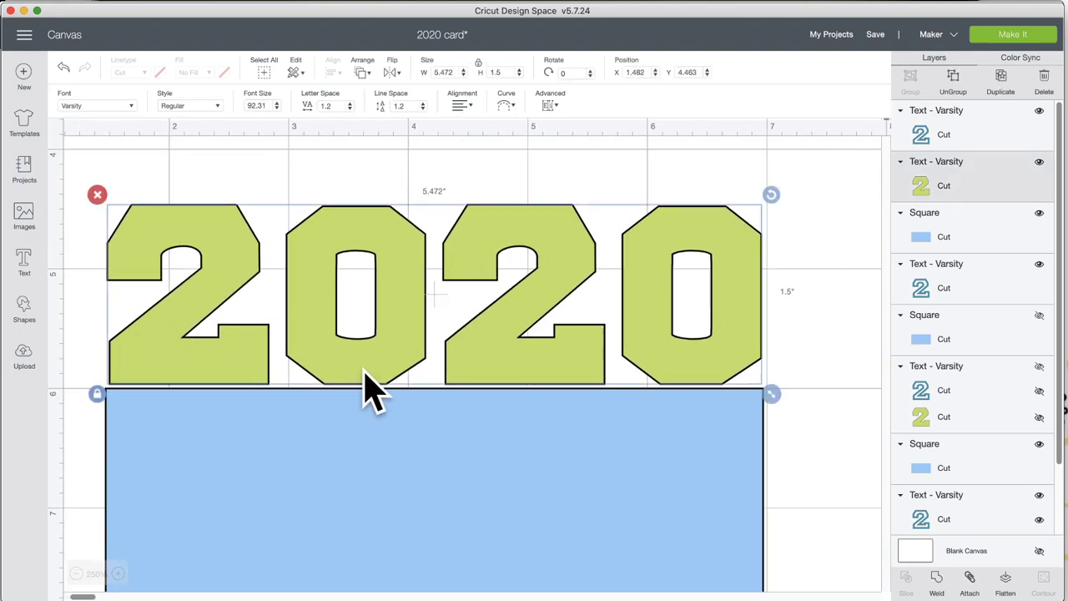
left_click_drag(364, 373, 364, 379)
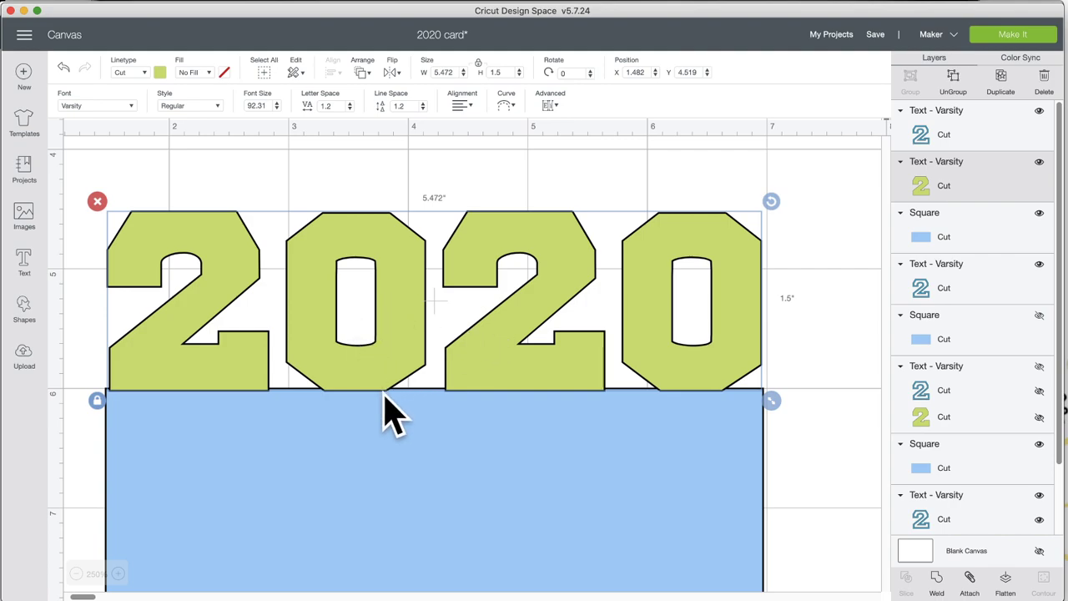
Weld the green 2020 digits into one shape, then weld that shape to the blue rectangle beneath it.
left_click(938, 580)
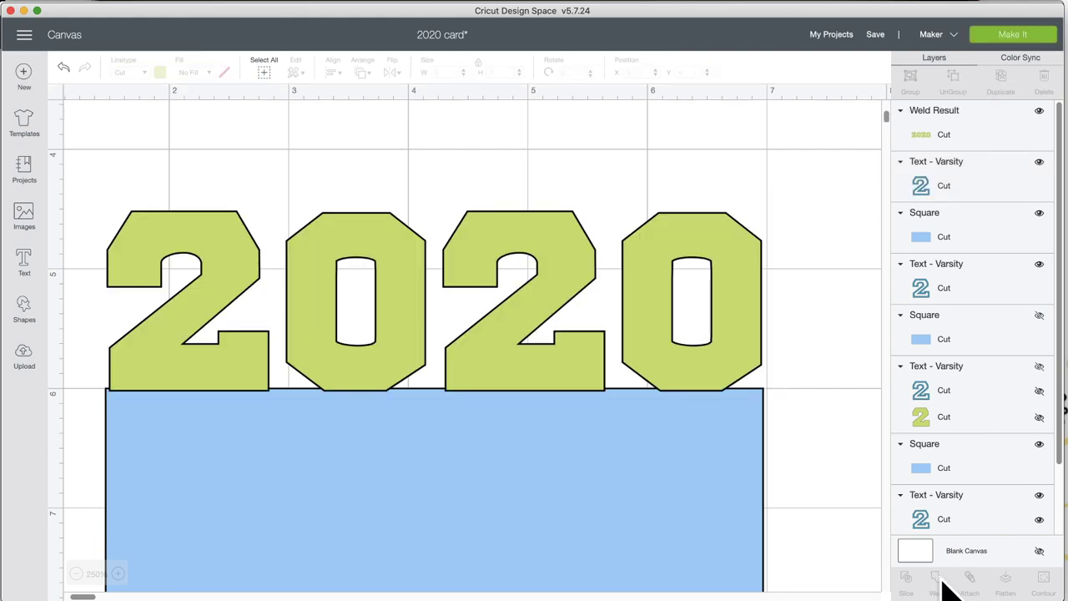
left_click_drag(337, 145, 476, 441)
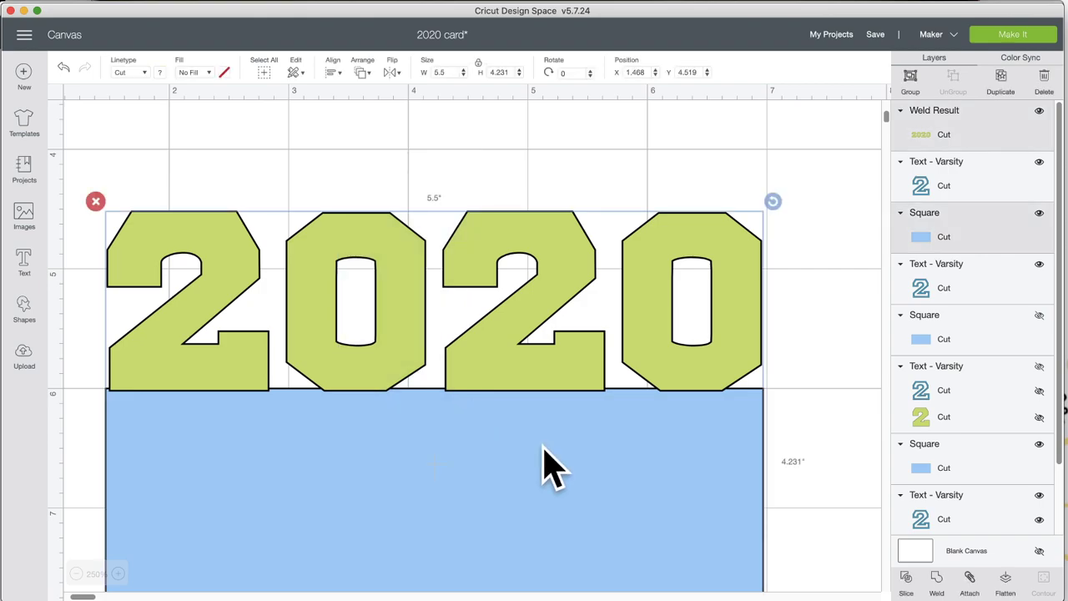
left_click(938, 580)
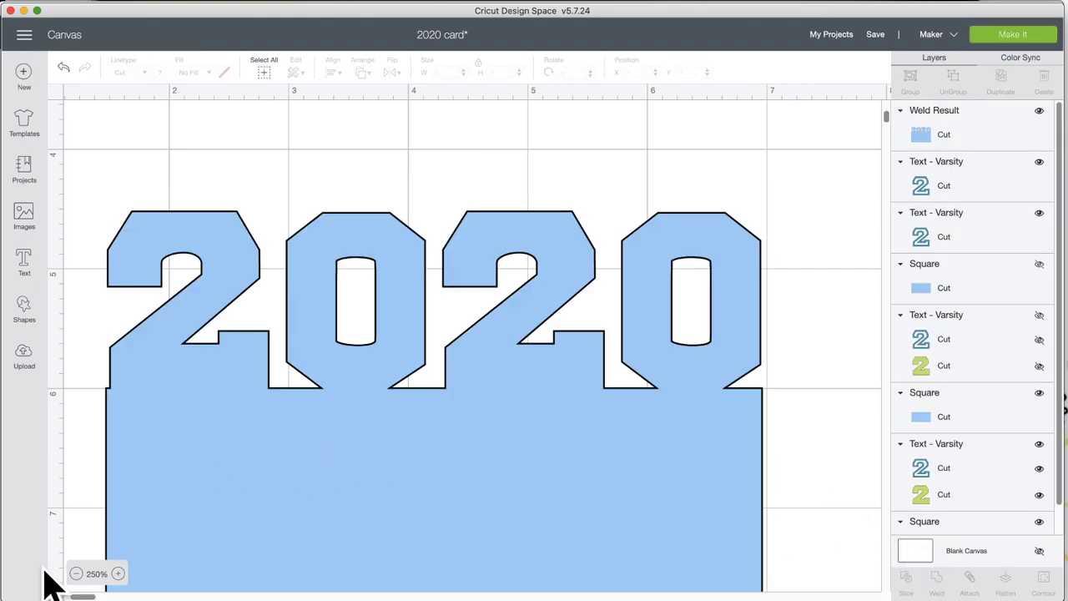
left_click(76, 573)
left_click(76, 573)
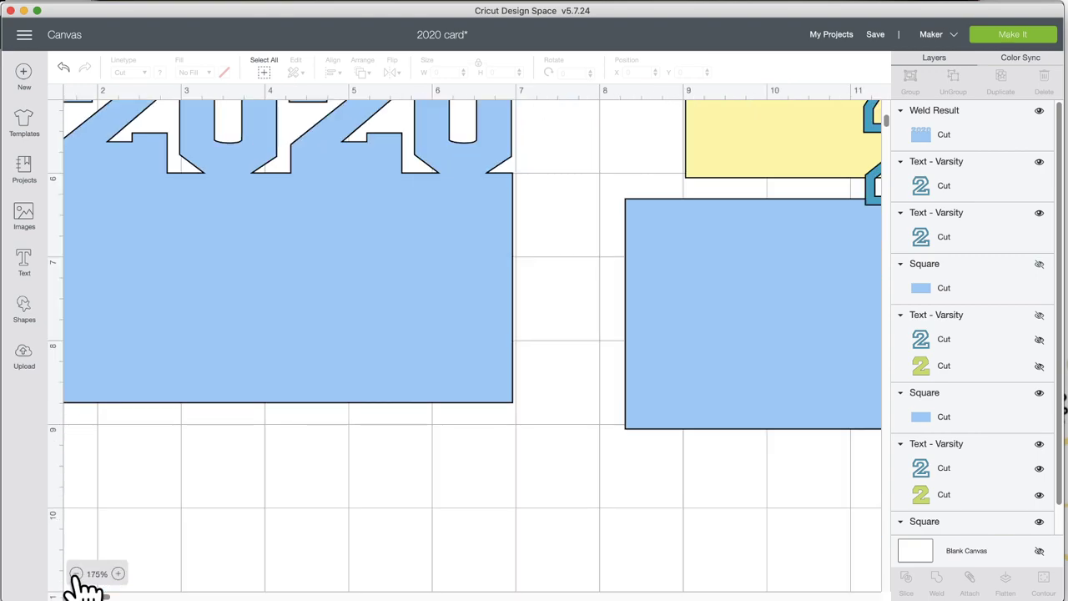
Place one blue 2020 outline from the yellow panel over the welded digits, in front of them, at about X 1.52, Y 4.5.
left_click(76, 573)
scroll(279, 430, "up", 3)
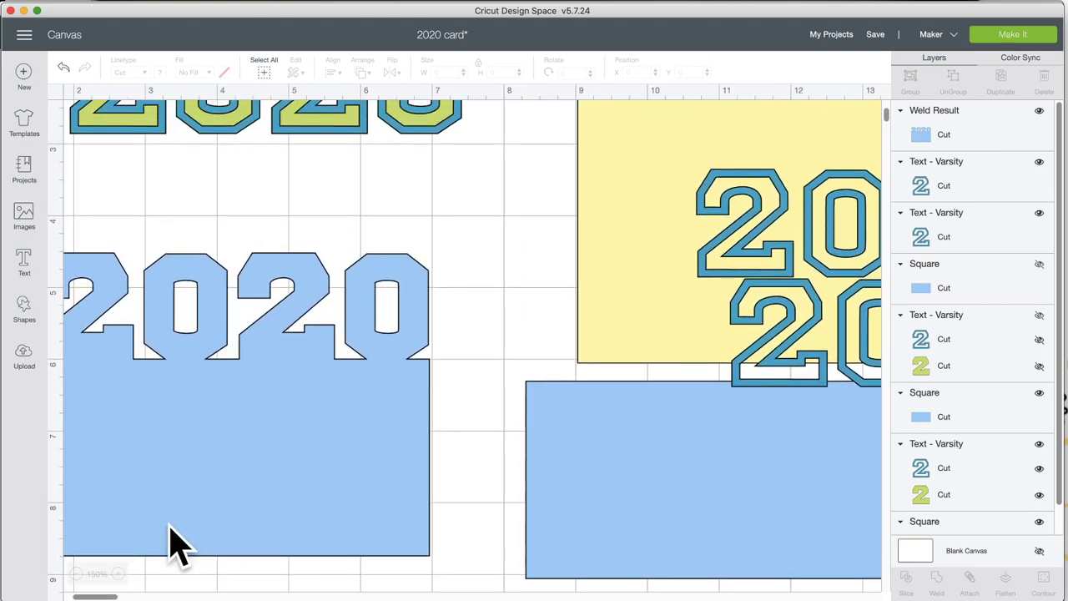
left_click(76, 573)
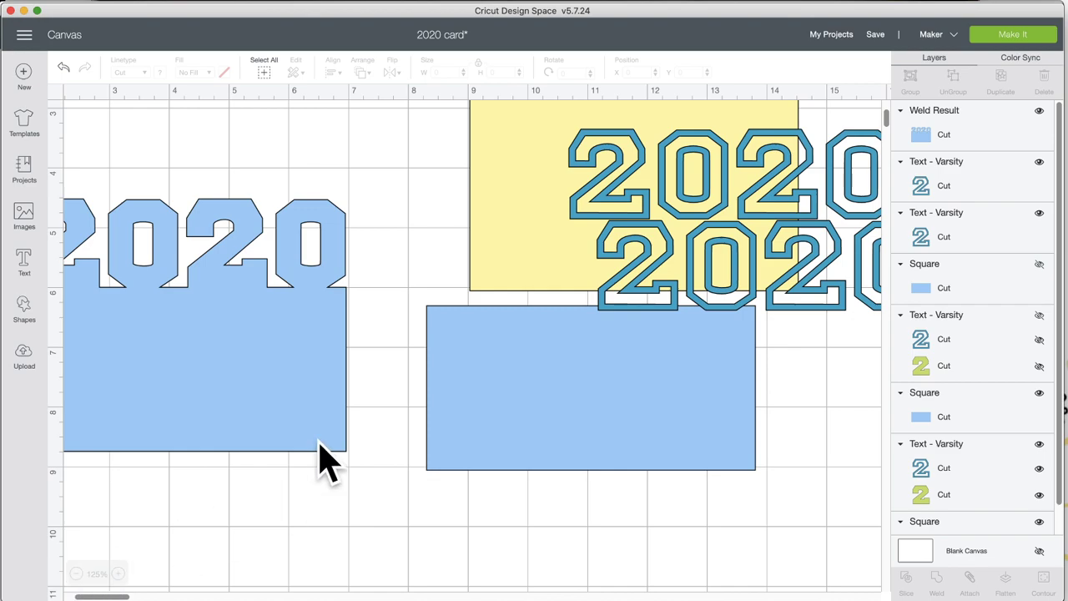
scroll(333, 451, "left", 3)
left_click_drag(776, 225, 227, 293)
left_click(364, 73)
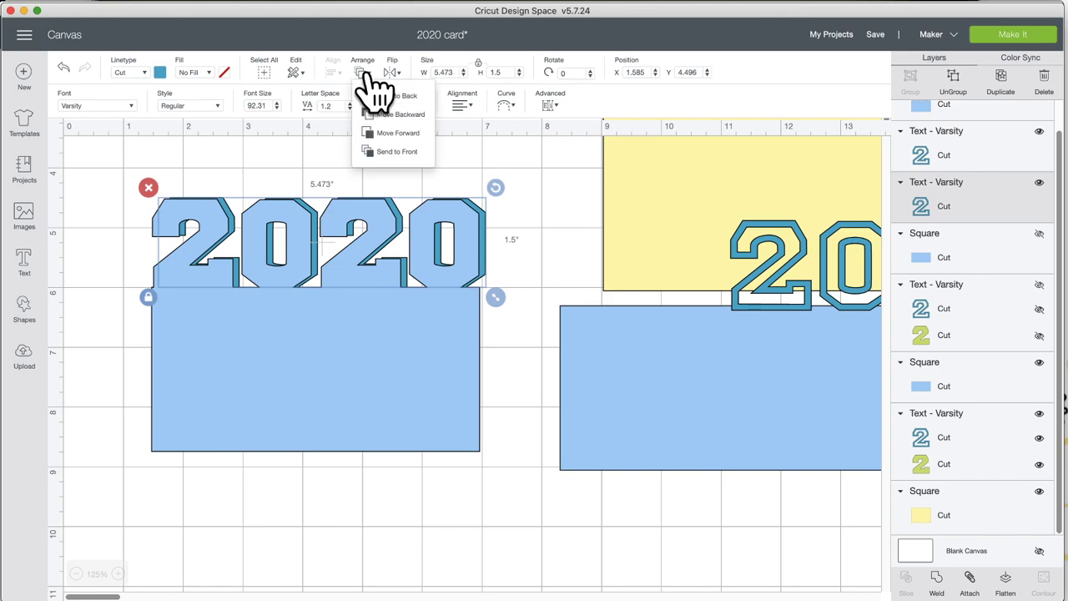
left_click(382, 151)
left_click_drag(310, 211, 304, 214)
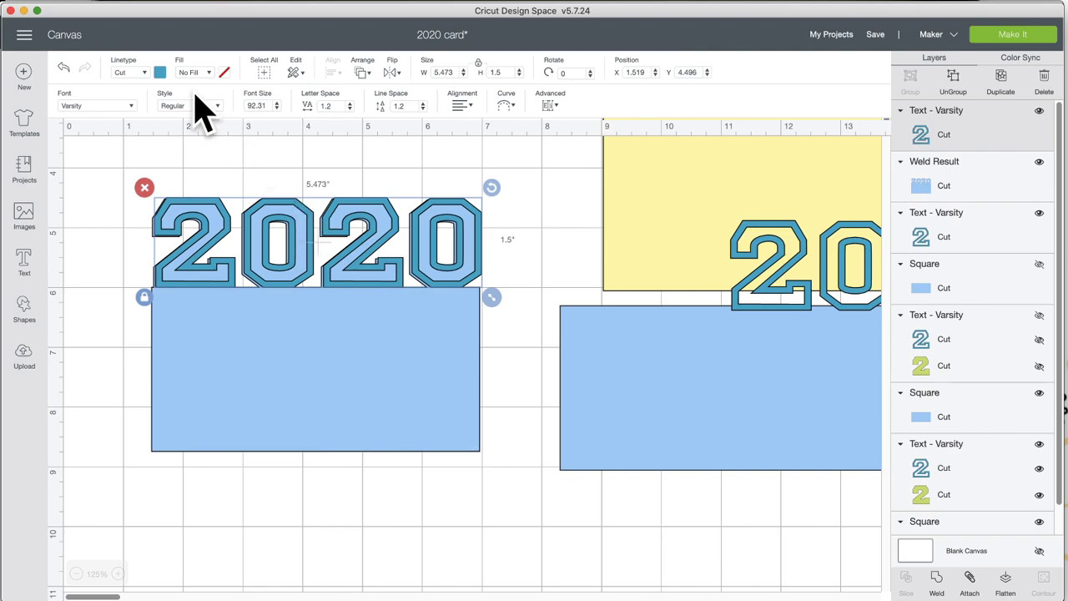
Colour the 2020 outline red and shift it slightly to line up with the edges of the welded blue digits.
left_click(160, 75)
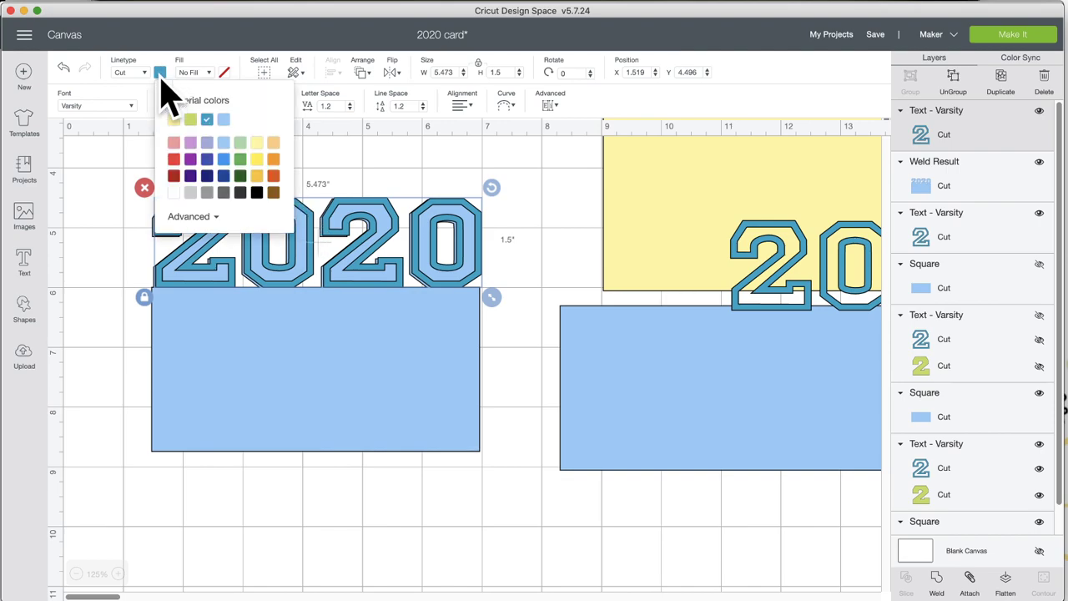
left_click(174, 159)
left_click(345, 172)
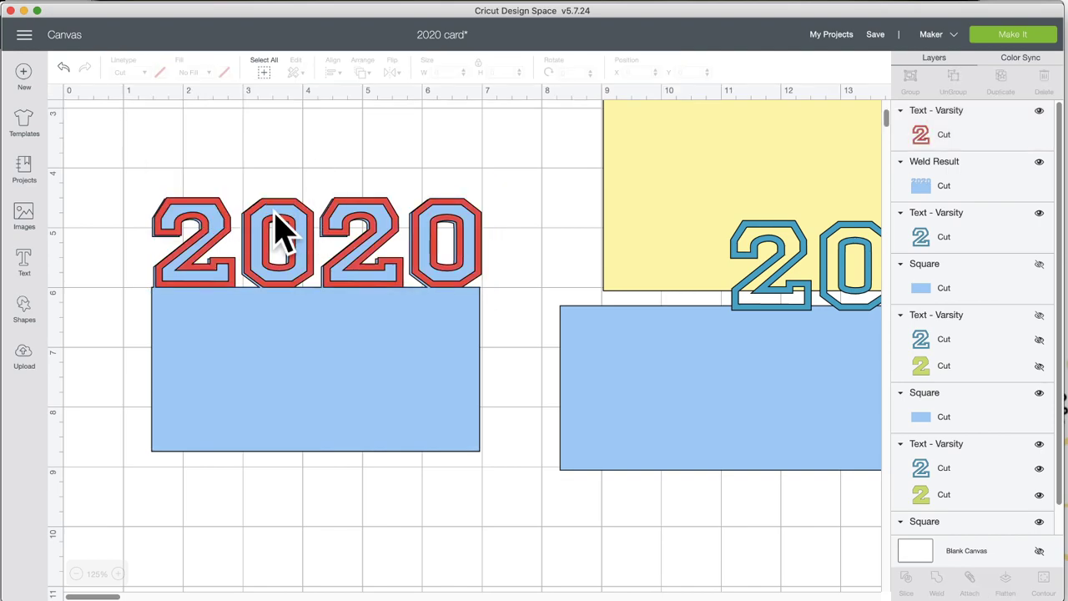
left_click_drag(274, 203, 279, 212)
left_click(307, 171)
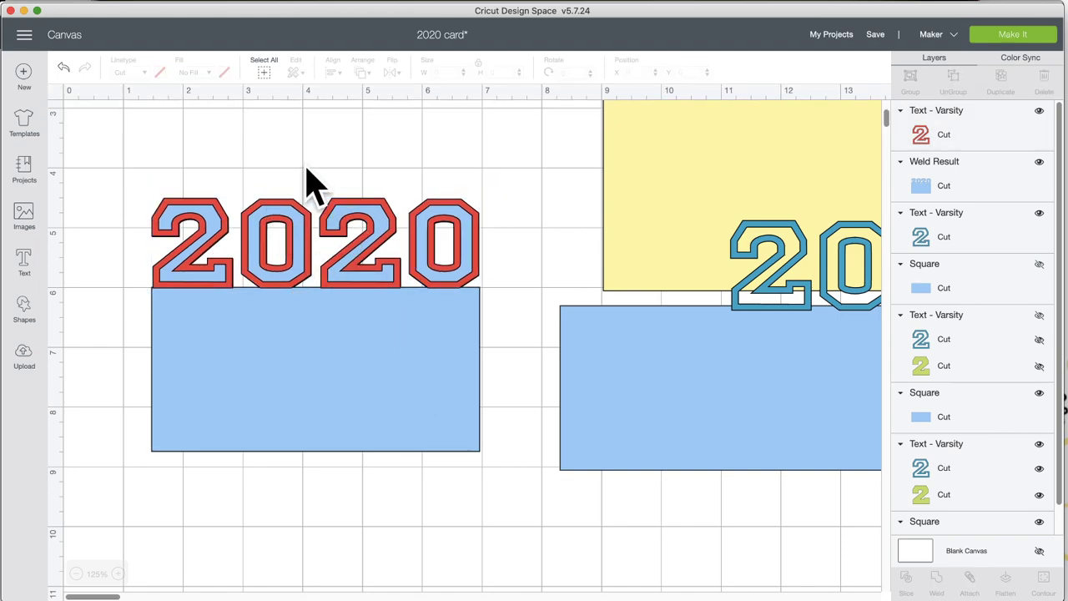
Group the red 2020 outline with the welded blue panel and duplicate the group.
left_click_drag(302, 158, 426, 413)
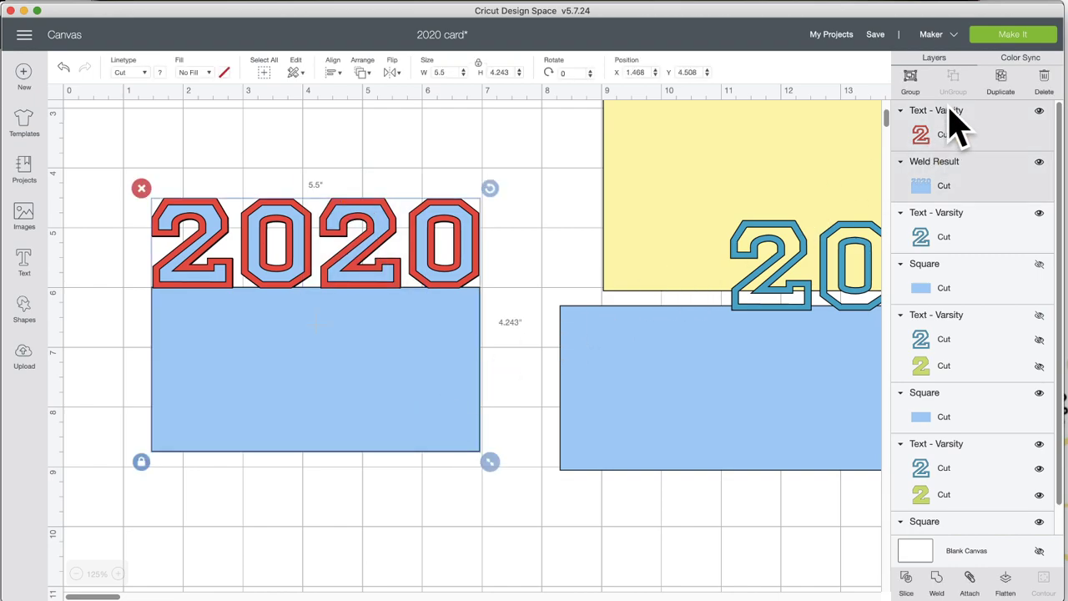
left_click(910, 76)
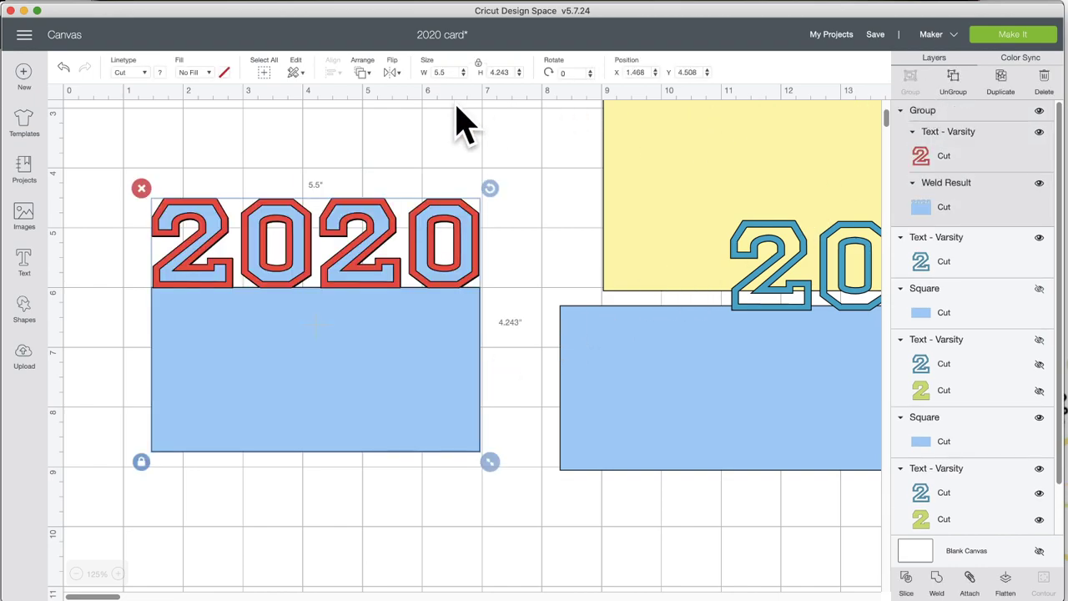
left_click(1000, 87)
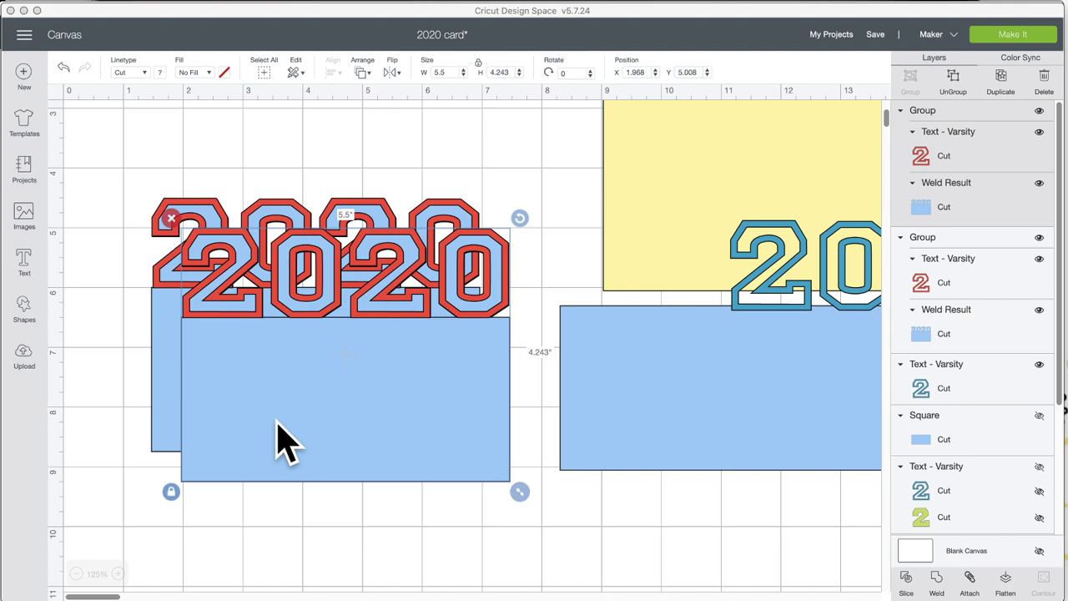
Clear working space by moving the spare blue rectangle, blue outline and green 2020 text aside, and place the duplicate group at about X 7.08, Y 6.73.
scroll(288, 442, "up", 2)
scroll(288, 443, "up", 2)
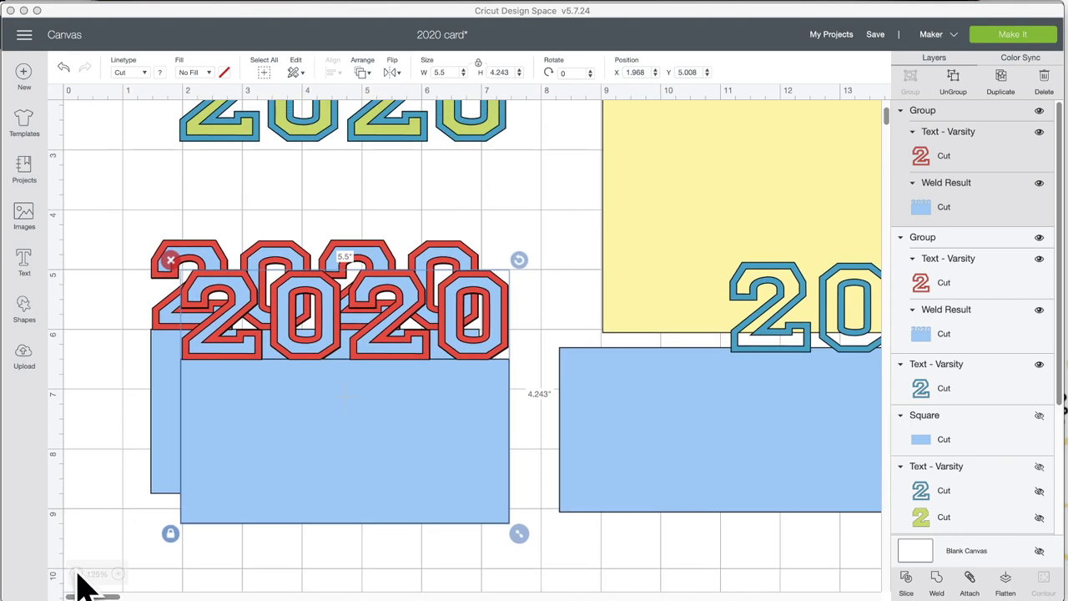
left_click(75, 574)
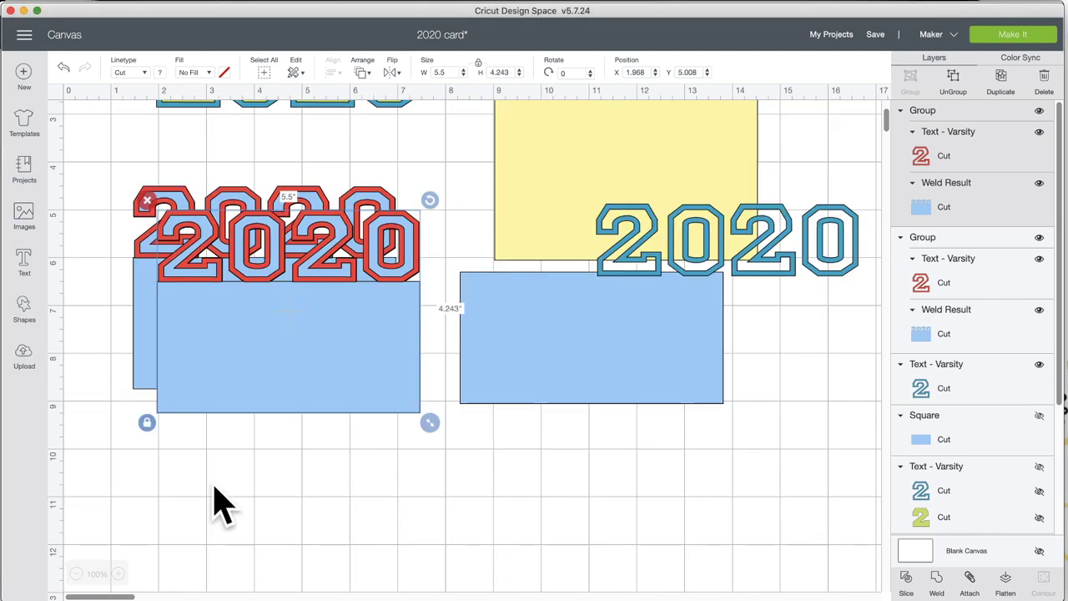
left_click_drag(598, 359, 840, 400)
left_click_drag(747, 275, 893, 338)
scroll(469, 369, "up", 3)
left_click_drag(353, 220, 903, 216)
left_click_drag(328, 455, 580, 547)
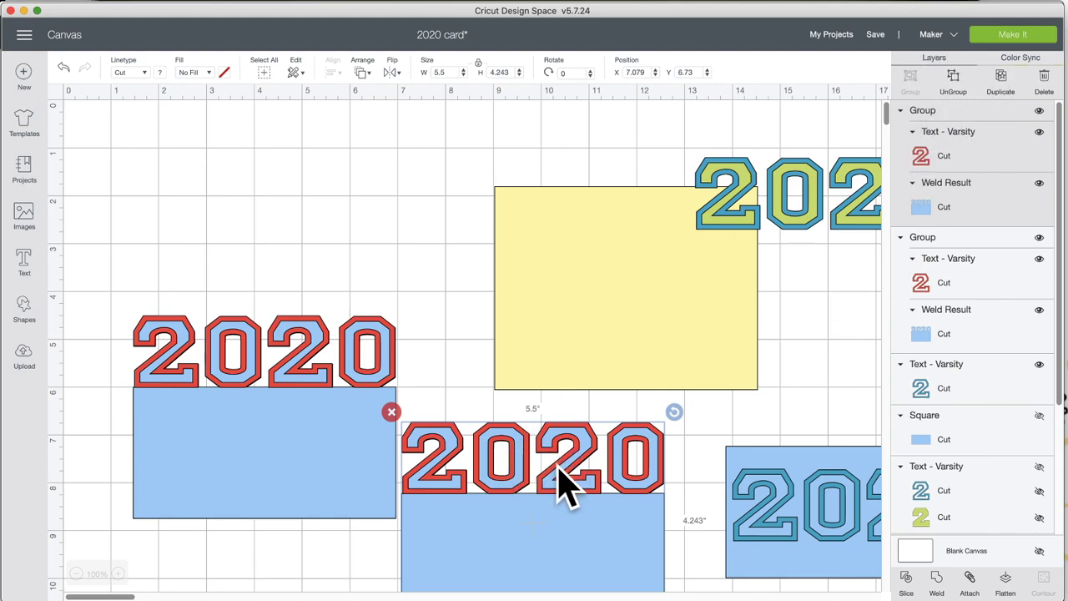
Ungroup the duplicate and move its red outline onto the yellow panel at about X 12.29, Y 3.41.
left_click(954, 81)
left_click_drag(526, 475, 680, 359)
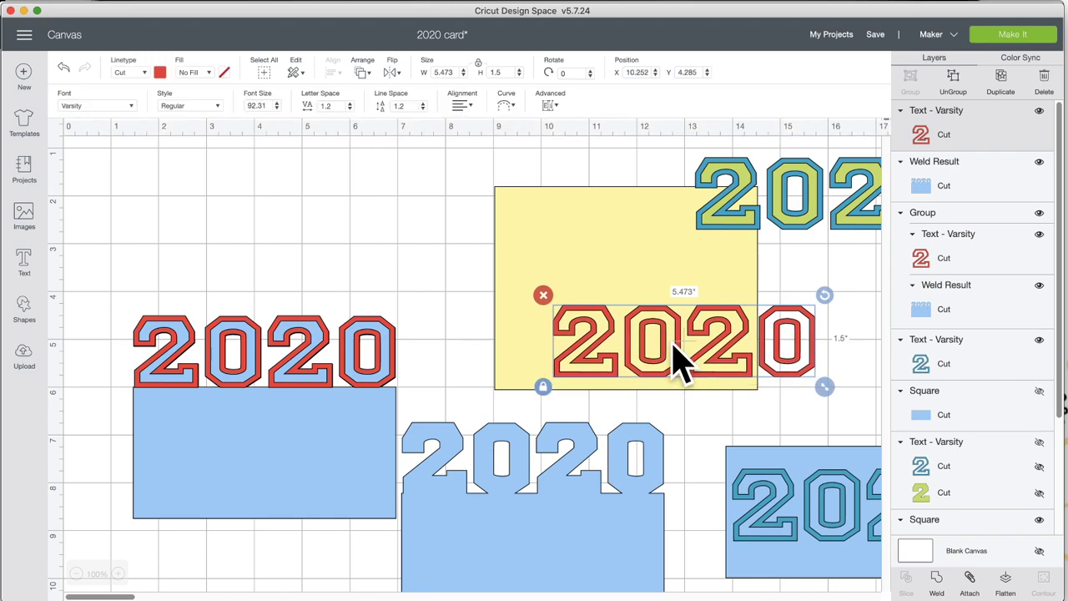
left_click_drag(680, 359, 665, 367)
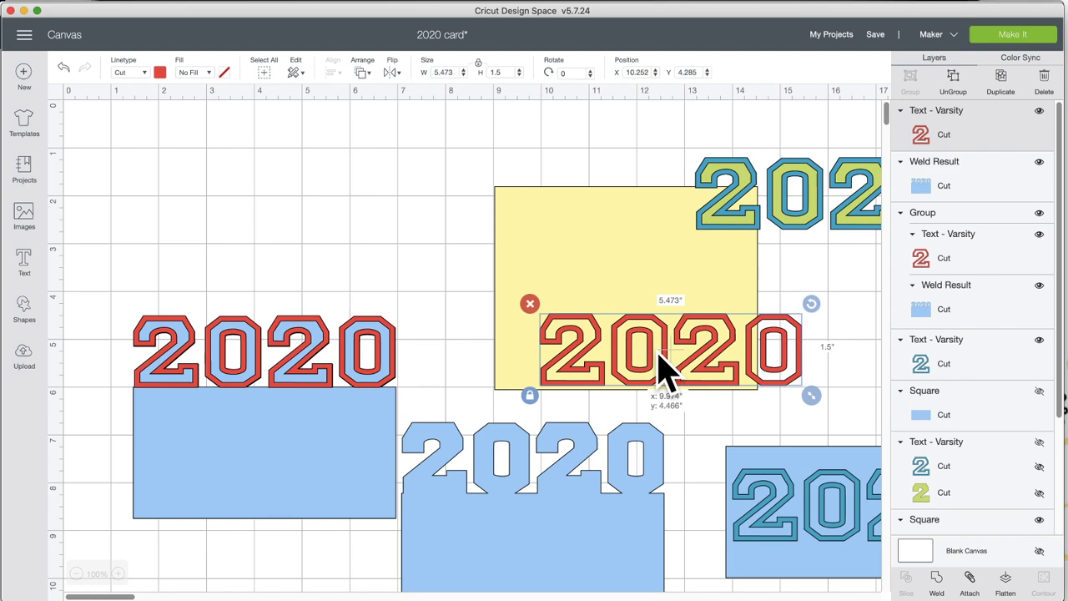
left_click_drag(665, 367, 775, 315)
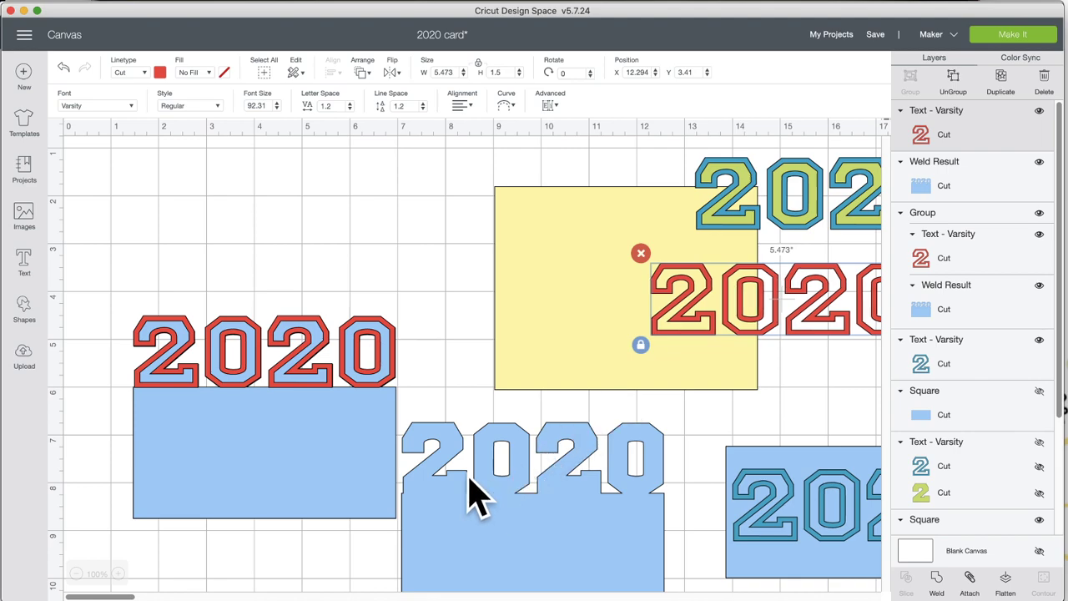
Flip the bare welded 2020 panel vertically and place it above the original panel with the digits facing each other.
left_click_drag(494, 519, 491, 457)
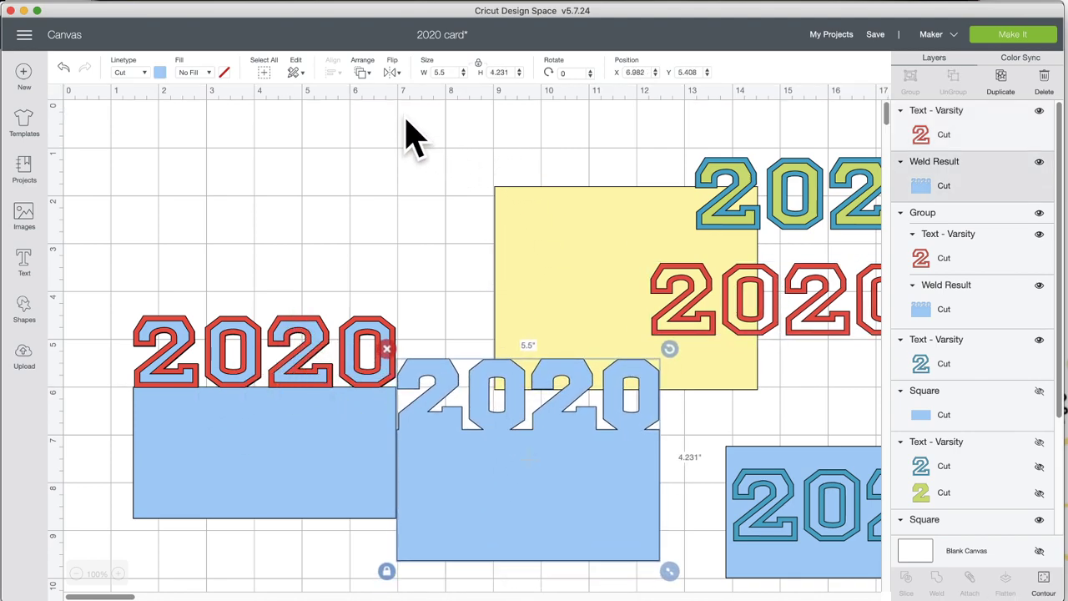
left_click(390, 75)
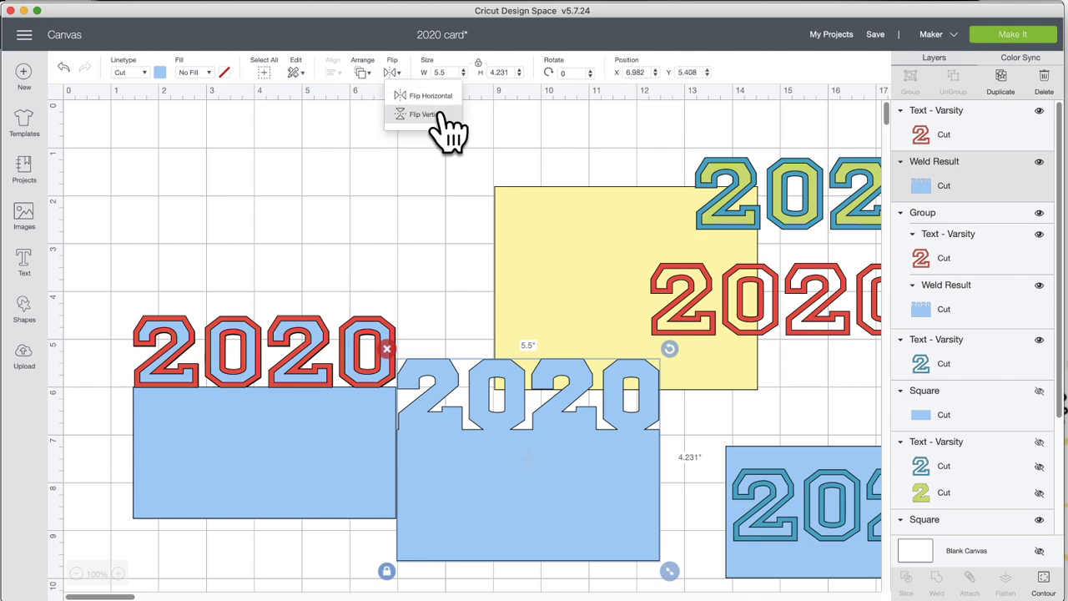
left_click_drag(581, 460, 307, 224)
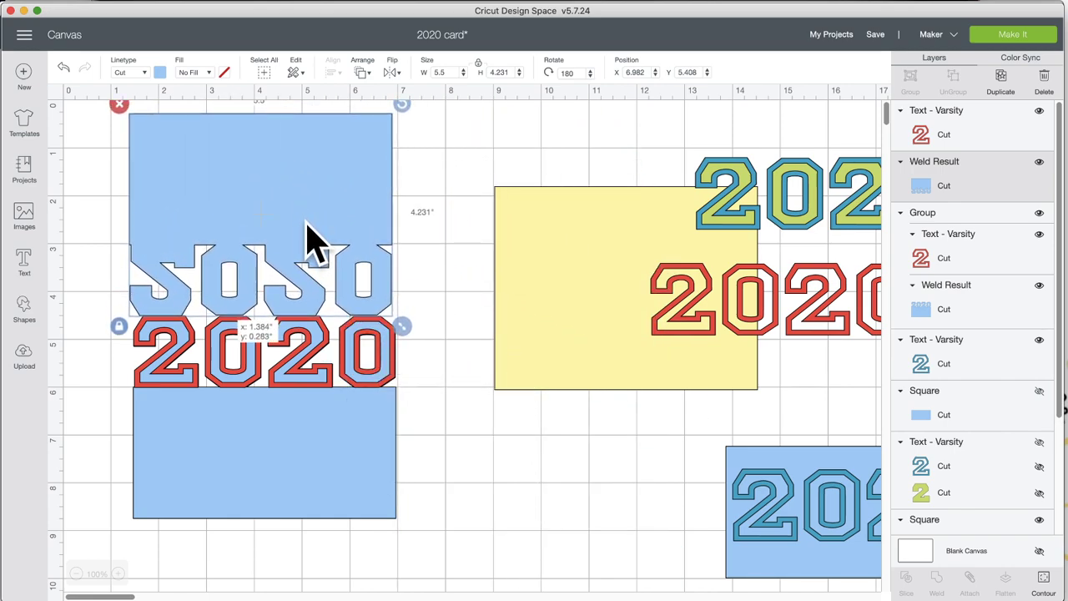
Lower the original 2020 group to about X 2.18, Y 5.98, ungroup it and move its red outline over to the yellow panel.
left_click_drag(310, 335, 350, 417)
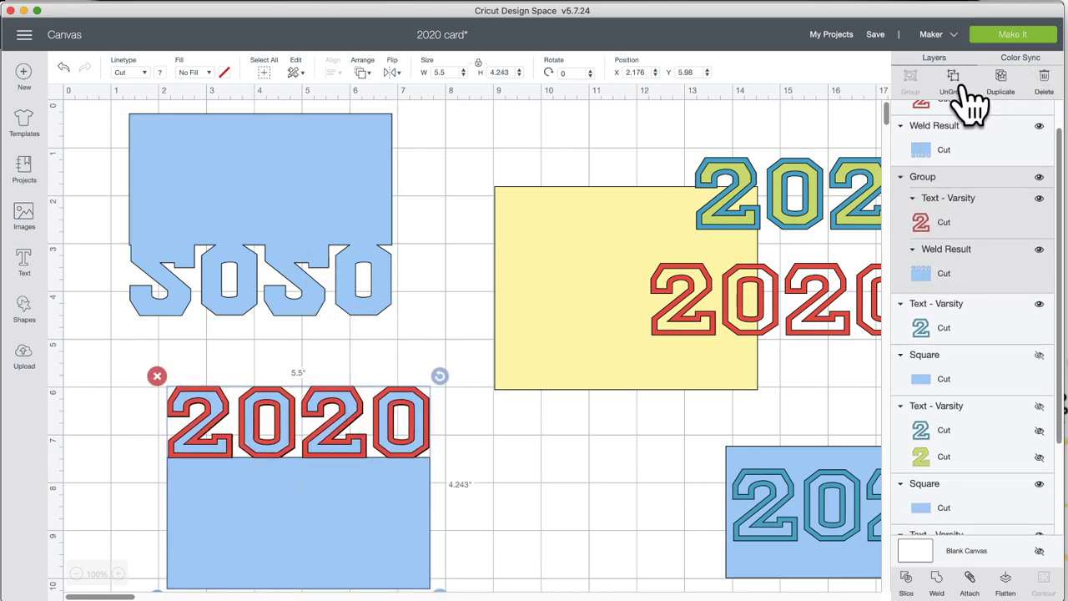
left_click(954, 80)
left_click_drag(329, 410, 703, 391)
Bring the flipped panel down until its digits meet the lower panel's digits, and centre the two panels horizontally.
left_click_drag(351, 239, 381, 303)
left_click_drag(264, 123, 323, 559)
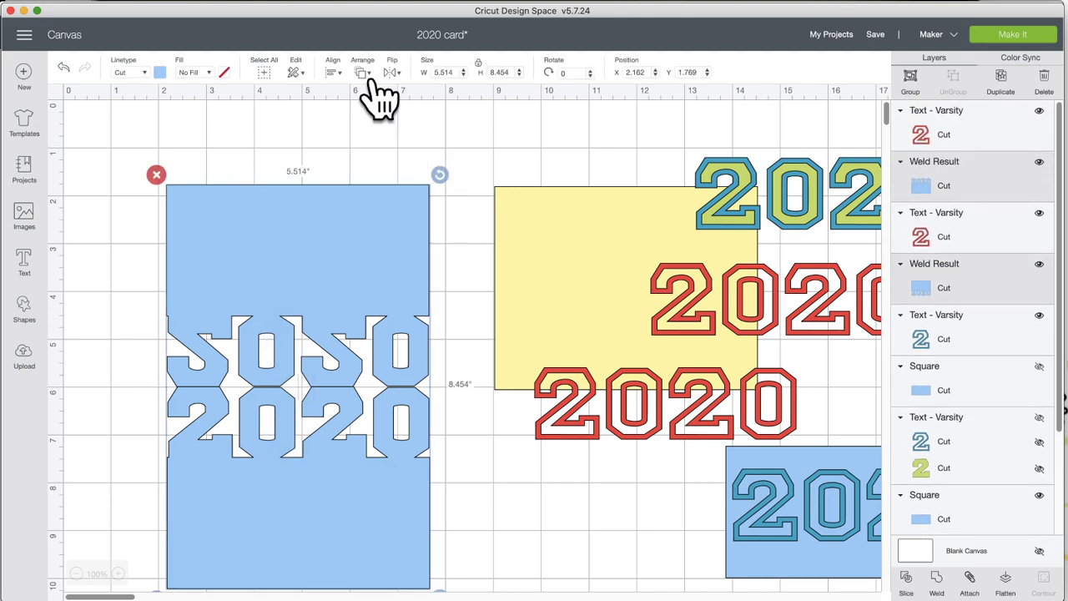
left_click(334, 73)
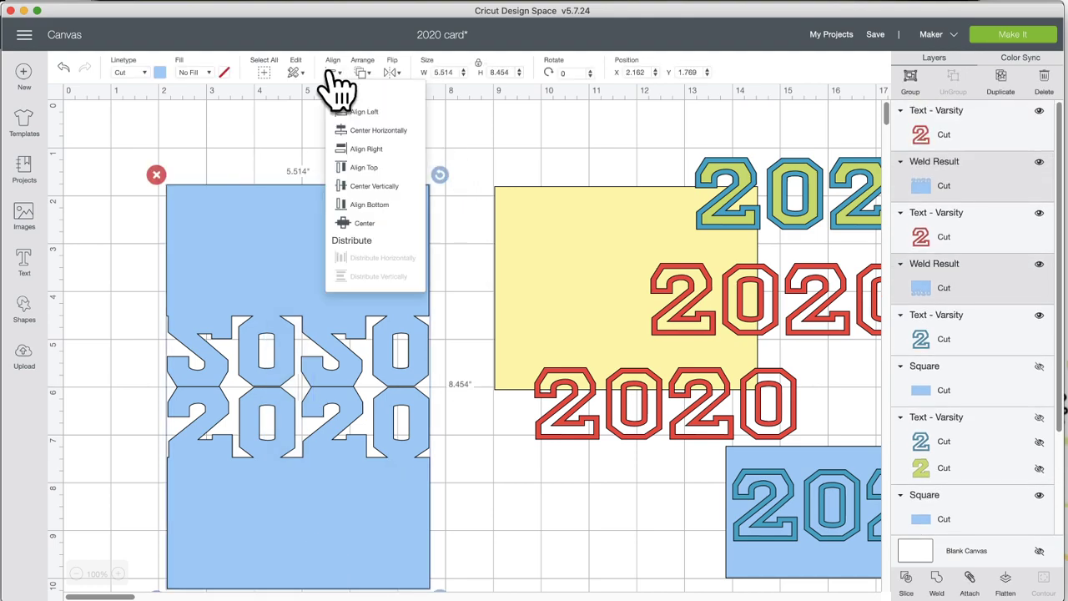
left_click(367, 131)
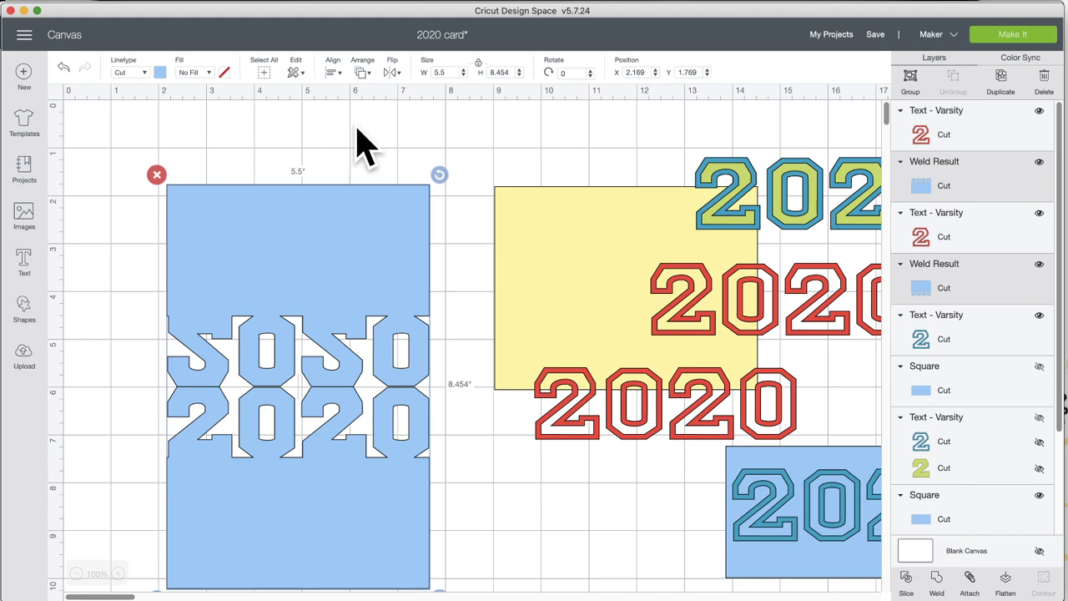
Examine close up where the digits of the two panels meet, and look over the spare 2020 outline layers.
left_click(118, 574)
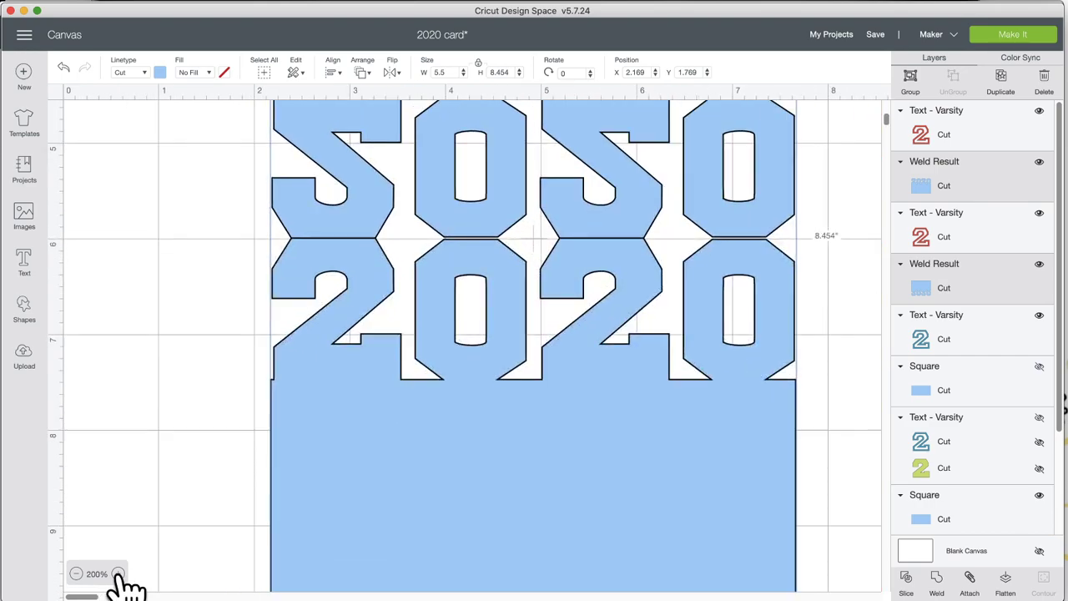
scroll(353, 460, "right", 5)
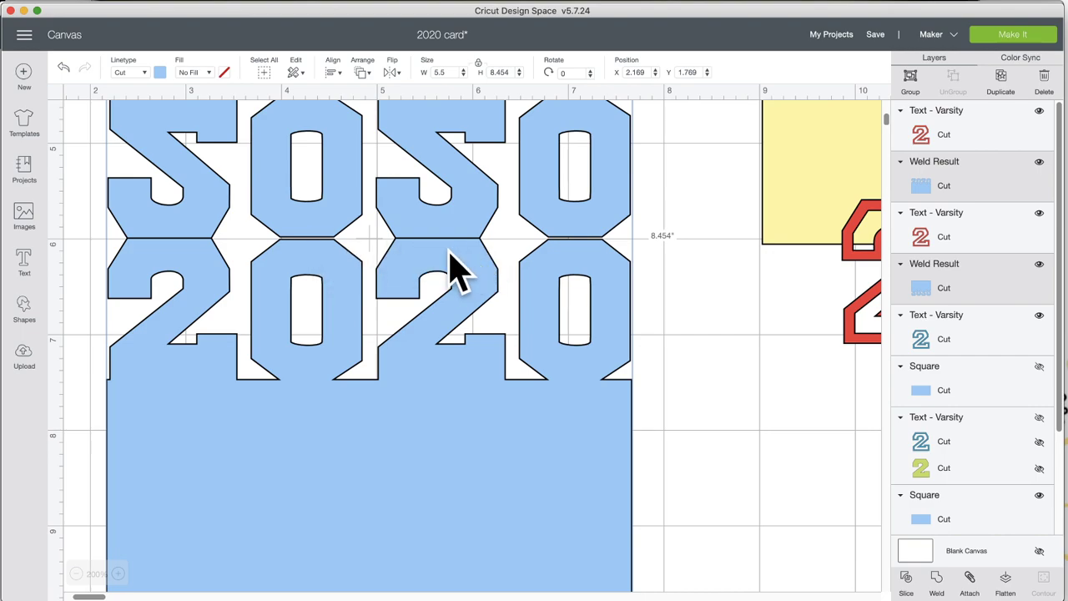
scroll(543, 306, "right", 15)
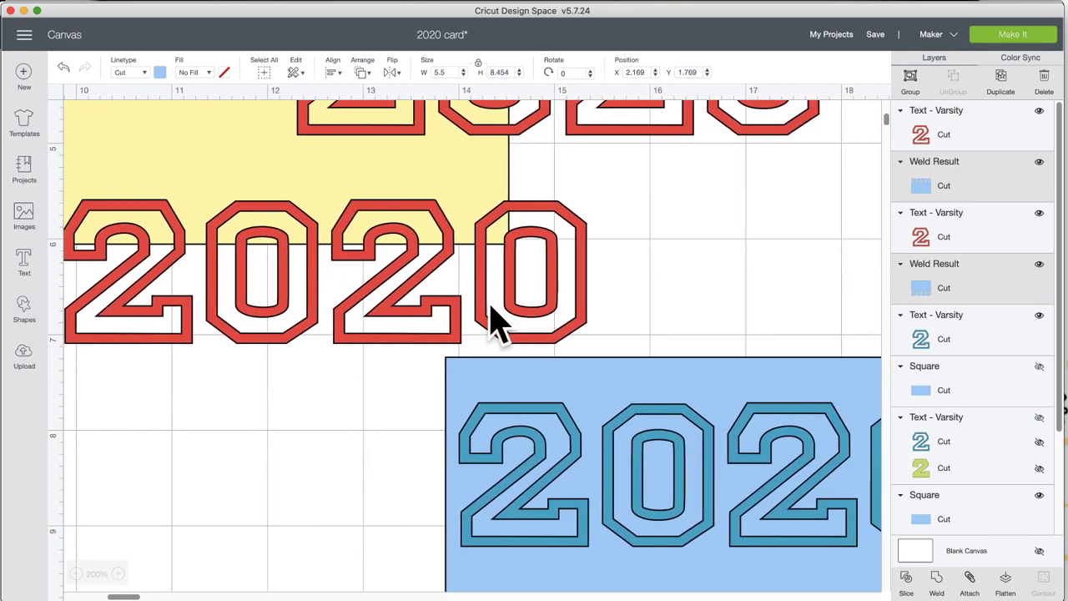
scroll(494, 320, "up", 5)
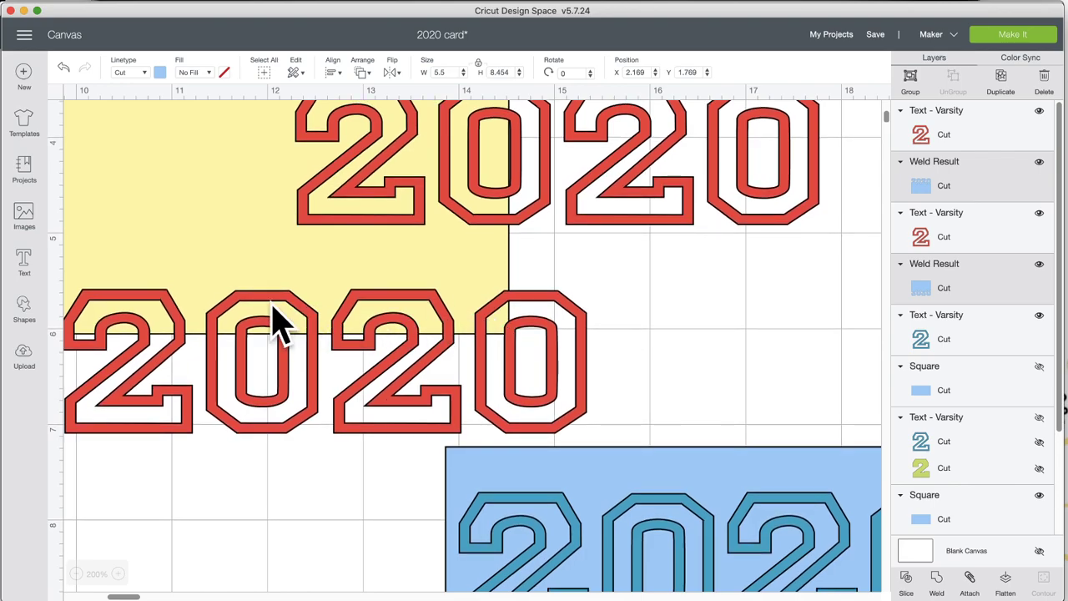
scroll(277, 325, "up", 15)
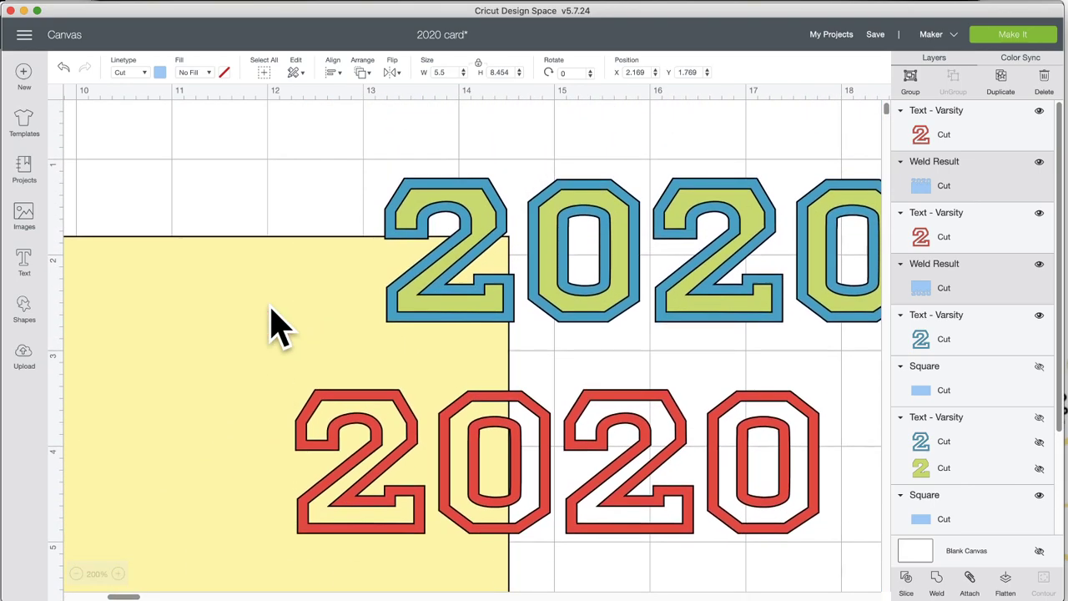
scroll(278, 325, "down", 15)
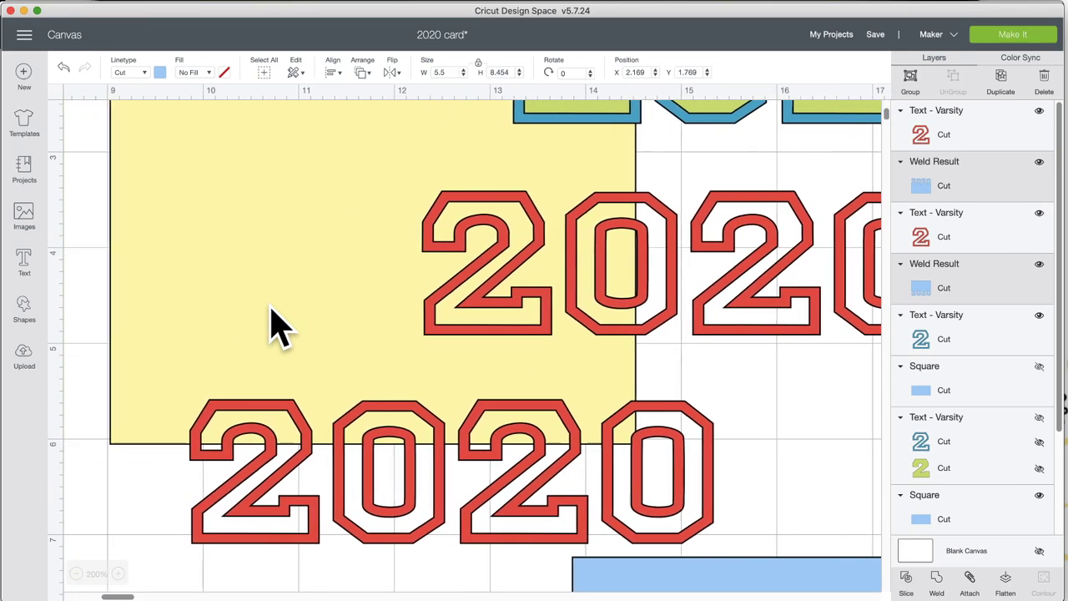
scroll(278, 326, "left", 20)
scroll(278, 325, "left", 11)
scroll(277, 325, "down", 2)
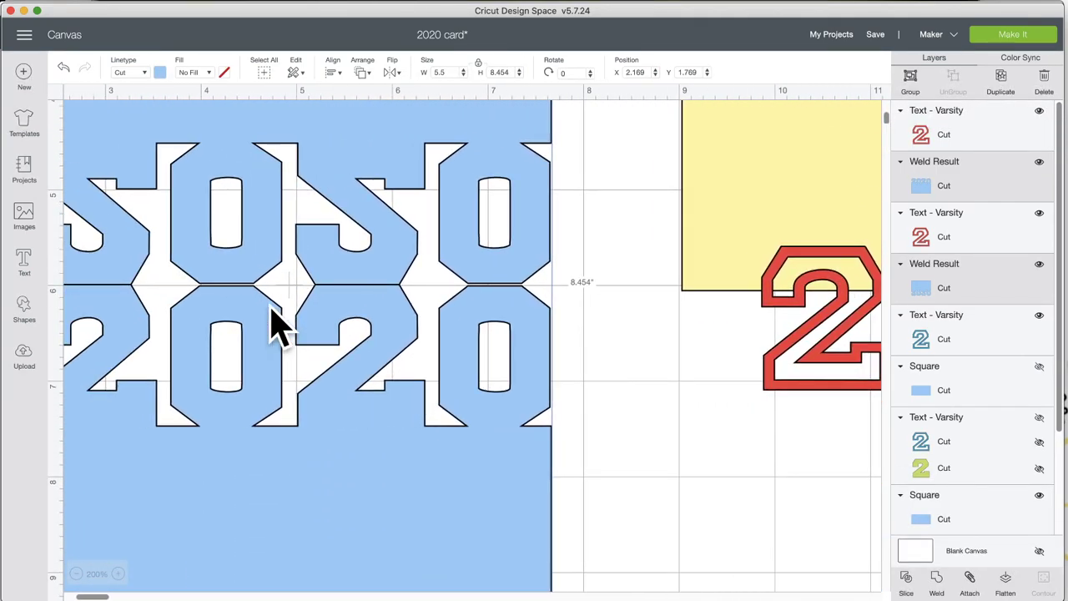
left_click(76, 573)
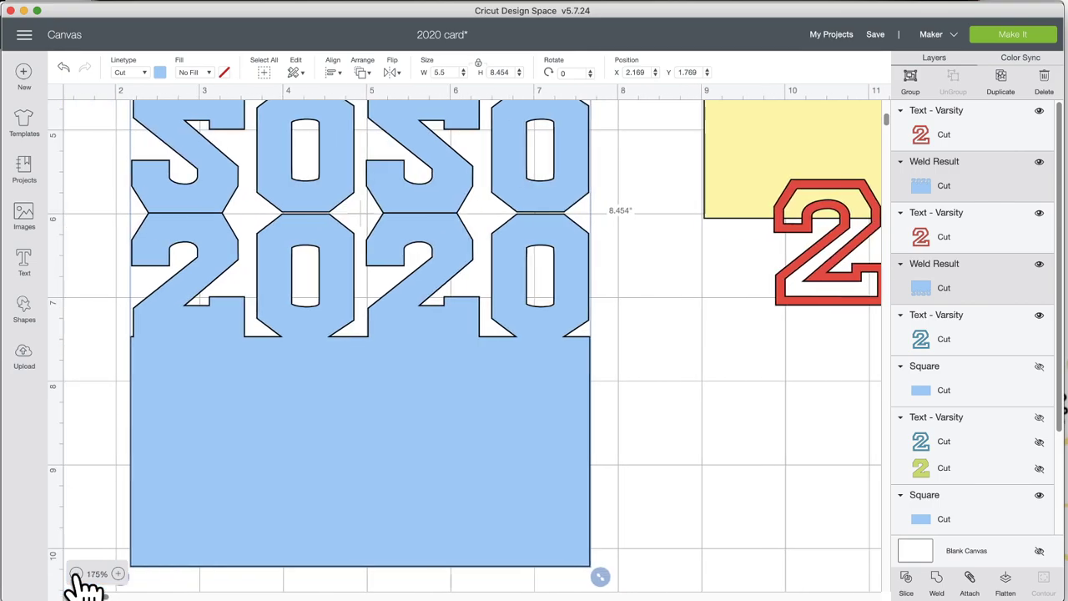
left_click(76, 573)
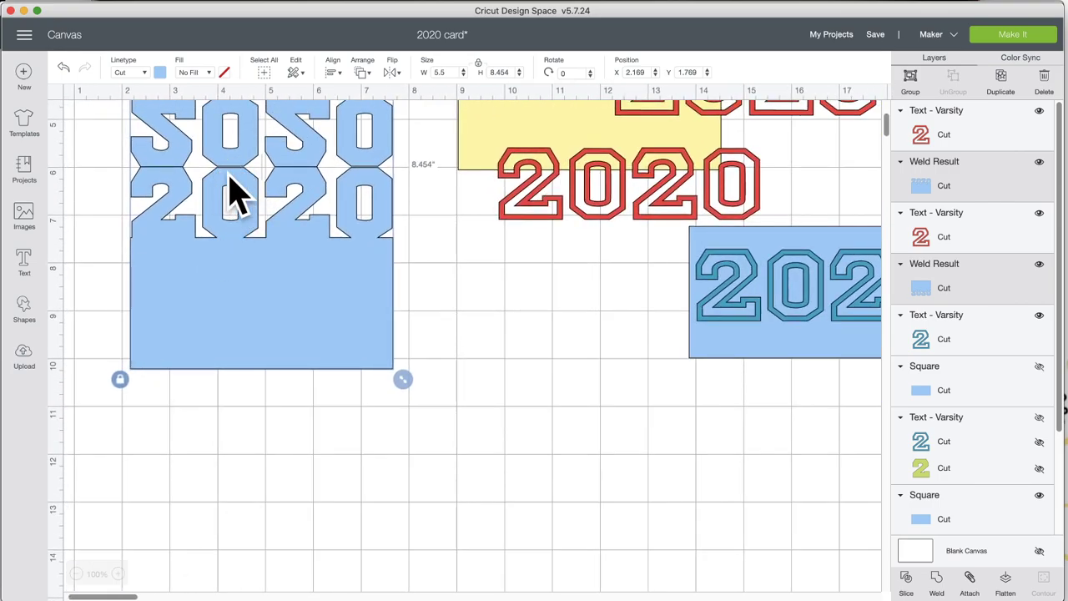
Duplicate the spare blue rectangle, shrink the copy to about 0.53 by 0.26 inches and place it over the joint between the first pair of zeros.
left_click(829, 305)
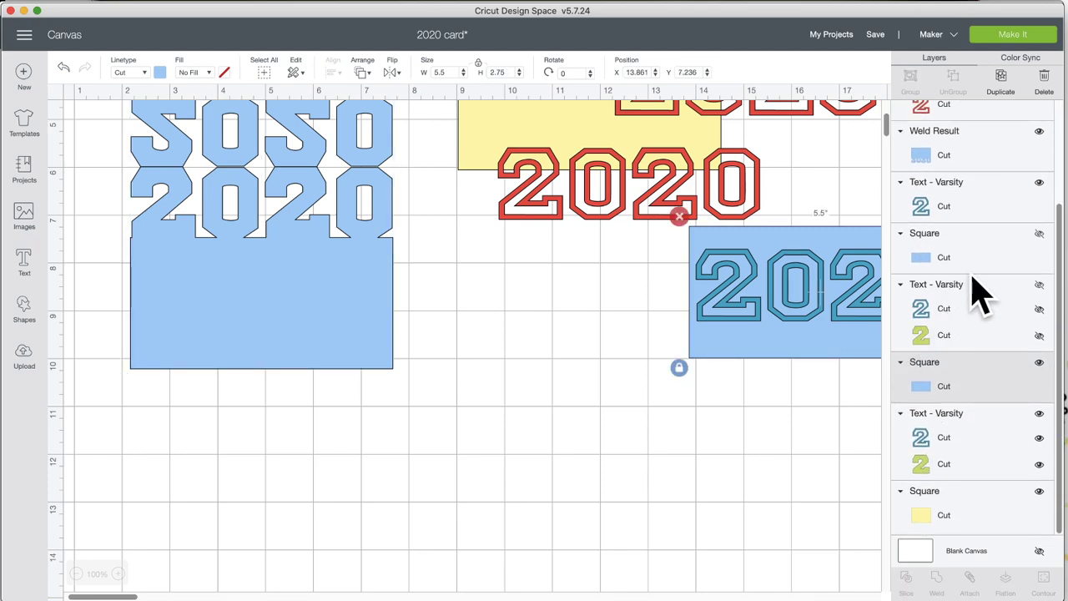
left_click(1005, 83)
left_click_drag(808, 373, 441, 463)
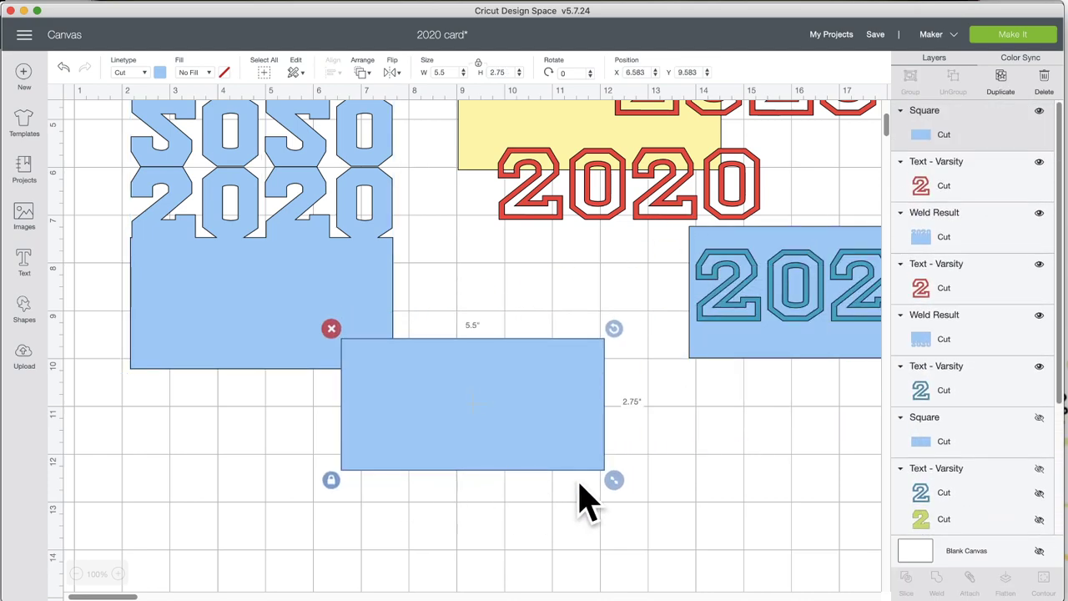
left_click_drag(613, 480, 249, 176)
scroll(380, 468, "down", 1)
left_click(233, 164)
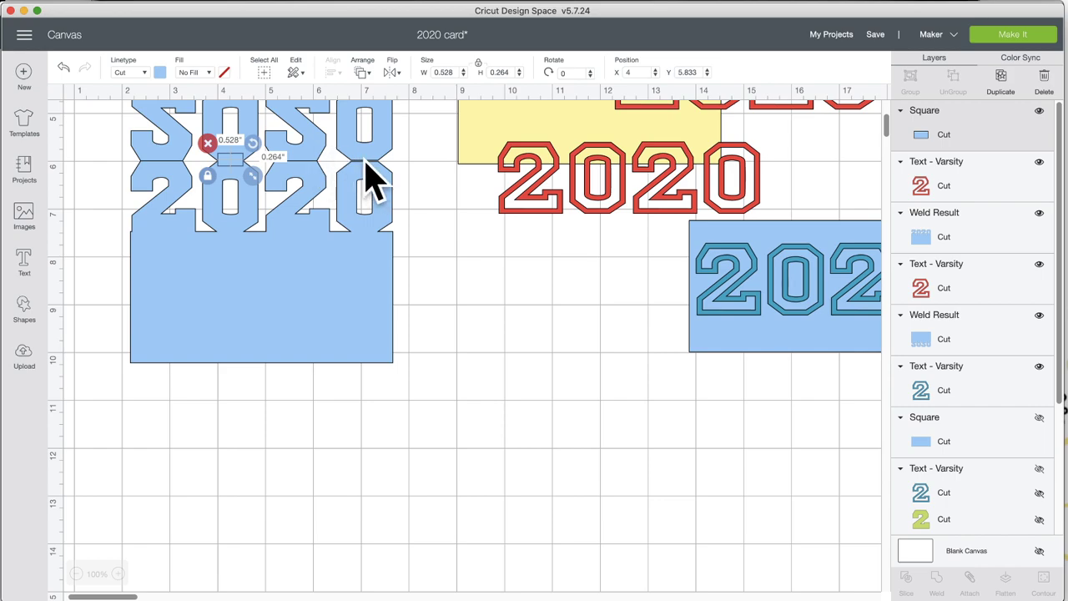
Move the small rectangle off the joint to about X 8.64, Y 9.03, and place a duplicate of the blue-green 2020 at about X 4.02, Y 11.57.
left_click_drag(232, 162, 455, 317)
scroll(464, 331, "up", 5)
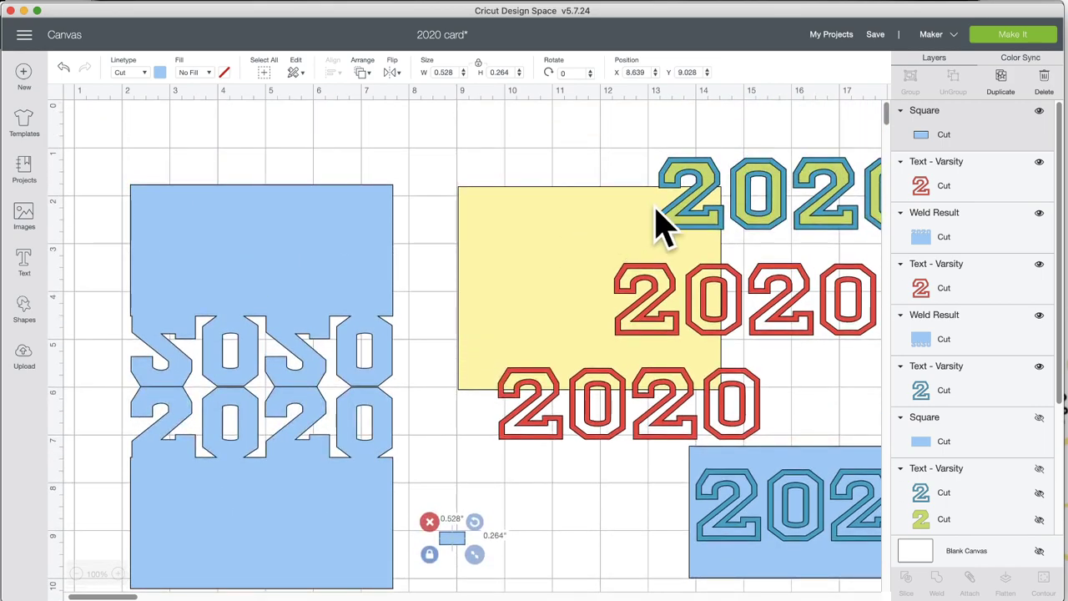
left_click(767, 191)
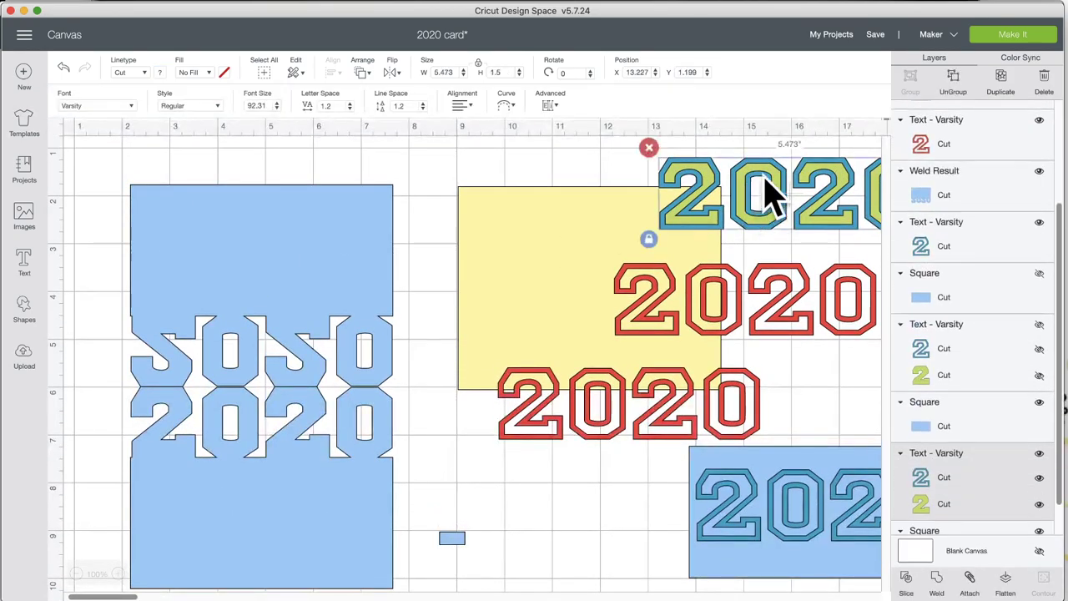
left_click(1006, 97)
left_click_drag(740, 257, 423, 576)
scroll(425, 577, "down", 8)
left_click_drag(501, 222, 401, 338)
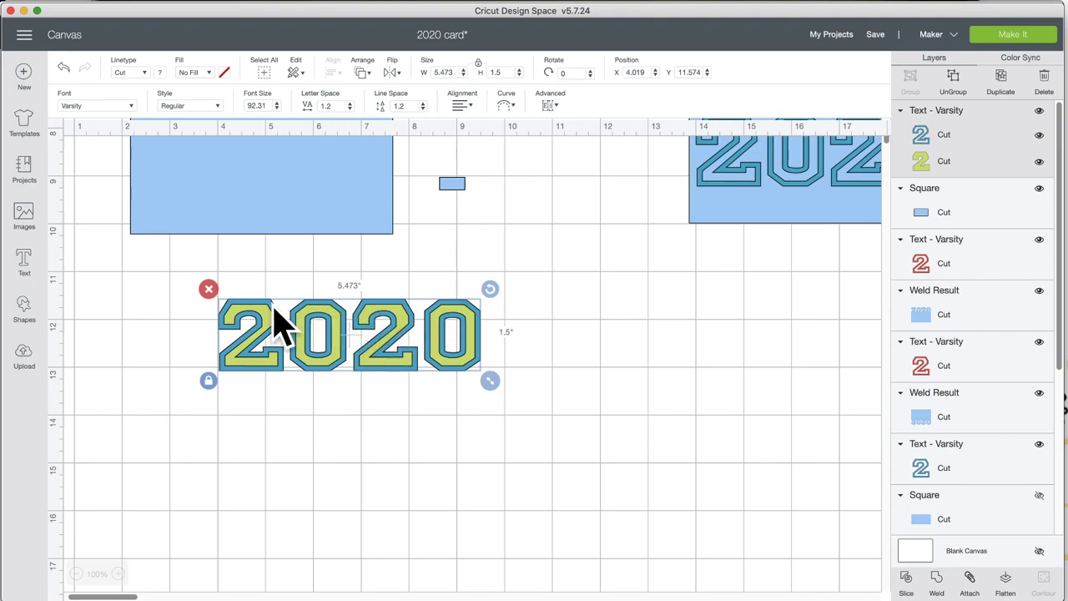
Ungroup the copied blue-green 2020 text into its individual letters, keeping each digit's two colour layers together.
left_click(117, 573)
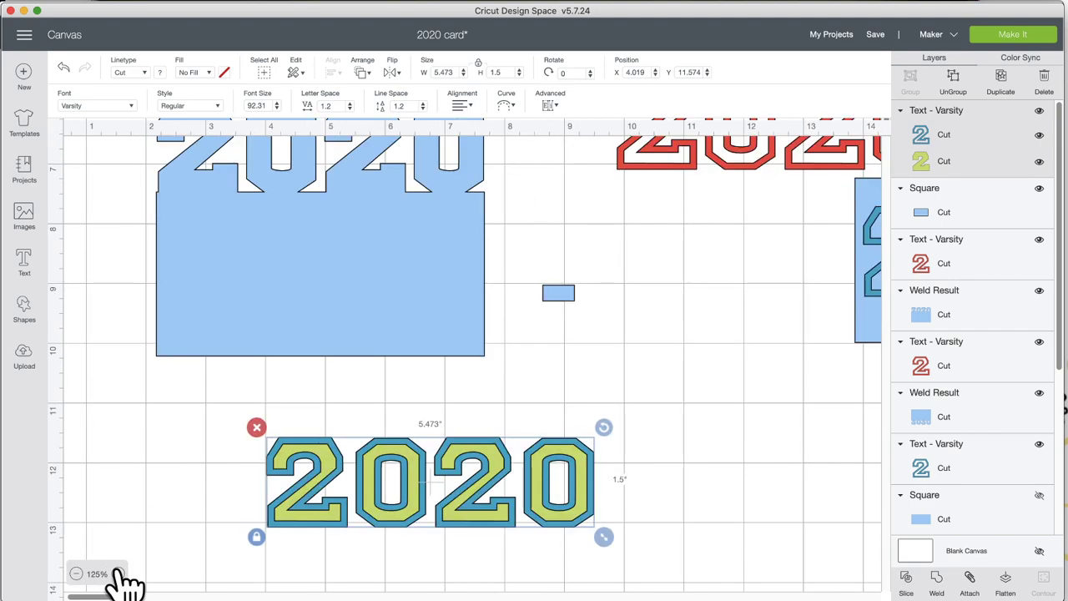
scroll(175, 526, "down", 4)
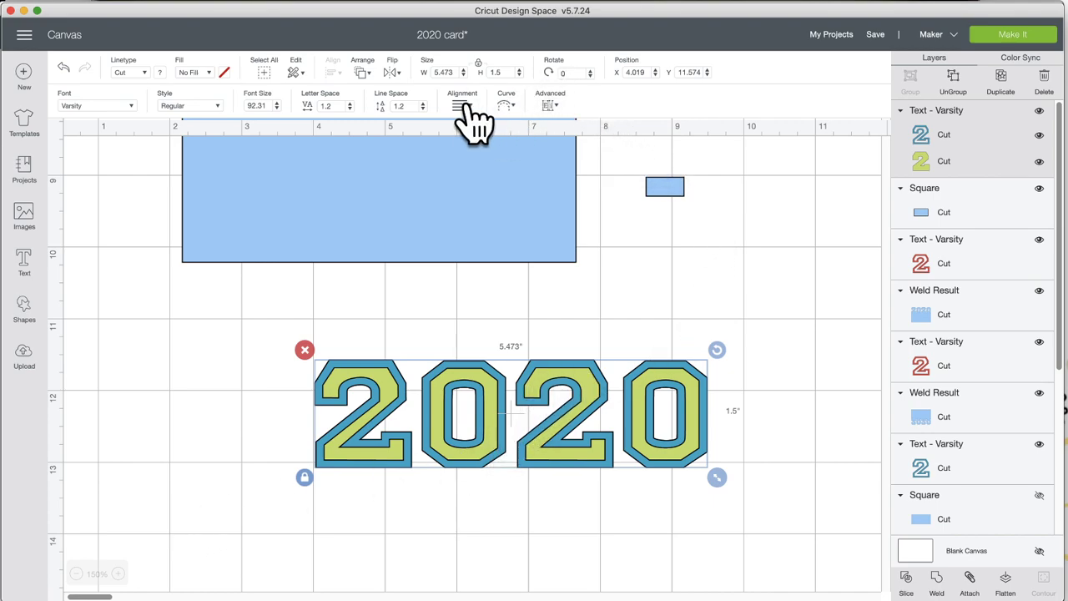
left_click(549, 105)
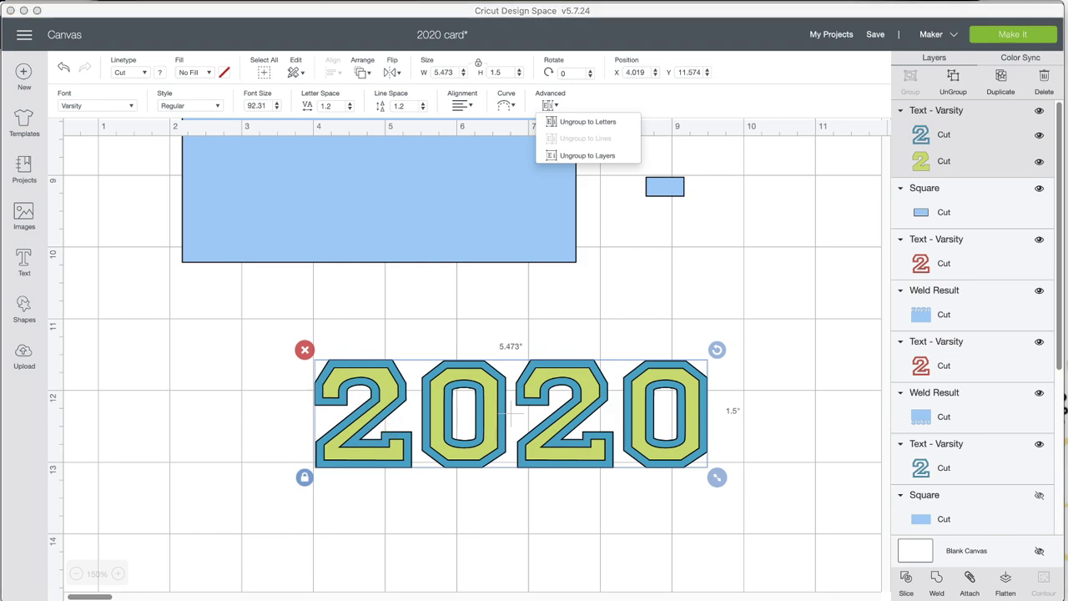
left_click(588, 124)
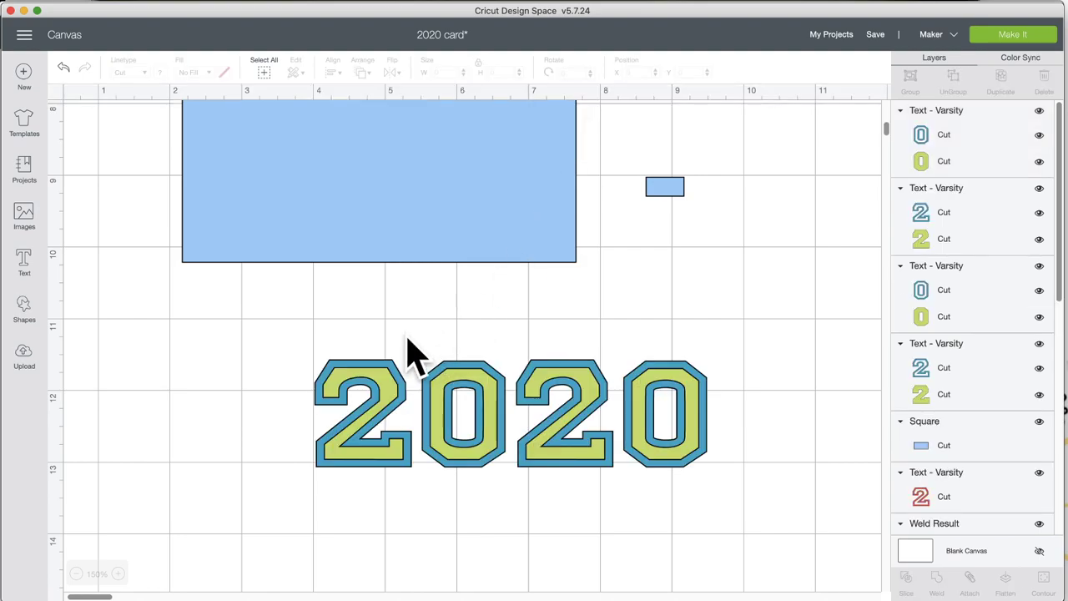
Nudge the first 2 slightly up and set the height of both zeros to 1.5 inches.
left_click(375, 380)
left_click_drag(365, 361, 371, 361)
left_click(457, 363)
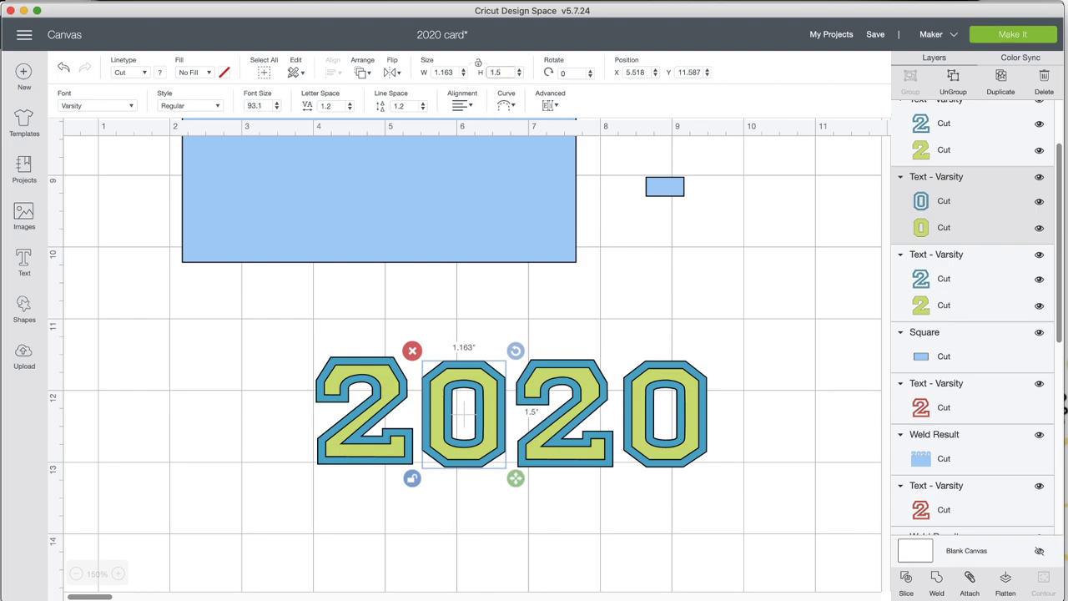
left_click(682, 387)
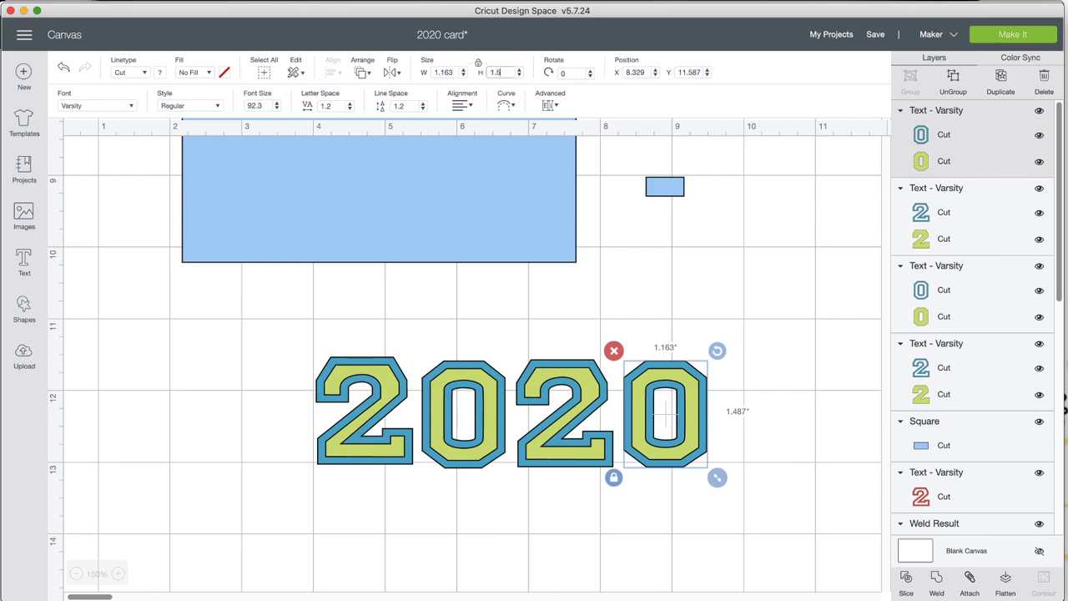
left_click(755, 388)
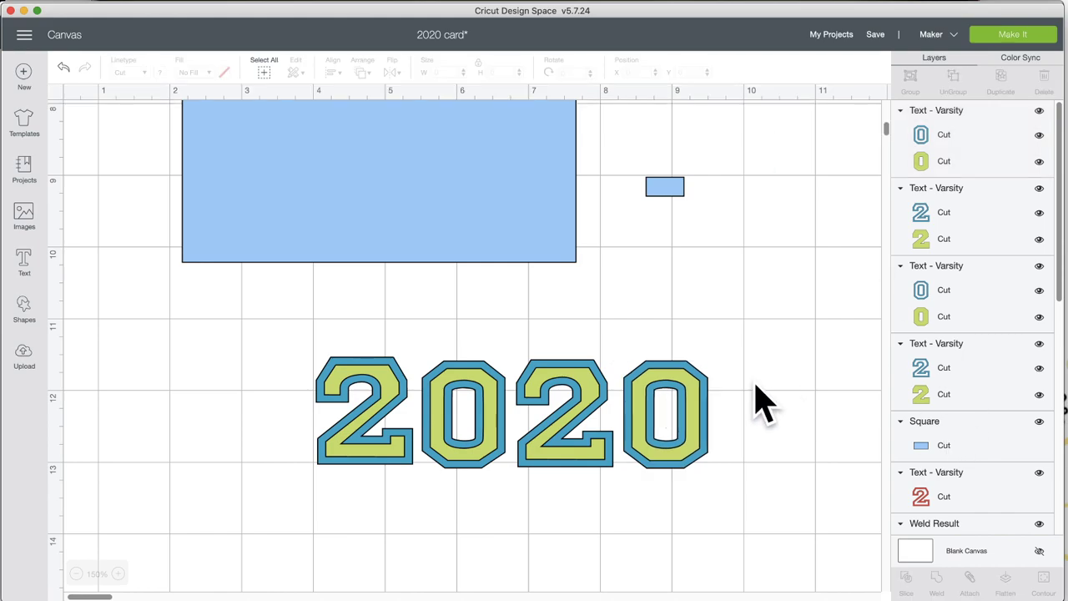
Select all four separate blue-green digits and align them by centering vertically.
left_click(705, 390)
left_click_drag(759, 393, 308, 434)
left_click(337, 75)
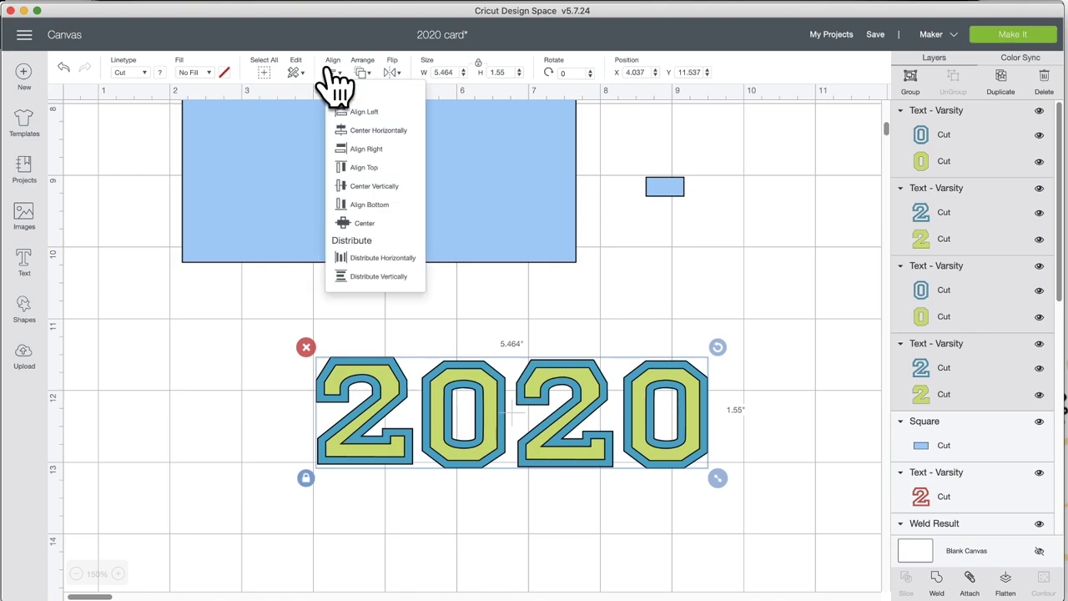
left_click(388, 188)
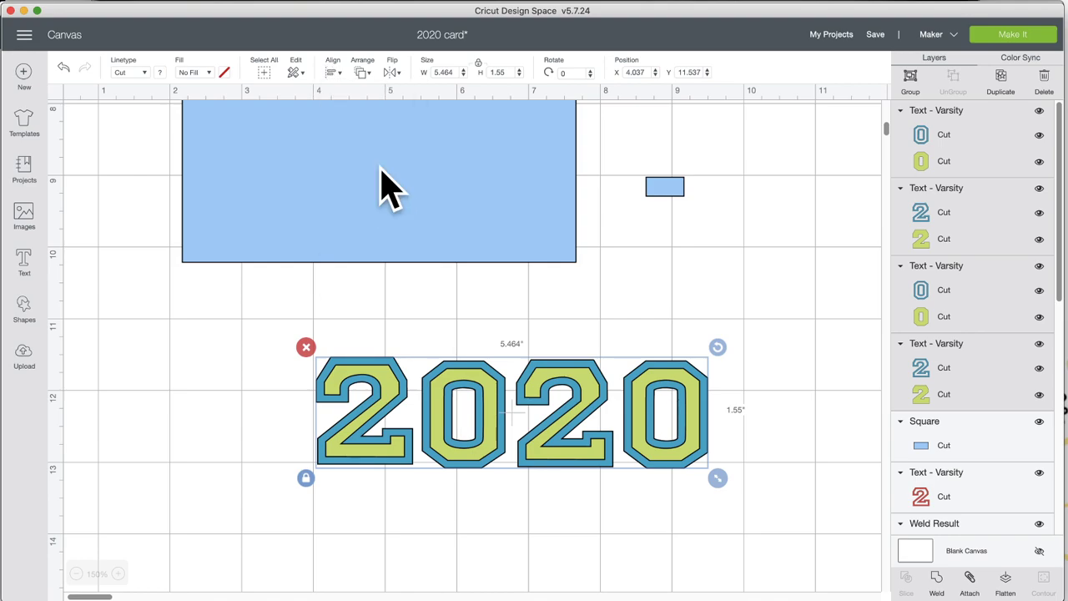
left_click(547, 334)
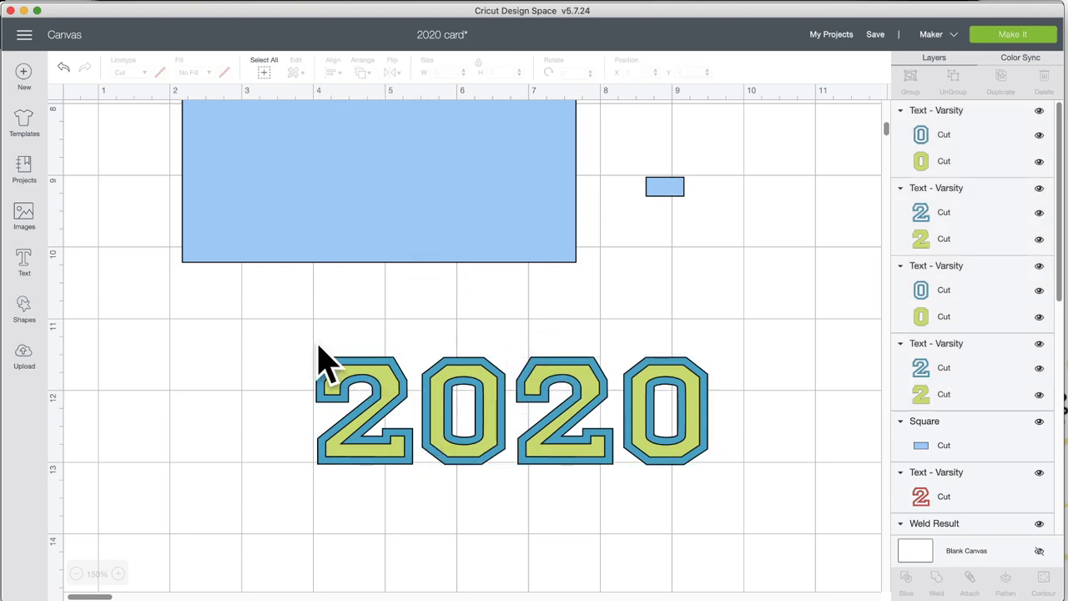
Check the joints between the mirrored zeros, and shift the lower welded 2020 panel down slightly to about Y 6.01.
scroll(322, 370, "up", 10)
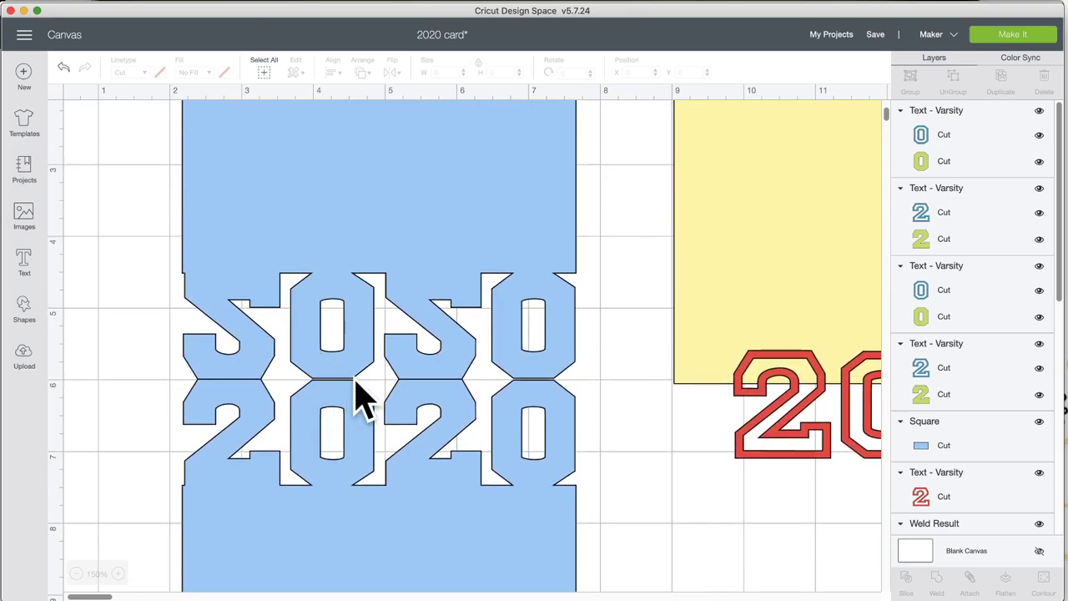
scroll(401, 375, "down", 10)
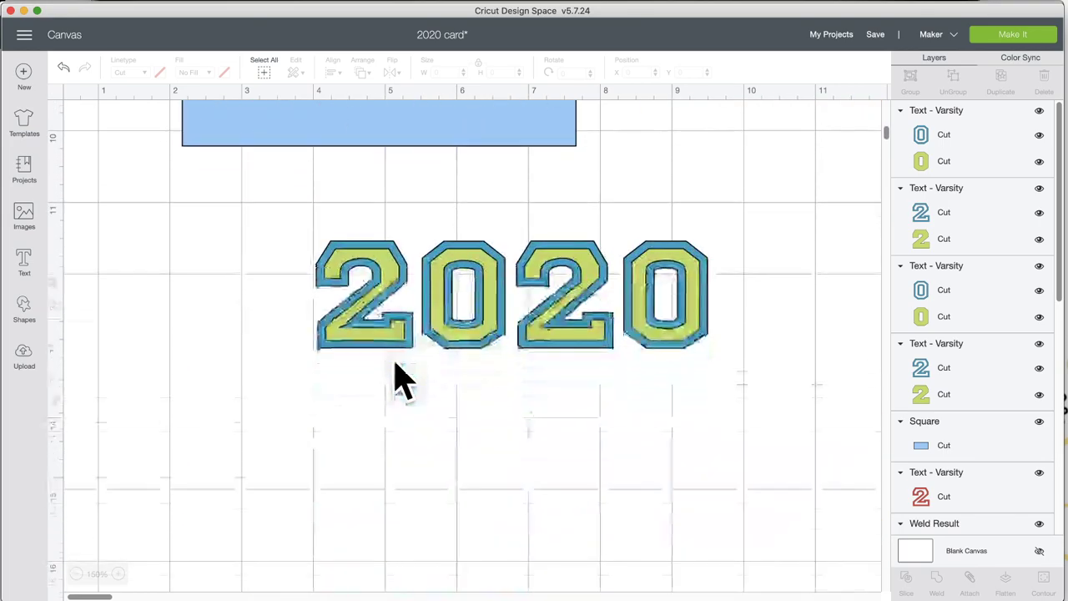
scroll(400, 379, "right", 10)
scroll(401, 379, "up", 8)
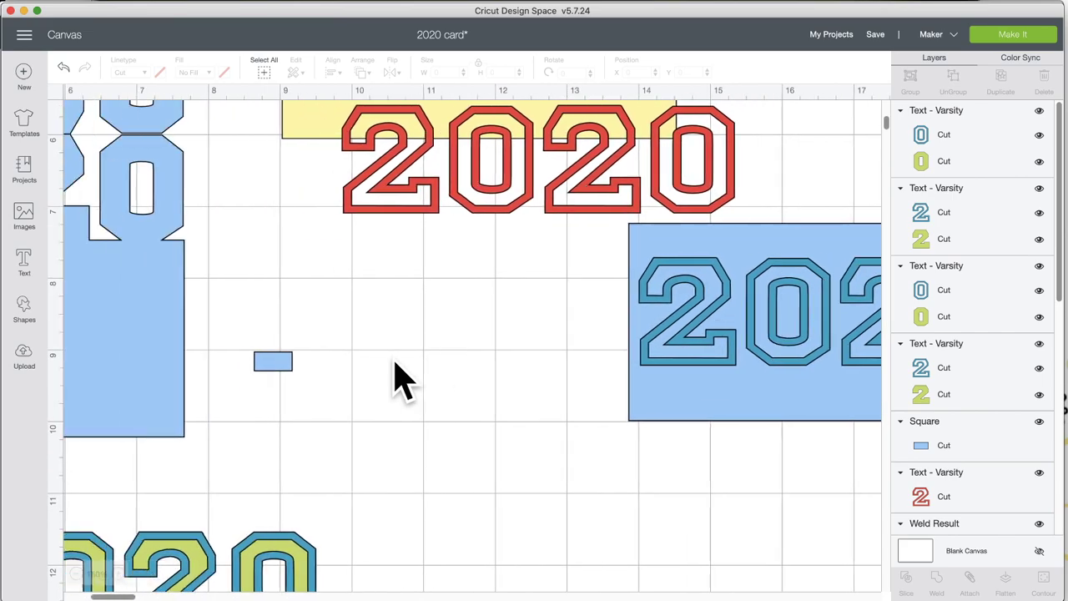
scroll(401, 380, "left", 8)
scroll(400, 379, "up", 3)
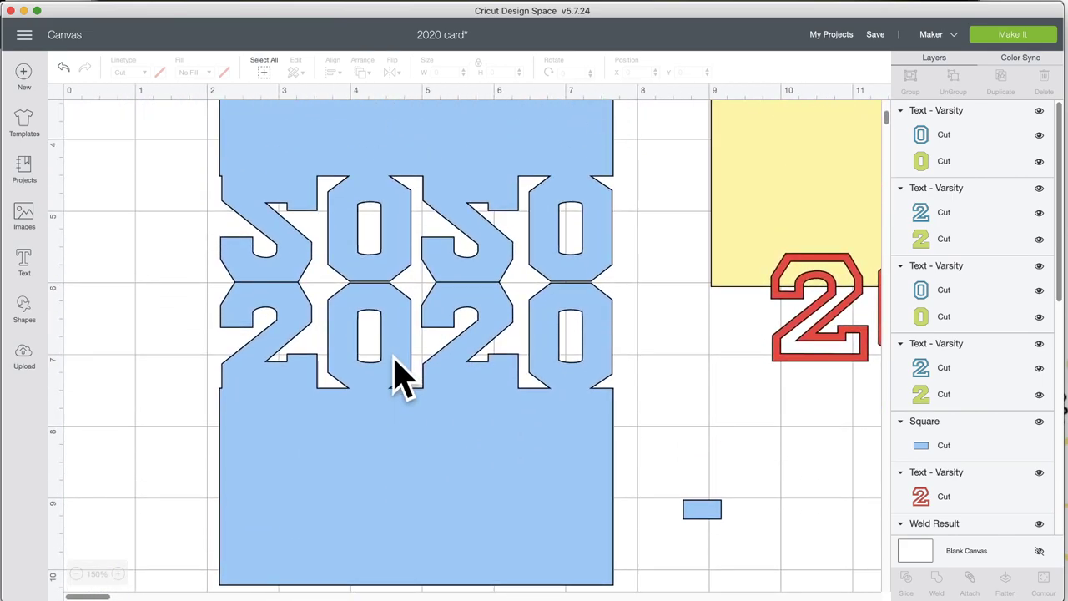
left_click(397, 357)
left_click_drag(397, 355, 397, 353)
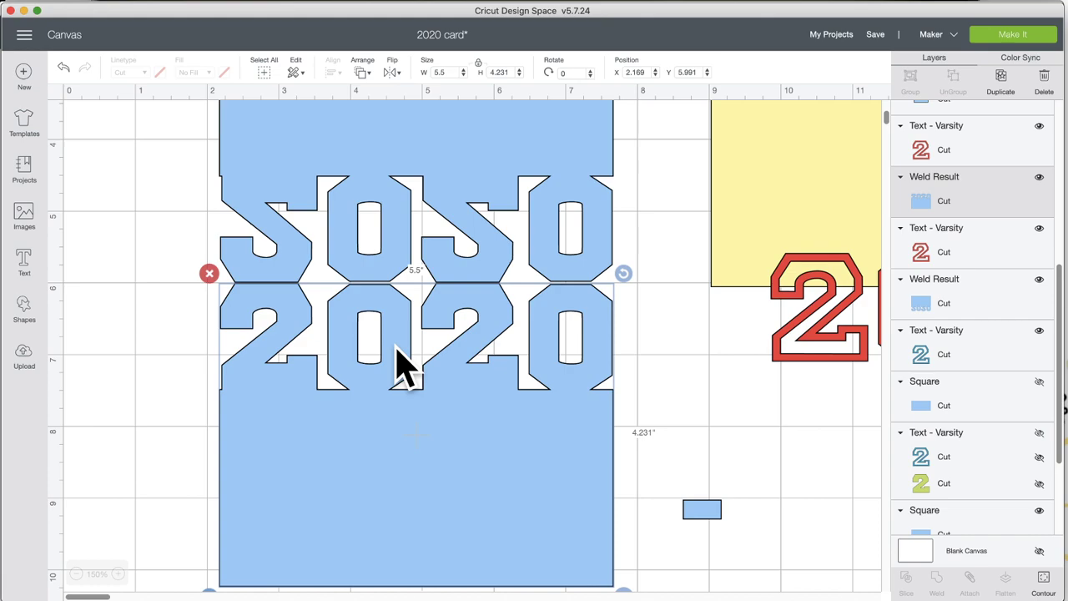
Move the spare 5.5 by 2.75 inch blue rectangle below the separated digits, duplicate it and park the copy at about X 14.73, Y 11.13.
scroll(397, 357, "down", 10)
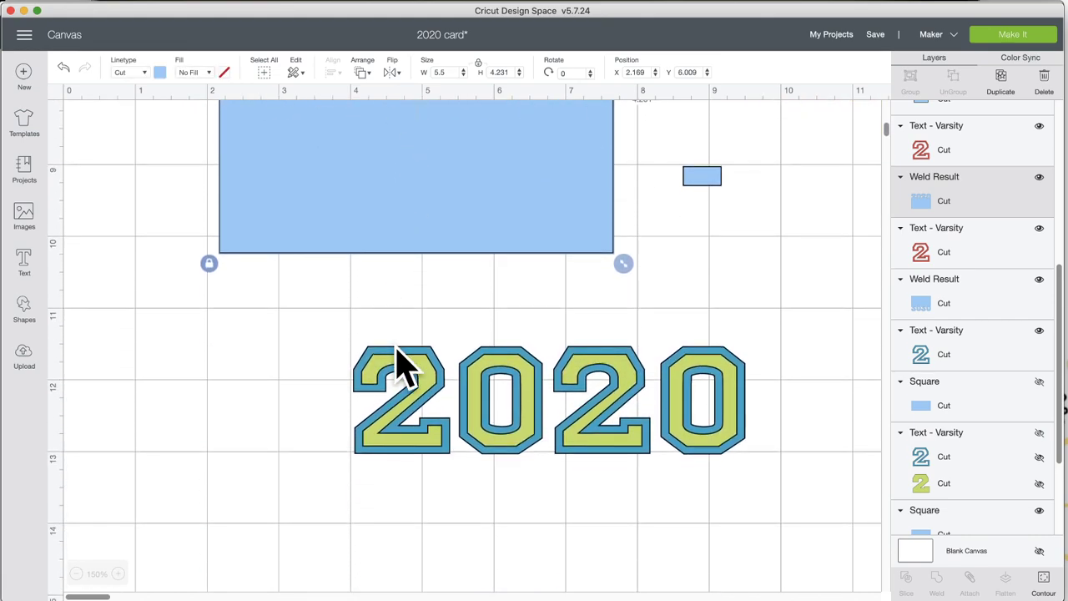
scroll(399, 363, "up", 3)
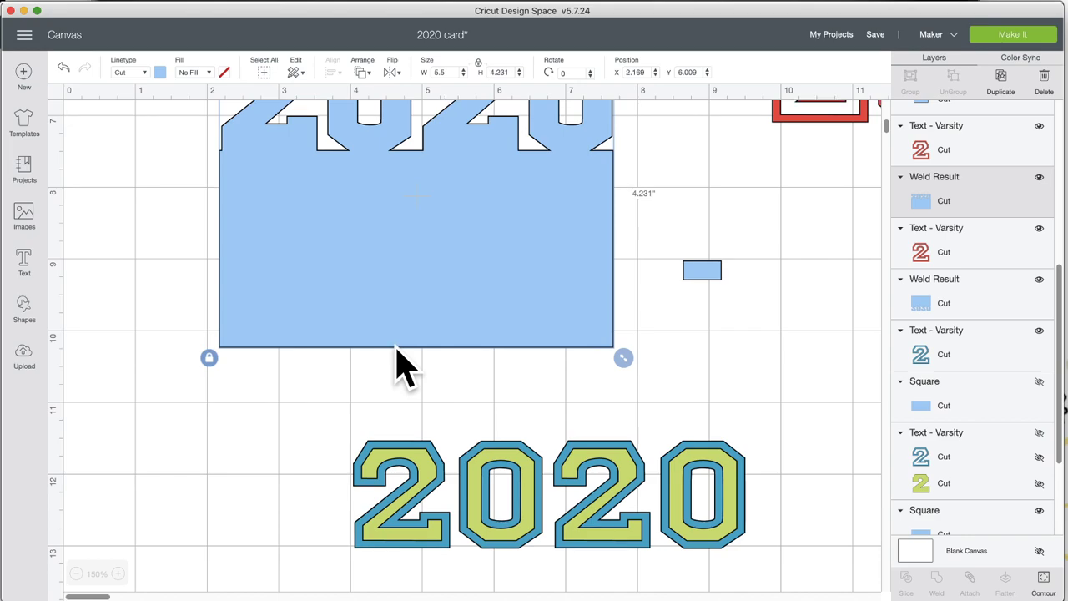
left_click(75, 574)
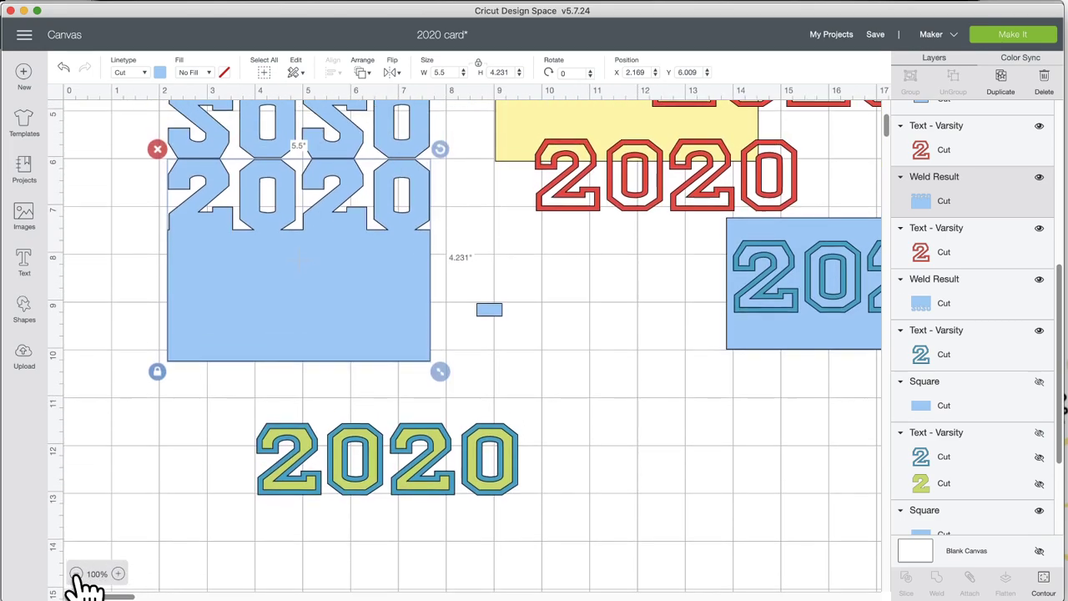
left_click(76, 574)
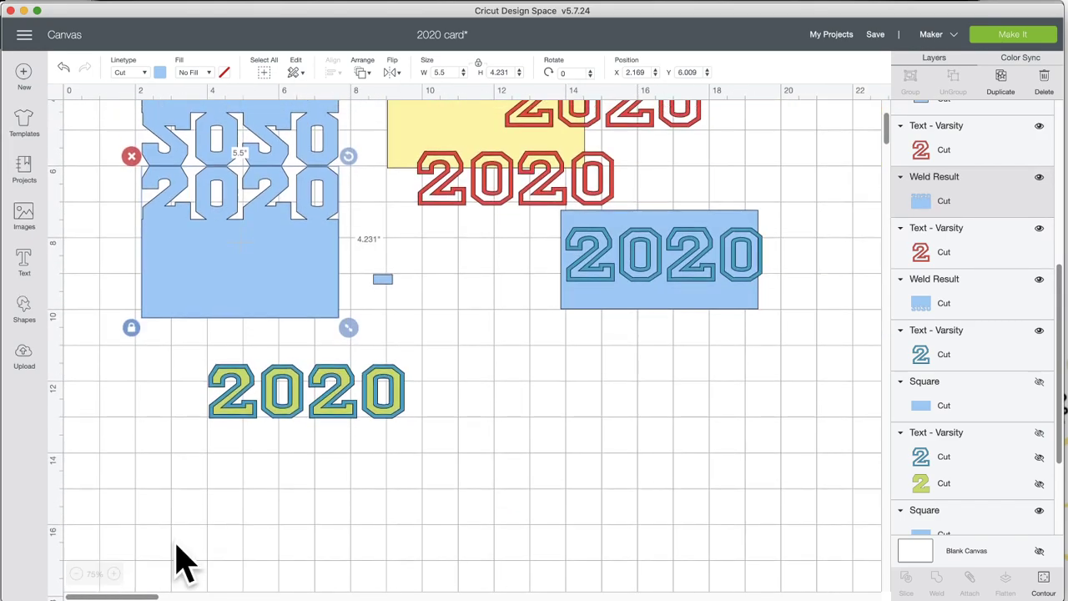
left_click(380, 406)
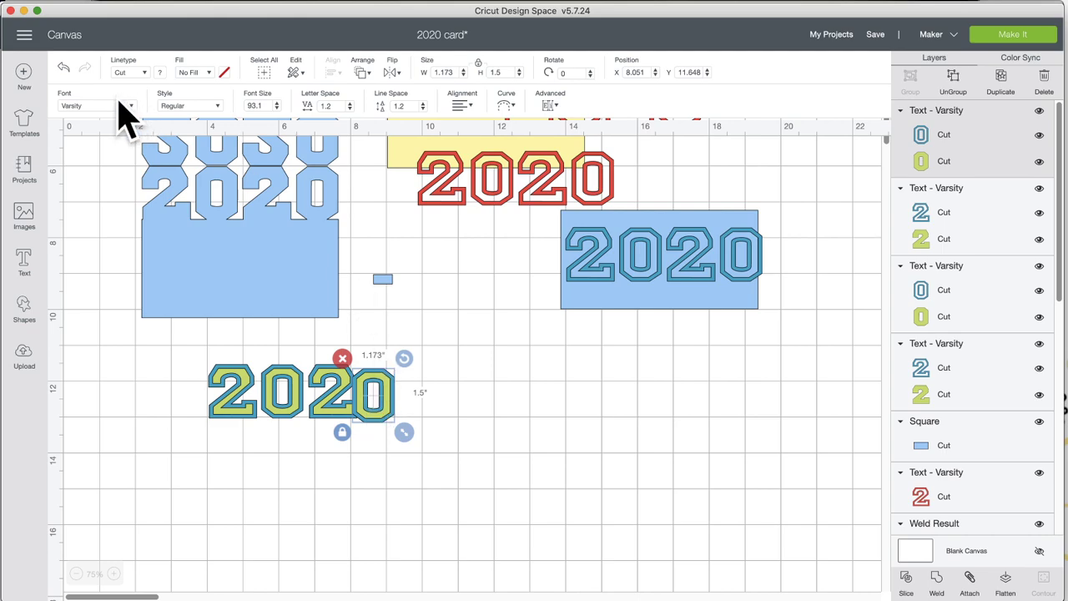
left_click(63, 68)
left_click_drag(613, 309, 277, 549)
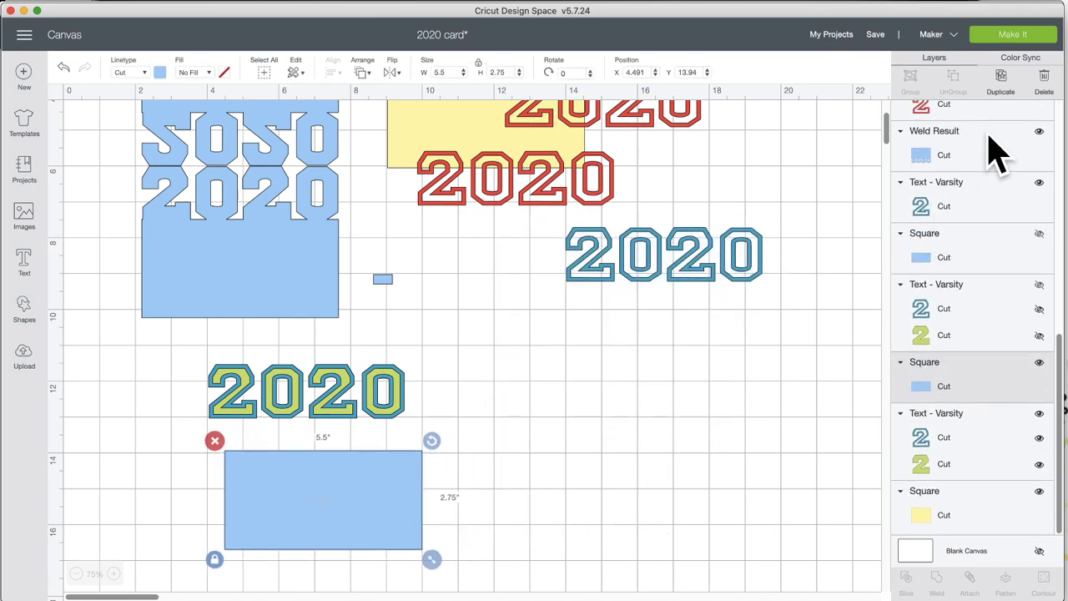
left_click(1006, 87)
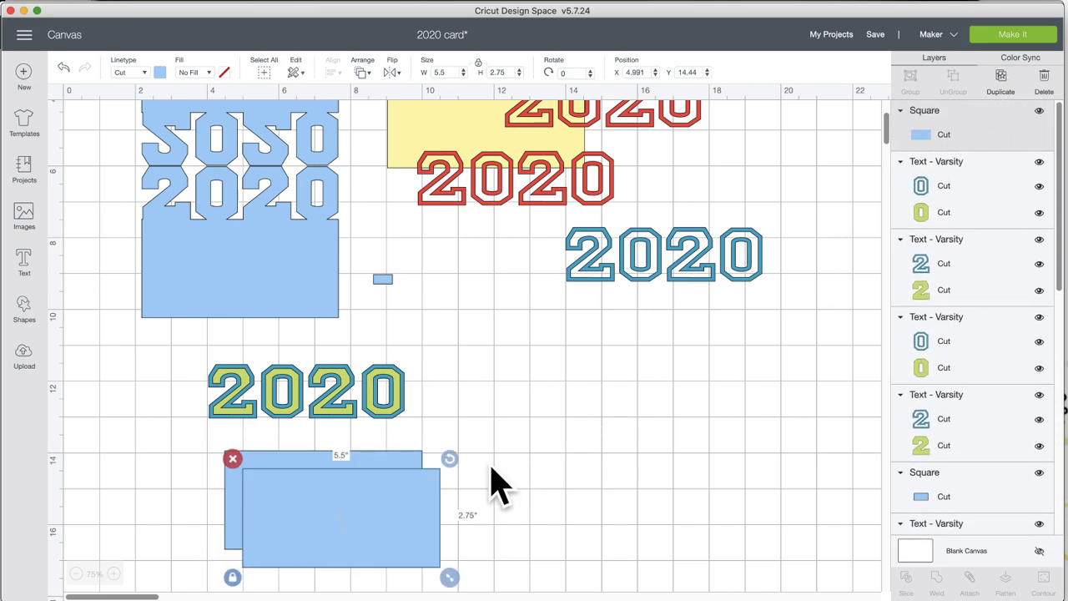
left_click_drag(368, 510, 718, 392)
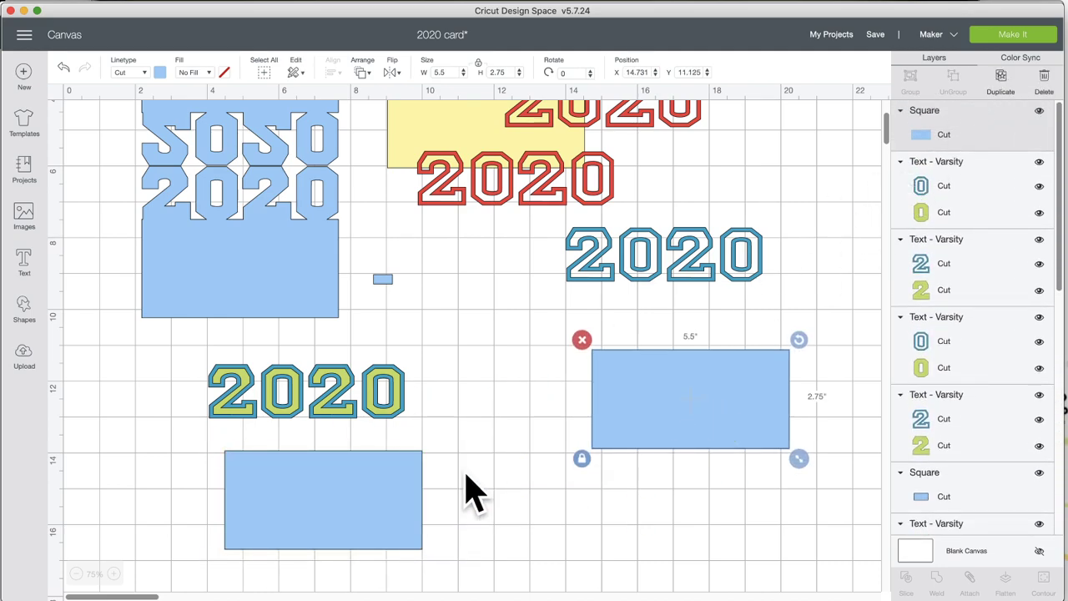
Undo the accidental move of the second 2, and group all four blue-green digits together.
left_click_drag(342, 409, 352, 406)
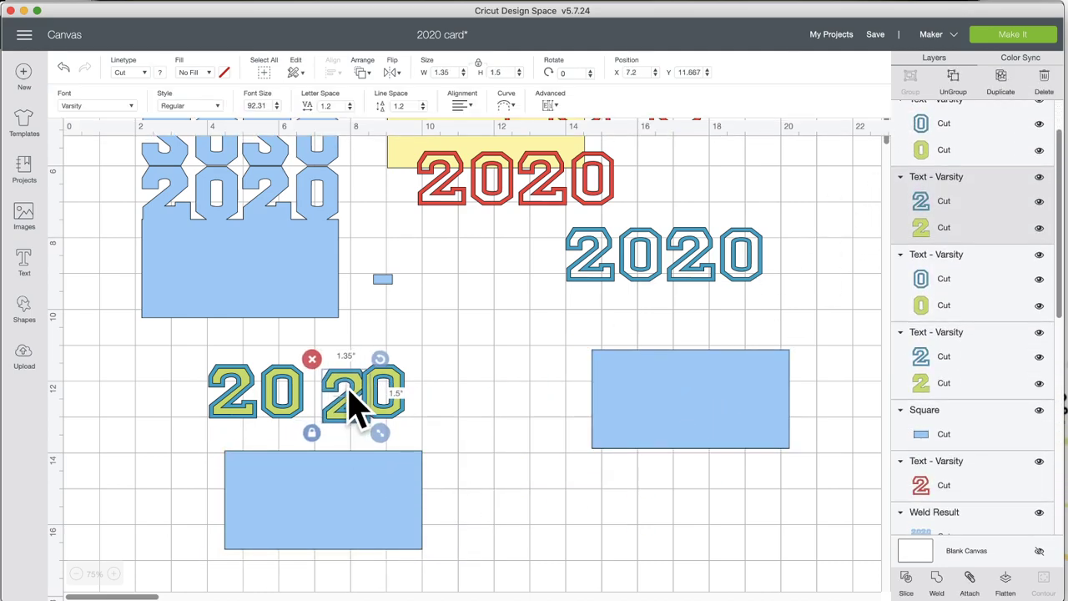
left_click(64, 67)
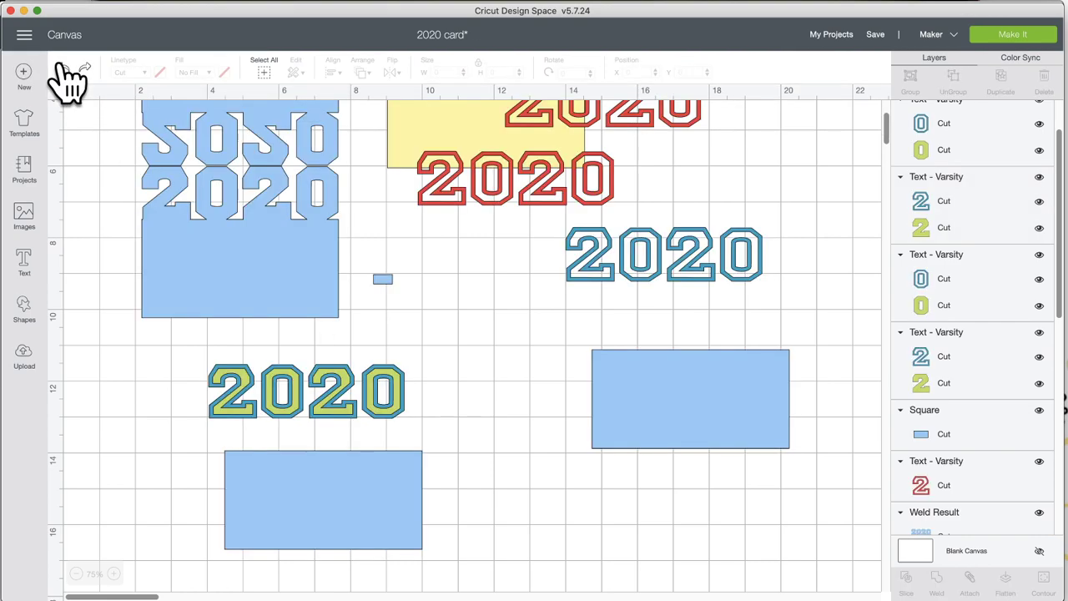
left_click_drag(425, 385, 170, 393)
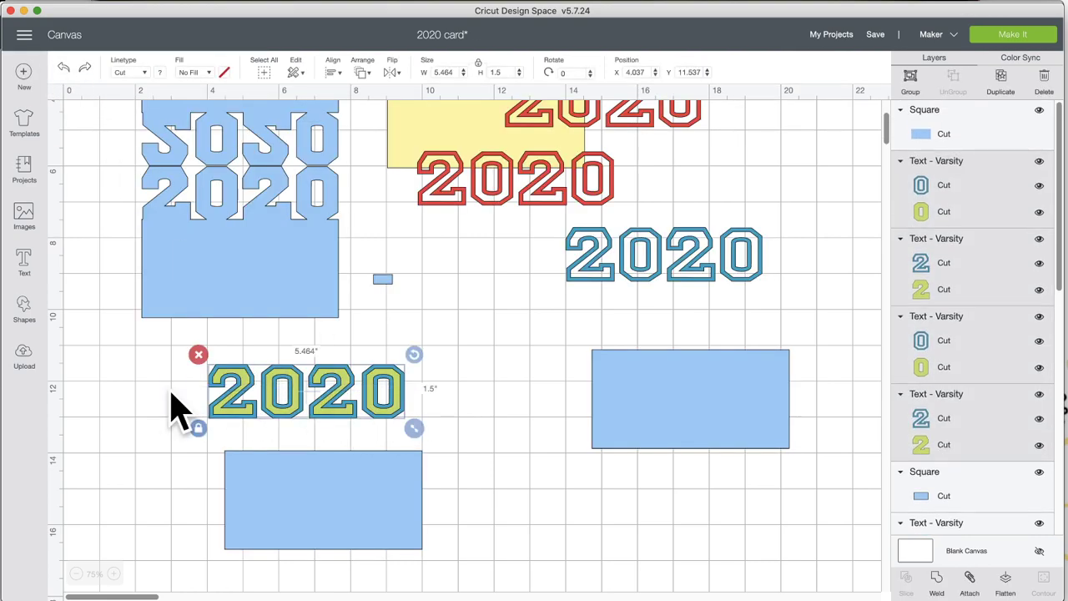
left_click(911, 77)
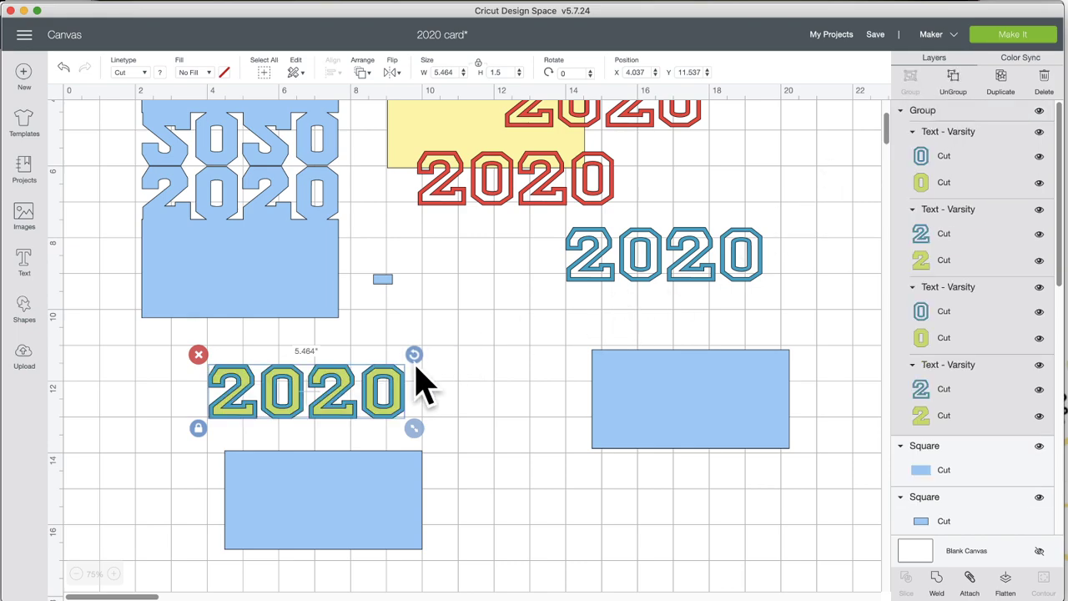
Place the grouped 2020 along the upper edge of the lower blue rectangle and centre the two horizontally.
left_click_drag(381, 396, 401, 430)
mouse_move(334, 334)
left_mouse_down()
mouse_move(329, 493)
mouse_move(384, 539)
left_mouse_up()
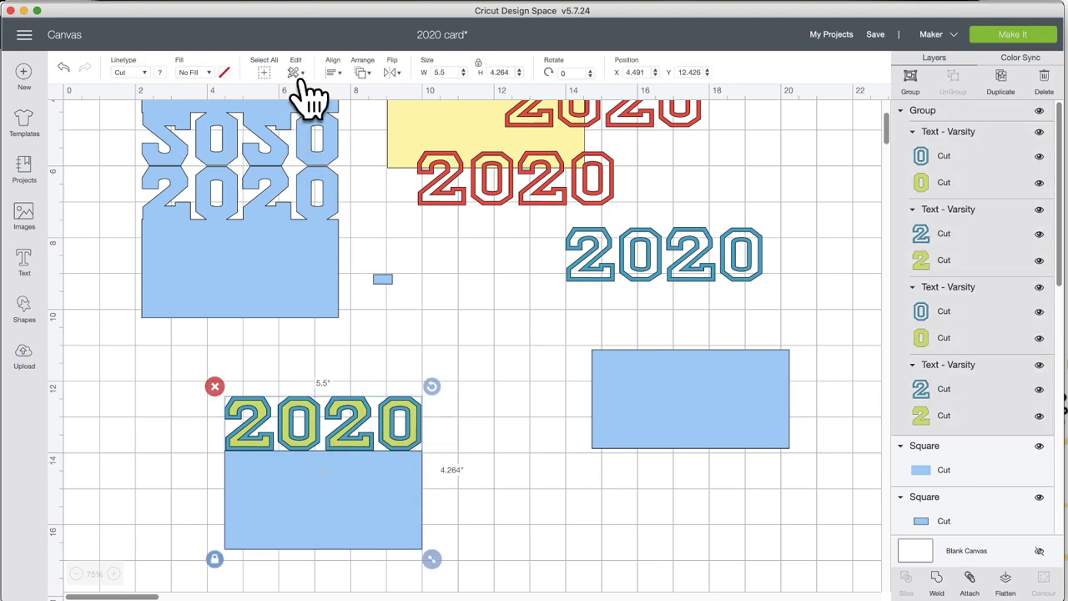
left_click(333, 72)
left_click(375, 132)
left_click(467, 484)
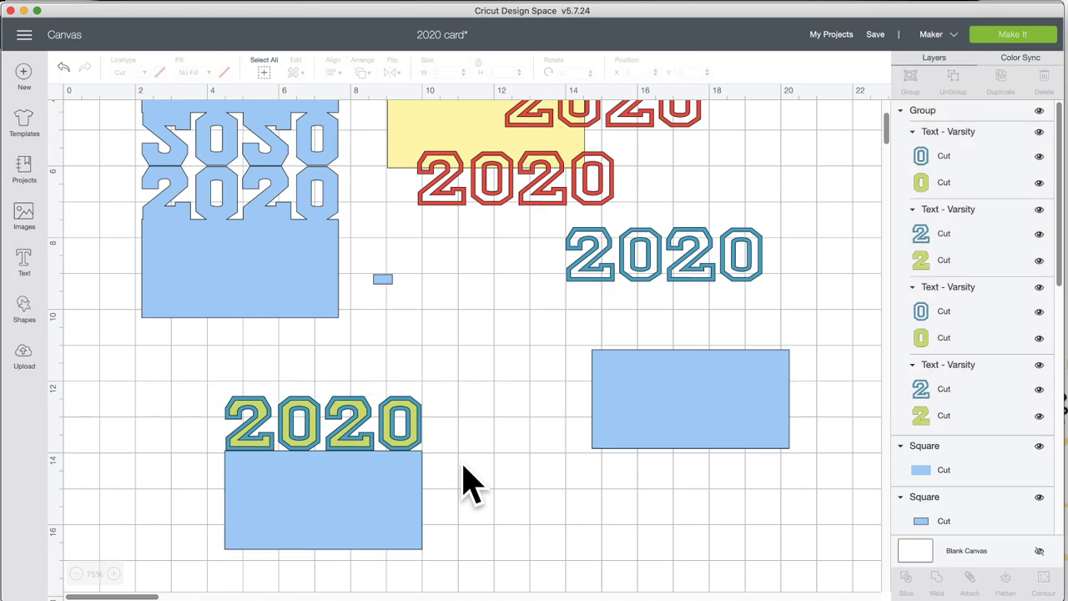
Ungroup the blue-green 2020 and try to group only its four blue outline layers.
left_click(113, 573)
left_click(113, 573)
scroll(183, 570, "down", 10)
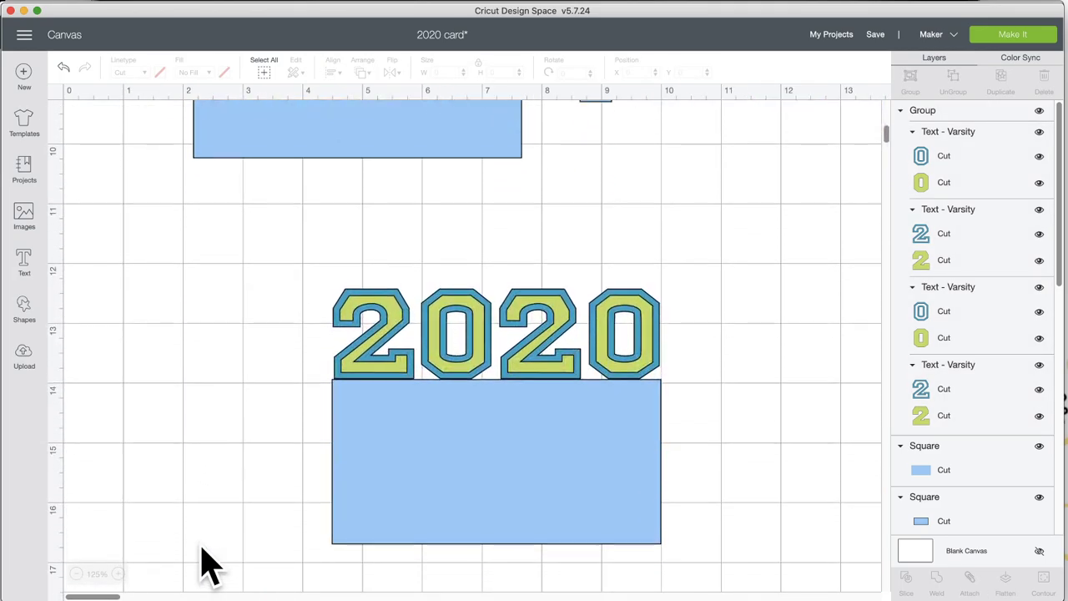
scroll(203, 565, "right", 5)
scroll(203, 564, "up", 4)
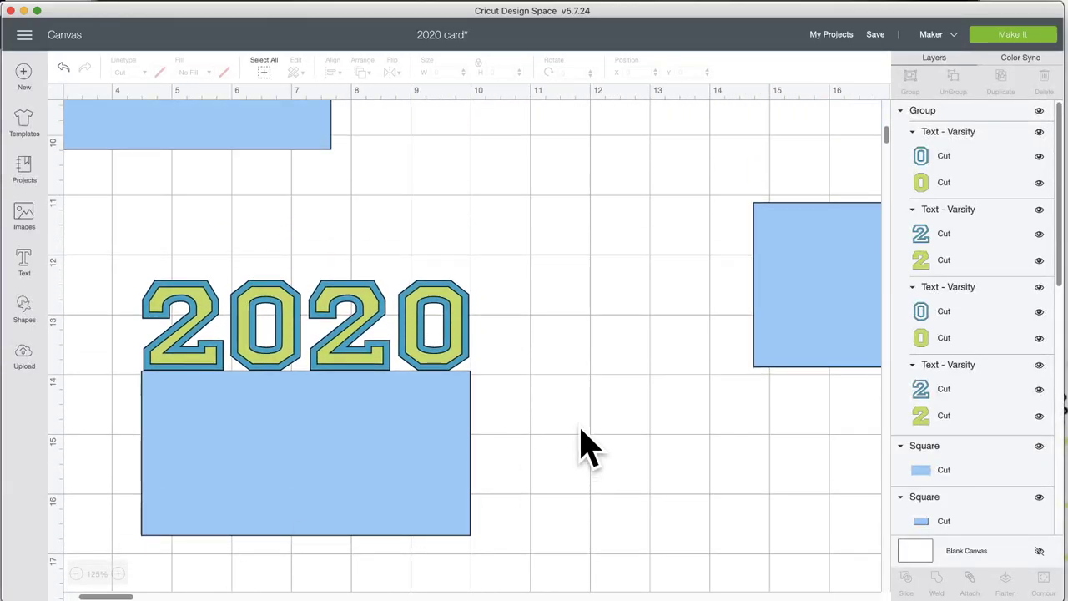
left_click(448, 307)
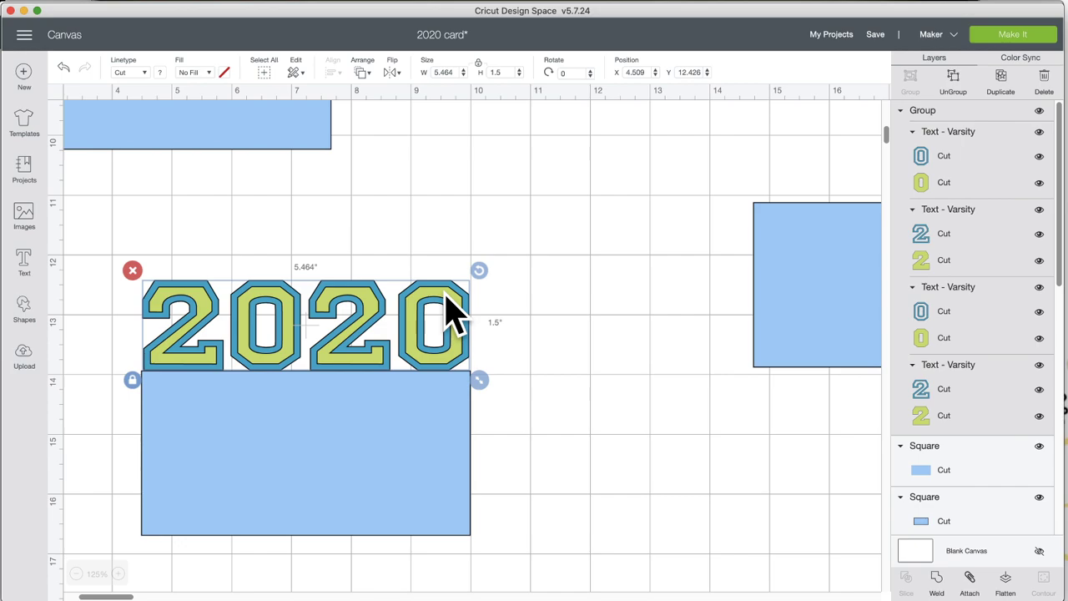
left_click(959, 81)
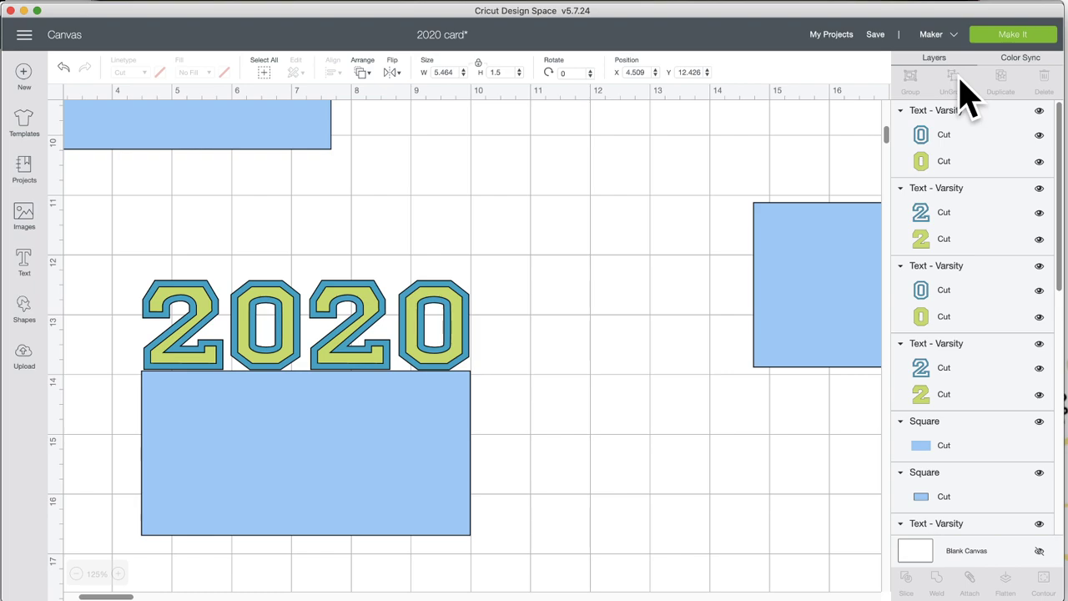
left_click(938, 132)
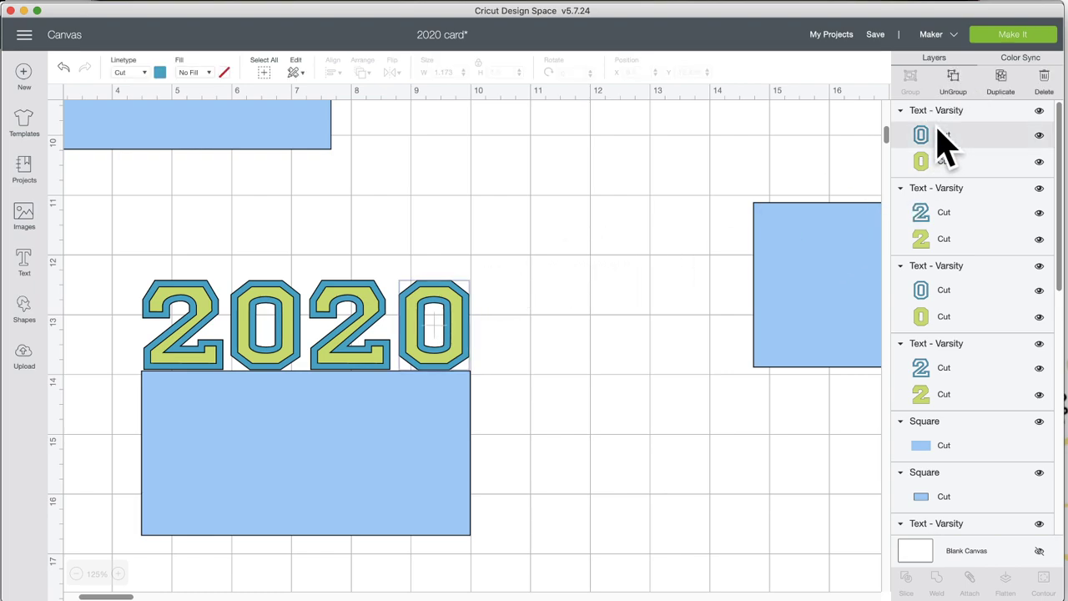
left_click(960, 215, "shift")
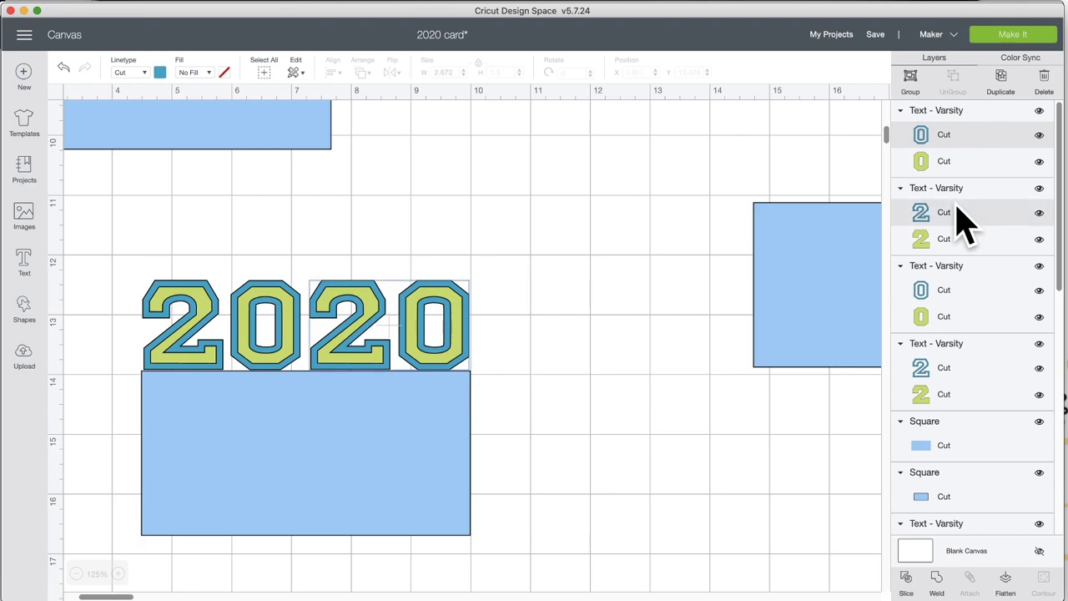
left_click(951, 291, "shift")
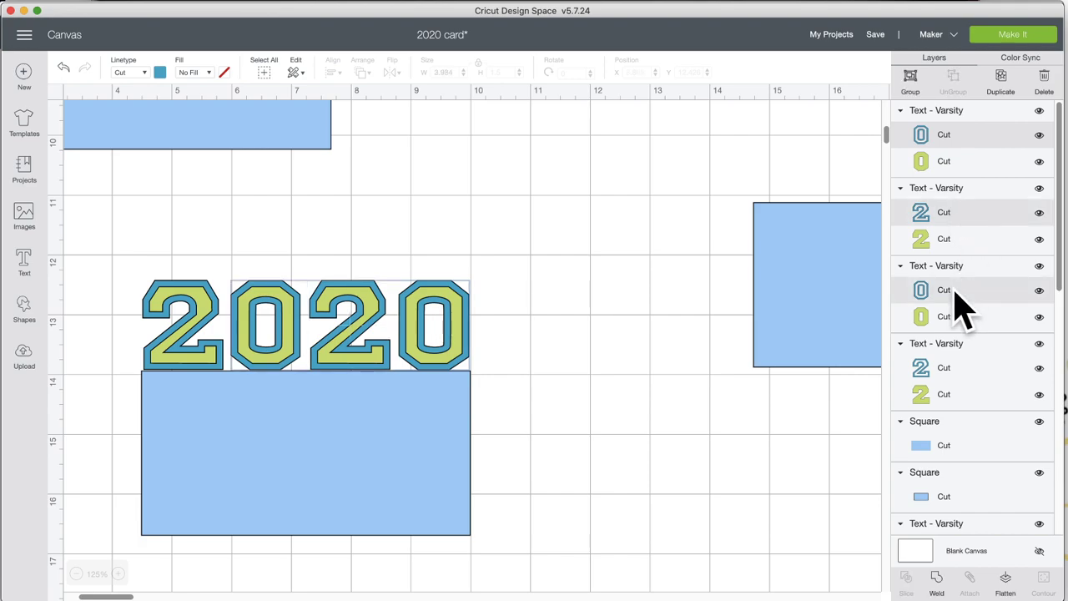
left_click(941, 368, "shift")
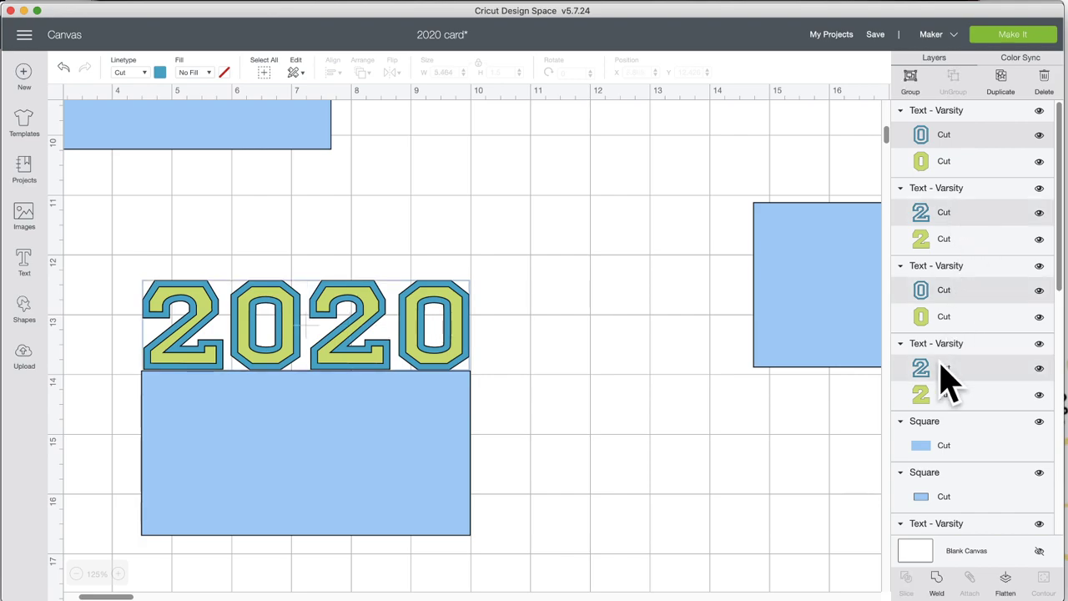
left_click(911, 79)
Check the new group's layers, ungroup it and try again to group just the four blue outlines.
left_click(451, 297)
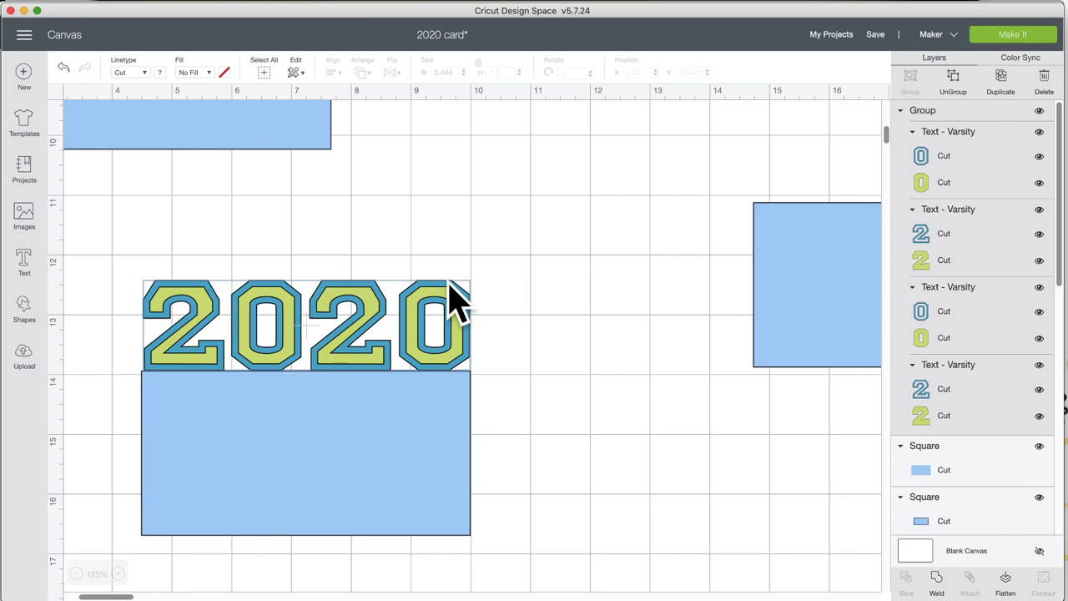
left_click(932, 153)
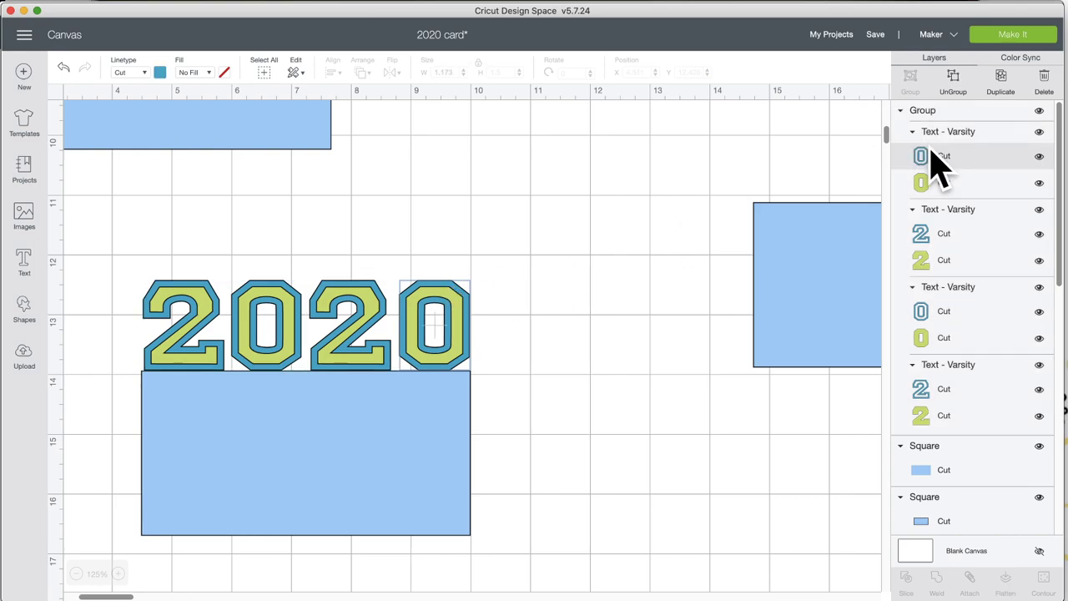
left_click(930, 118)
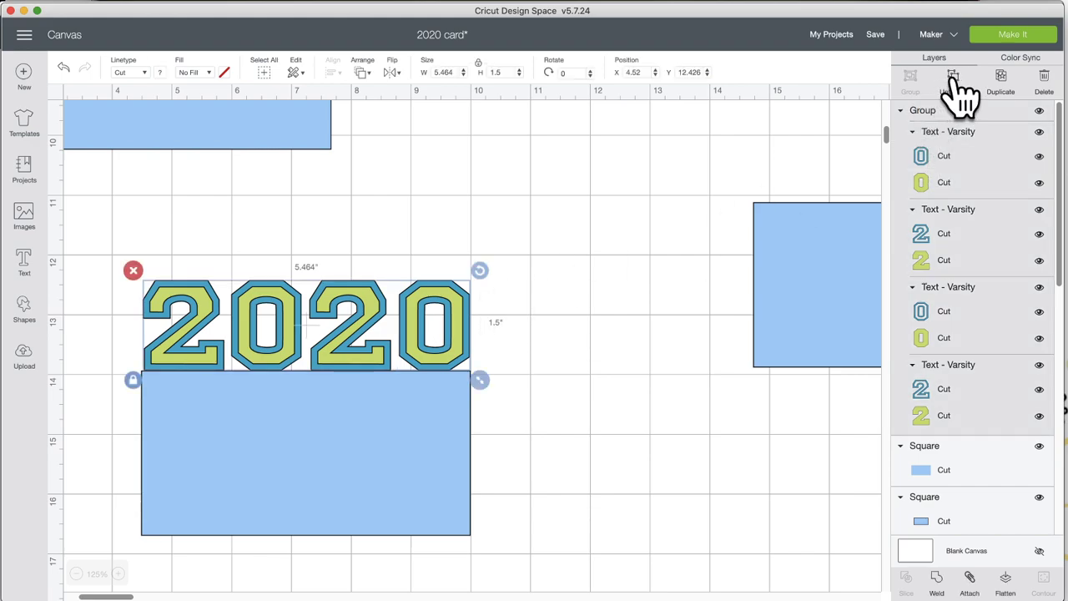
left_click(952, 80)
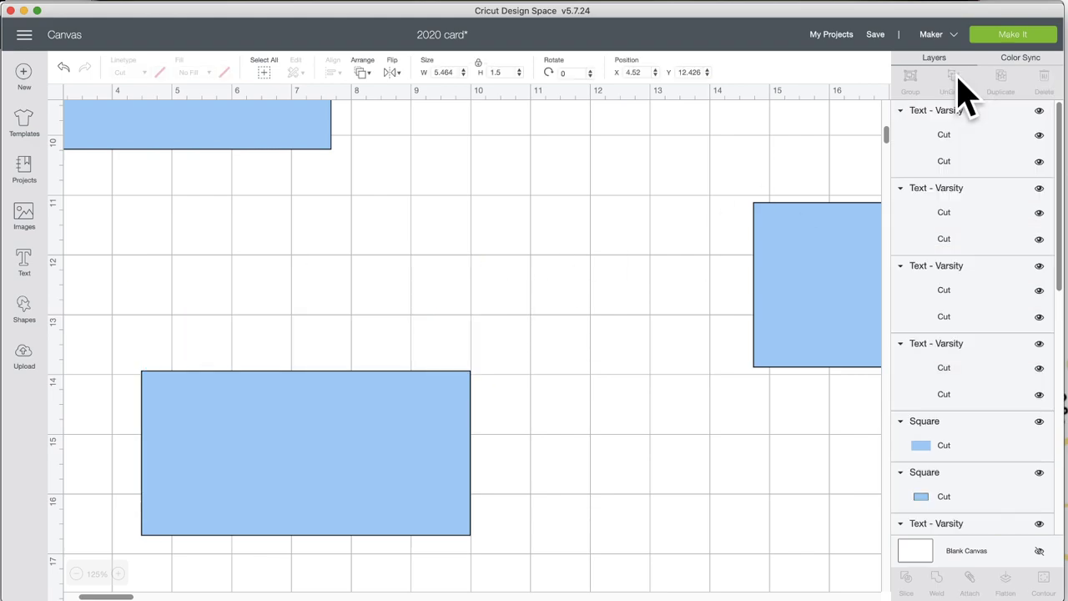
left_click(959, 155)
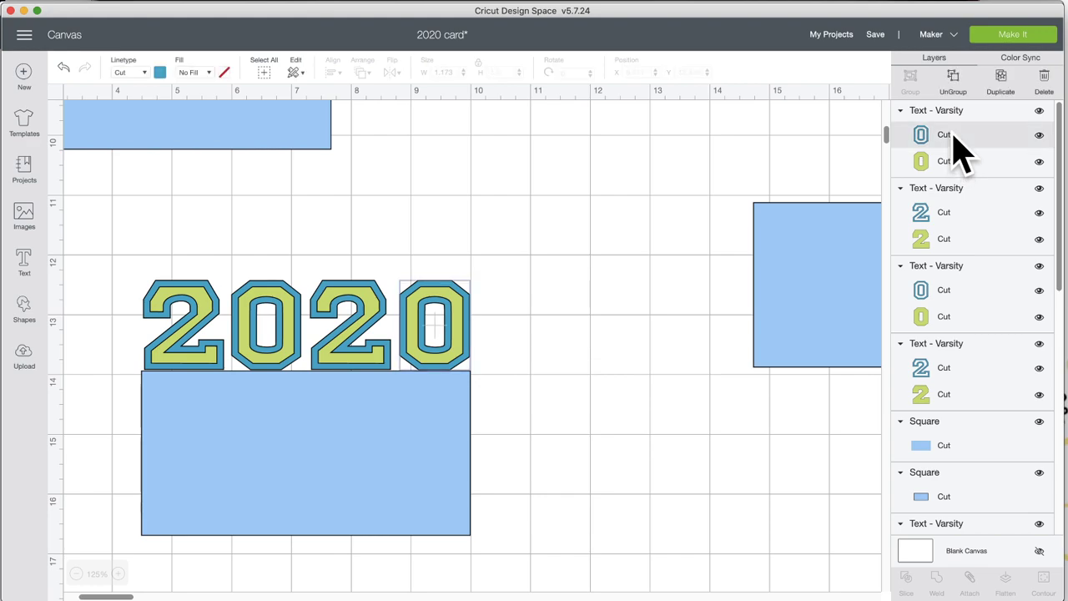
left_click(959, 212, "shift")
left_click(958, 292, "shift")
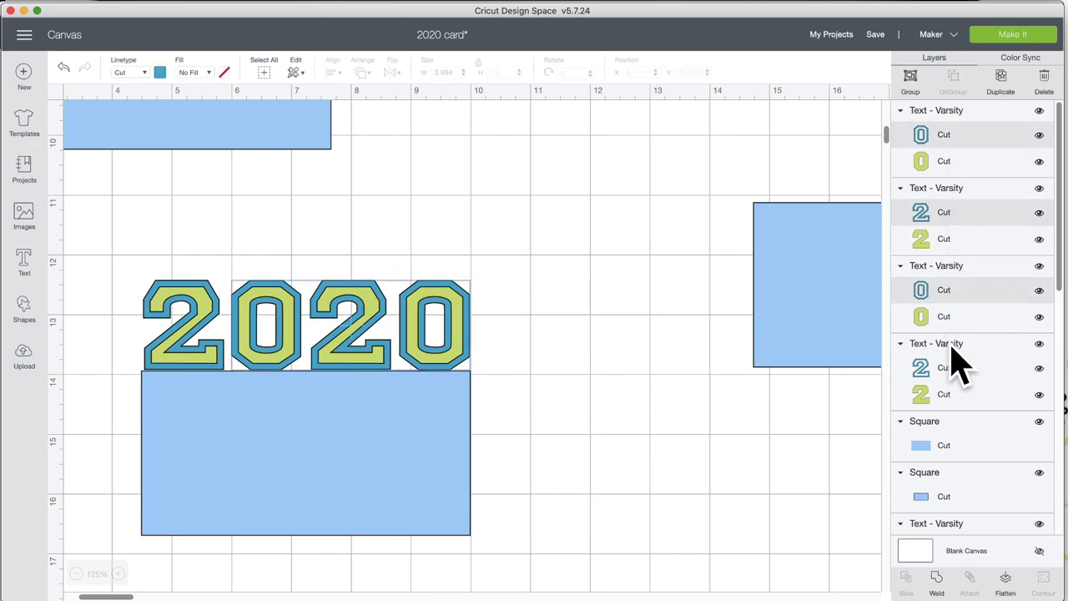
left_click(958, 367, "shift")
left_click(910, 79)
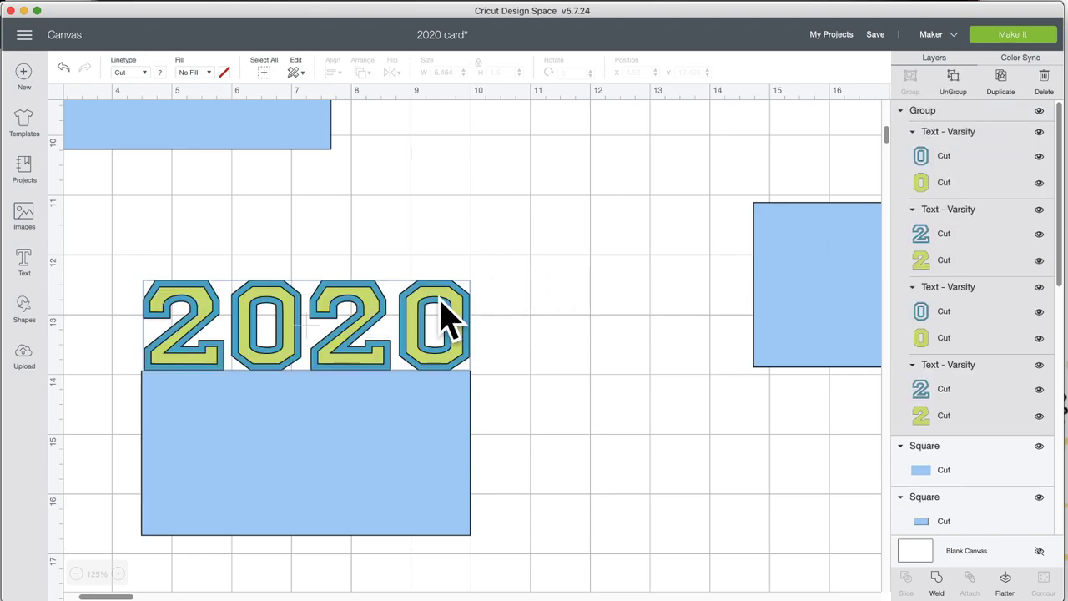
Ungroup the 2020 and split each of its four digits into separate blue outline and green fill layers.
left_click(953, 80)
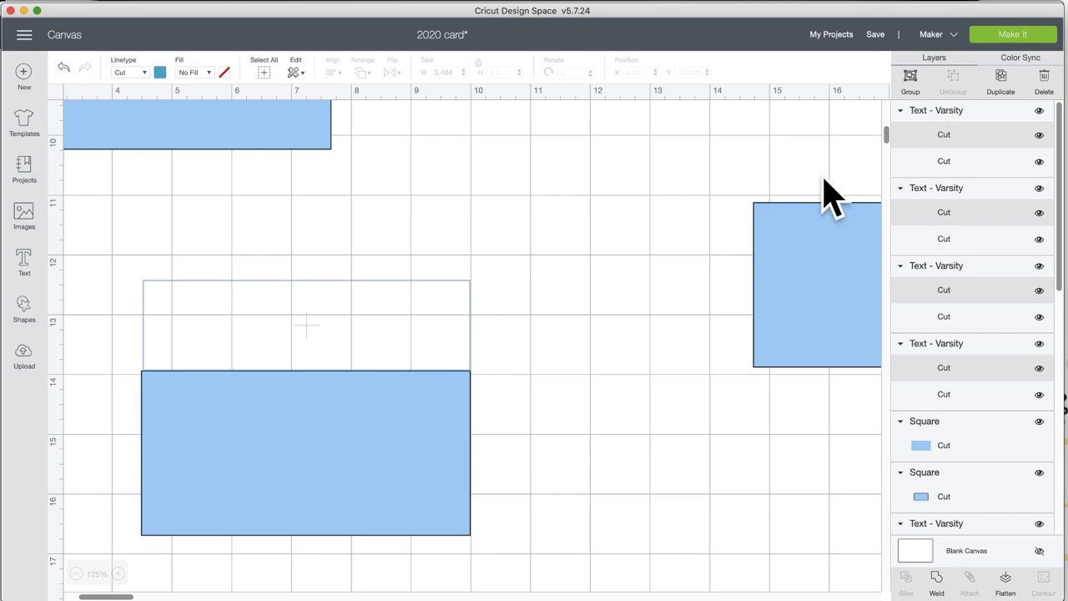
left_click(450, 313)
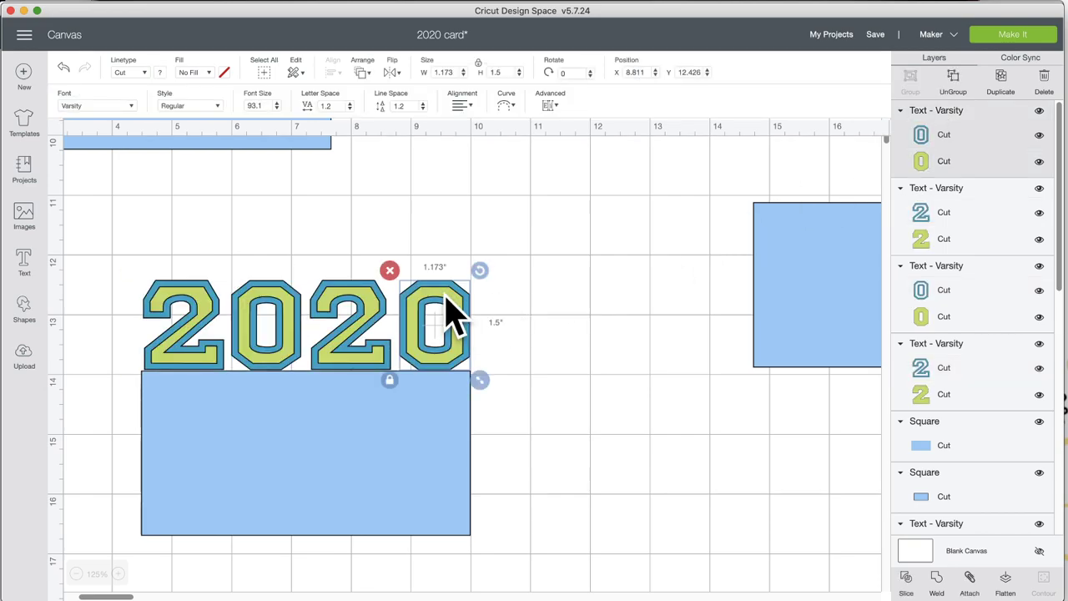
left_click(954, 81)
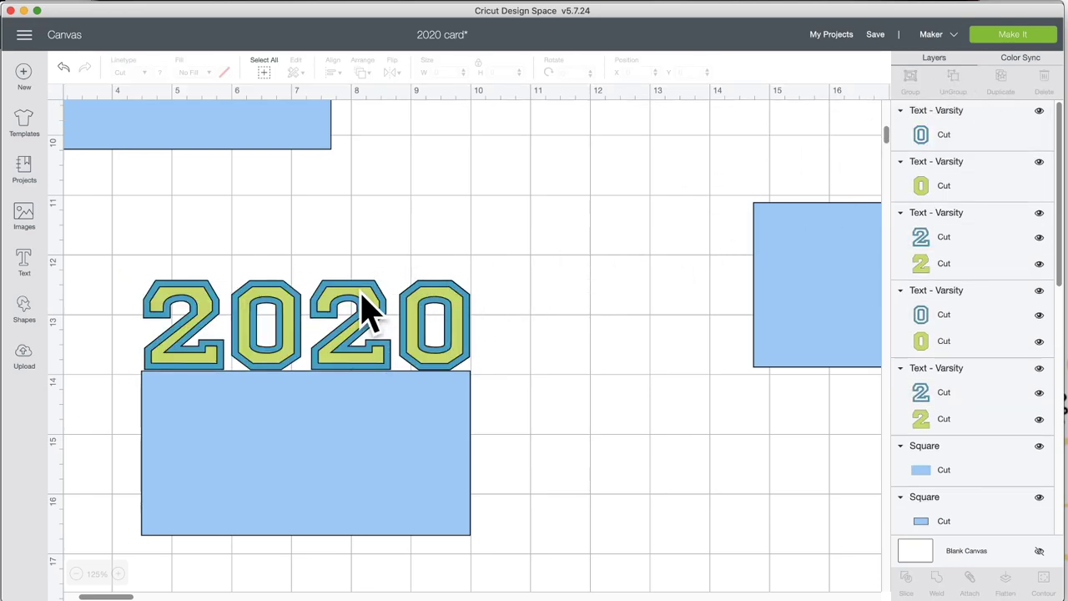
left_click(372, 308)
left_click(956, 82)
left_click(267, 317)
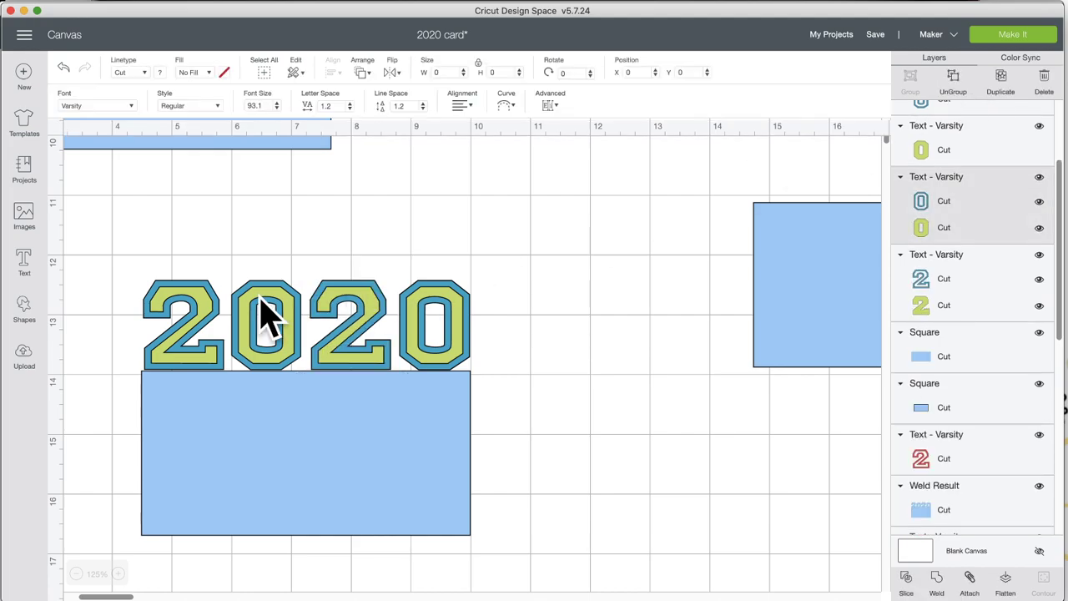
left_click(954, 81)
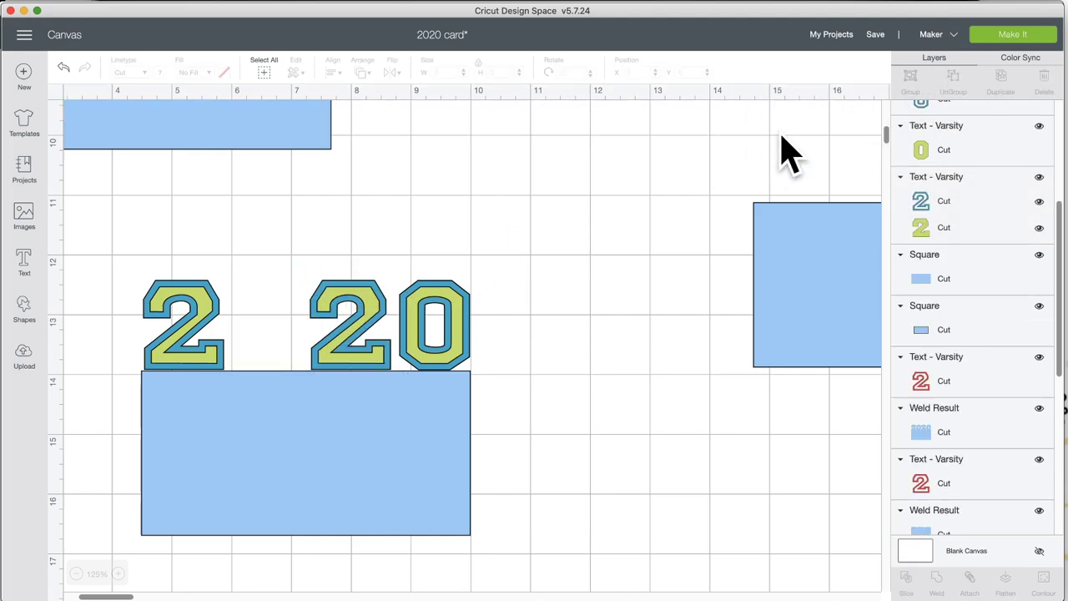
left_click(201, 307)
left_click(953, 81)
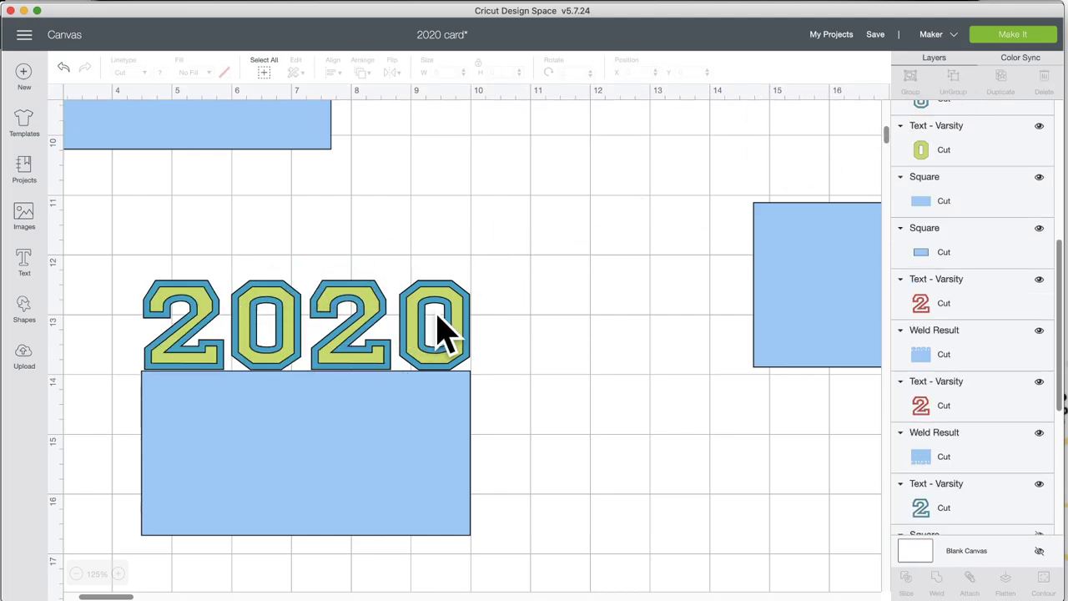
Group the four separated blue outline digits, leaving the green digits out of the group.
scroll(941, 240, "up", 5)
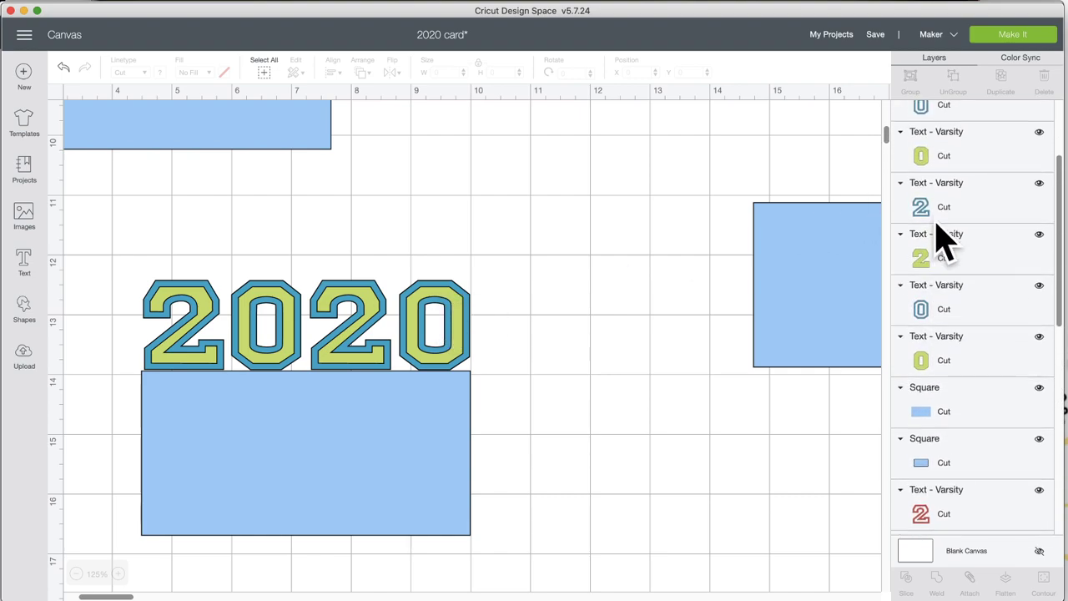
scroll(943, 240, "up", 3)
left_click(939, 142)
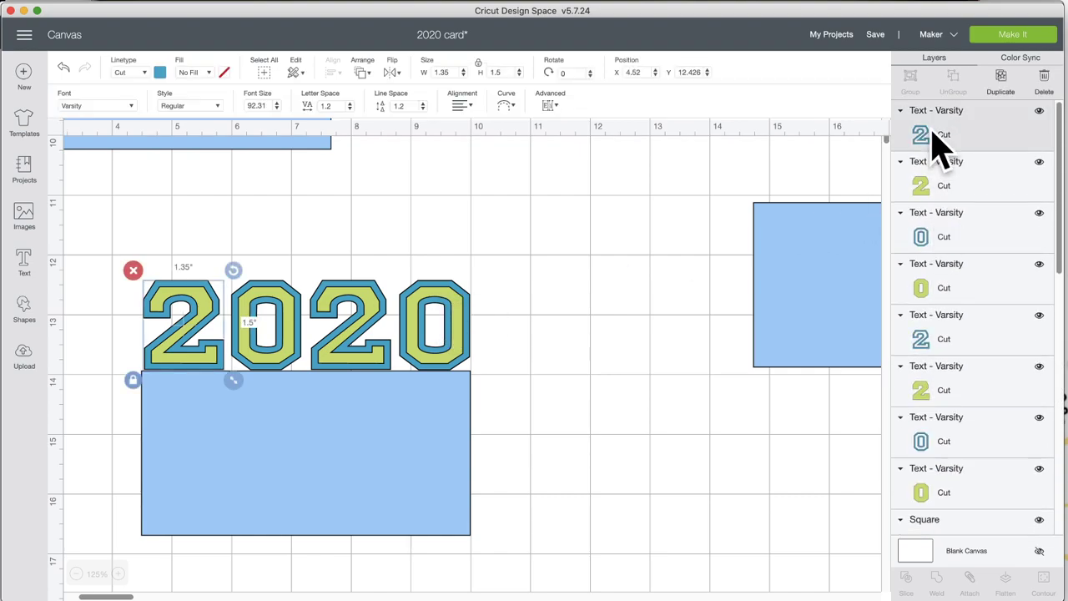
left_click(932, 242, "shift")
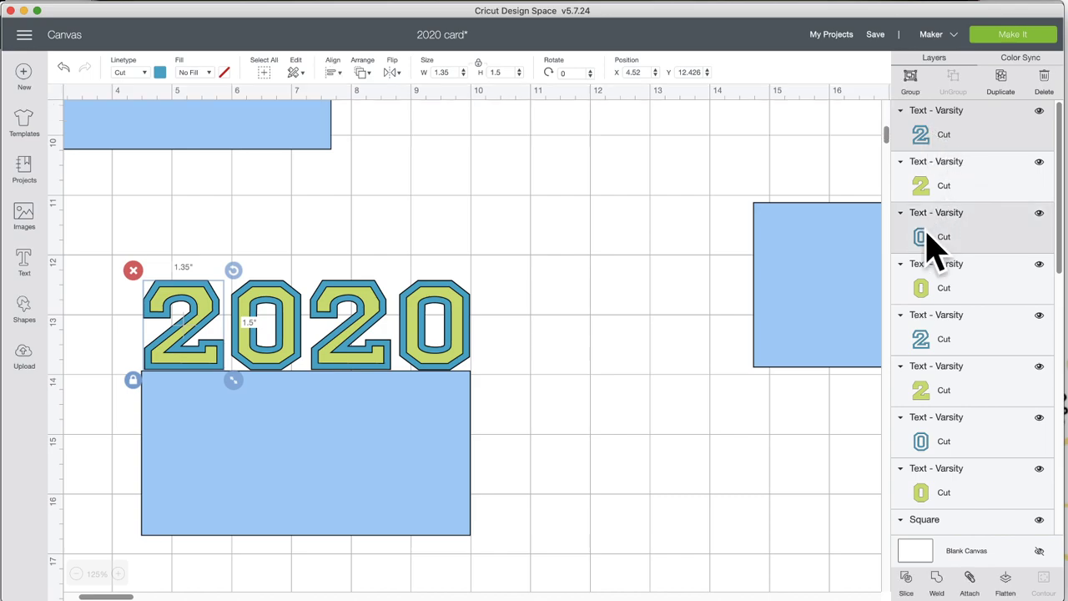
left_click(951, 342, "shift")
left_click(956, 442, "shift")
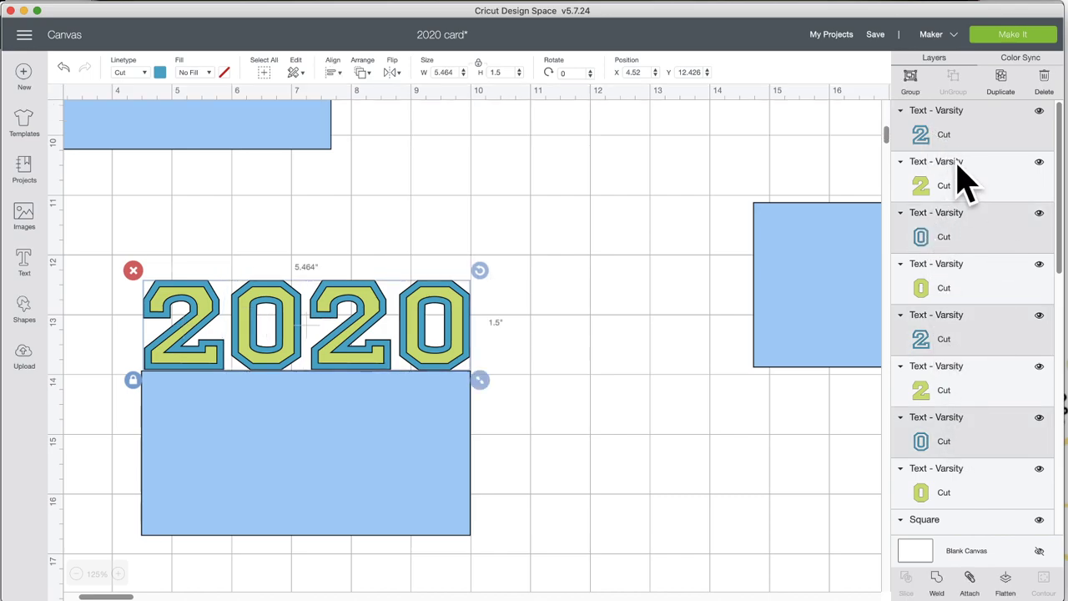
left_click(909, 81)
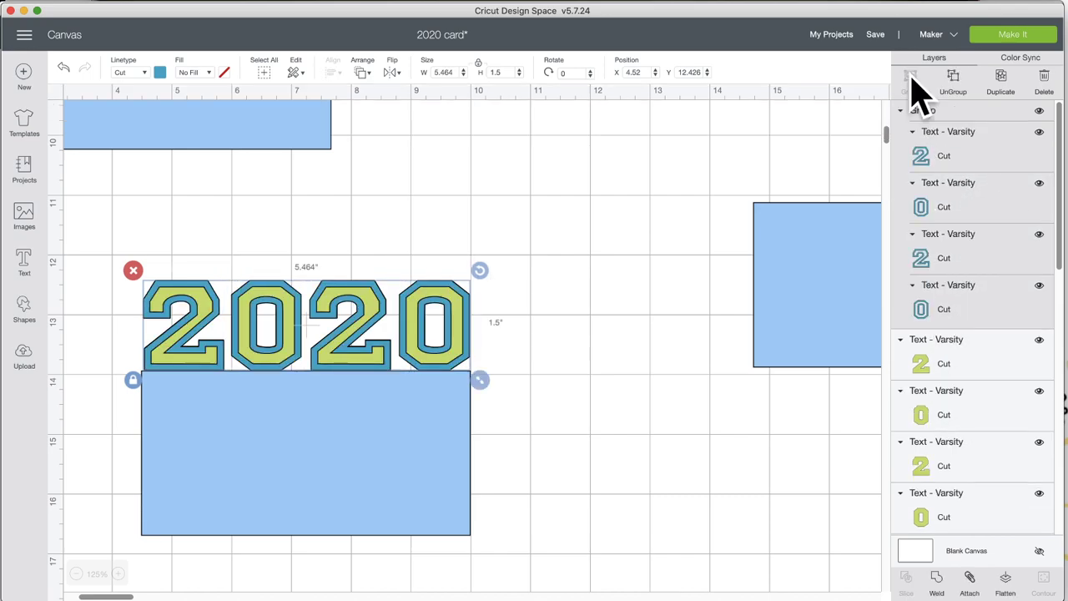
Move the blue outline 2020 group off the green digits to about X 10.575, Y 10.248.
left_click_drag(471, 307, 892, 123)
left_click(571, 347)
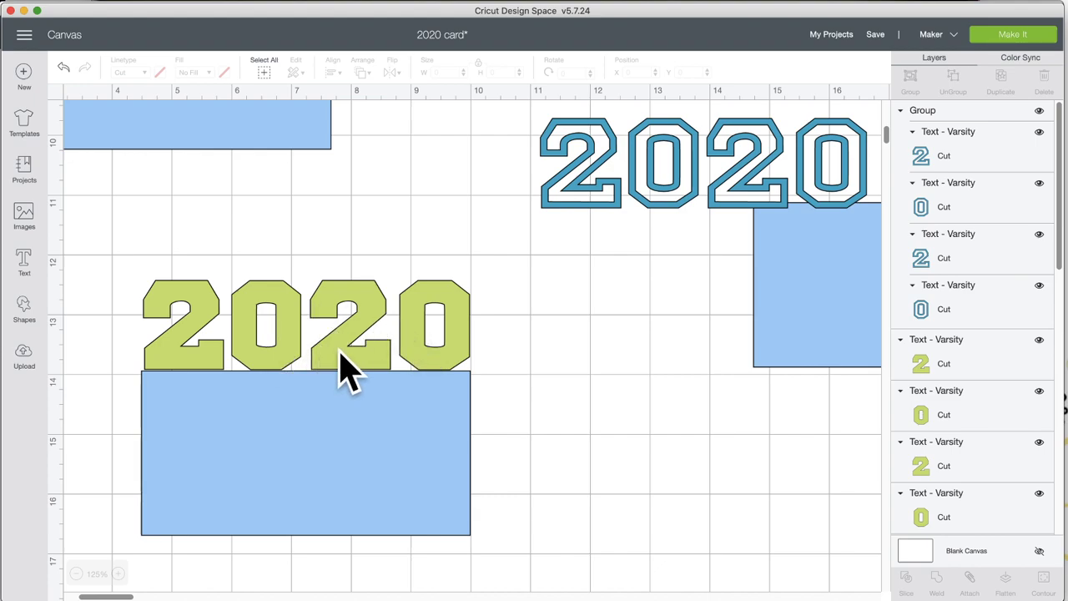
left_click_drag(596, 155, 555, 186)
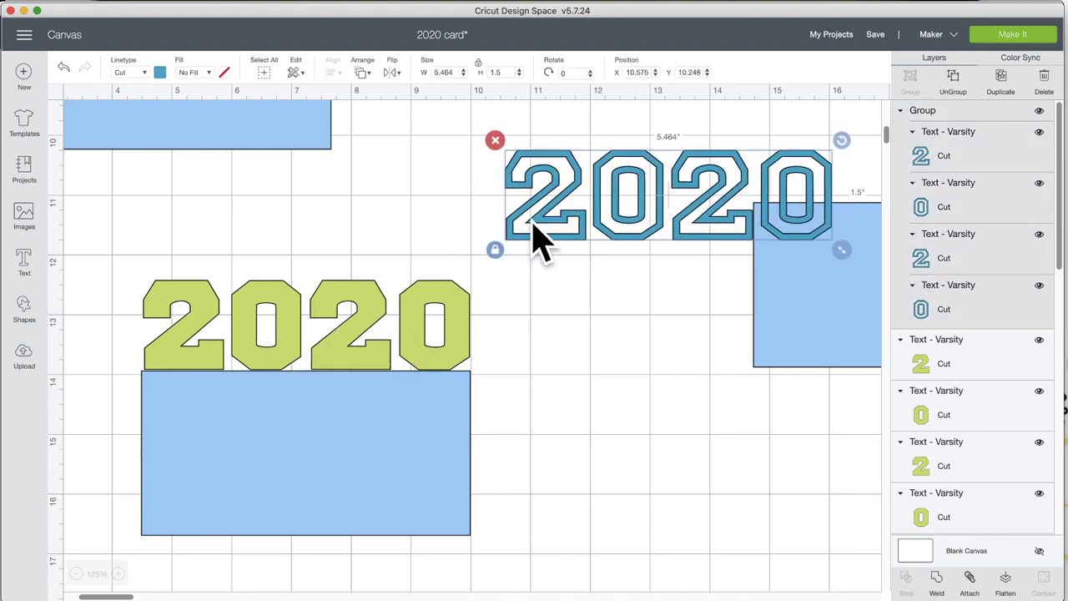
Nudge the 5.5 by 2.75 inch blue rectangle up to about Y 13.908 so it meets the green digits' bases.
left_click(120, 574)
left_click(120, 574)
scroll(162, 563, "down", 4)
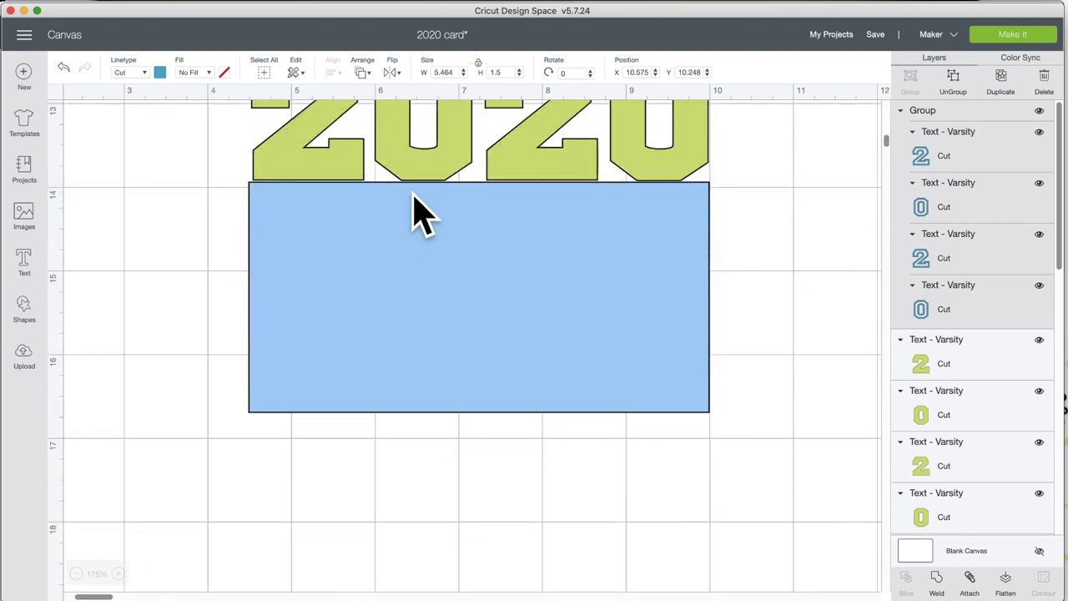
scroll(412, 293, "up", 2)
left_click(424, 308)
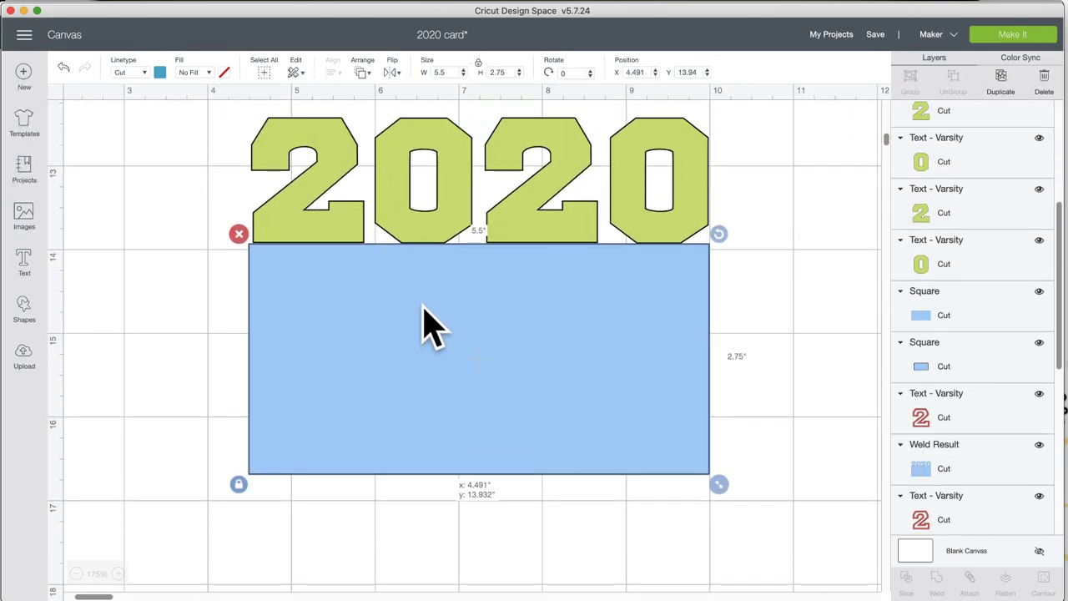
left_click_drag(423, 308, 423, 306)
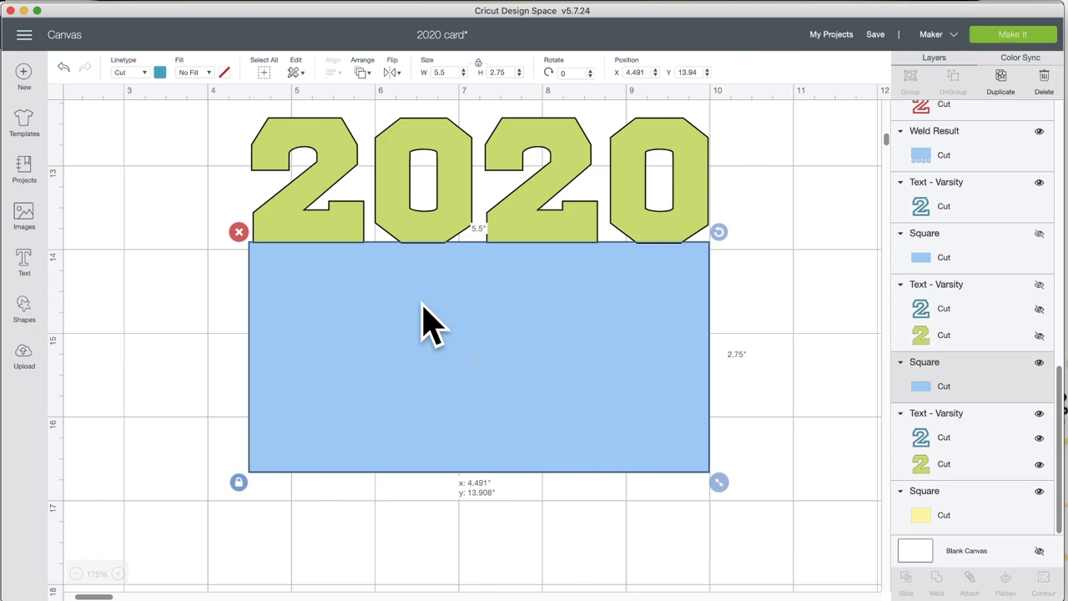
Try centring the ungrouped green digits and the blue rectangle horizontally, and undo the alignment.
left_click_drag(757, 256, 233, 191)
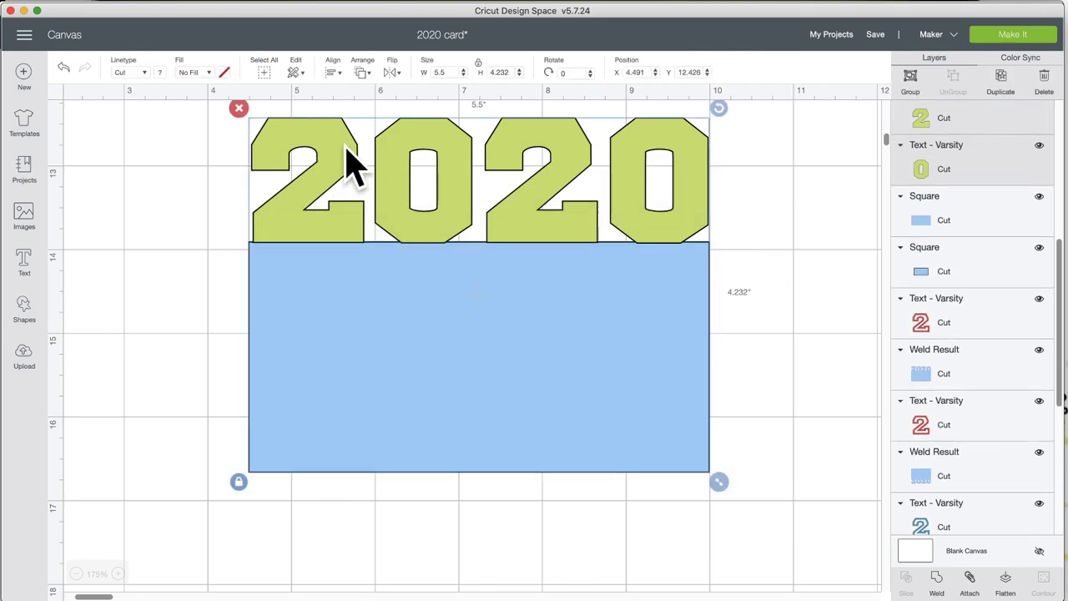
left_click(344, 81)
left_click(376, 131)
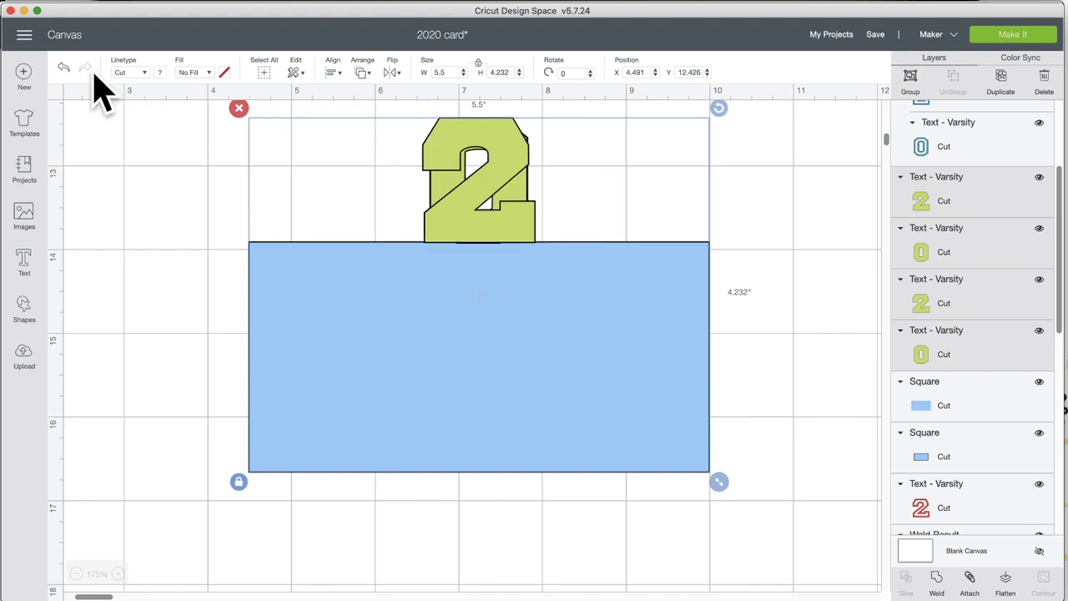
left_click(63, 67)
Group the four green digits and centre the group horizontally with the 5.5 inch blue rectangle beneath them.
left_click_drag(159, 160, 826, 163)
left_click(918, 85)
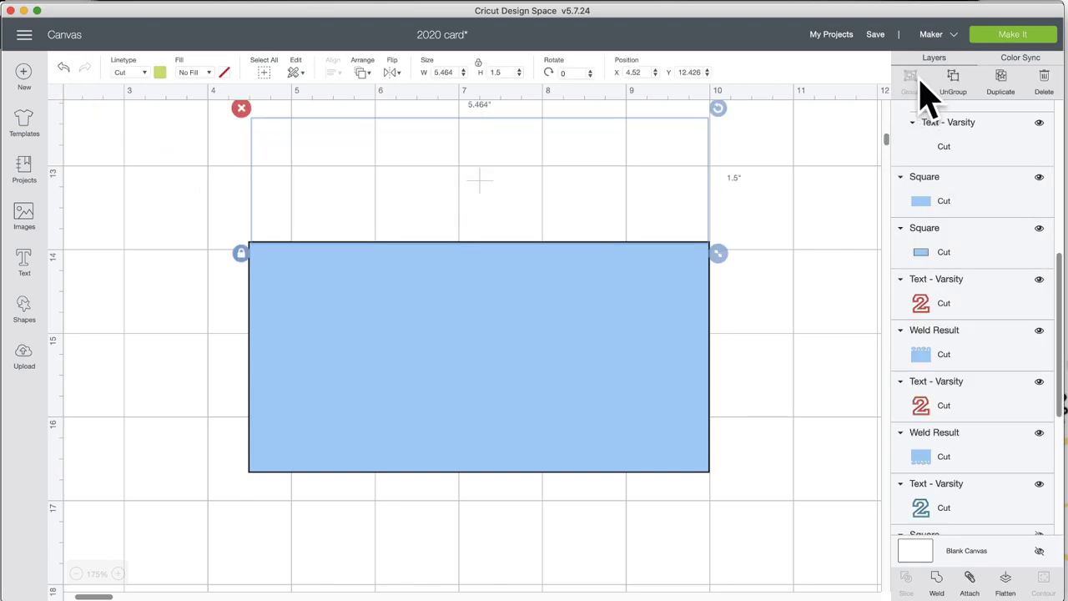
left_click_drag(140, 173, 406, 243)
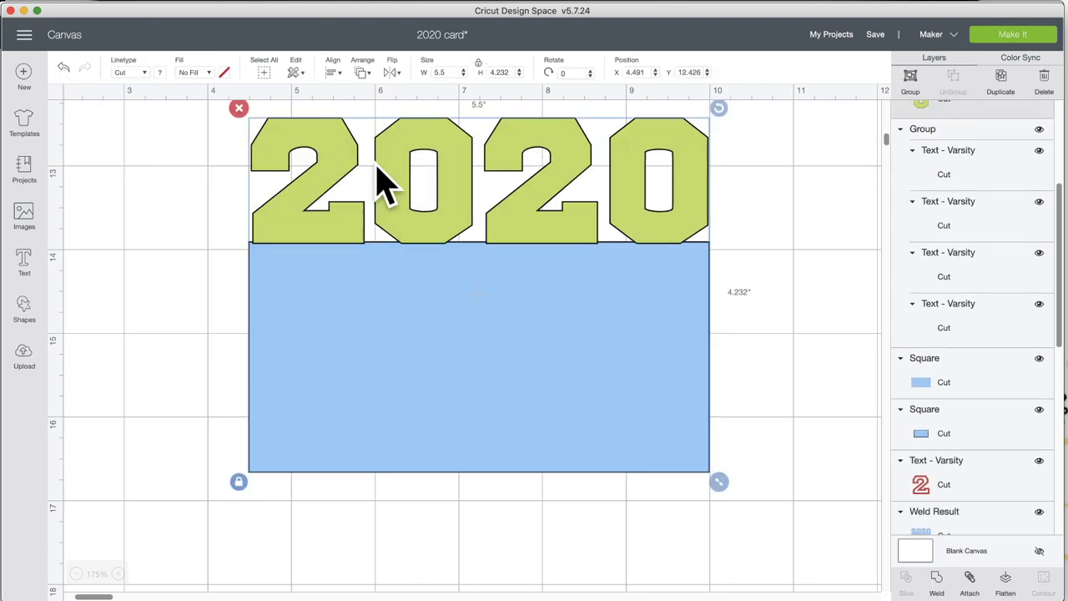
left_click(335, 75)
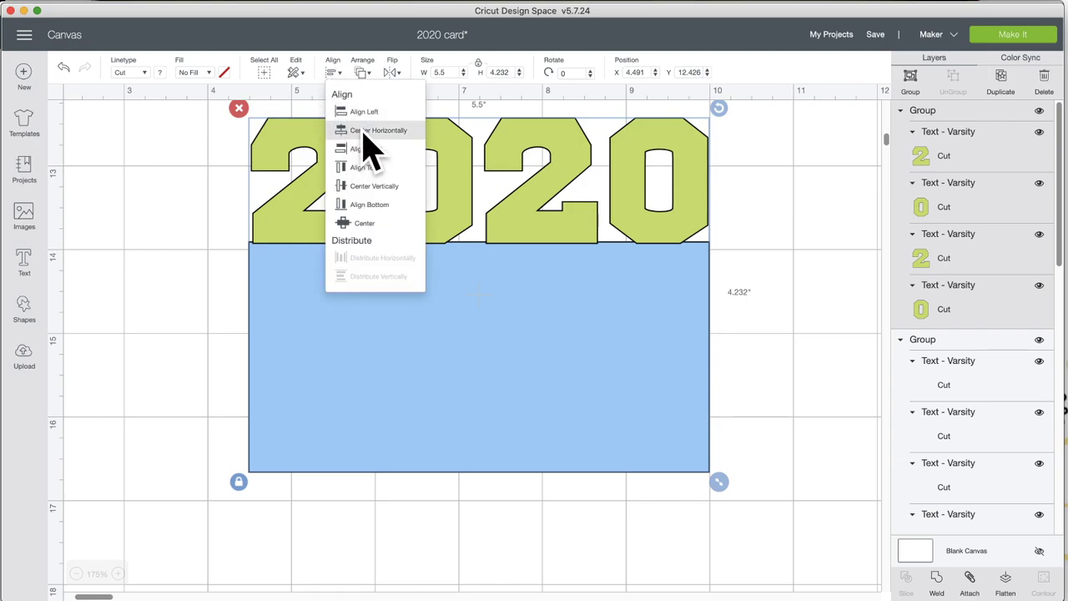
left_click(365, 132)
left_click(826, 377)
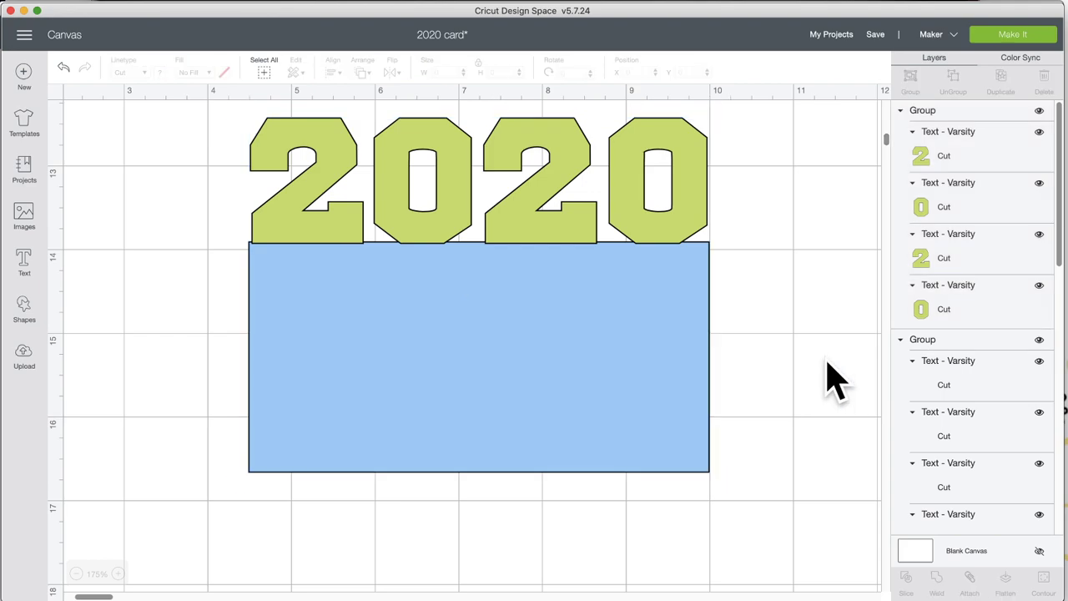
Weld the green 2020 group and the blue rectangle into a single card shape.
scroll(830, 380, "up", 3)
left_click_drag(821, 461, 309, 334)
left_click(309, 334)
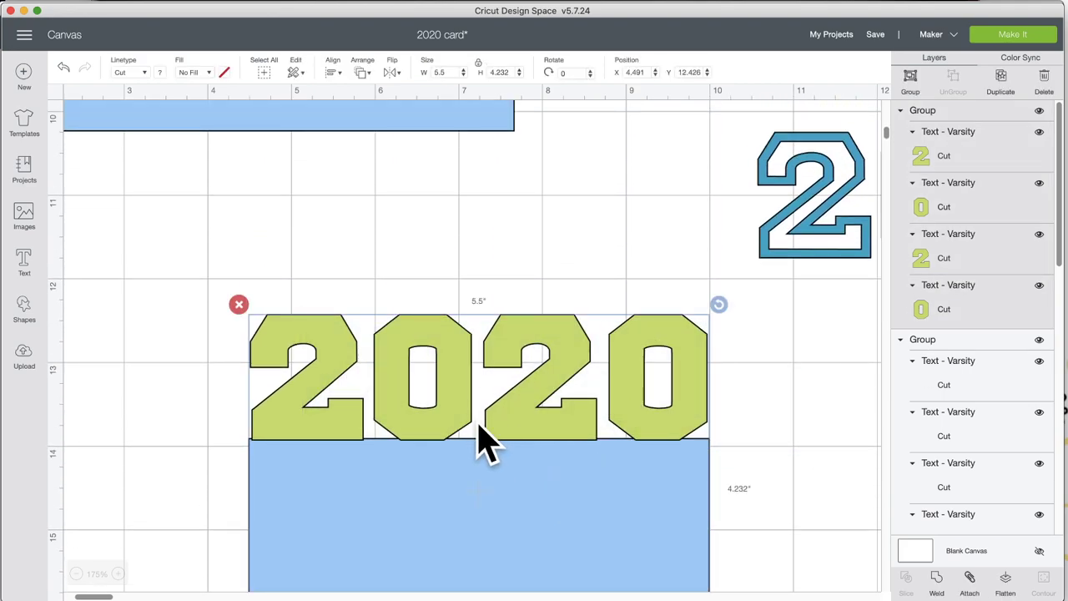
scroll(486, 442, "down", 5)
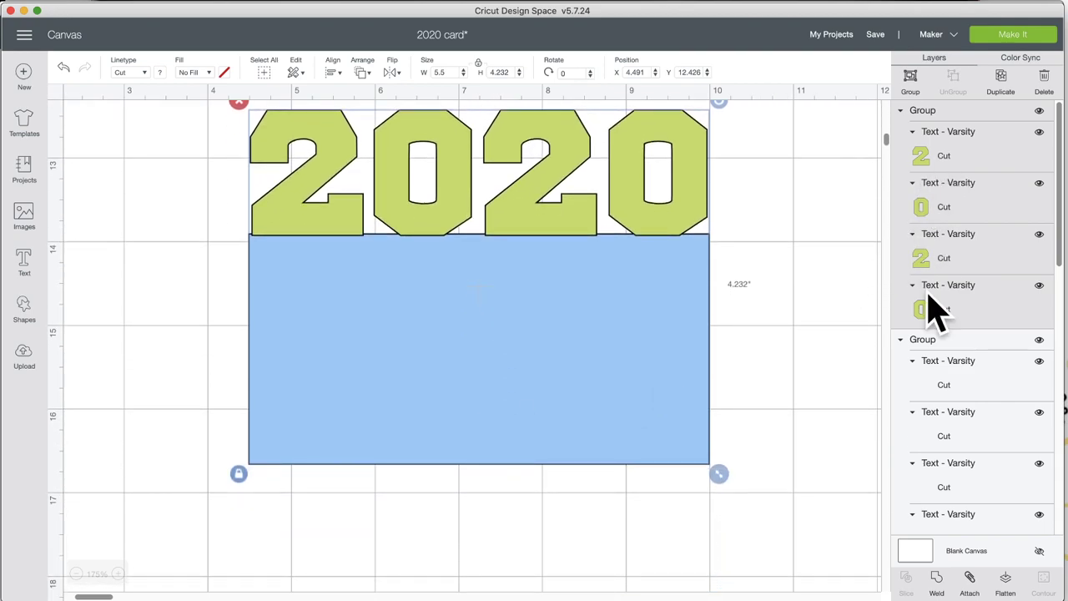
left_click(937, 579)
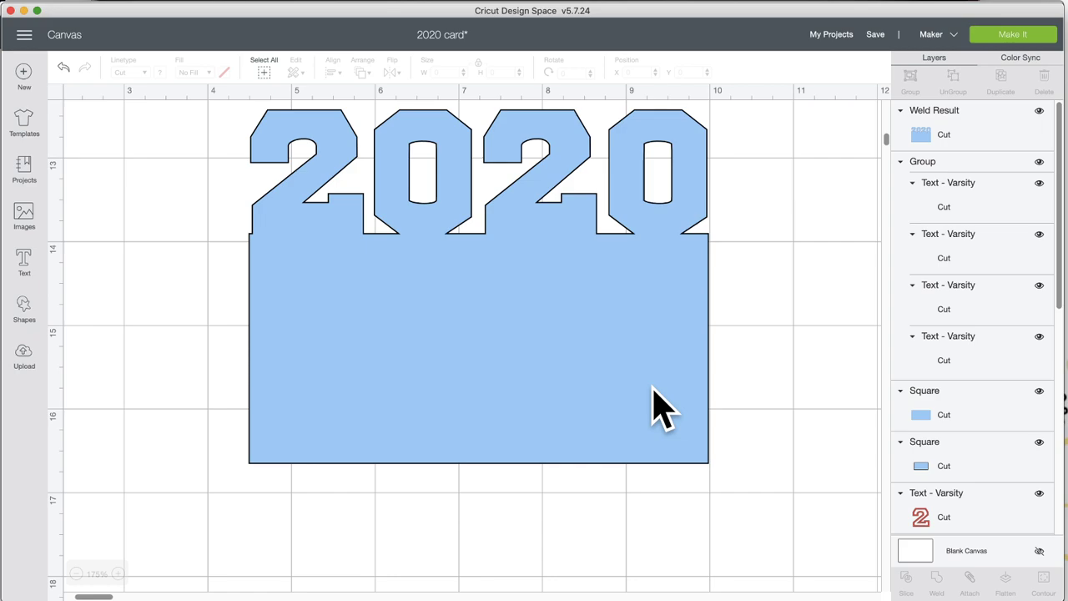
Move the welded card and the blue outline 2020 group together, placing the outline at about X 6.756, Y 11.804, and recolour it brighter blue.
scroll(655, 409, "right", 10)
scroll(643, 409, "up", 2)
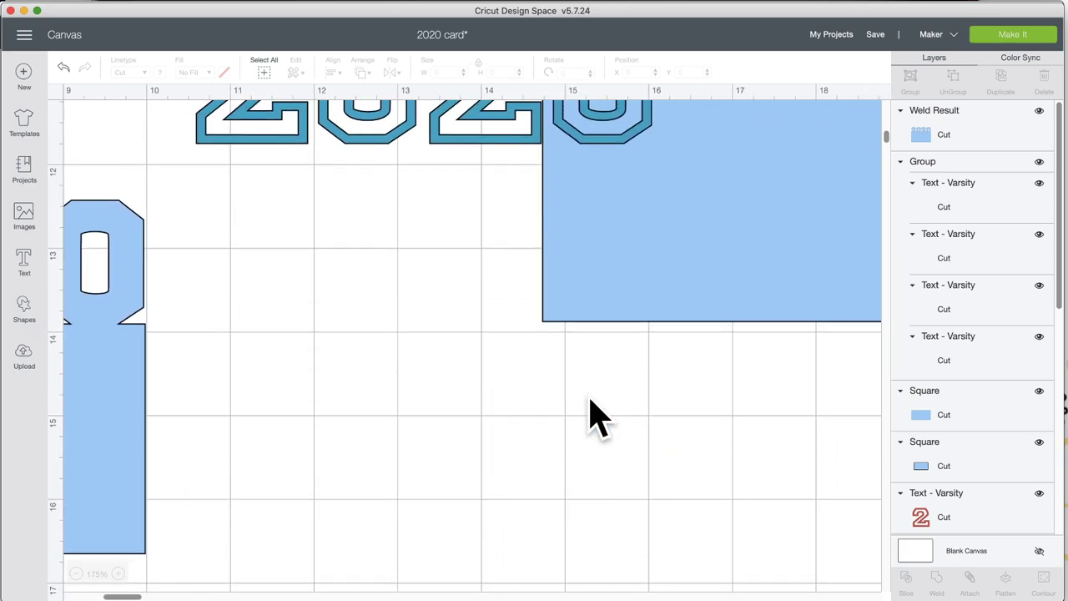
left_click(75, 573)
left_click(76, 573)
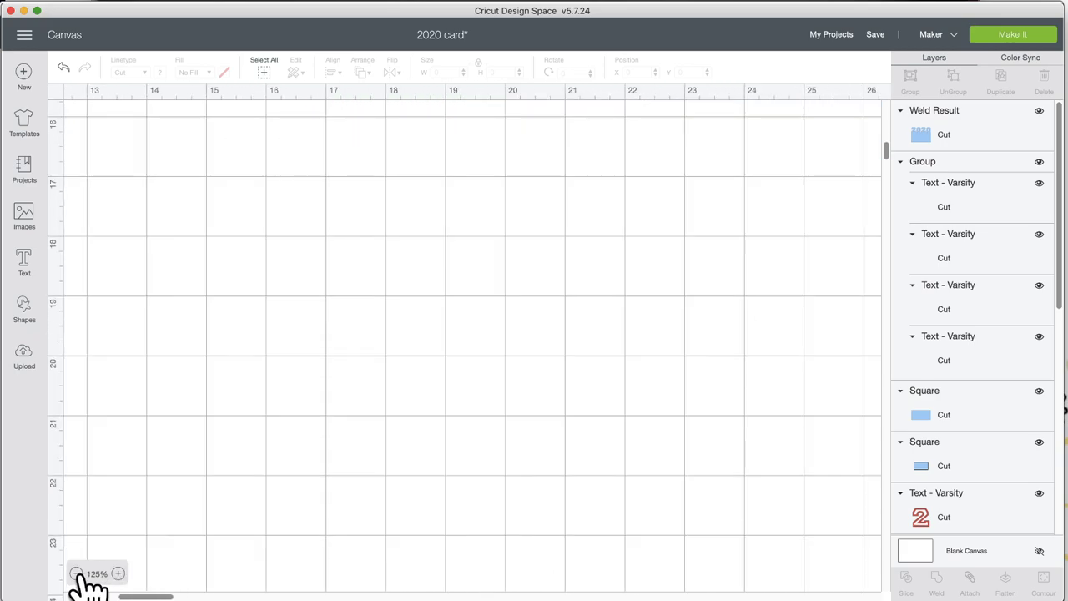
scroll(226, 477, "down", 3)
scroll(238, 476, "left", 5)
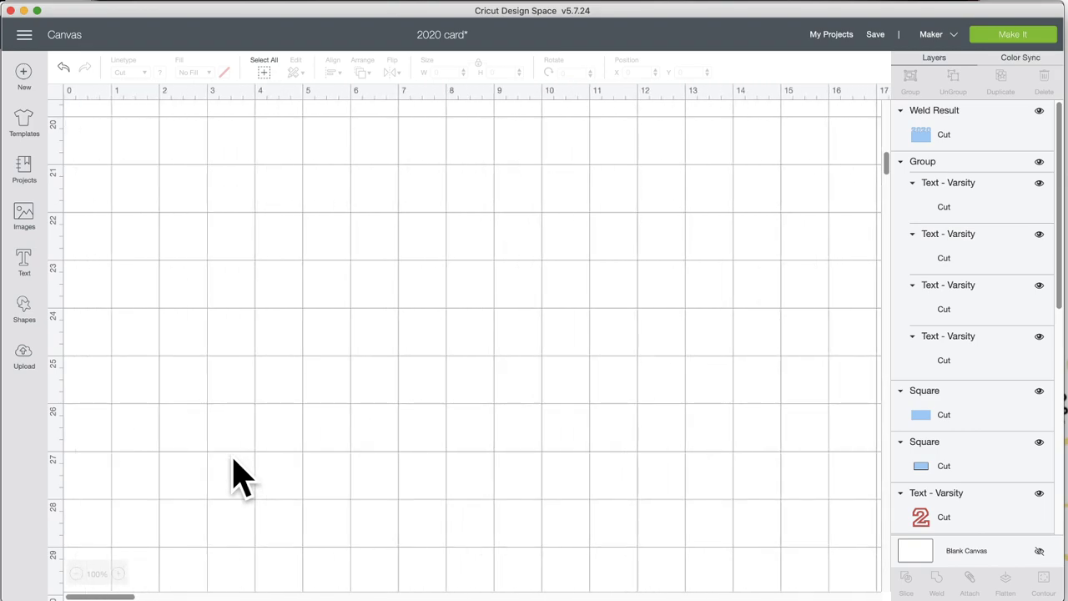
scroll(350, 388, "up", 10)
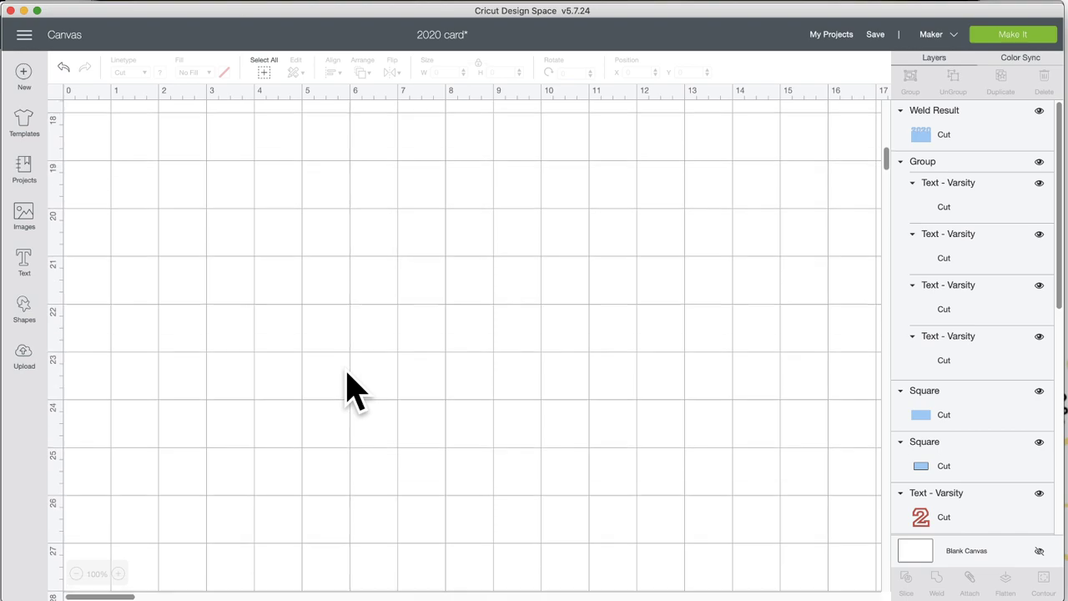
scroll(351, 388, "right", 5)
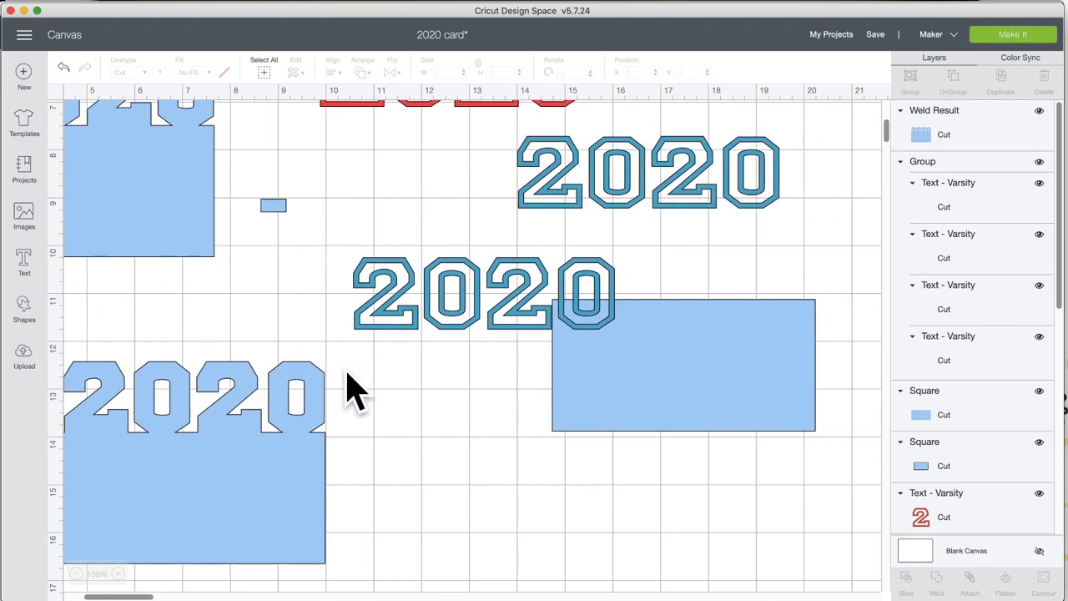
left_click(309, 484)
left_click_drag(309, 484, 364, 482)
left_click_drag(488, 305, 303, 371)
left_click(160, 71)
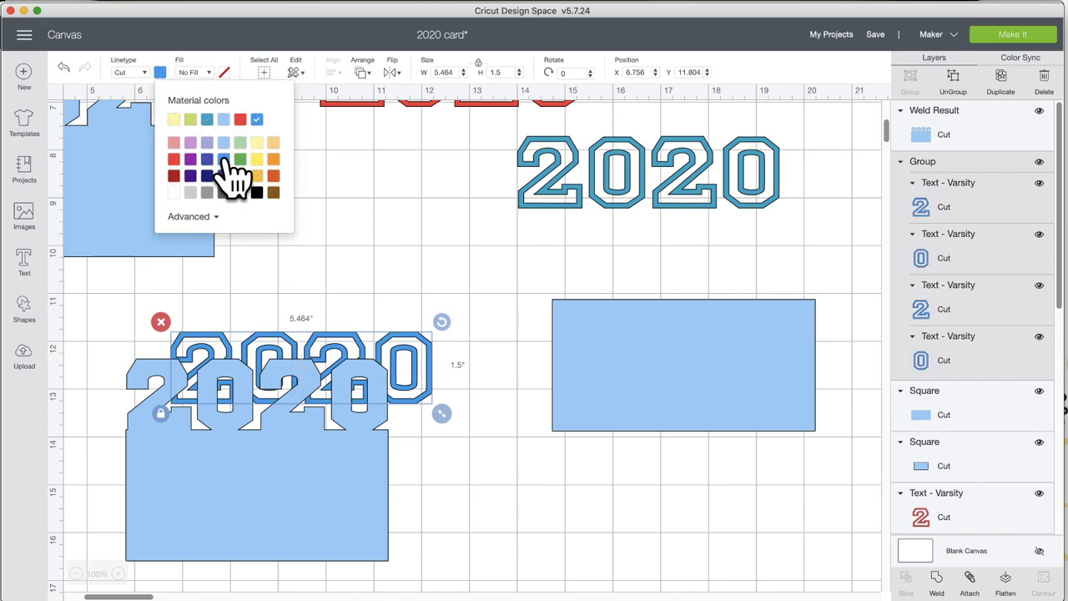
Bring the outline 2020 group to the front and position it over the welded digits at about X 5.853, Y 12.387.
left_click(363, 72)
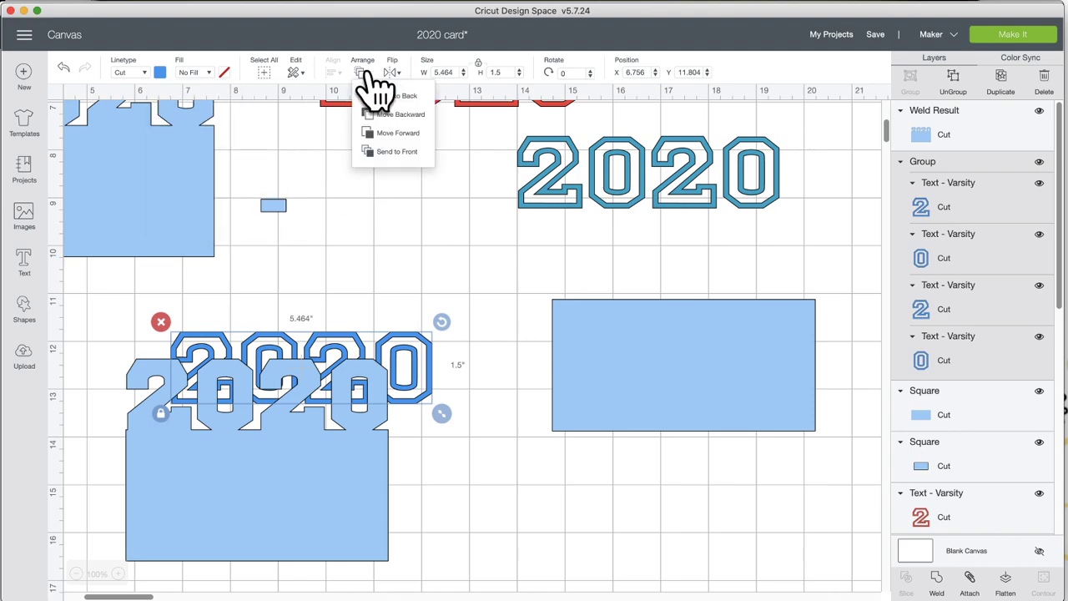
left_click(392, 152)
left_click_drag(417, 341, 371, 382)
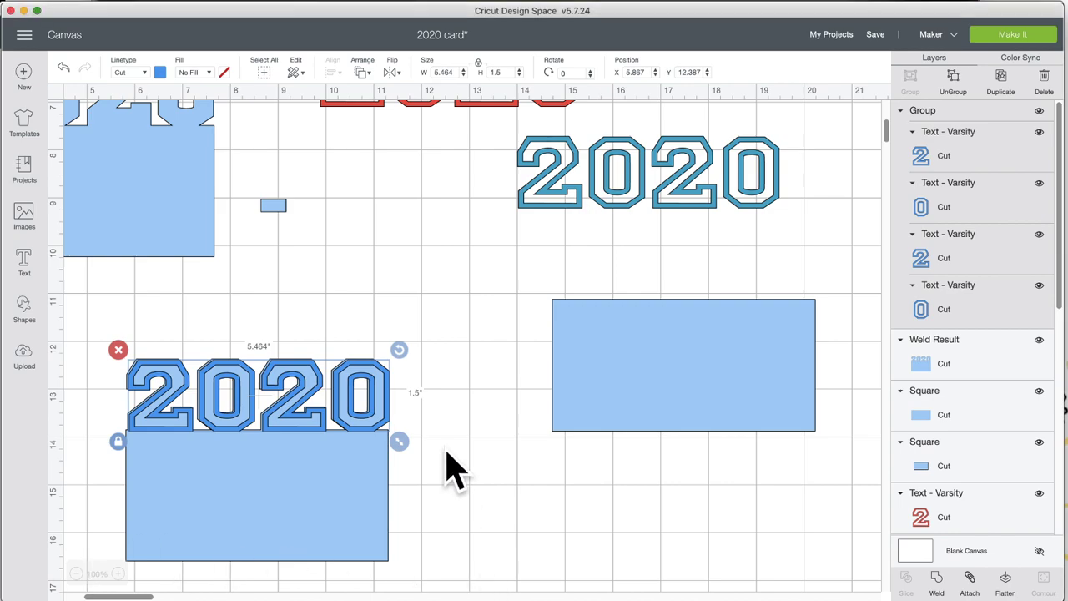
left_click_drag(274, 368, 273, 368)
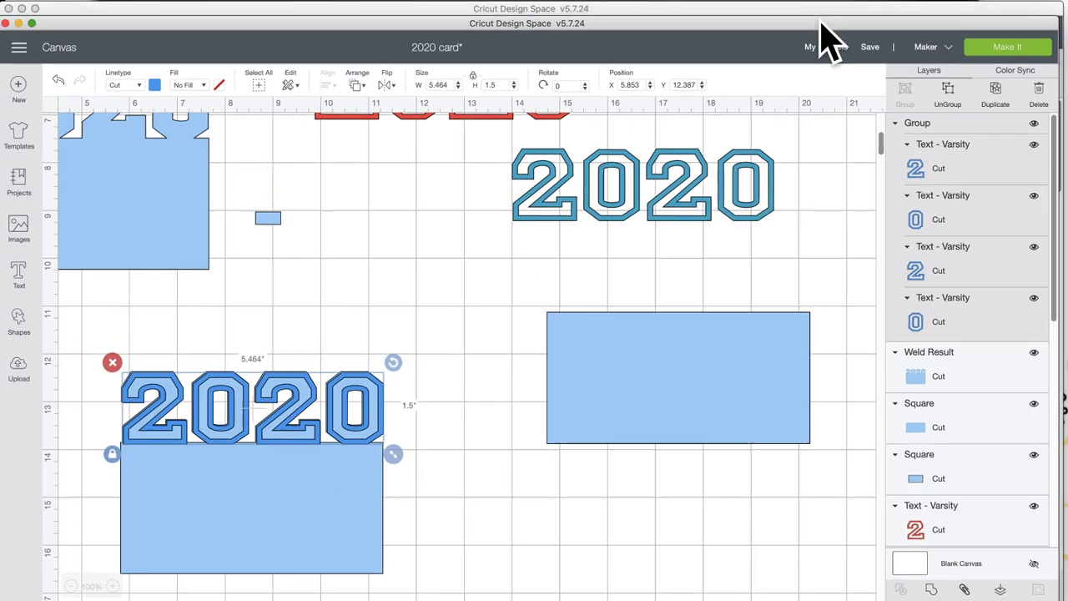
Examine the reference photo of a finished name-shaped card, and return to the 2020 card in Cricut Design Space.
left_click_drag(820, 23, 813, 57)
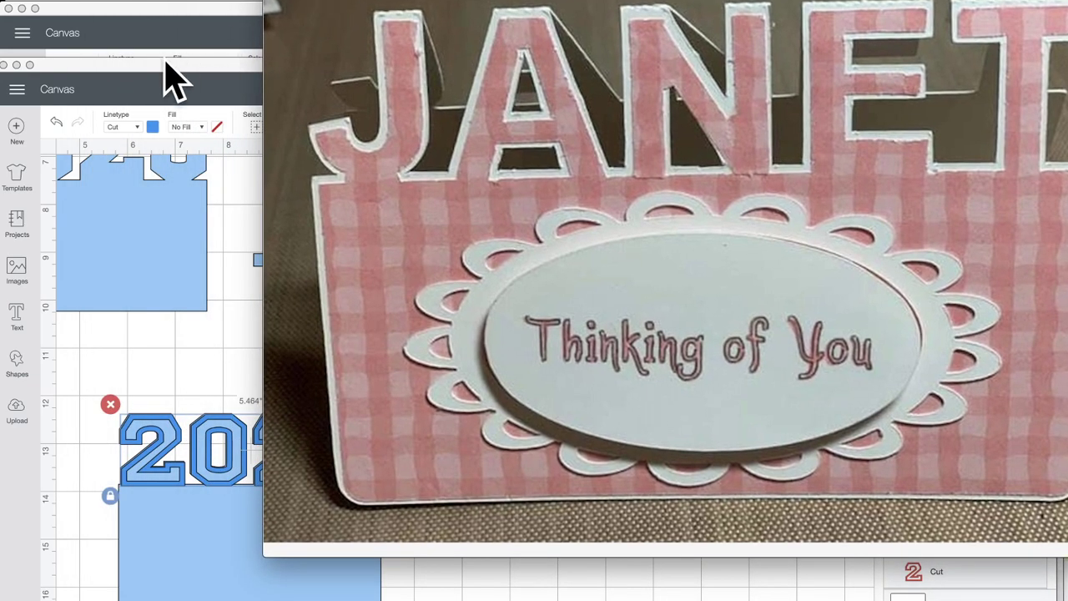
left_click(167, 73)
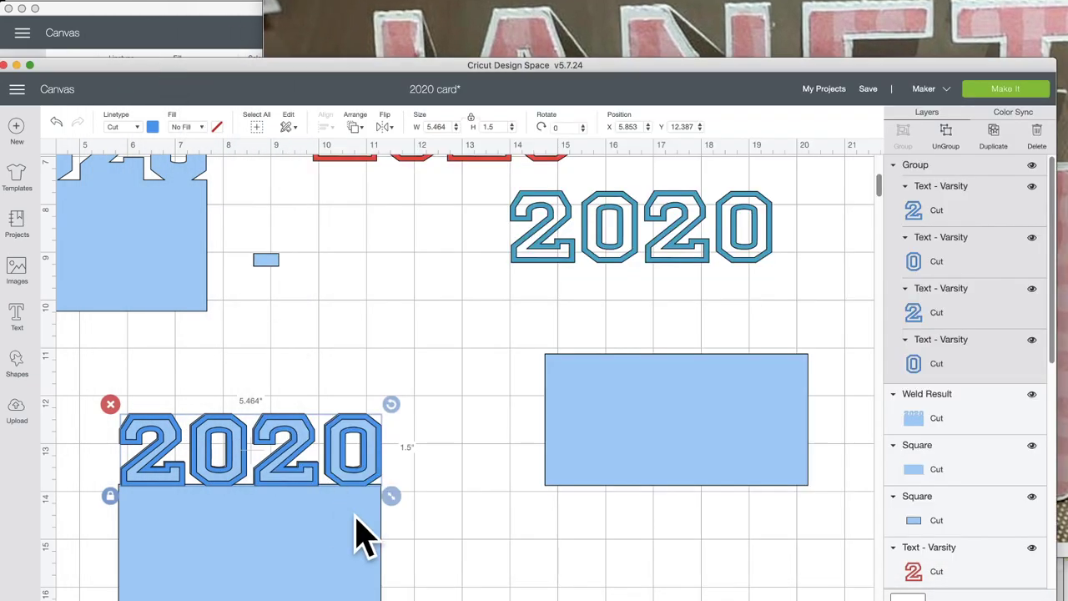
scroll(360, 535, "down", 1)
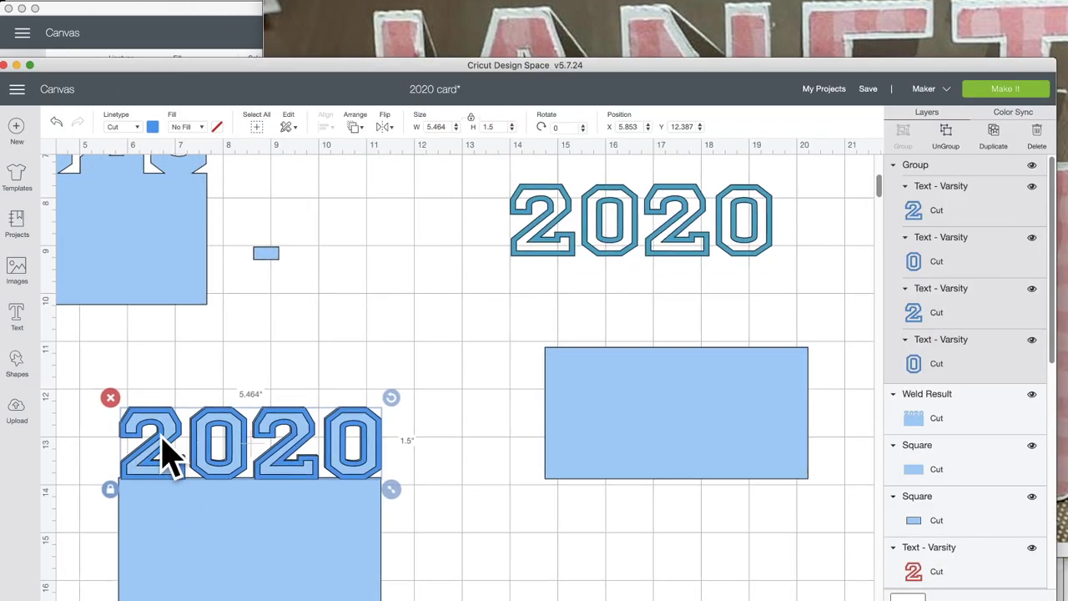
scroll(214, 508, "up", 1)
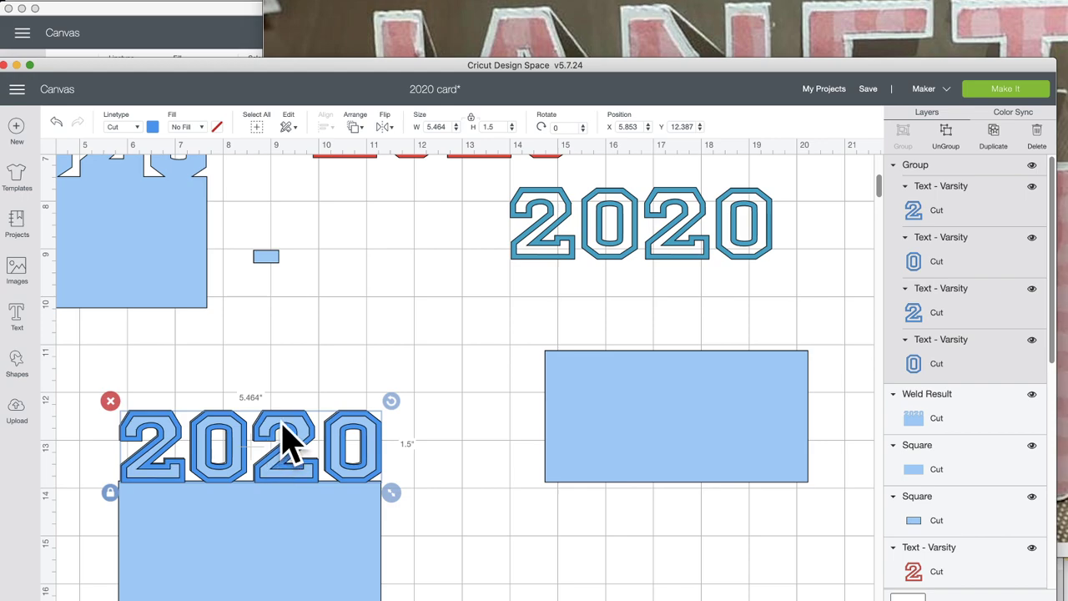
left_click(295, 387)
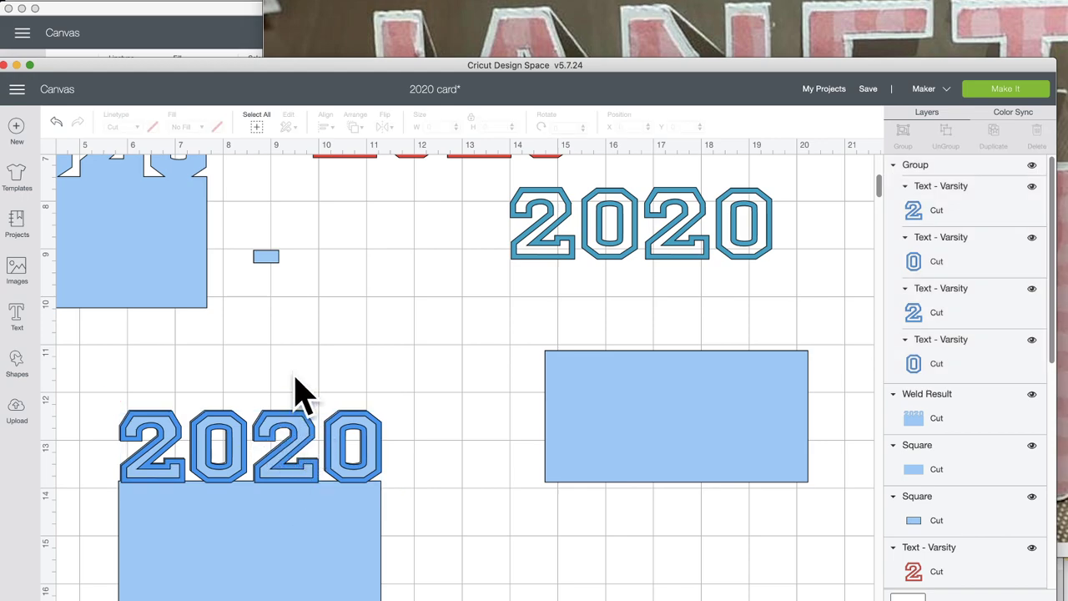
Move the outline 2020 group off the welded card and back over its digits at about X 5.839, Y 12.373.
left_click(298, 429)
left_click_drag(294, 417, 772, 496)
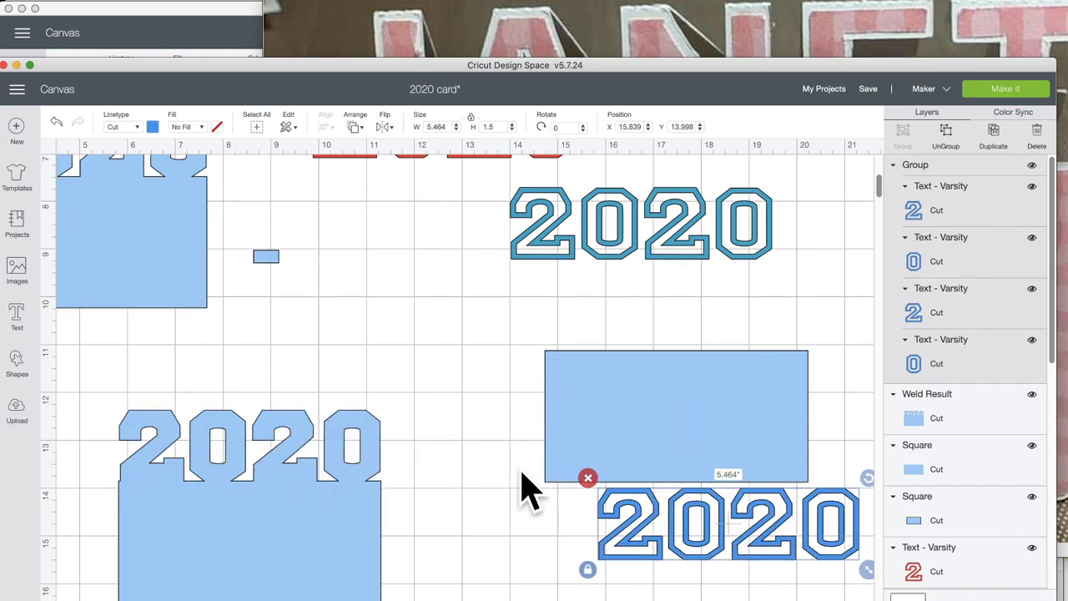
left_click_drag(684, 512, 208, 435)
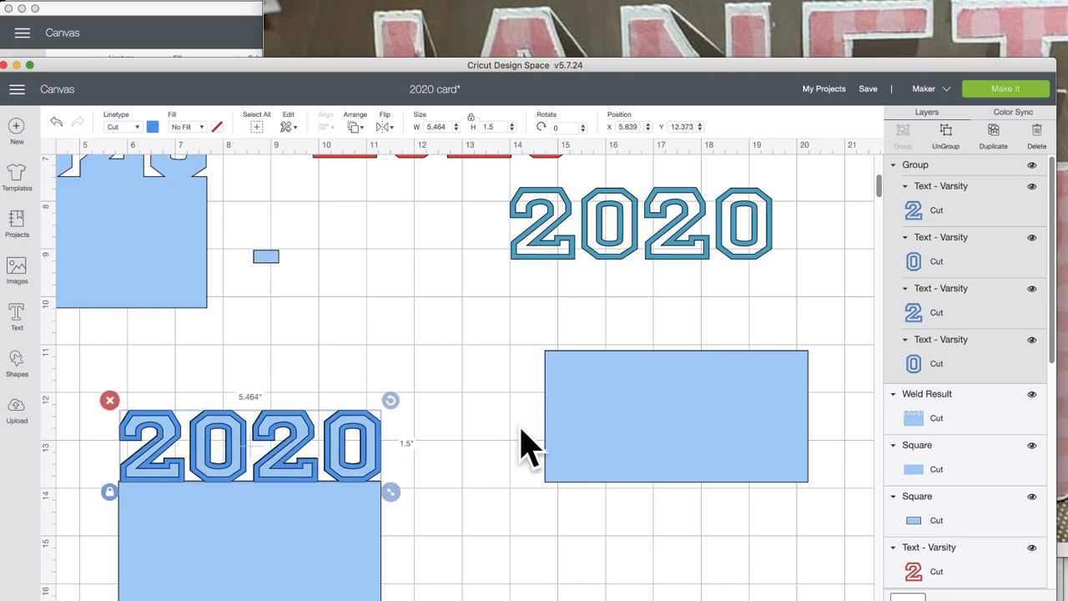
Duplicate the welded 2020 card together with its bright blue outline group.
left_click_drag(269, 339, 393, 548)
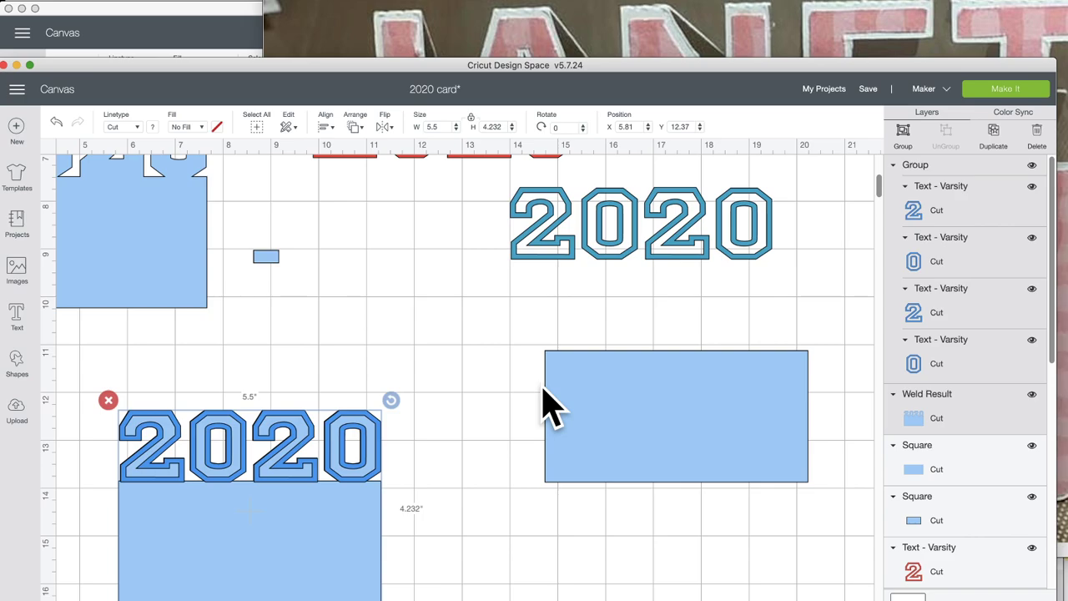
left_click(992, 136)
Delete the two older welded 2020 cards, the upright one and its upside-down counterpart.
scroll(288, 358, "up", 10)
scroll(288, 359, "left", 5)
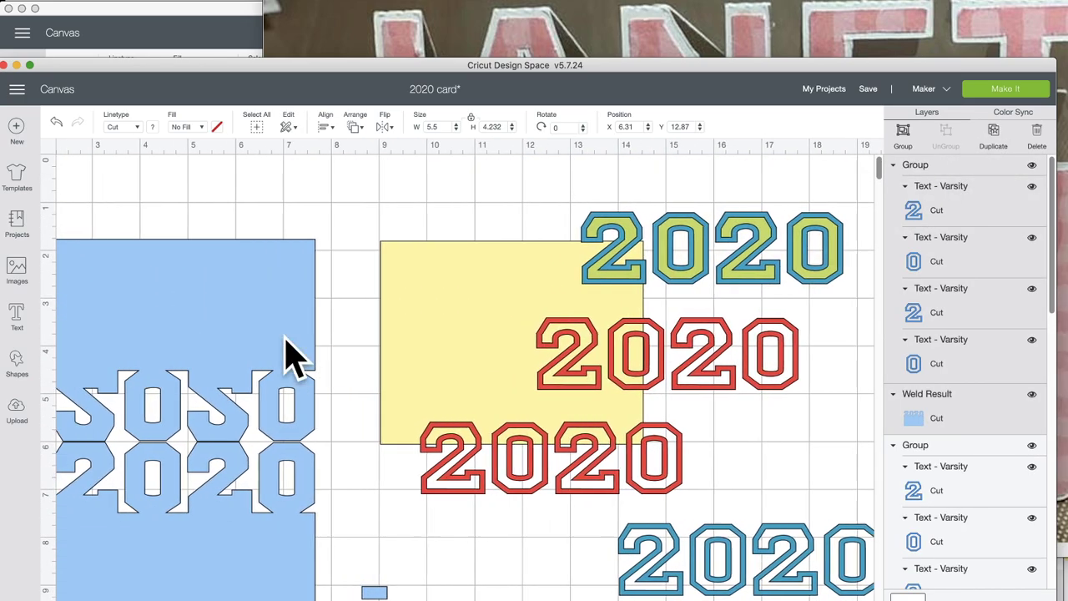
left_click_drag(308, 379, 250, 281)
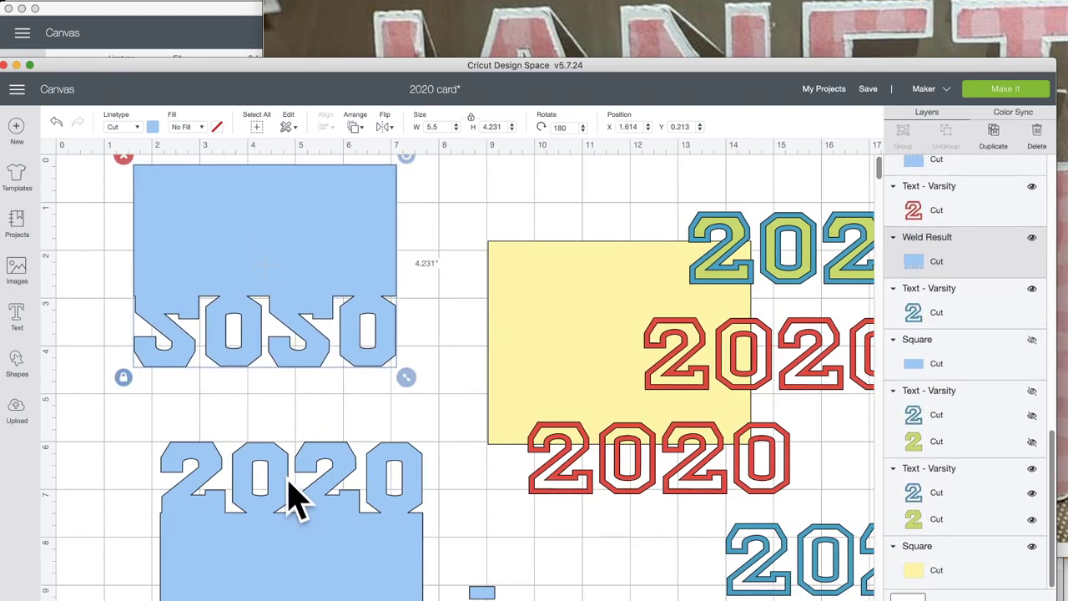
left_click_drag(291, 493, 259, 409)
left_click(113, 342)
left_click_drag(185, 232, 210, 338)
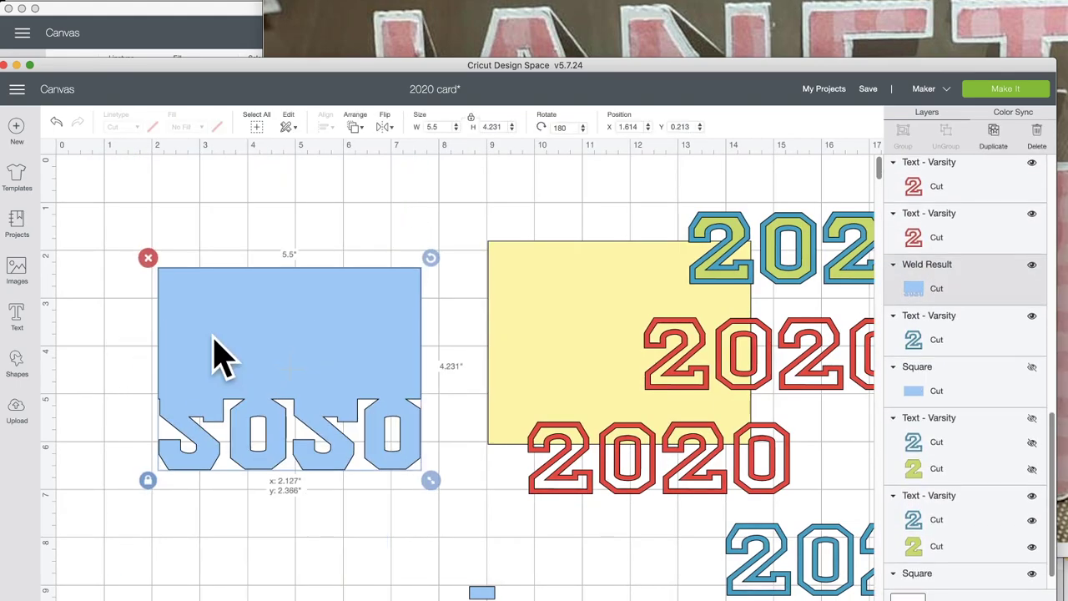
left_click(148, 258)
Move the teal outline 2020 text to about X 13.783, Y 9.324 and hide its layer.
scroll(429, 371, "right", 5)
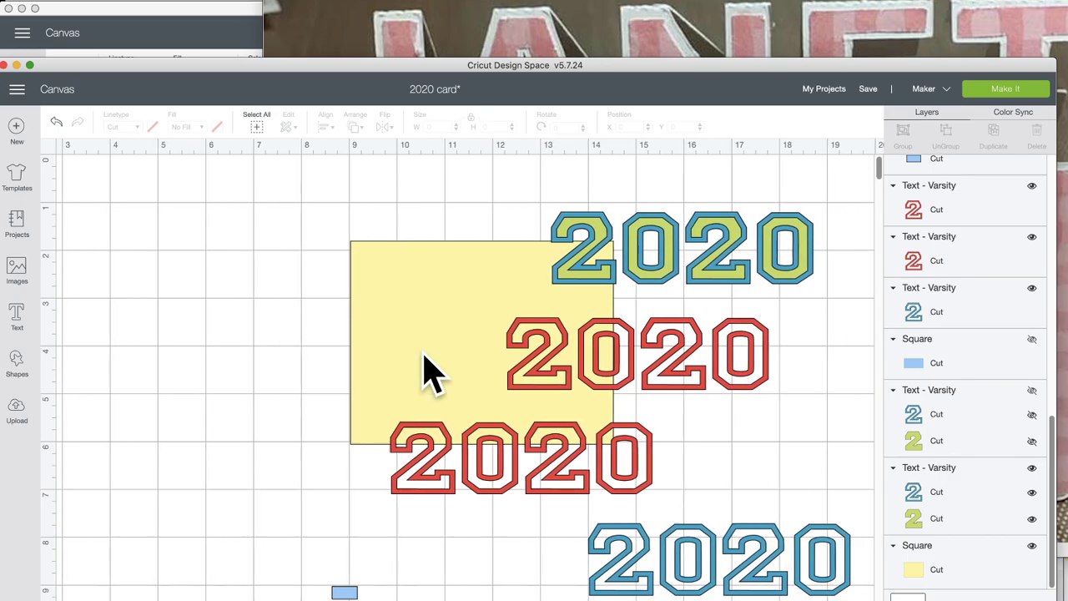
scroll(393, 441, "right", 1)
scroll(393, 446, "down", 10)
scroll(398, 446, "left", 2)
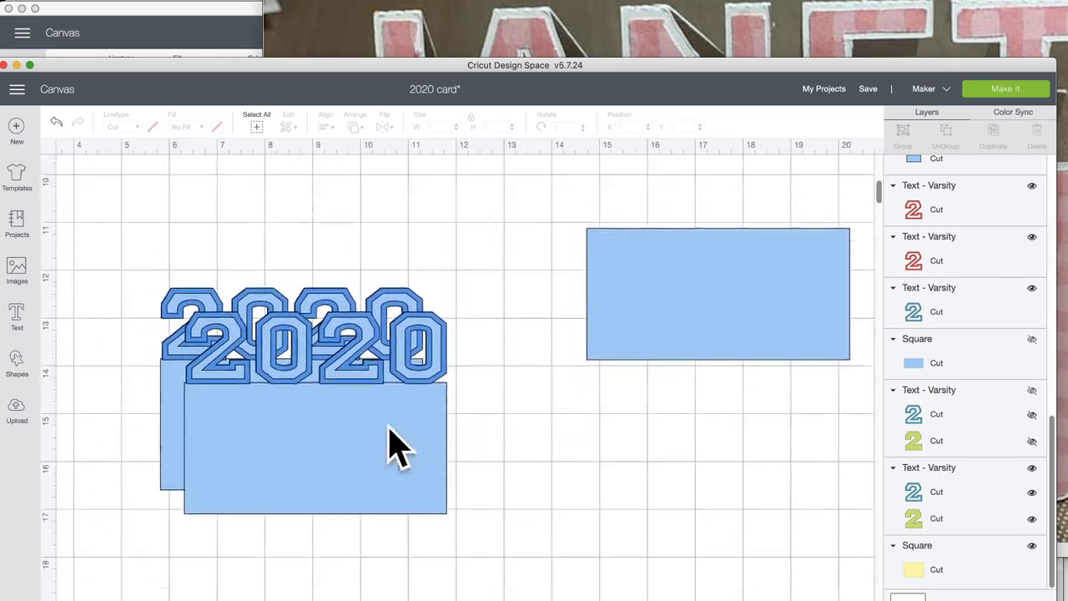
scroll(401, 447, "up", 3)
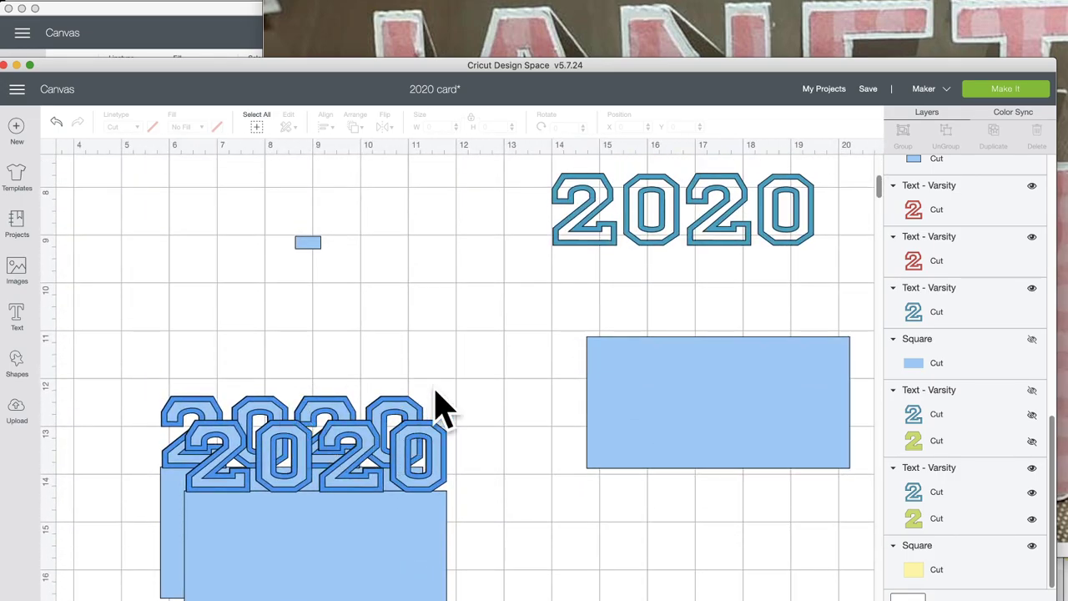
scroll(435, 391, "up", 5)
scroll(435, 391, "down", 3)
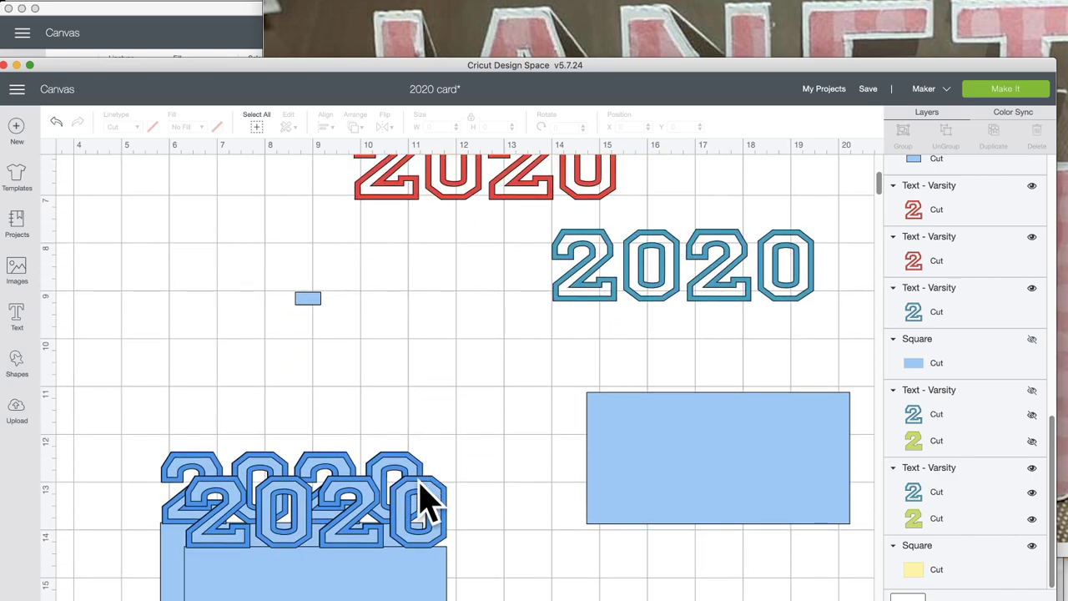
scroll(488, 438, "up", 1)
left_click_drag(606, 305, 603, 359)
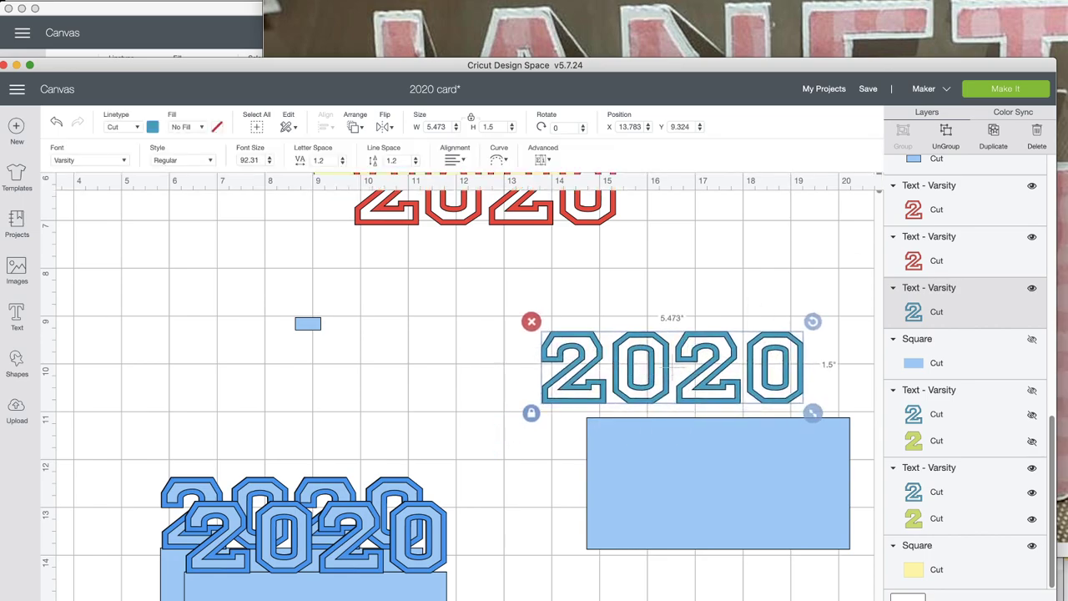
left_click(1032, 288)
Delete the visible teal-and-lime 2020 text, both red outline 2020 texts and the small blue rectangle.
scroll(676, 362, "up", 10)
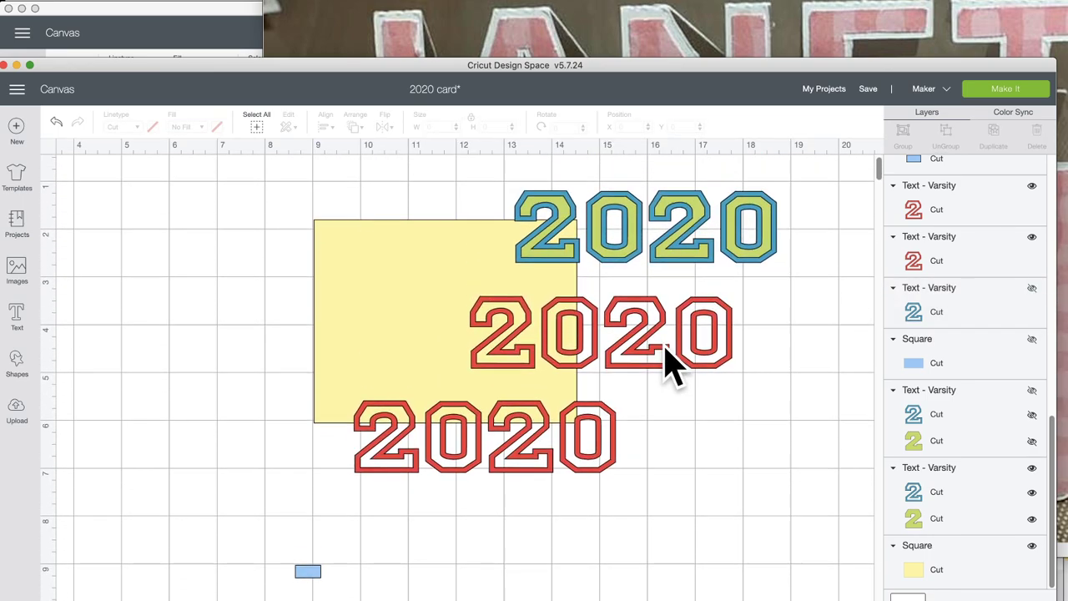
left_click(699, 233)
left_click_drag(553, 233, 555, 287)
key("Delete")
left_click(543, 317)
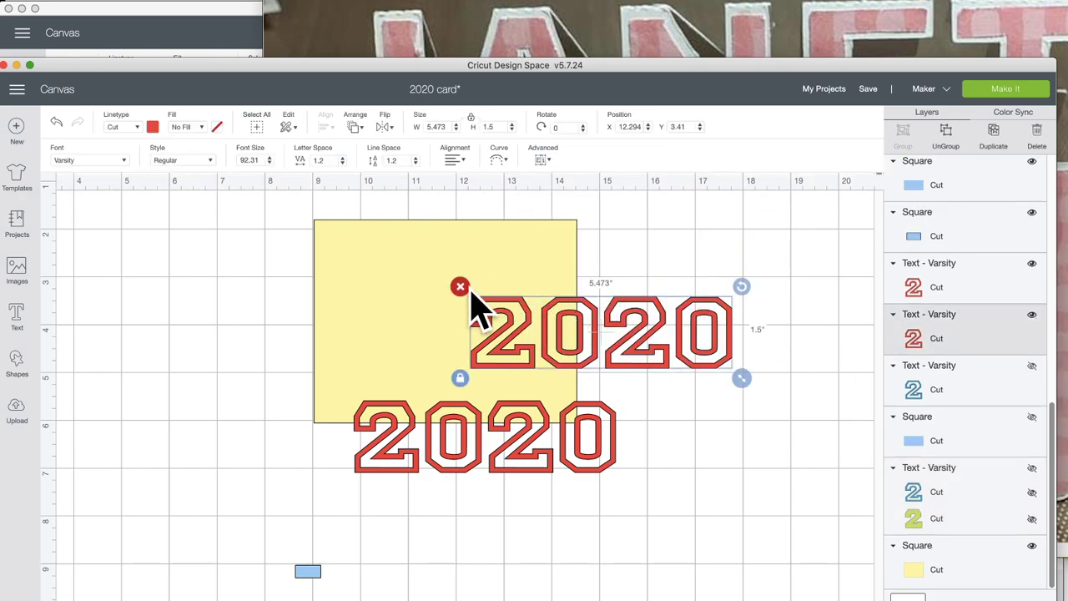
key("Delete")
left_click(524, 417)
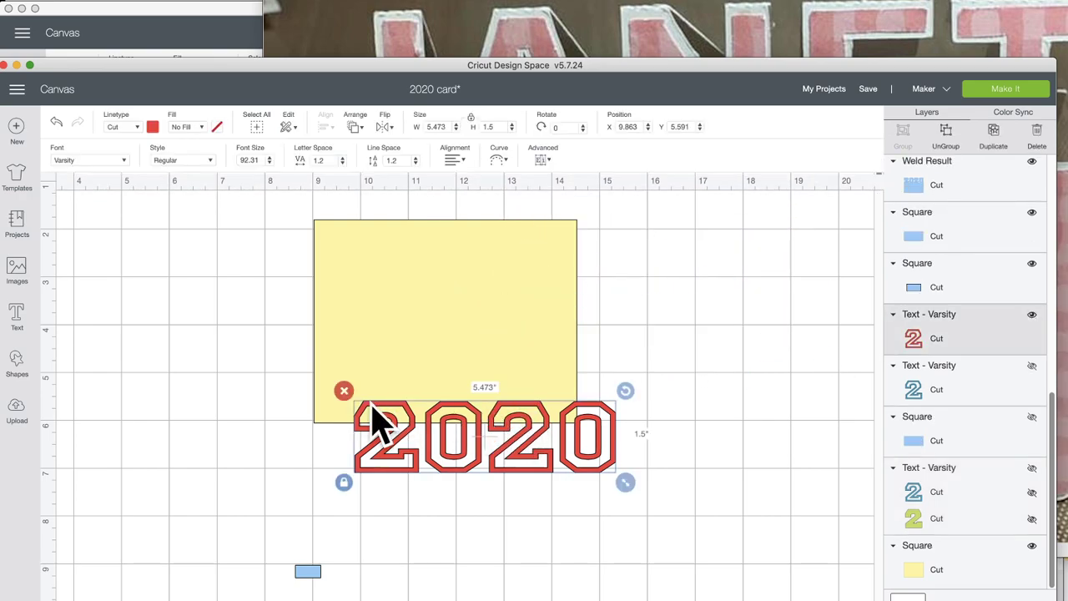
key("Delete")
left_click(307, 574)
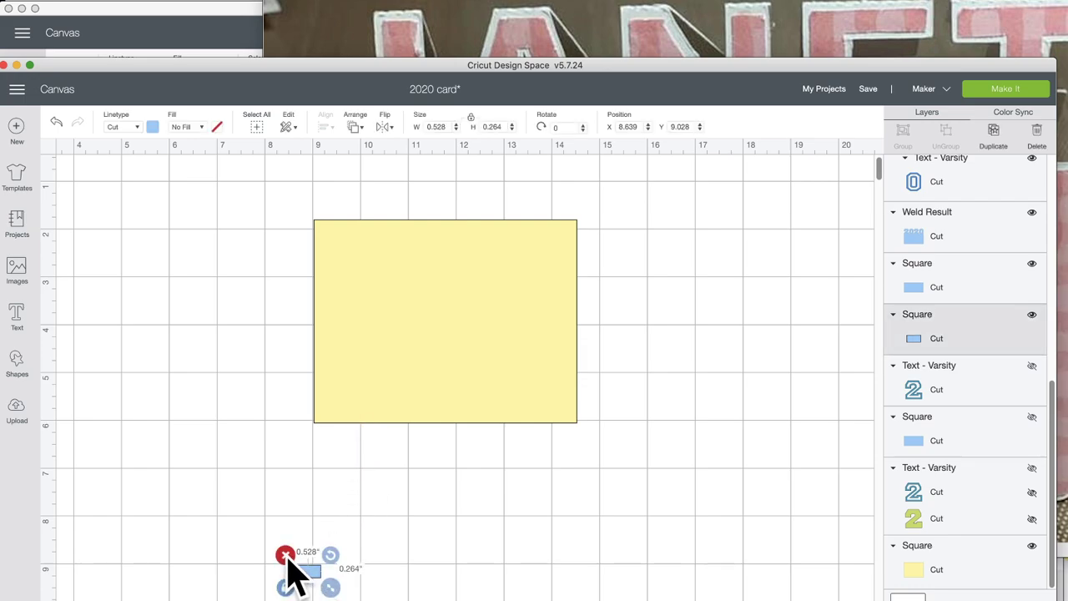
key("Delete")
Move both welded 2020 cards together with their outline groups to X 5.866, Y 8.412.
scroll(302, 576, "down", 6)
left_click_drag(495, 572, 255, 309)
scroll(258, 310, "up", 5)
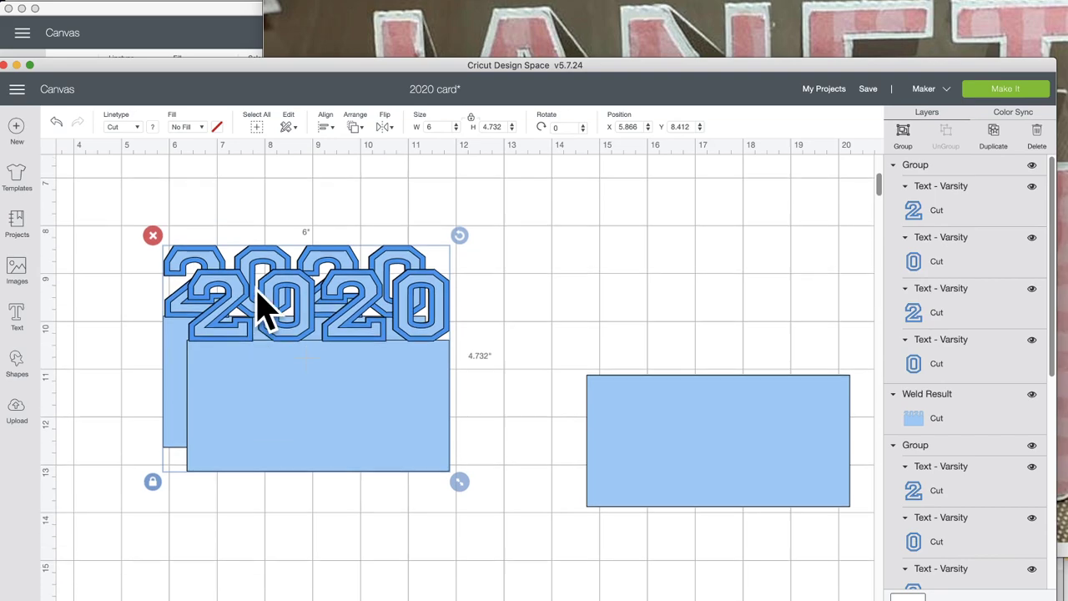
Move the yellow rectangle down to X 10.889, Y 7.972, then set the 5.5 by 2.75 inch blue rectangle aside and hide it.
left_click_drag(542, 280, 629, 569)
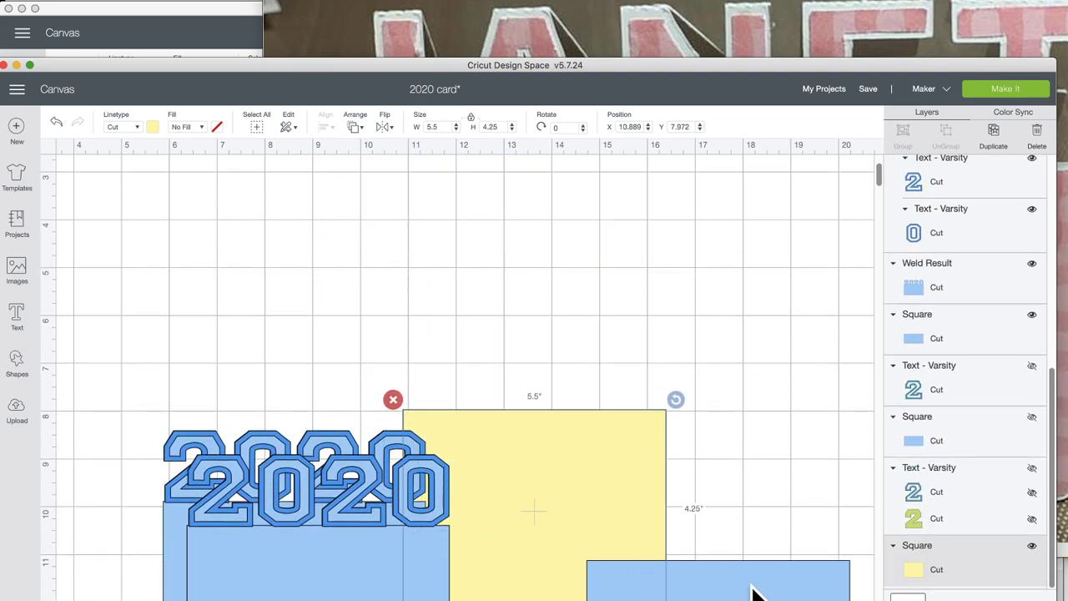
left_click_drag(768, 574, 861, 549)
left_click_drag(690, 548, 517, 286)
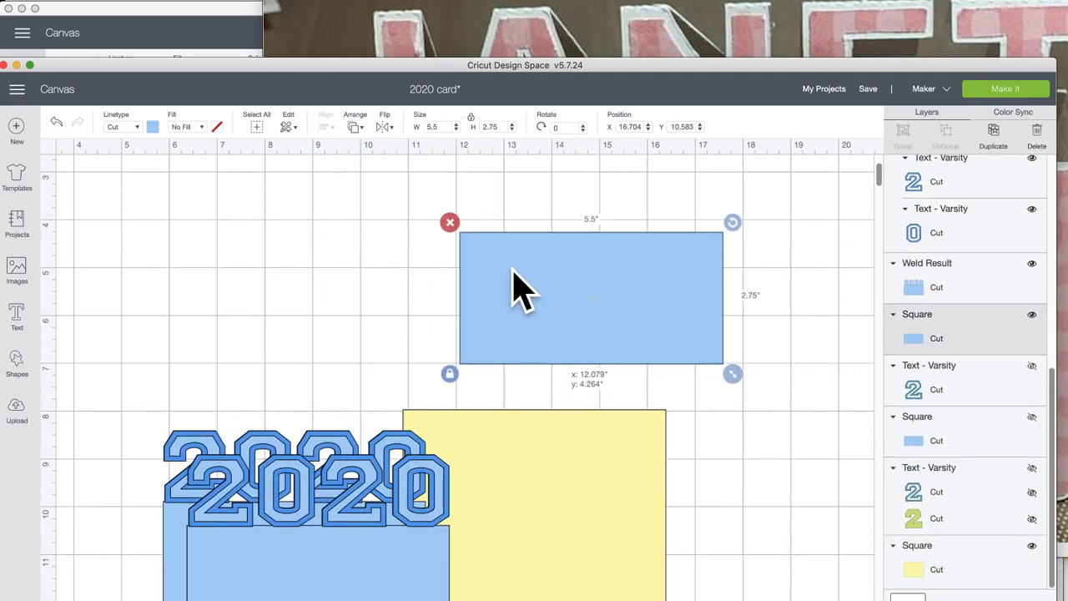
left_click(1032, 315)
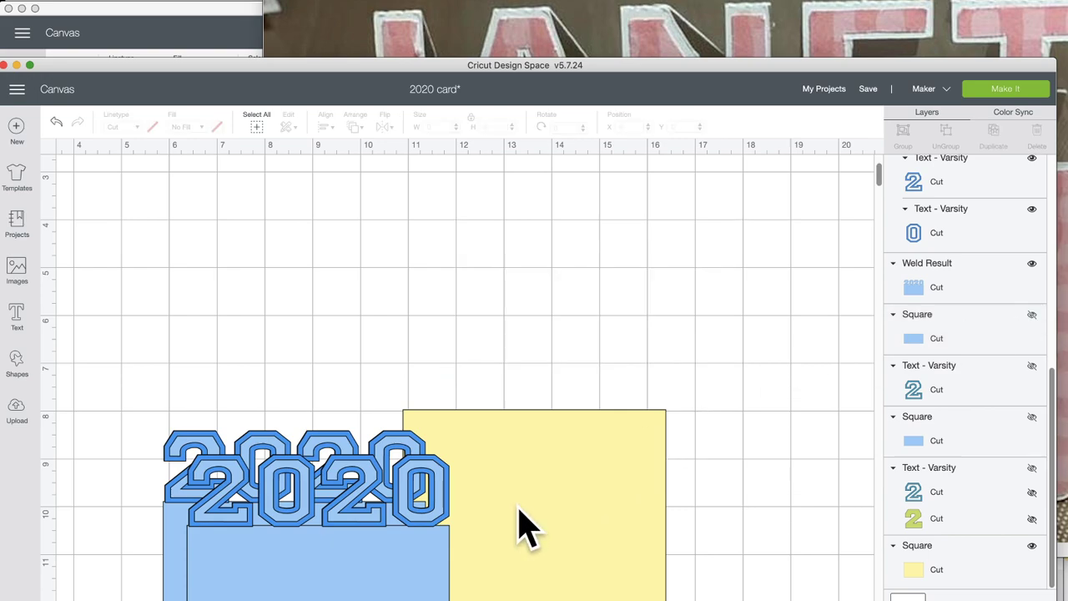
Move the yellow rectangle to X 12.806, Y 7.472 and lay the front welded 2020 card over it at X 12.81, Y 7.482.
left_click_drag(523, 517, 615, 496)
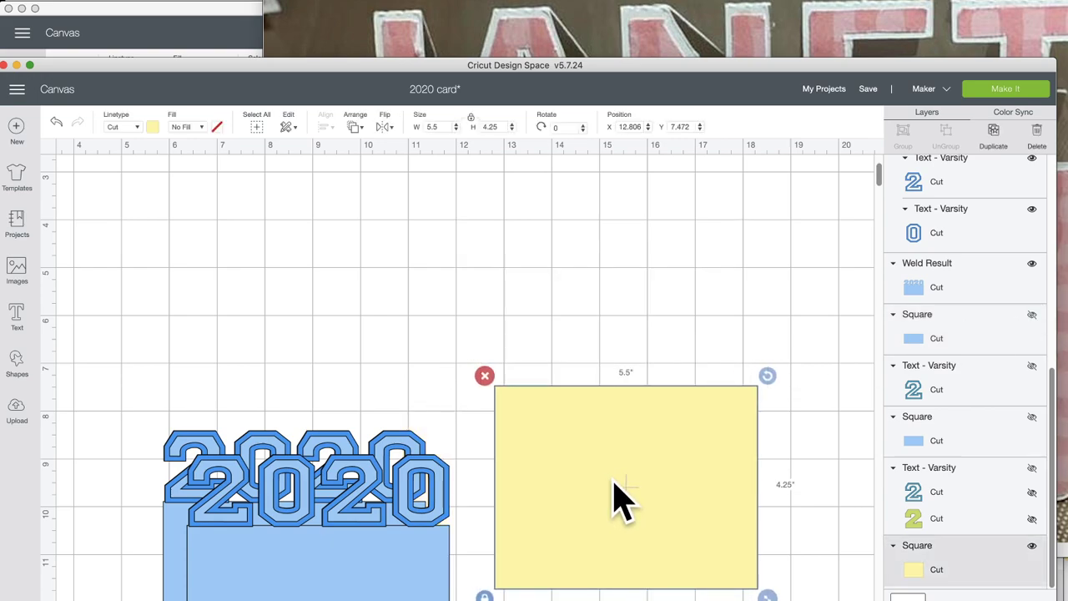
left_click(387, 533)
left_click_drag(393, 525, 681, 497)
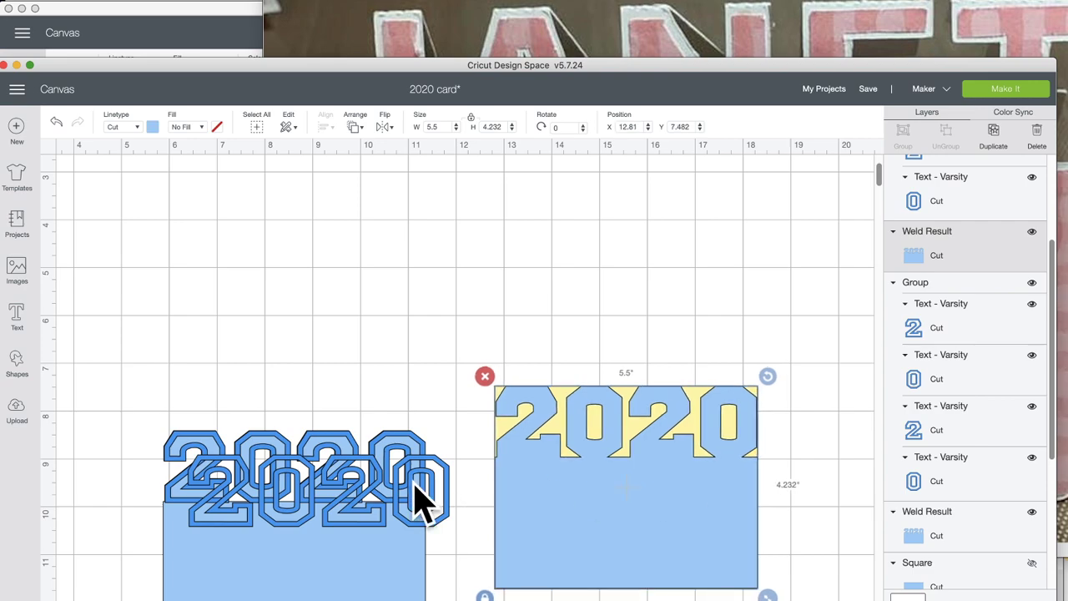
Move both bright blue outline 2020 groups clear of the welded cards and shift the card on the yellow rectangle downward.
left_click_drag(362, 496, 763, 309)
mouse_move(324, 442)
left_mouse_down()
mouse_move(375, 370)
mouse_move(676, 266)
mouse_move(79, 424)
mouse_move(319, 431)
mouse_move(333, 455)
left_mouse_up()
left_click_drag(563, 520, 553, 595)
left_click_drag(282, 347, 286, 410)
left_click_drag(286, 453, 871, 147)
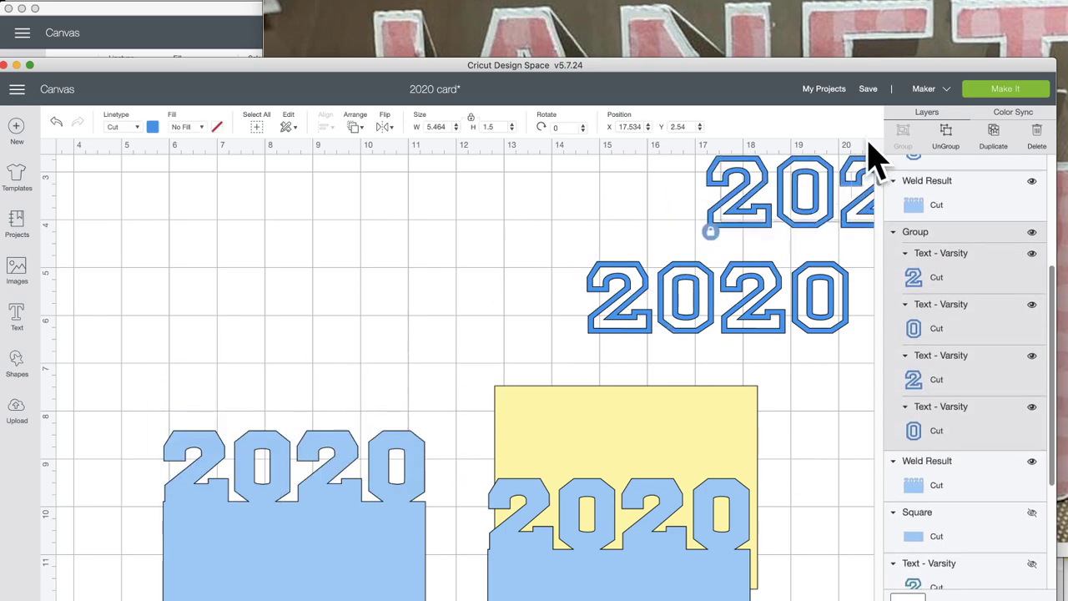
Flip the original welded 2020 card vertically and move it up to about X 5.644, Y 3.787.
left_click(319, 466)
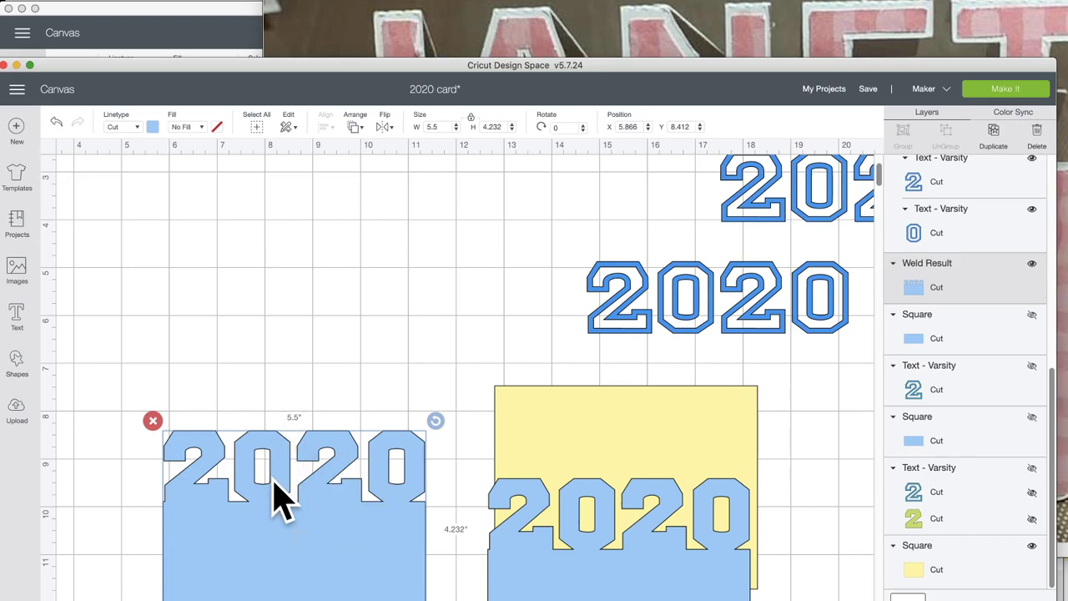
left_click(386, 128)
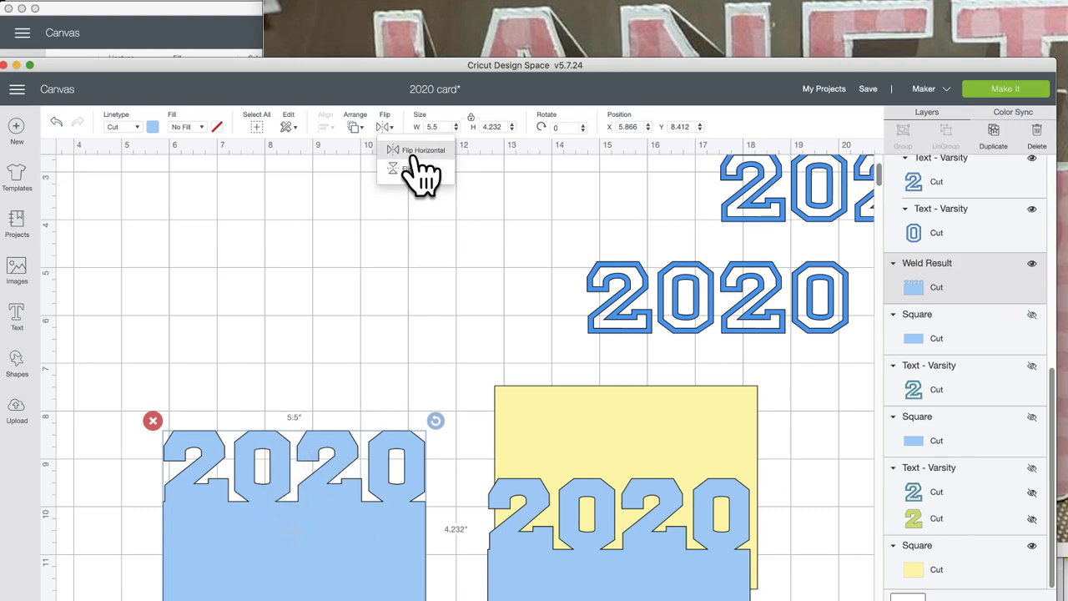
left_click(417, 168)
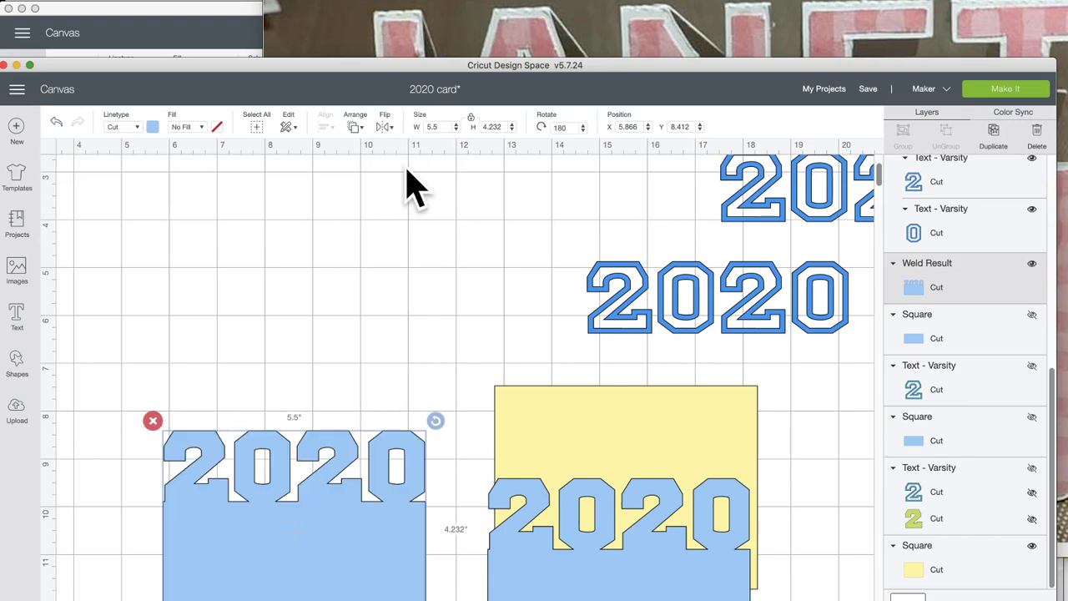
left_click_drag(317, 454, 310, 242)
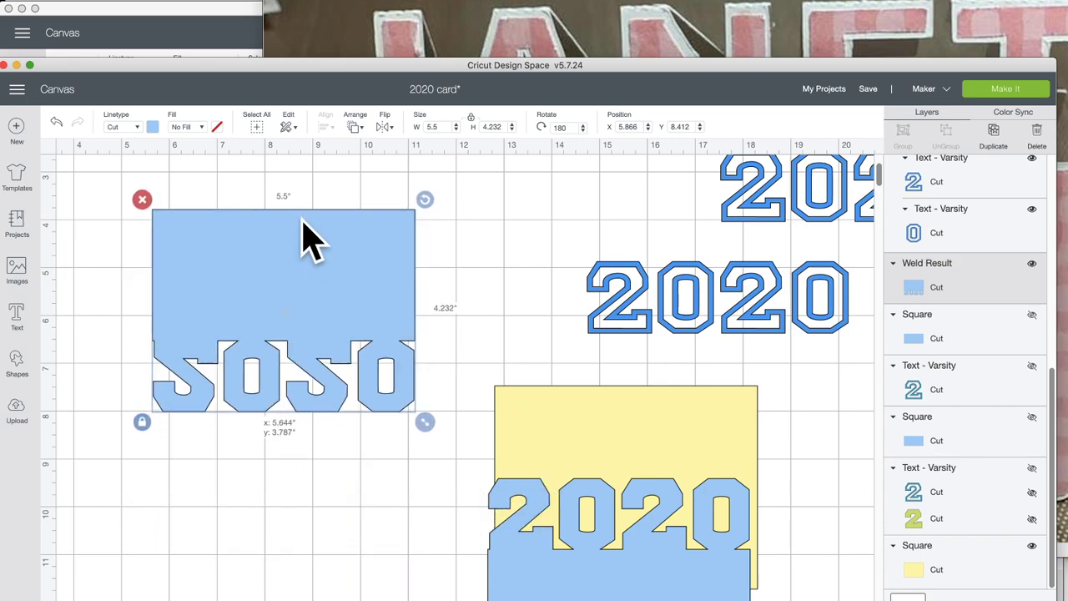
Move the upright card to X 5.671, Y 8.009 so its digits meet the flipped ones, and the yellow rectangle to X 12.653, Y 7.889.
left_click_drag(604, 574, 286, 512)
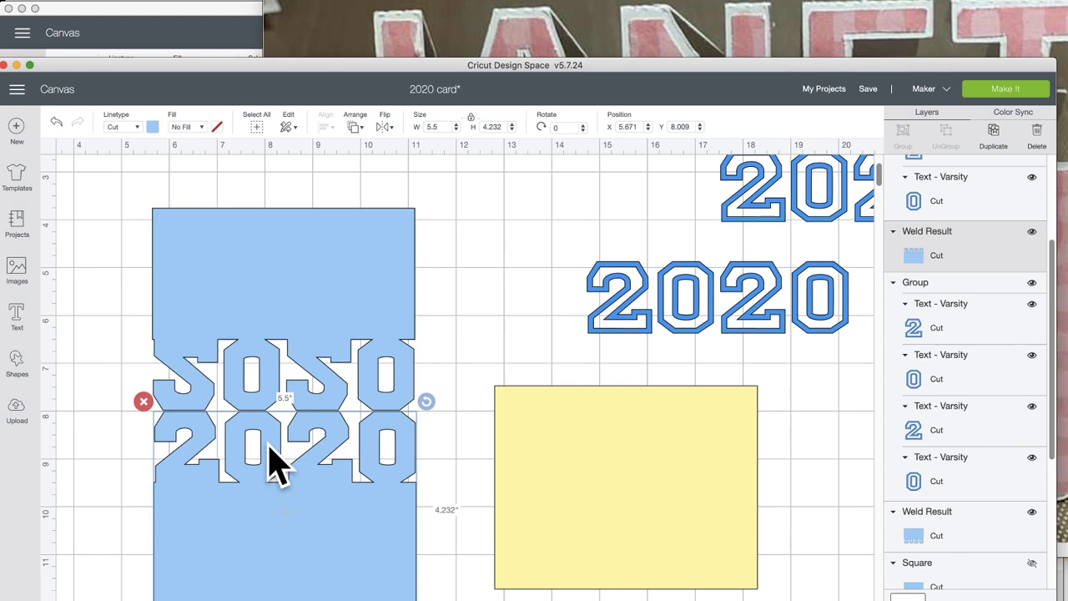
left_click_drag(549, 442, 760, 484)
left_click_drag(591, 464, 577, 489)
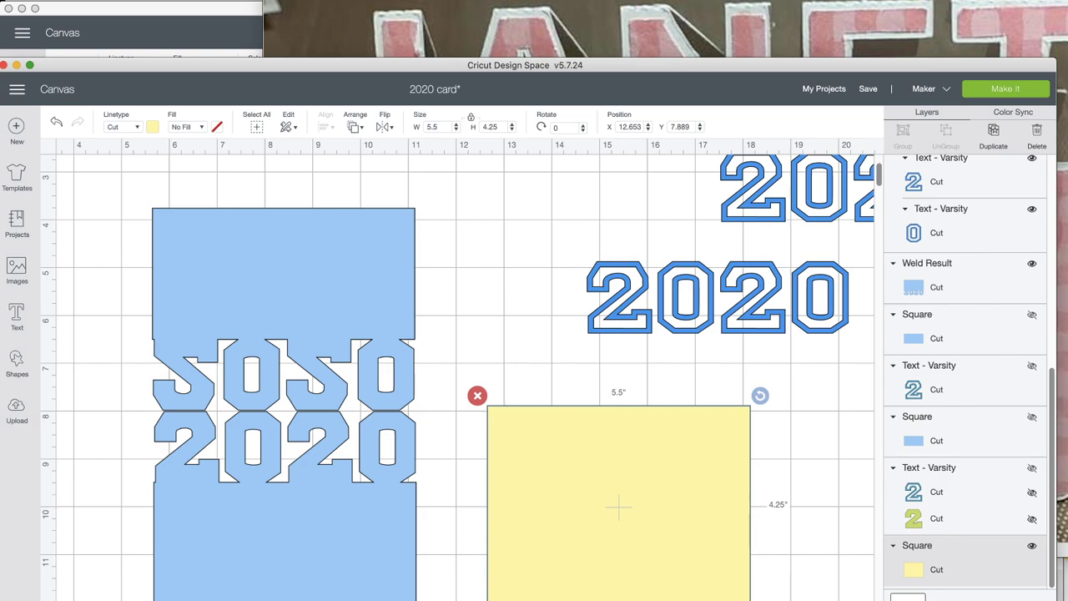
Align the upright and flipped welded 2020 cards to their left edges.
key("super+minus")
key("super+plus")
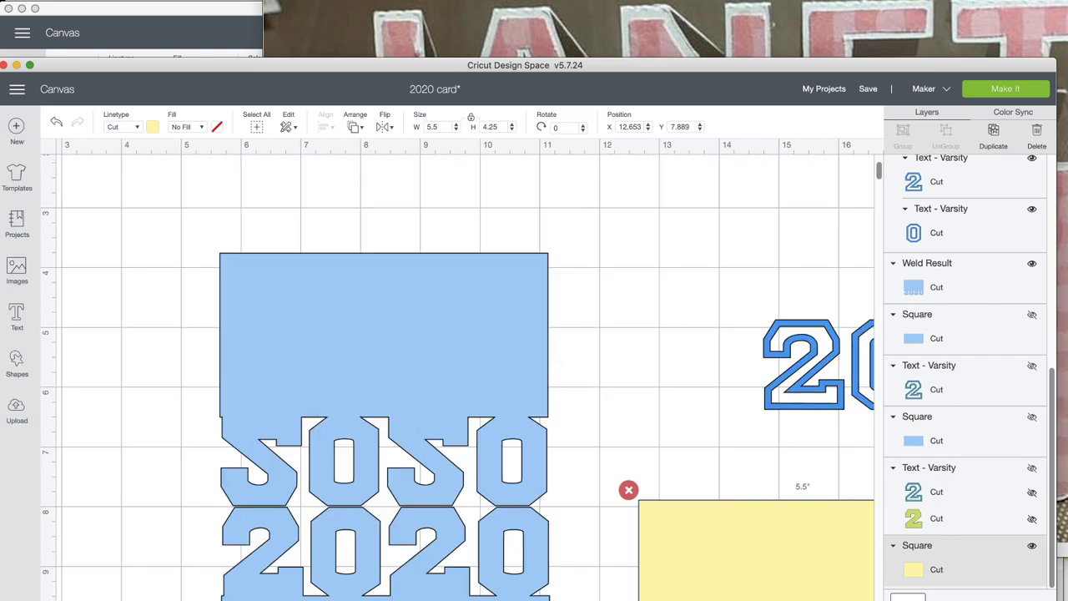
scroll(169, 594, "down", 8)
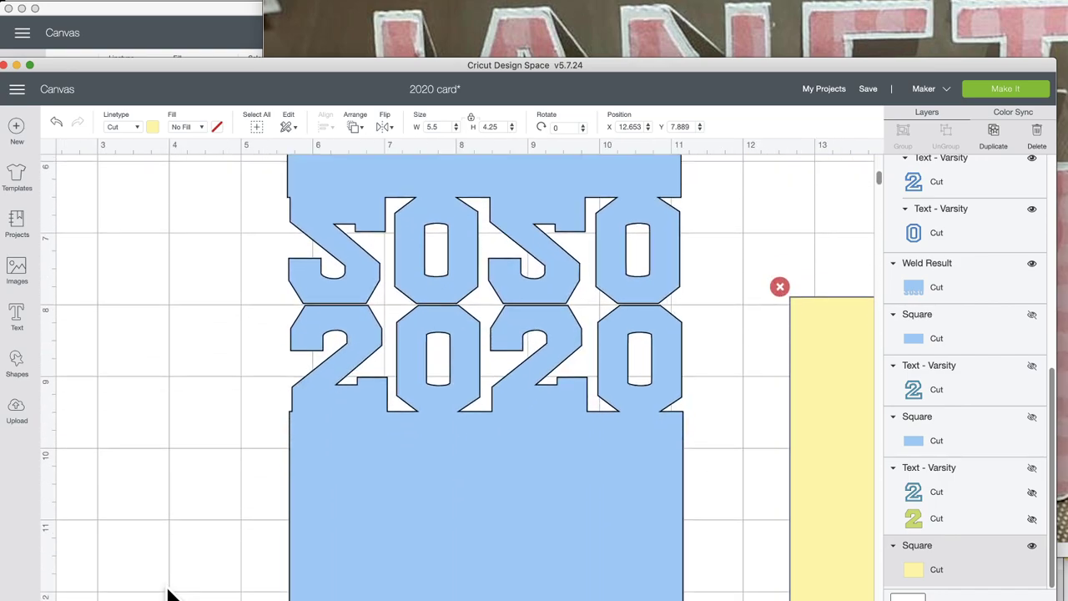
left_click(400, 543)
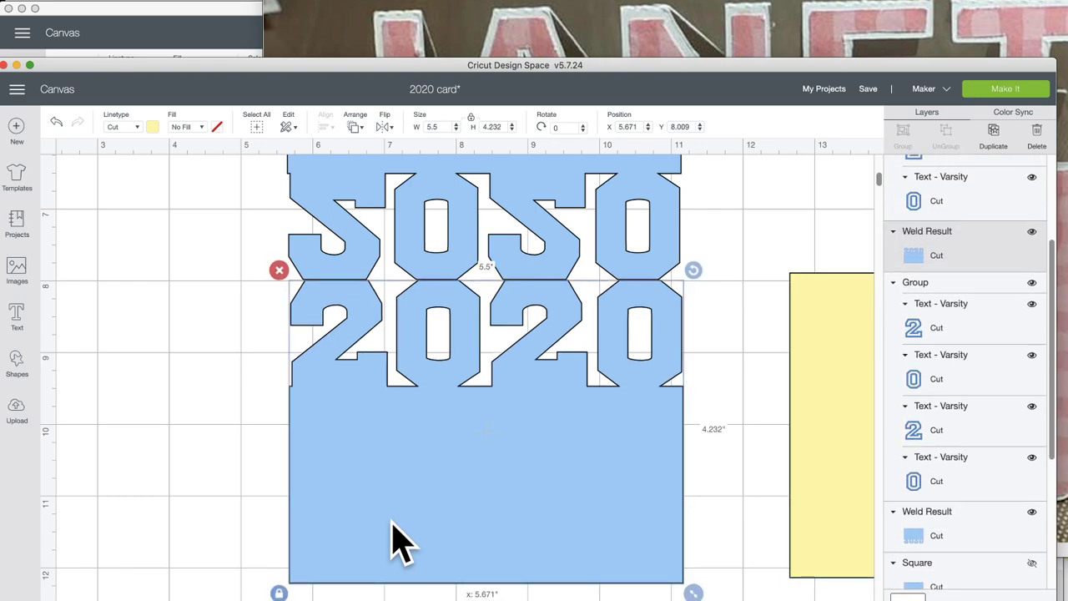
left_click(203, 486)
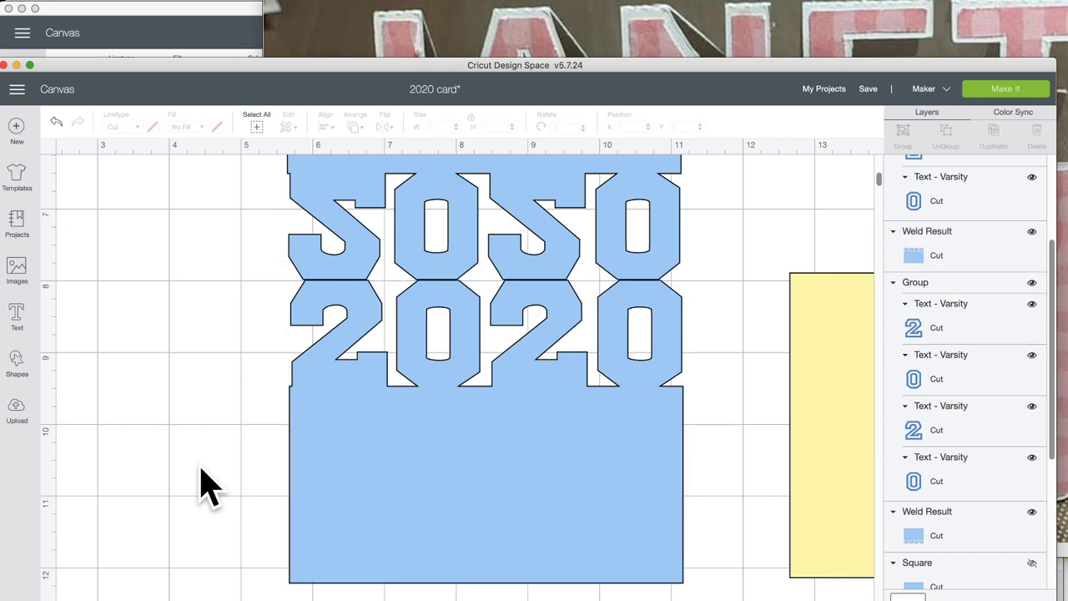
scroll(215, 484, "right", 3)
scroll(217, 487, "right", 6)
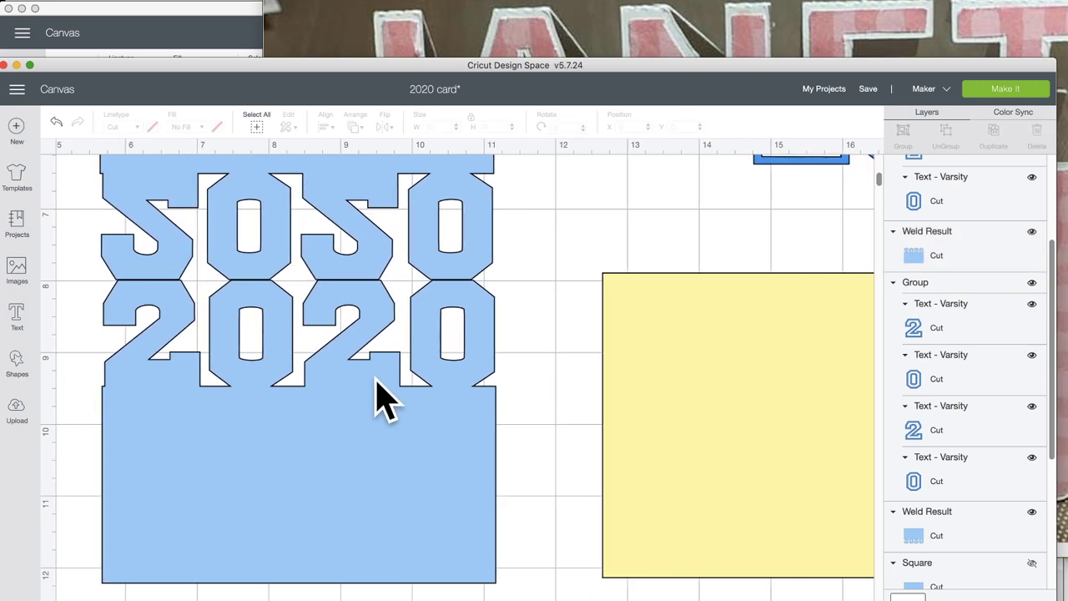
left_click_drag(401, 598, 333, 202)
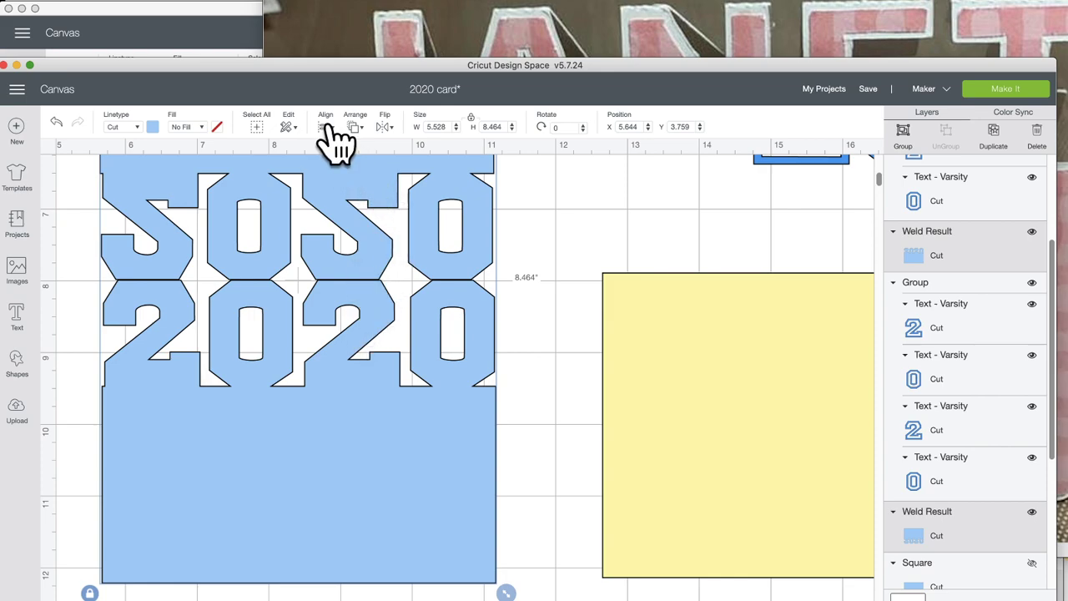
left_click(326, 126)
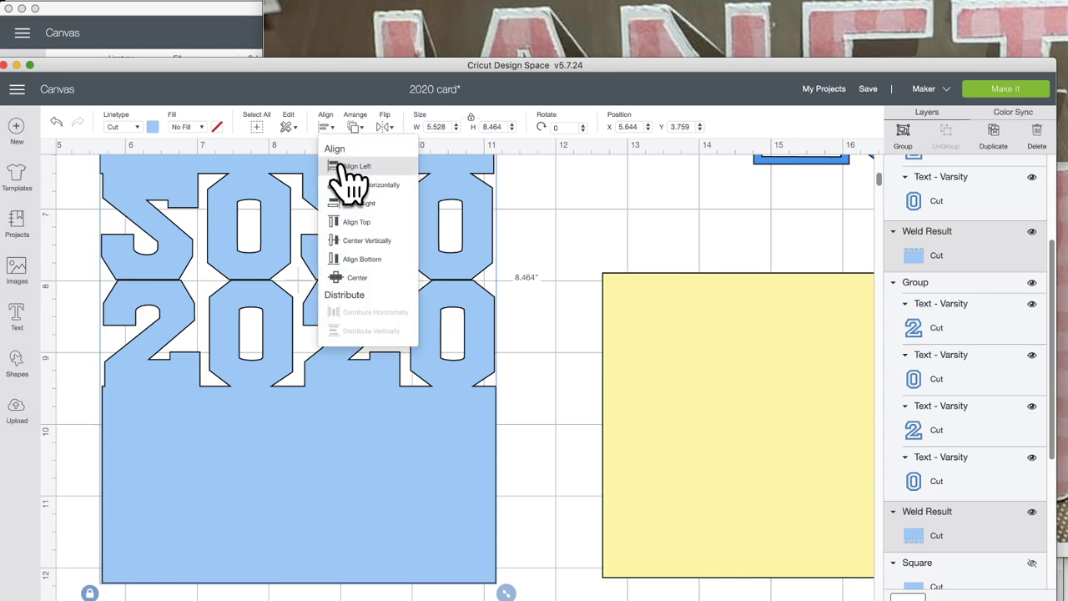
left_click(353, 167)
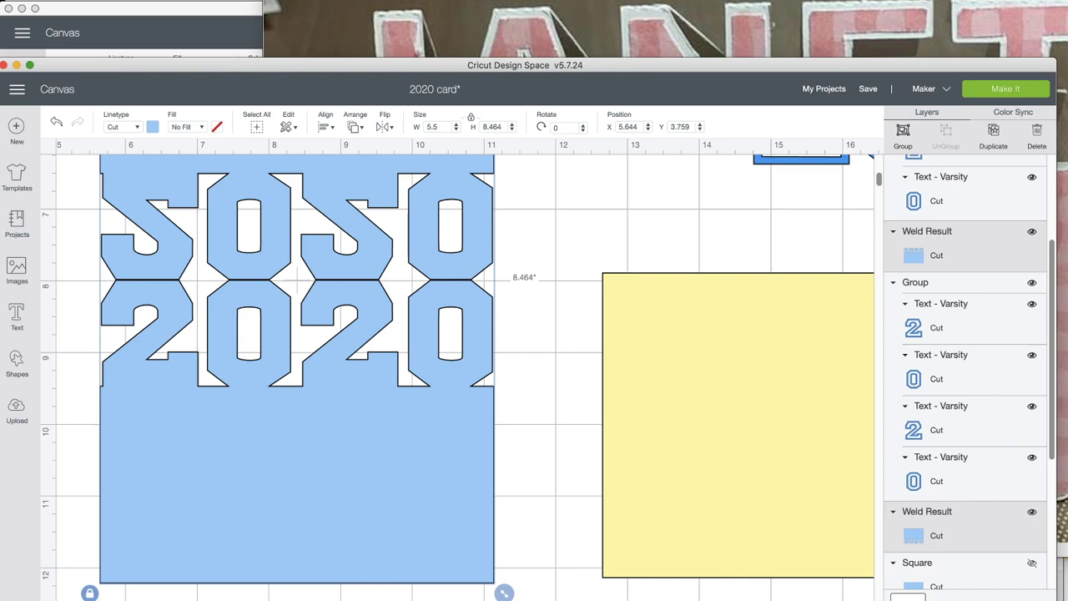
Attach the two aligned 2020 cards to each other and undo the small downward move of the attached pair.
key("super+z")
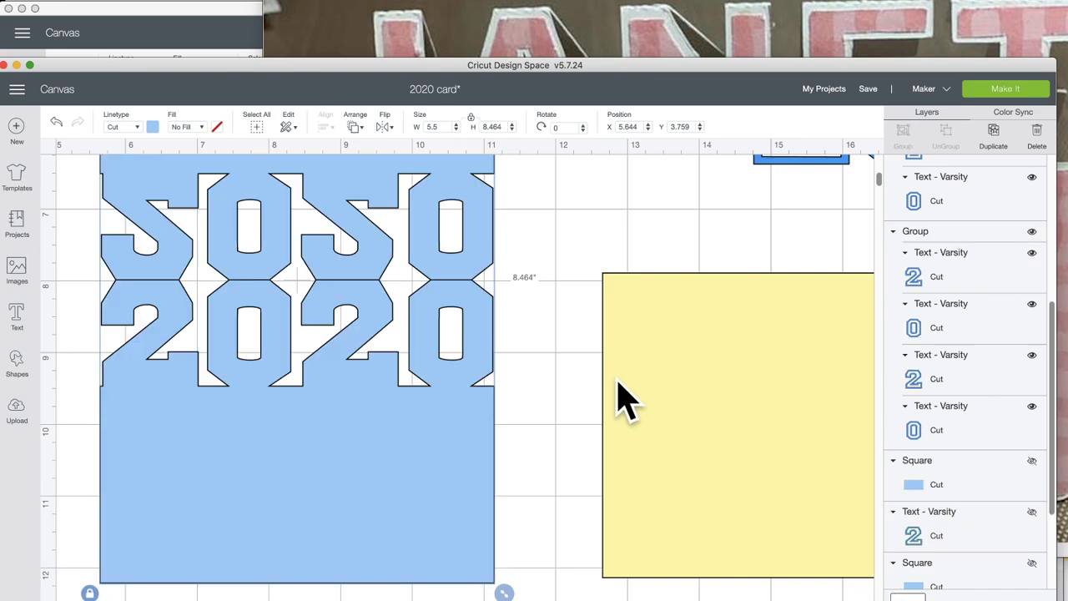
key("super+shift+z")
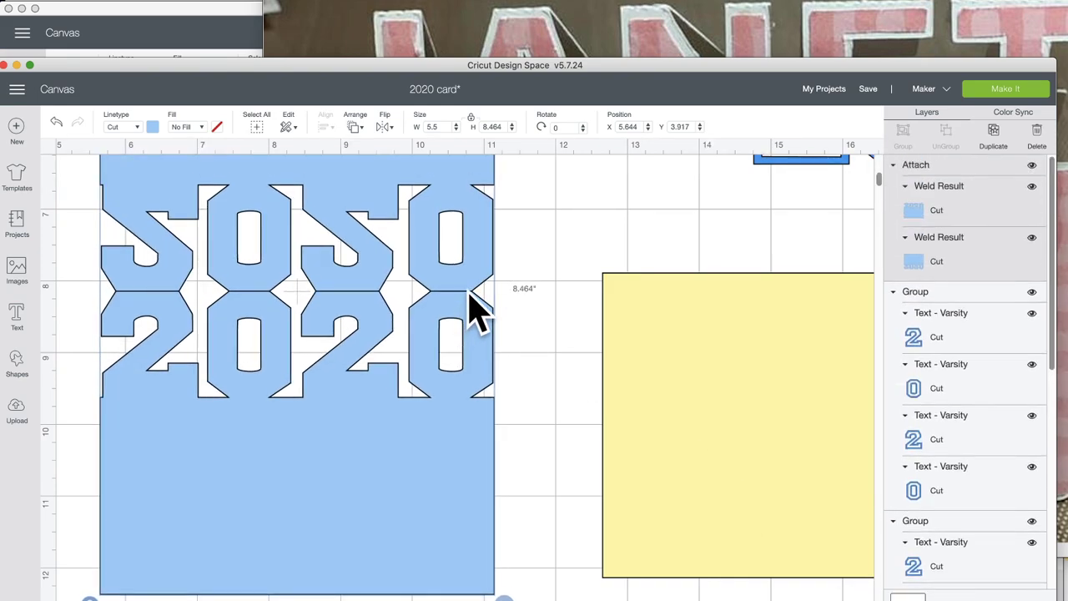
left_click(56, 123)
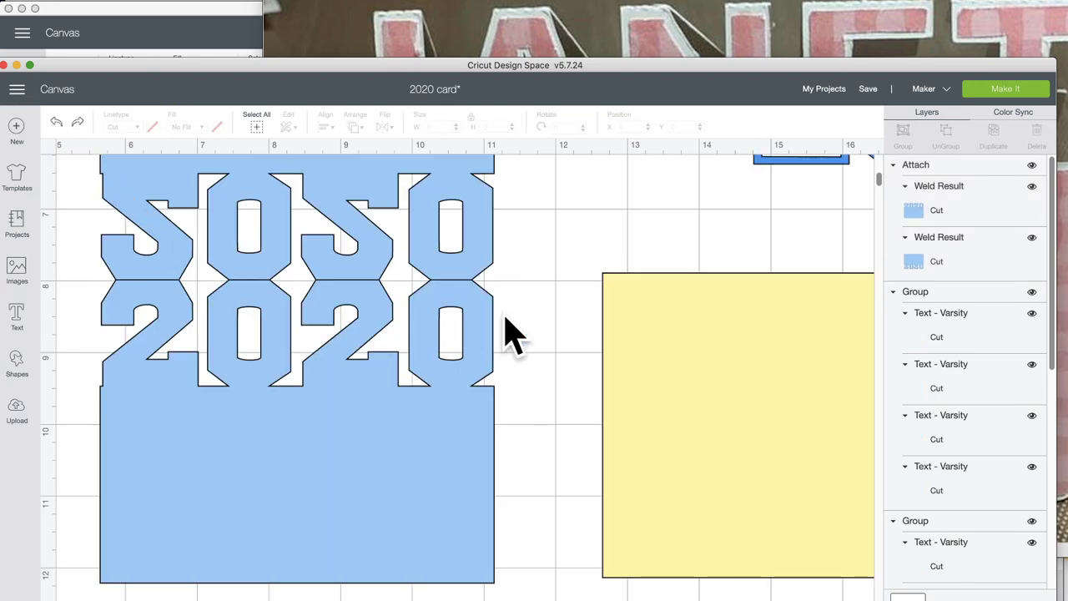
Move the attached 2020 cards to Y 3.852 and weld them into one folding piece.
left_click(476, 329)
left_click_drag(476, 328, 480, 338)
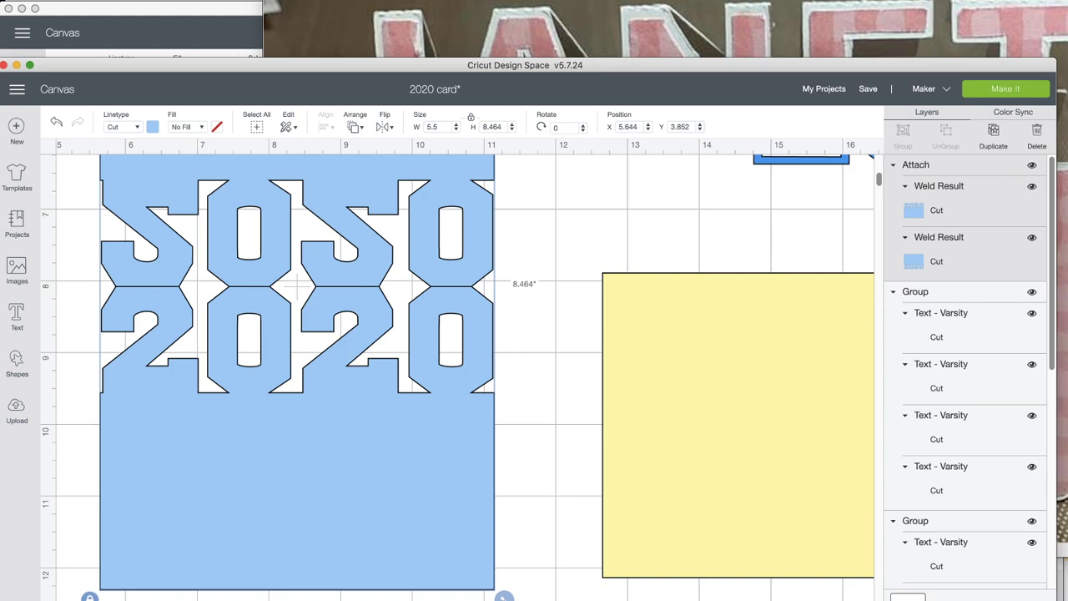
key("super+z")
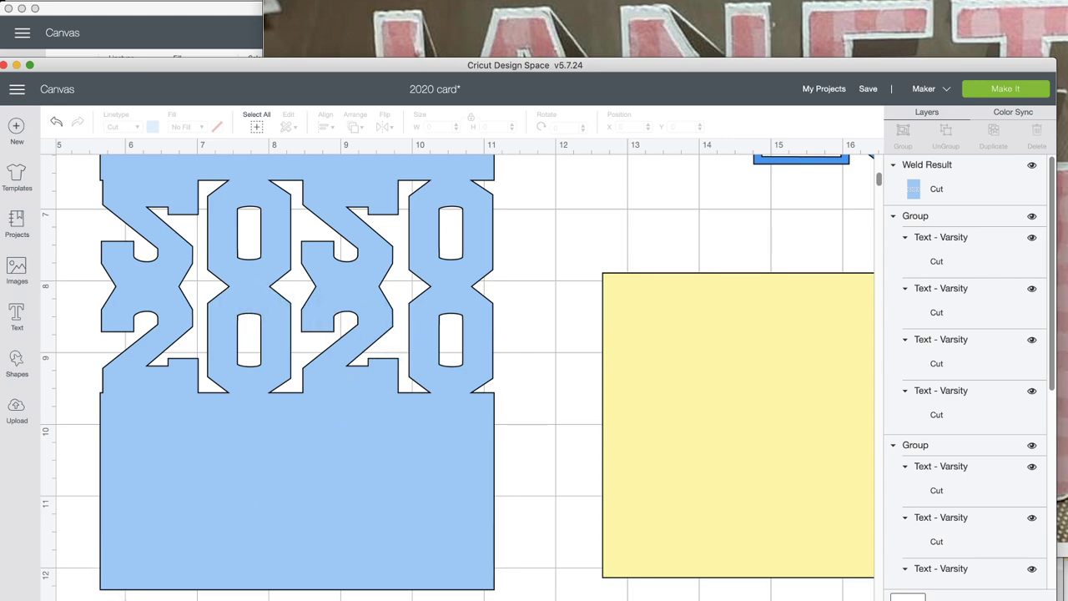
Move the yellow rectangle partly behind the lower half of the welded folding card, to about X 10.203, Y 8.008.
scroll(152, 496, "down", 5)
scroll(158, 496, "left", 3)
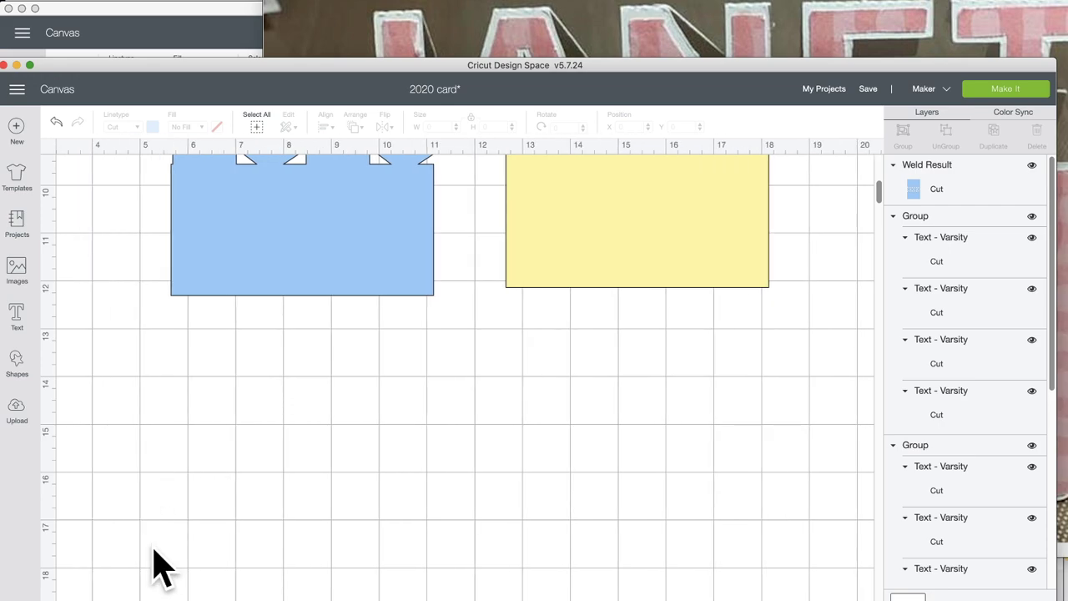
scroll(158, 567, "up", 5)
left_click_drag(576, 502, 532, 492)
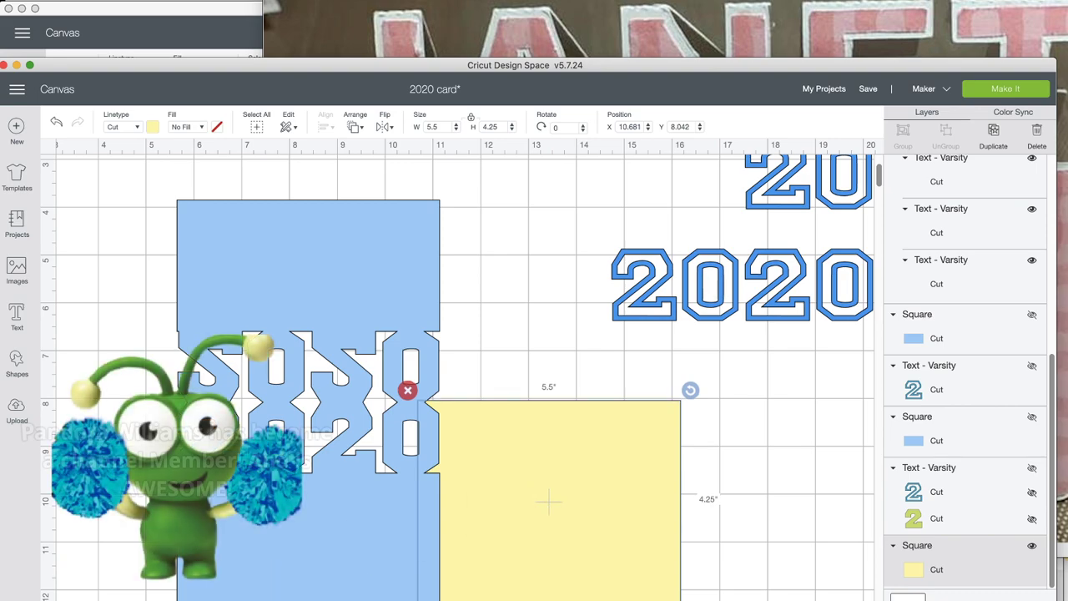
scroll(310, 584, "up", 3)
scroll(417, 550, "down", 5)
left_click_drag(755, 392, 725, 389)
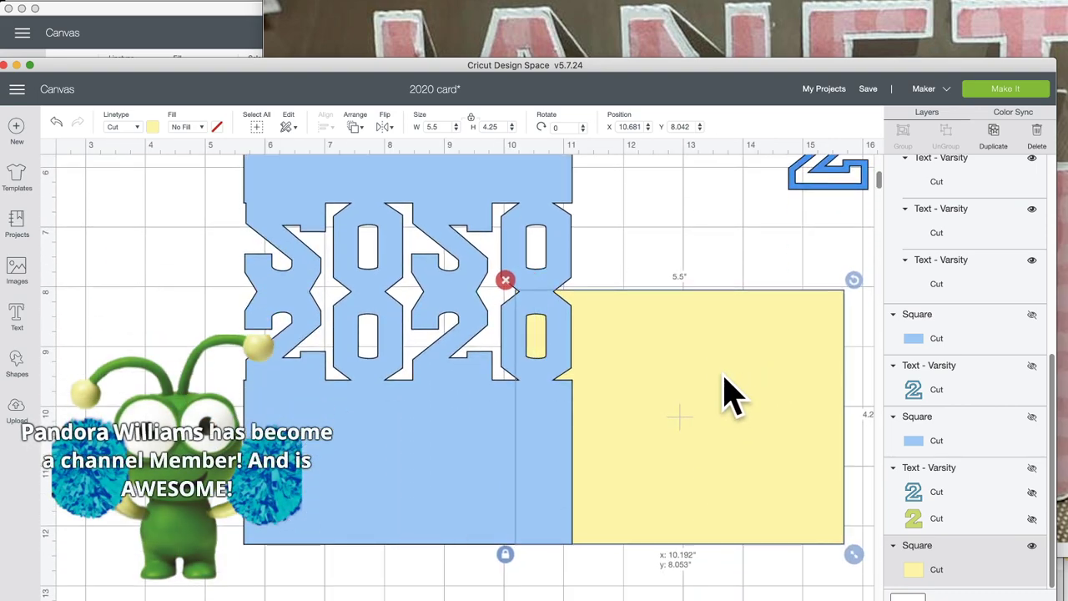
Insert a score line on the empty canvas beside the welded folding card.
left_click(16, 367)
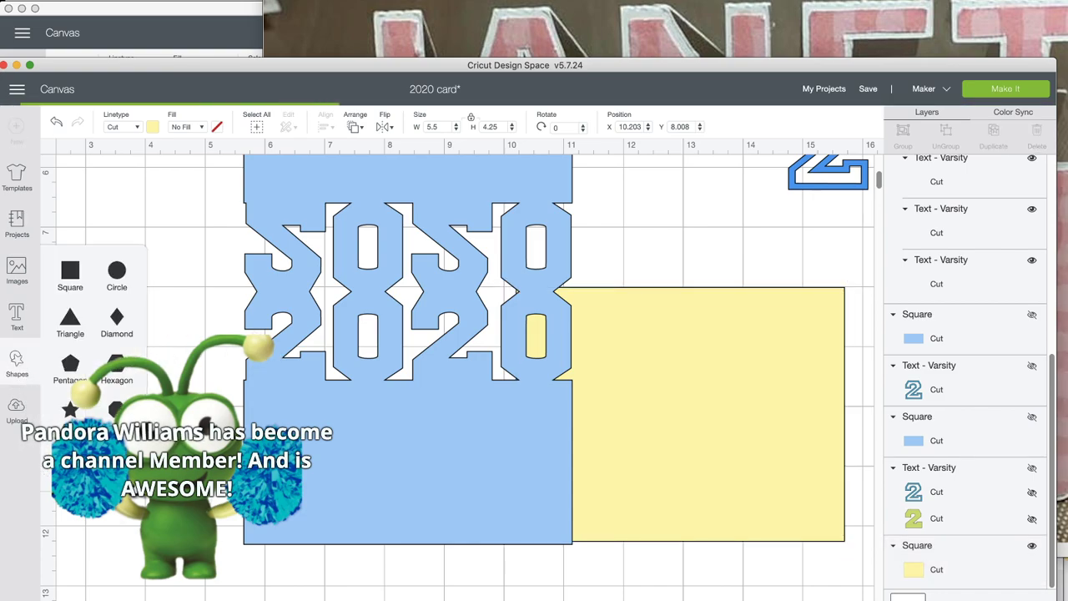
left_click(117, 455)
left_click(200, 455)
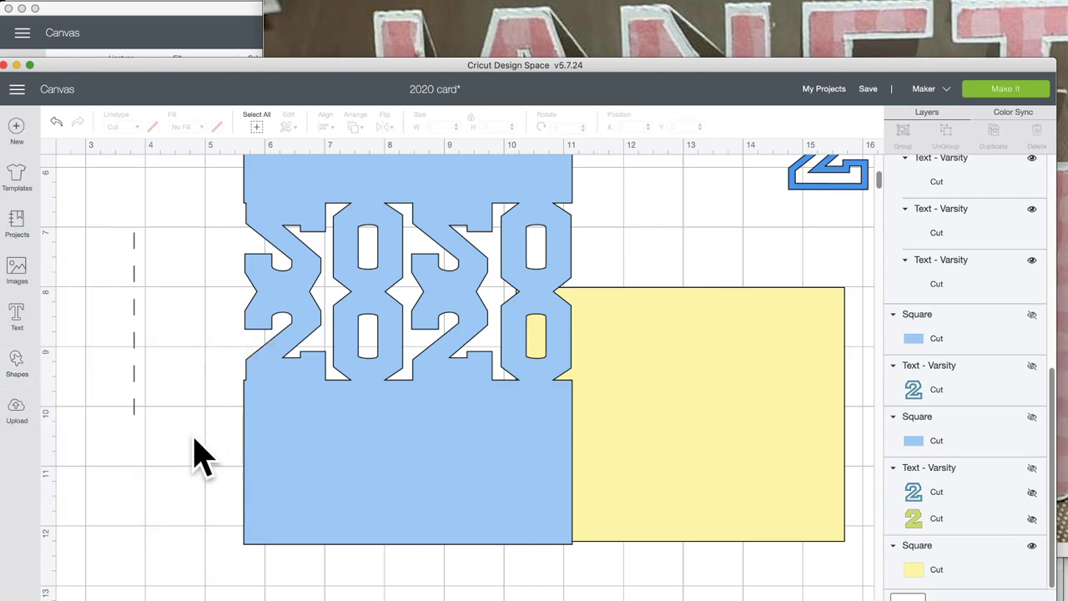
Rotate the score line to 90°, lengthen it to 5.1 inches and place it on the card's fold at about X 5.767, Y 8.067.
left_click(133, 332)
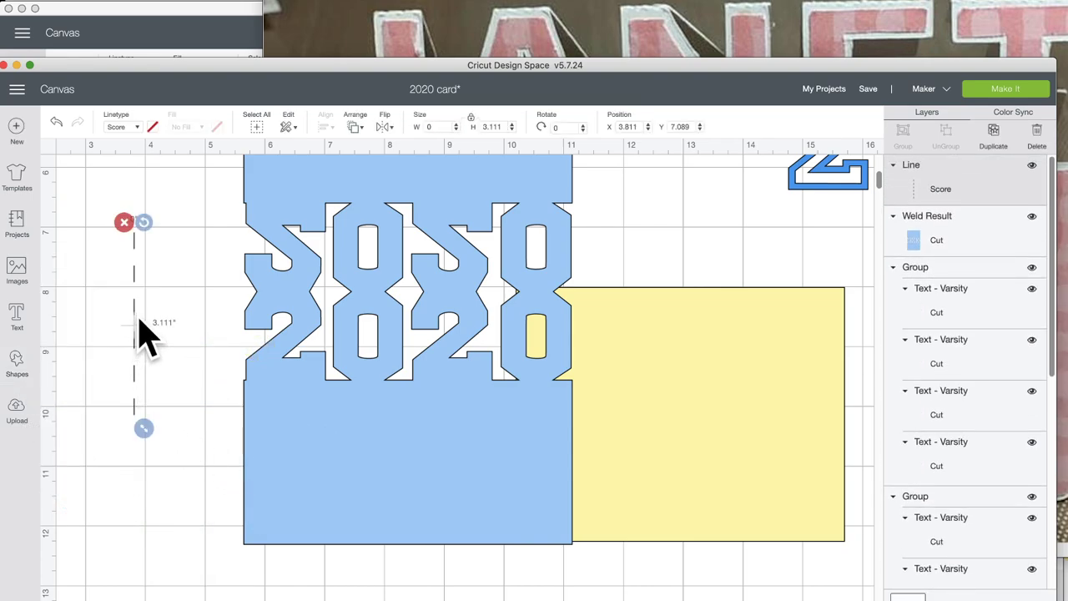
left_click_drag(150, 223, 224, 331)
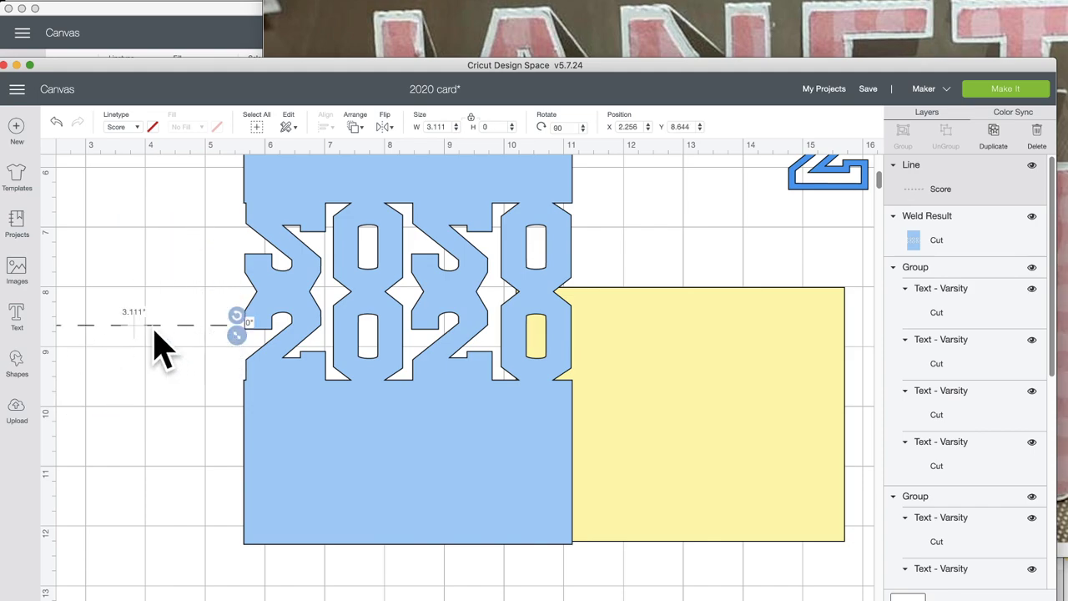
left_click_drag(143, 324, 570, 292)
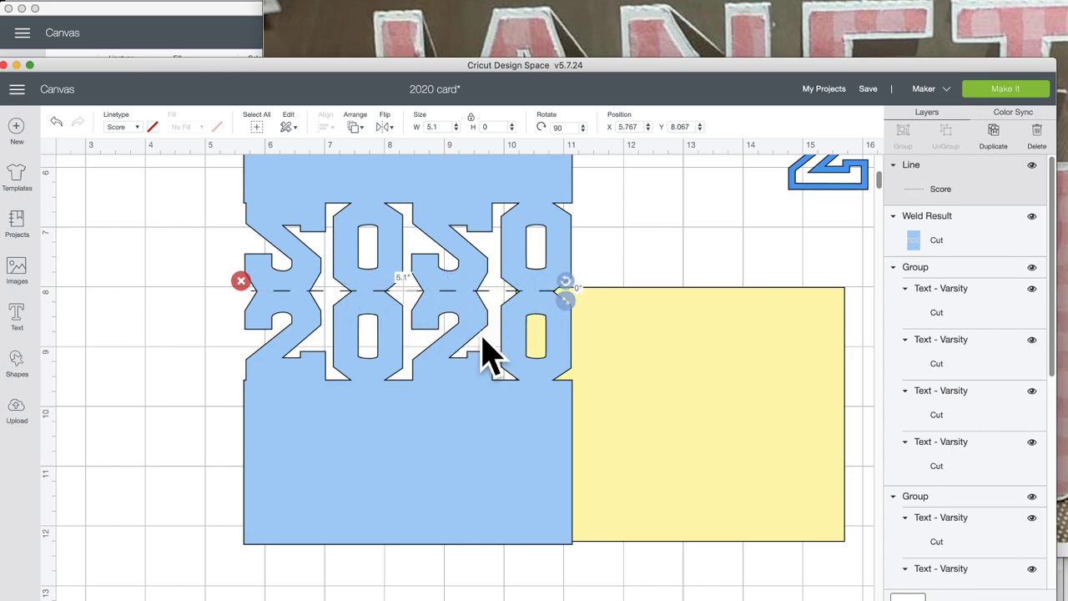
Center the score line on the welded folding card both horizontally and vertically.
left_click_drag(150, 317, 309, 258)
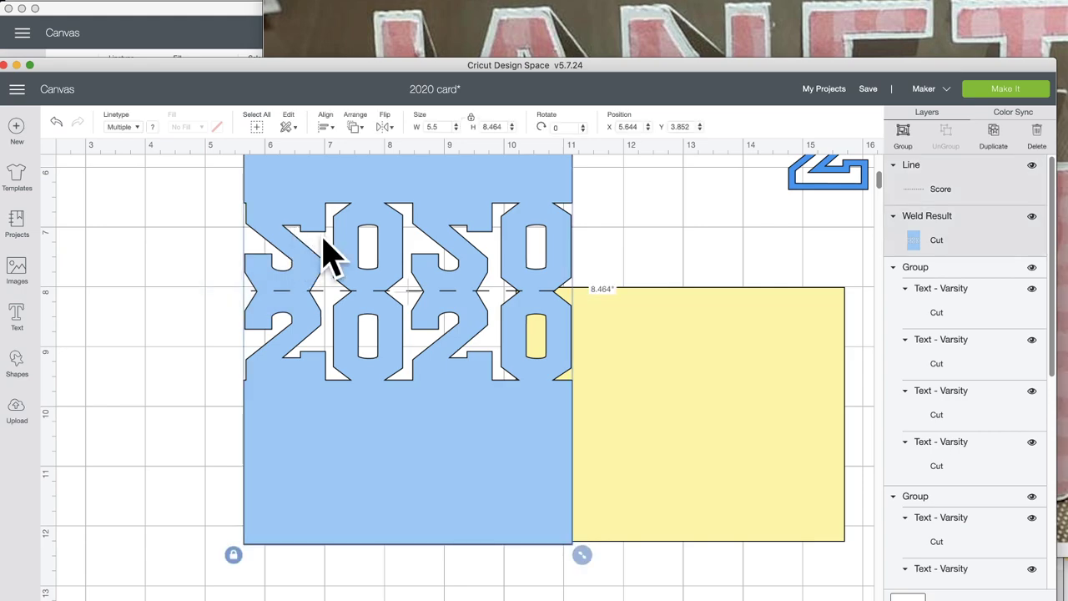
left_click(326, 127)
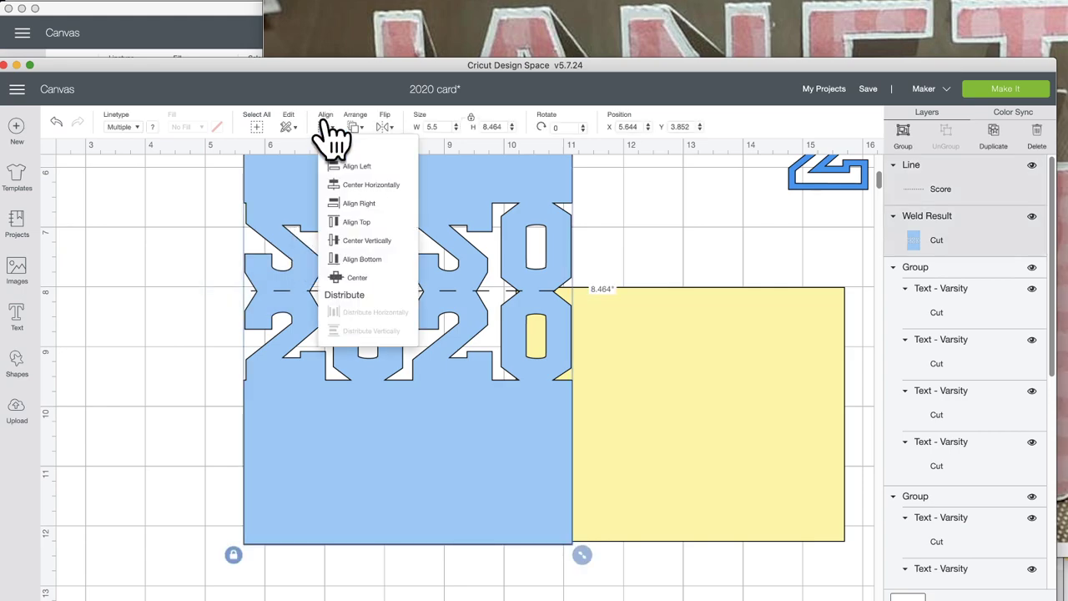
left_click(371, 277)
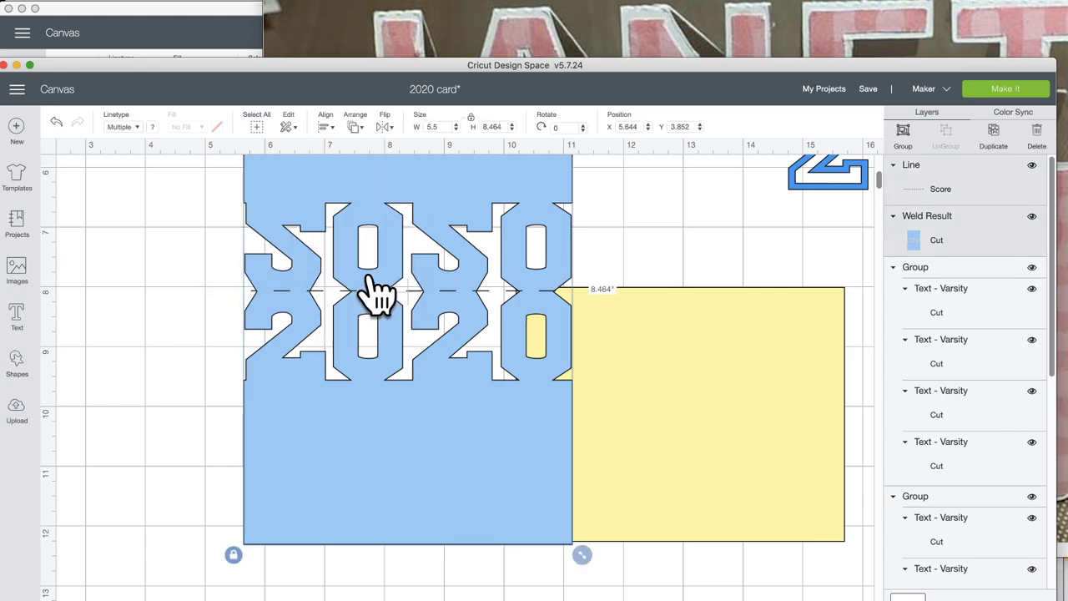
left_click(153, 317)
Try the yellow rectangle behind the card's upper half, and set it beside the card at about X 11.847, Y 7.031.
left_click_drag(636, 361, 639, 363)
scroll(641, 371, "up", 5)
left_click_drag(713, 584, 748, 338)
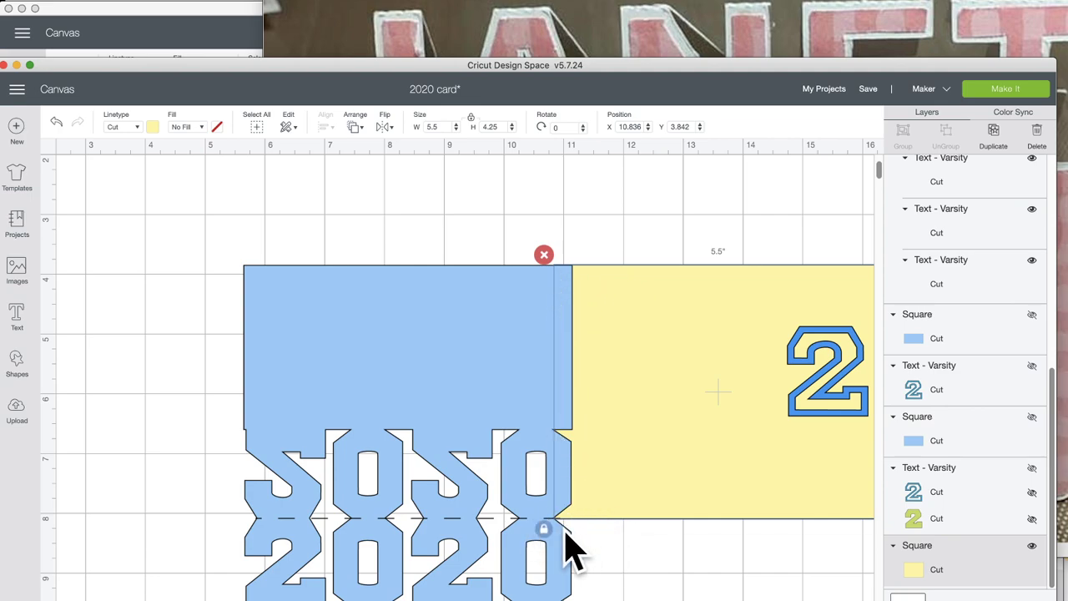
scroll(570, 544, "down", 5)
left_click_drag(701, 300, 749, 491)
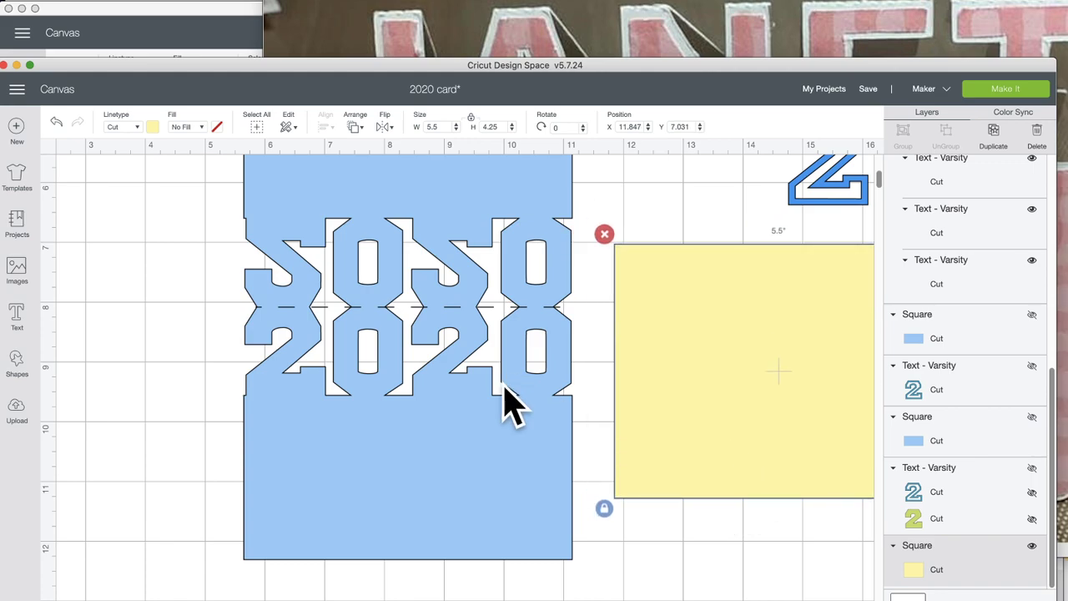
Attach the centered score line to the welded folding card.
left_click_drag(197, 278, 425, 407)
left_click(915, 596)
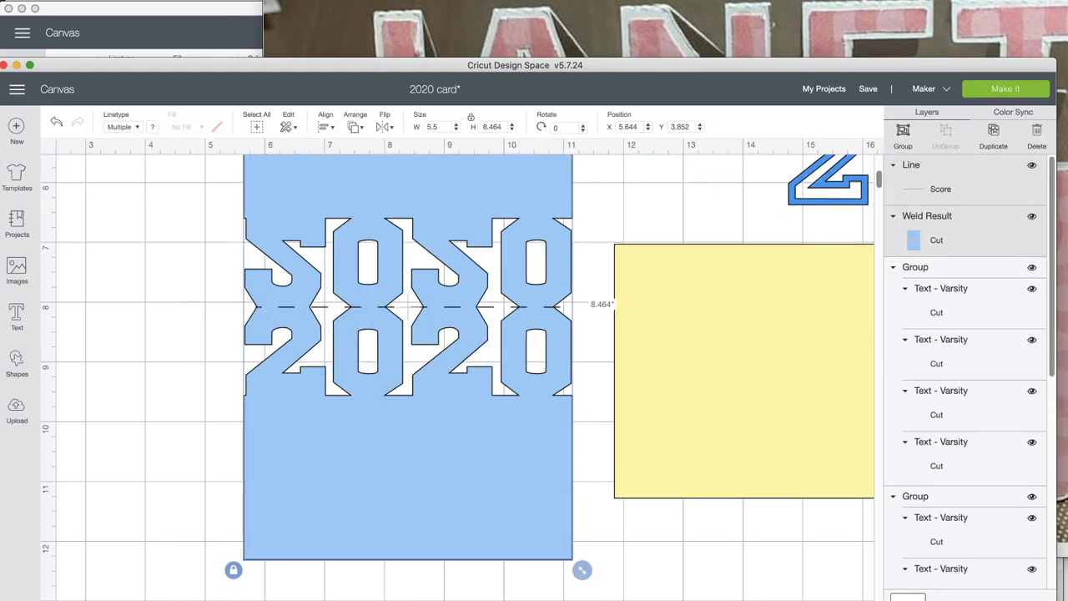
Bring the dark blue 2020 outline group to the front over the card's lower digits at about X 5.686, Y 8.062, and save the project.
left_click_drag(841, 197, 289, 408)
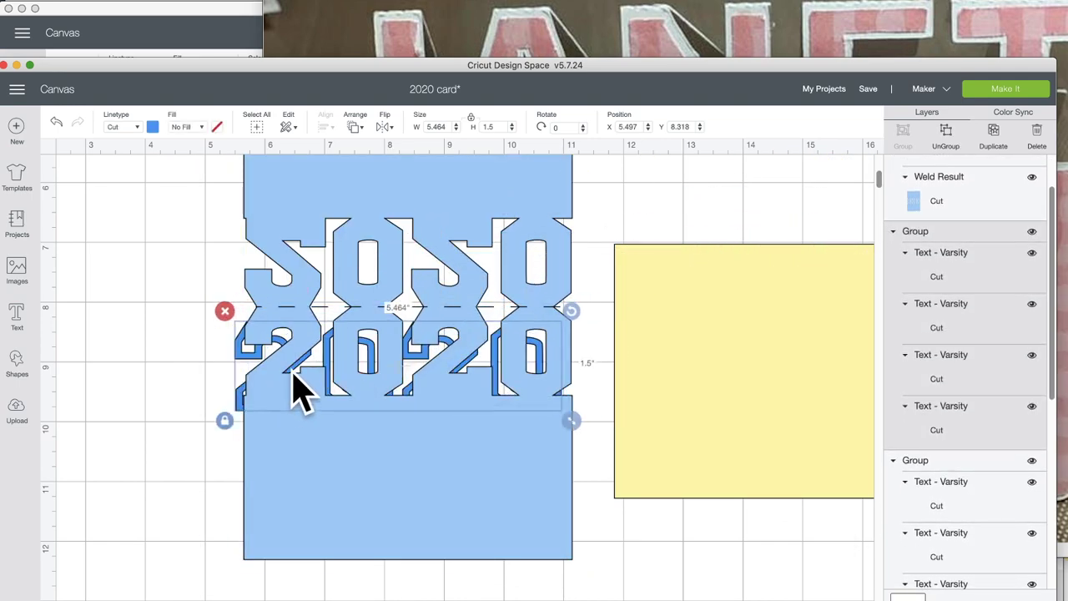
left_click(357, 128)
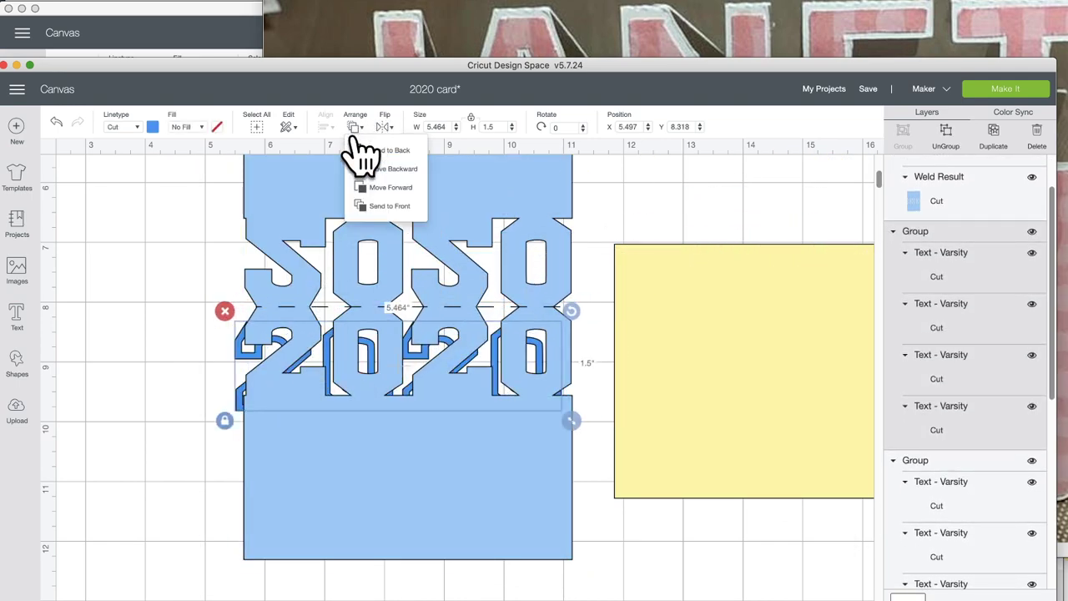
left_click(372, 206)
left_click_drag(304, 338, 308, 308)
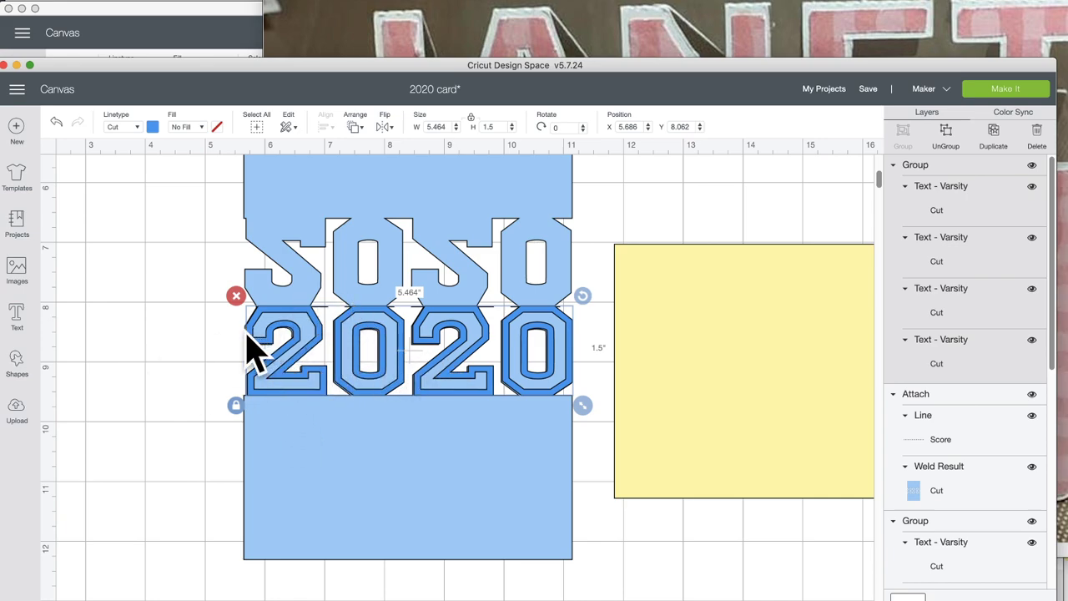
left_click(872, 91)
Move the yellow rectangle farther away from the folding card, to about X 13.625, Y 7.075.
scroll(660, 334, "right", 6)
left_click(539, 346)
left_click_drag(539, 345, 646, 350)
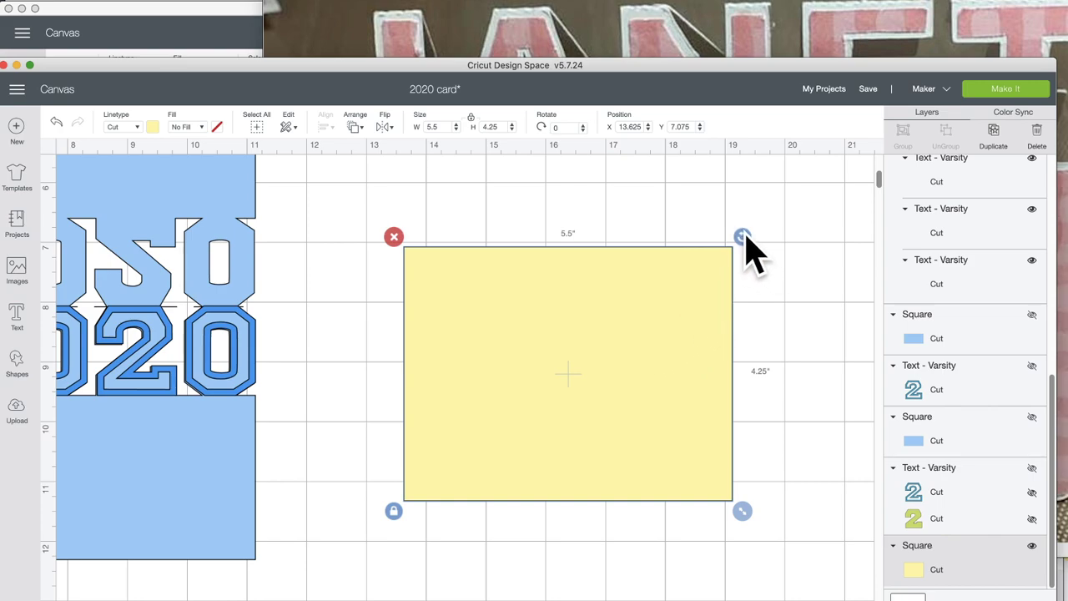
Try rotating the yellow rectangle freehand to 270° and on to about 180.49°.
left_click_drag(737, 233, 436, 220)
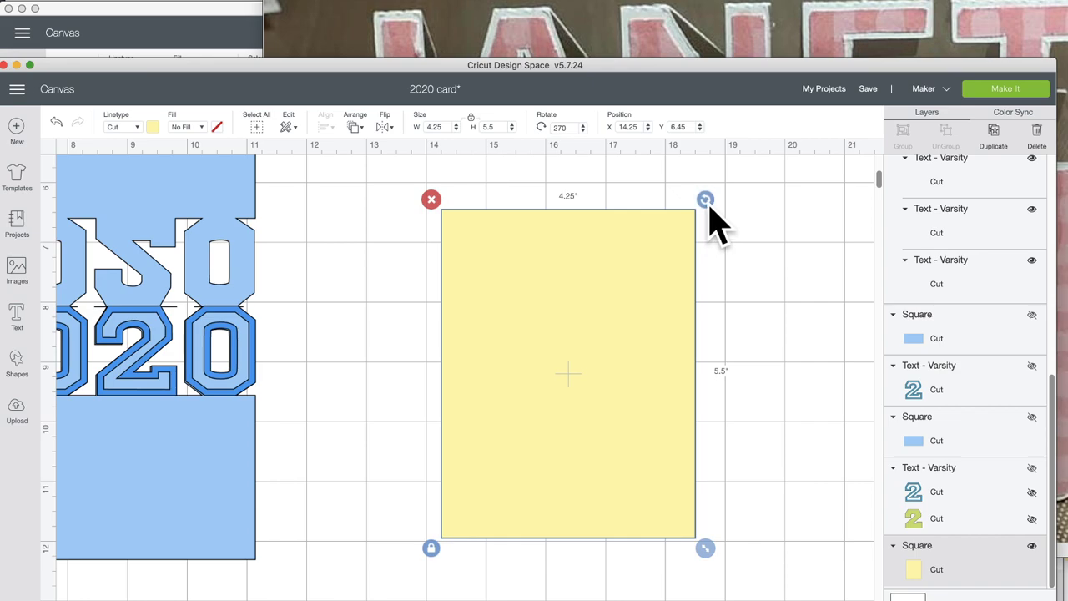
left_click_drag(709, 203, 500, 303)
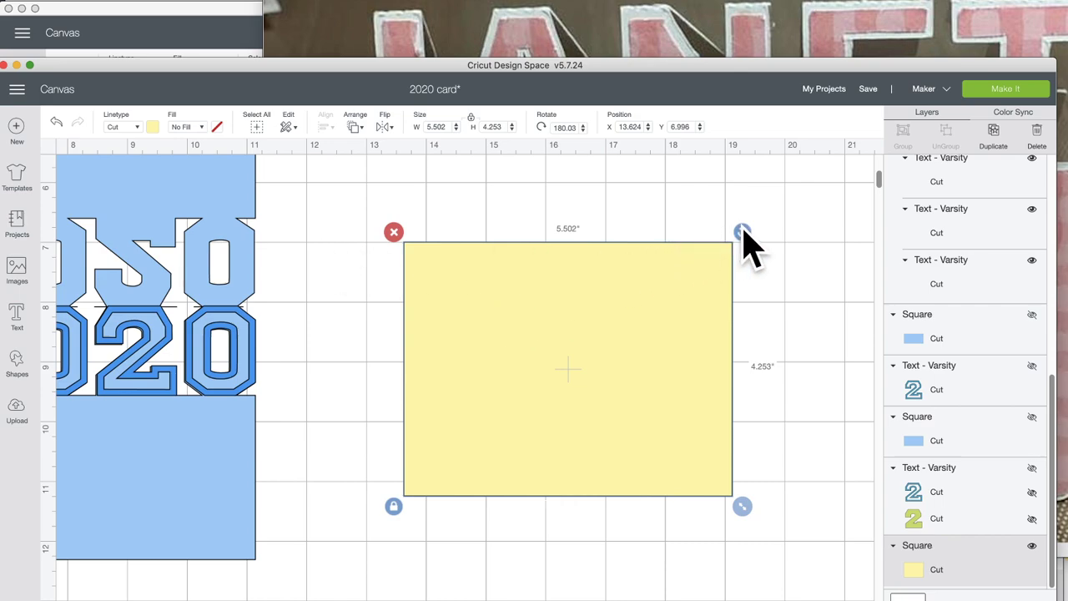
mouse_move(743, 230)
left_mouse_down()
mouse_move(745, 255)
mouse_move(749, 228)
mouse_move(746, 248)
mouse_move(727, 244)
left_mouse_up()
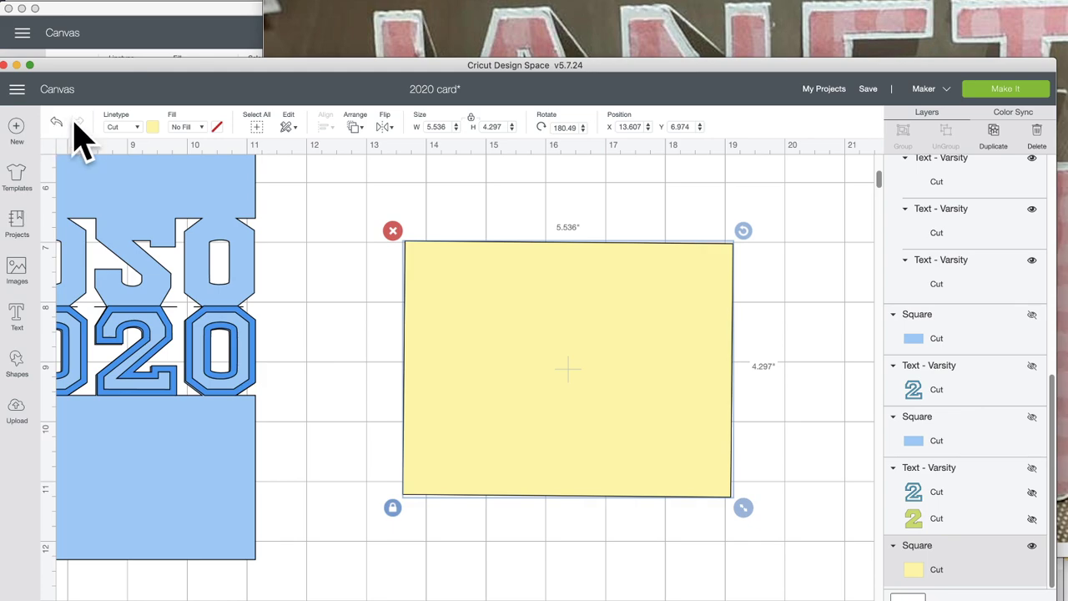
Undo the freehand rotations of the yellow rectangle.
left_click(56, 124)
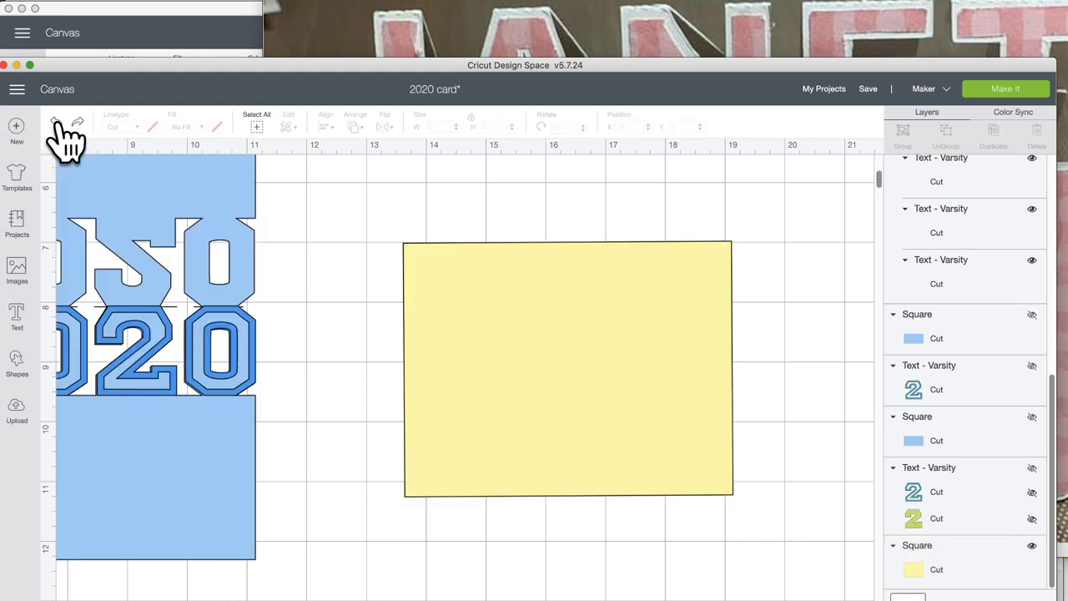
left_click(56, 124)
left_click(56, 123)
left_click(56, 123)
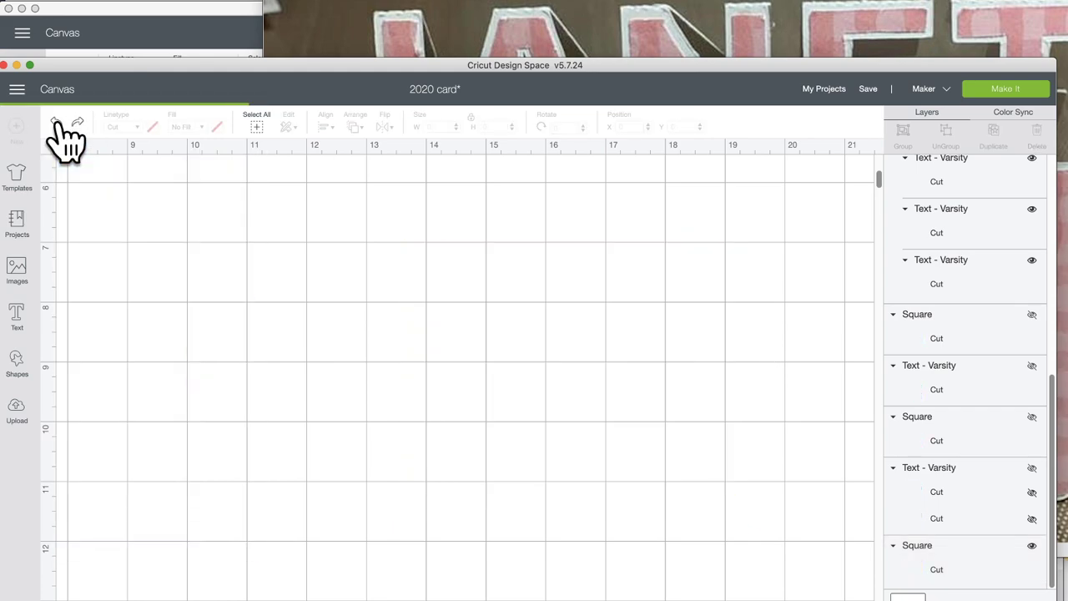
Undo the three most recent changes to the 2020 card canvas.
left_click(56, 124)
left_click(56, 124)
left_click(55, 124)
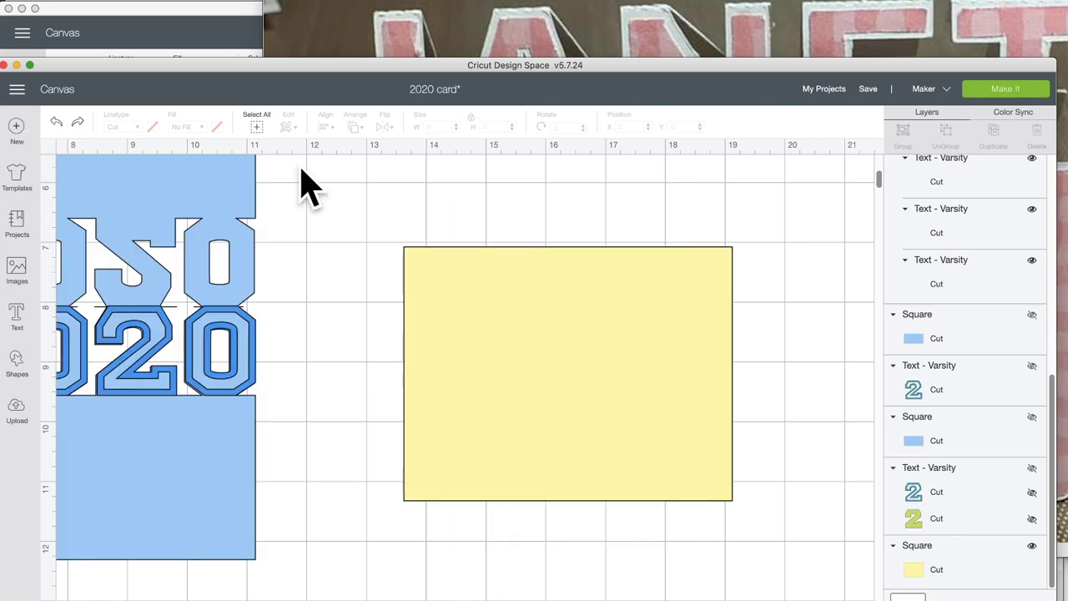
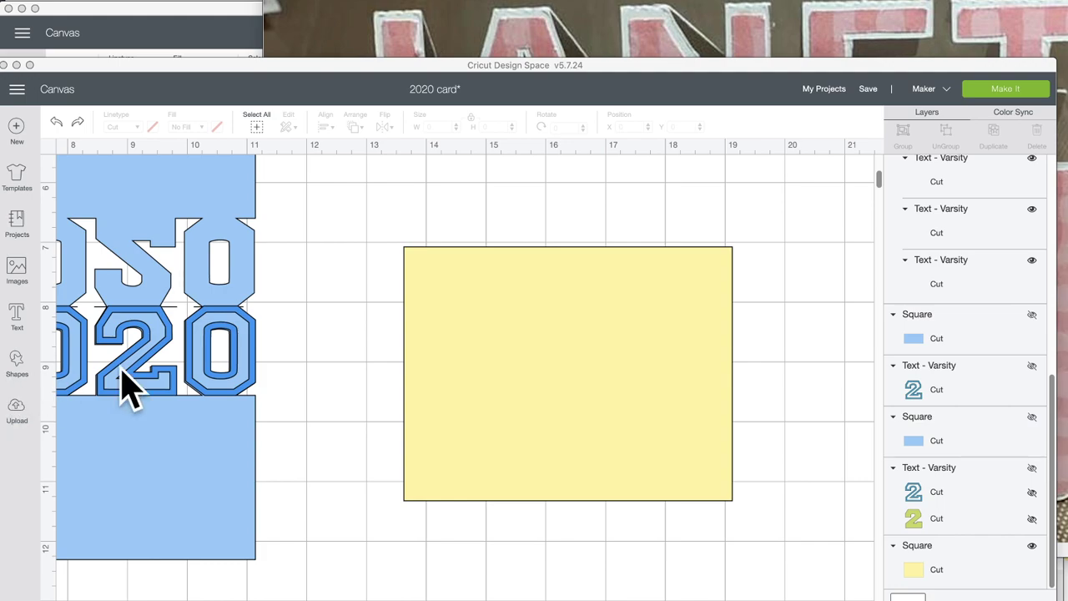
Duplicate the dark blue outlined 2020 group over the card front and hide the copy.
scroll(656, 341, "left", 1)
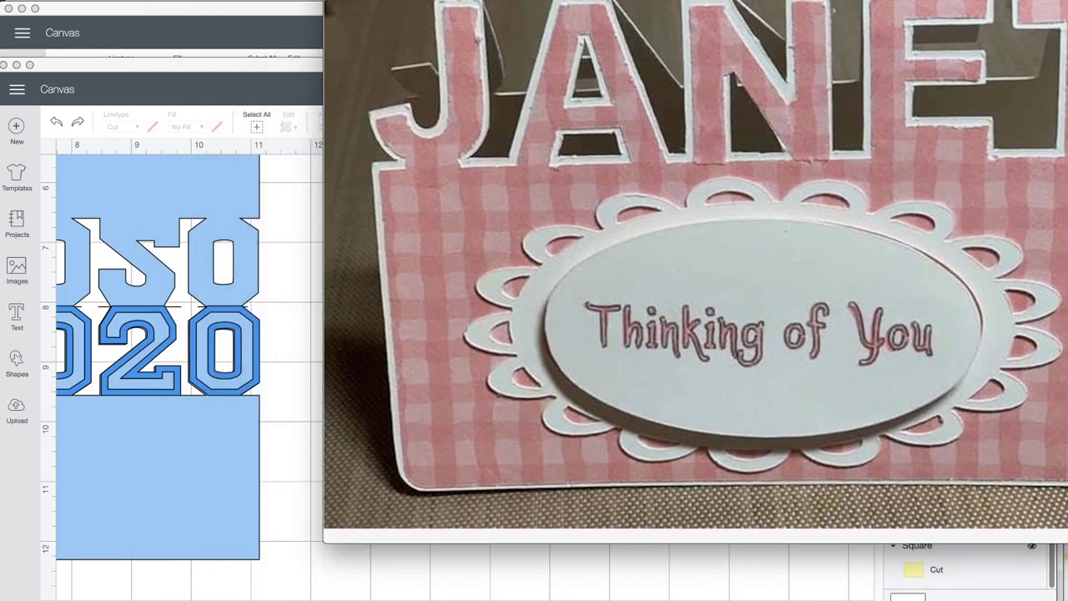
left_click(281, 90)
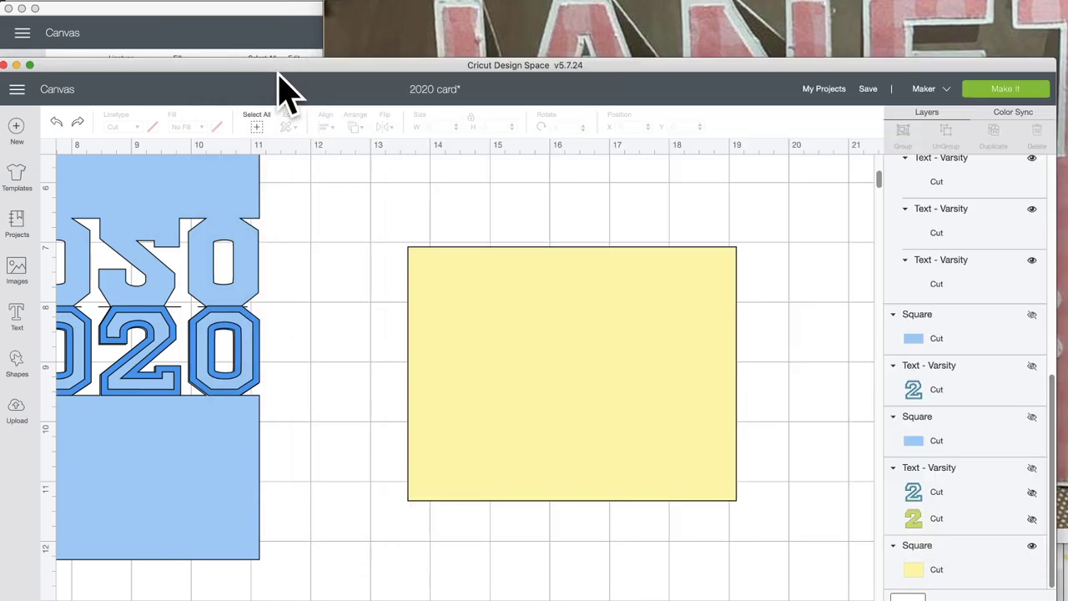
left_click(227, 333)
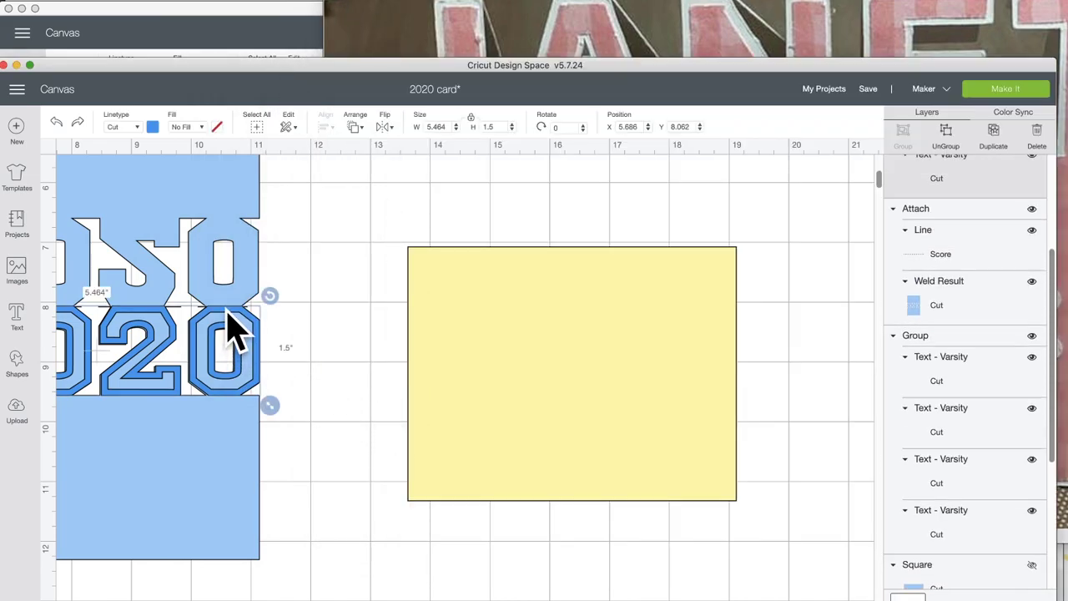
left_click(992, 141)
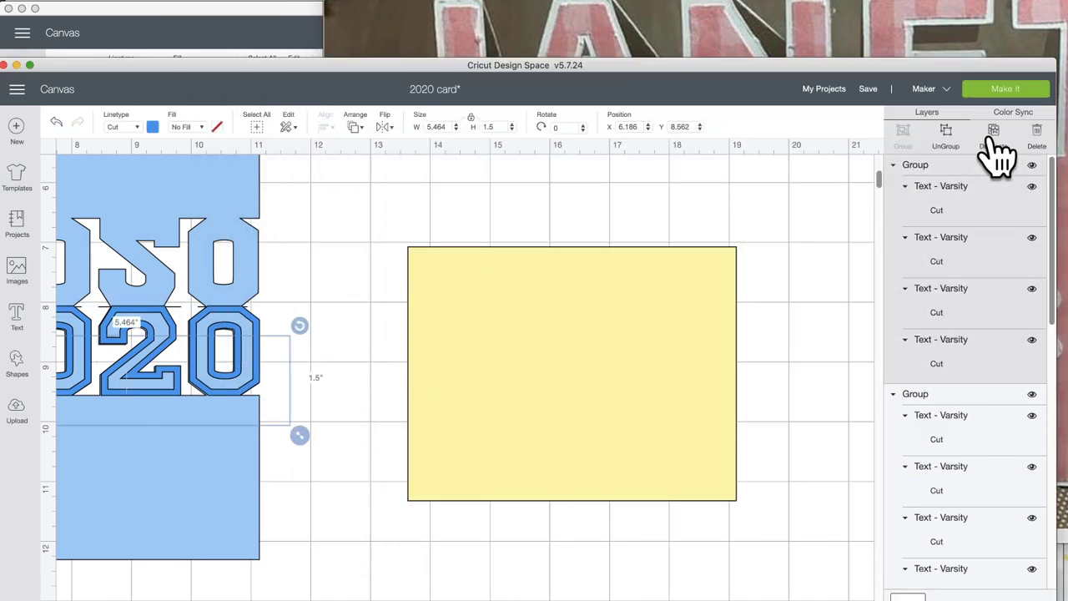
left_click(1032, 166)
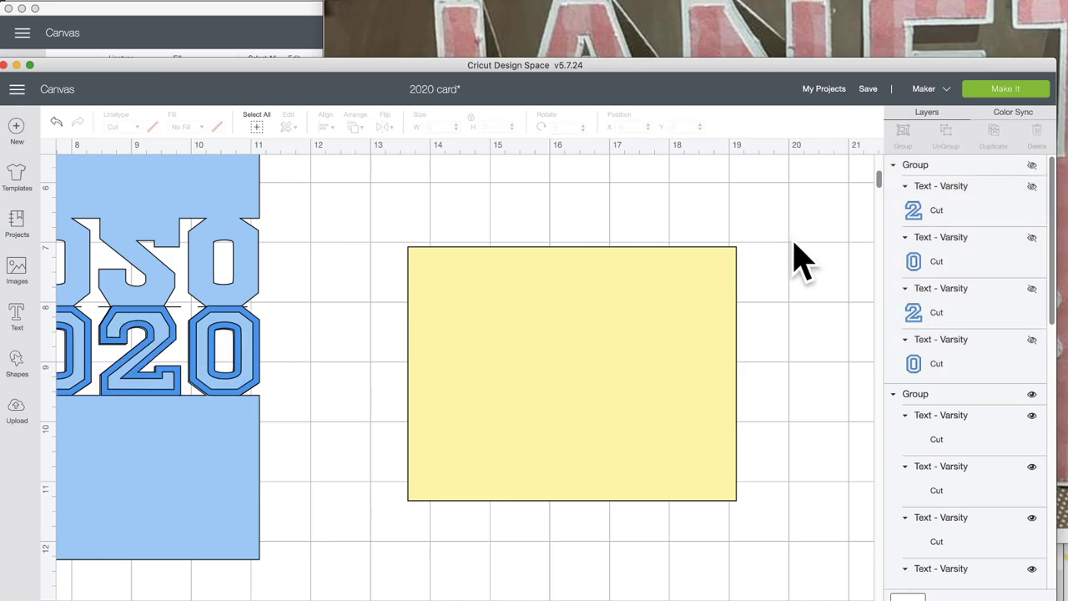
Duplicate the yellow rectangle and place the copy over the card's lower panel, just beneath the 2020 numbers.
left_click(213, 329)
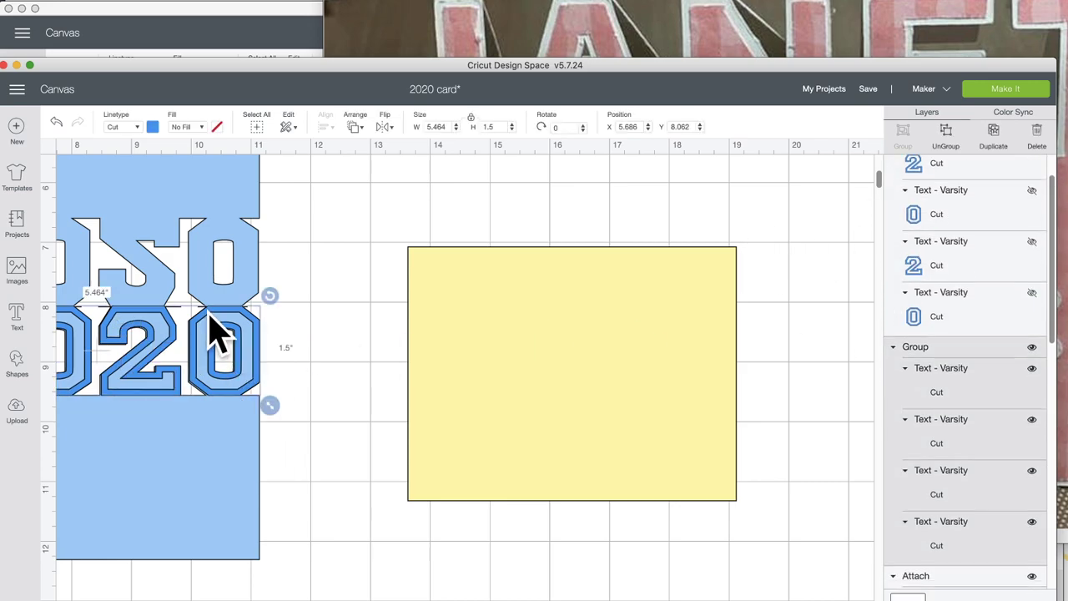
scroll(287, 486, "left", 3)
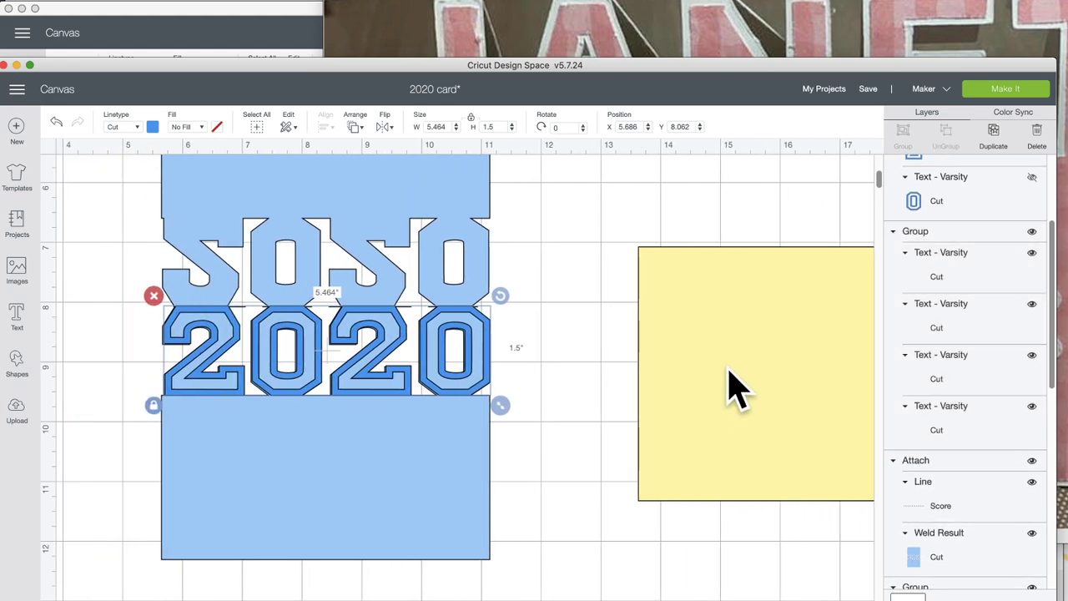
left_click(727, 387)
left_click(992, 138)
left_click_drag(787, 376, 267, 501)
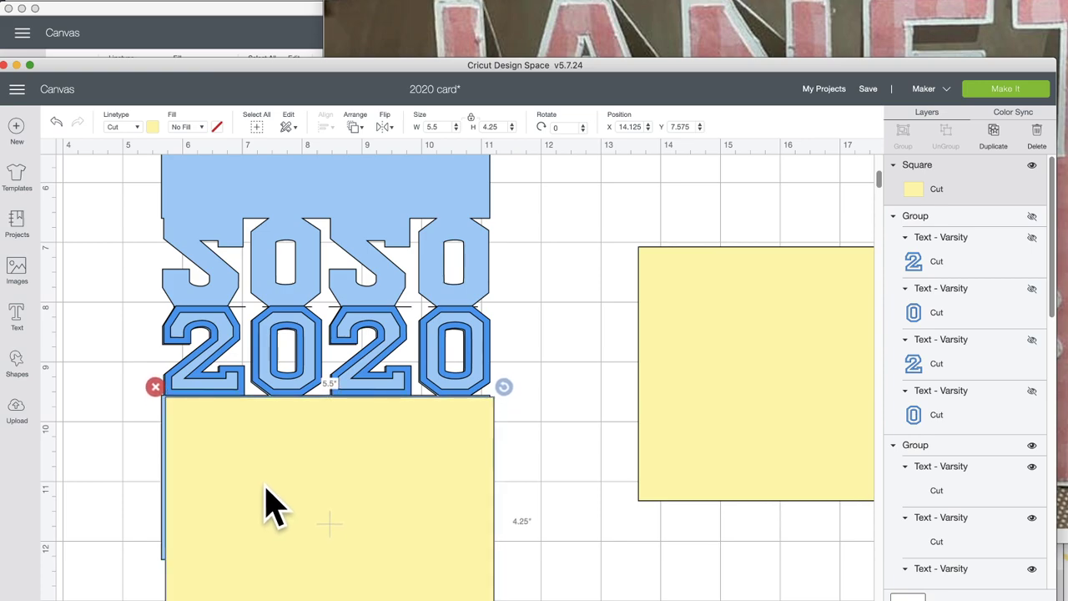
Unlock the yellow copy's proportions, resize it to about 5.333 by 2.672 inches, and position it inside the lower panel's edges.
scroll(317, 557, "down", 3)
left_click(155, 552)
left_click_drag(504, 553, 494, 467)
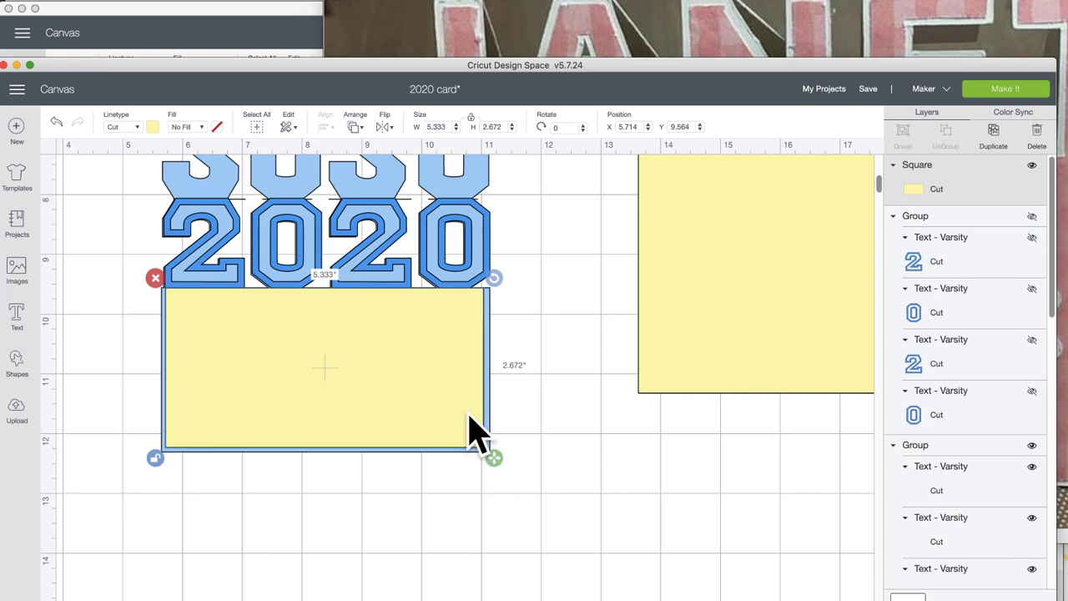
left_click_drag(471, 432, 468, 412)
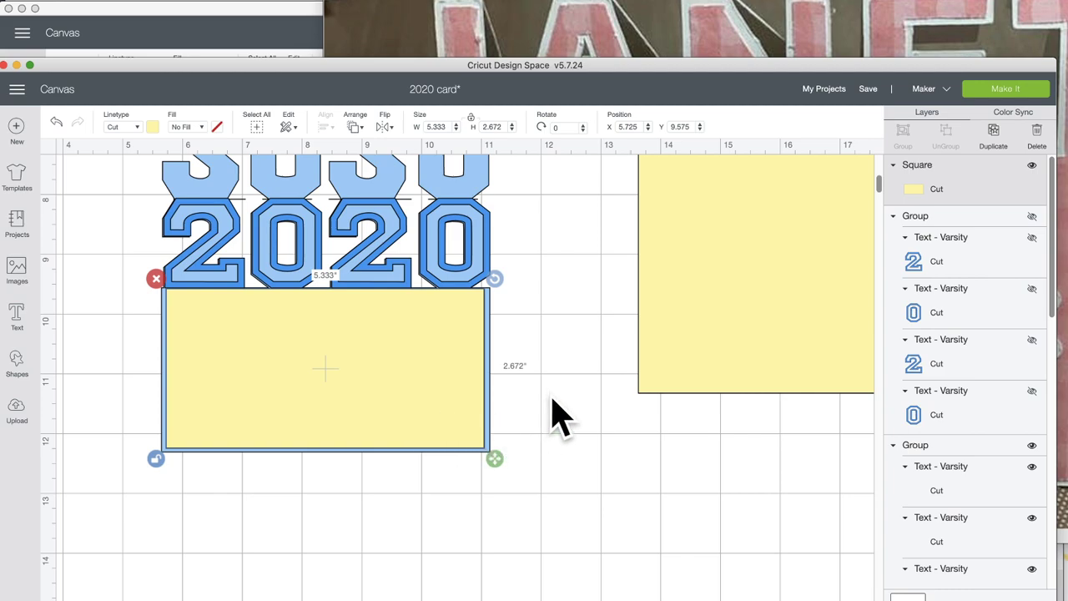
Select the yellow copy together with the light blue card base and align the two.
left_click(420, 410)
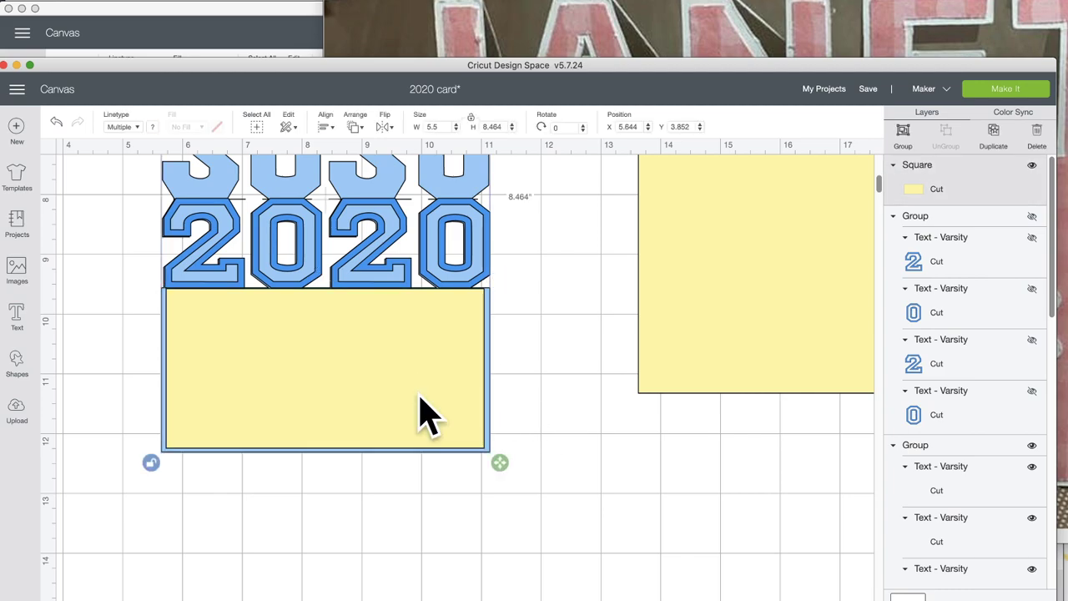
left_click(325, 127)
left_click(353, 187)
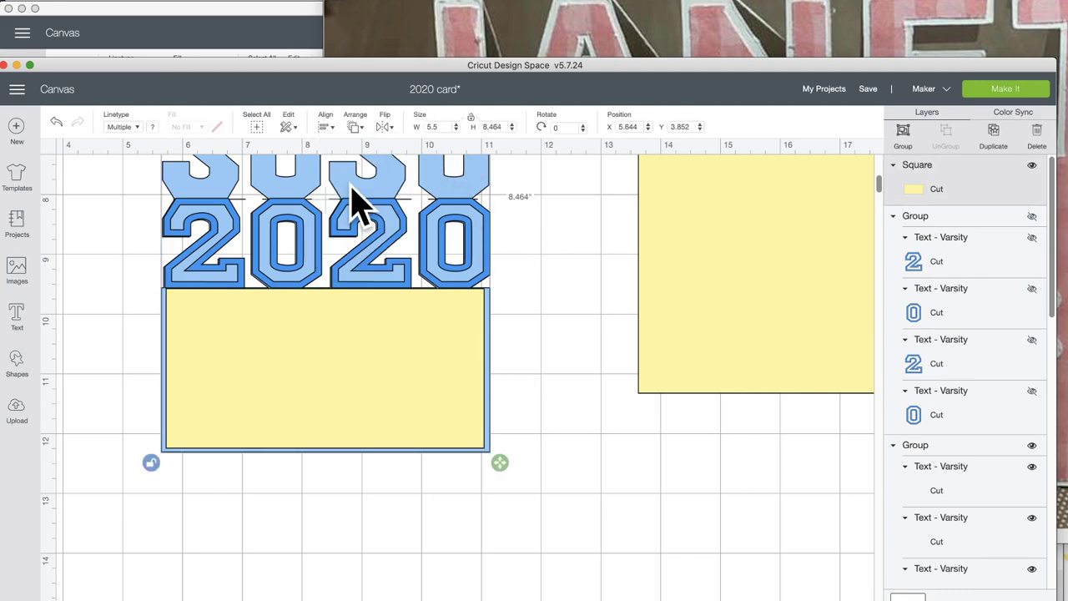
left_click(555, 500)
scroll(548, 500, "up", 4)
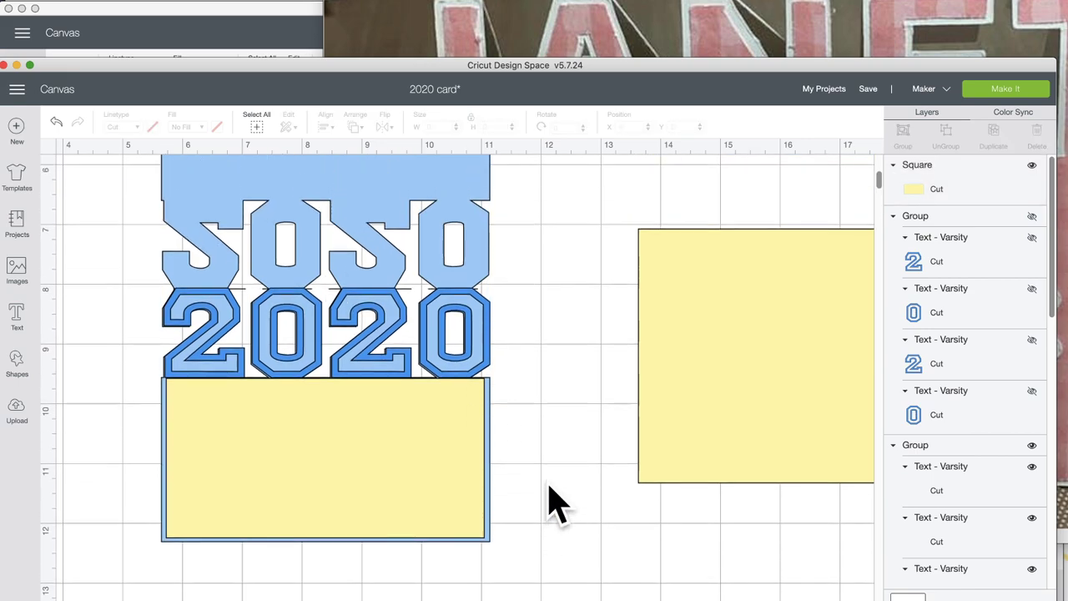
Nudge the dark blue 2020 group to about X 5.672, Y 8.083 so it meets the yellow rectangle and matches the card's numbers.
left_click(453, 393)
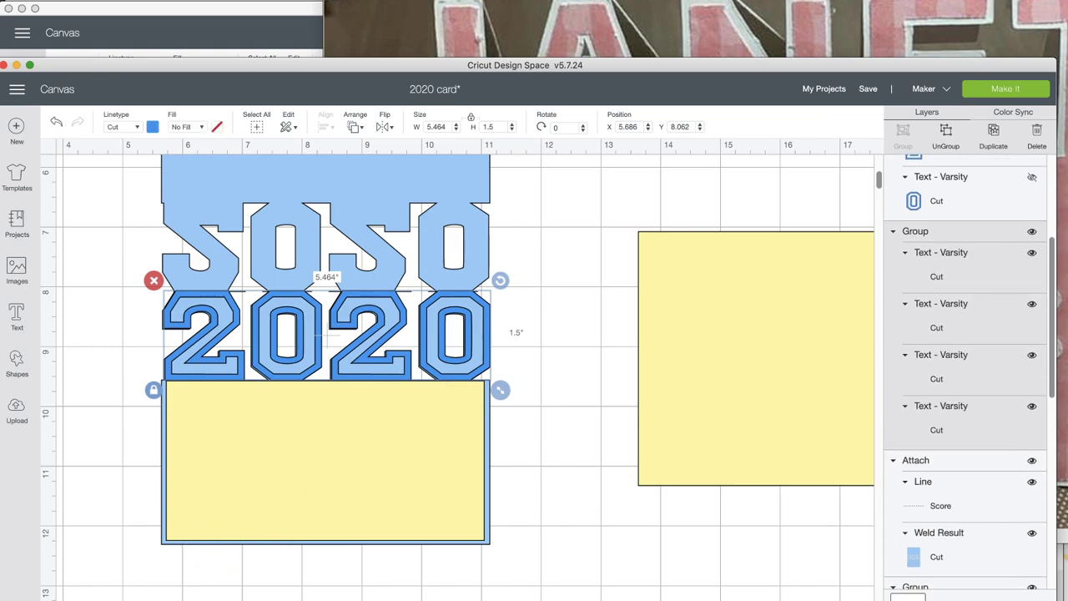
key("super+plus")
key("super+plus")
scroll(250, 565, "down", 5)
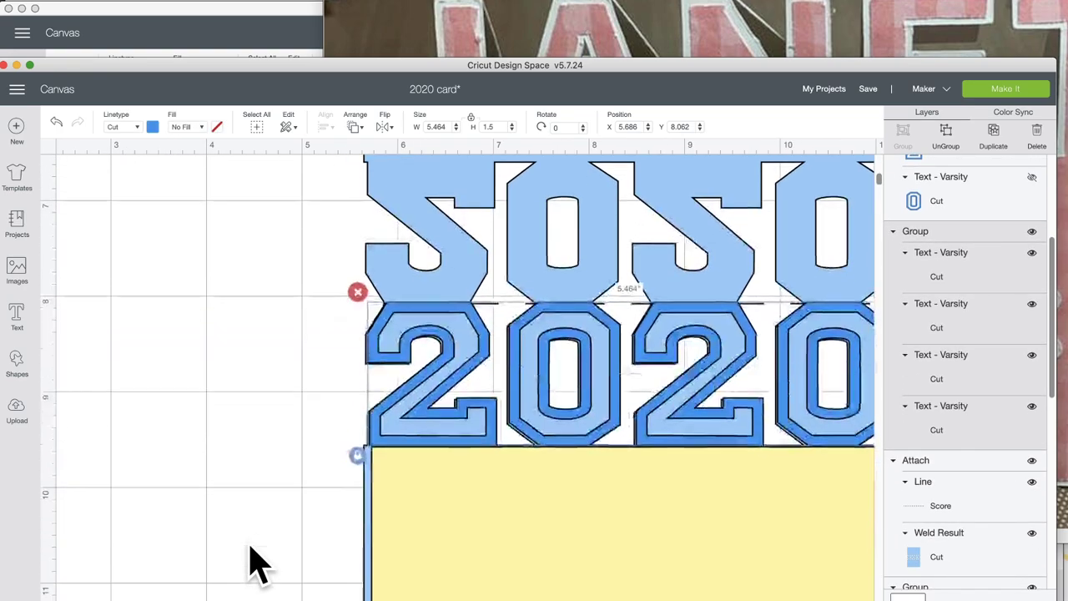
scroll(250, 565, "right", 2)
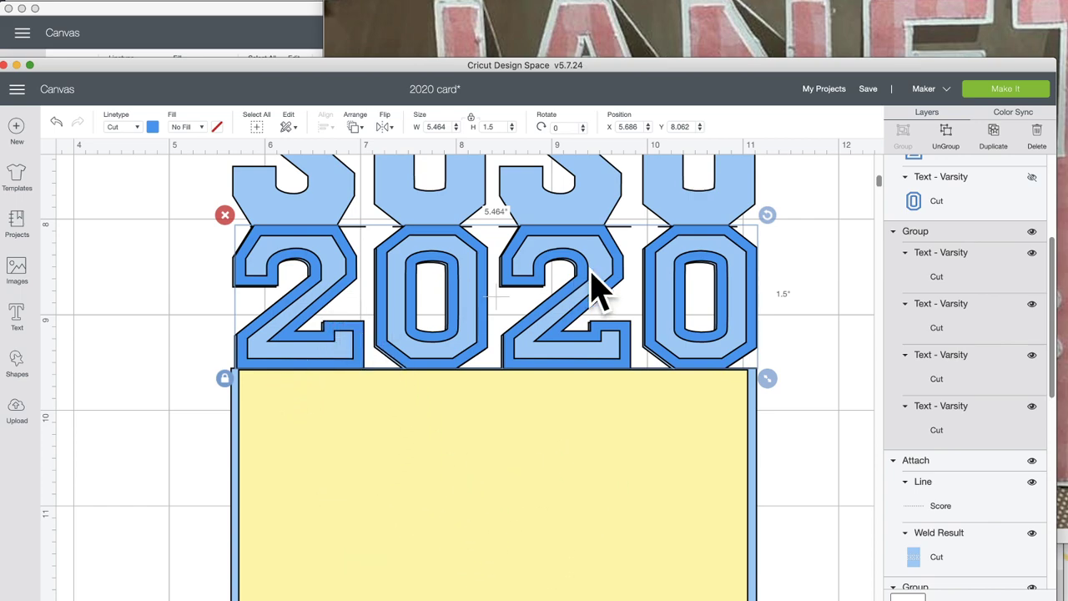
left_click(810, 275)
left_click(705, 252)
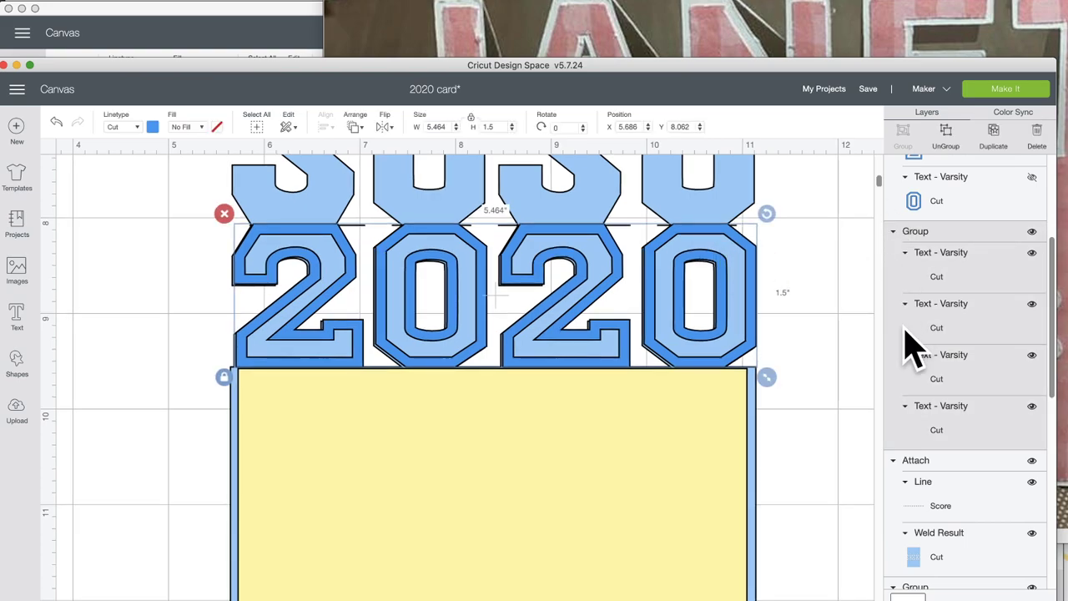
mouse_move(720, 249)
left_mouse_down()
mouse_move(714, 278)
mouse_move(716, 235)
left_mouse_up()
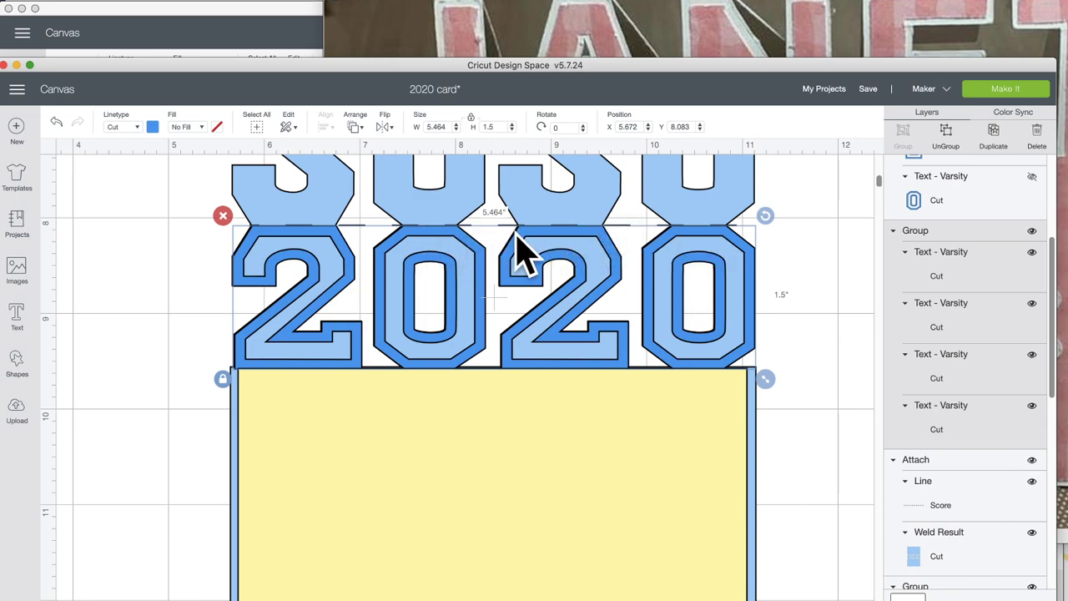
Weld the dark blue 2020 group and the yellow rectangle below it into one shape.
scroll(497, 384, "down", 1)
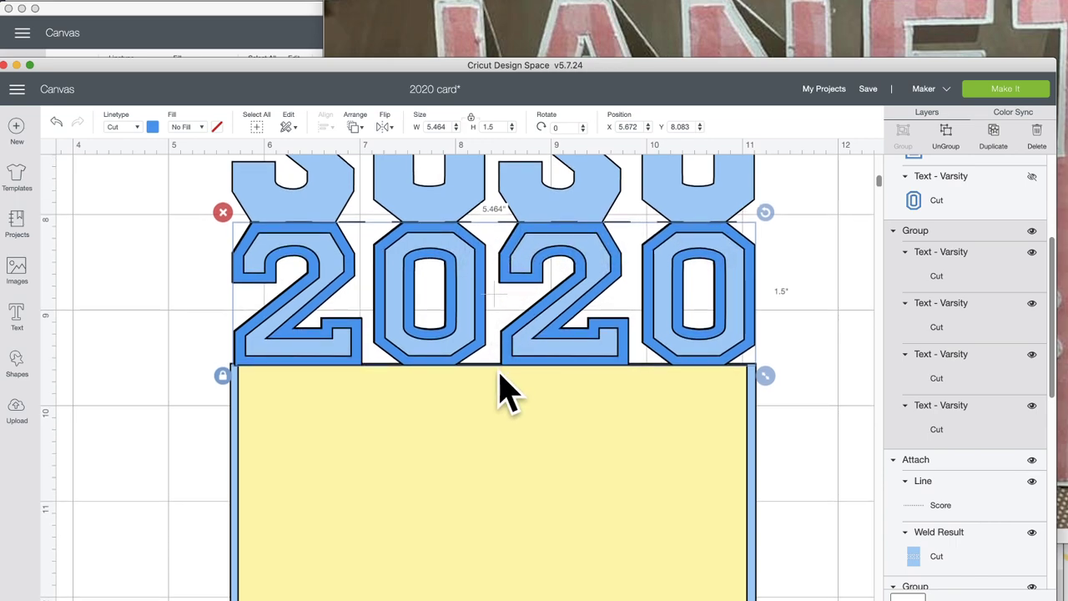
scroll(501, 388, "right", 1)
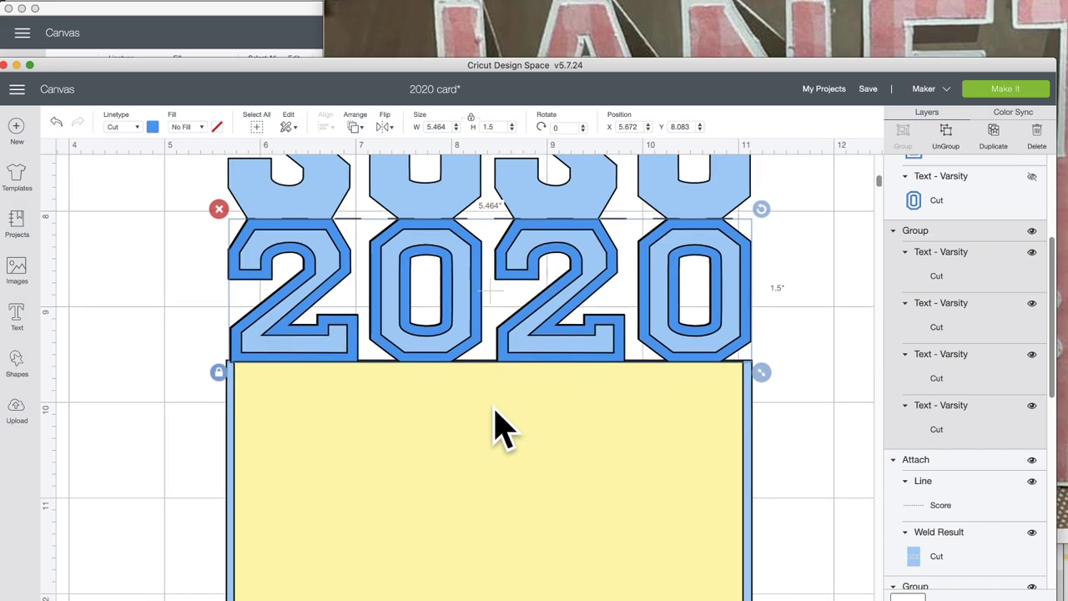
left_click(496, 425, "shift")
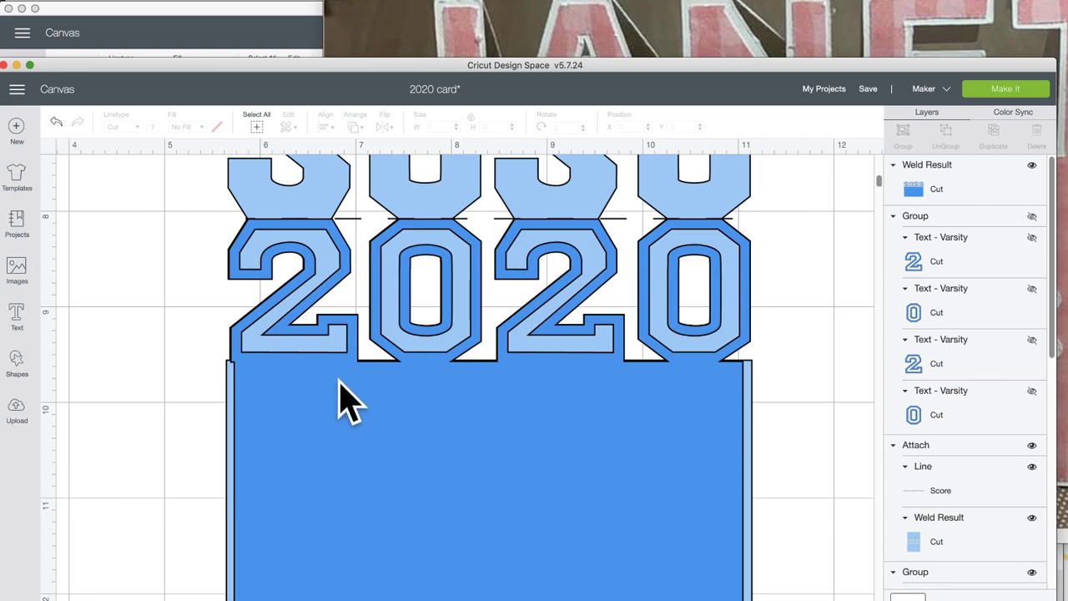
Move the welded 2020 panel off the card front and back to about X 5.665, Y 8.069, and save the project.
scroll(387, 430, "down", 1)
left_click_drag(387, 439, 499, 597)
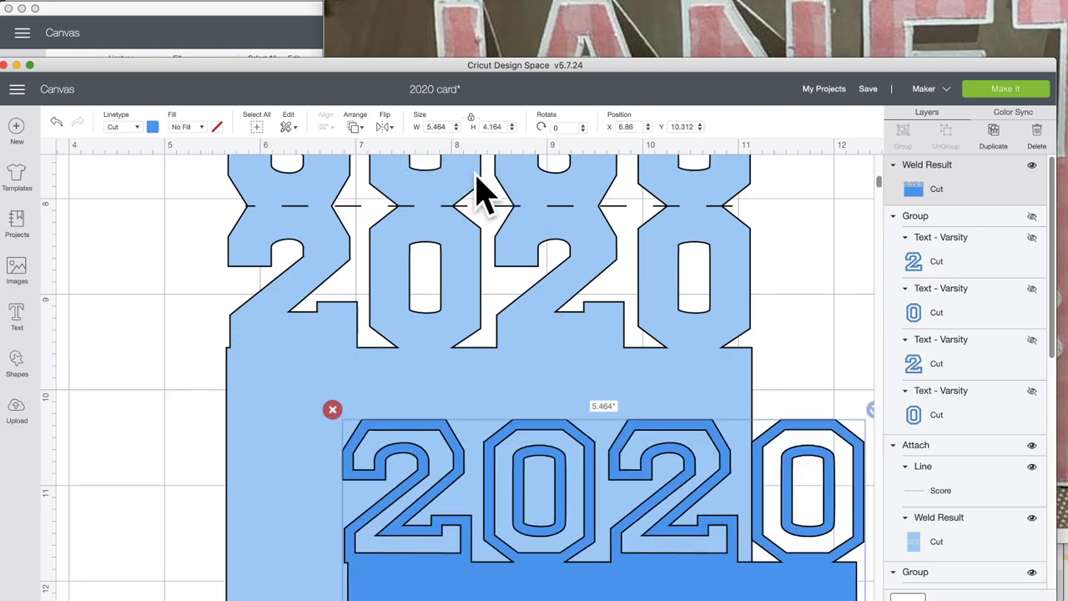
left_click_drag(643, 592, 560, 409)
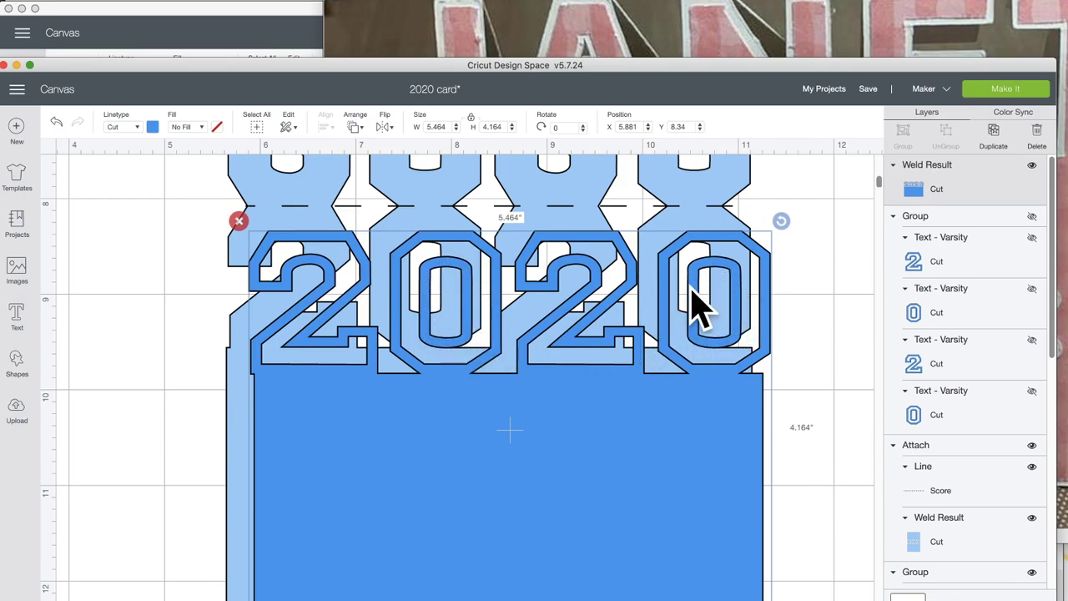
left_click_drag(648, 460, 630, 434)
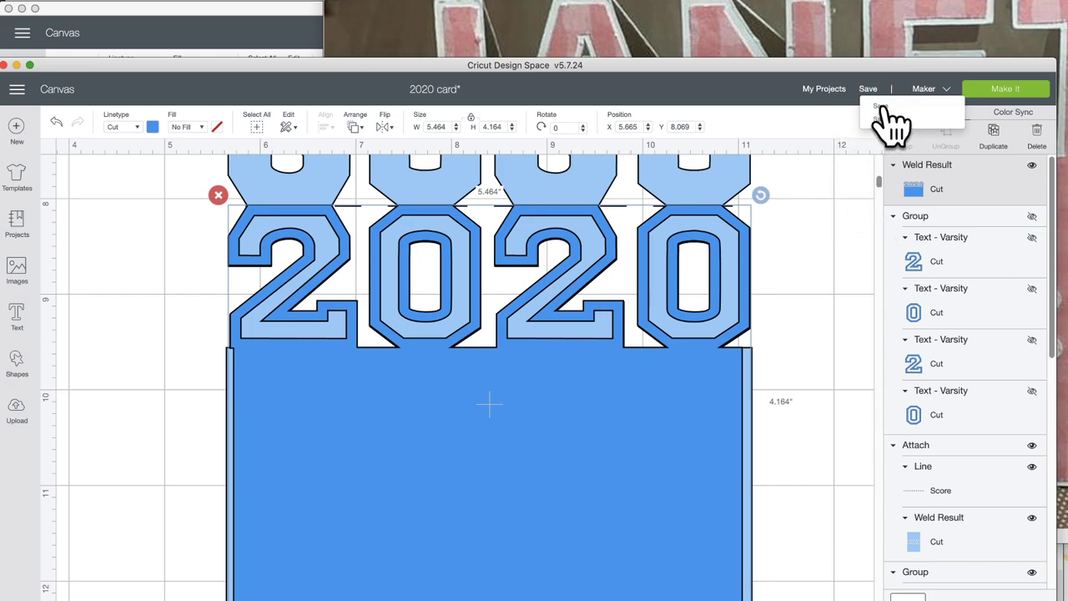
left_click(870, 89)
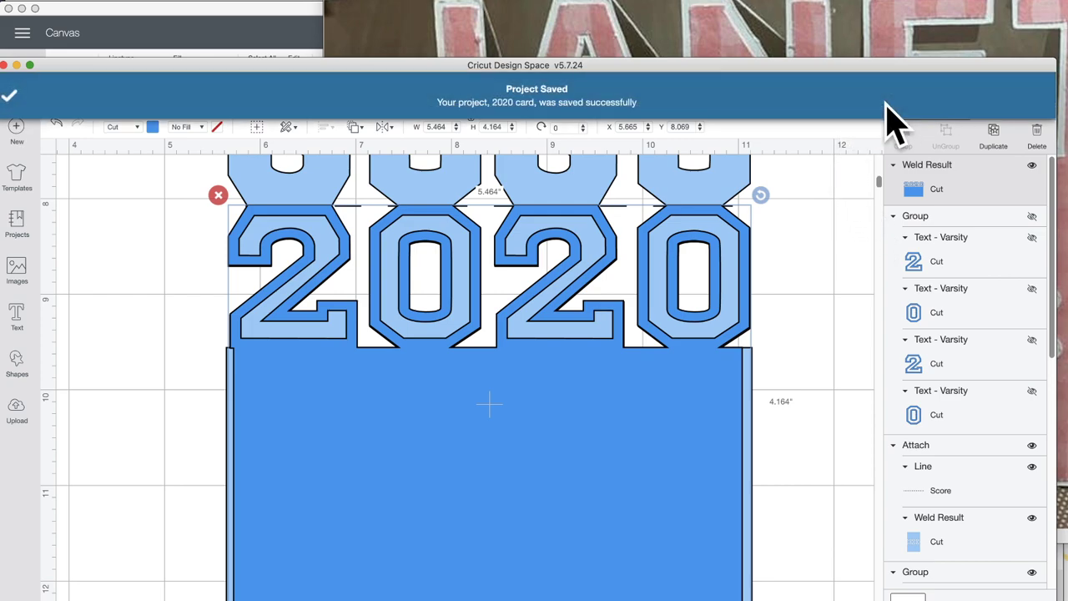
Move the spare 2020 outline group above the large yellow rectangle, to about X 12.822, Y 5.64, and hide it.
scroll(811, 331, "up", 5)
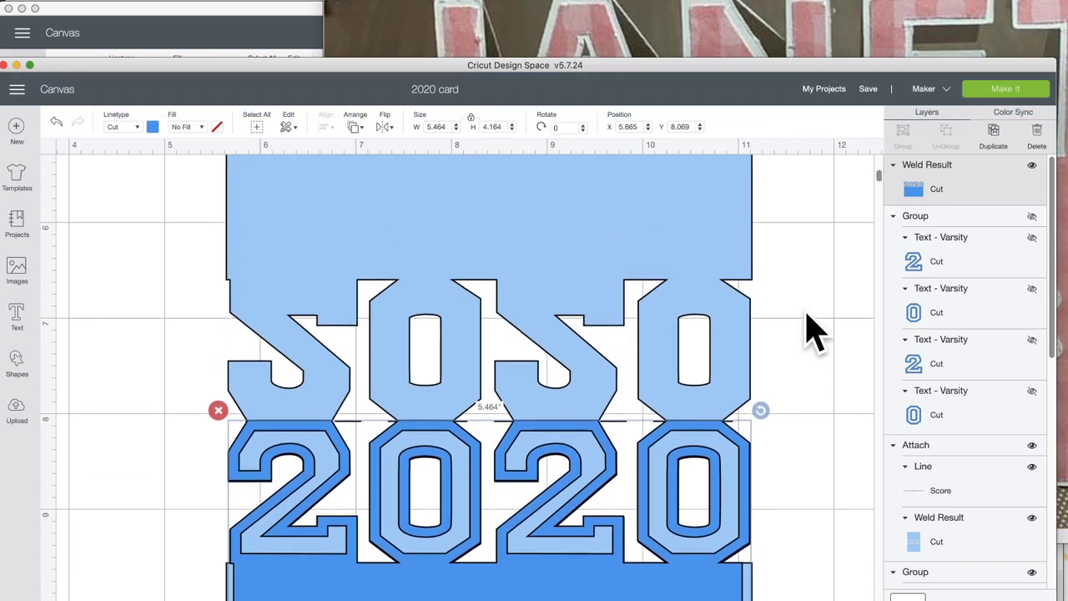
scroll(811, 331, "down", 1)
scroll(388, 506, "down", 5)
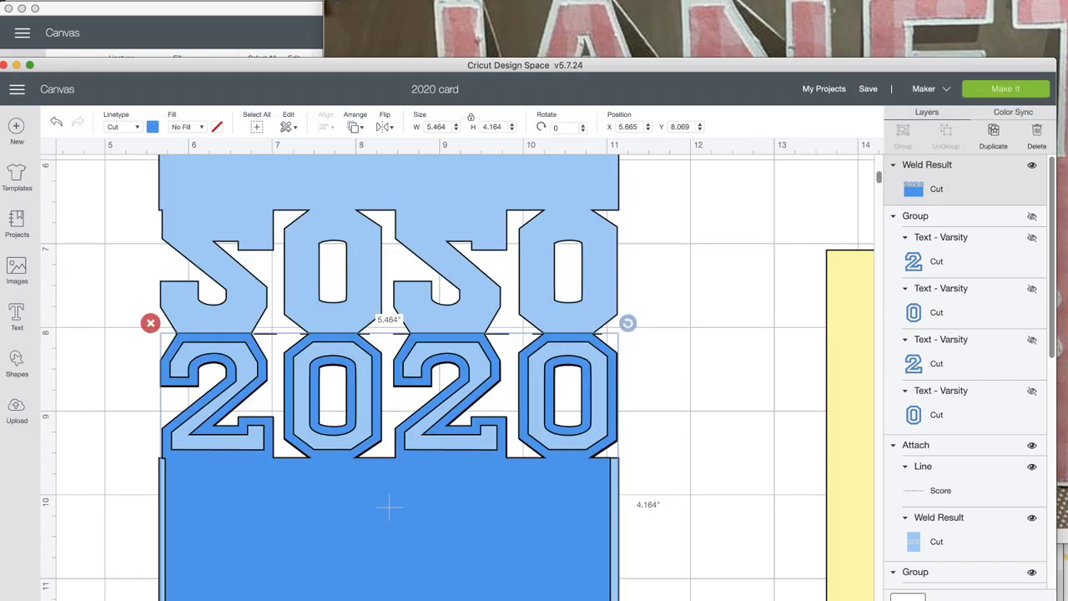
scroll(299, 547, "down", 2)
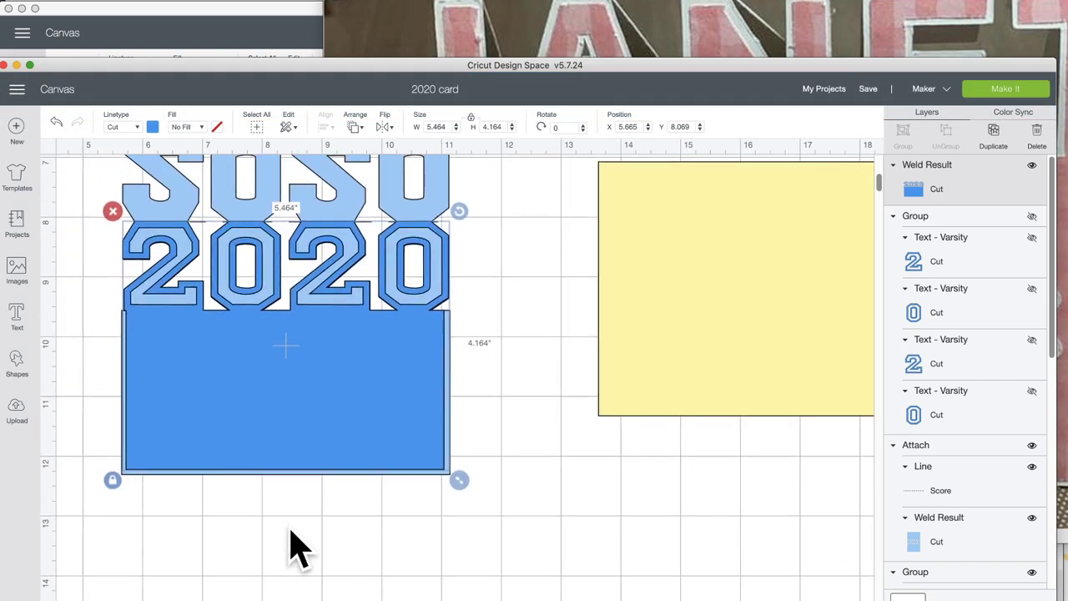
scroll(292, 547, "left", 2)
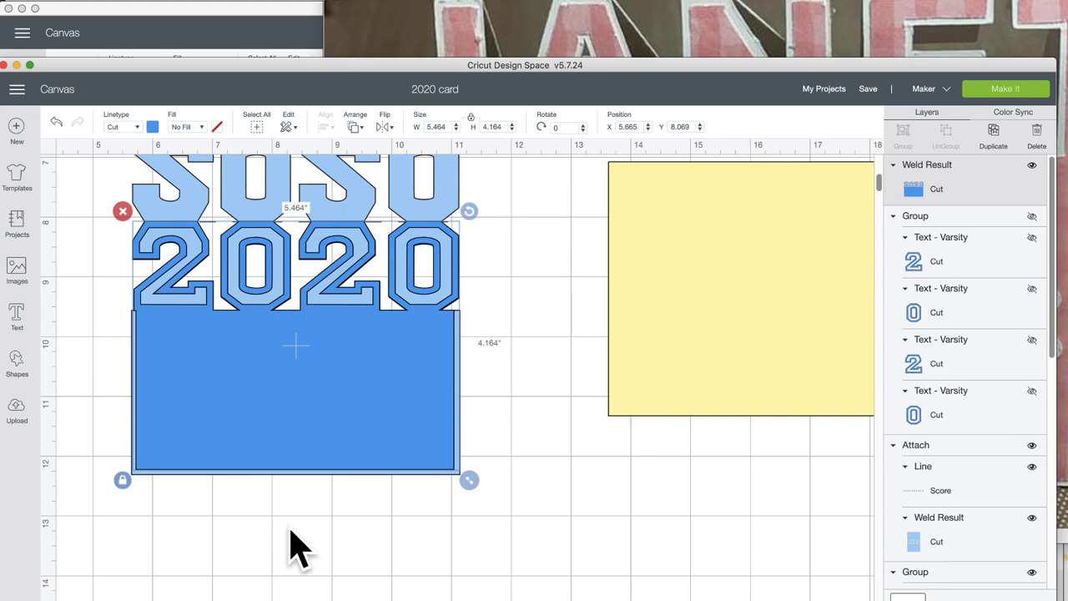
scroll(299, 547, "up", 10)
scroll(292, 548, "down", 2)
scroll(292, 548, "right", 12)
left_click_drag(601, 203, 309, 436)
scroll(388, 415, "left", 10)
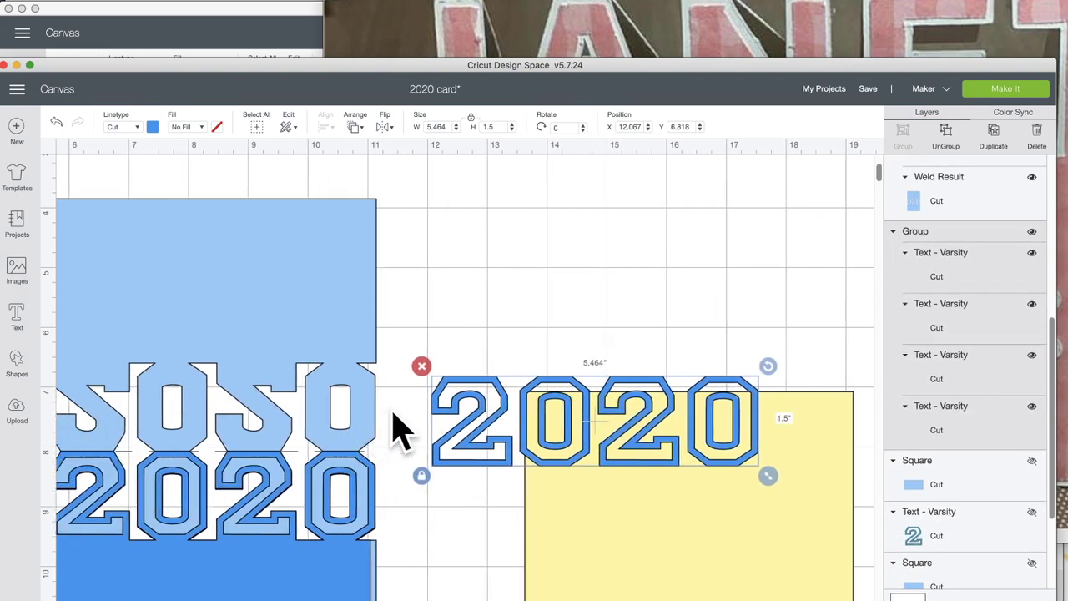
left_click_drag(465, 406, 607, 309)
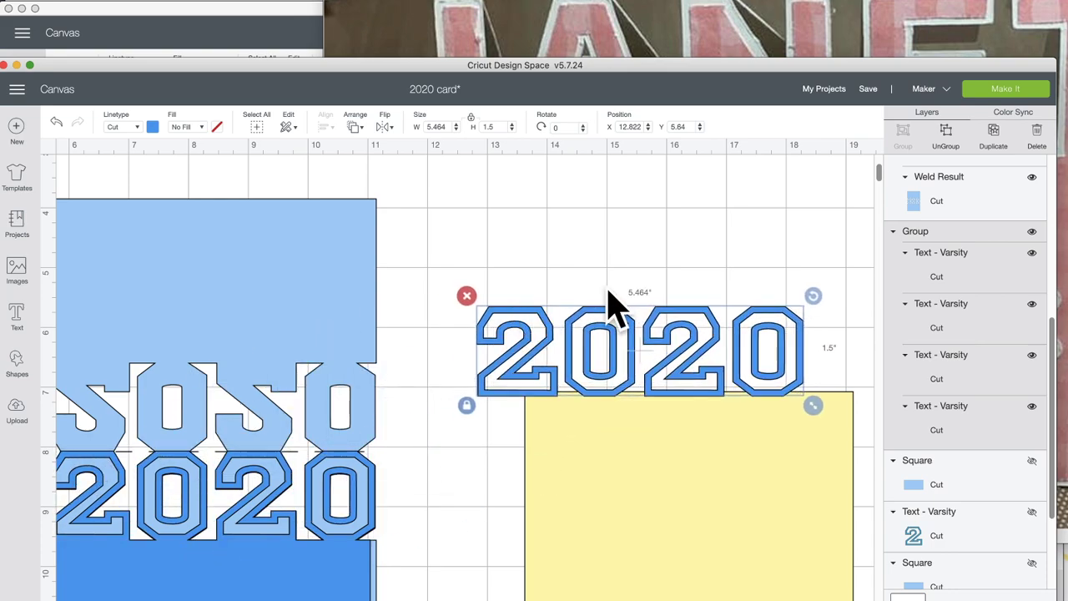
left_click(1031, 231)
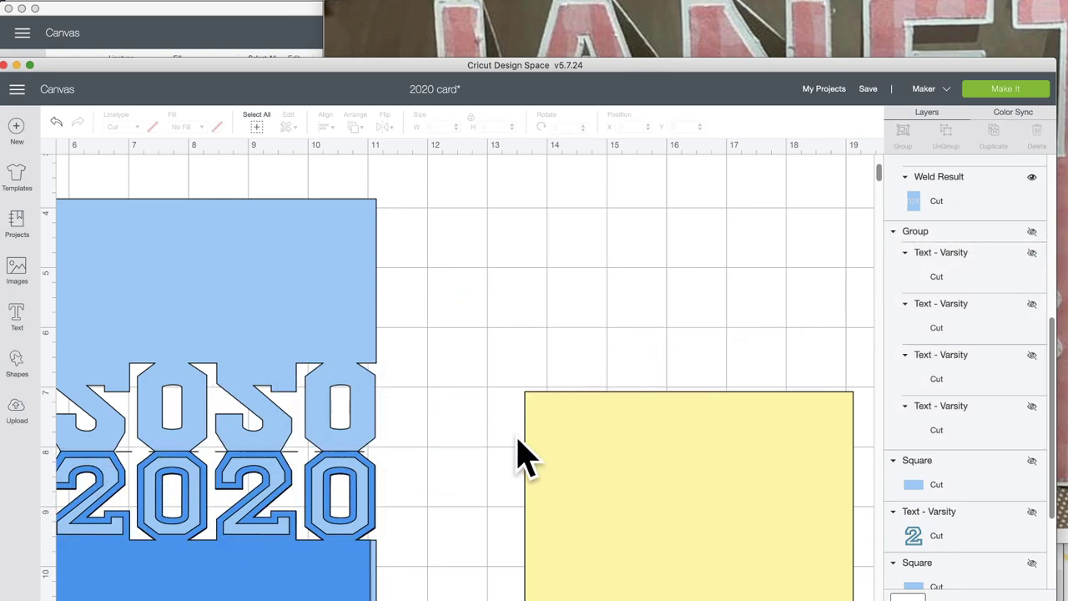
scroll(453, 453, "left", 5)
scroll(453, 453, "down", 3)
scroll(455, 457, "right", 1)
scroll(454, 457, "right", 1)
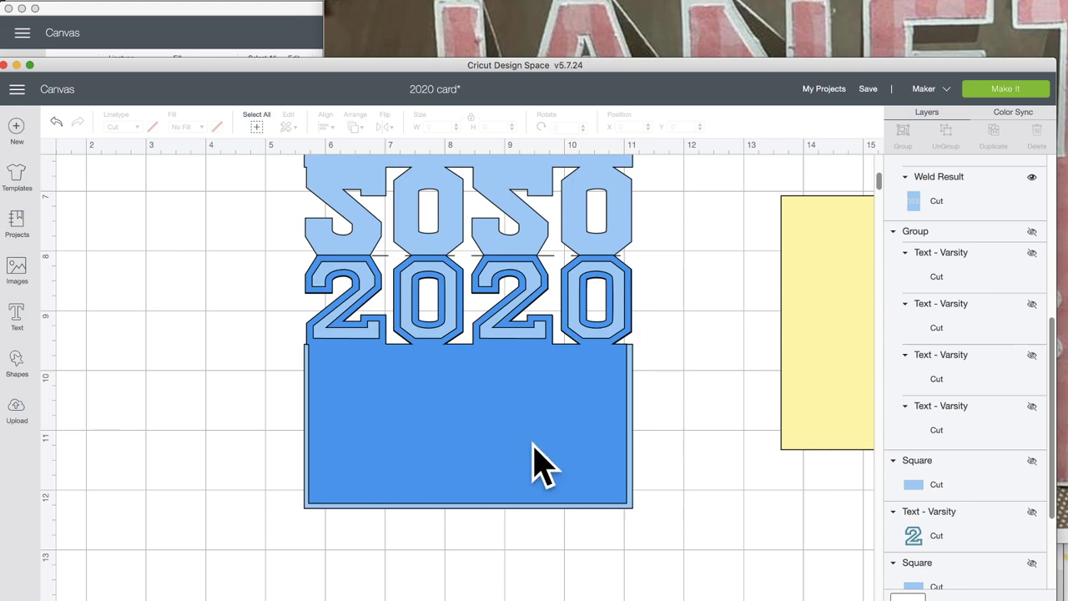
Move the yellow 5.5 by 4.25 rectangle close beside the card, to about X 11.869, Y 7.864, with its line type changed to Score.
left_click_drag(826, 356, 730, 410)
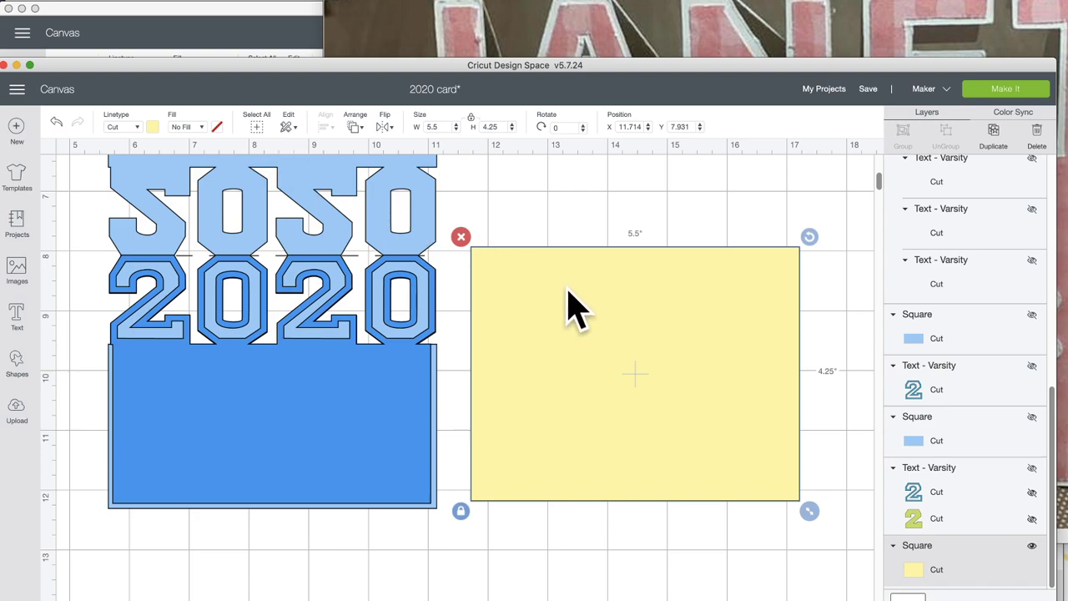
left_click(138, 127)
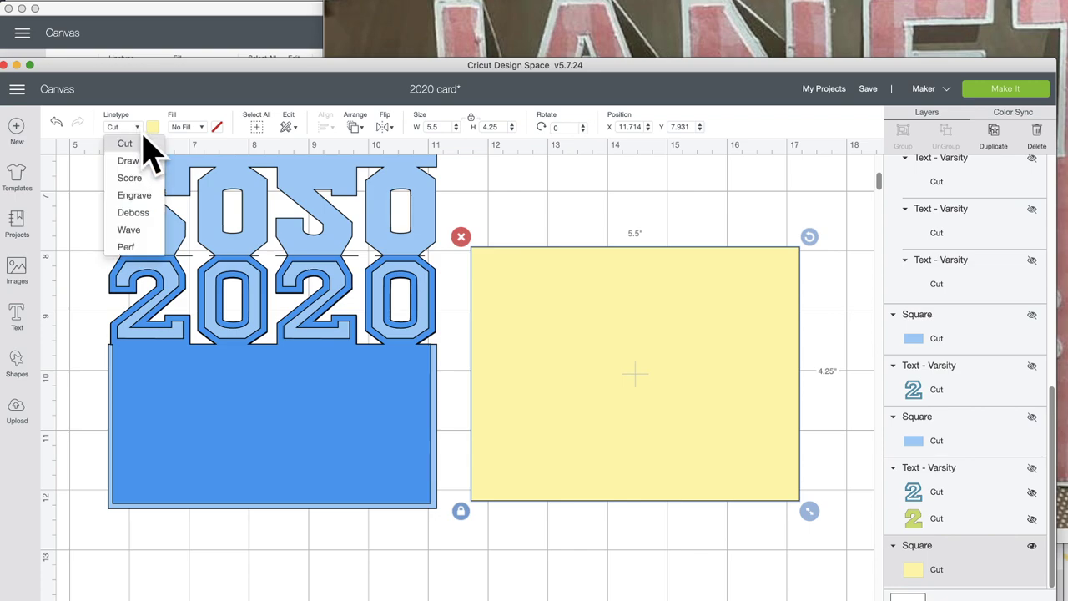
left_click(144, 178)
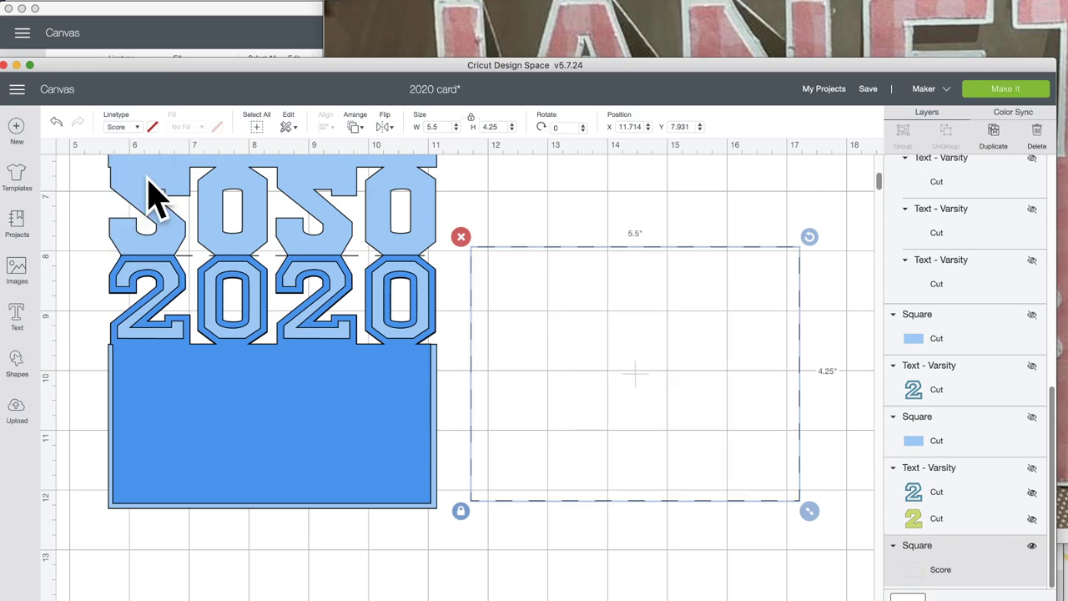
left_click(826, 346)
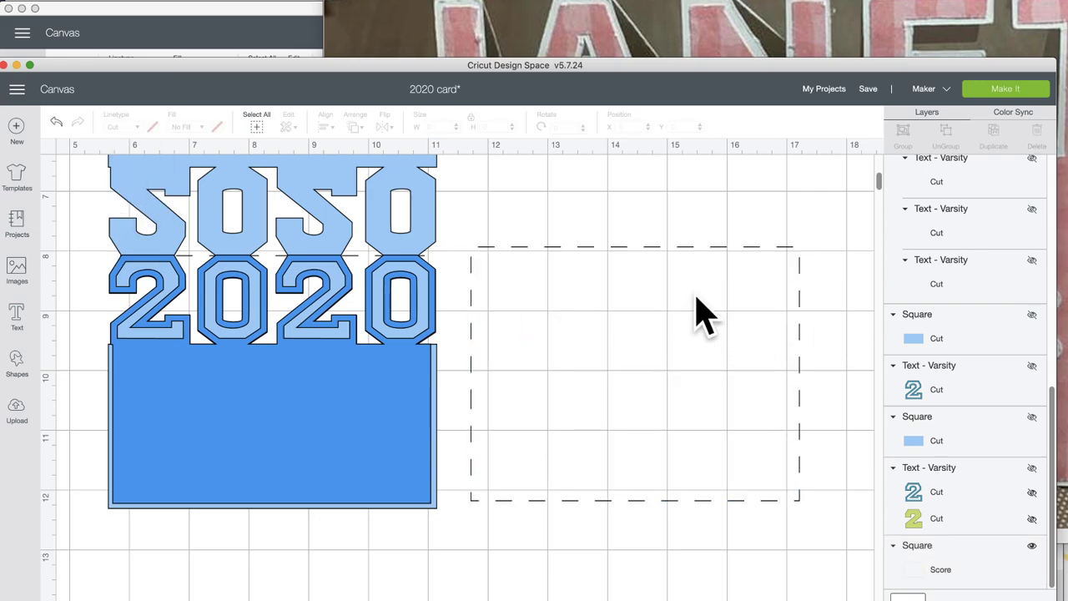
left_click(651, 255)
left_click(639, 205)
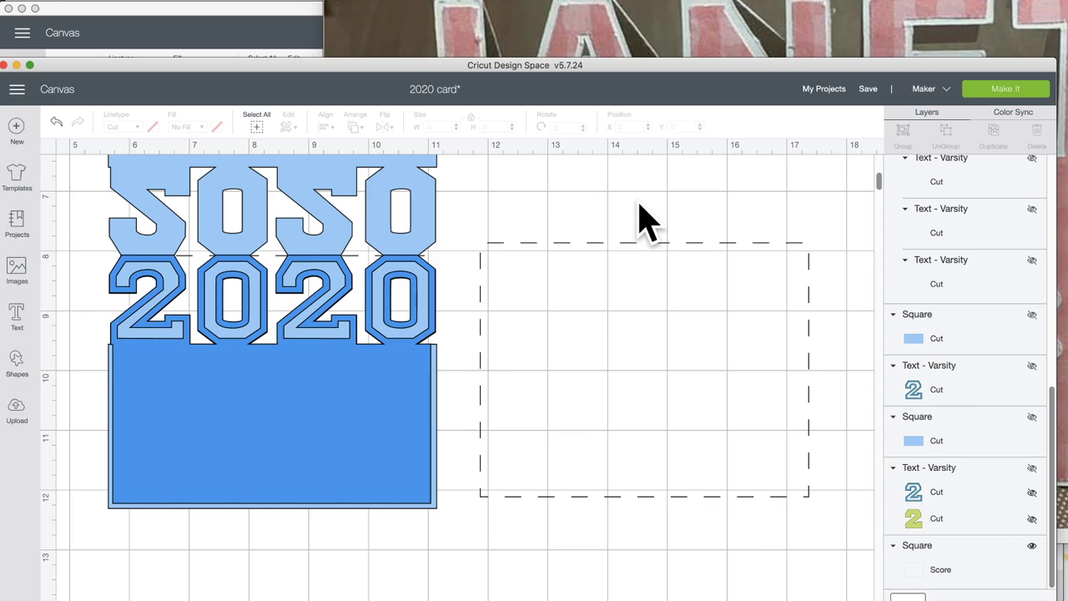
Change the rectangle beside the card to the Draw line type.
left_click(556, 334)
left_click(136, 129)
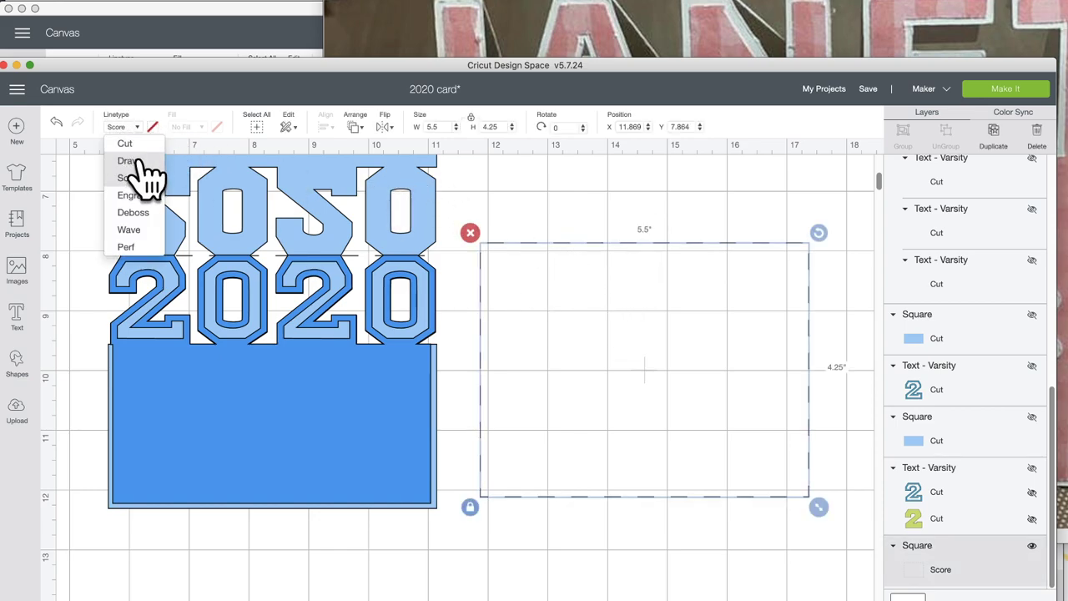
left_click(138, 160)
left_click(653, 228)
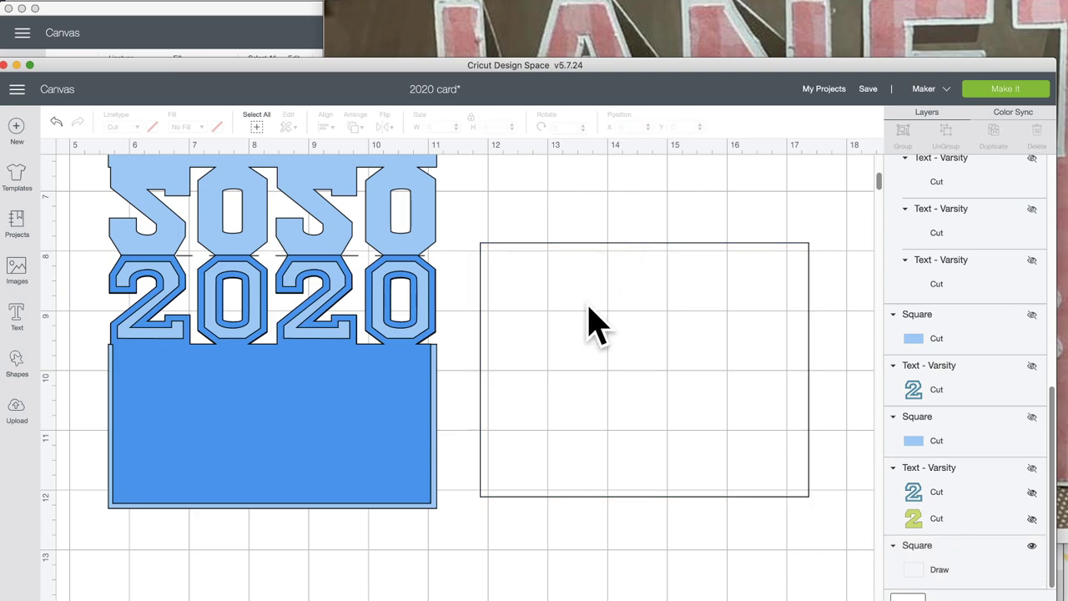
Set the rectangle's line type back to Cut and shift it slightly, to about X 11.903, Y 7.975.
left_click(657, 303)
left_click(138, 129)
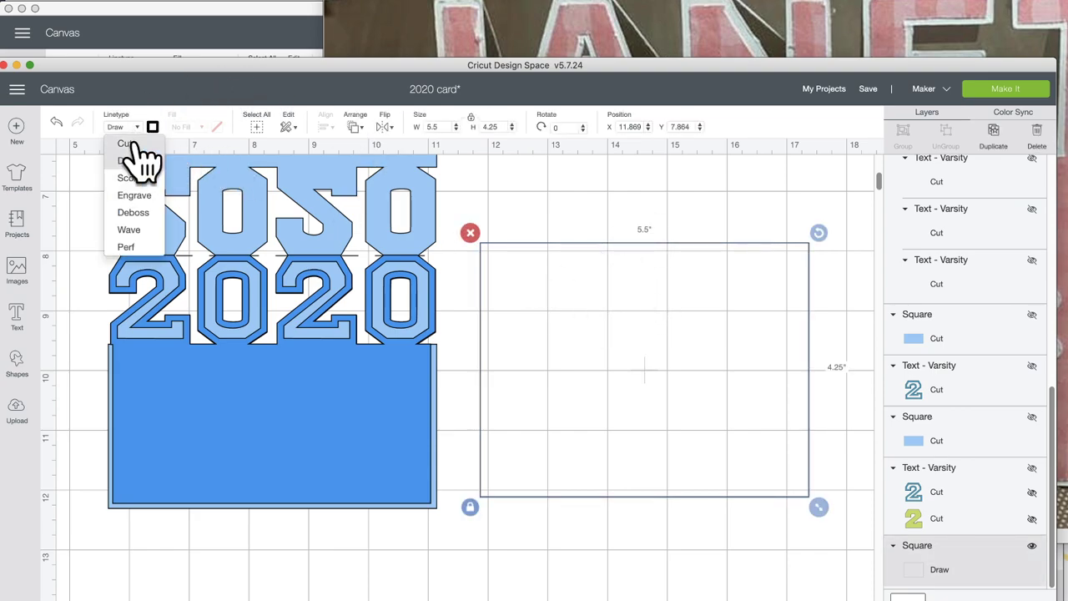
left_click(126, 143)
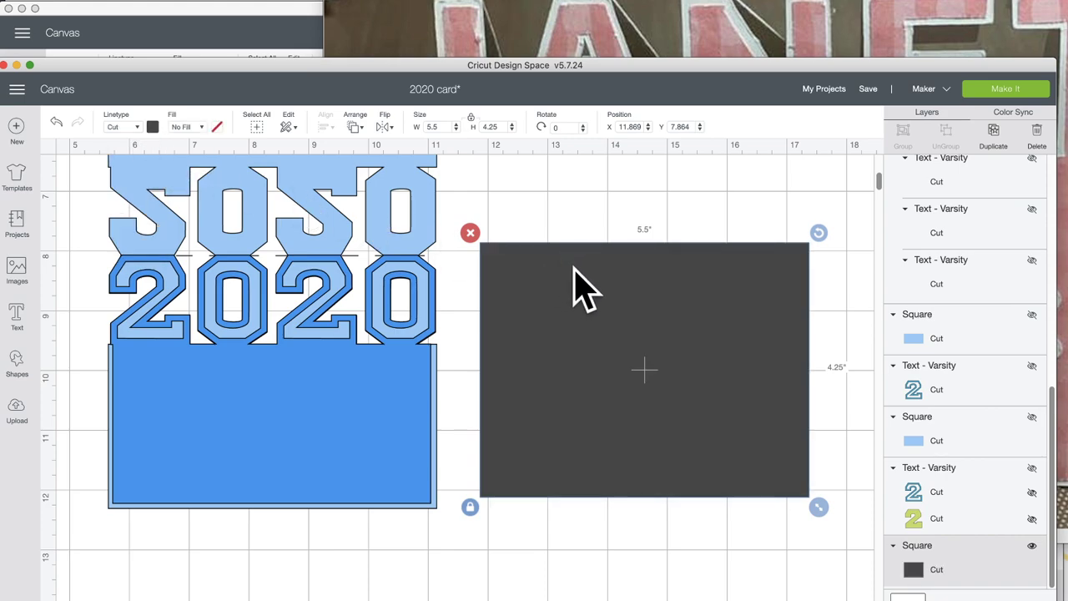
left_click_drag(572, 288, 574, 295)
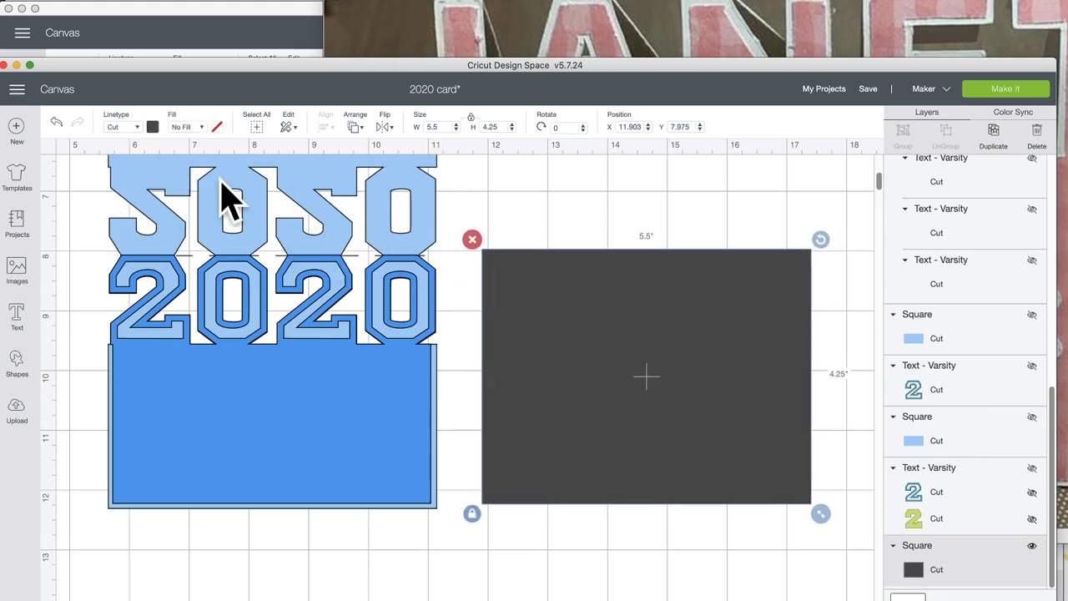
scroll(693, 413, "right", 5)
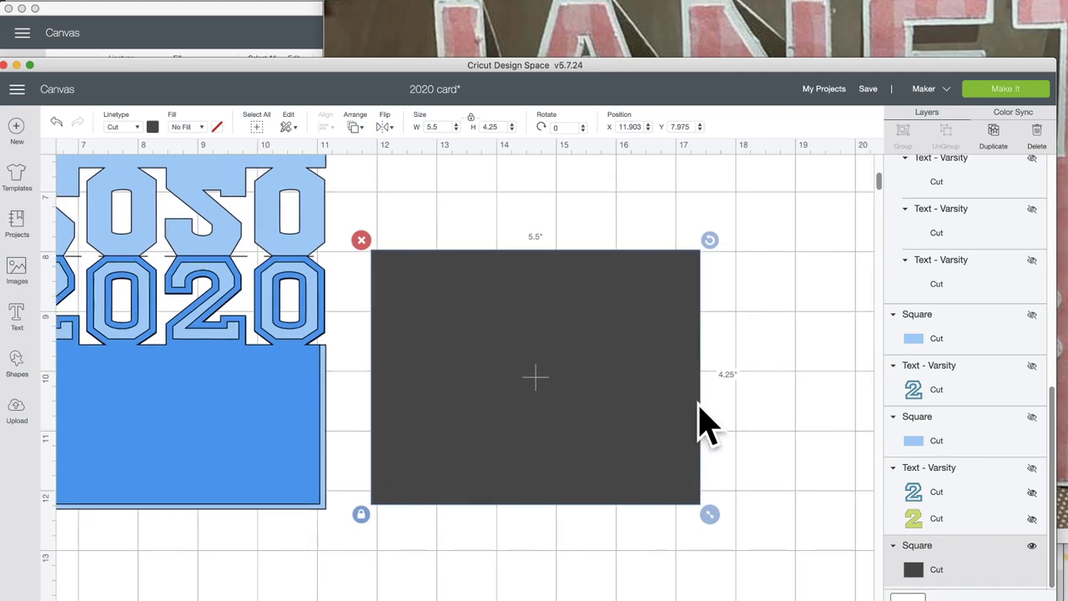
scroll(613, 399, "left", 3)
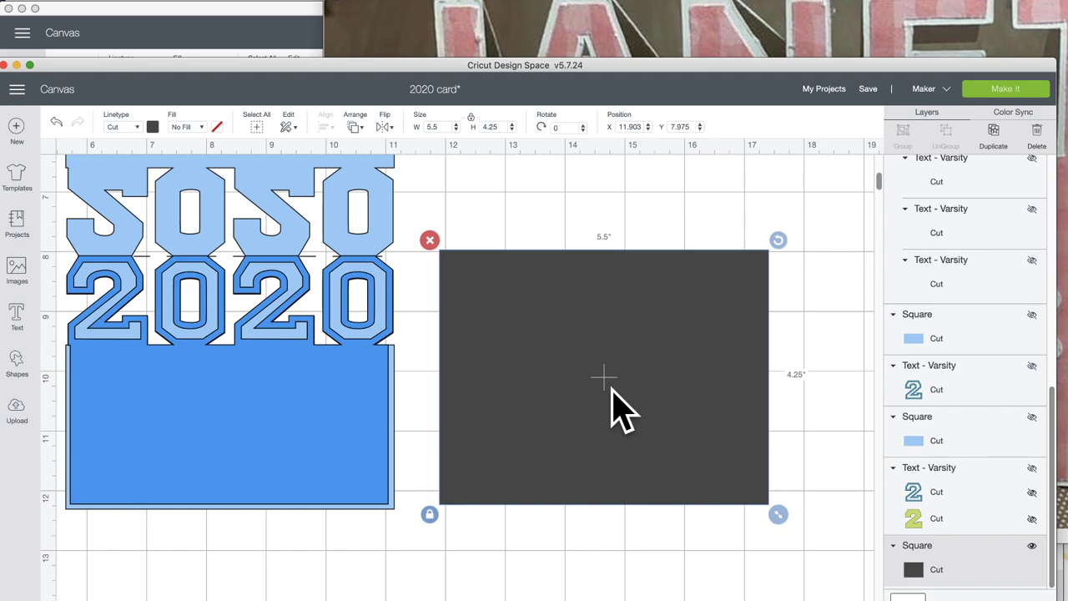
Enlarge the 2020 card window, recolor the dark rectangle pale yellow, and move it to about X 12.036, Y 8.053.
left_click(127, 8)
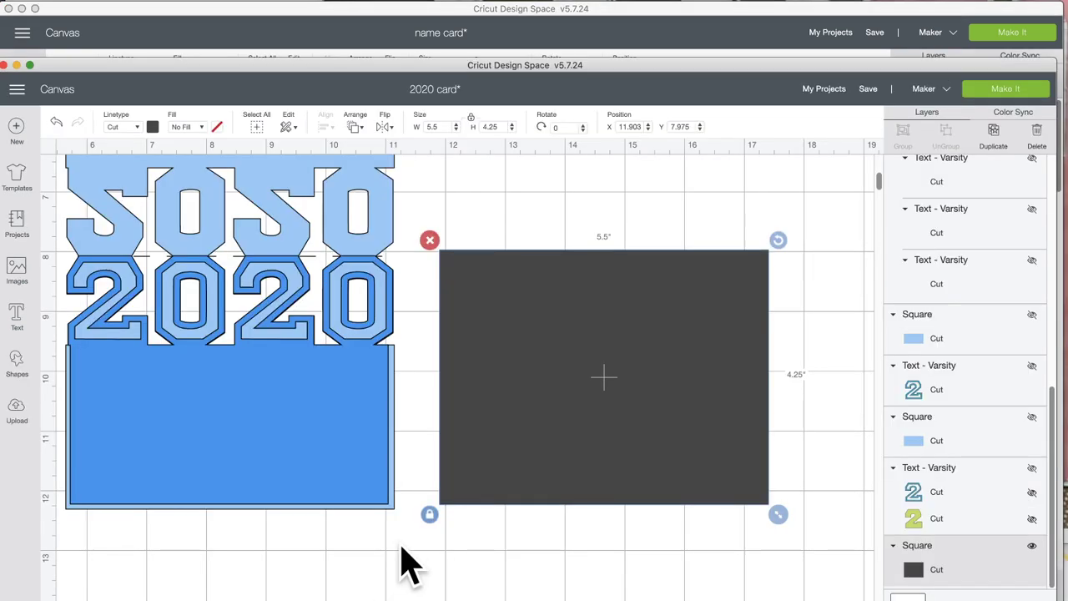
double_click(303, 64)
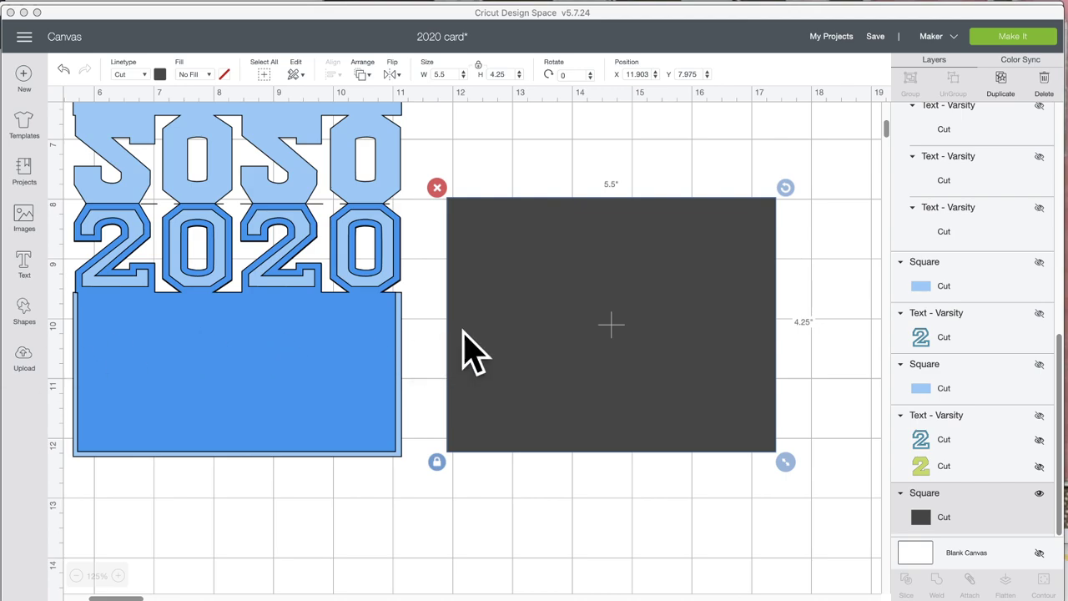
left_click(515, 322)
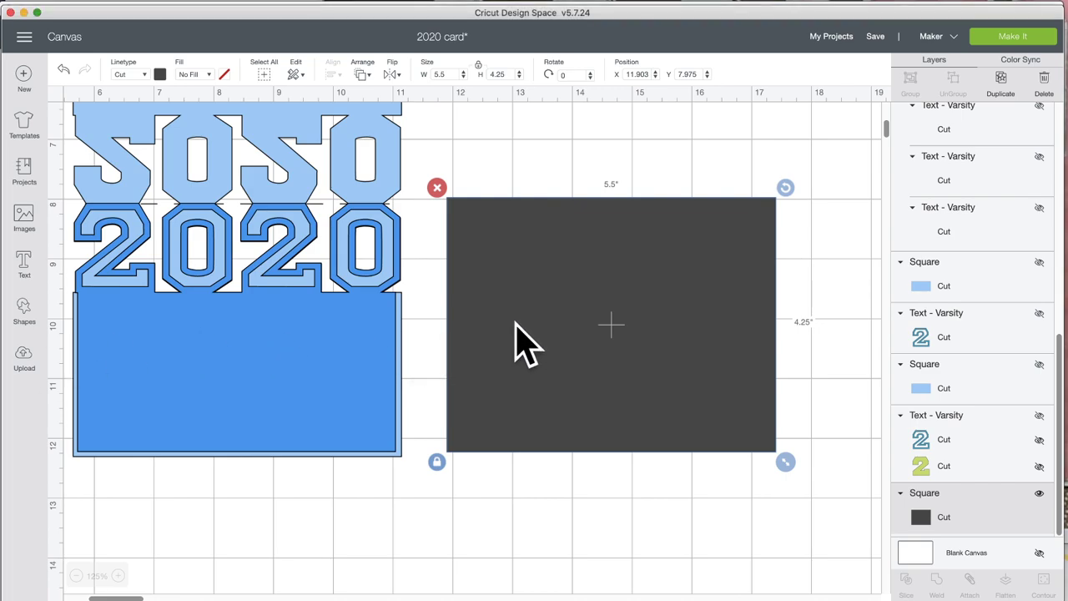
left_click(159, 75)
left_click(257, 146)
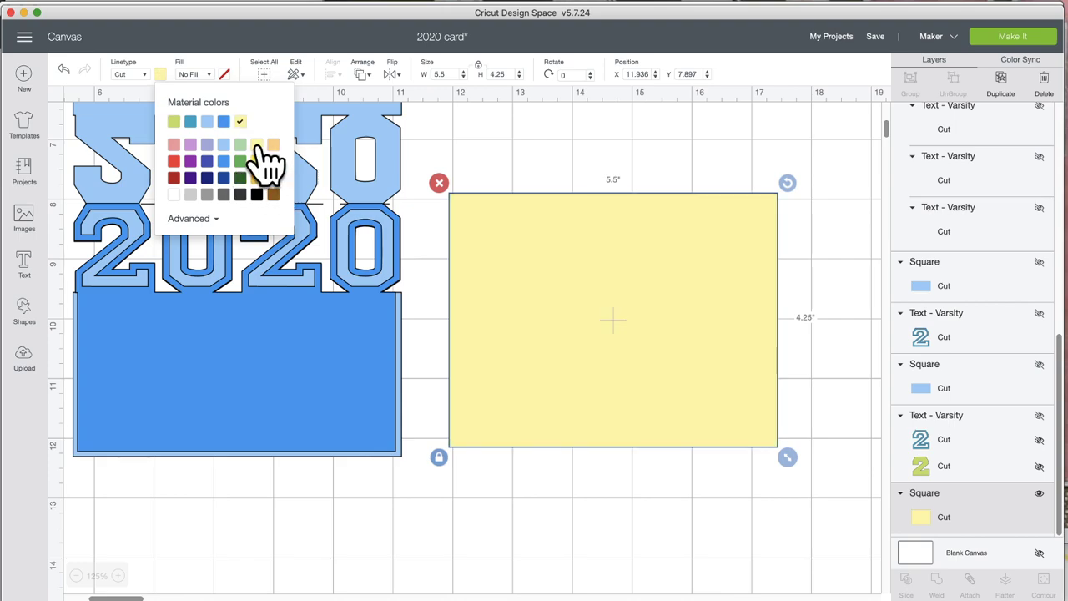
left_click(512, 162)
mouse_move(512, 342)
left_mouse_down()
mouse_move(502, 337)
mouse_move(508, 328)
mouse_move(522, 334)
mouse_move(503, 338)
left_mouse_up()
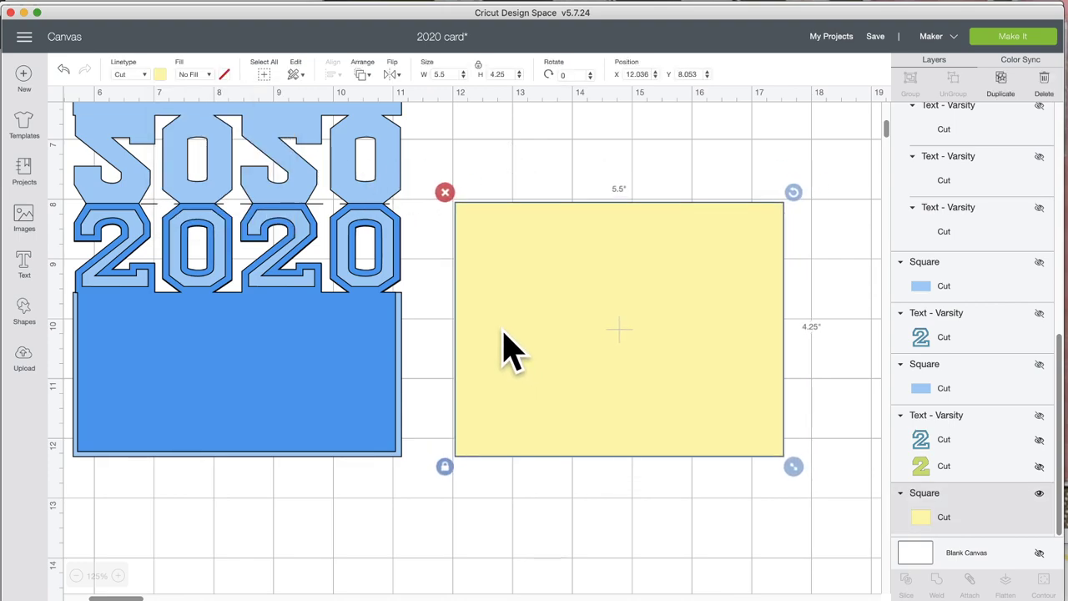
left_click(309, 381)
scroll(357, 338, "left", 5)
scroll(357, 339, "up", 5)
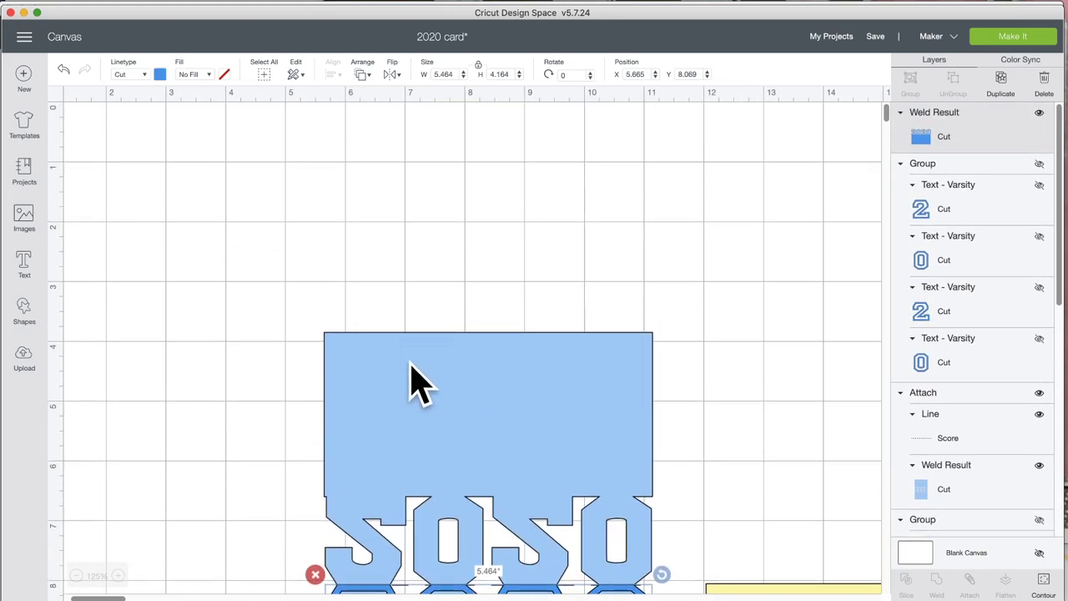
scroll(401, 406, "down", 3)
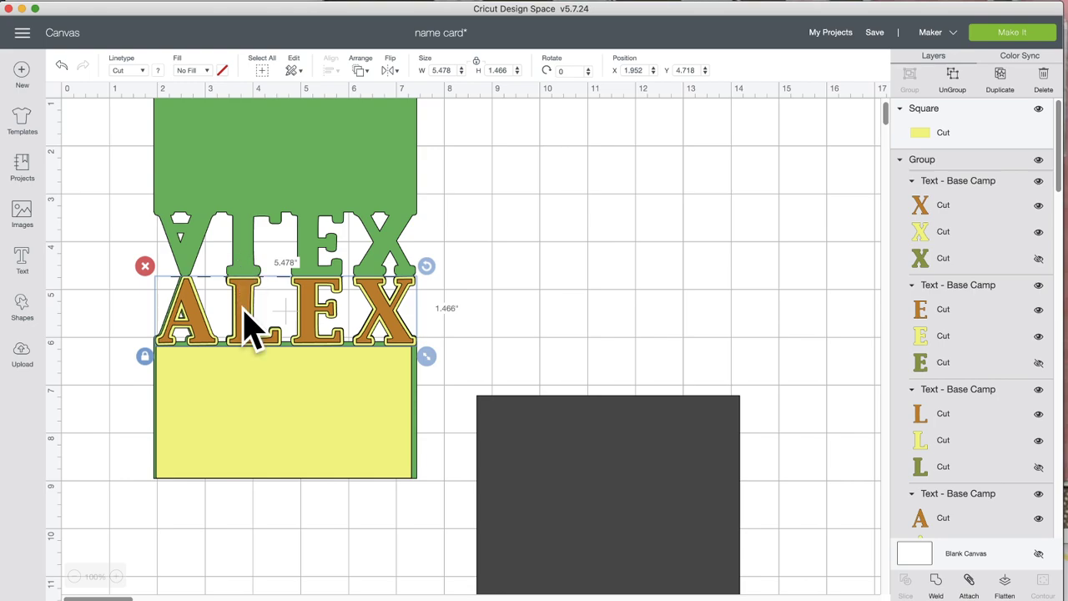
In the name card project, move the layered name lettering off the card to above the dark rectangle and ungroup it into separate letters.
mouse_move(246, 309)
left_mouse_down()
mouse_move(245, 370)
mouse_move(246, 322)
left_mouse_up()
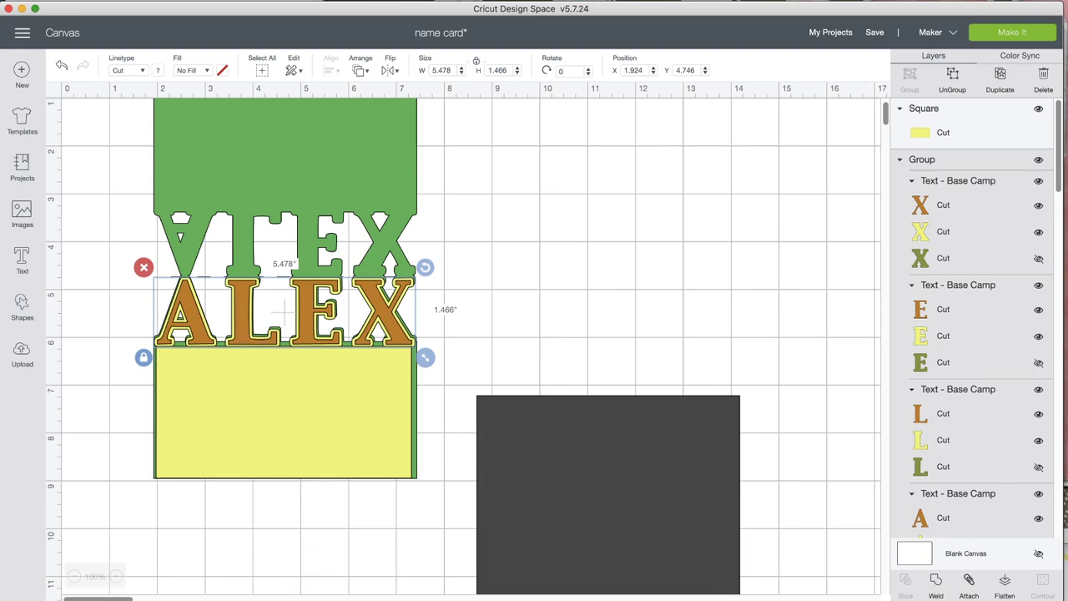
left_click_drag(251, 329, 660, 246)
left_click(952, 84)
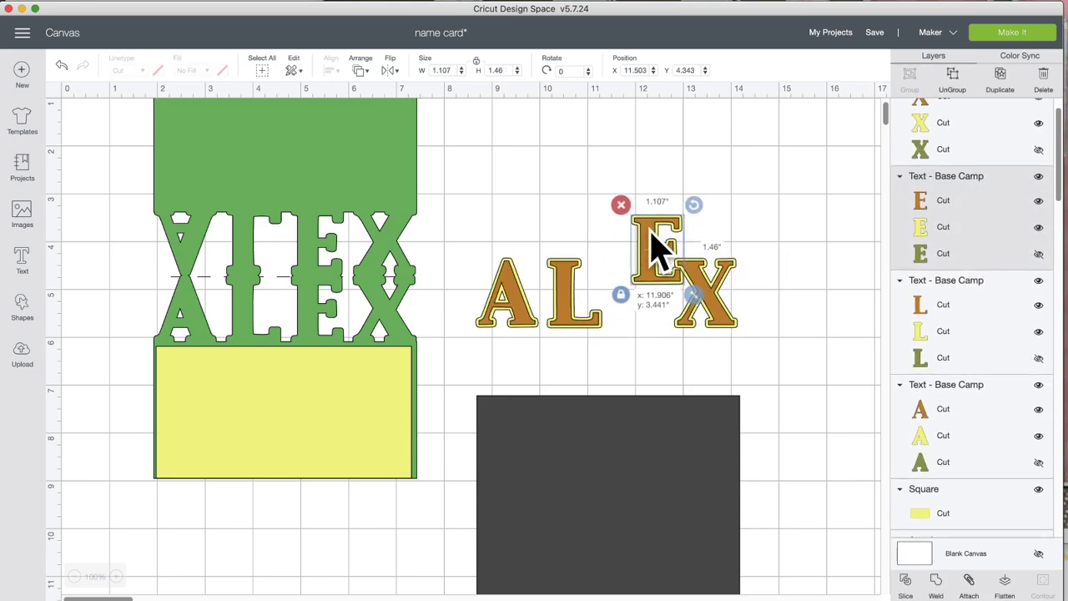
Ungroup the layers of the letter E, pull the brown E off the yellow one, and place it back over the yellow E.
left_click(956, 81)
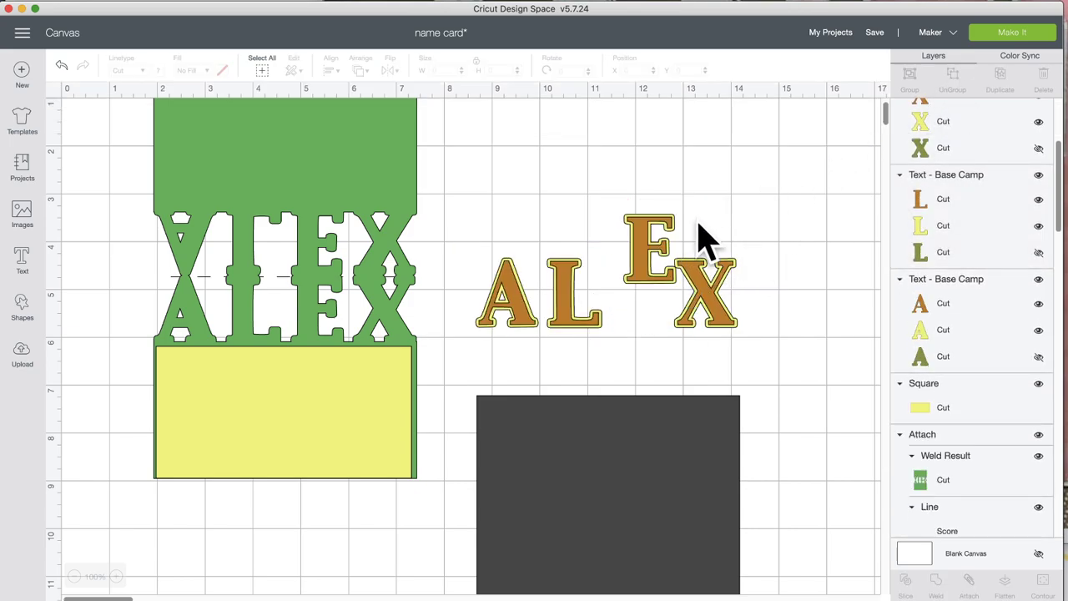
left_click_drag(647, 247, 761, 188)
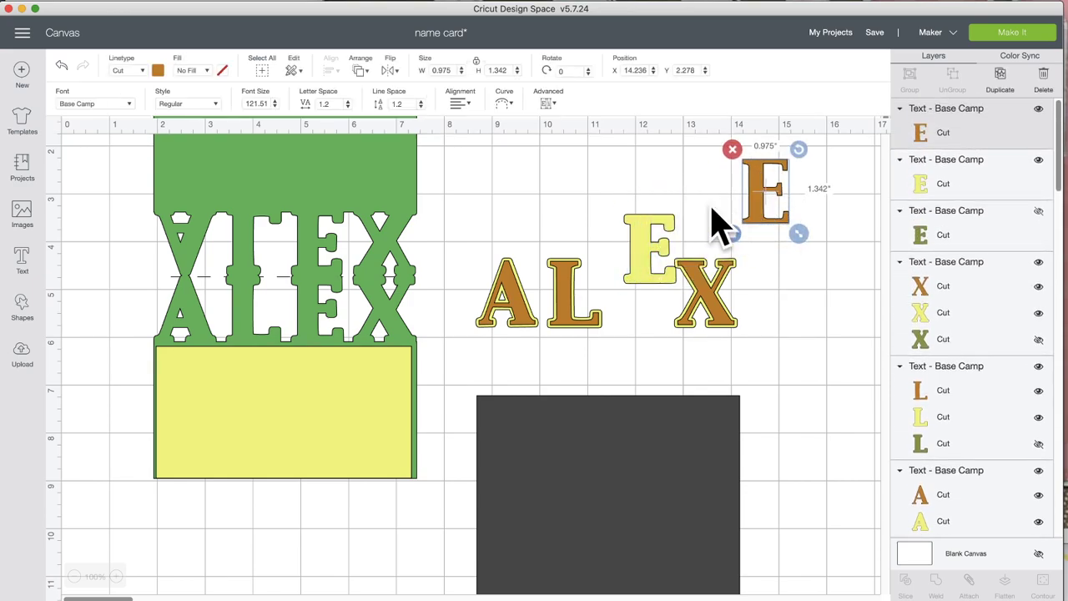
left_click_drag(656, 242, 643, 274)
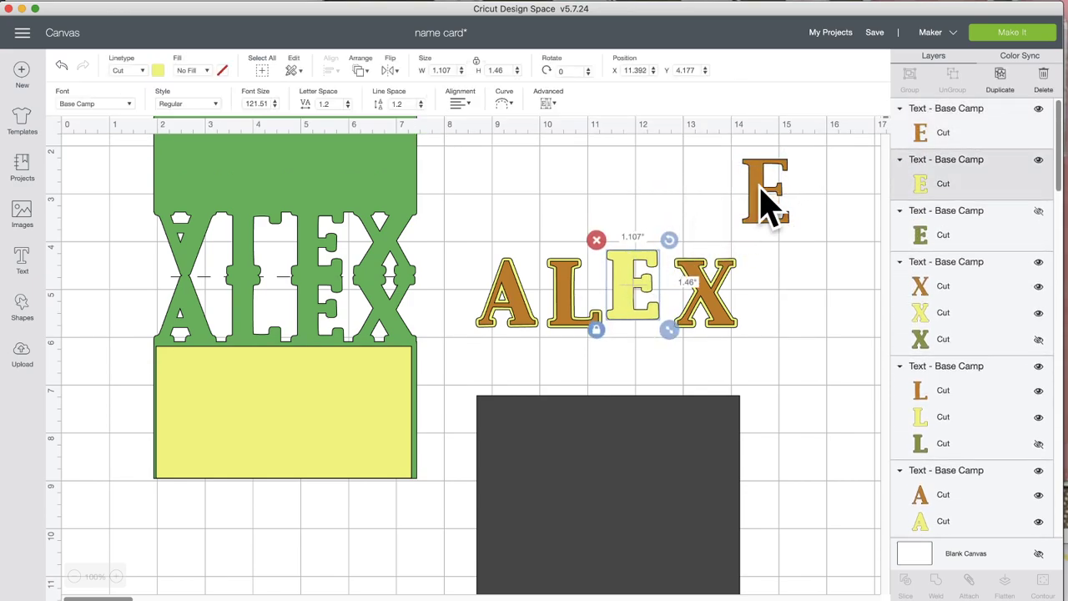
left_click_drag(768, 203, 632, 298)
Switch back to the 2020 card project and search the Cricut image library for "graduation".
left_click(329, 267)
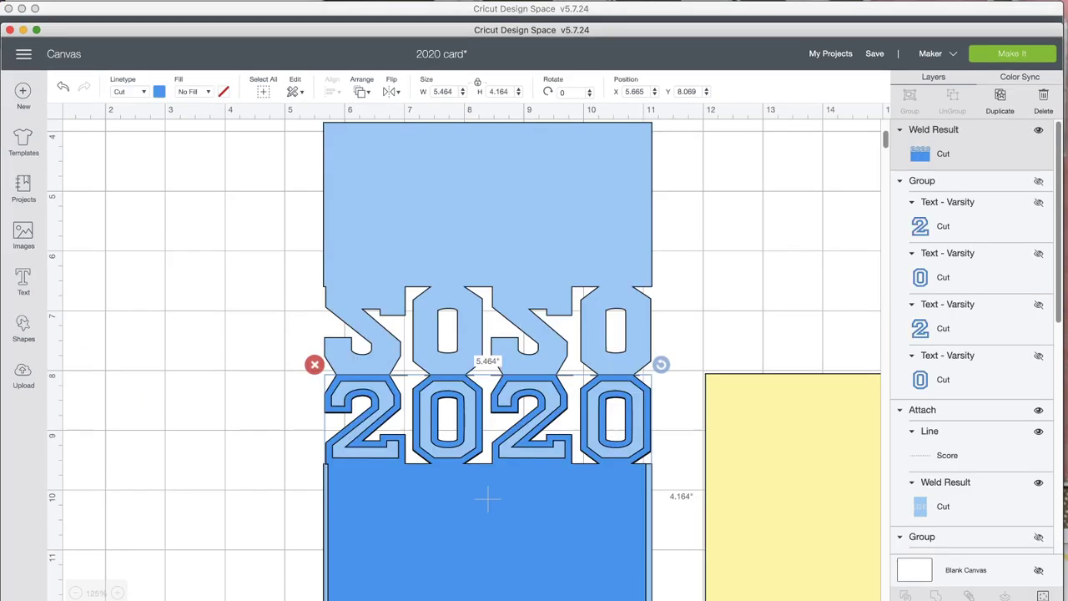
left_click(24, 233)
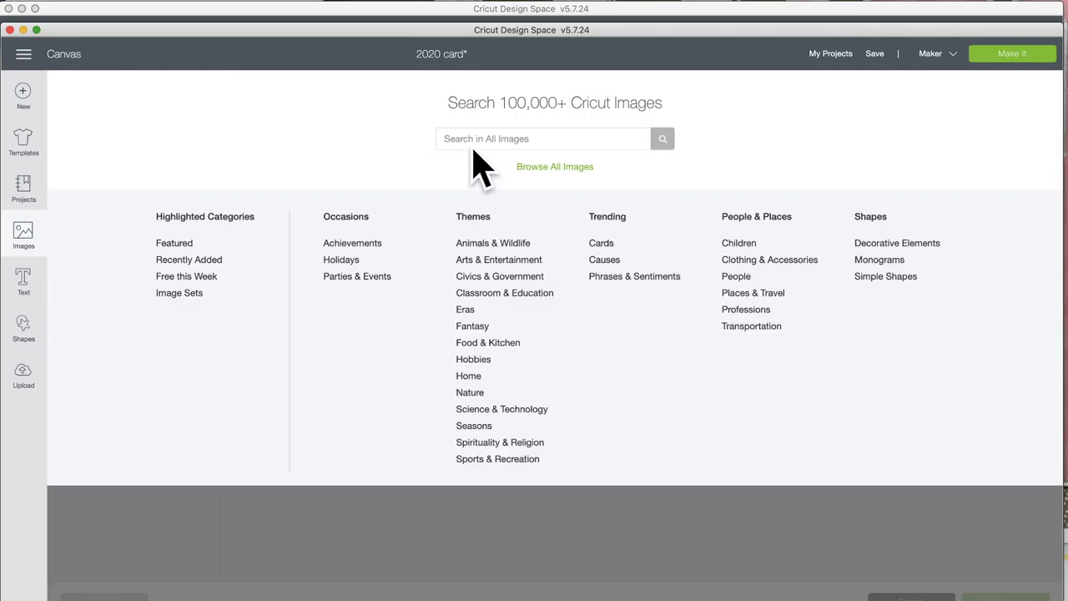
left_click(475, 133)
type("grad")
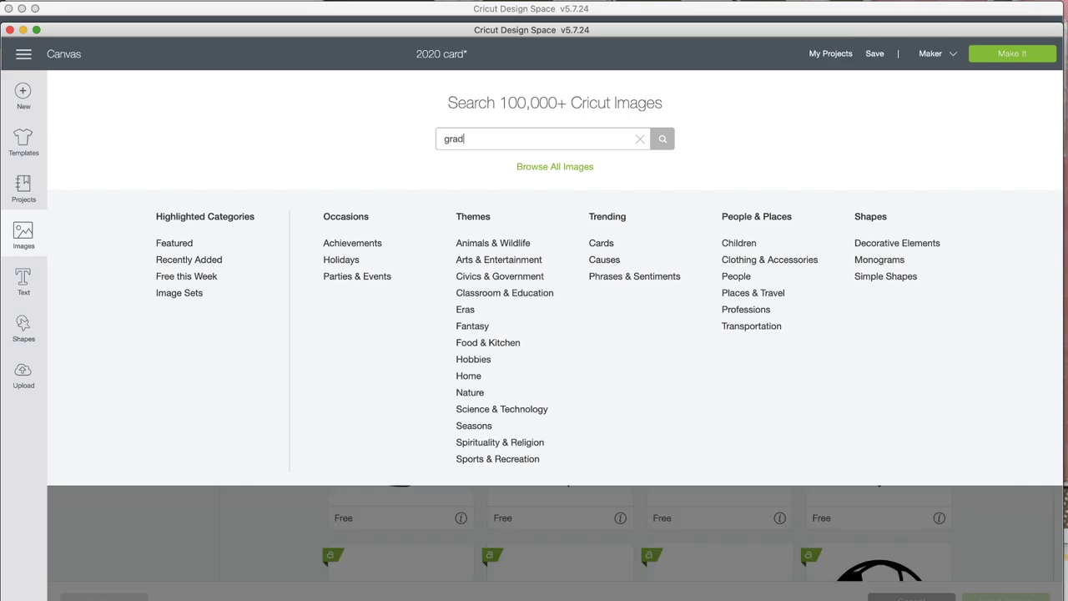
type("uation")
key("Return")
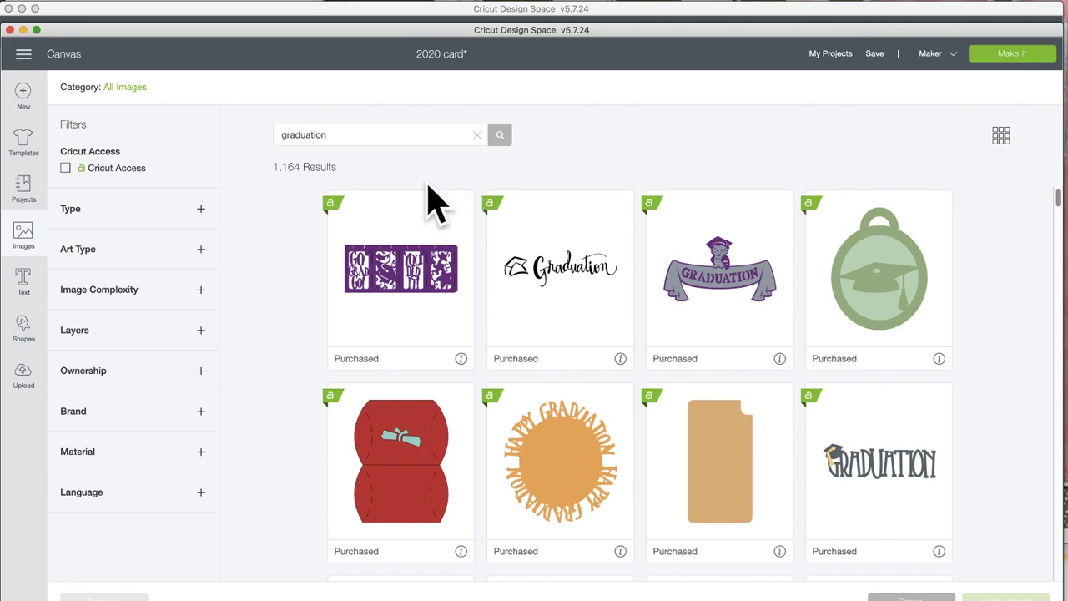
Browse the graduation images for a card decoration, selecting and deselecting the tan Happy Graduation lettering.
scroll(483, 436, "down", 1)
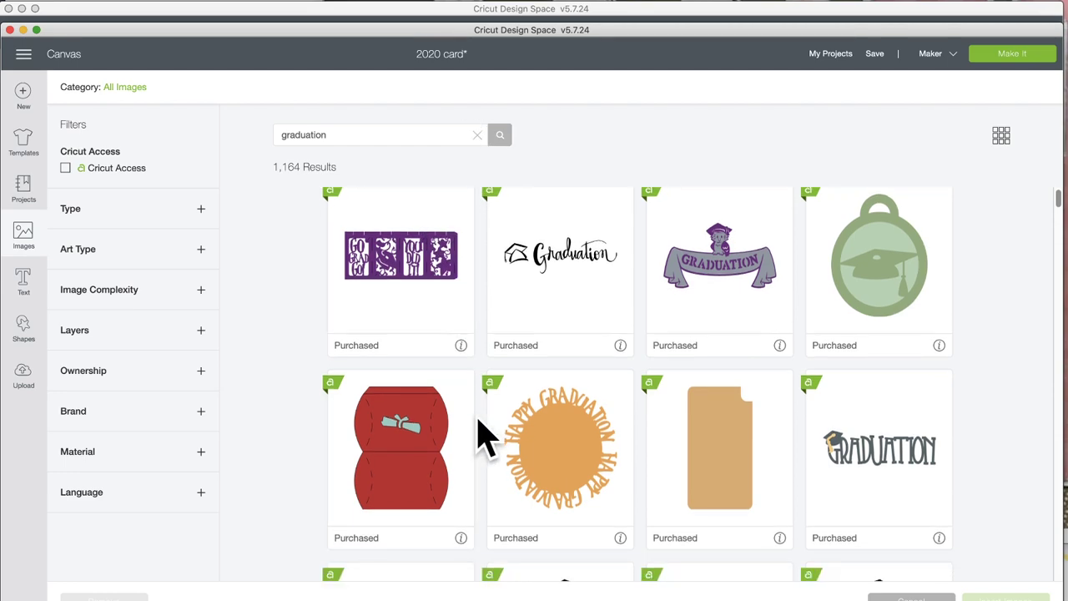
scroll(482, 436, "down", 5)
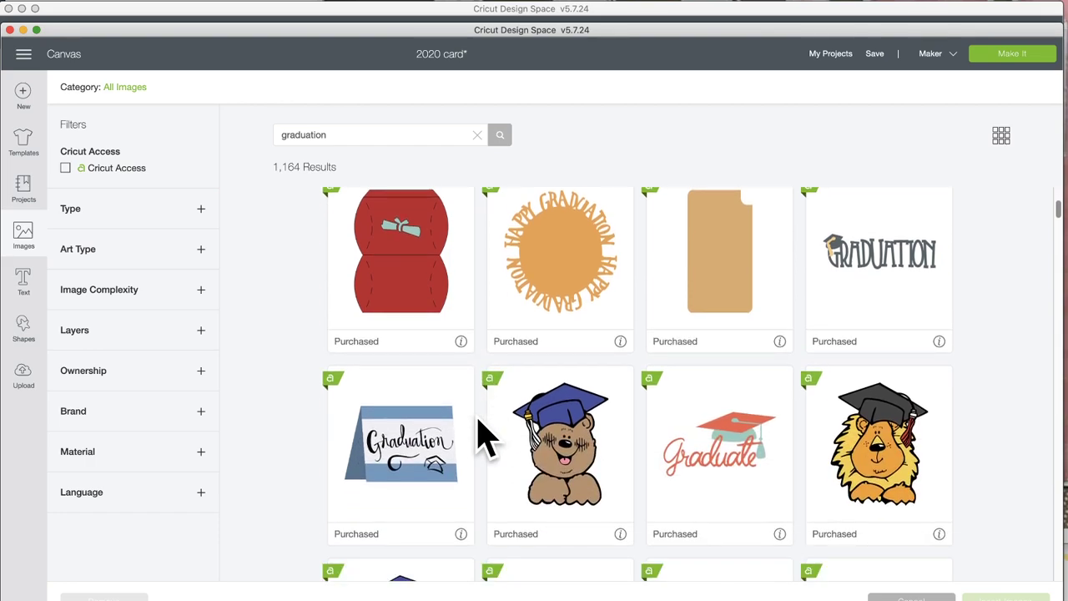
scroll(483, 436, "down", 6)
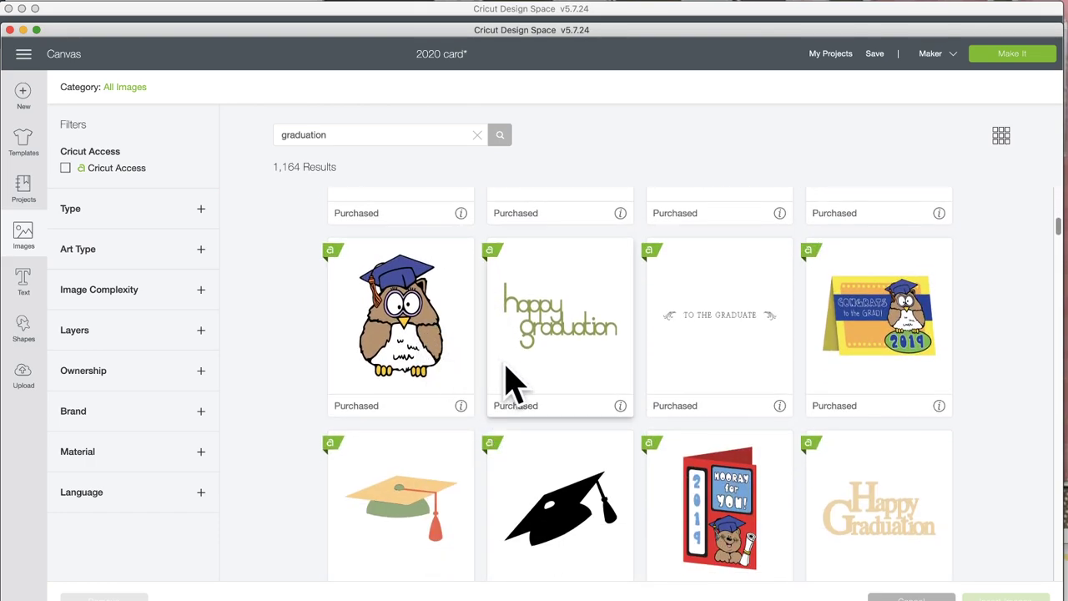
scroll(505, 369, "down", 3)
scroll(506, 370, "down", 3)
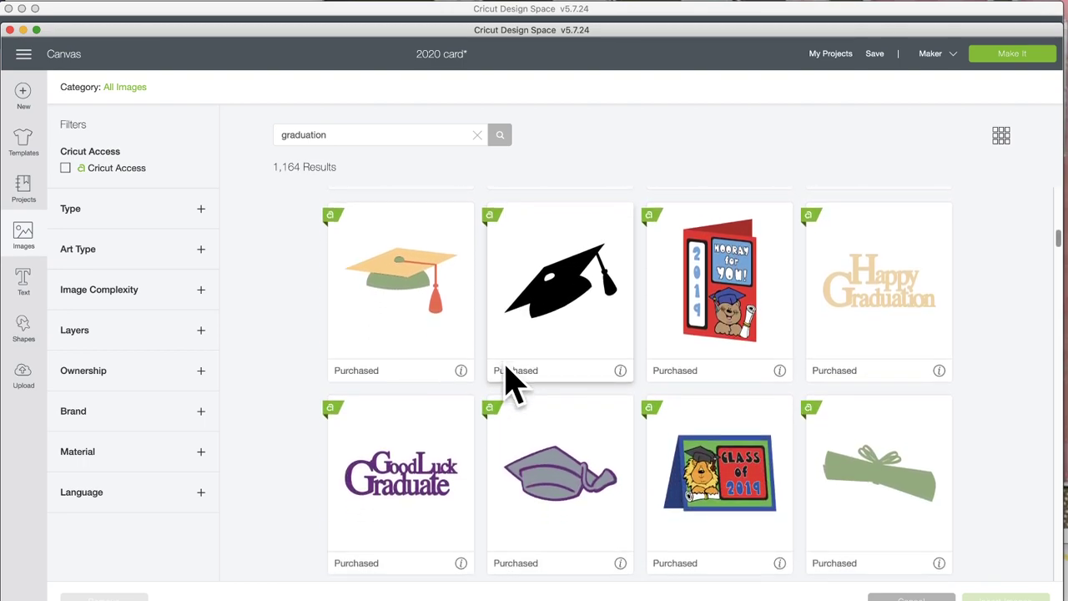
scroll(511, 384, "down", 1)
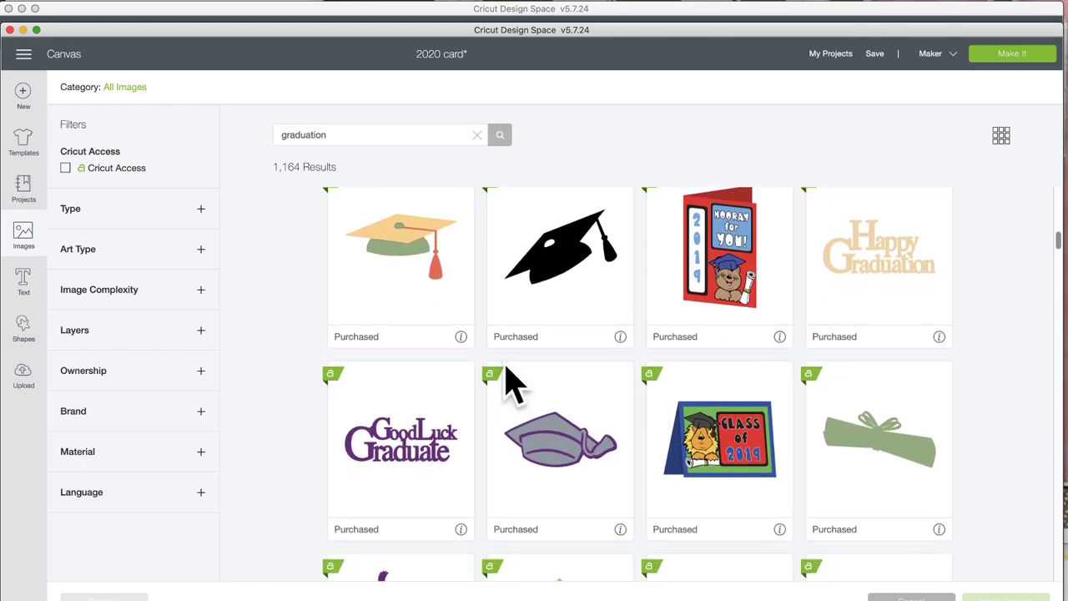
left_click(871, 259)
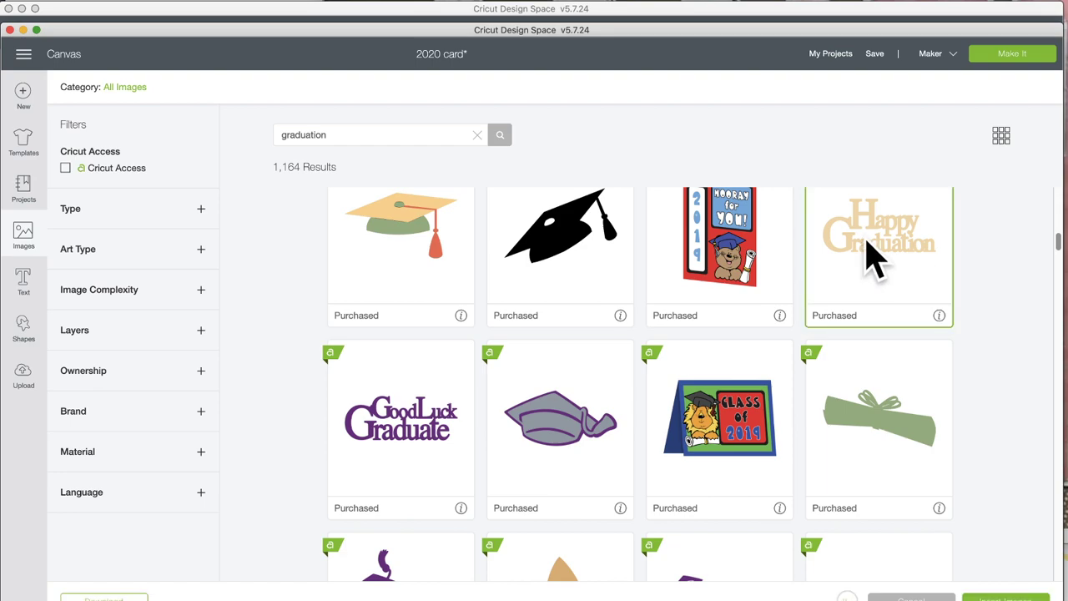
left_click(872, 251)
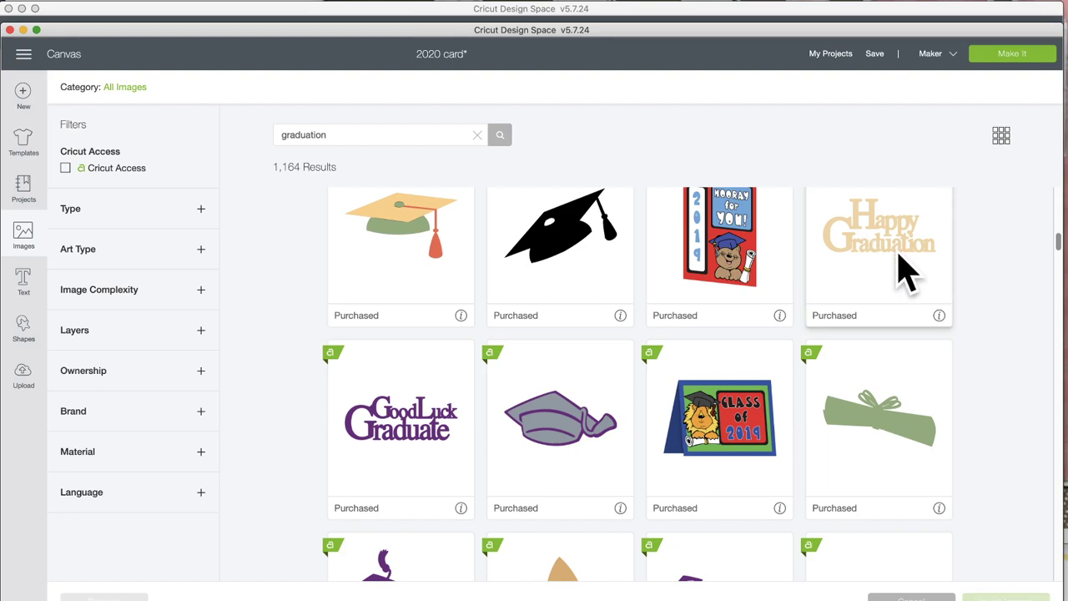
From the graduation results, select the orange and purple cap, the grey cap with the maroon tassel, and the free black cap.
scroll(650, 454, "down", 5)
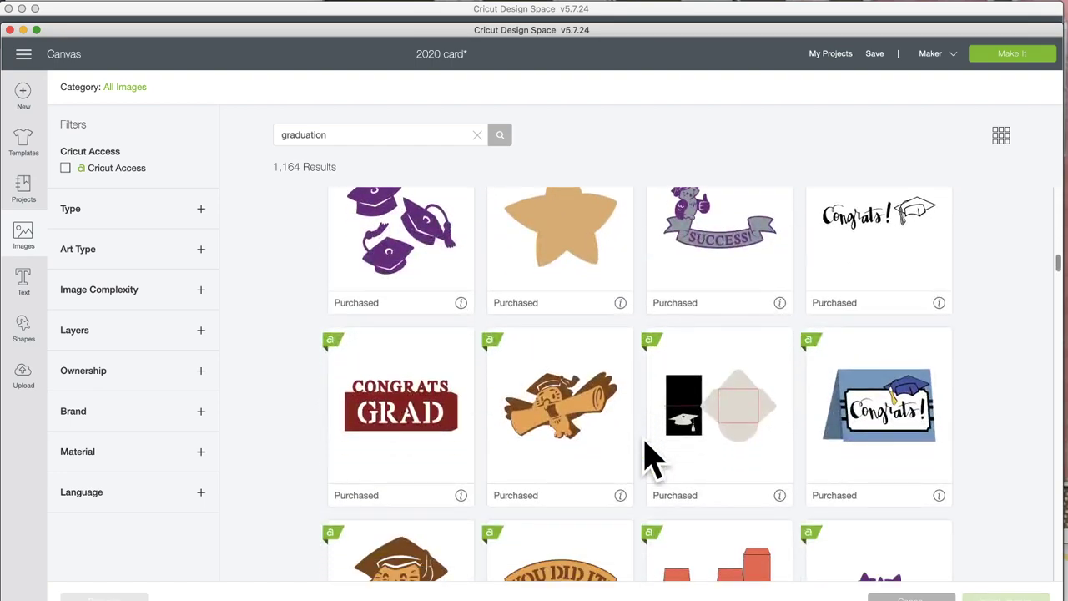
scroll(650, 458, "down", 10)
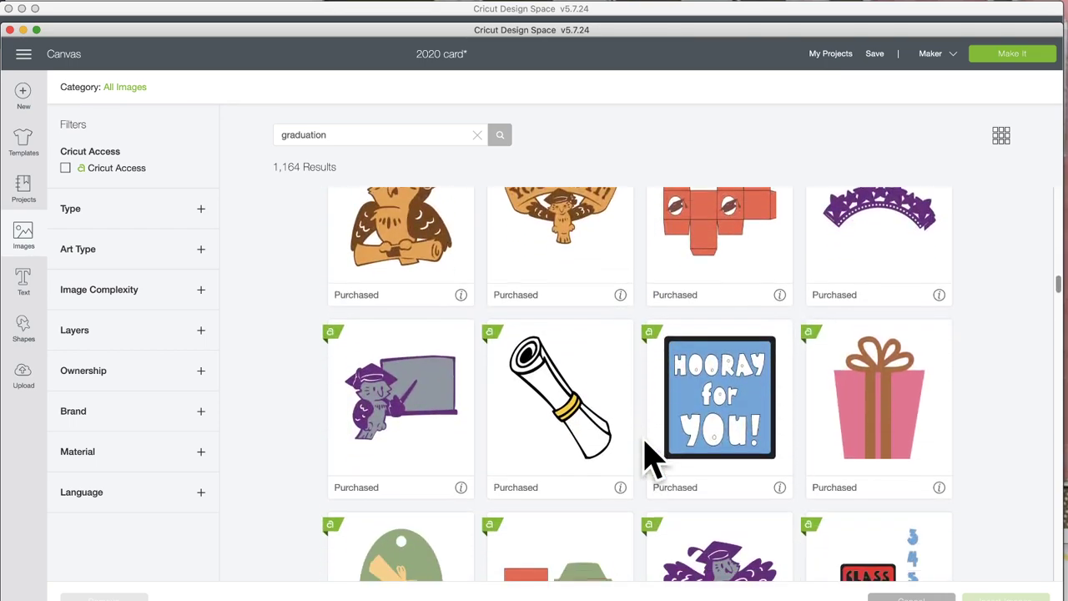
scroll(651, 457, "down", 6)
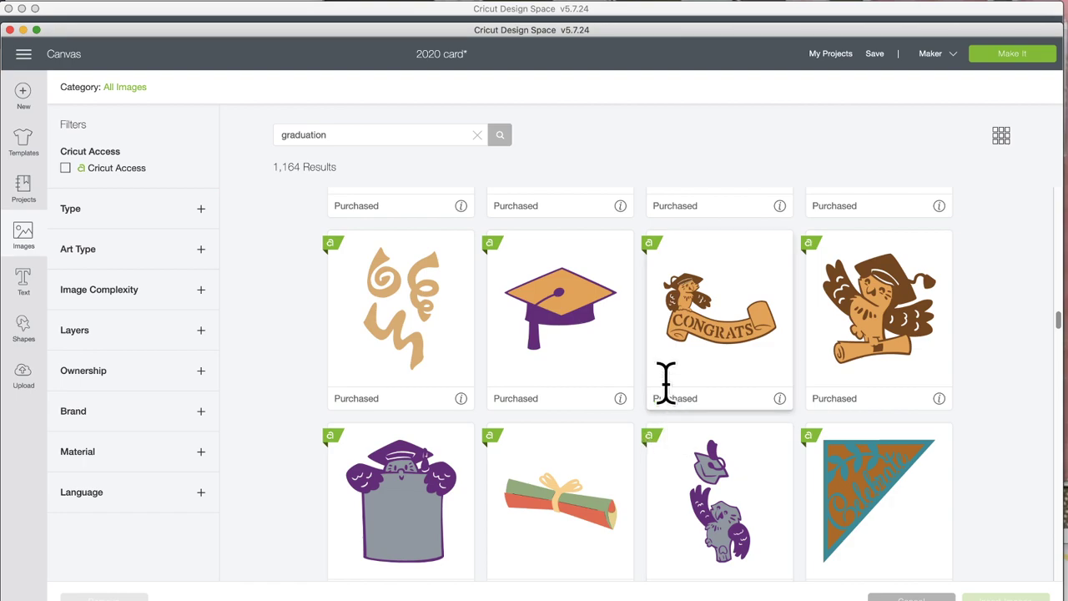
left_click(572, 309)
scroll(579, 404, "down", 9)
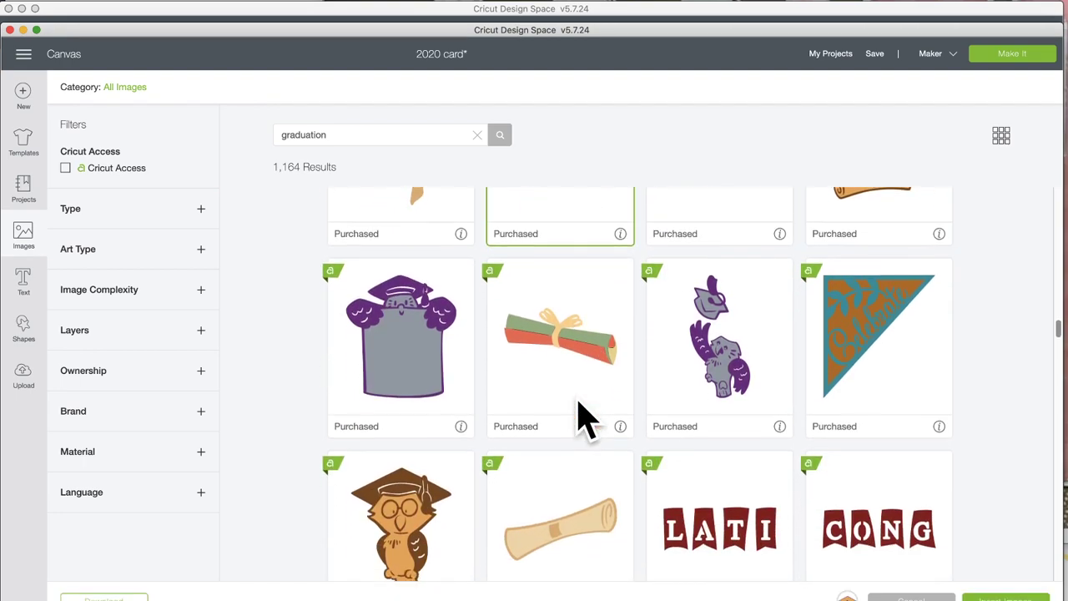
scroll(584, 422, "down", 4)
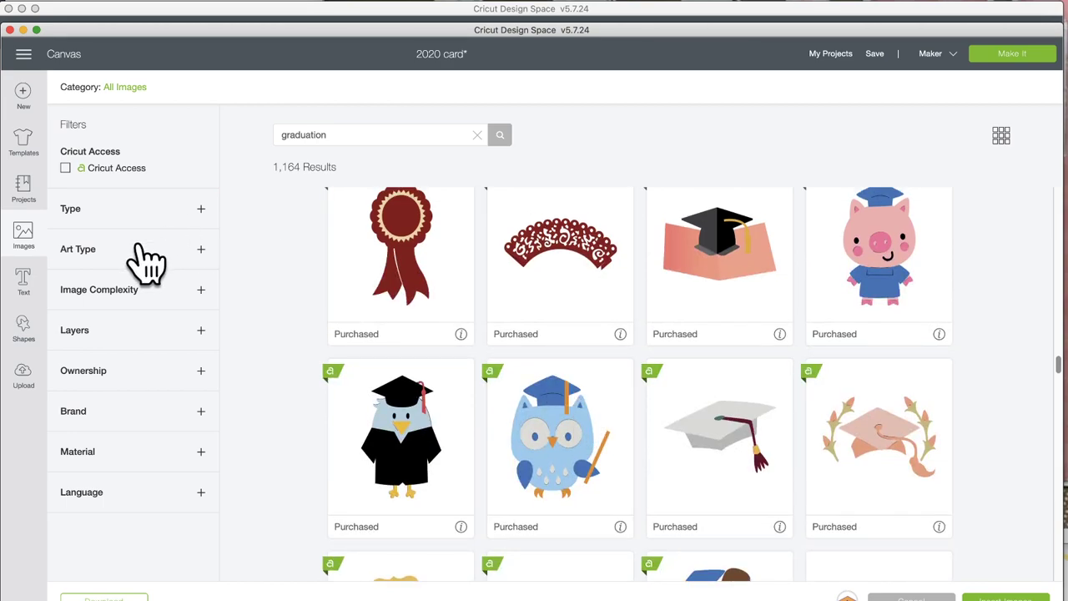
scroll(654, 522, "down", 2)
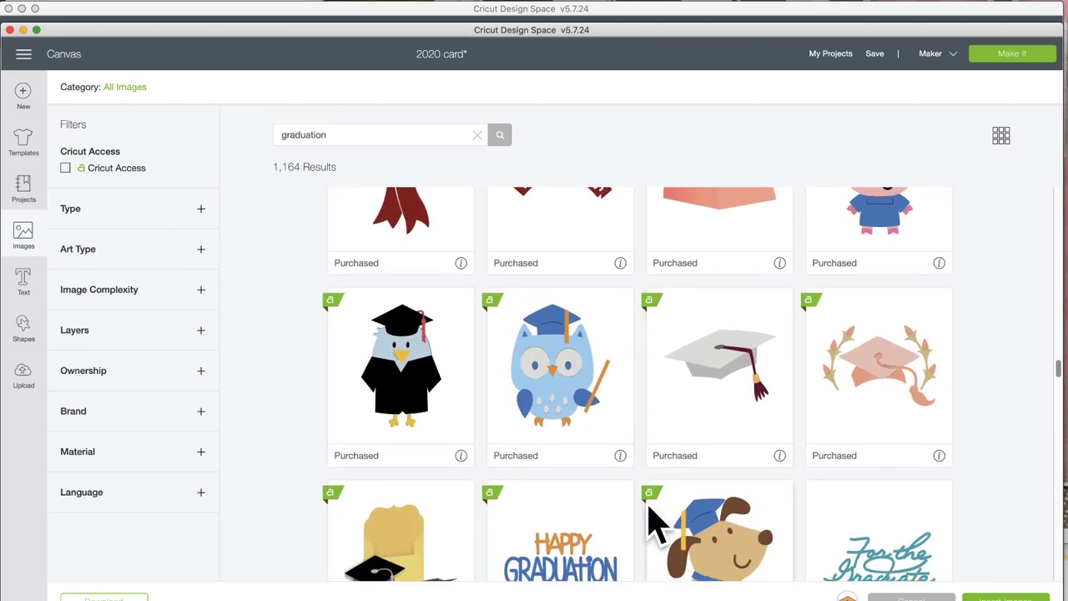
scroll(745, 413, "down", 8)
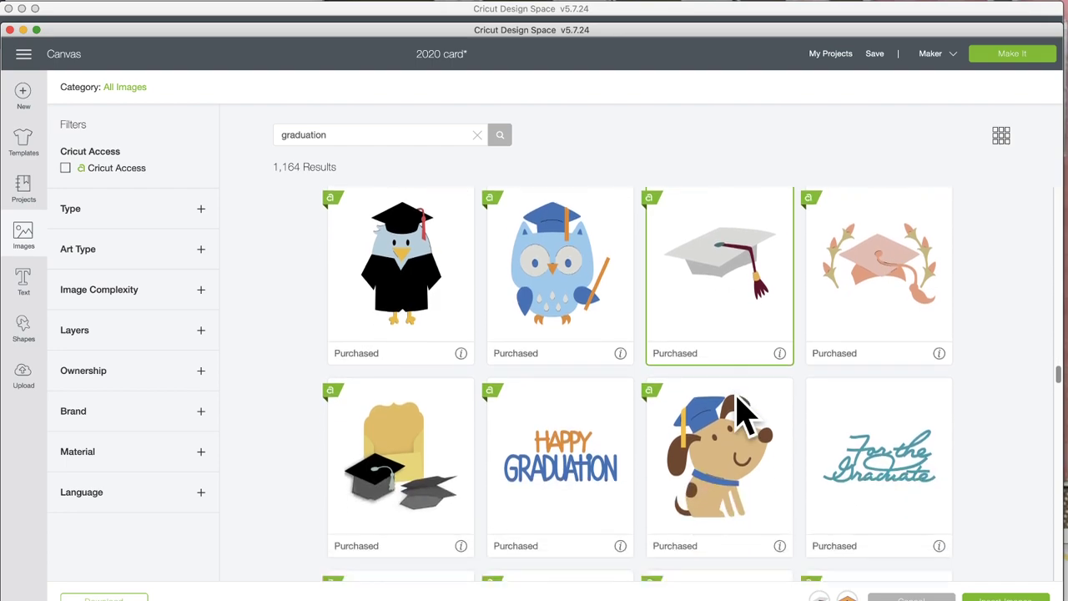
scroll(745, 413, "down", 2)
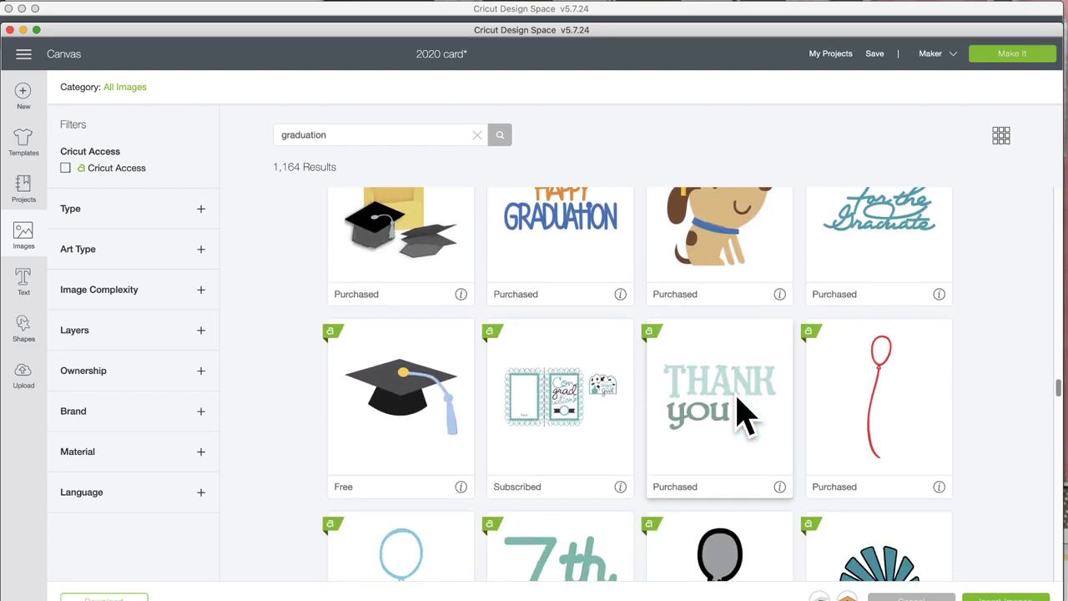
left_click(395, 392)
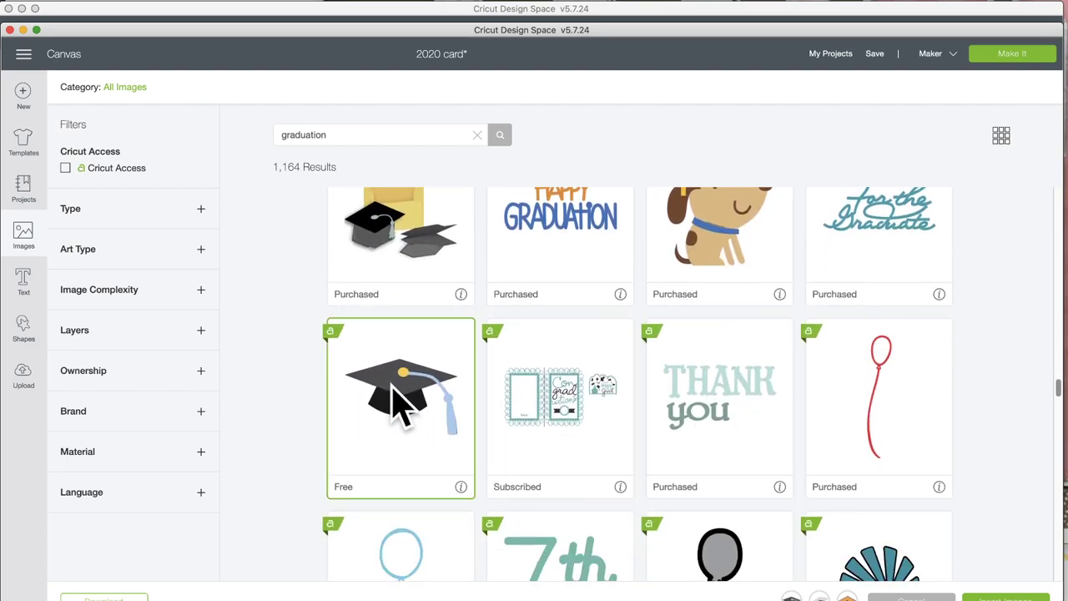
Look through the art type, layers and image complexity filters and limit the graduation images to Draw Only.
left_click(202, 250)
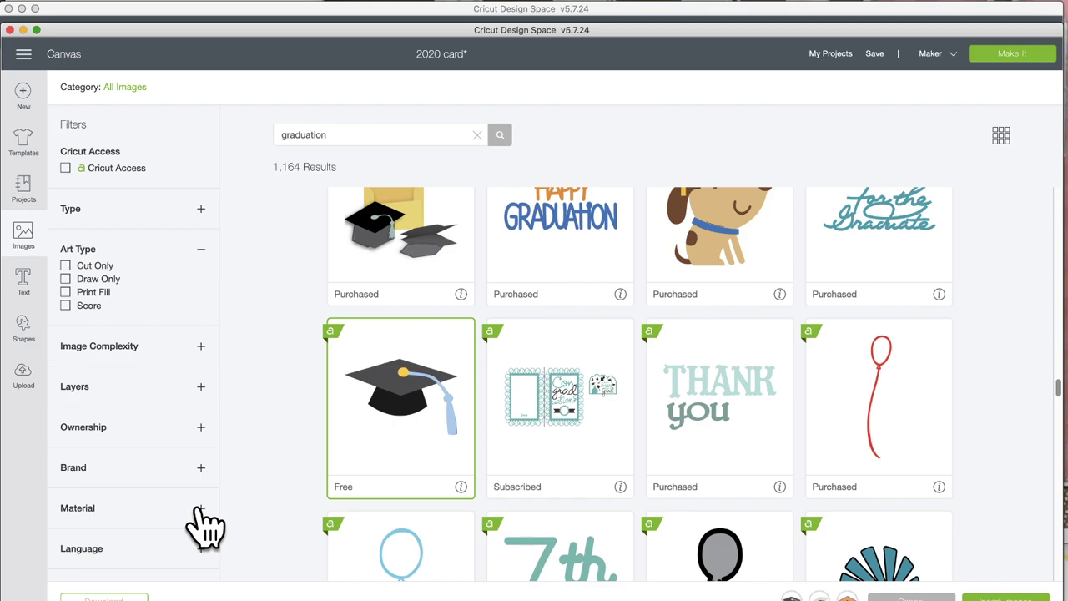
left_click(201, 388)
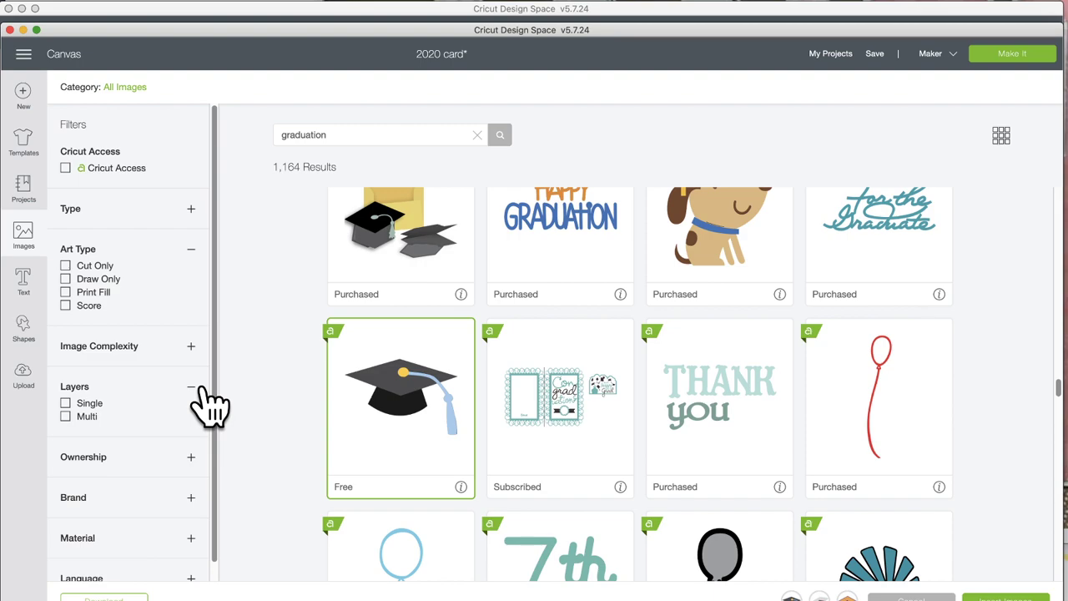
left_click(201, 388)
left_click(197, 346)
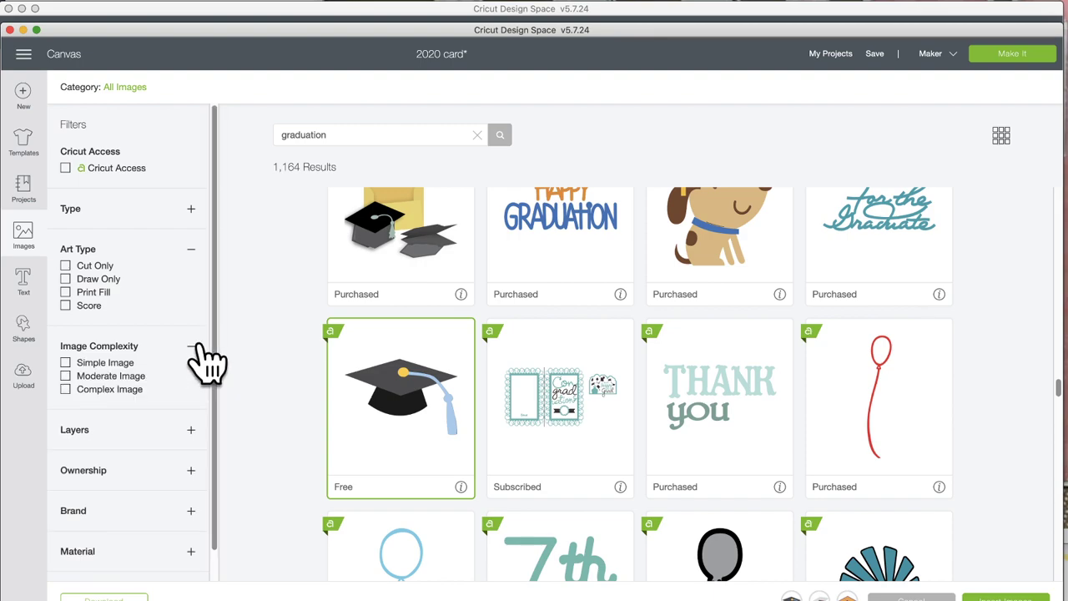
left_click(65, 279)
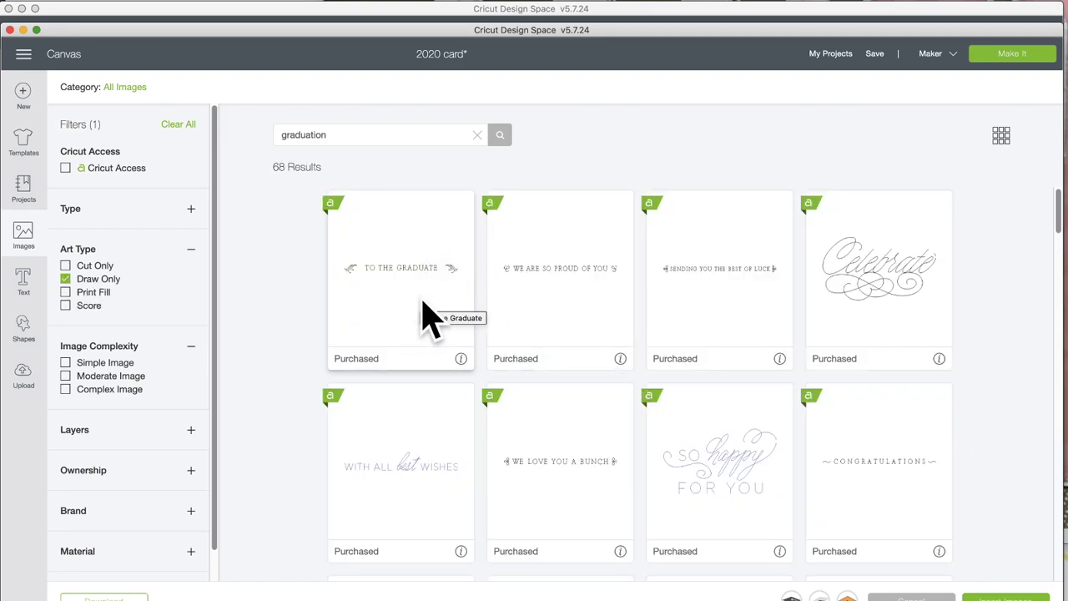
Browse the draw-only images, add the So Happy For You lettering to the selection, and insert it with the three caps on the canvas.
scroll(429, 322, "down", 5)
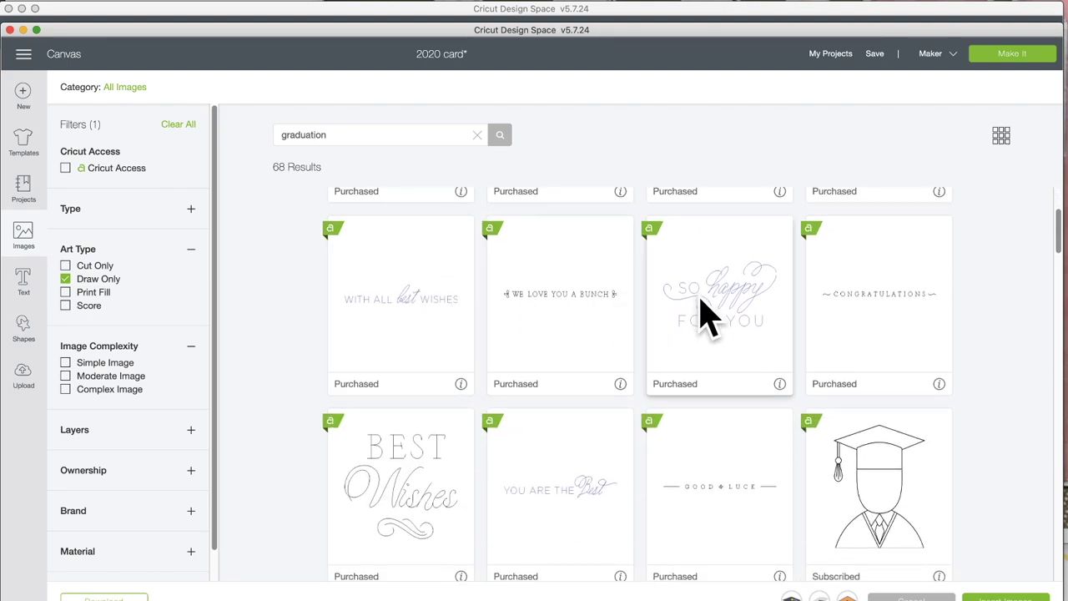
scroll(705, 316, "down", 12)
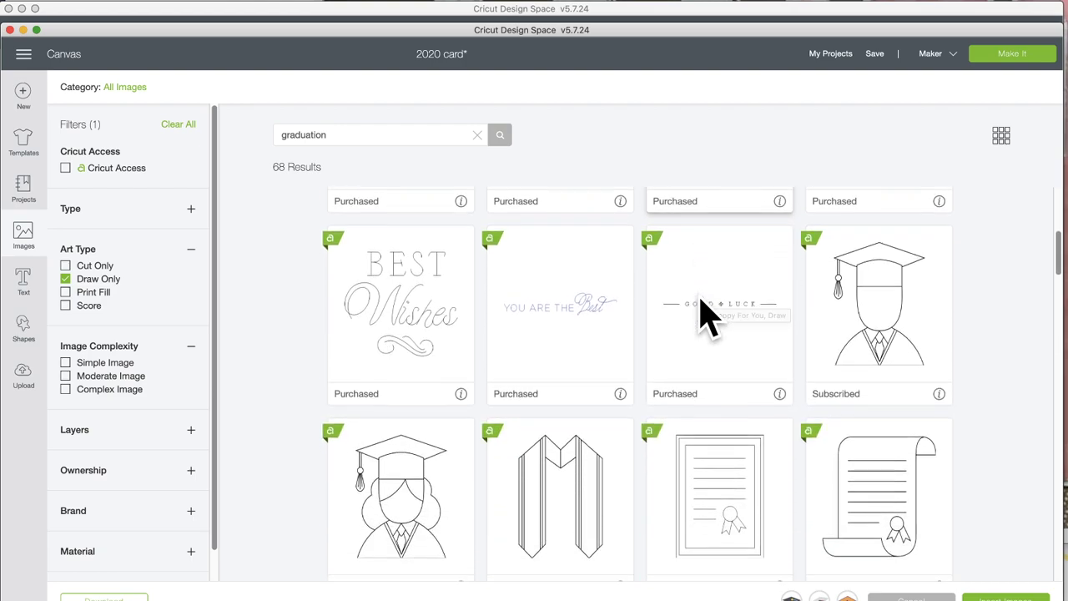
scroll(705, 315, "down", 15)
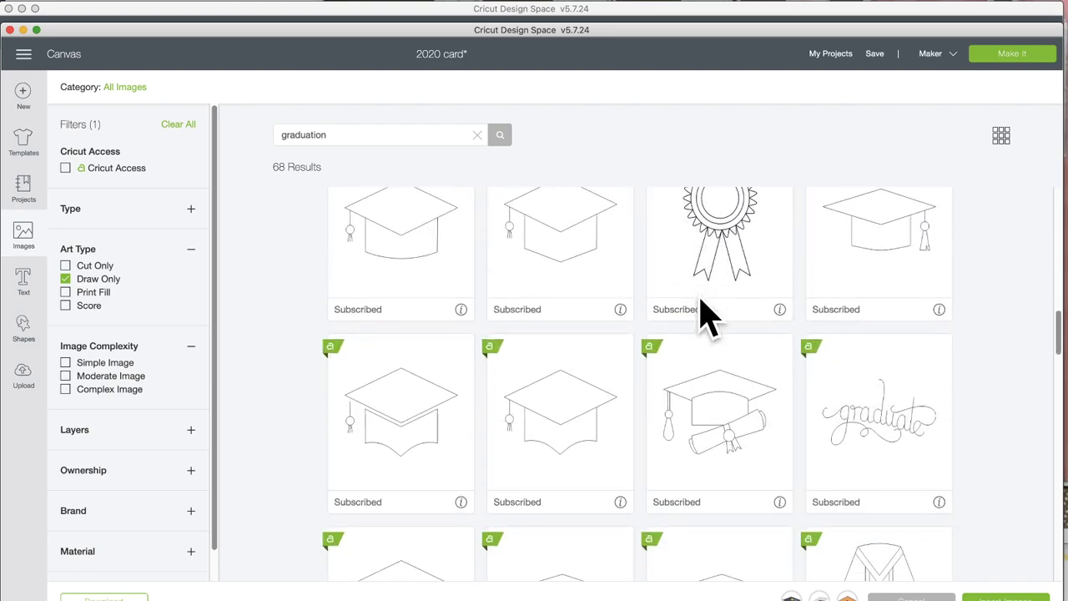
scroll(705, 315, "down", 20)
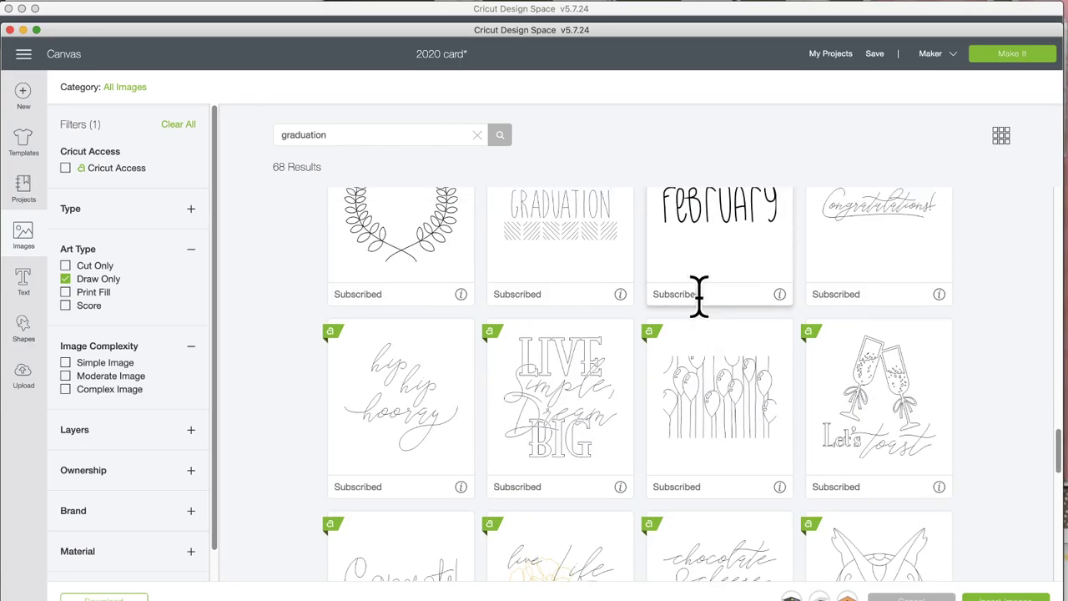
scroll(701, 300, "down", 8)
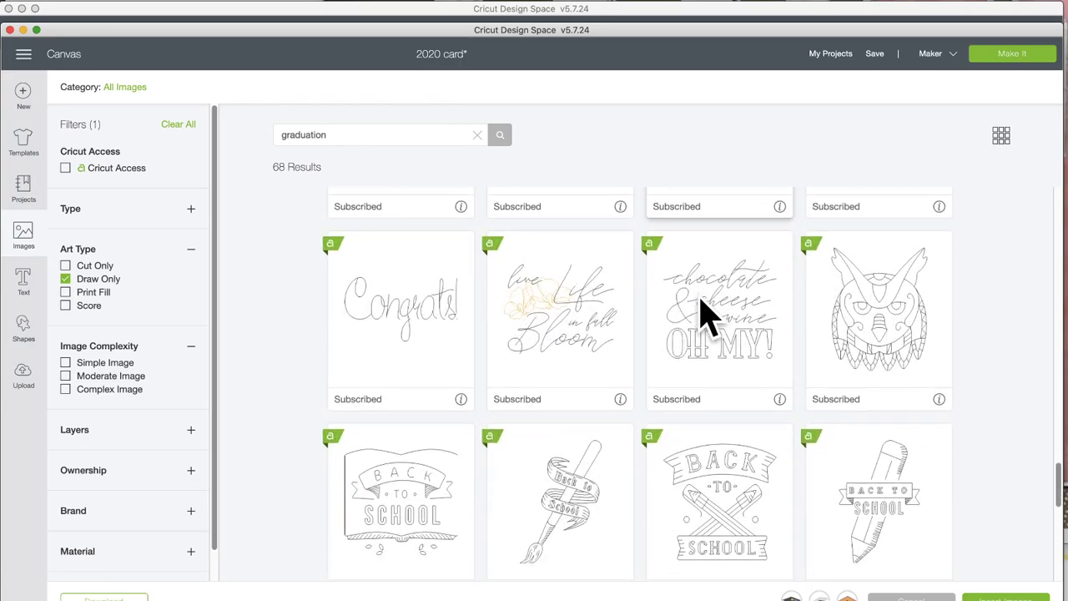
scroll(705, 316, "up", 20)
scroll(705, 315, "up", 20)
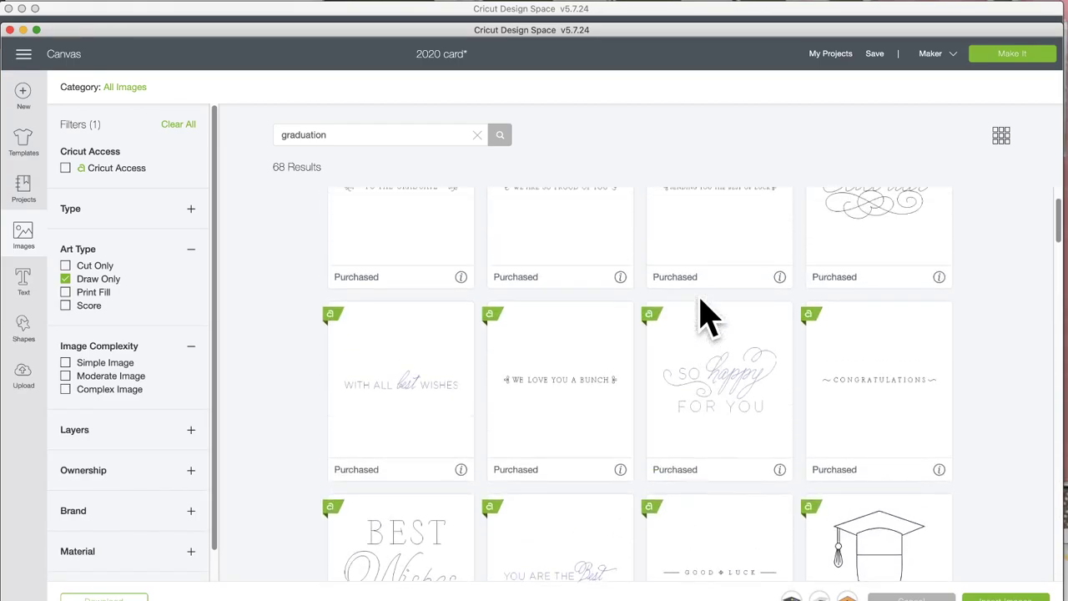
scroll(701, 302, "up", 3)
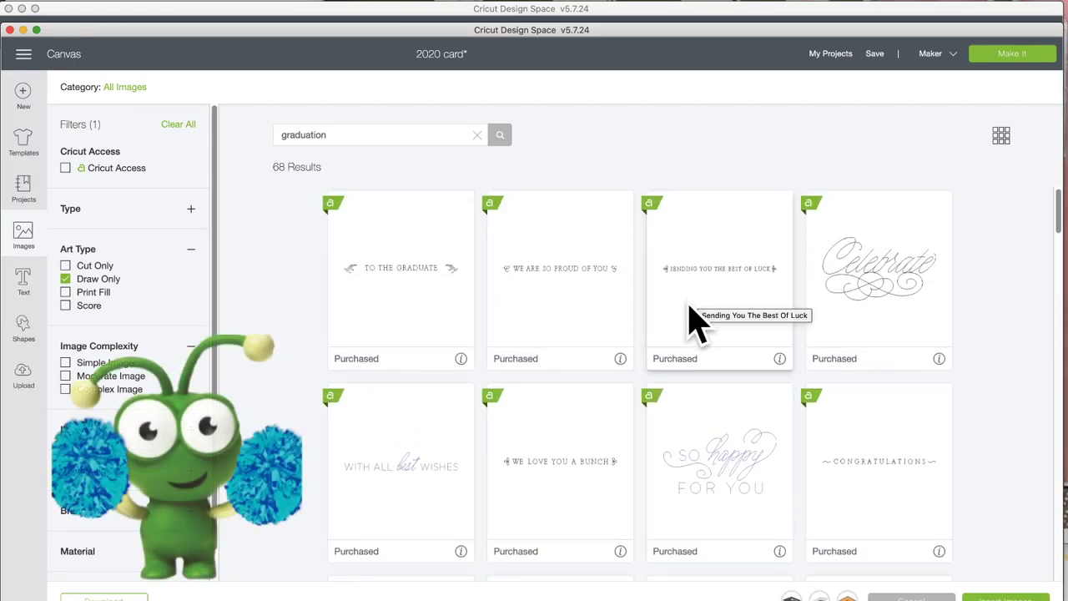
left_click(705, 442)
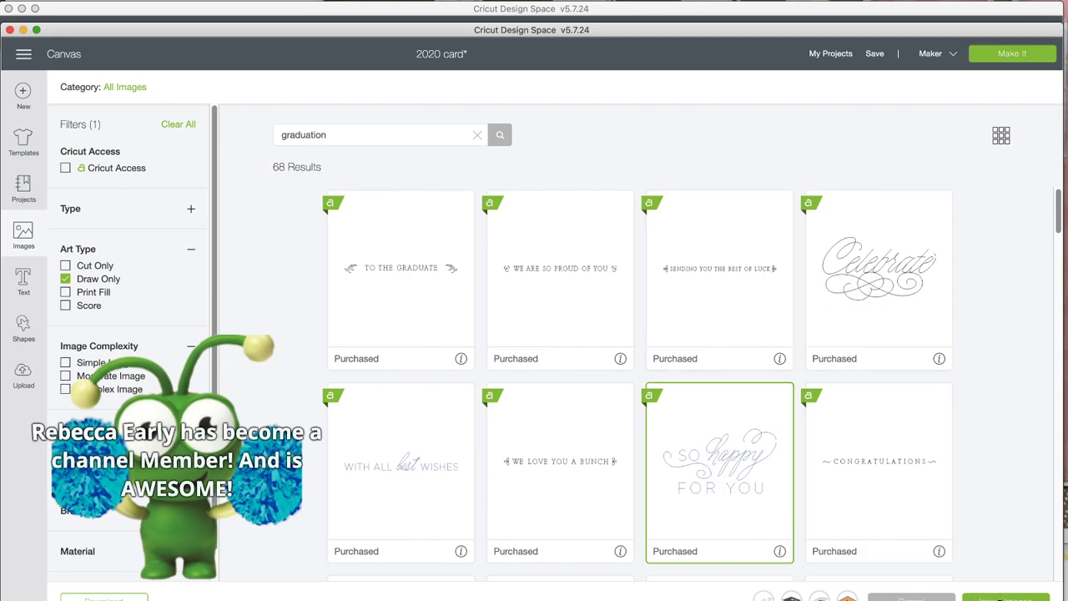
left_click(1005, 597)
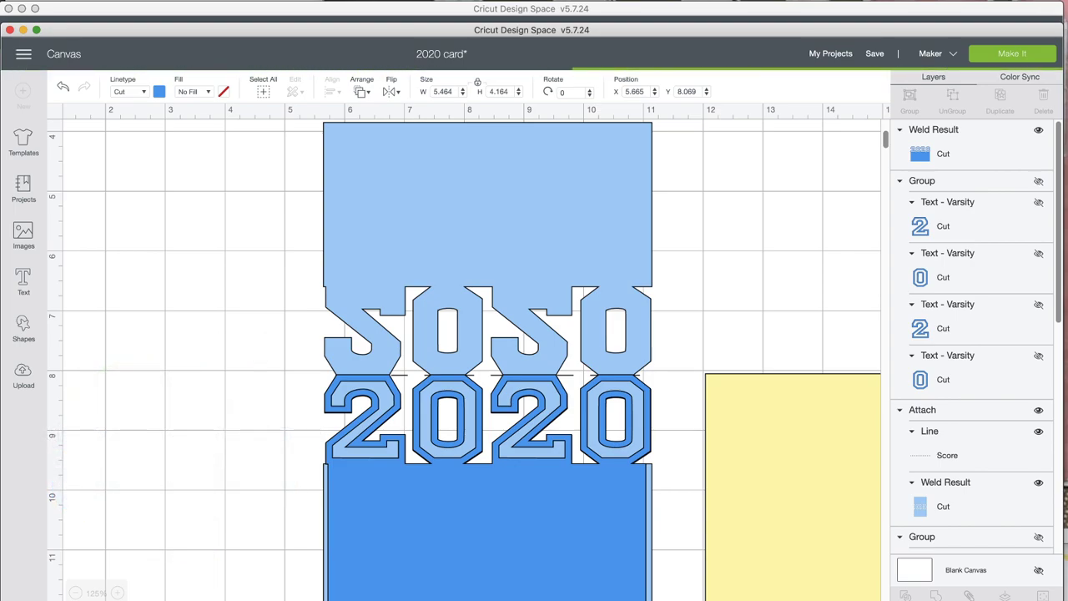
Scale the So Happy For You lettering to about 3.75 in wide and place it on the dark blue panel below 2020.
left_click_drag(457, 389, 550, 509)
scroll(584, 492, "down", 5)
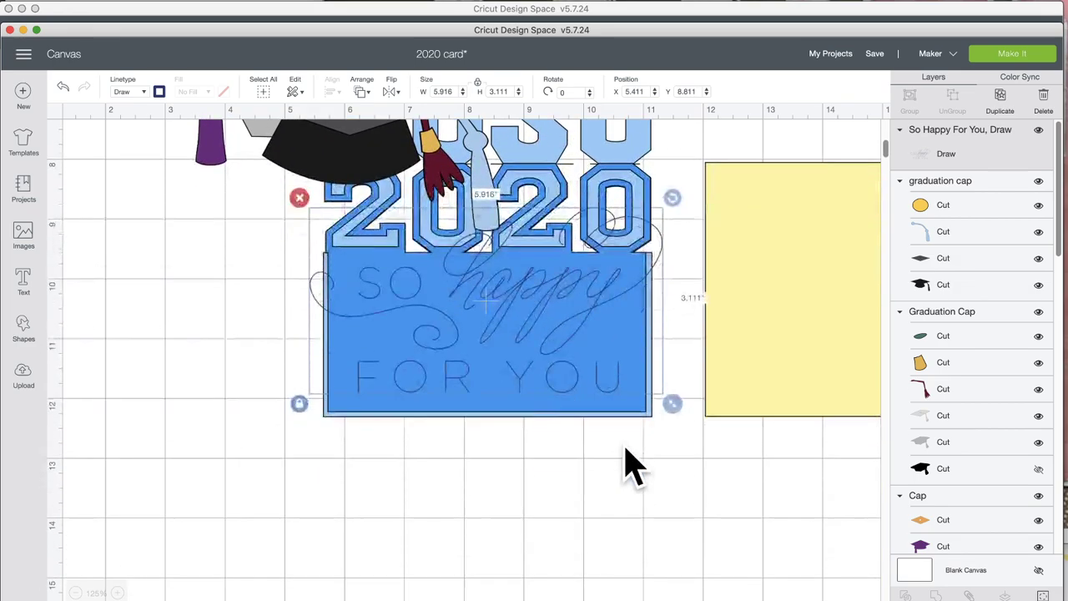
left_click_drag(672, 404, 536, 328)
left_click_drag(452, 294, 541, 337)
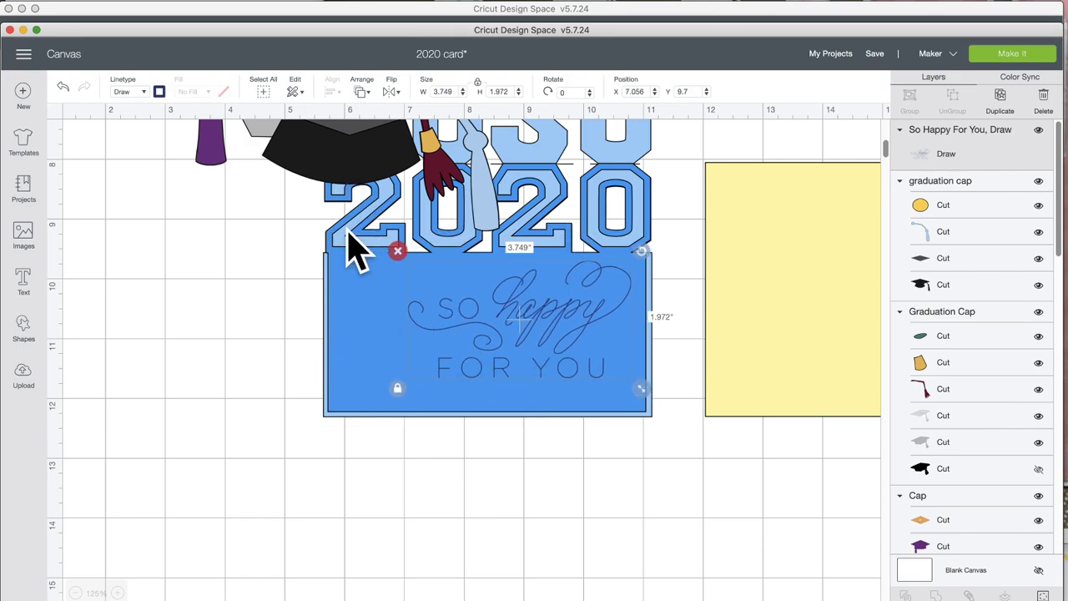
Move the black graduation cap to the empty canvas beside the card and scale it to about 2.07 in wide.
scroll(357, 245, "up", 3)
left_click_drag(357, 245, 294, 385)
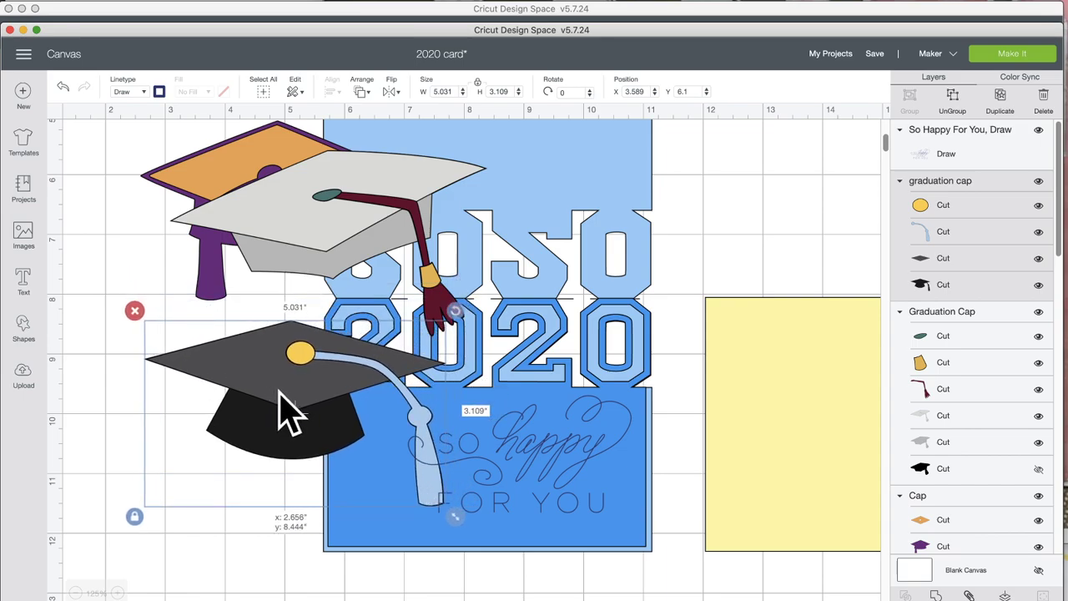
left_click_drag(451, 521, 288, 413)
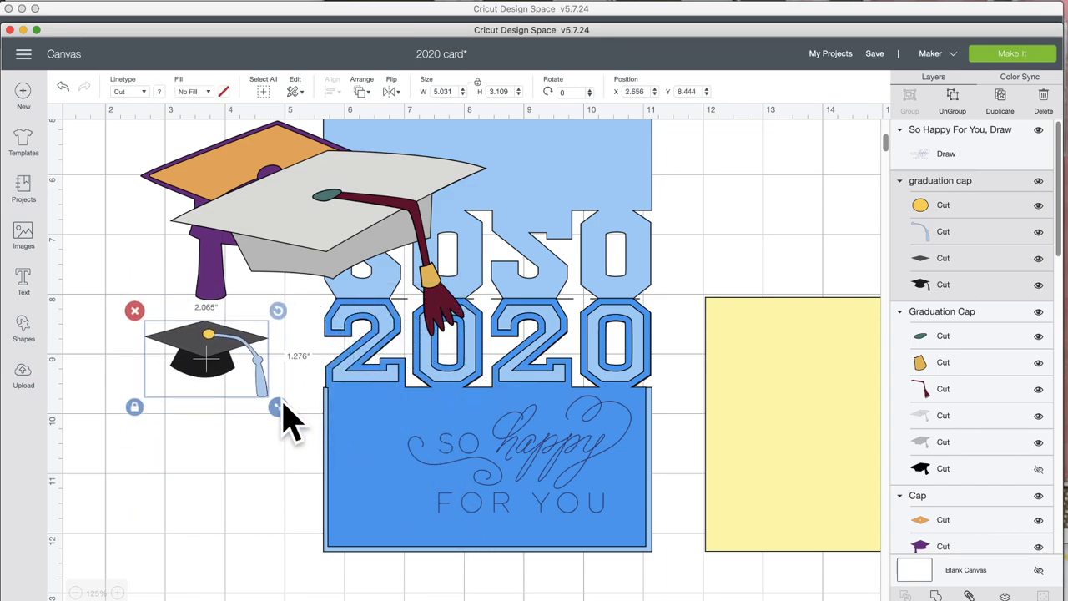
left_click_drag(210, 357, 235, 376)
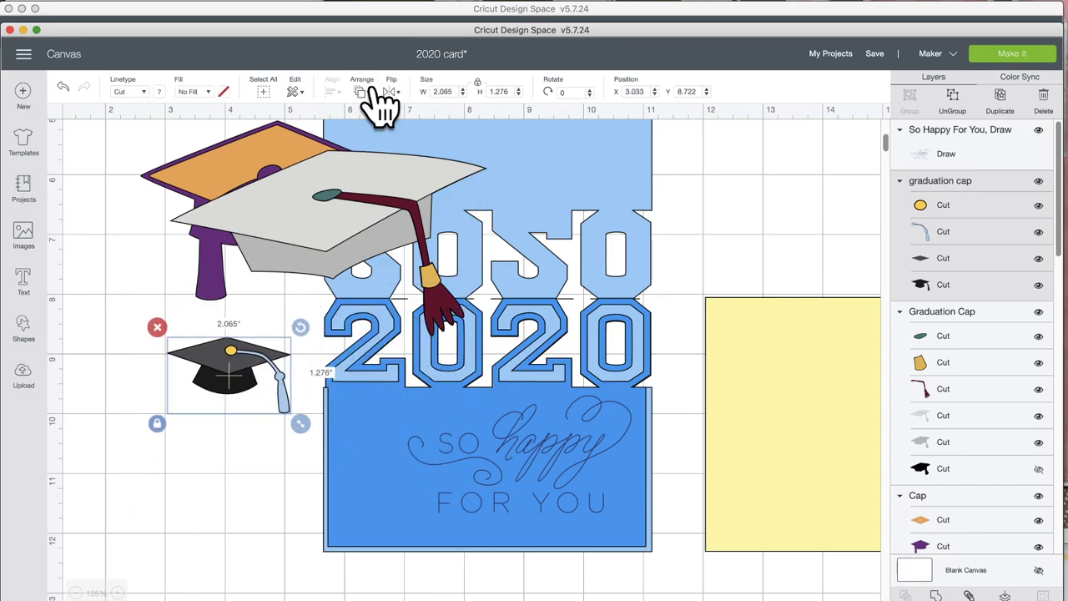
Flip the black cap horizontally and place it in the blue panel's upper-left corner beside the lettering, rotated to about 351°.
left_click(389, 91)
left_click(392, 91)
left_click(407, 114)
left_click_drag(208, 351, 372, 400)
left_click_drag(540, 459, 539, 468)
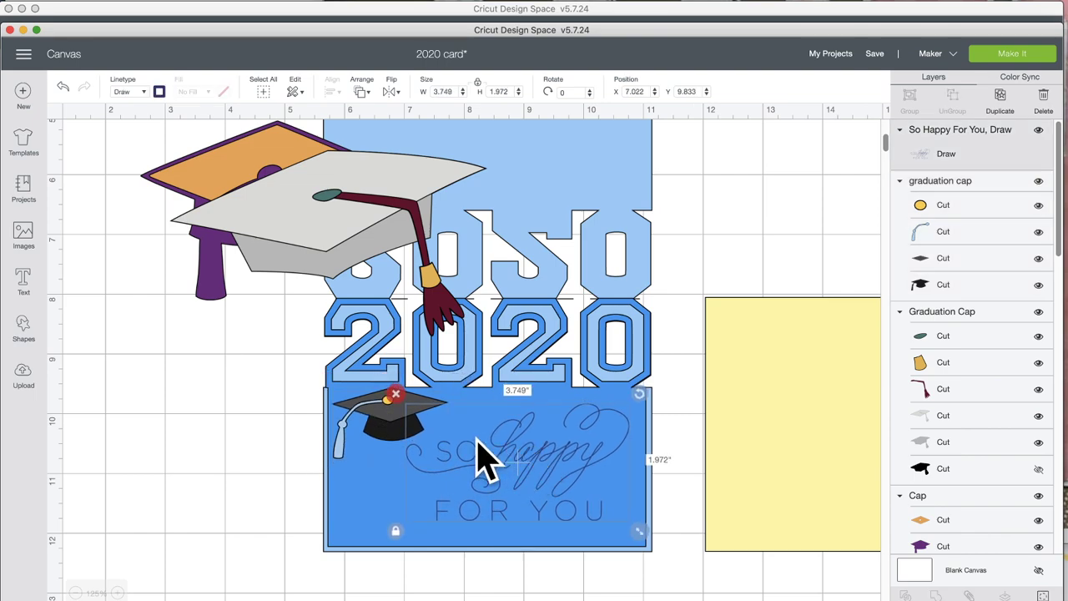
left_click(405, 440)
left_click_drag(457, 378, 425, 436)
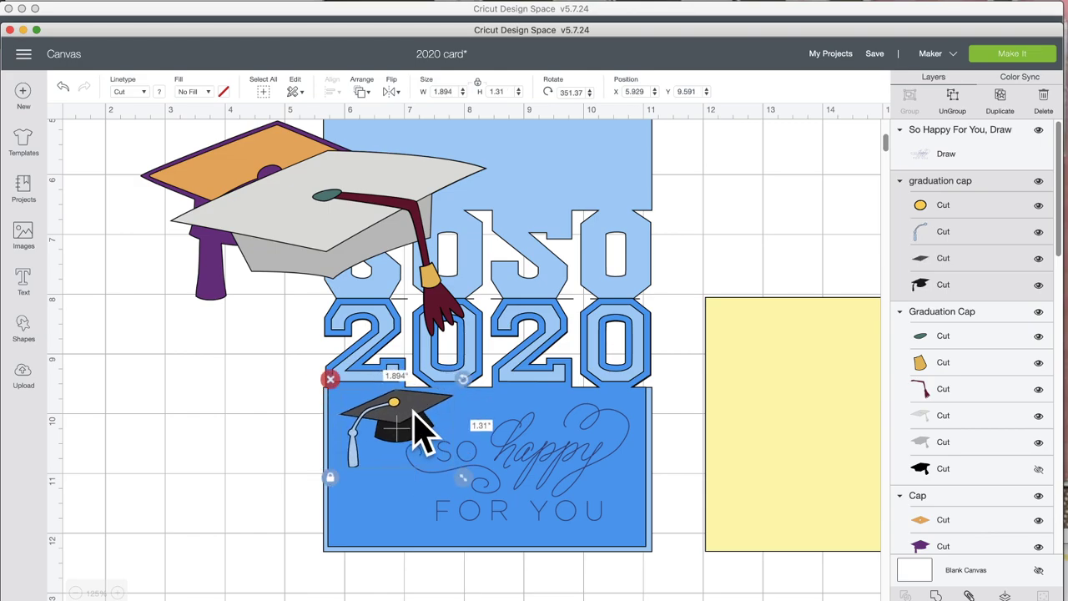
Delete the grey graduation cap and the orange and purple cap from the canvas.
left_click_drag(345, 226, 294, 284)
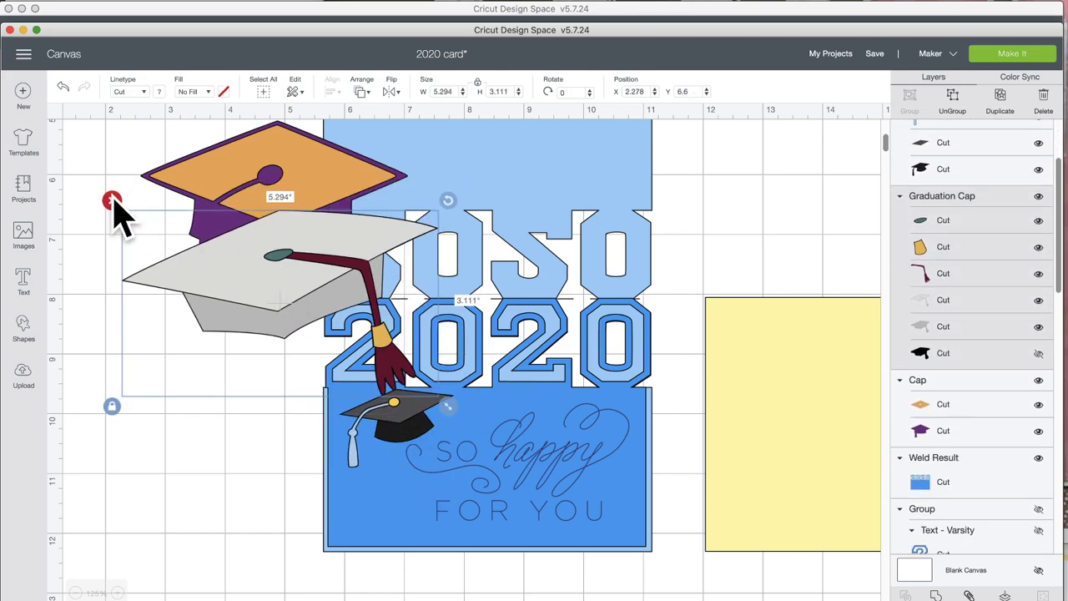
left_click(112, 201)
left_click_drag(235, 197, 221, 219)
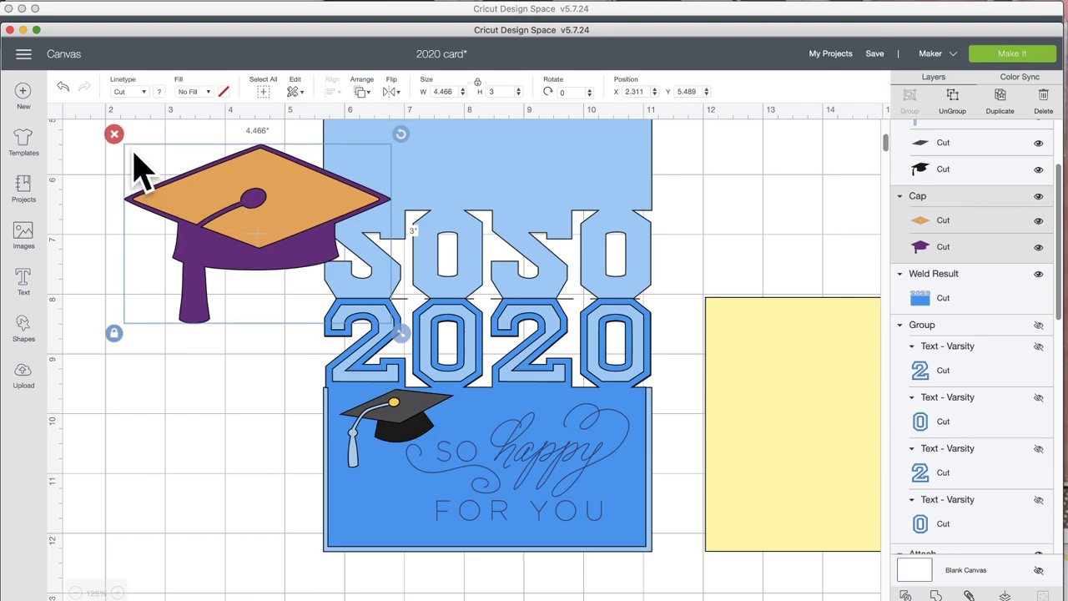
left_click(114, 133)
Fine-tune the positions of the black cap and the So Happy For You lettering within the blue panel.
left_click_drag(414, 429, 359, 432)
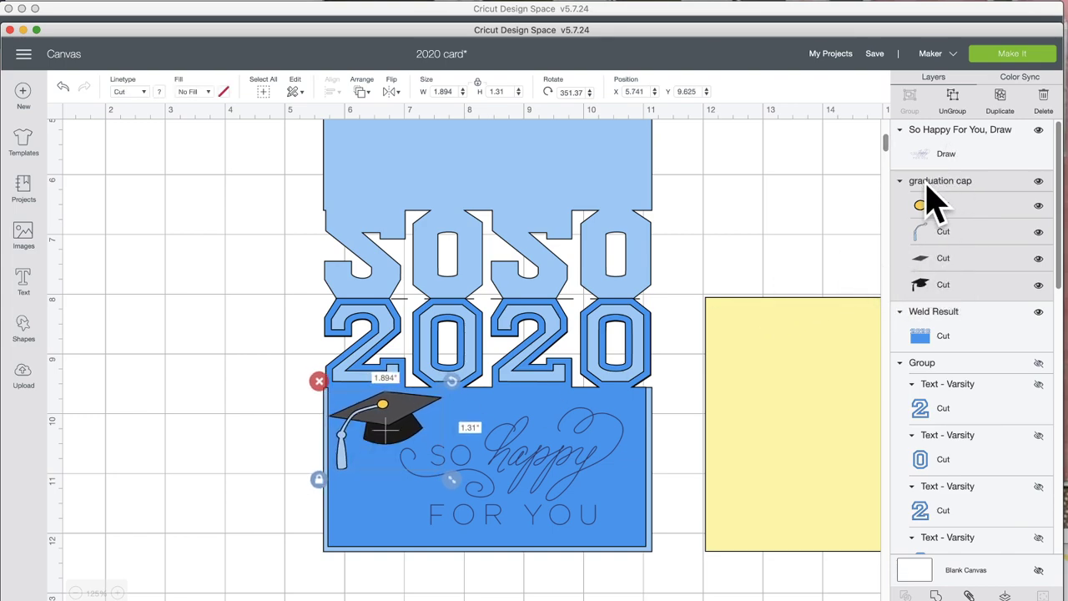
left_click_drag(406, 401, 407, 401)
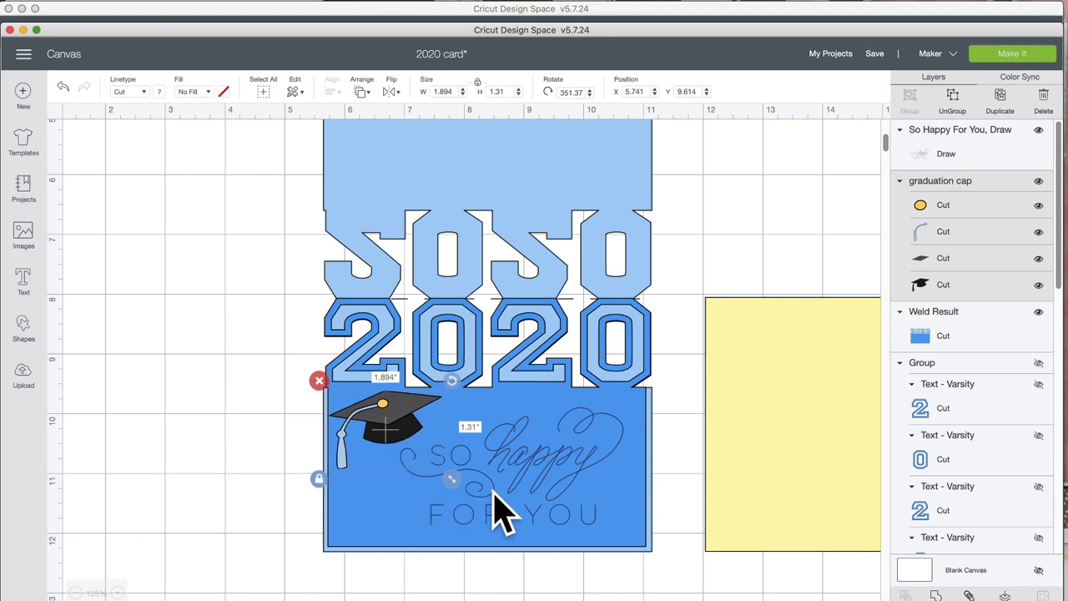
mouse_move(543, 453)
left_mouse_down()
mouse_move(553, 477)
mouse_move(543, 471)
left_mouse_up()
Move the graduation cap off the card and attach the So Happy For You lettering to the darker blue 2020 panel.
left_click_drag(378, 430, 213, 355)
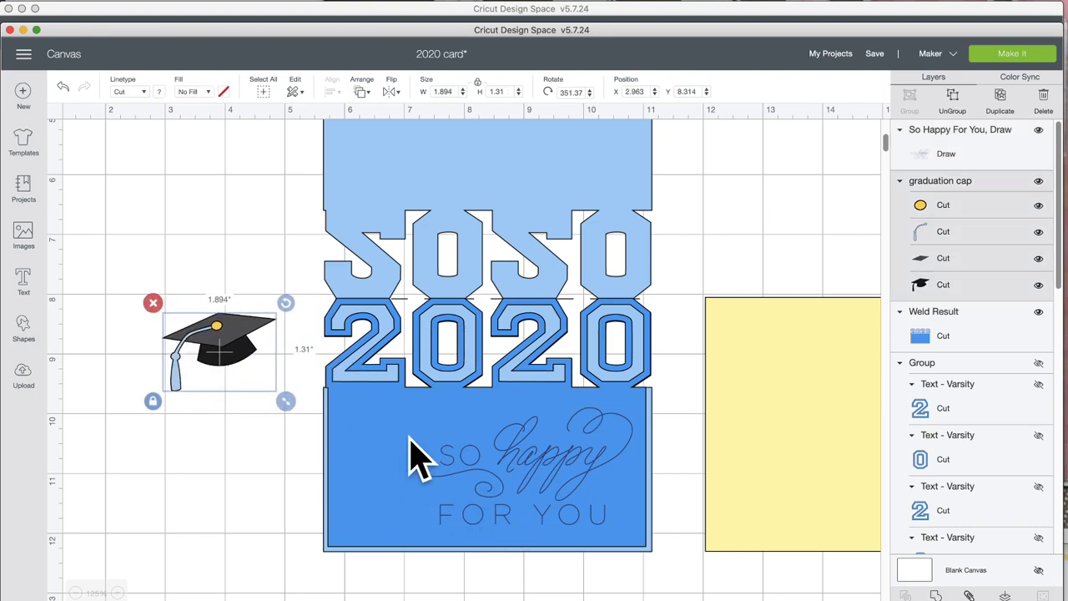
left_click(512, 499)
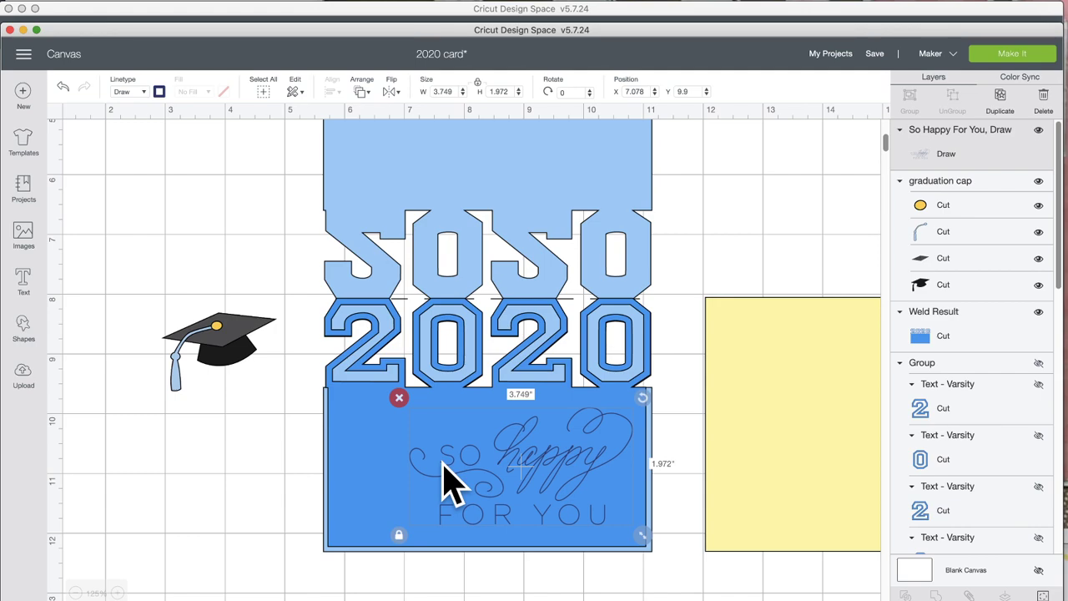
left_click(351, 413, "shift")
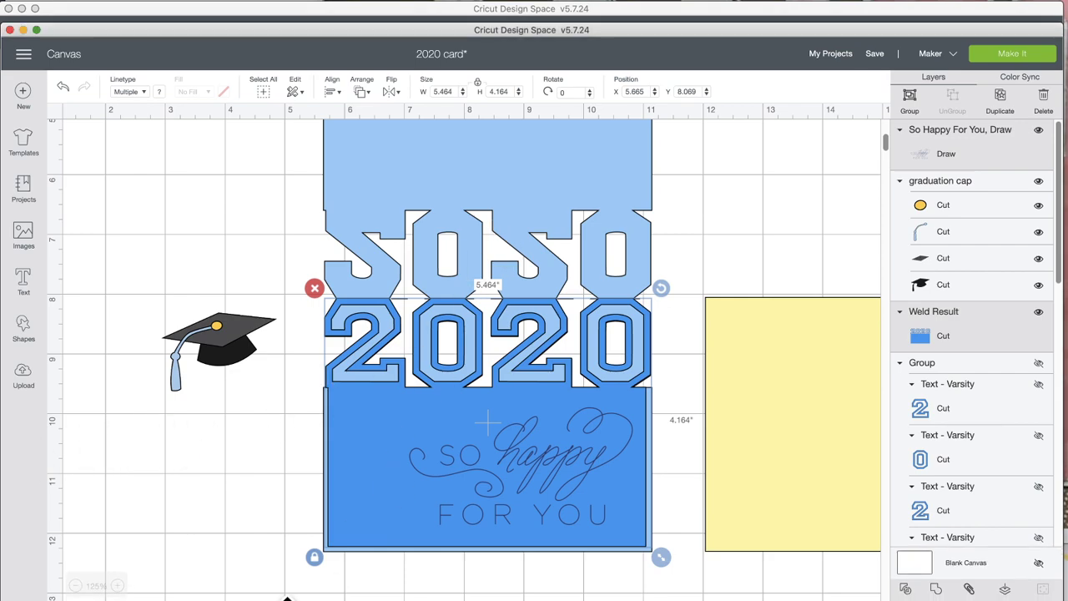
left_click(969, 588)
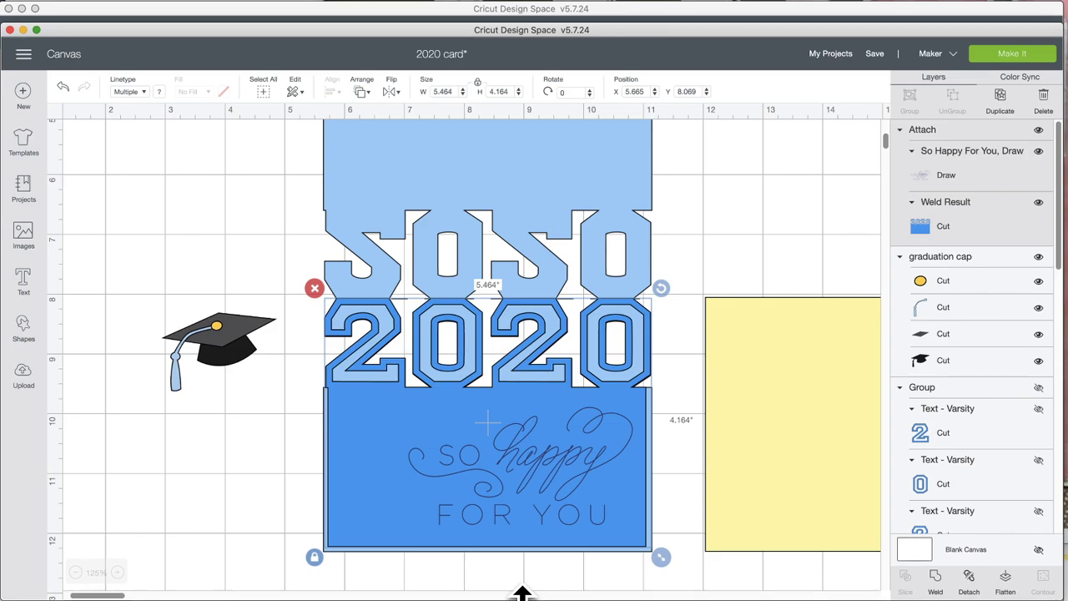
left_click_drag(525, 471, 554, 474)
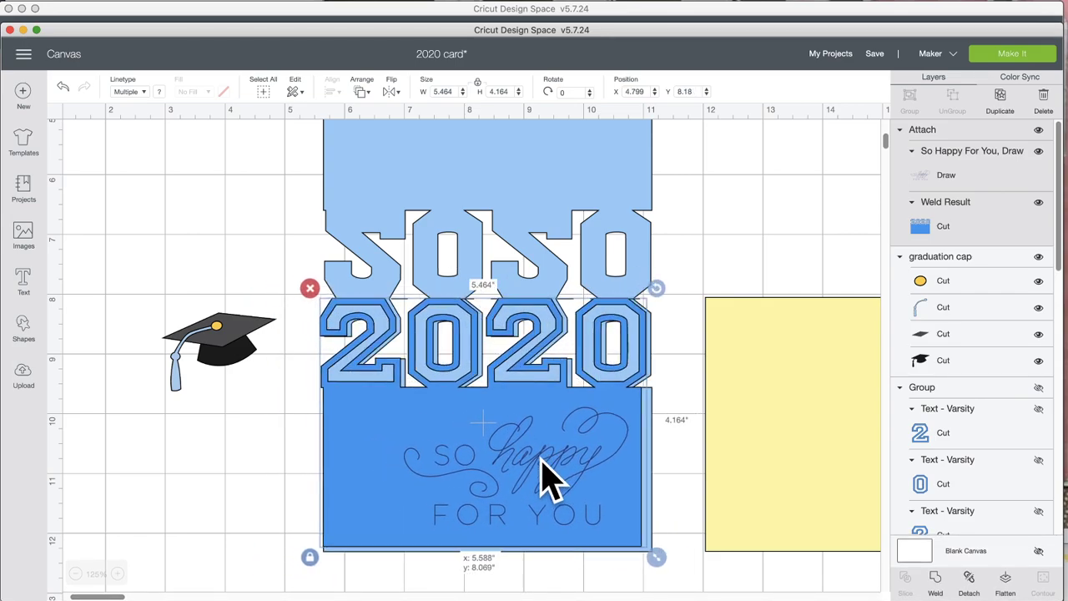
Return the graduation cap to the blue panel's upper-left corner and send it to the front.
left_click_drag(242, 338, 388, 413)
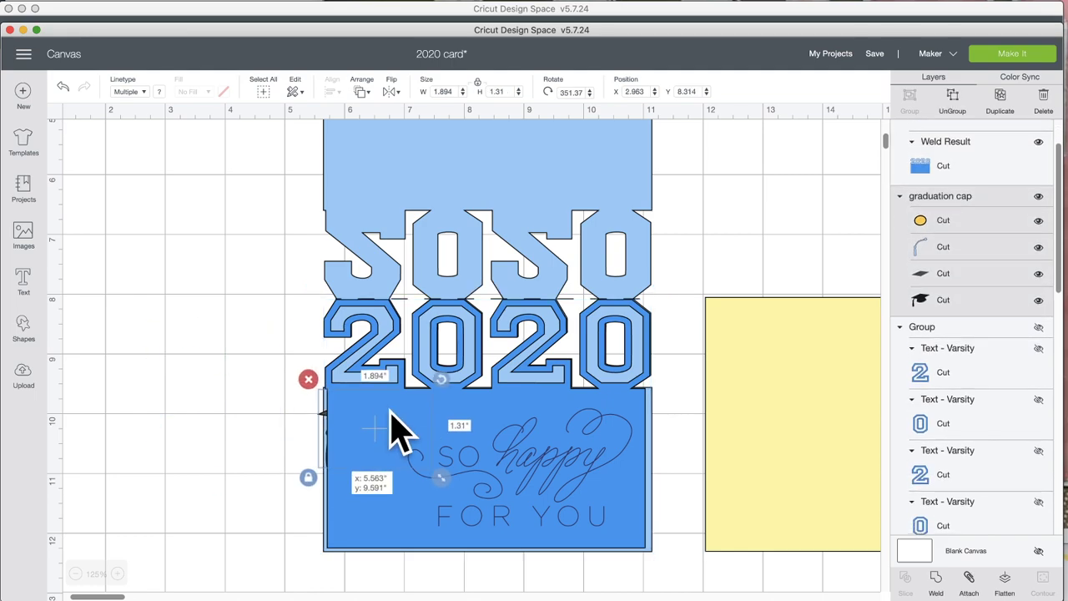
left_click(364, 92)
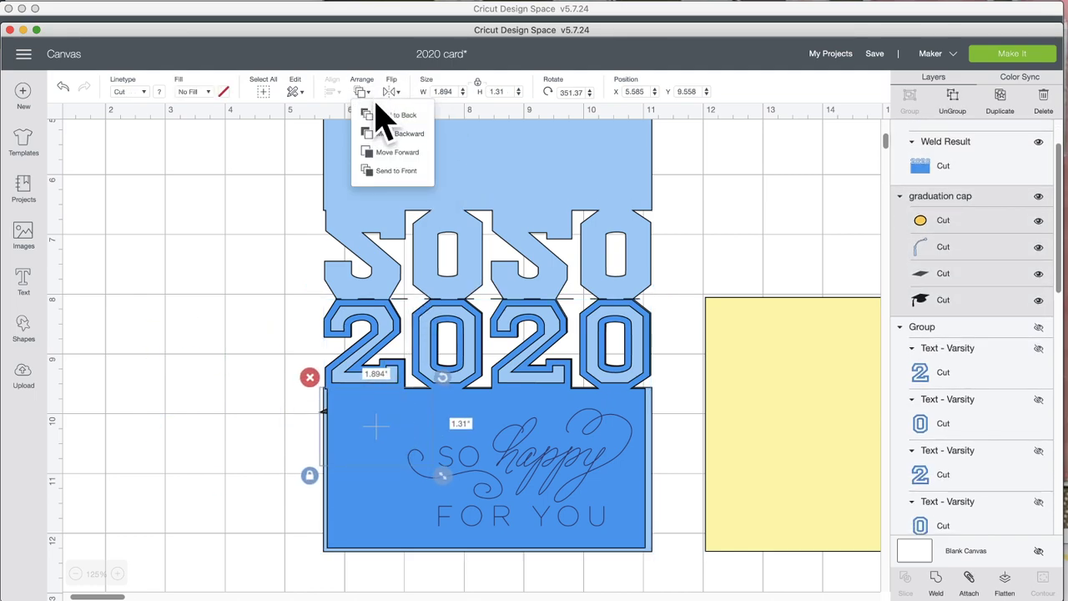
left_click(380, 170)
left_click_drag(372, 420, 388, 430)
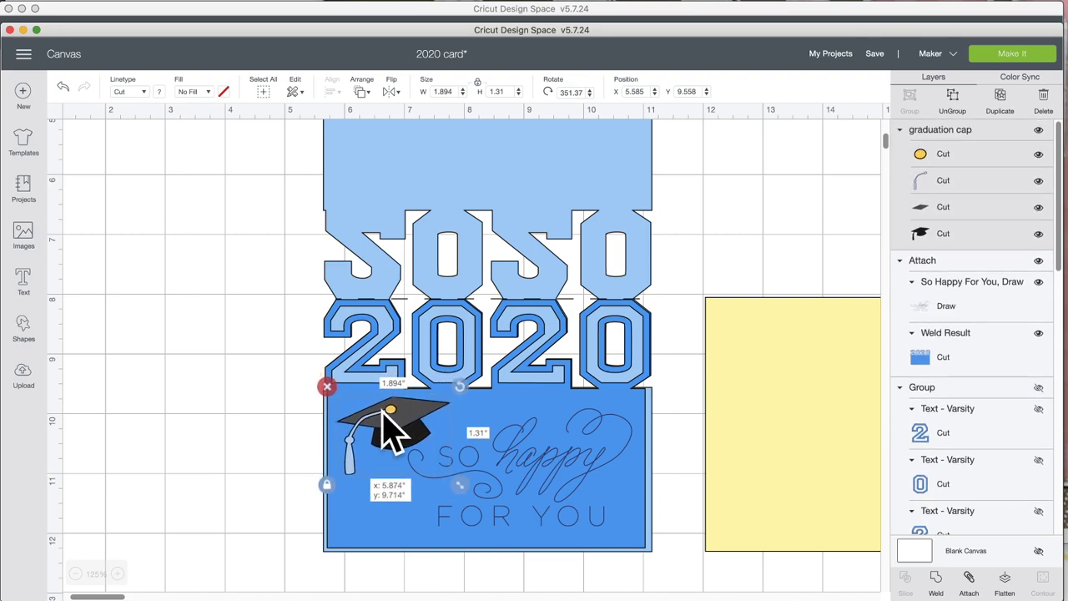
left_click(194, 404)
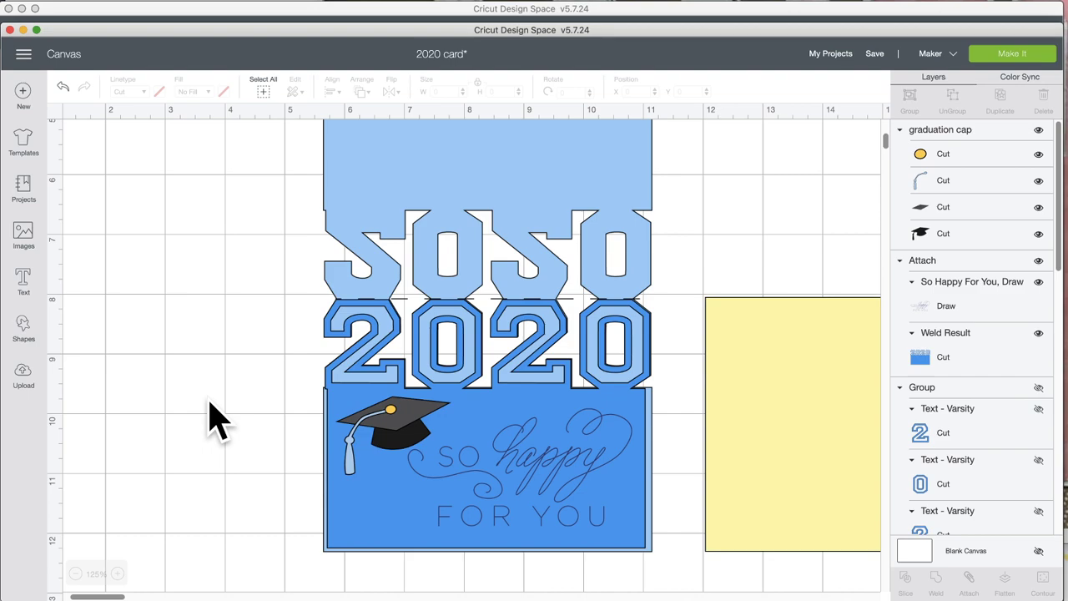
Hide the yellow rectangle beside the card and save the project.
left_click(771, 346)
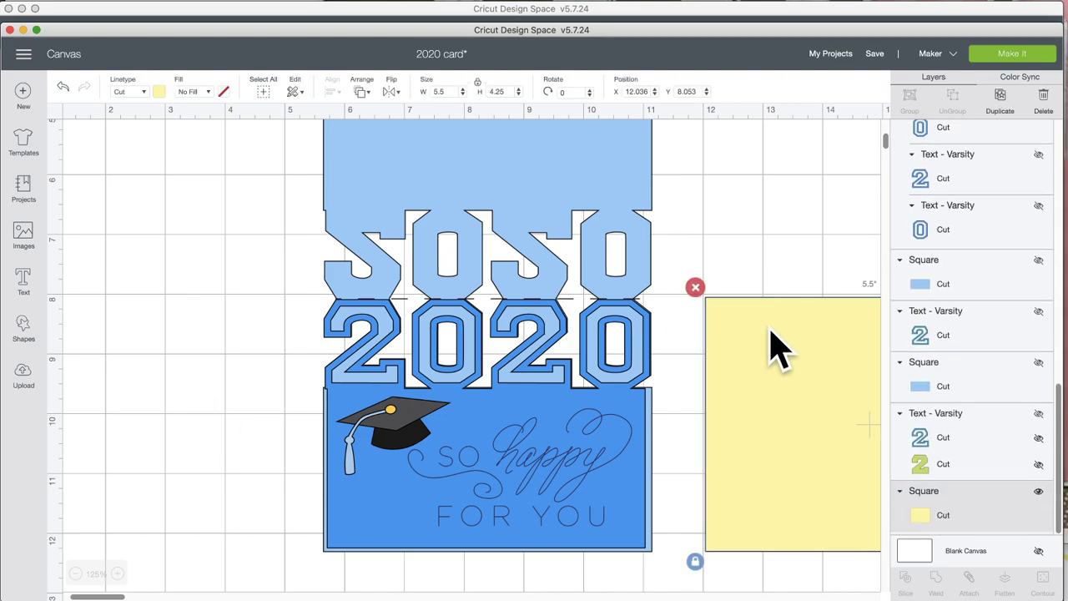
left_click(1038, 492)
left_click(874, 55)
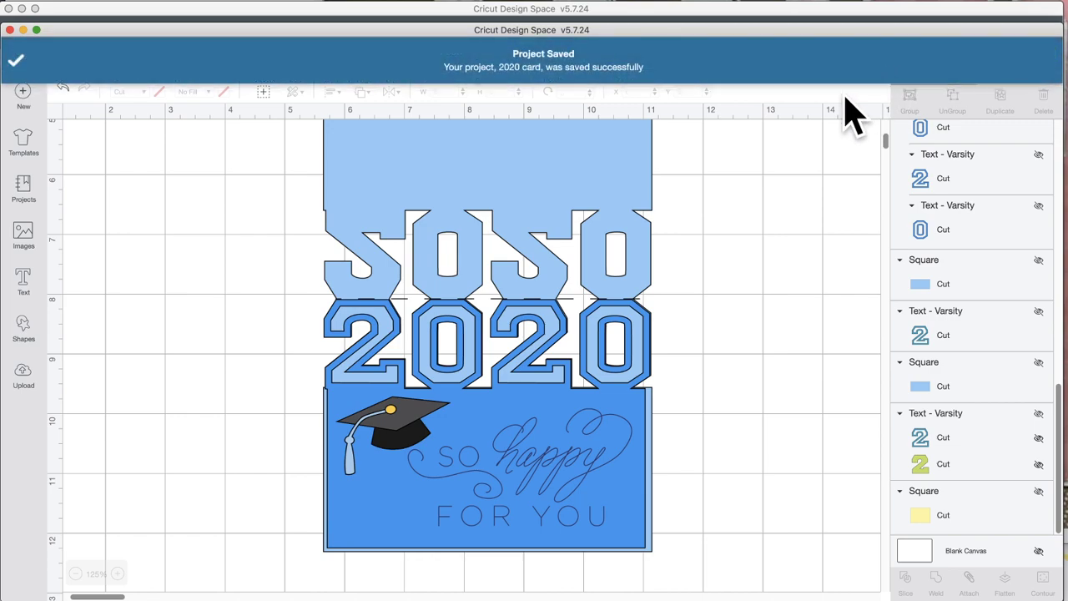
left_click(729, 59)
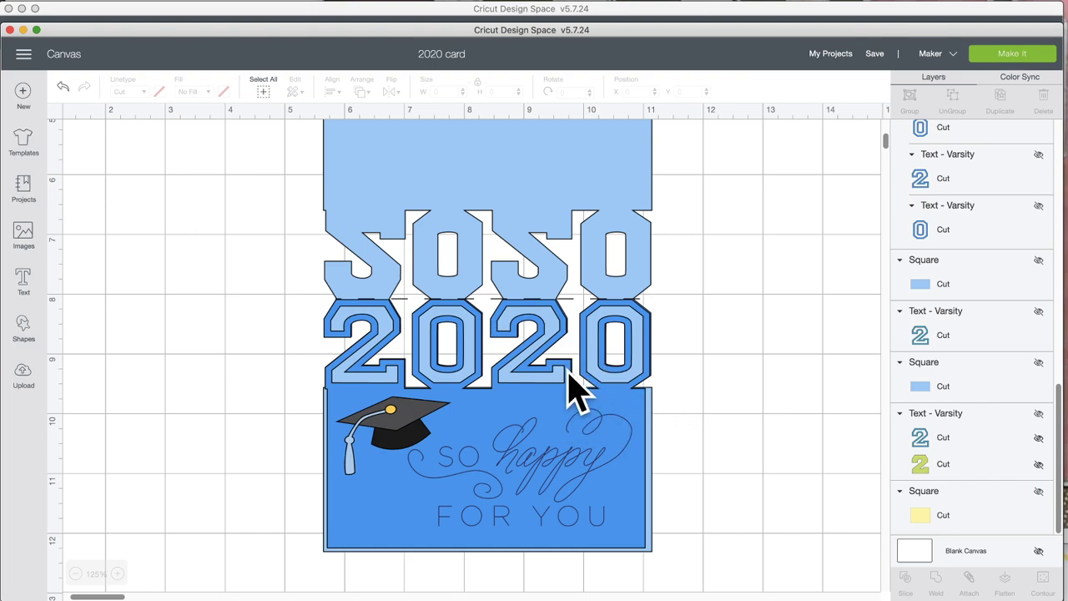
left_click(25, 330)
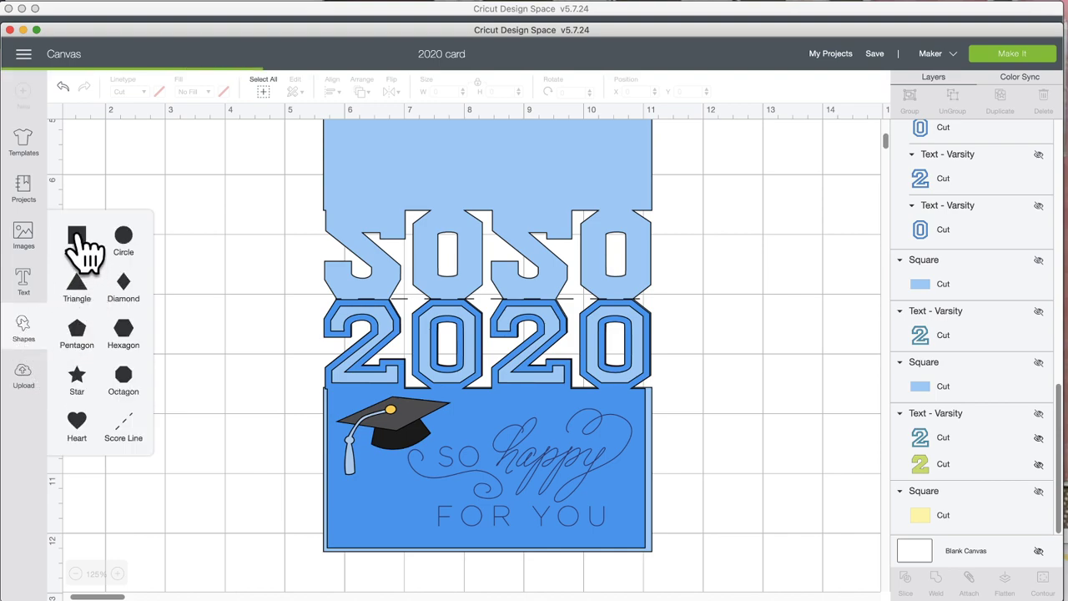
left_click(77, 237)
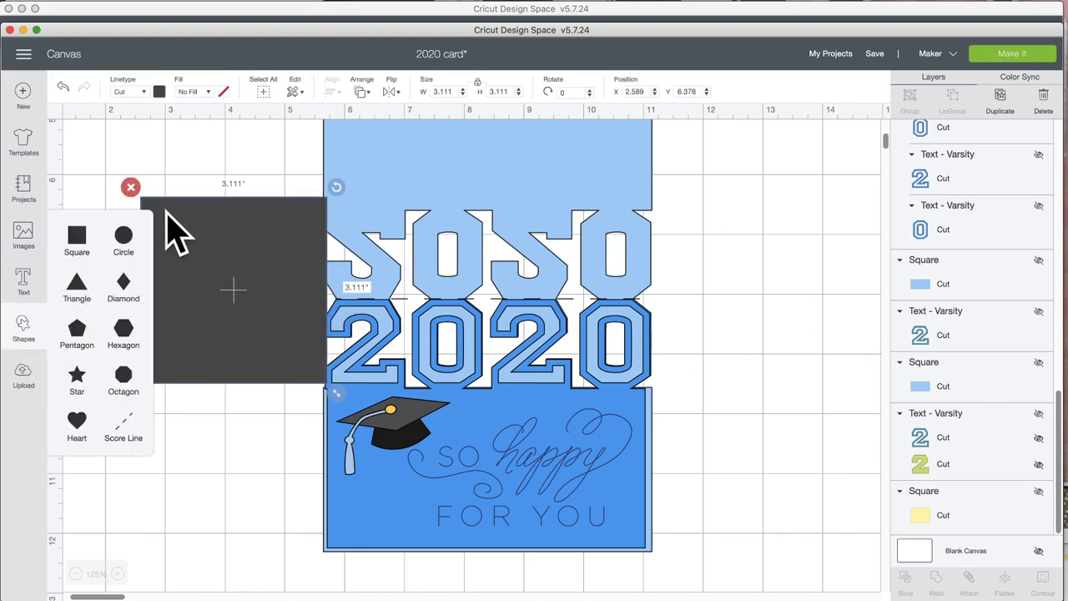
left_click(131, 187)
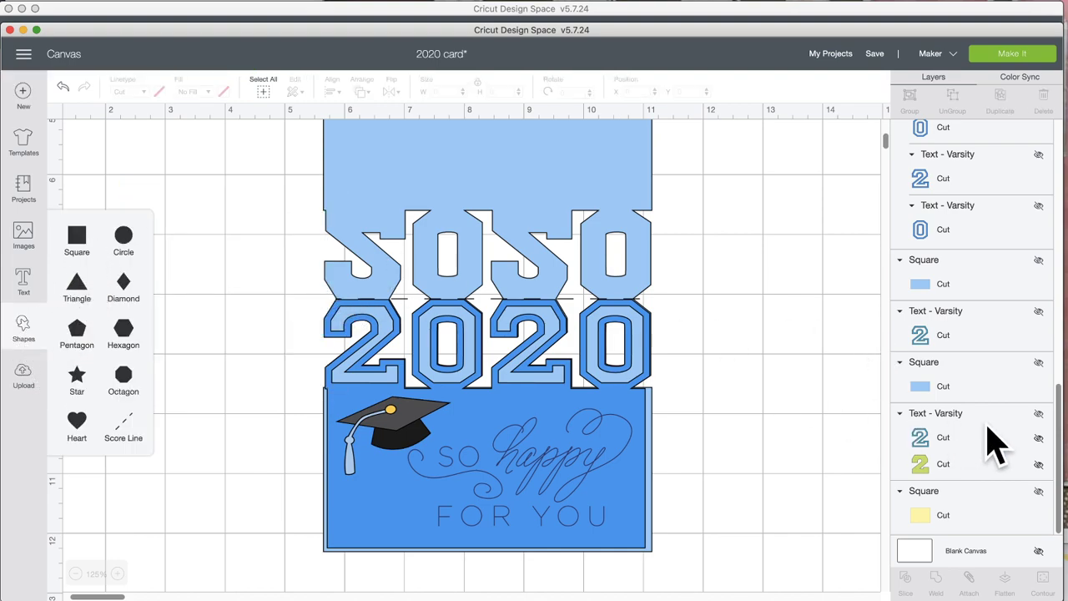
Unhide and duplicate the light-blue 5.5 × 2.75 in rectangle, keeping one copy visible in front of the lettering panel.
left_click(1040, 364)
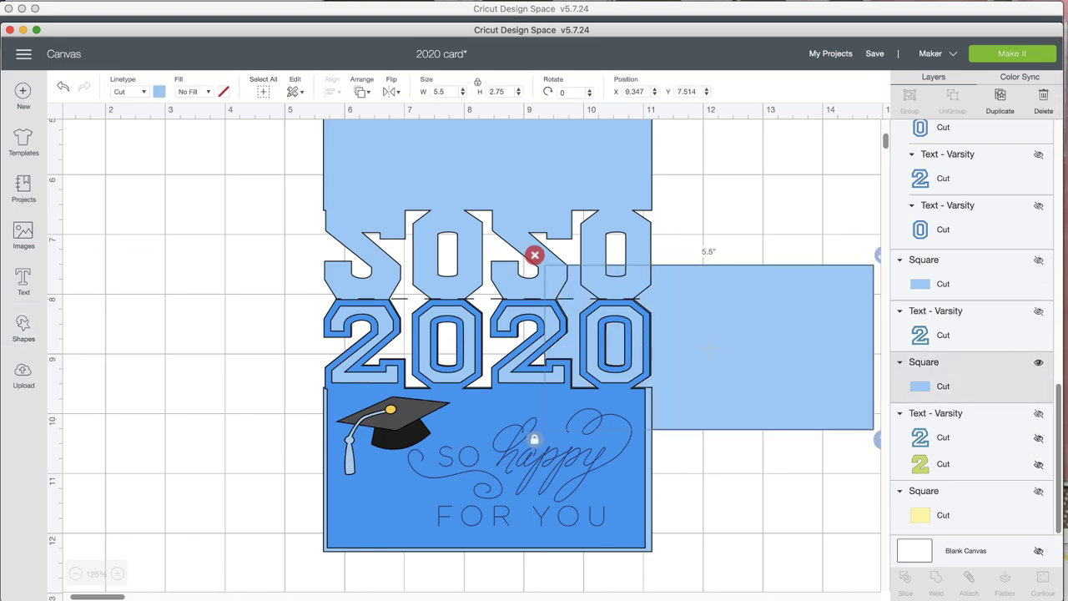
left_click(1005, 100)
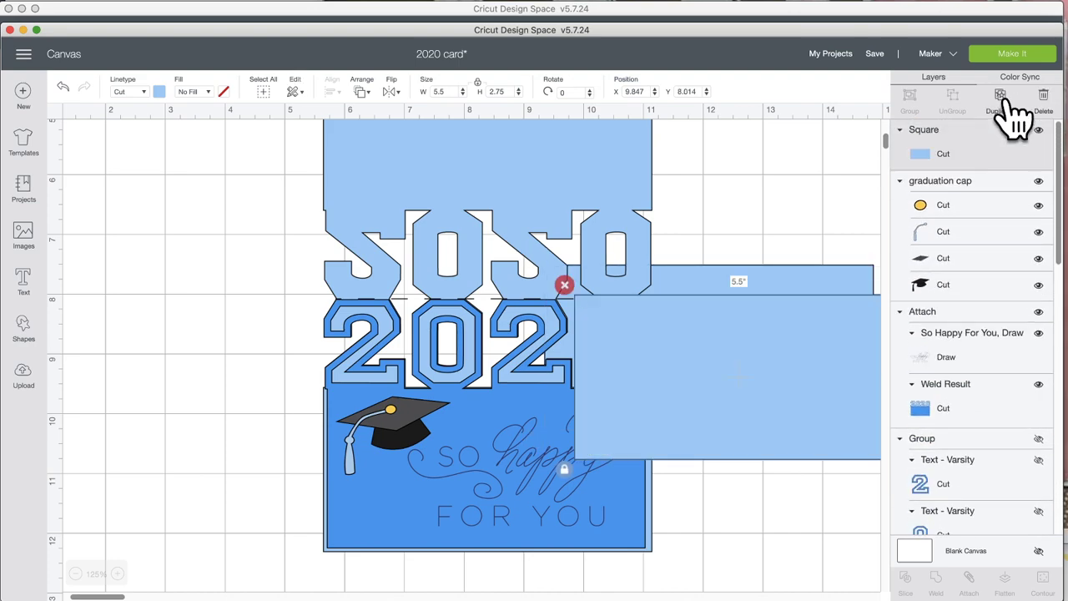
left_click_drag(799, 322, 639, 476)
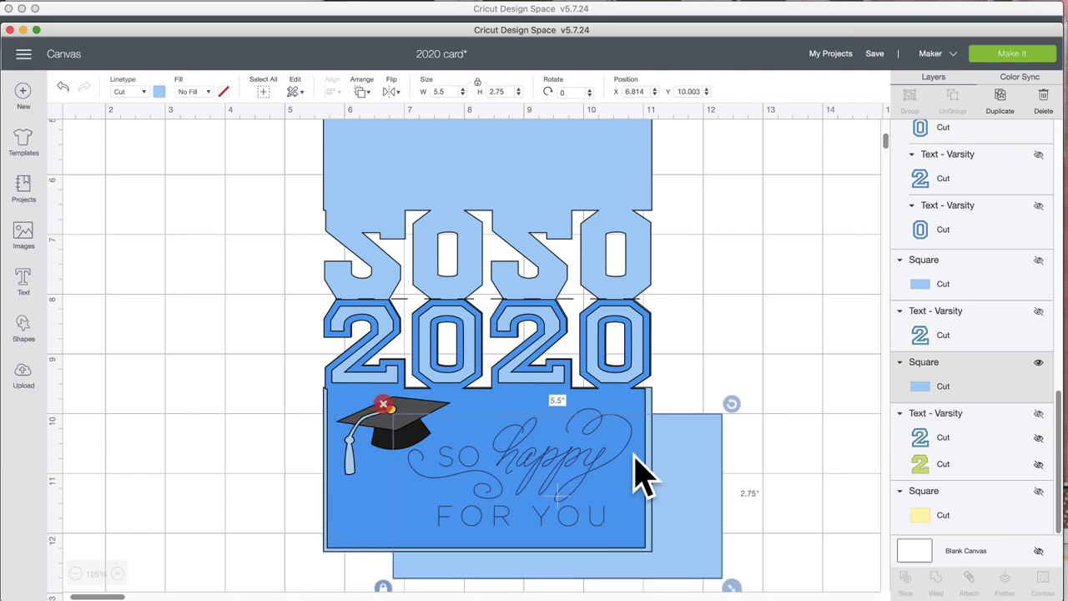
right_click(689, 474)
left_click(731, 339)
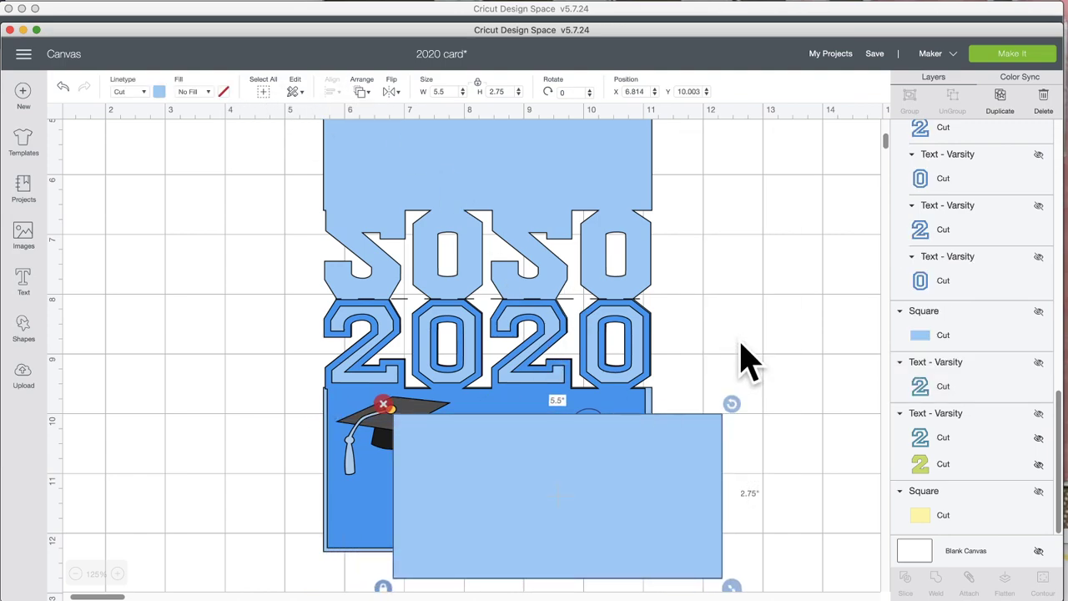
Scale the light-blue rectangle to about 5.19 × 2.59 in to fit the lettering panel and move it to the empty canvas beside the card.
left_click_drag(686, 483, 621, 455)
left_click_drag(670, 558, 640, 544)
left_click_drag(567, 488, 565, 500)
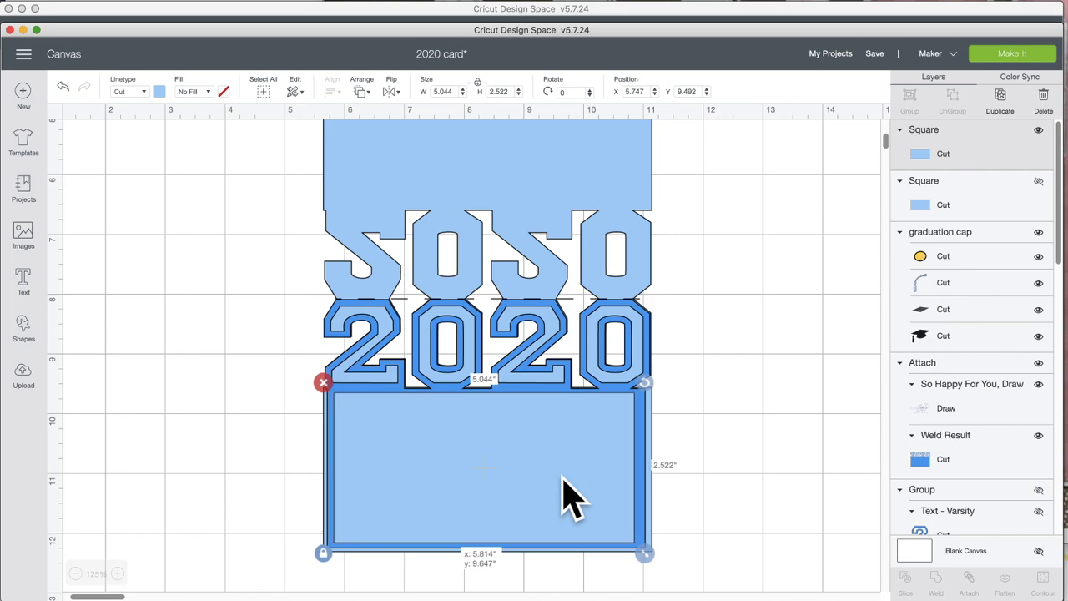
left_click_drag(640, 551, 648, 557)
left_click_drag(576, 495, 573, 490)
left_click_drag(653, 558, 659, 561)
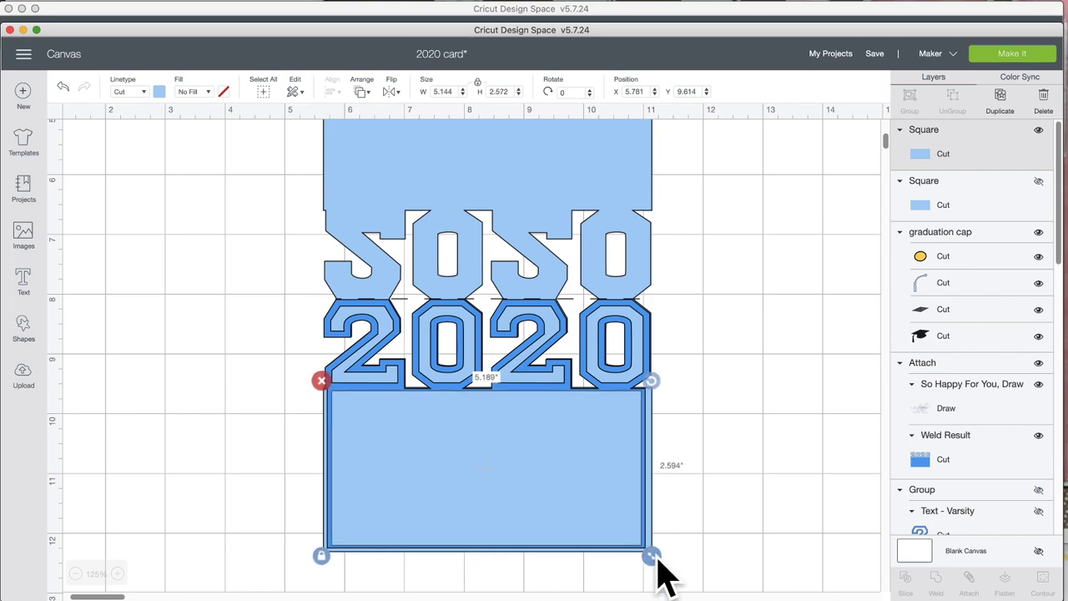
left_click_drag(505, 496, 849, 428)
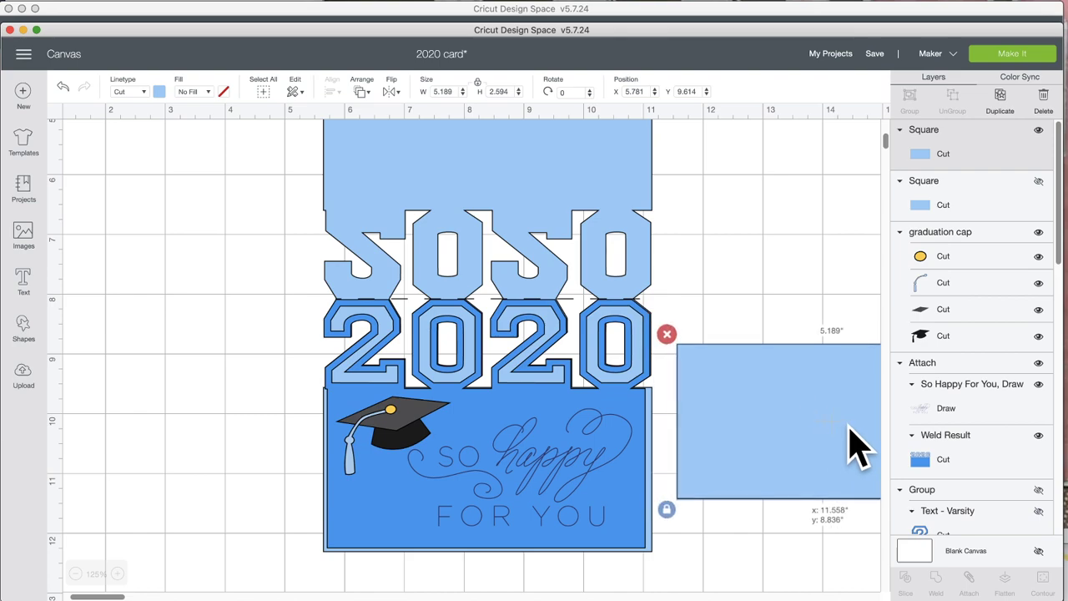
left_click_drag(745, 438, 762, 429)
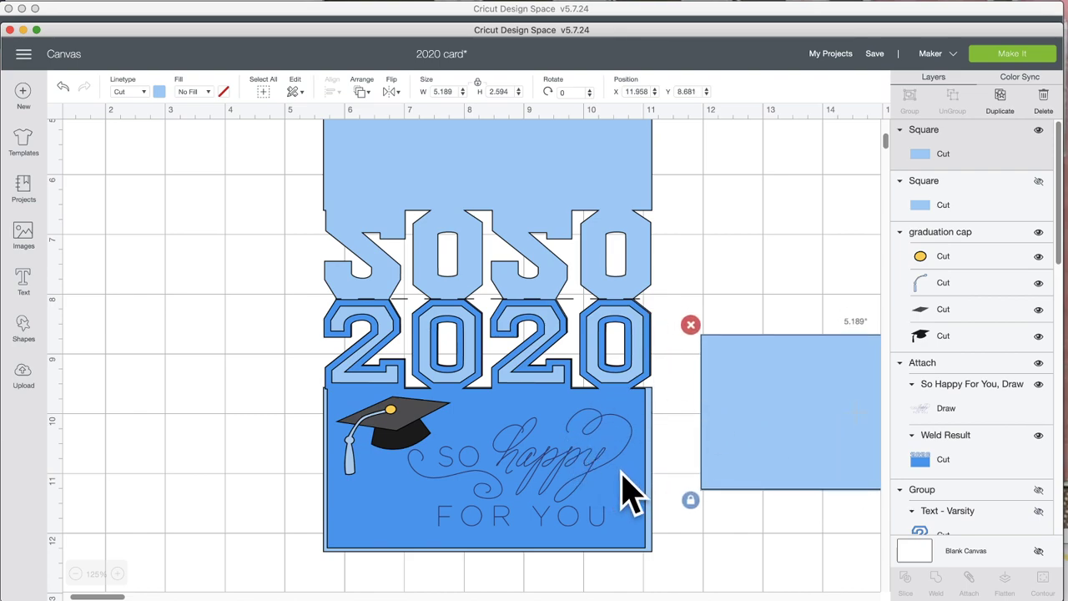
Realign the blue lettering panel over the shifted light-blue card base, save the project, and shift the spare rectangle closer to the card.
left_click_drag(588, 484, 542, 417)
left_click_drag(542, 313, 551, 271)
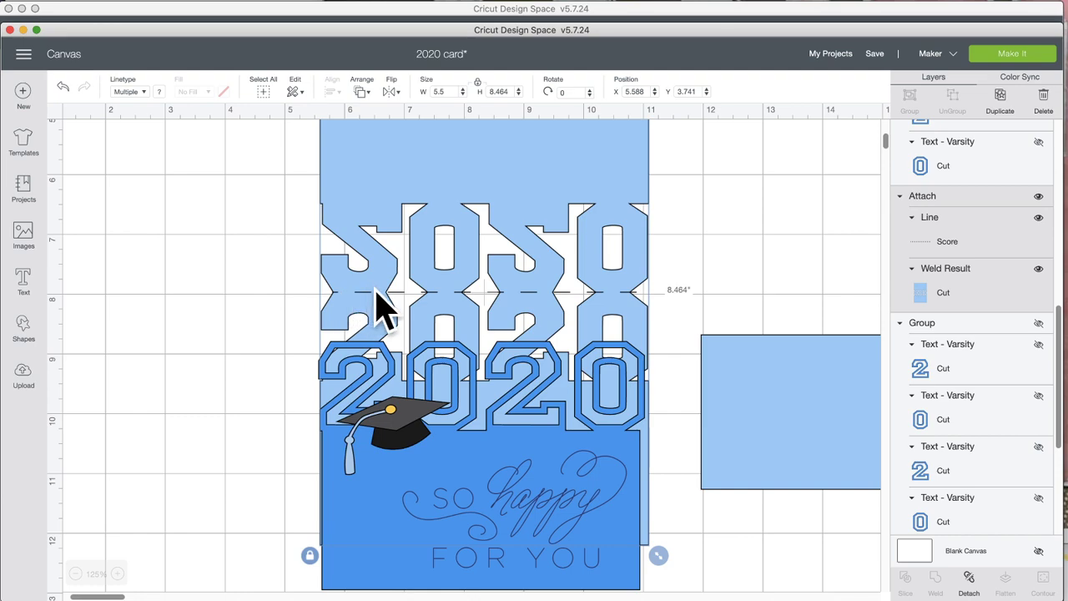
left_click_drag(509, 491, 513, 448)
left_click_drag(540, 487, 541, 487)
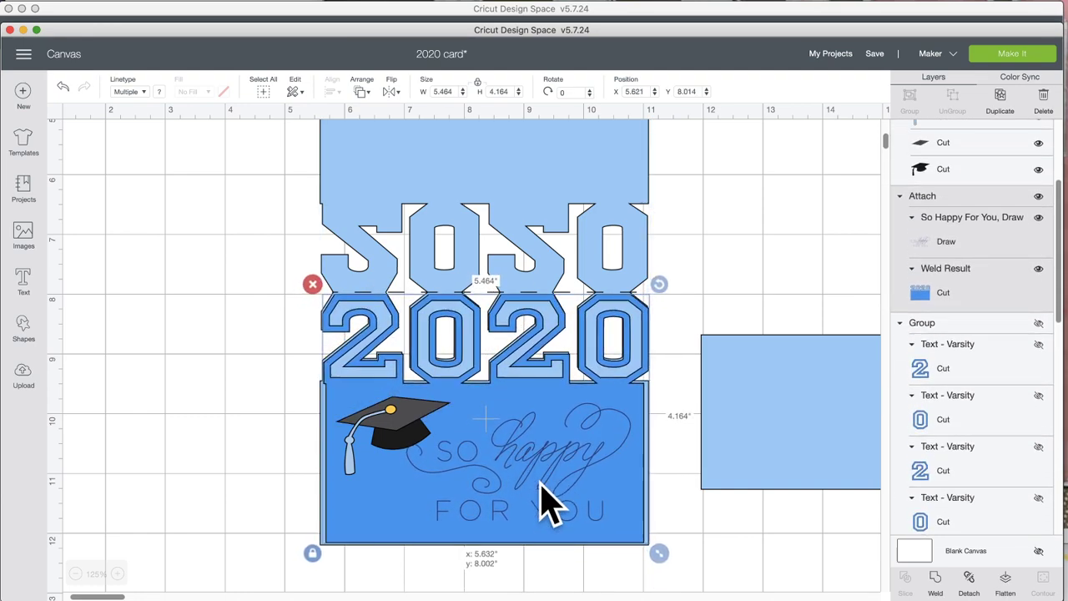
left_click(876, 55)
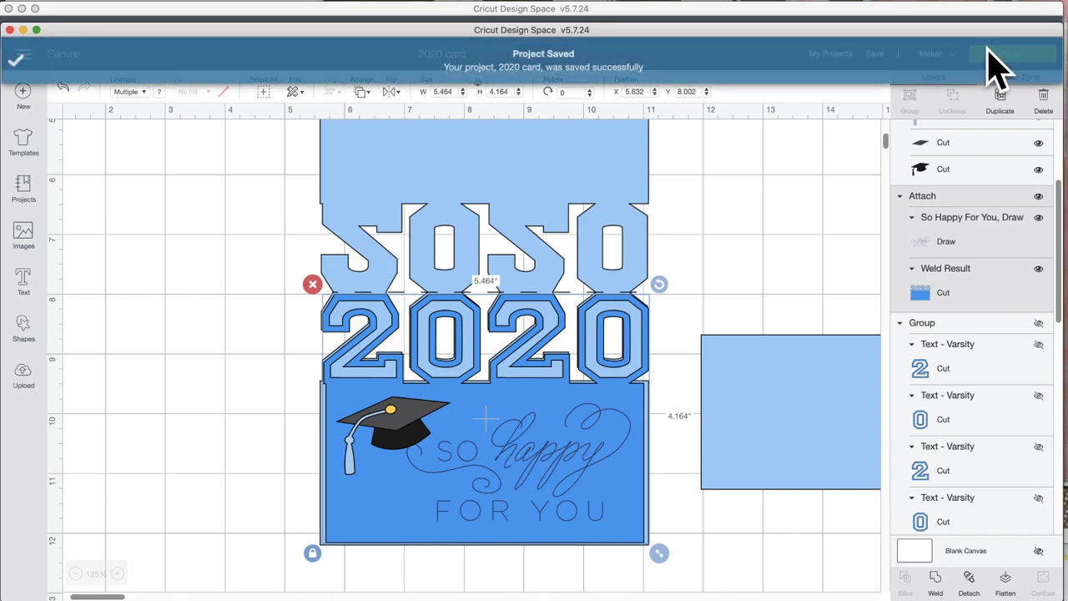
left_click_drag(774, 418, 751, 414)
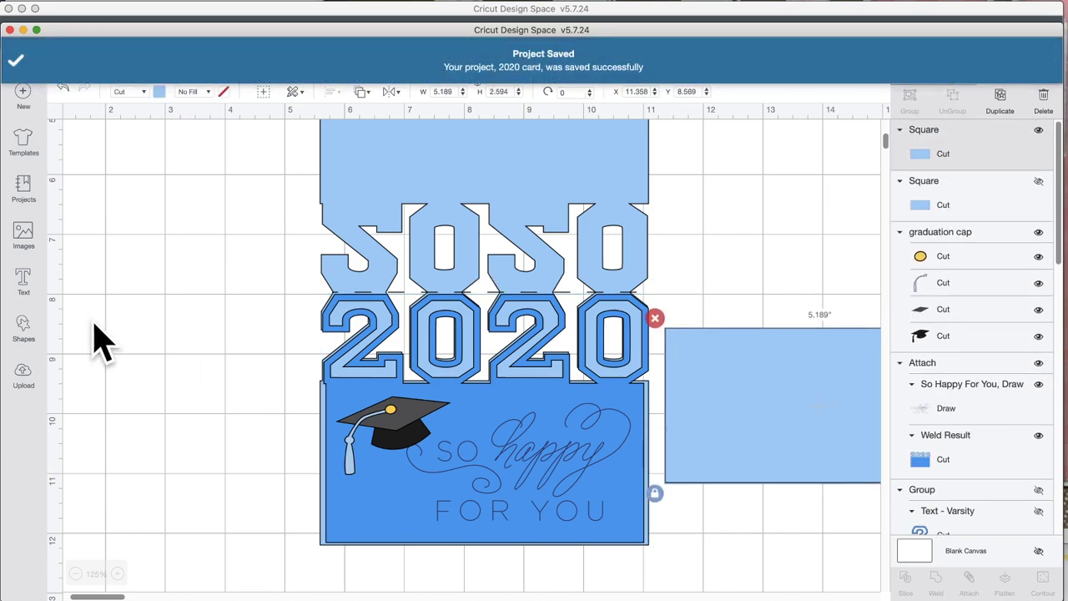
Insert the draw-only Congratulations banner from the graduation image results and place it beside the card's blue panel.
left_click(24, 237)
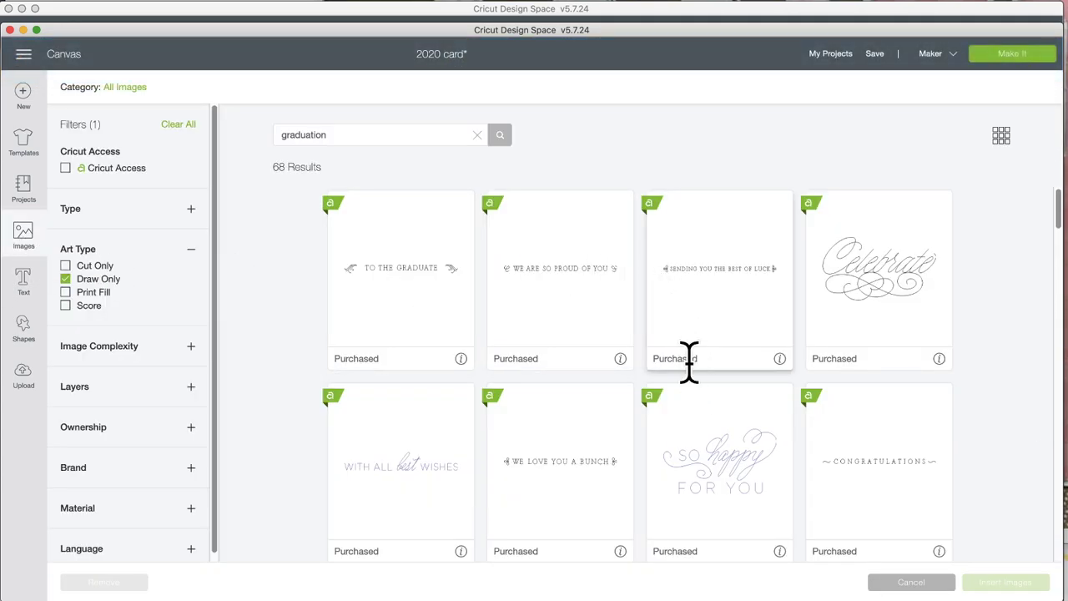
scroll(739, 499, "down", 5)
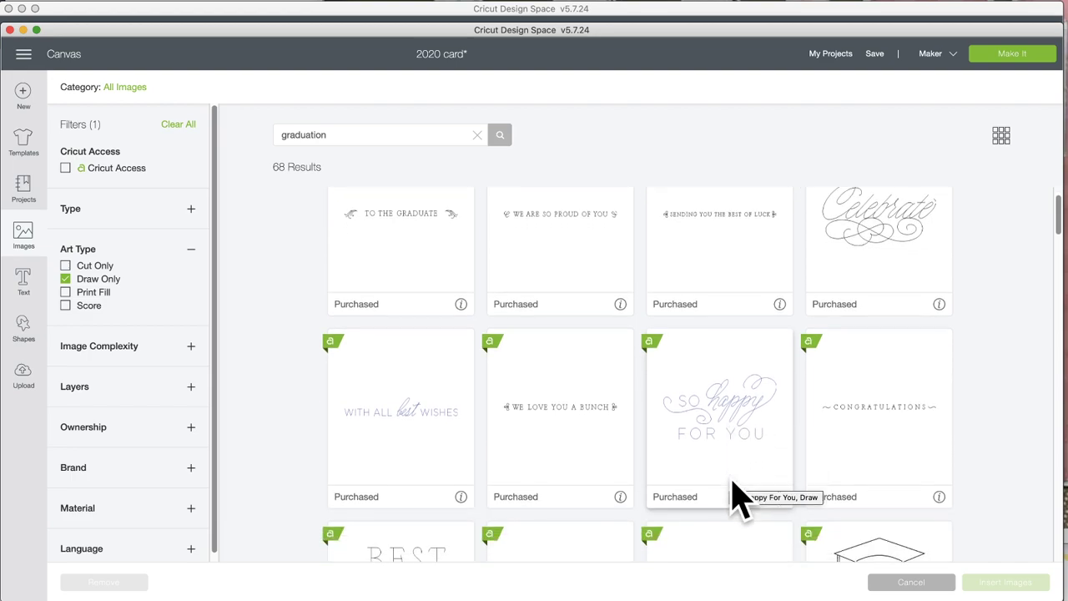
scroll(738, 499, "down", 10)
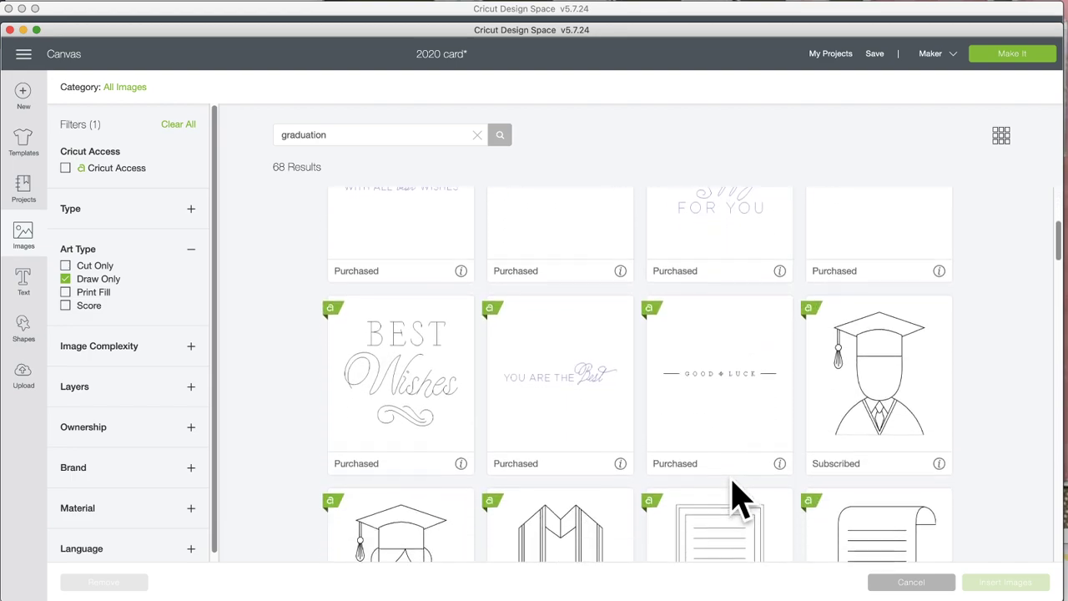
scroll(738, 499, "down", 15)
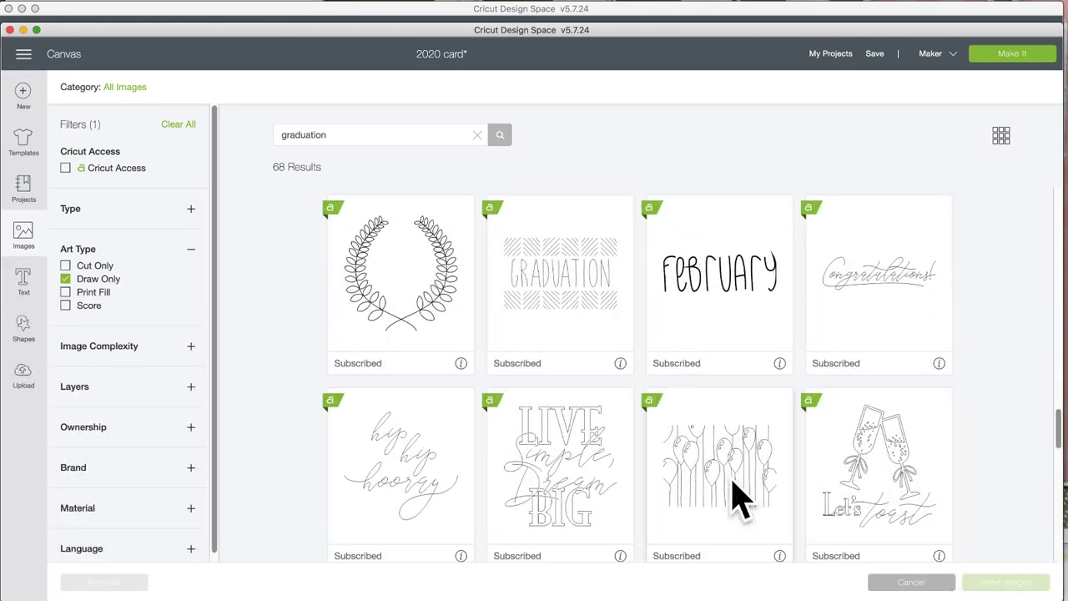
scroll(738, 499, "down", 2)
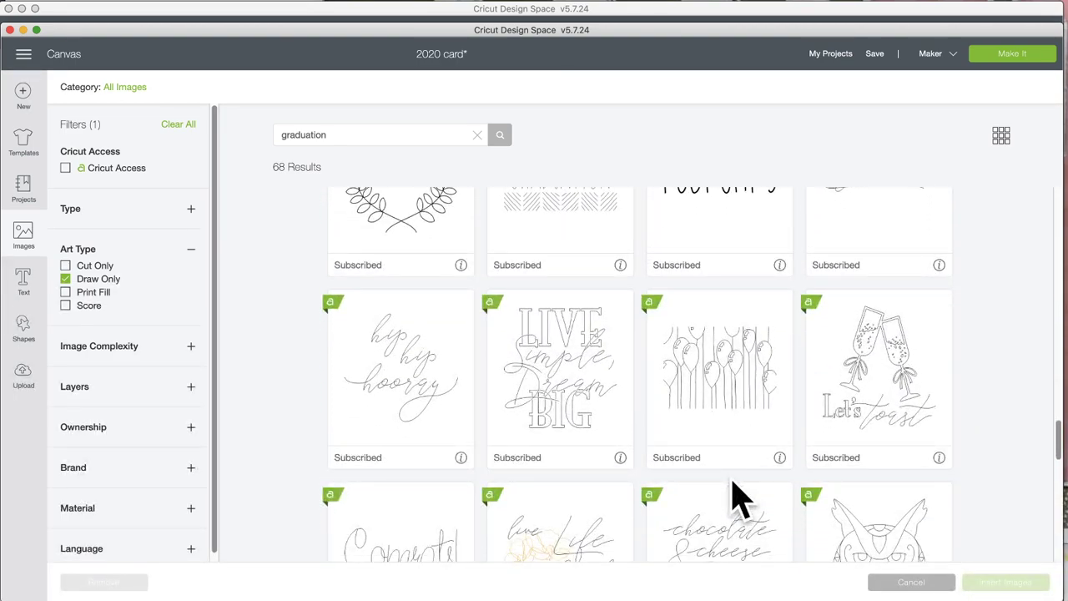
scroll(739, 499, "down", 5)
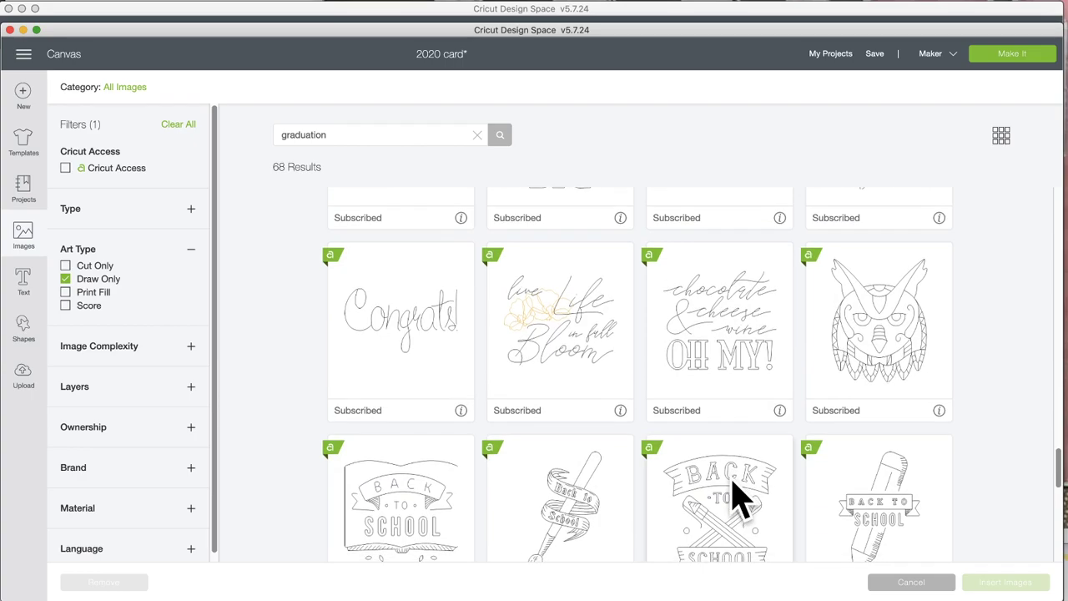
scroll(739, 499, "down", 9)
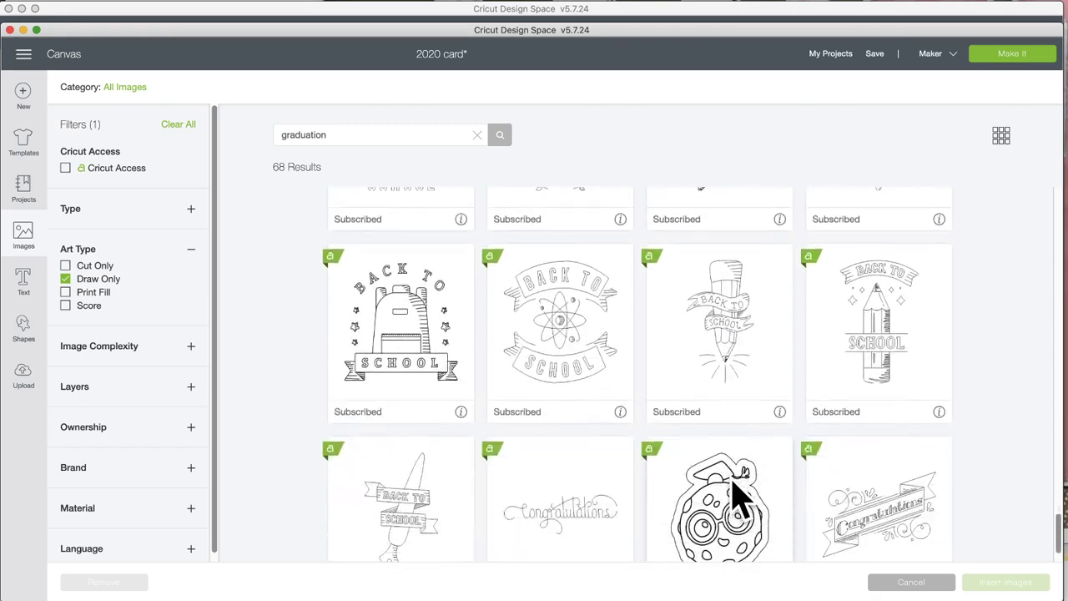
scroll(738, 499, "down", 1)
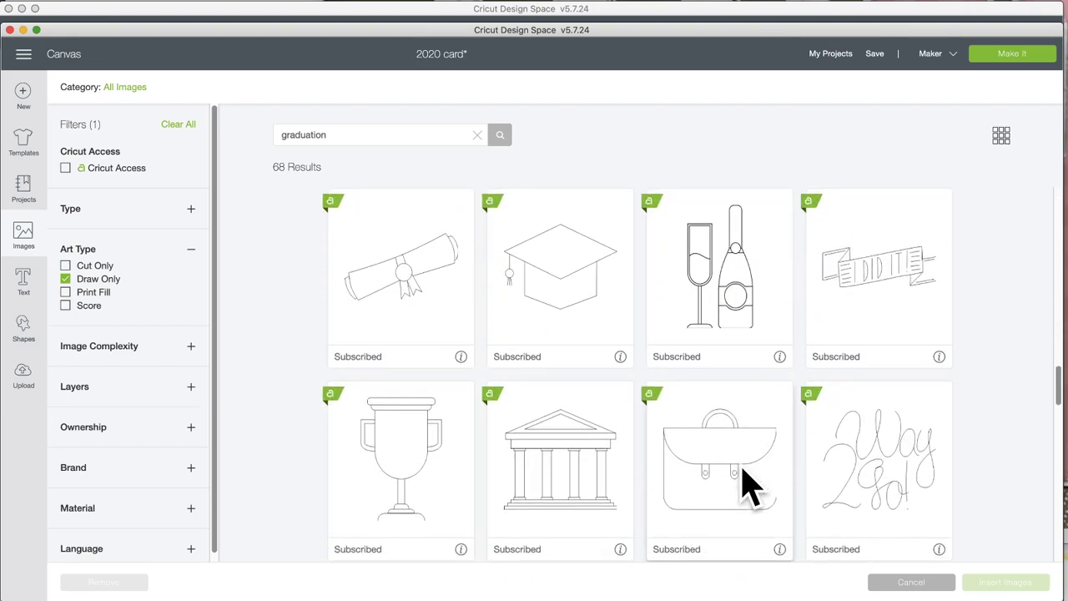
scroll(749, 483, "down", 10)
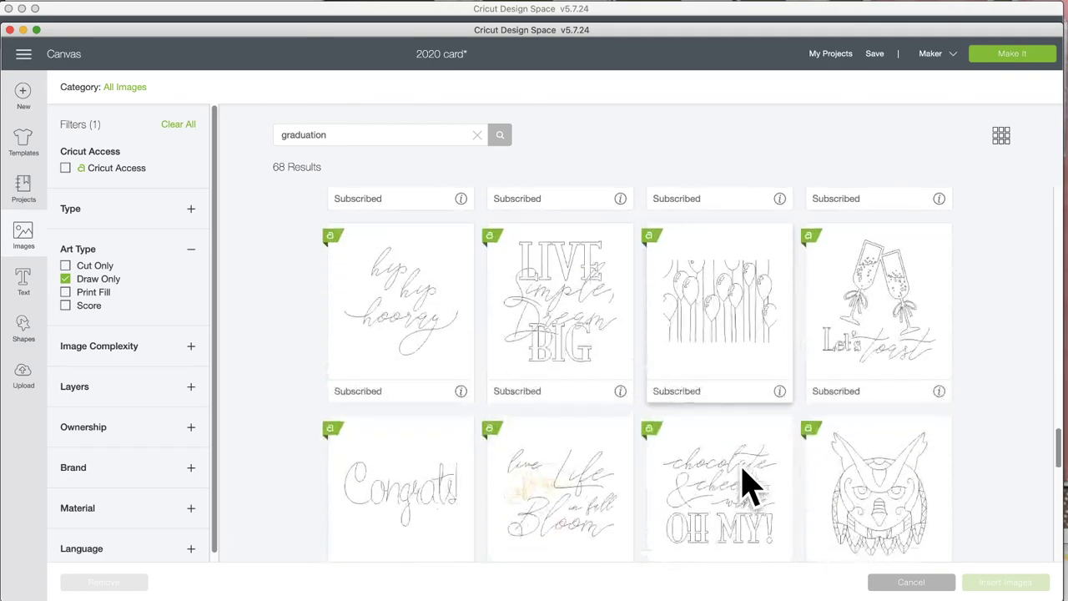
scroll(749, 484, "down", 12)
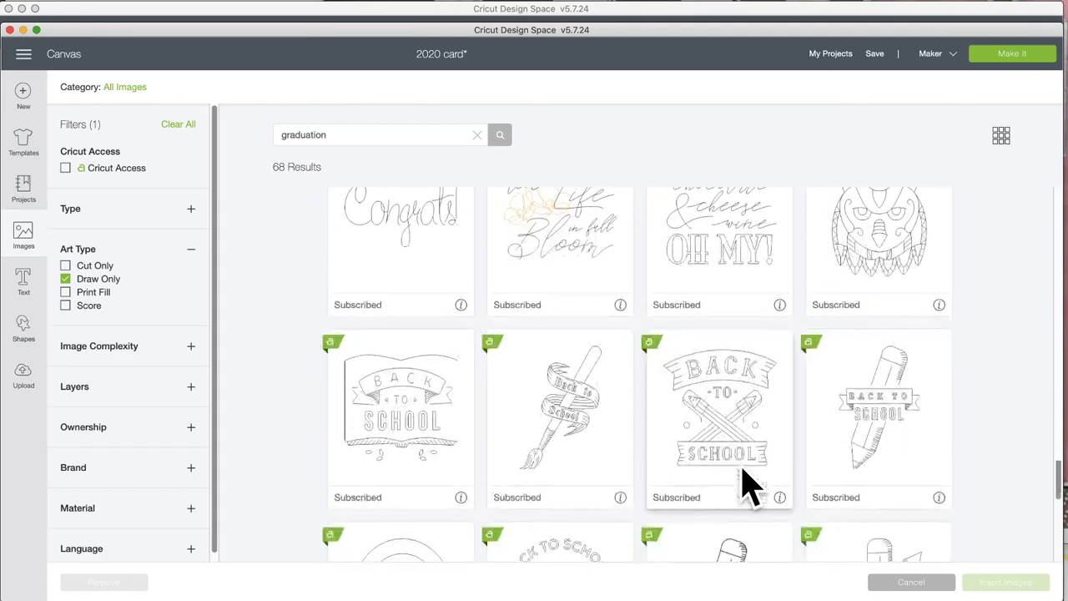
scroll(750, 484, "down", 6)
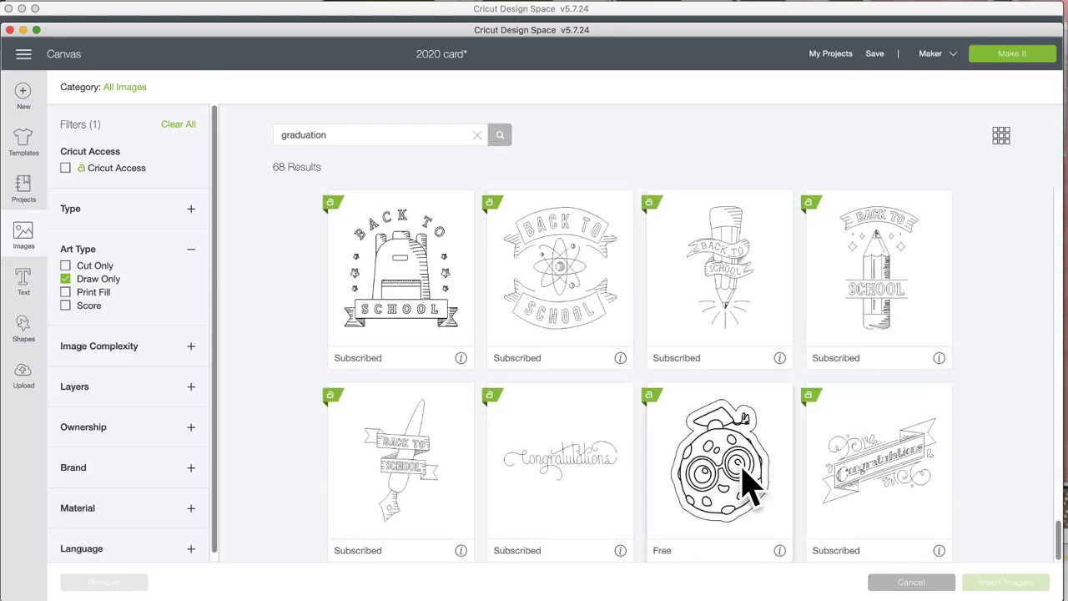
left_click(880, 455)
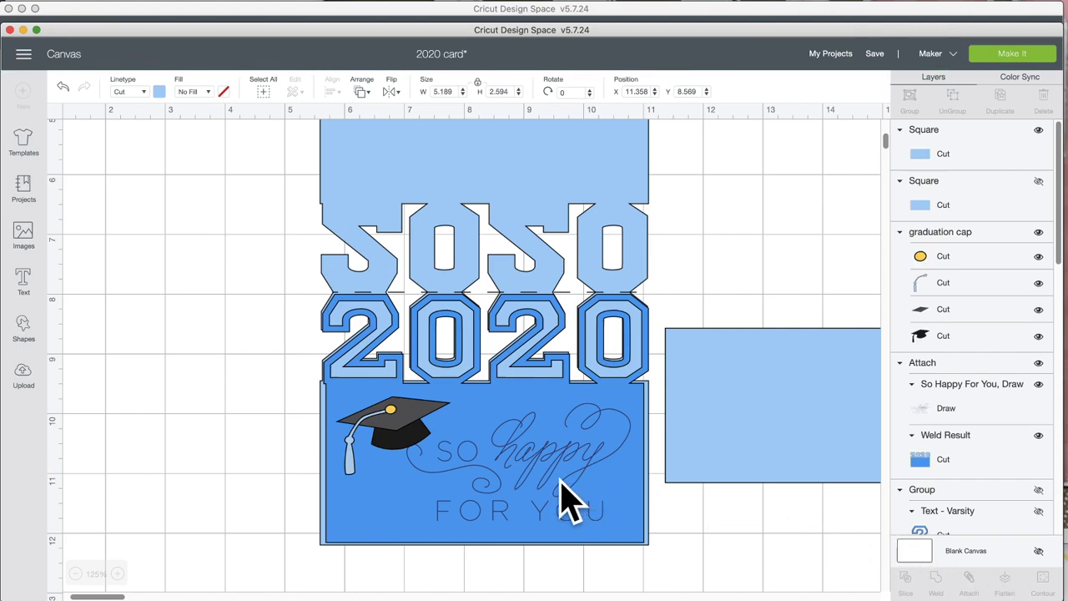
left_click_drag(293, 317, 334, 353)
left_click_drag(259, 340, 264, 509)
Detach the So Happy For You drawing from the blue lettering panel and move it onto the spare light-blue rectangle.
left_click(565, 477)
scroll(959, 467, "down", 1)
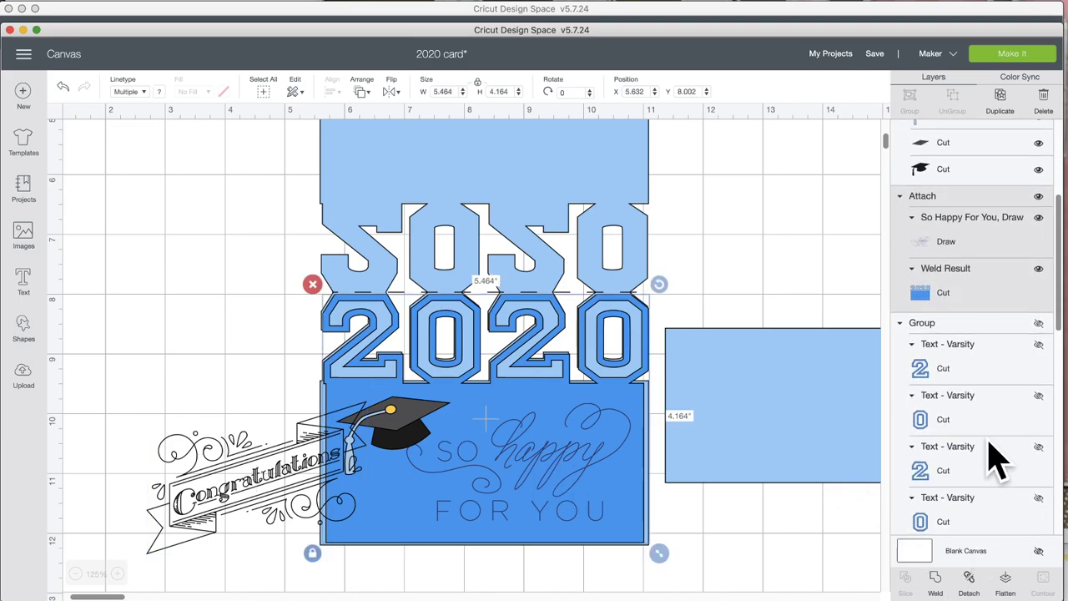
left_click(982, 588)
left_click_drag(565, 445, 876, 388)
Move the Congratulations banner onto the lower part of the blue panel and bring it to the front.
left_click_drag(286, 465, 492, 463)
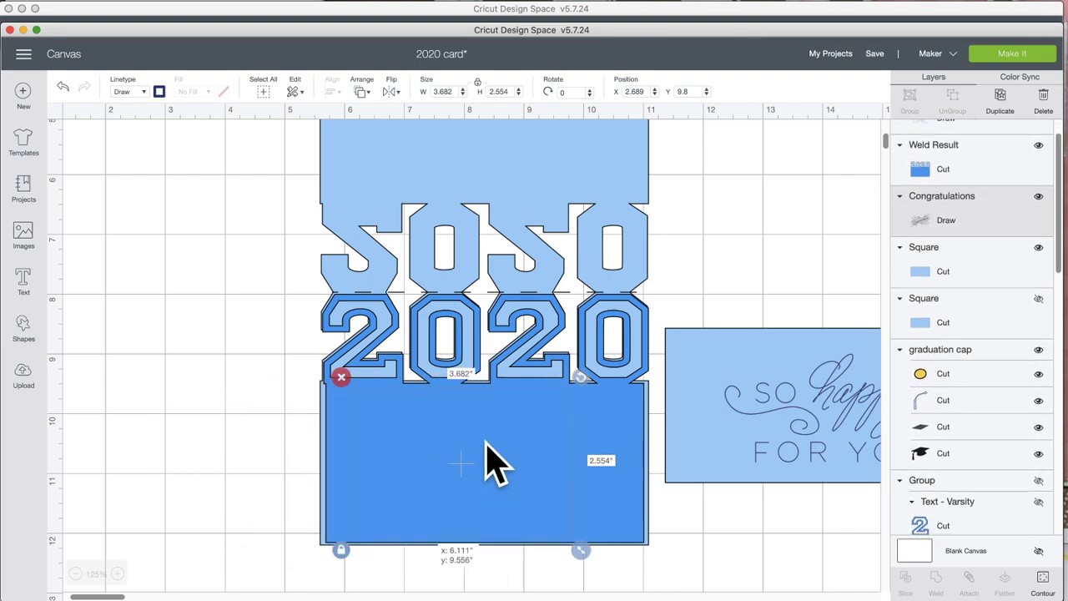
left_click(363, 96)
left_click(389, 171)
left_click_drag(515, 457, 568, 457)
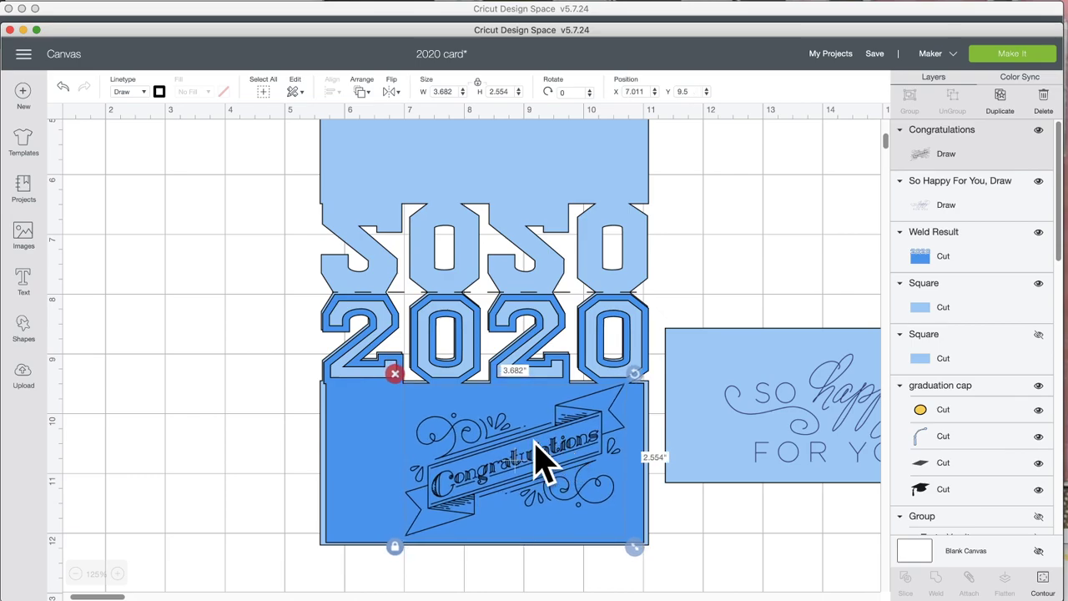
Bring the graduation cap to the front and realign the blue lettering panel over the light-blue card base.
left_click(351, 440)
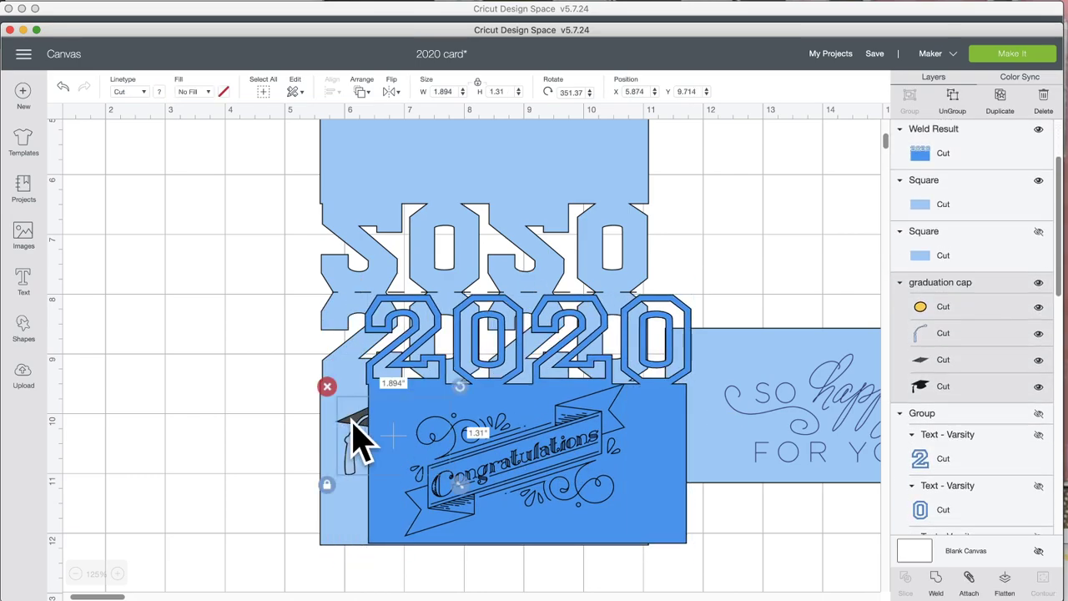
left_click(361, 92)
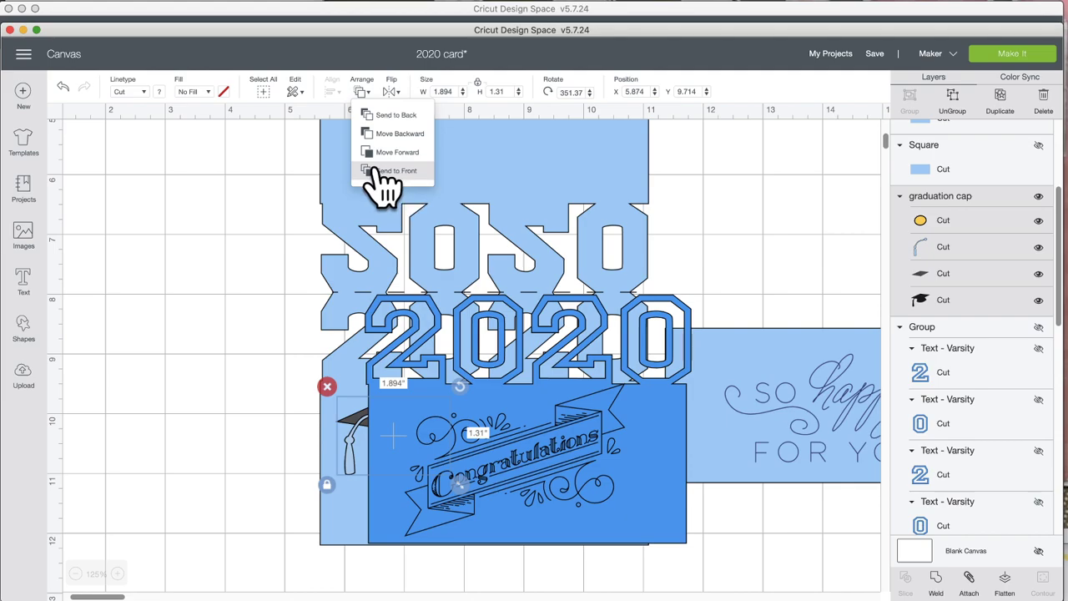
left_click(386, 171)
left_click(621, 484)
left_click_drag(618, 469, 561, 484)
Rotate the Congratulations banner about 3.6° and reposition it and the graduation cap on the blue panel.
left_click(549, 476)
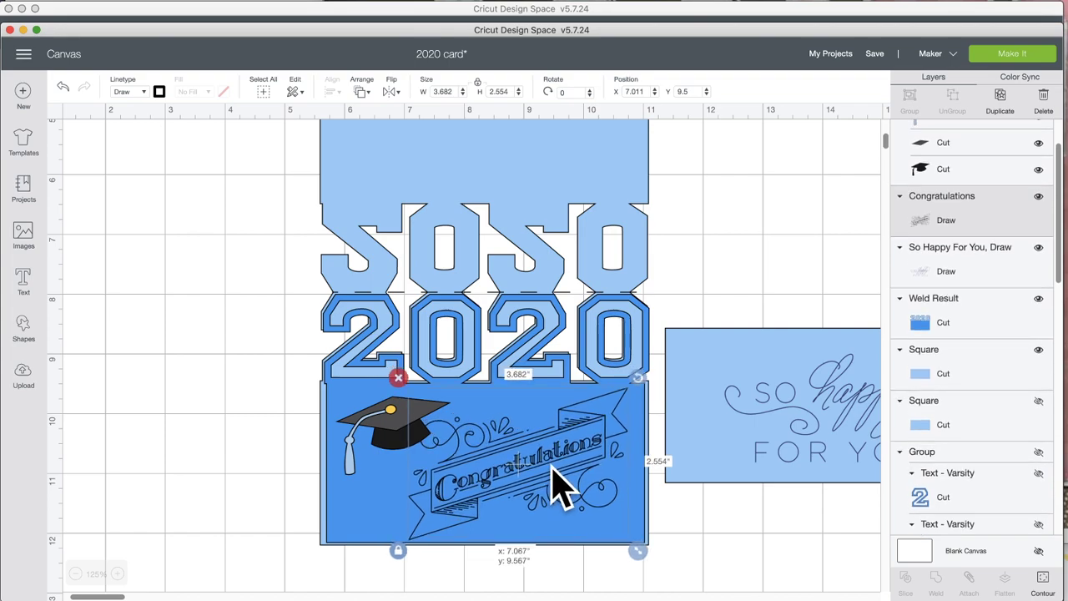
left_click(649, 408)
left_click_drag(572, 435, 580, 446)
left_click_drag(375, 437, 367, 427)
Move the graduation cap off the card and attach the Congratulations banner to the blue lettering panel.
left_click(506, 477)
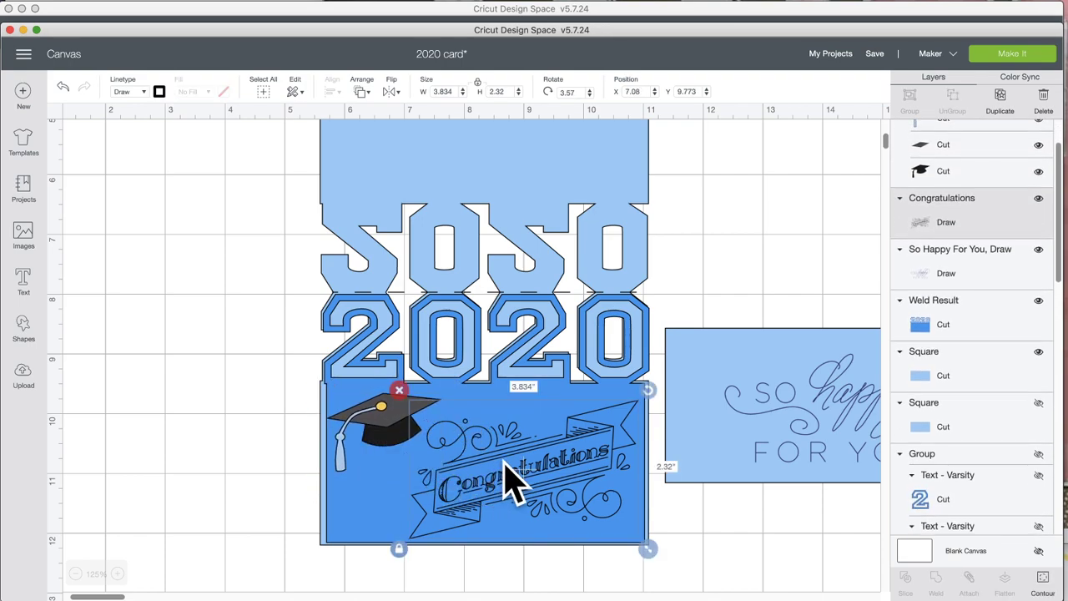
left_click(365, 506, "shift")
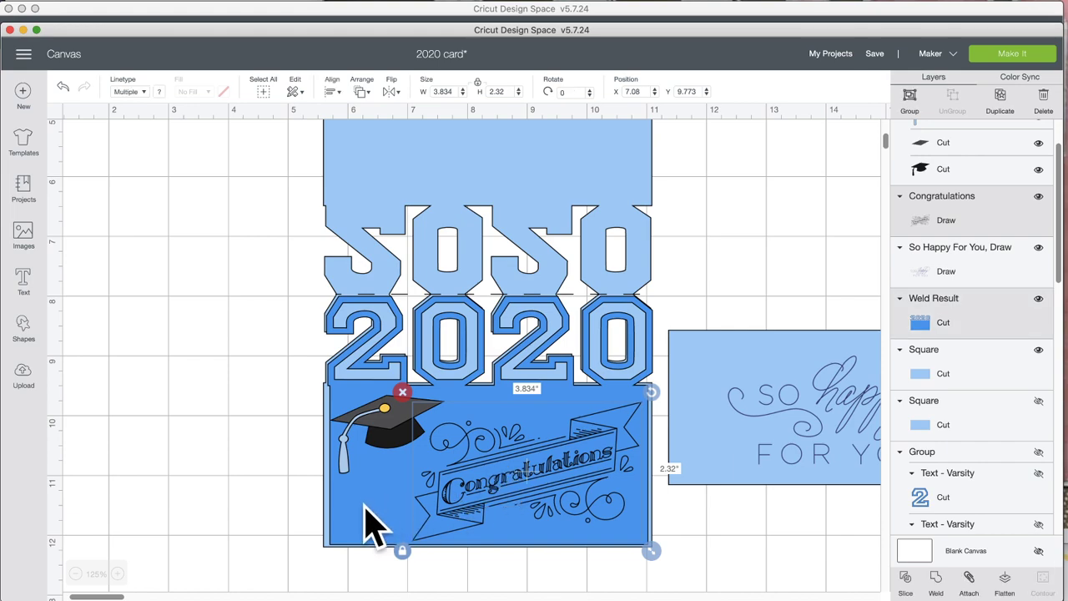
left_click_drag(381, 429, 222, 419)
left_click(511, 501)
left_click(369, 484, "shift")
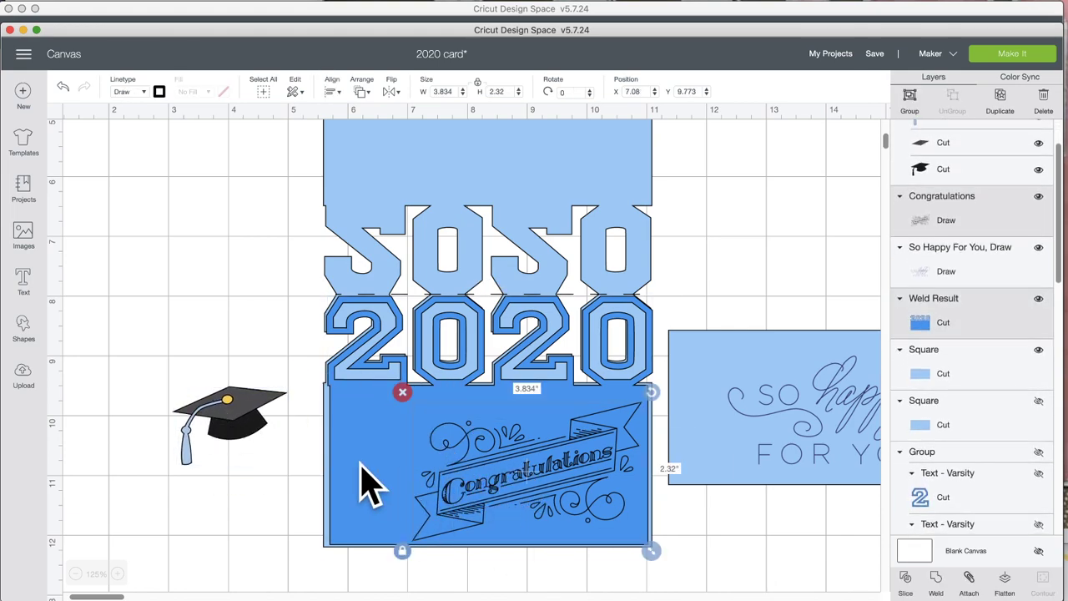
left_click(971, 583)
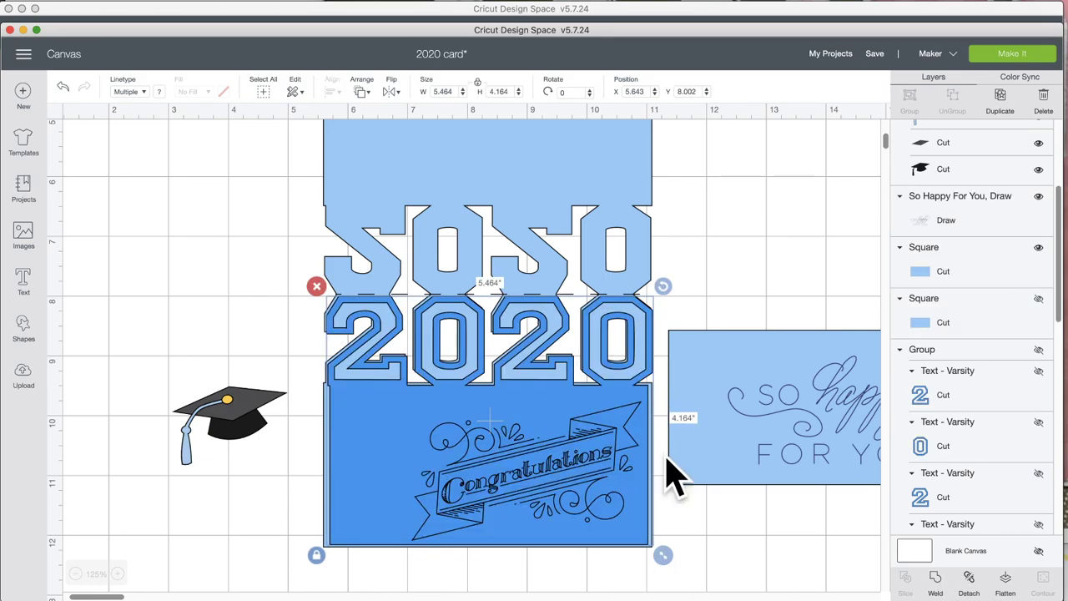
Bring the graduation cap to the front and place it in the upper-left corner of the blue panel's lower area.
left_click(230, 425)
right_click(238, 409)
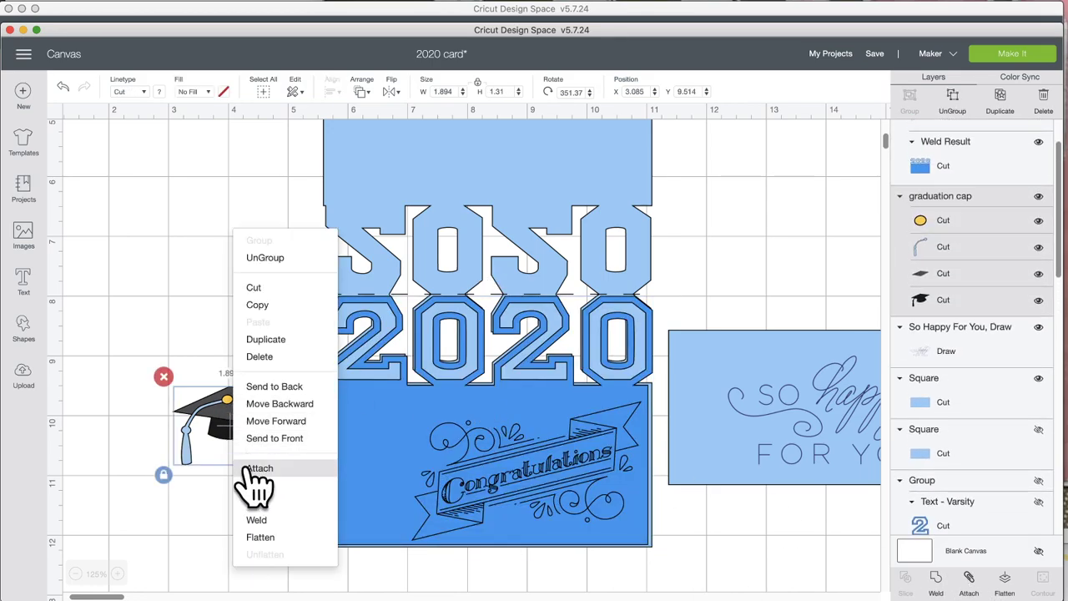
left_click(308, 437)
left_click_drag(275, 425, 421, 427)
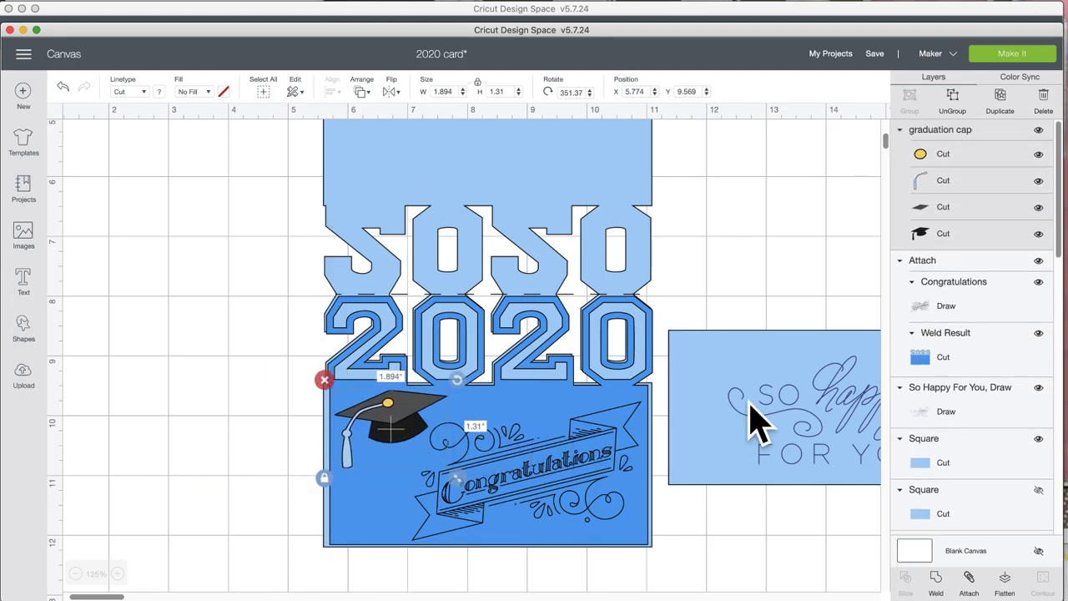
Center the So Happy For You drawing on the light-blue insert rectangle and attach the two together.
scroll(750, 421, "right", 5)
left_click_drag(554, 288, 634, 519)
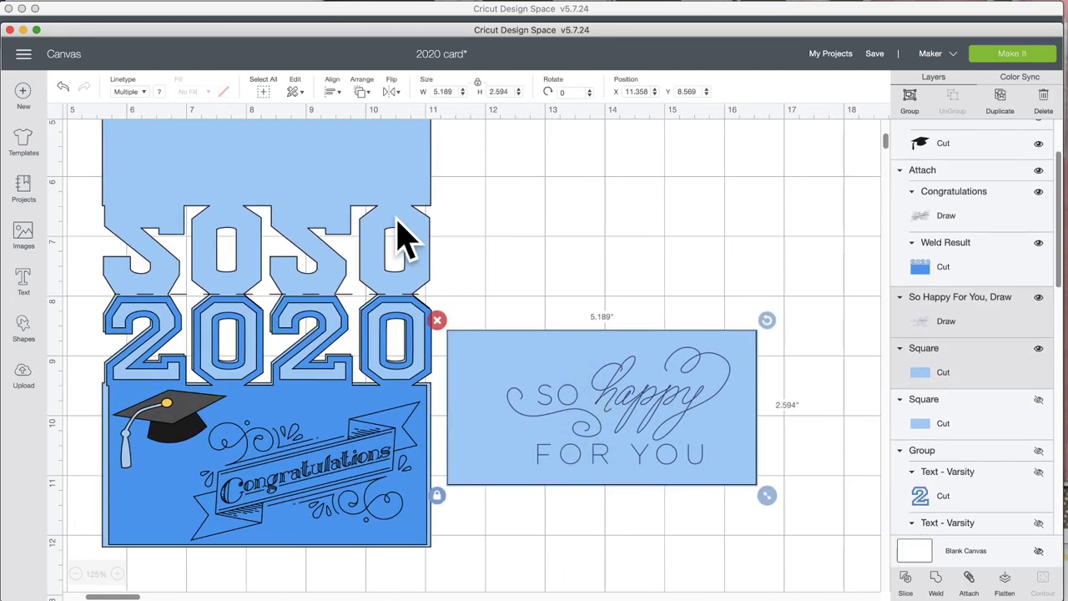
left_click(334, 91)
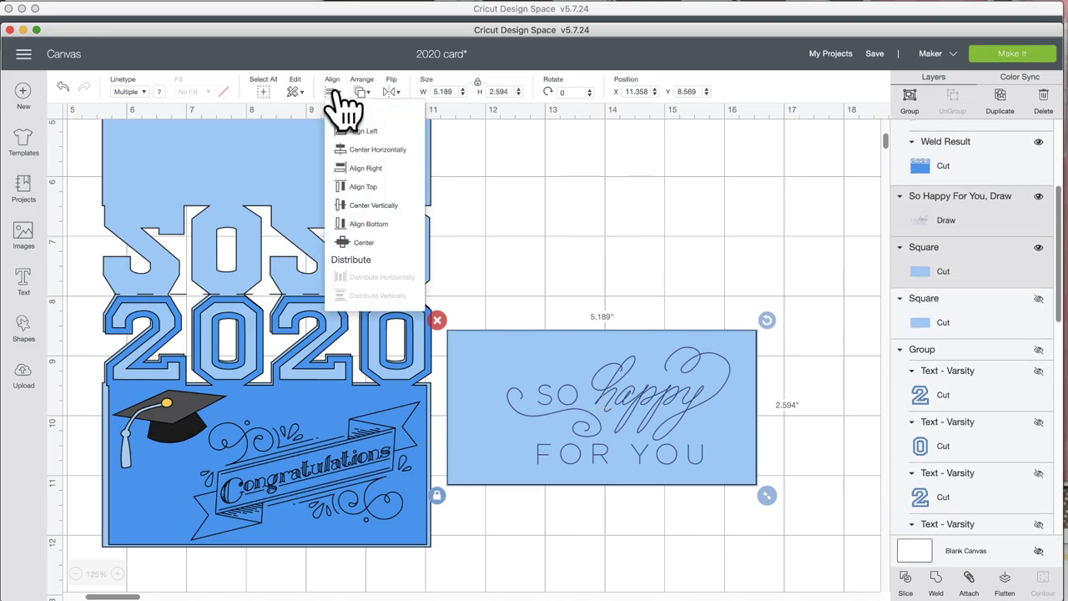
left_click(365, 243)
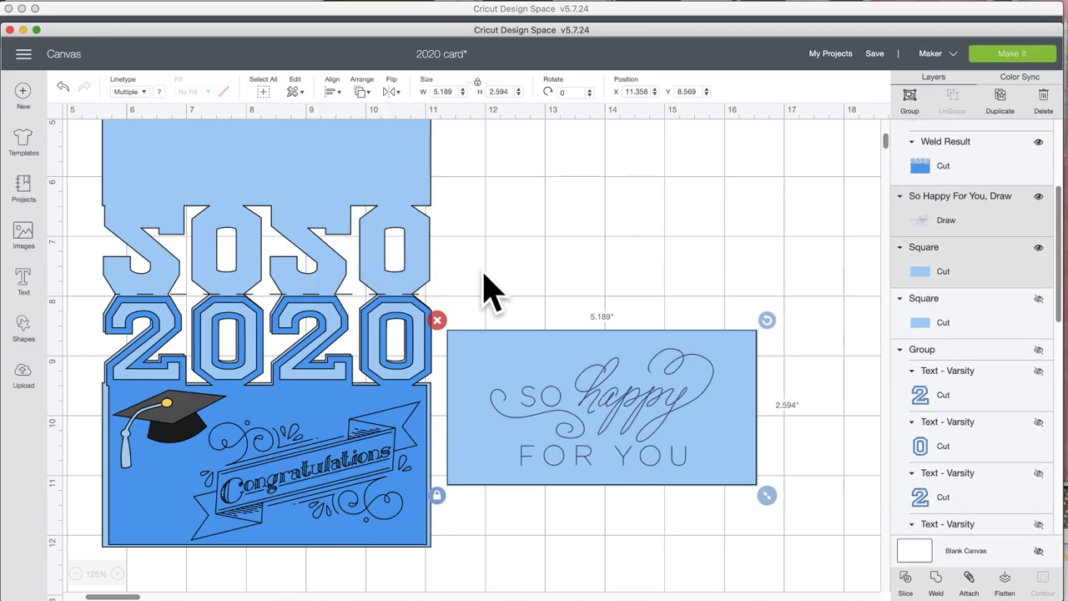
left_click(968, 580)
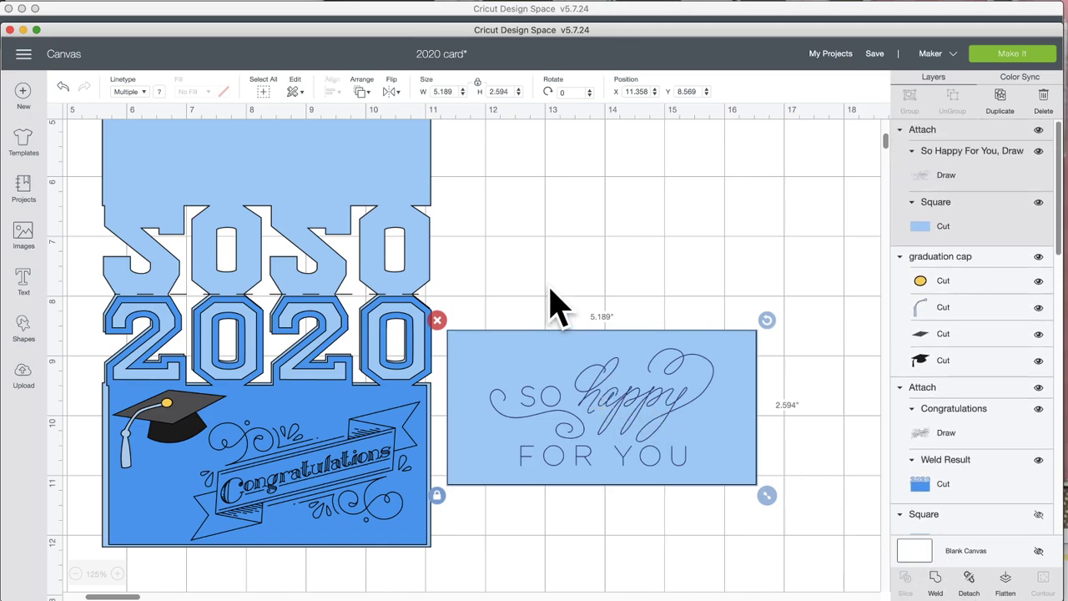
Add a star, a circle and a triangle, and spread them out on the empty canvas beyond the insert rectangle.
left_click(33, 330)
left_click(77, 285)
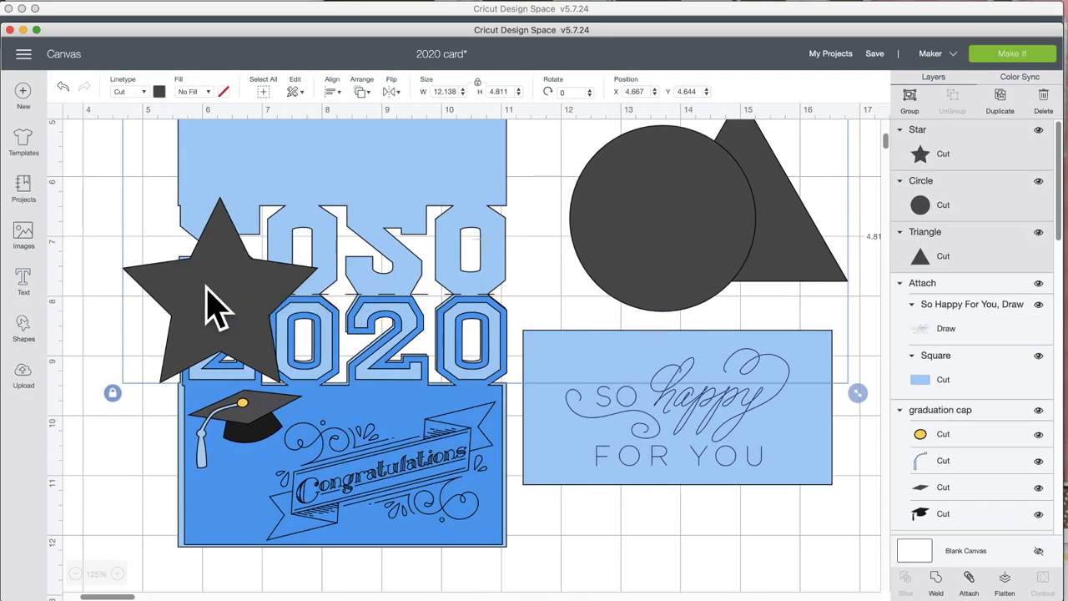
left_click_drag(213, 305, 648, 270)
scroll(643, 278, "right", 10)
left_click(514, 384)
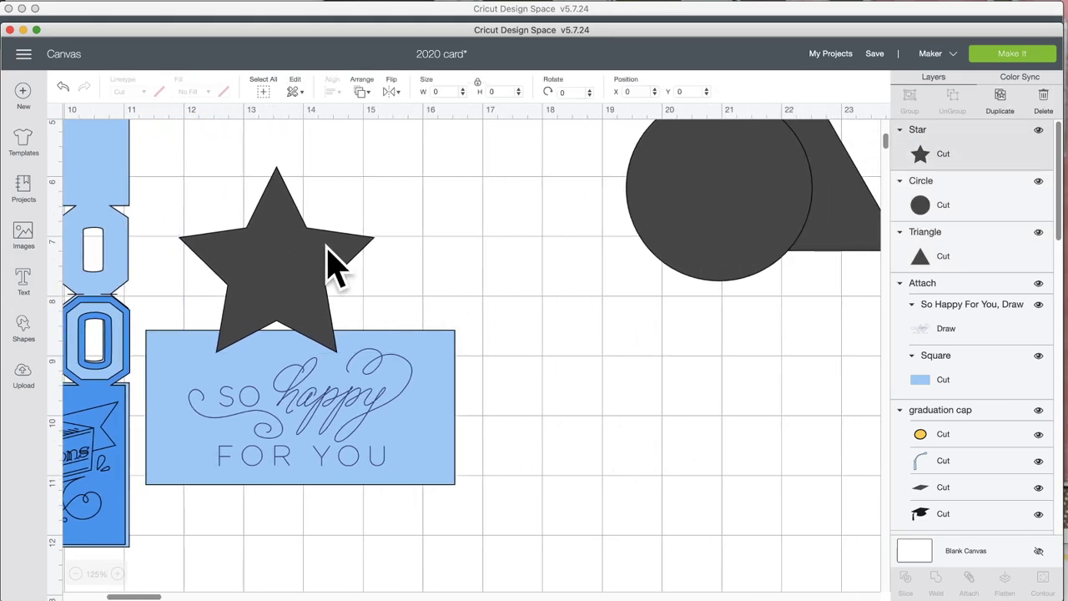
left_click_drag(303, 269, 503, 244)
left_click_drag(706, 226, 667, 303)
Change the circle's material color to light green and the star's to pale yellow.
left_click(158, 91)
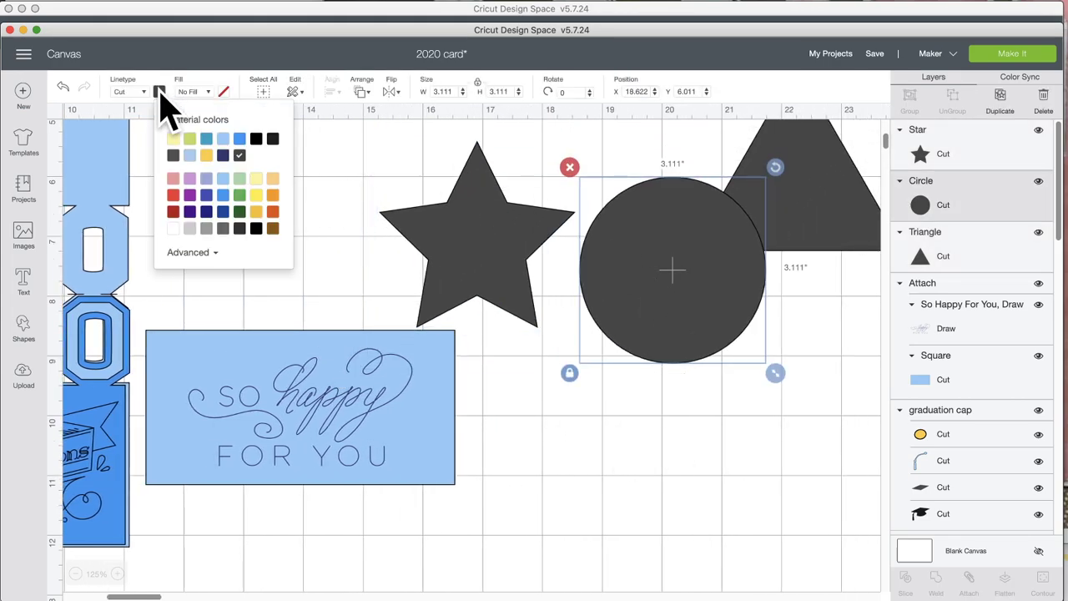
left_click(190, 138)
left_click(472, 216)
left_click(159, 91)
left_click(173, 138)
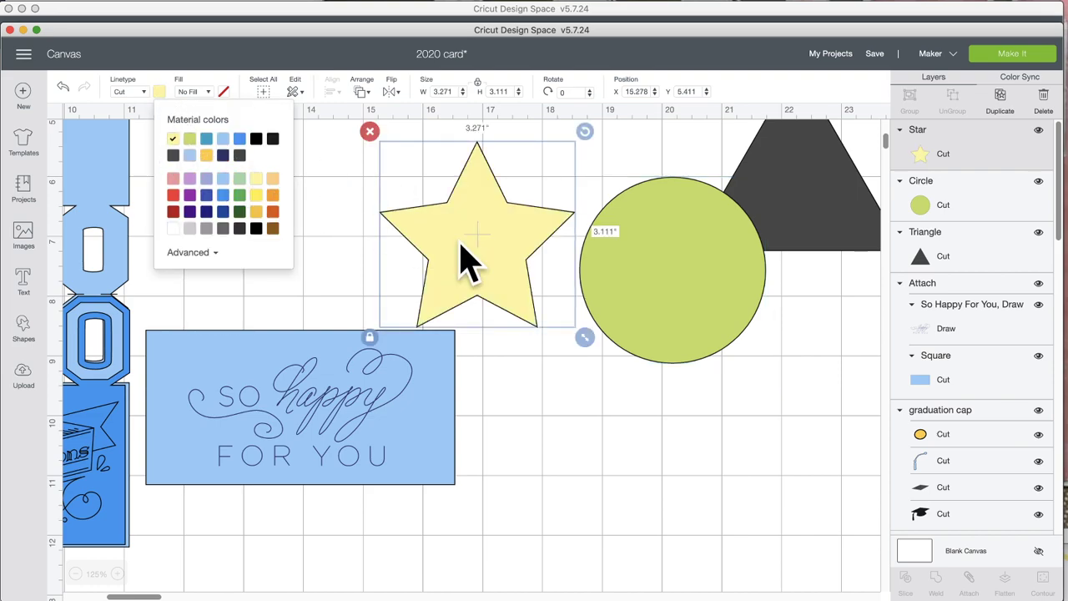
Arrange the triangle and the star so they overlap beside the circle, and attach all three shapes.
scroll(632, 310, "right", 5)
left_click_drag(675, 222, 648, 374)
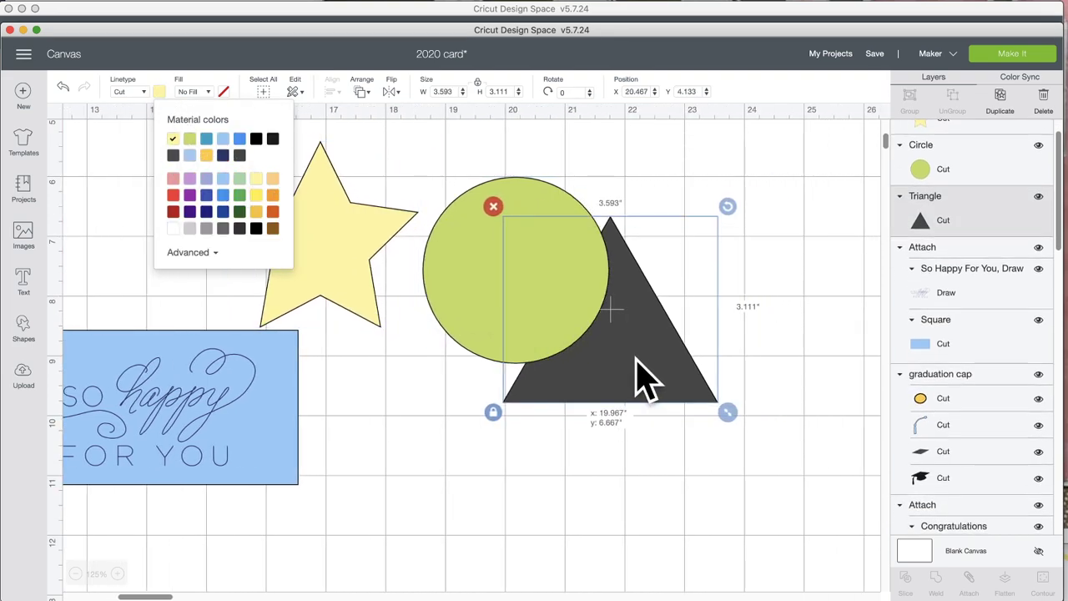
left_click_drag(405, 267, 784, 307)
left_click_drag(761, 478, 489, 214)
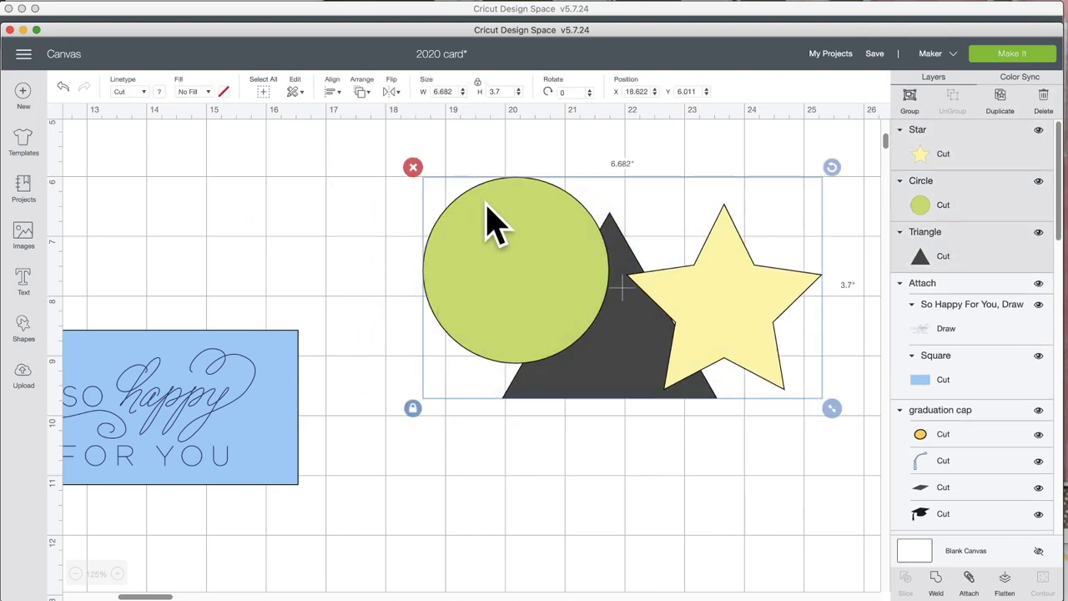
left_click(968, 578)
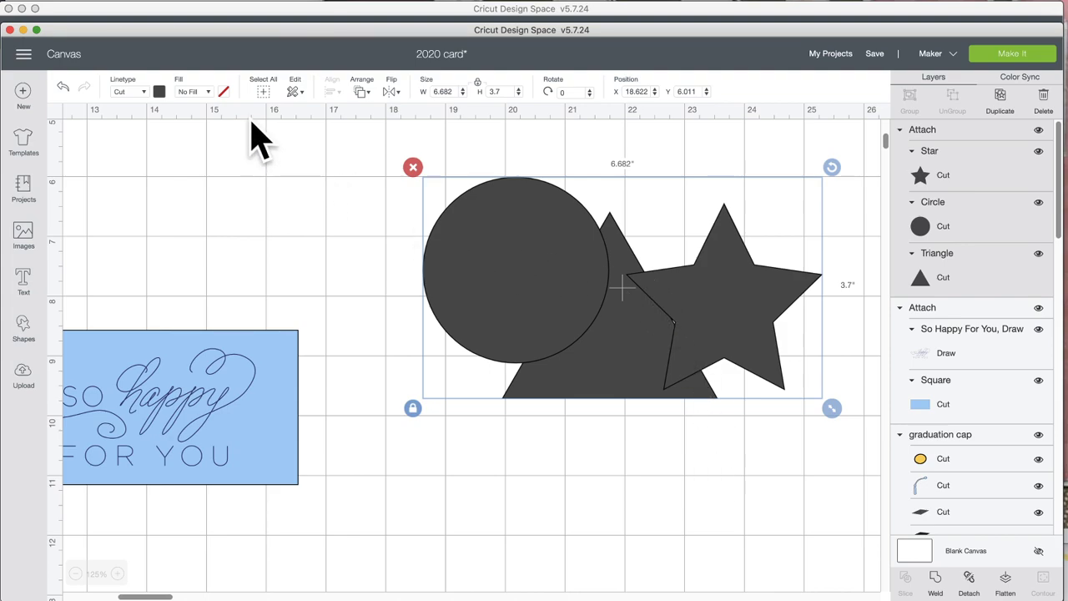
Change the attached circle, triangle and star to pale yellow, and shift them together slightly toward the insert rectangle.
left_click(158, 91)
left_click(173, 139)
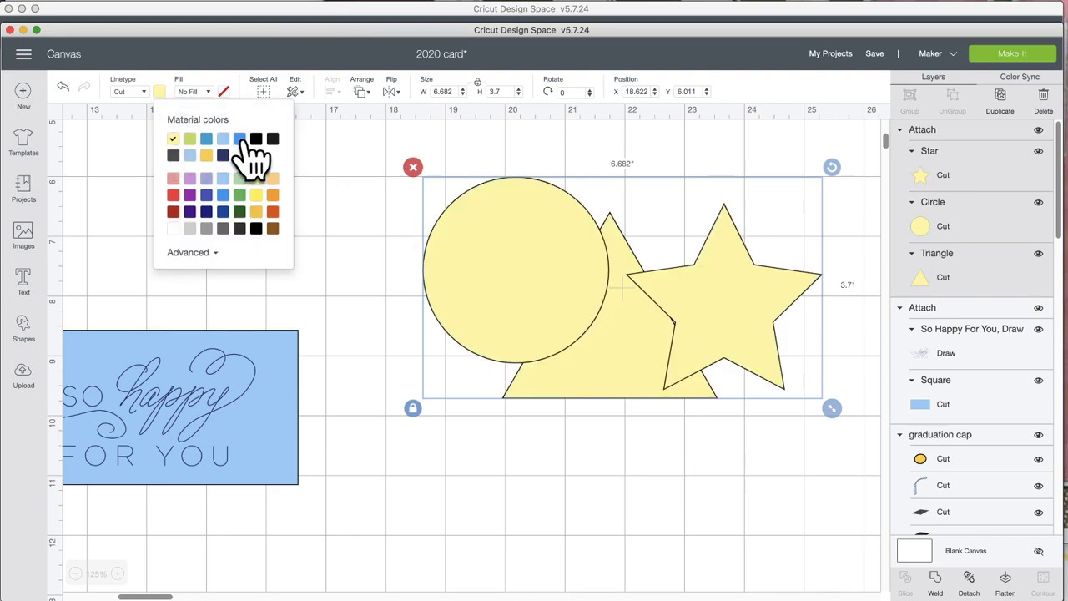
left_click(349, 212)
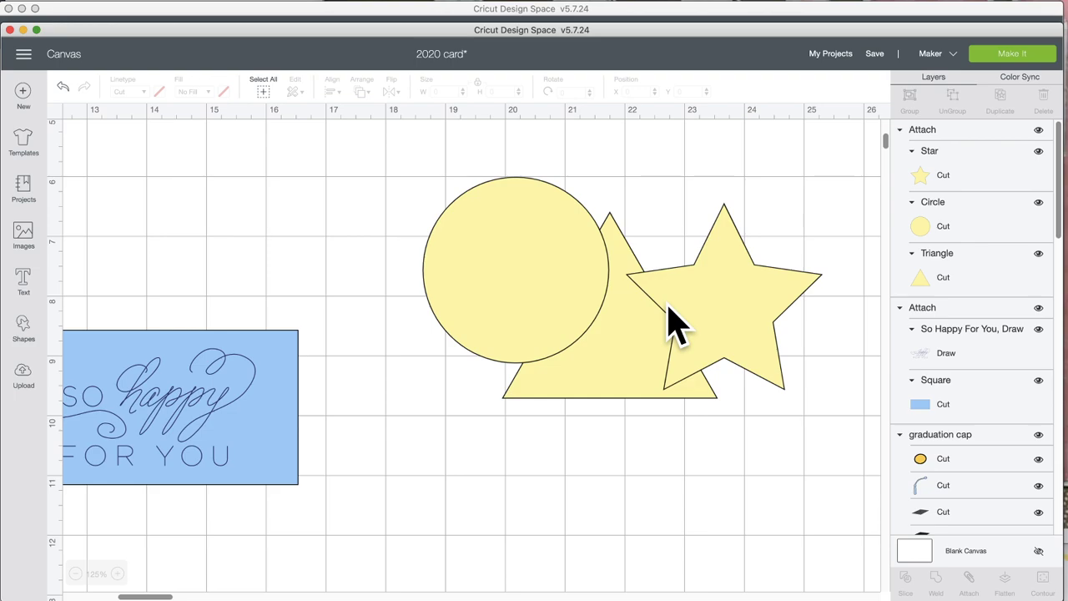
left_click_drag(675, 324, 641, 317)
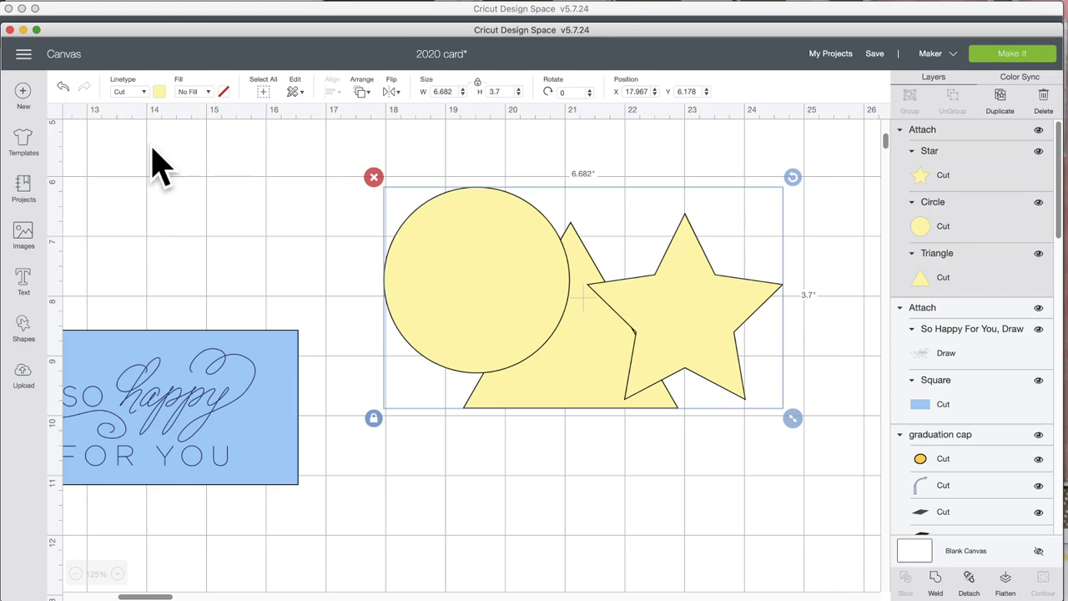
Detach the three yellow shapes and move the star a little away from the circle, still overlapping the triangle.
left_click(985, 587)
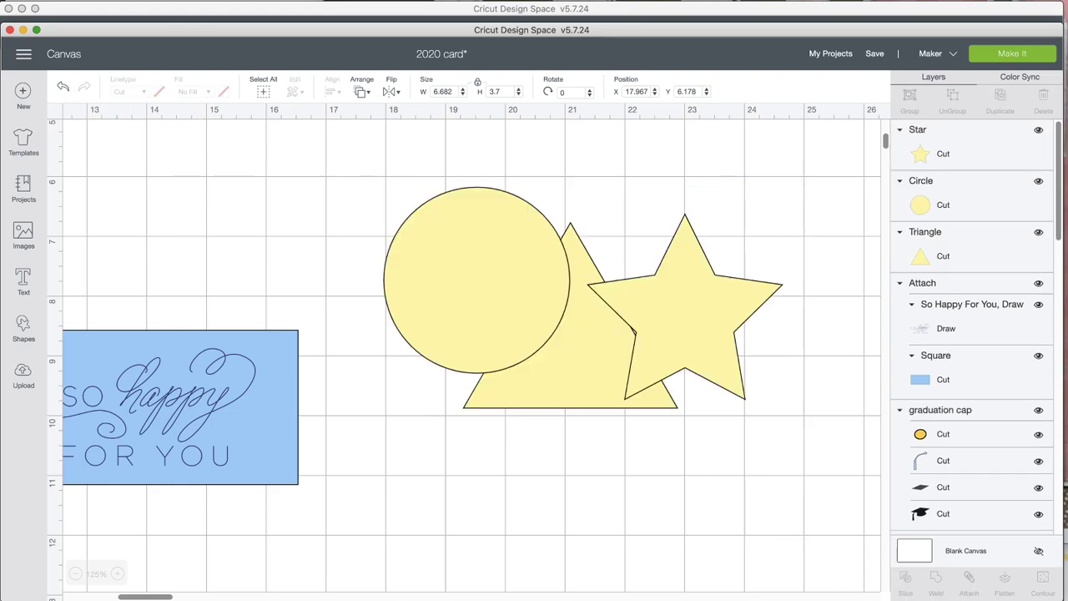
left_click(698, 399)
left_click_drag(656, 317, 680, 333)
Change the star's material color to teal blue and the circle's to red.
left_click(159, 91)
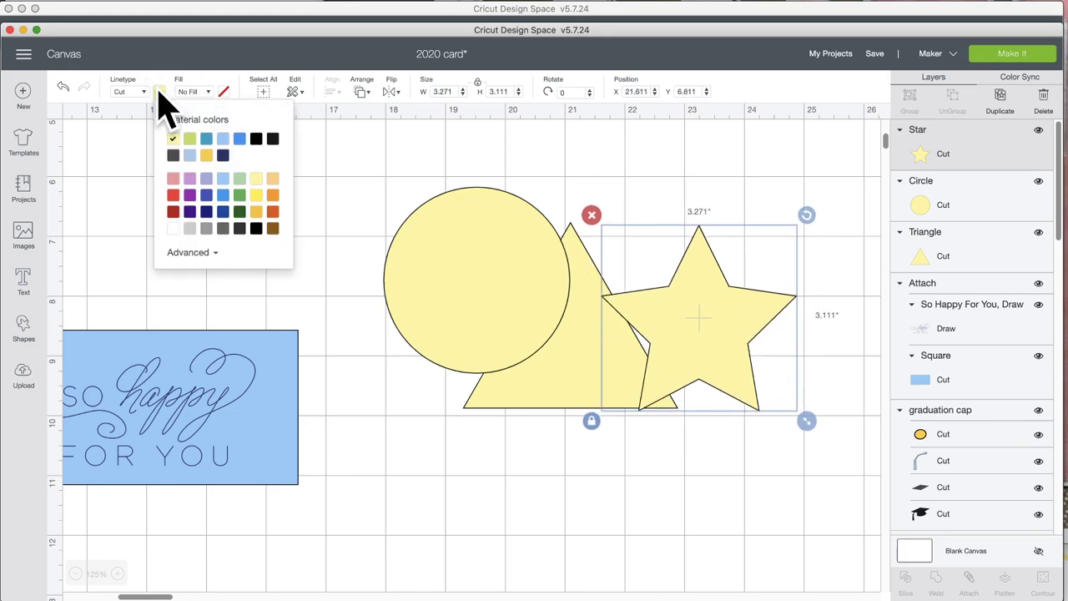
left_click(206, 138)
left_click(508, 268)
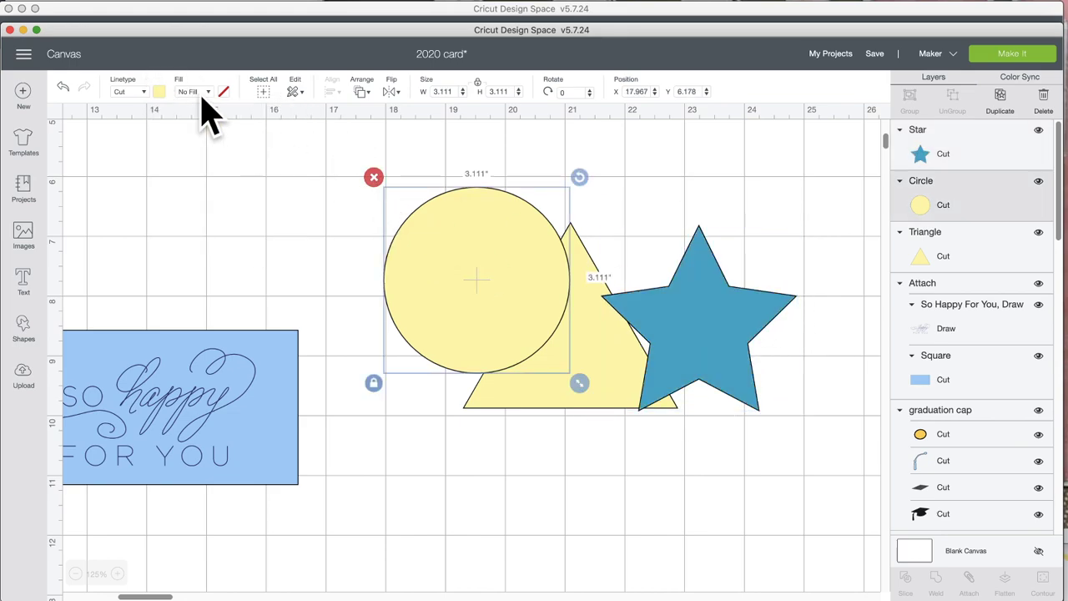
left_click(160, 91)
left_click(172, 195)
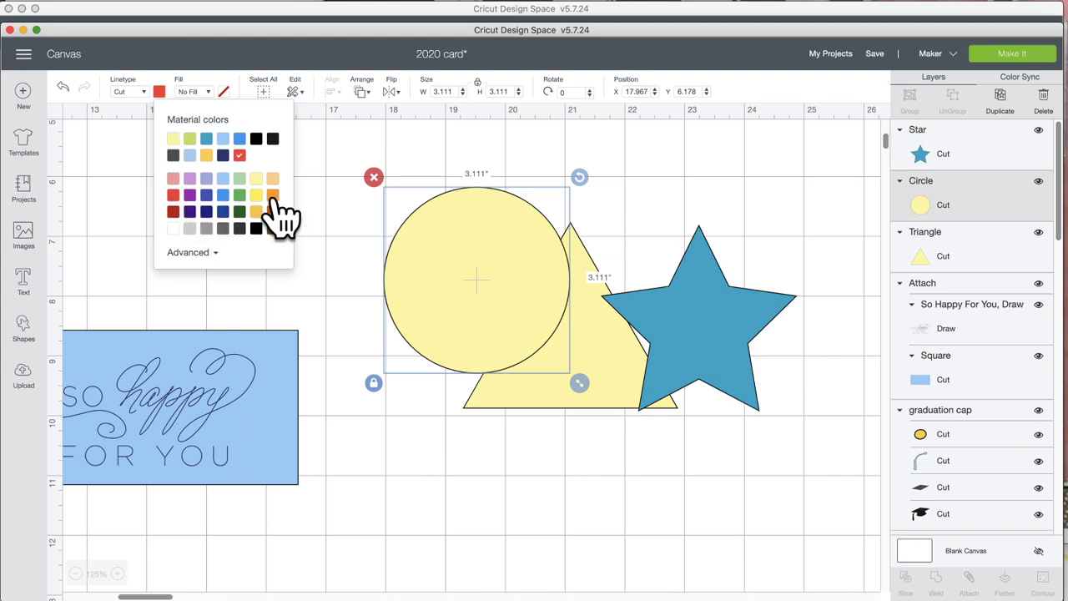
Weld the red circle, yellow triangle and blue star into a single shape.
left_click(656, 226)
left_click_drag(314, 146, 776, 345)
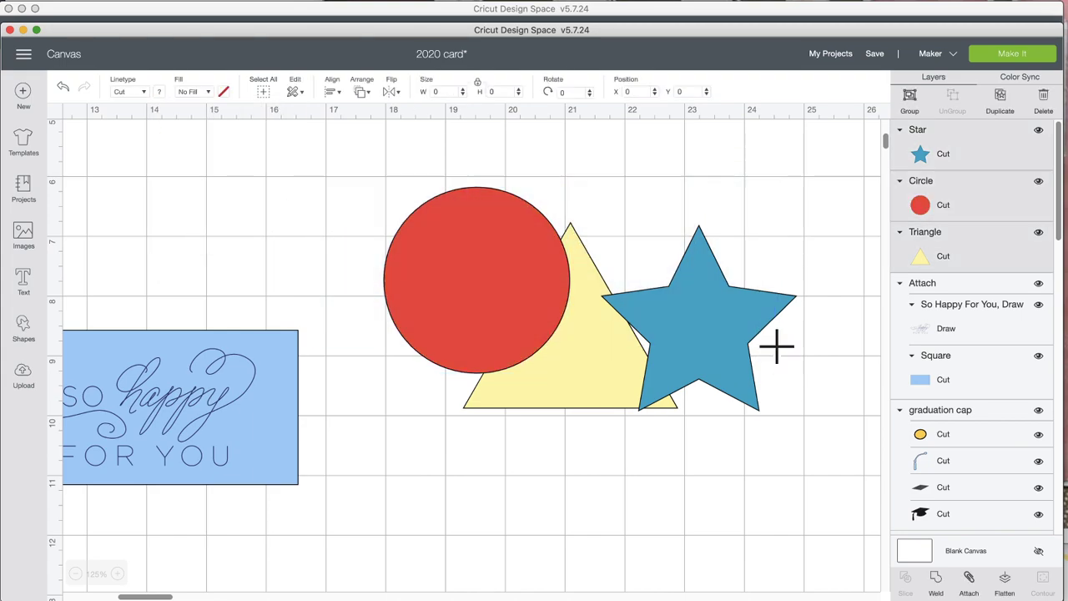
left_click(938, 577)
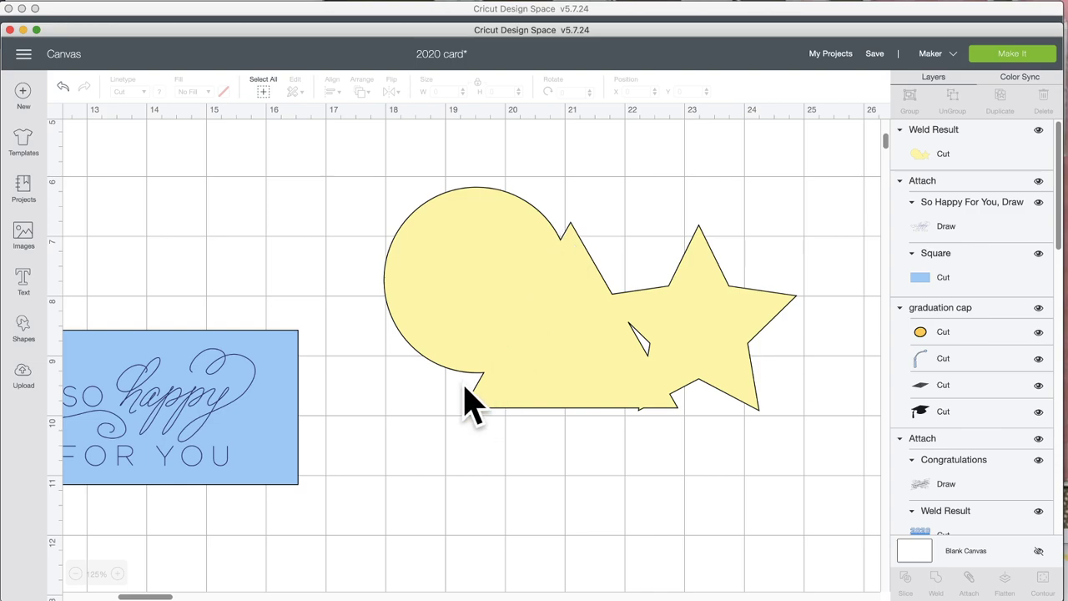
Shift the attached So Happy For You insert slightly on the canvas and detach the drawing from its rectangle.
scroll(464, 400, "left", 3)
left_click(323, 402)
mouse_move(322, 396)
left_mouse_down()
mouse_move(334, 393)
mouse_move(318, 392)
left_mouse_up()
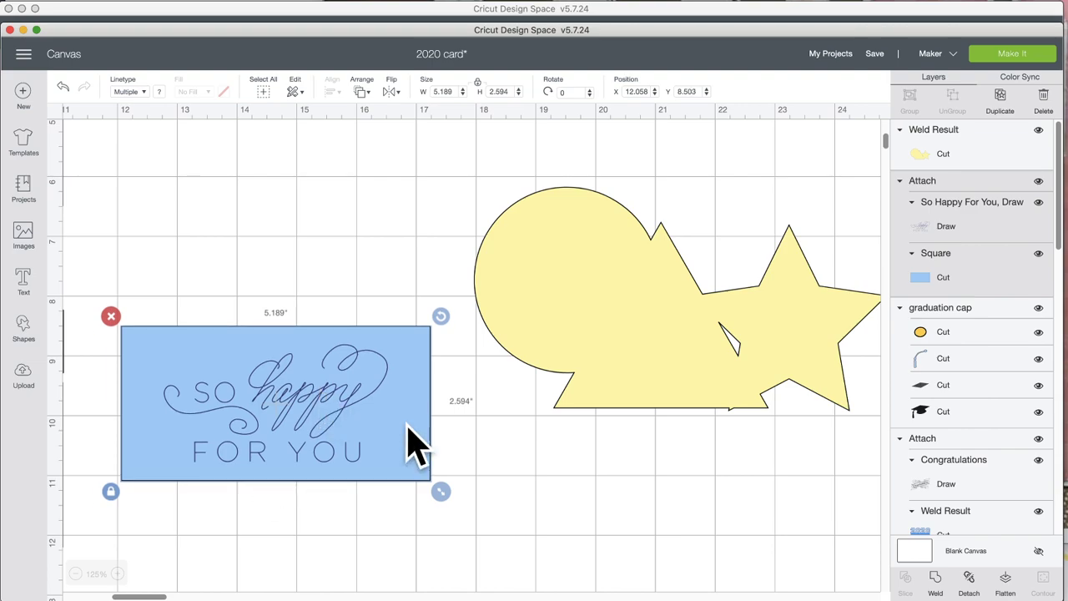
left_click(970, 582)
Try welding the So Happy For You drawing to the insert rectangle and moving the result, and undo both actions.
left_click(317, 441)
left_click_drag(281, 252, 331, 511)
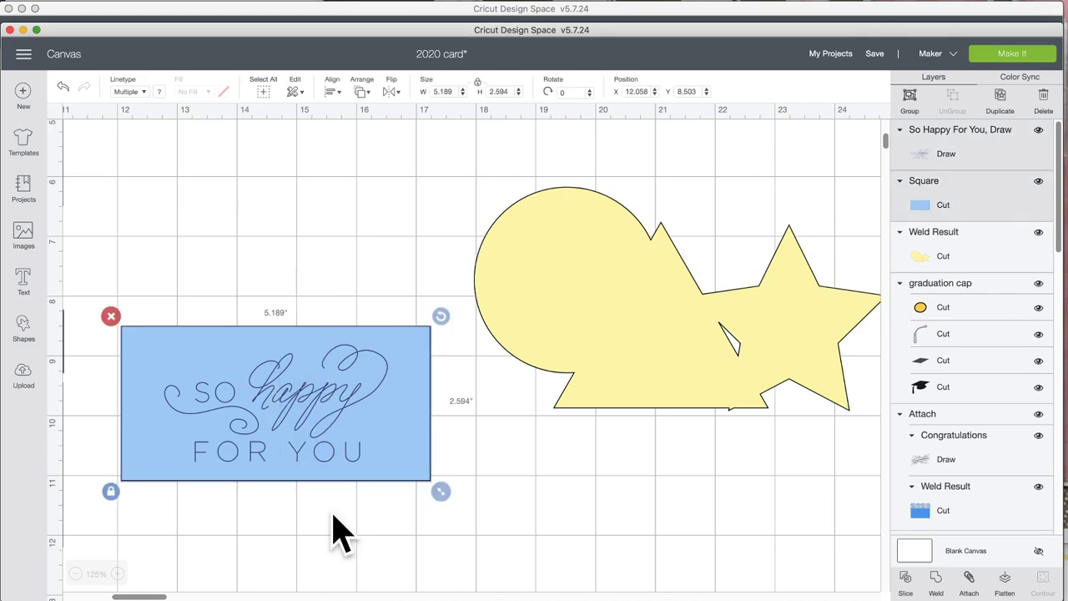
left_click(937, 579)
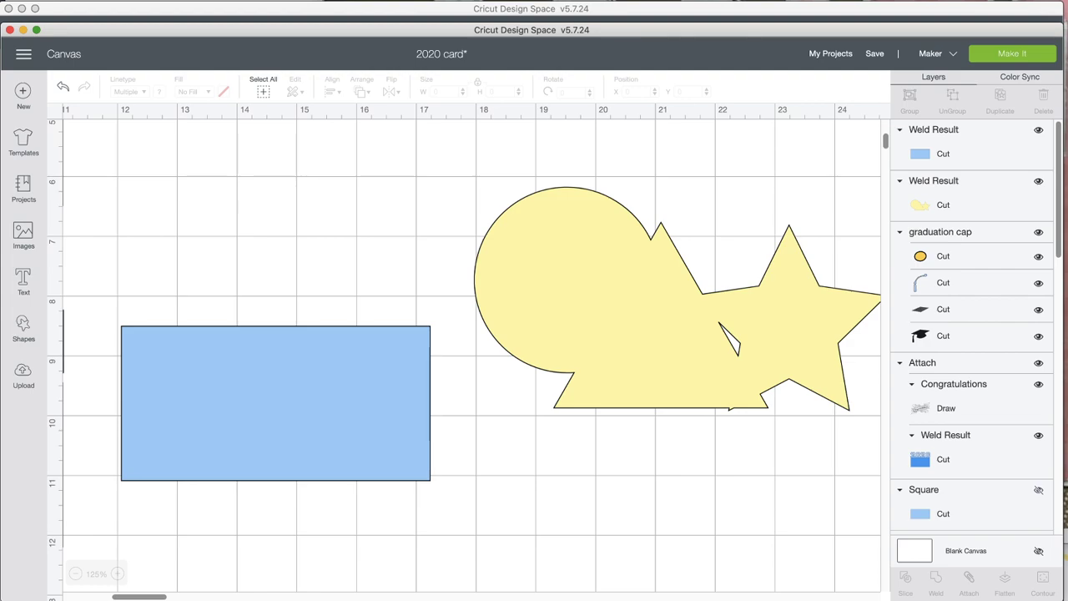
left_click_drag(214, 388, 235, 386)
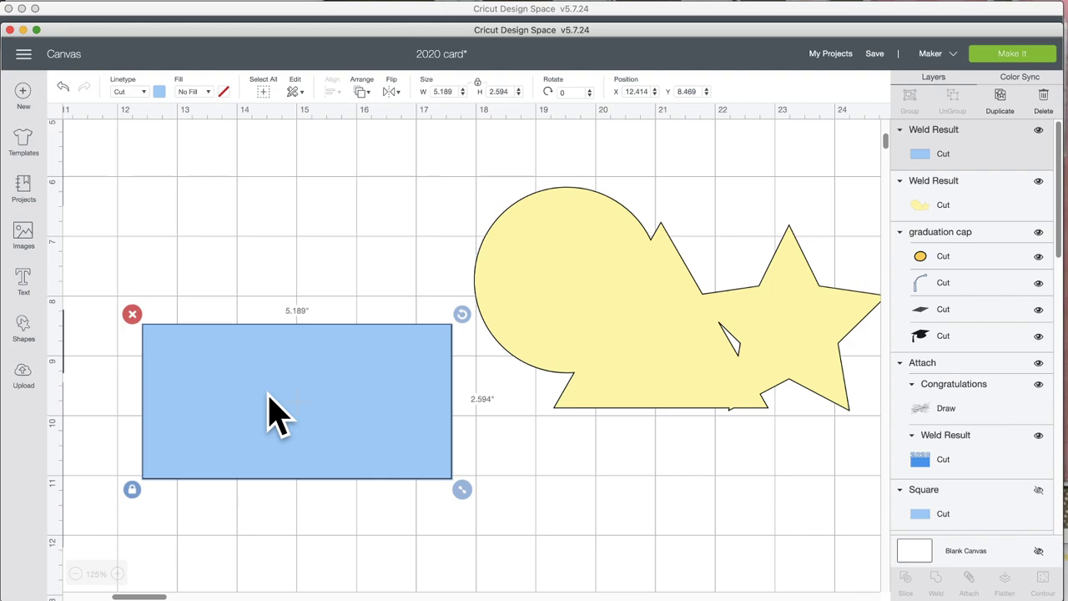
left_click(63, 87)
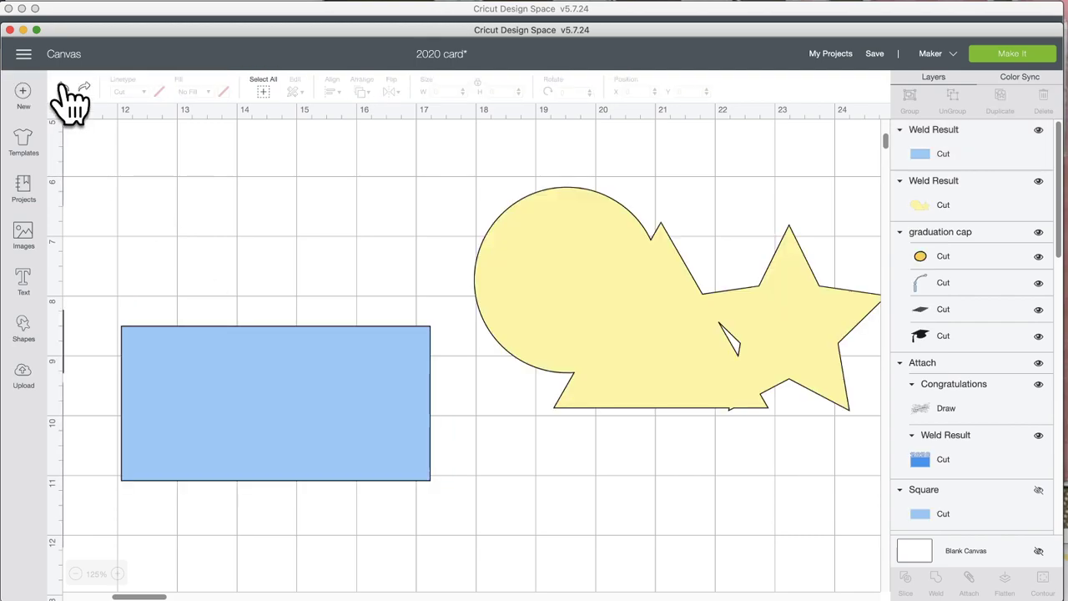
left_click(63, 87)
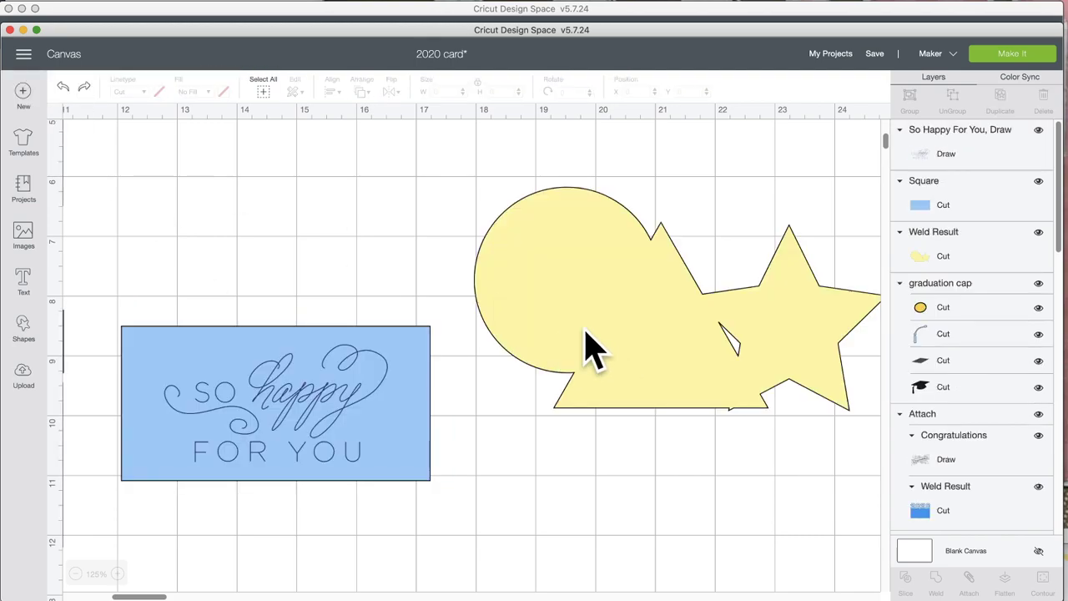
Add a triangle about 1.66 inches wide and 1.437 inches high inside the yellow welded shape.
left_click_drag(591, 351, 581, 361)
left_click(23, 327)
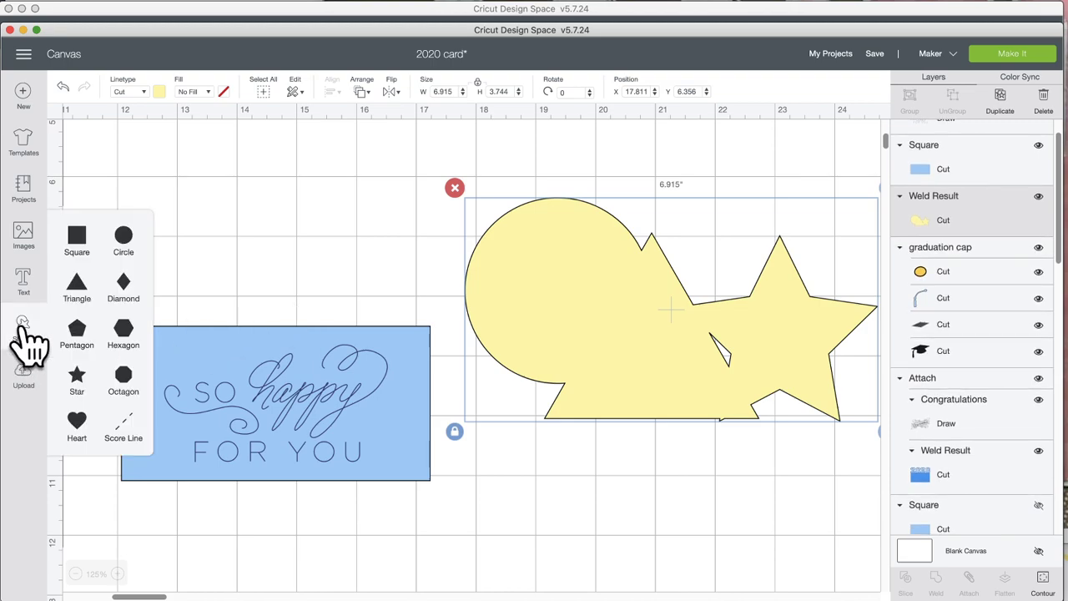
left_click(76, 307)
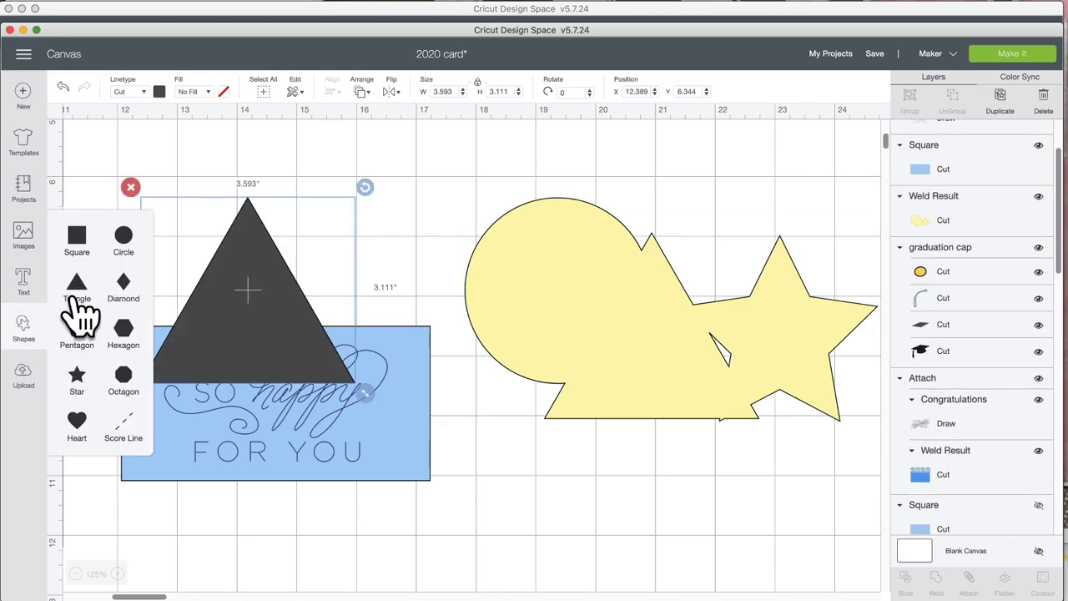
left_click_drag(241, 321, 701, 346)
left_click_drag(830, 421, 665, 340)
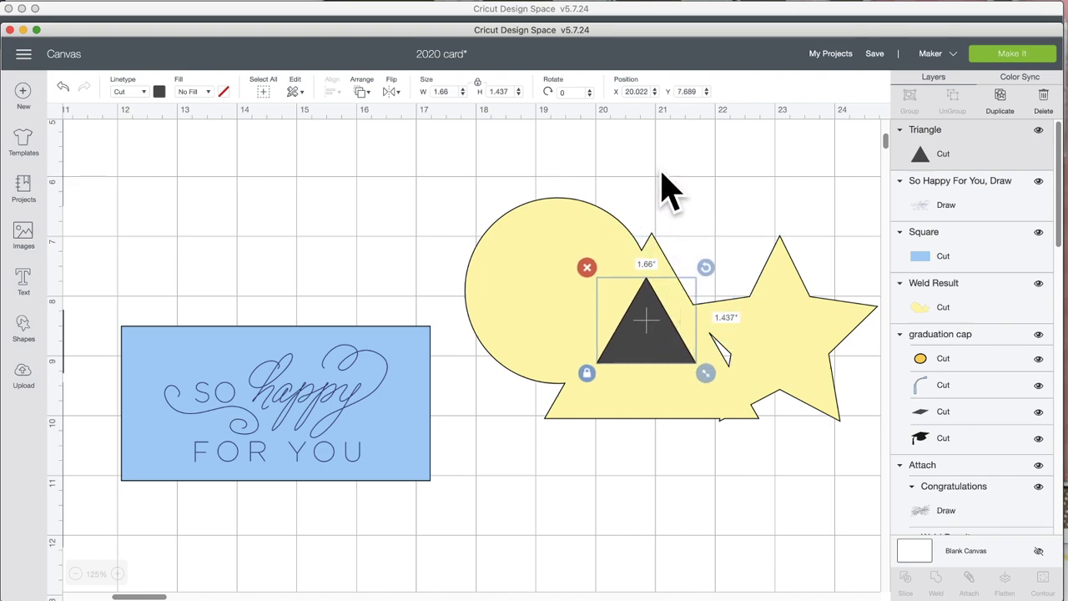
Try attaching the small triangle to the yellow welded shape, and undo the attachment.
left_click_drag(668, 188, 668, 489)
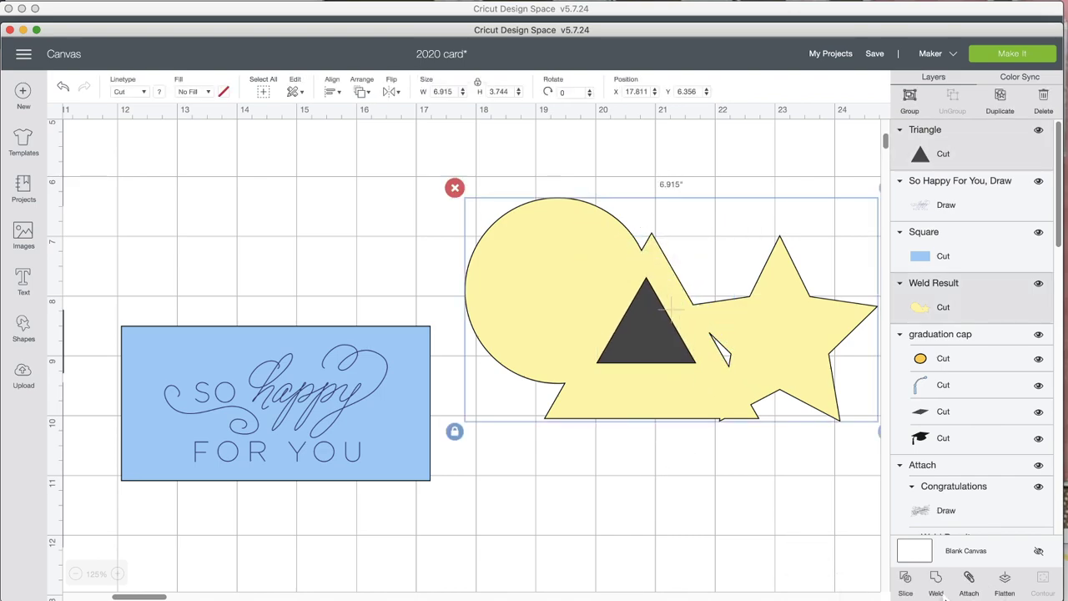
left_click(970, 580)
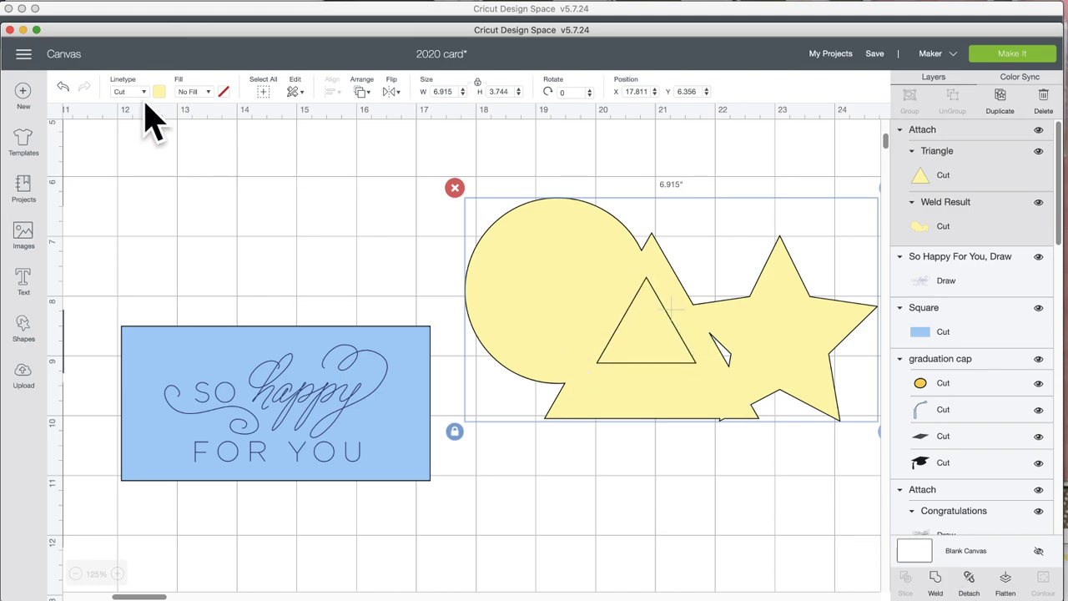
left_click(63, 86)
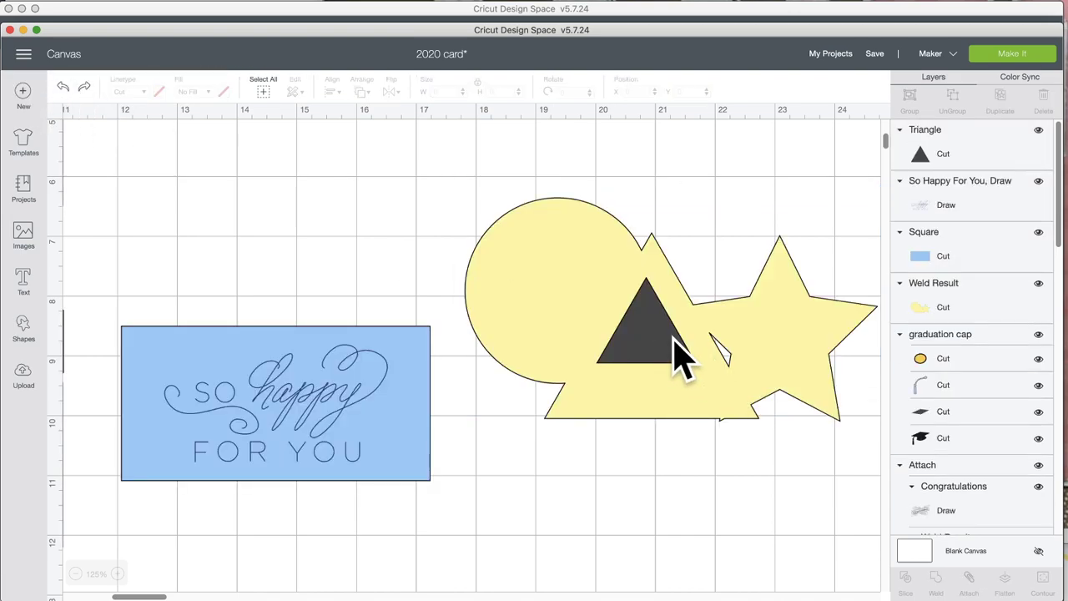
Weld the small dark triangle into the yellow shape around it.
left_click(644, 338)
left_click_drag(681, 176, 678, 492)
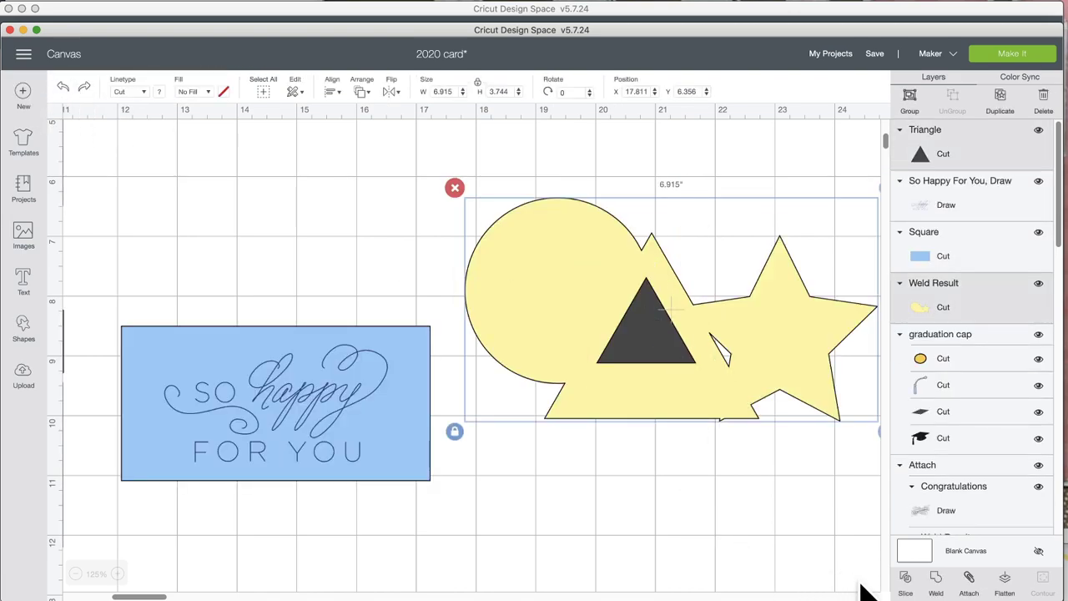
left_click(939, 589)
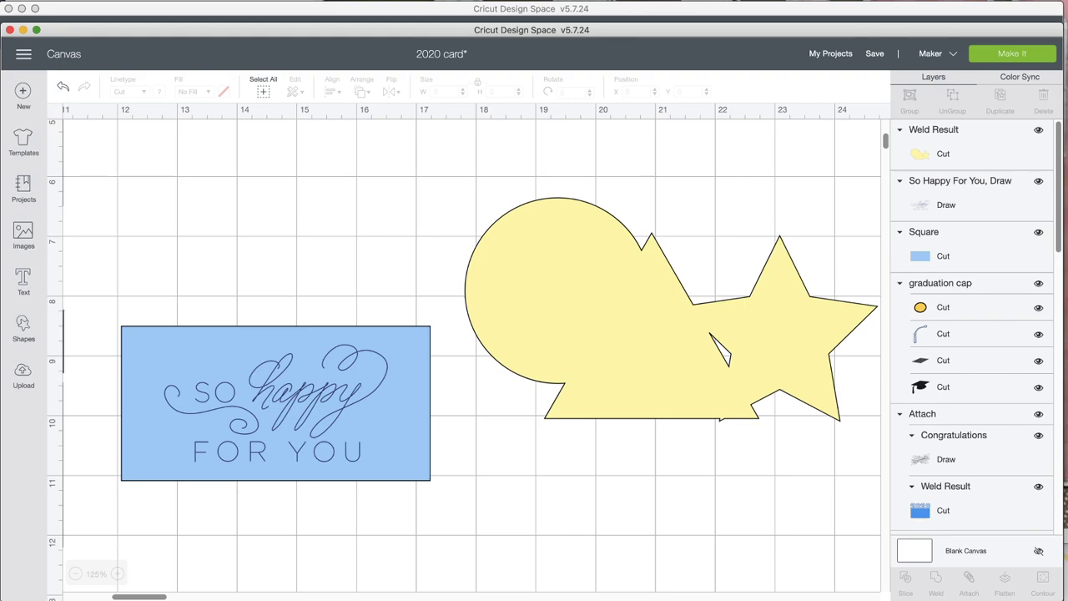
Delete the yellow welded demonstration shape from the canvas.
scroll(572, 326, "left", 1)
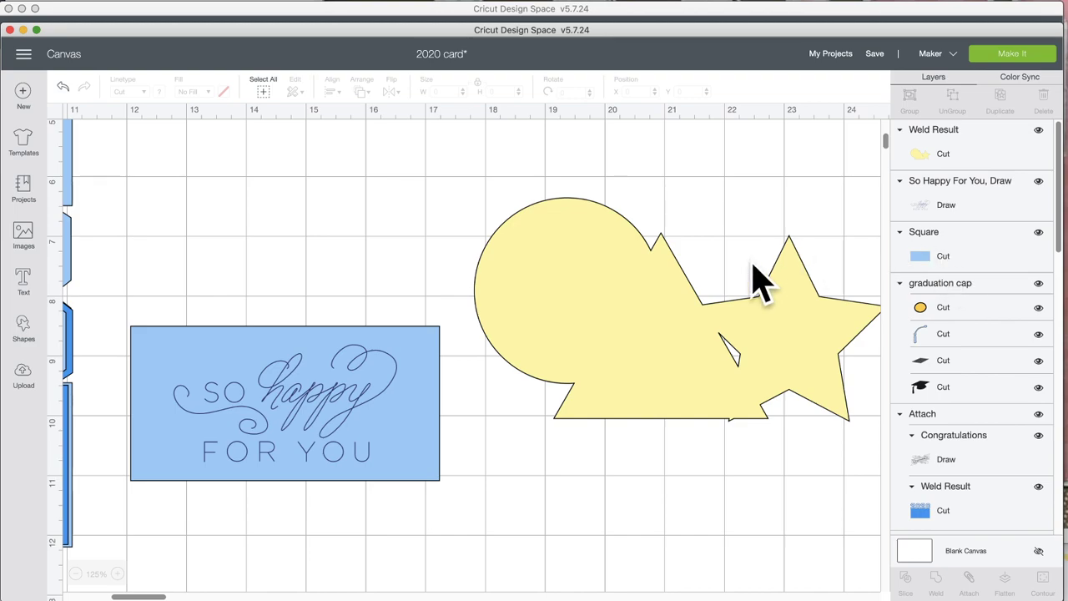
left_click(673, 305)
left_click(464, 188)
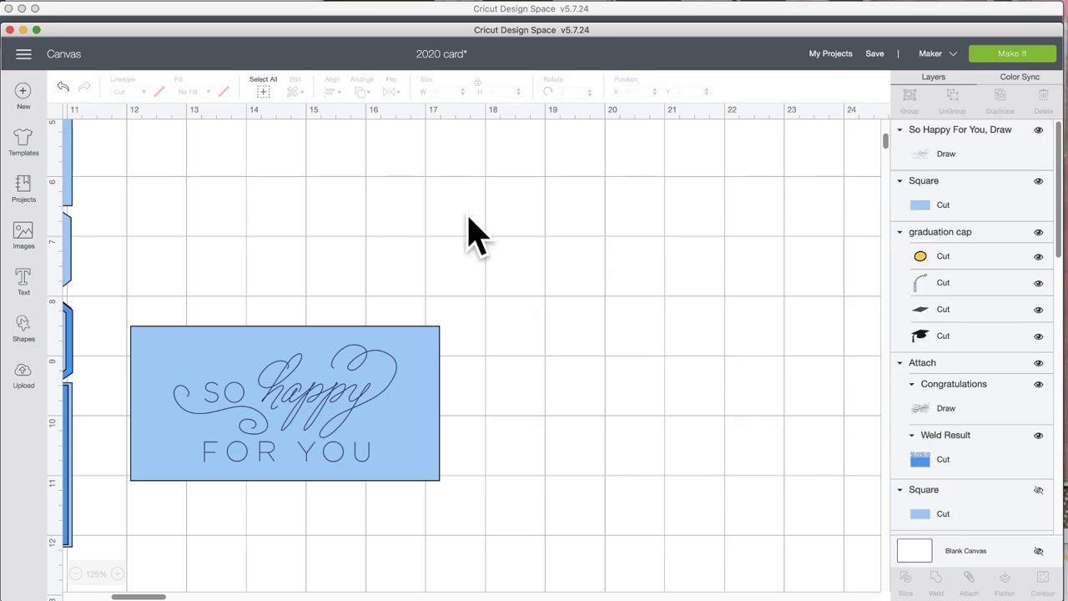
Preview how the project is laid out on its cutting mats, look through all the mats, and return to the canvas.
scroll(470, 231, "left", 10)
scroll(469, 231, "right", 6)
scroll(470, 231, "up", 5)
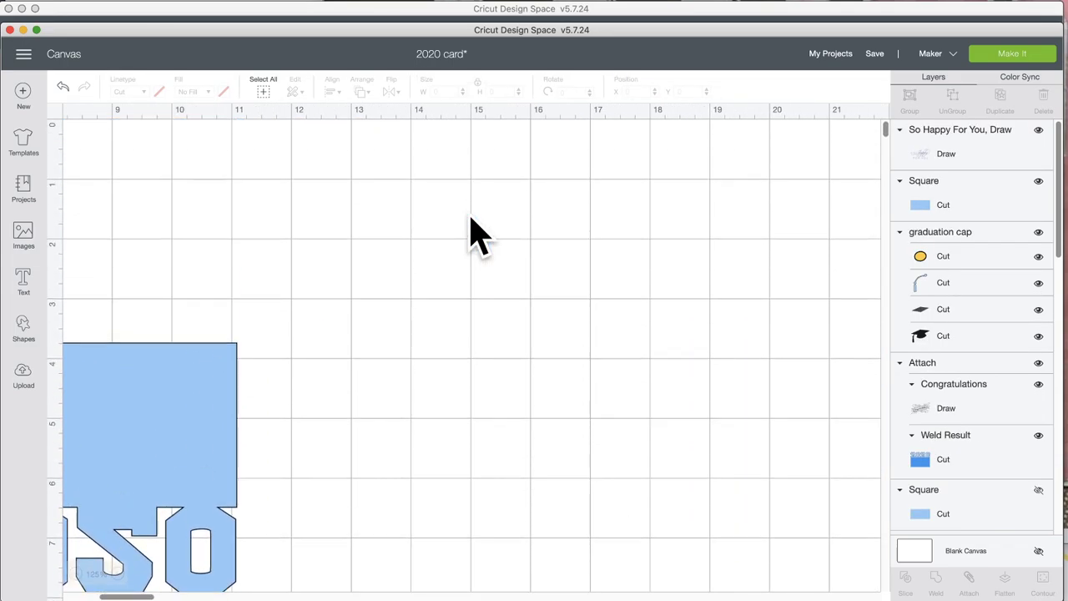
scroll(470, 231, "left", 6)
scroll(469, 231, "down", 8)
scroll(473, 234, "up", 7)
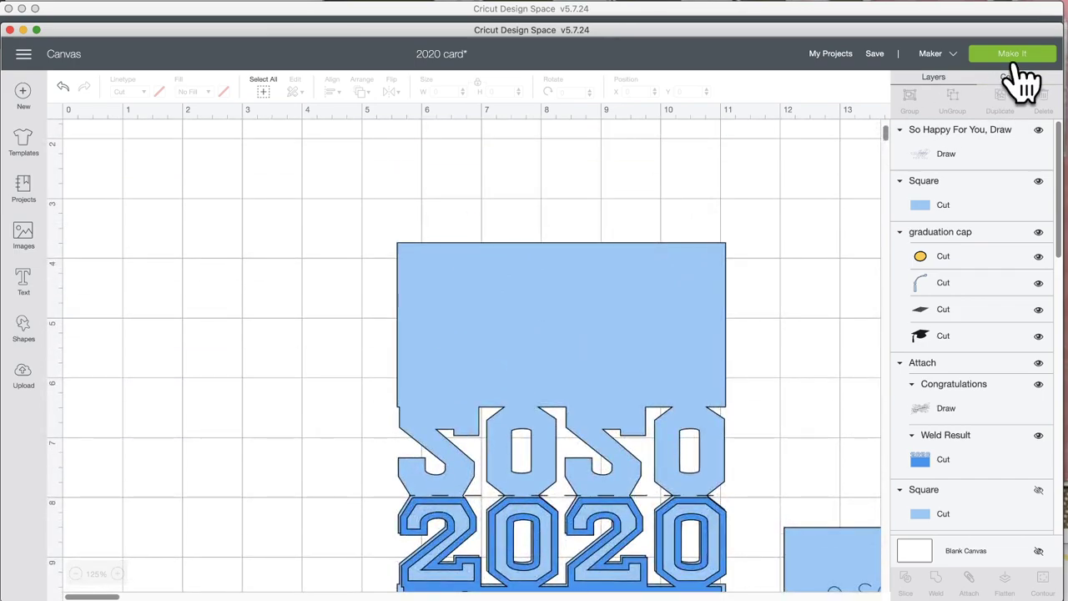
left_click(1012, 59)
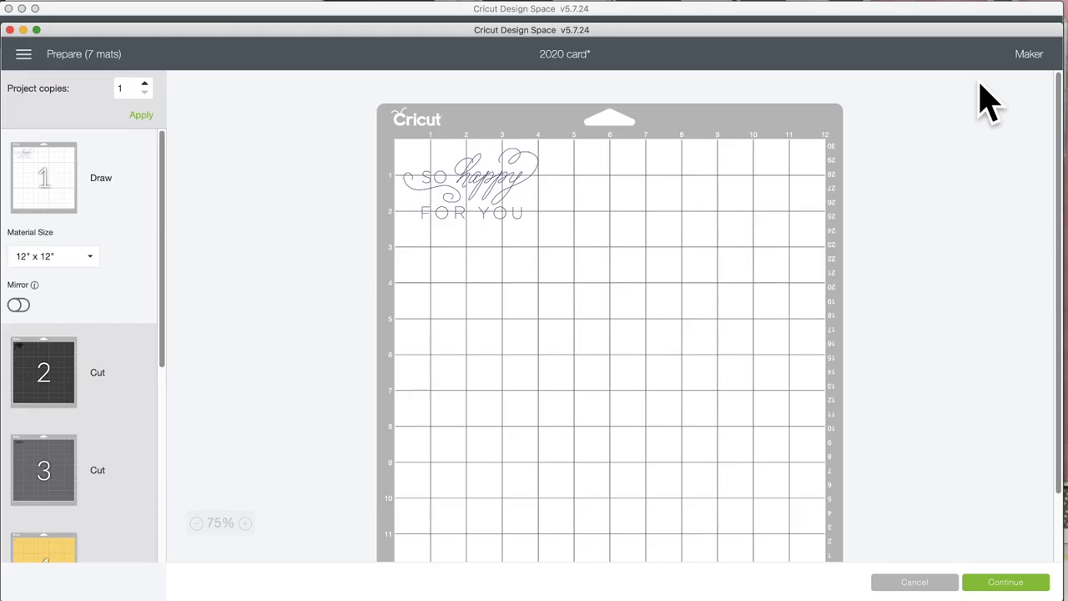
scroll(108, 376, "down", 5)
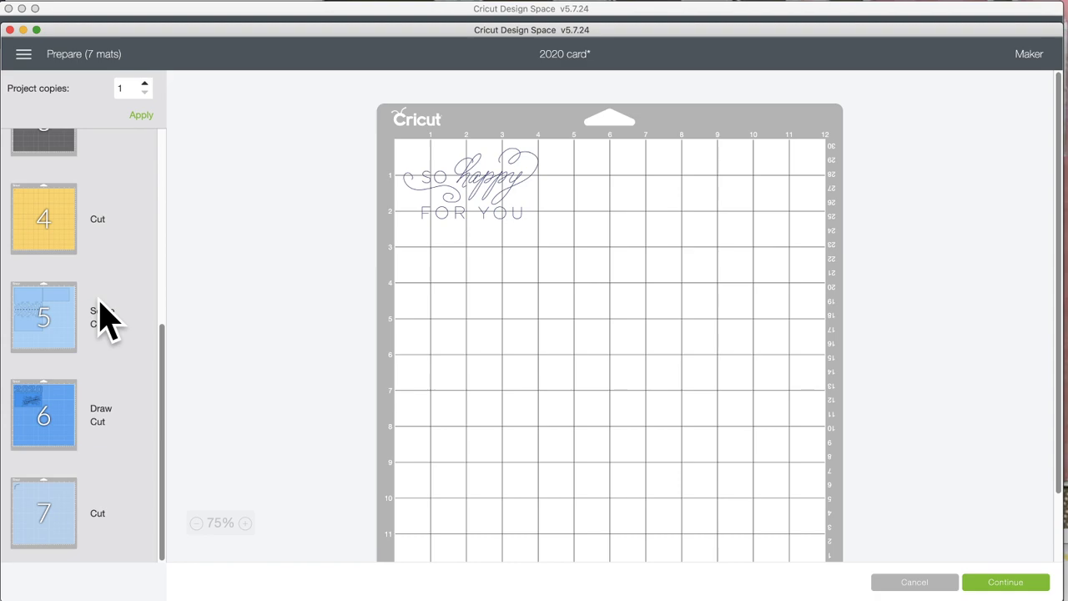
scroll(102, 322, "up", 4)
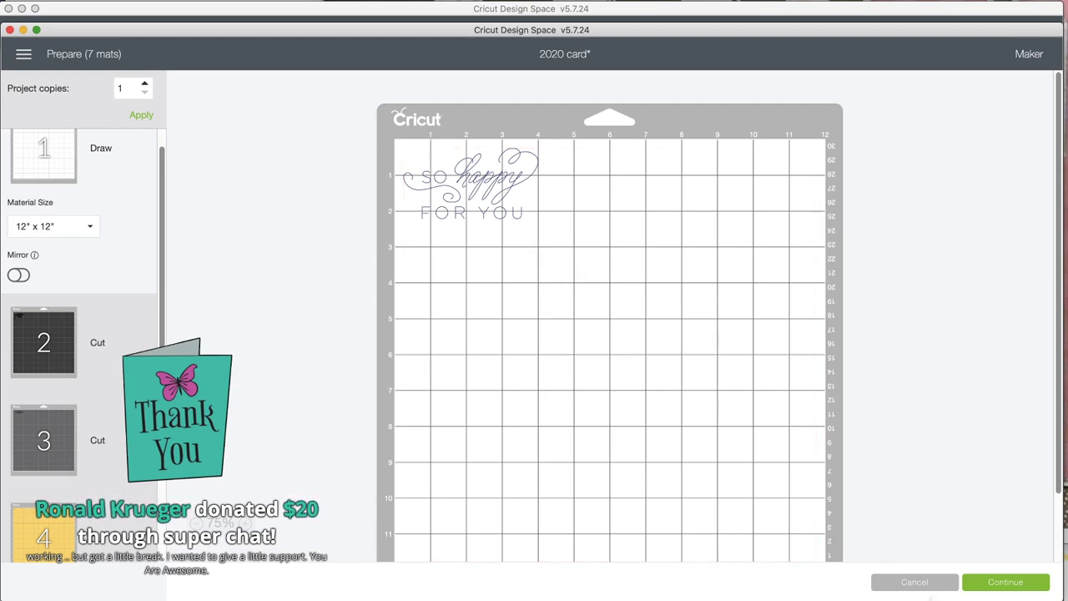
left_click(914, 583)
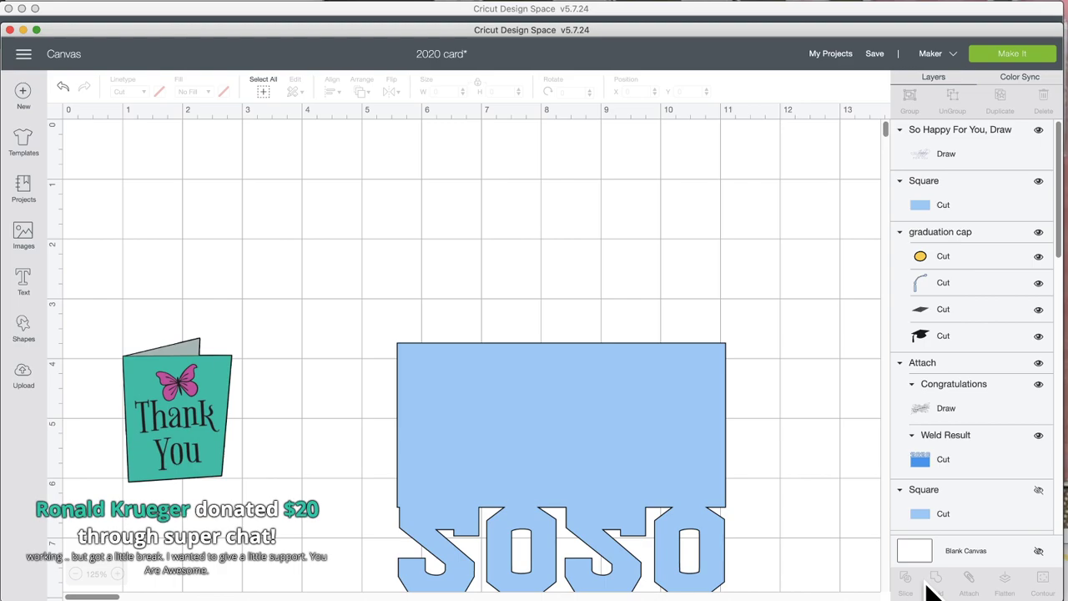
Attach the So Happy For You drawing to its light-blue insert rectangle.
scroll(709, 448, "down", 5)
scroll(708, 448, "right", 10)
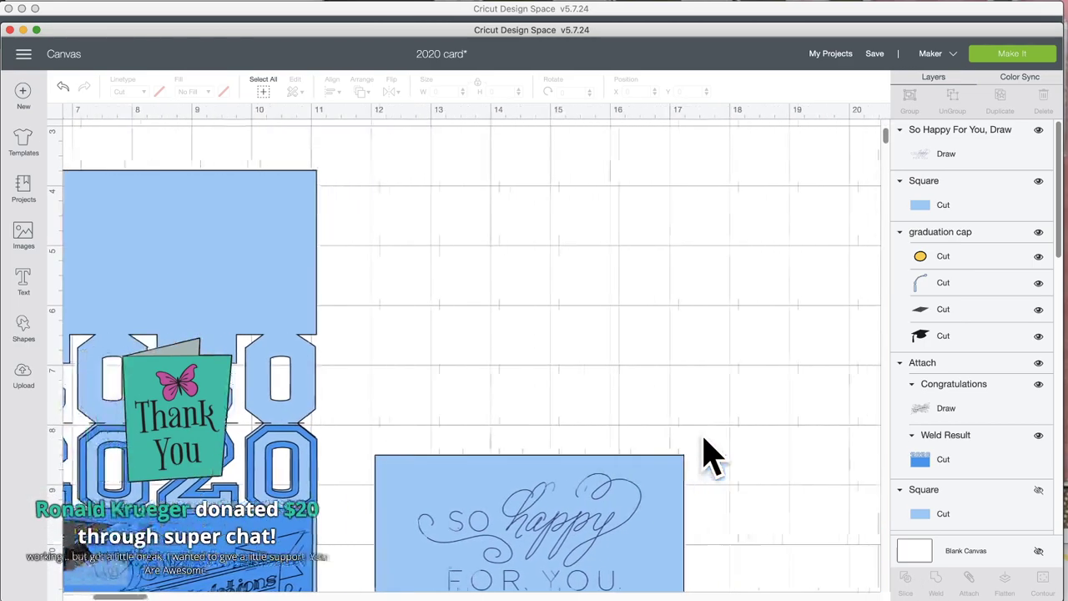
left_click_drag(564, 369, 587, 584)
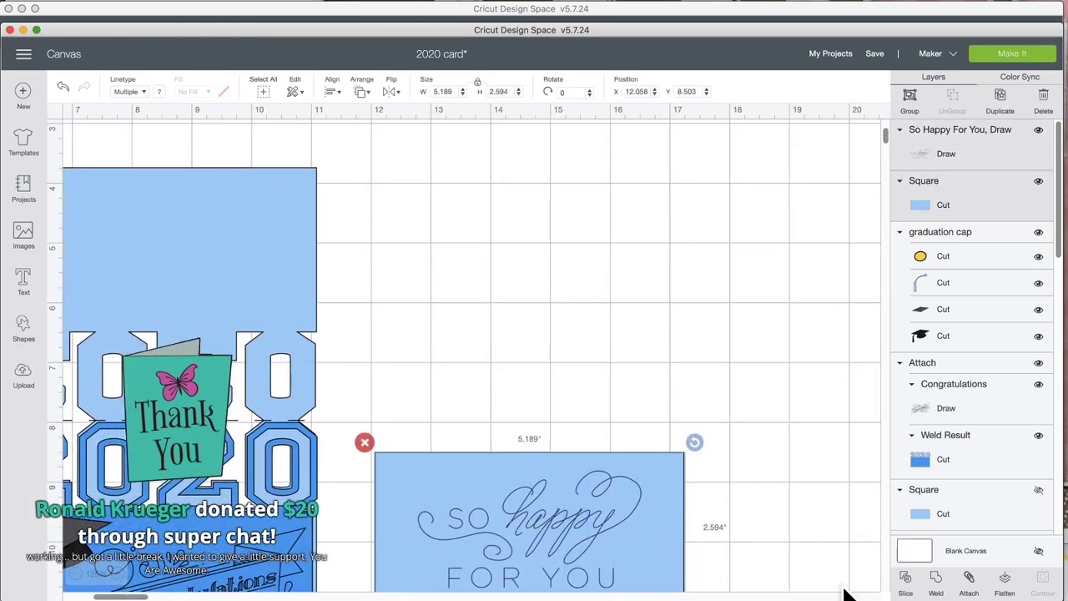
left_click(968, 578)
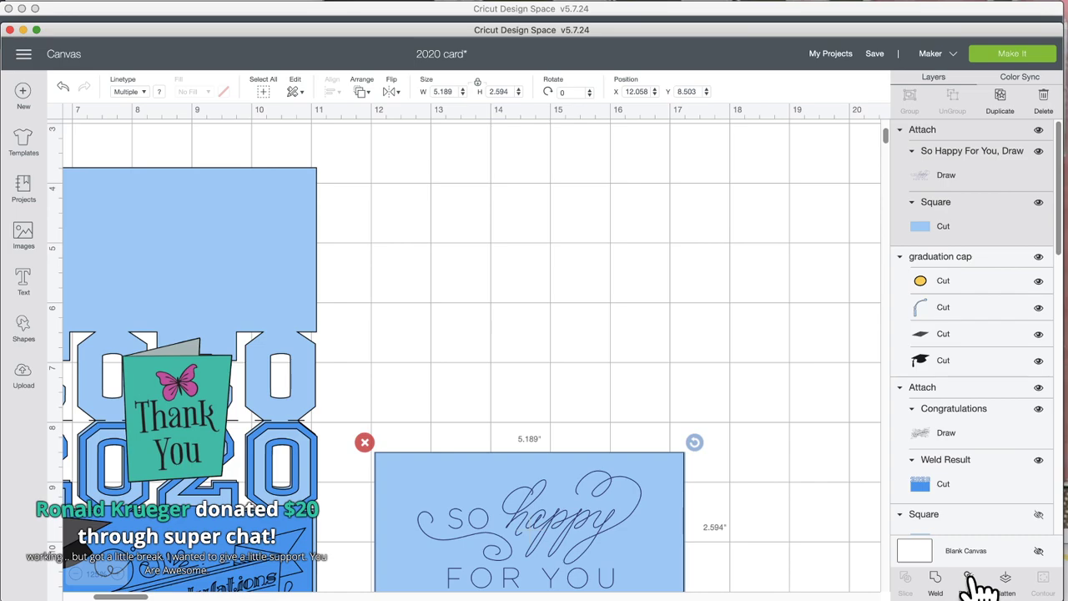
Preview the project's cutting mats, examine the light-blue mat holding the card base and the So Happy For You insert, and return to the canvas.
left_click(1025, 55)
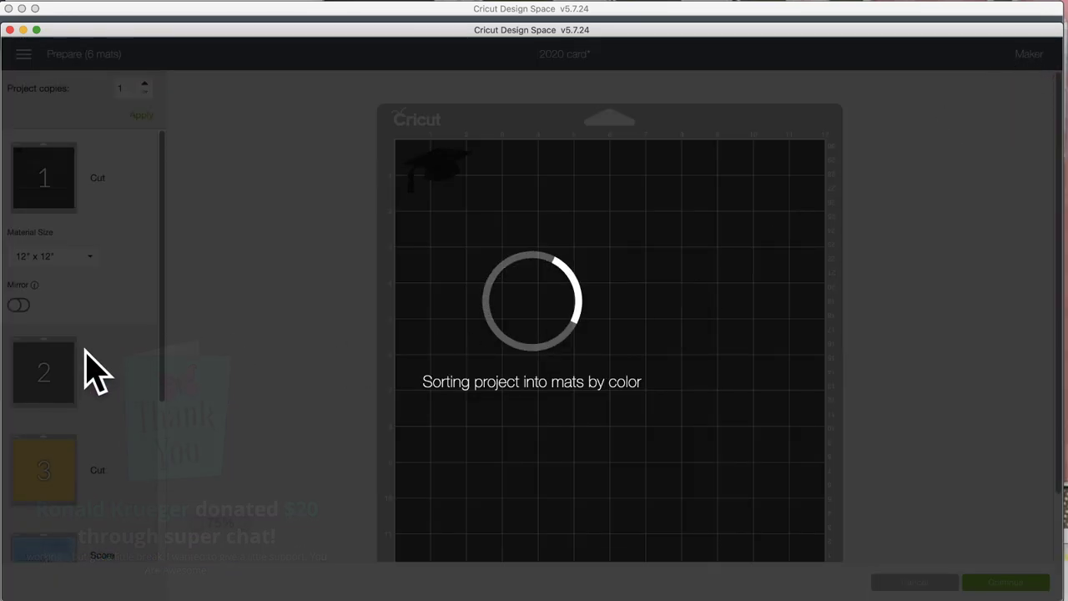
scroll(86, 500, "down", 5)
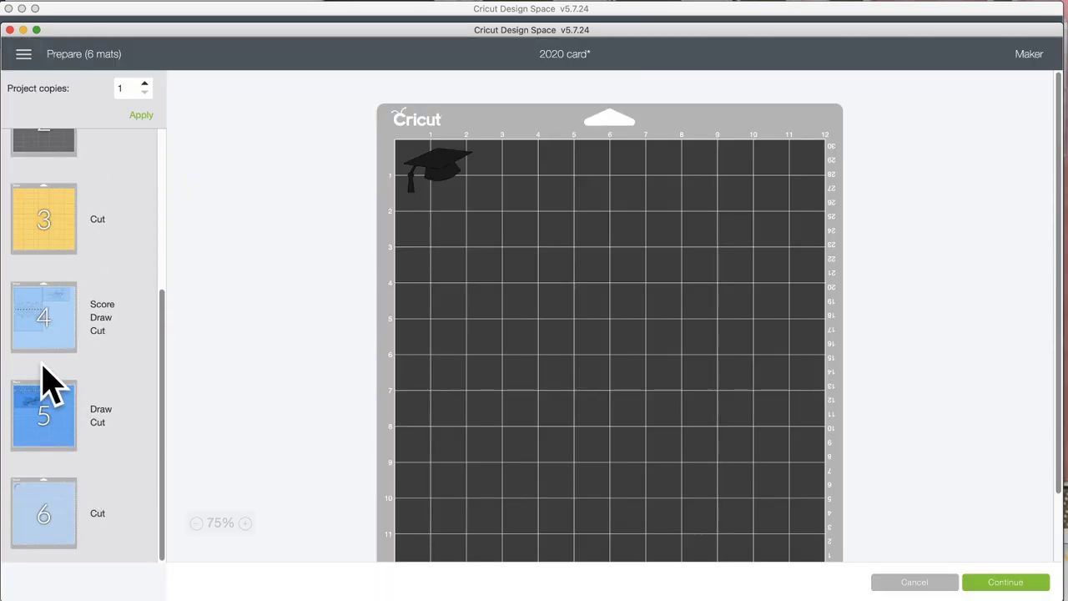
left_click(38, 317)
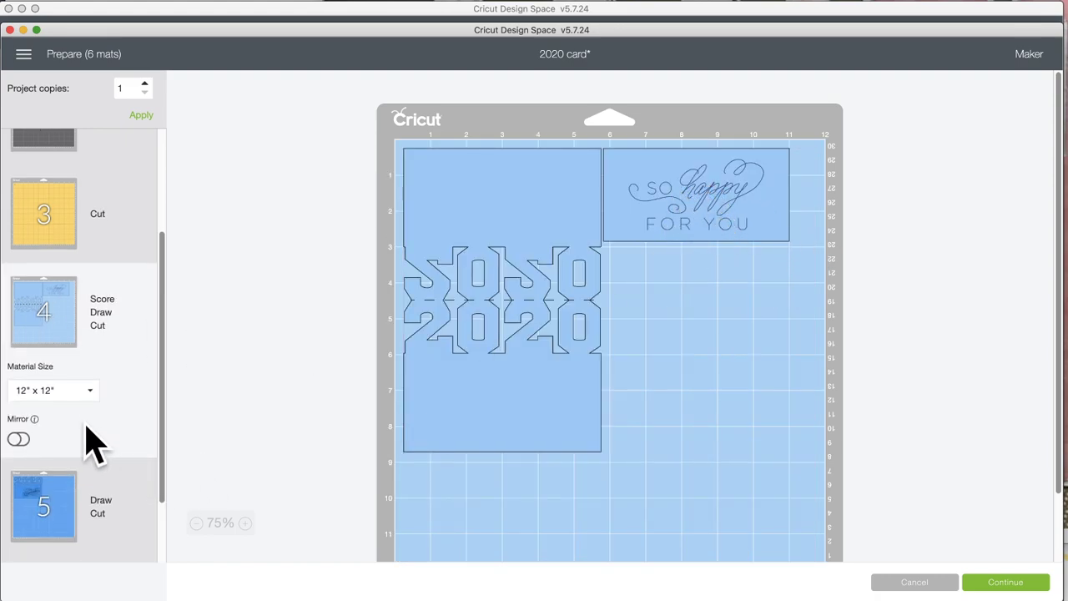
scroll(86, 437, "down", 3)
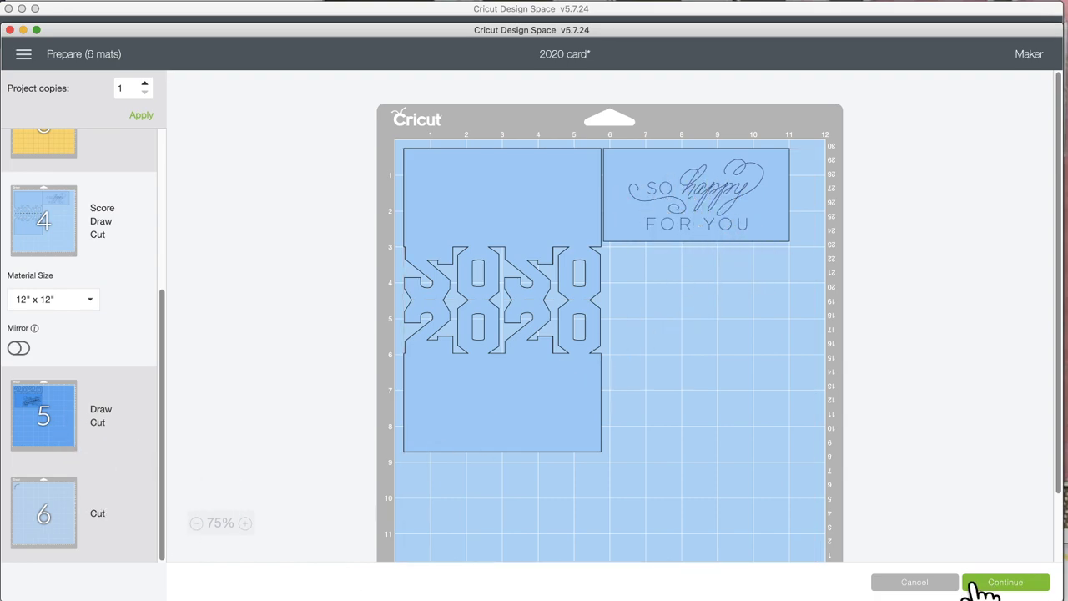
left_click(914, 582)
Detach the So Happy For You drawing from its insert, shrink it to about 2.86" wide and move it into the rectangle's upper half.
scroll(793, 518, "down", 5)
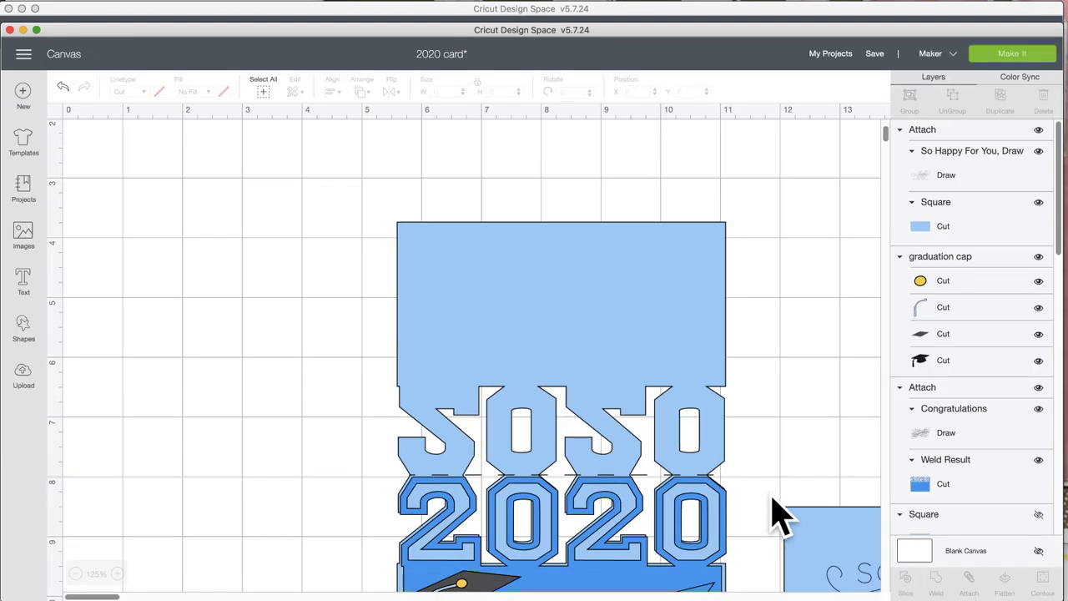
scroll(815, 358, "right", 2)
left_click(815, 358)
scroll(739, 358, "right", 5)
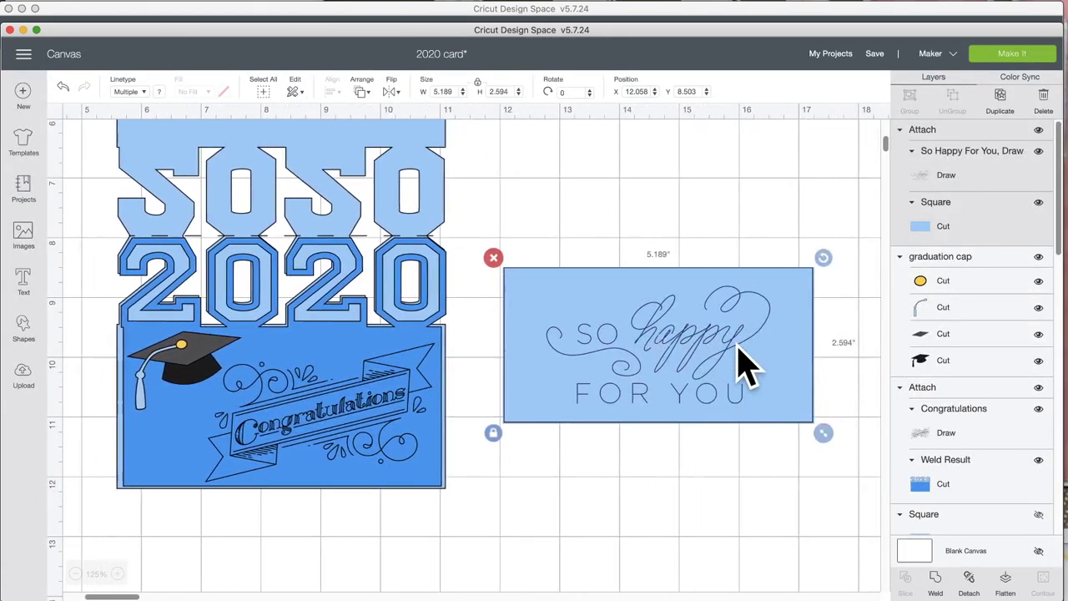
left_click(970, 580)
left_click(700, 361)
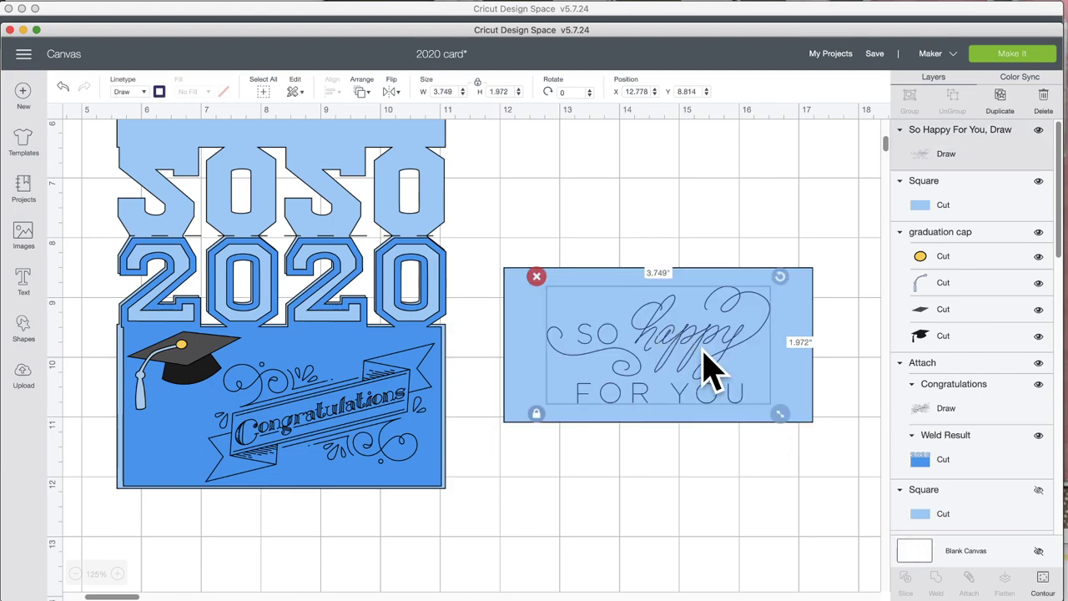
left_click_drag(777, 408, 725, 383)
left_click_drag(677, 341, 696, 316)
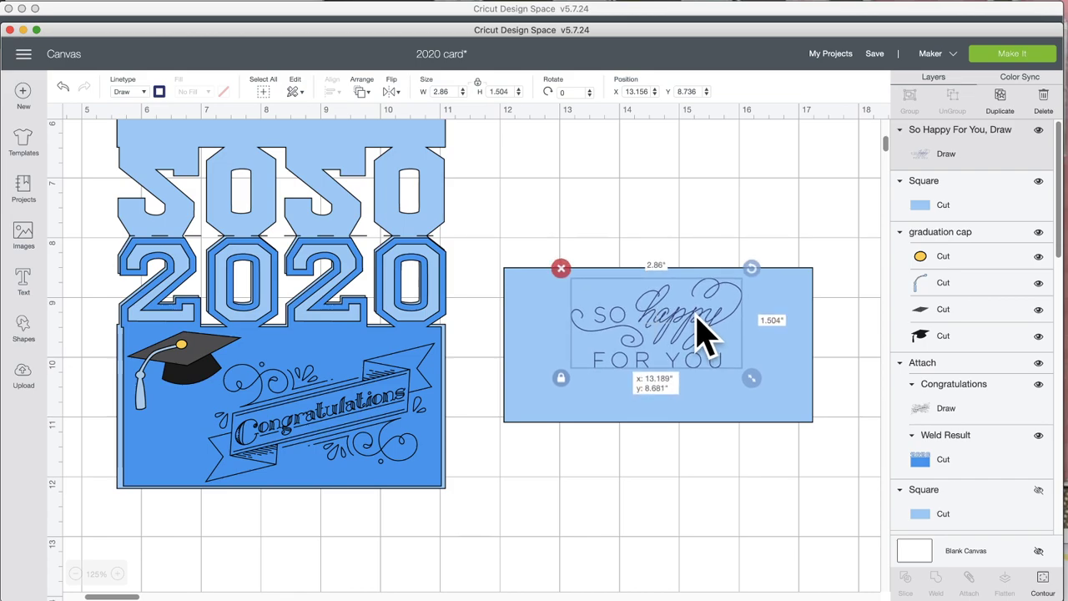
Center the So Happy For You drawing horizontally on its insert rectangle and attach the two together.
left_click_drag(653, 202, 665, 362)
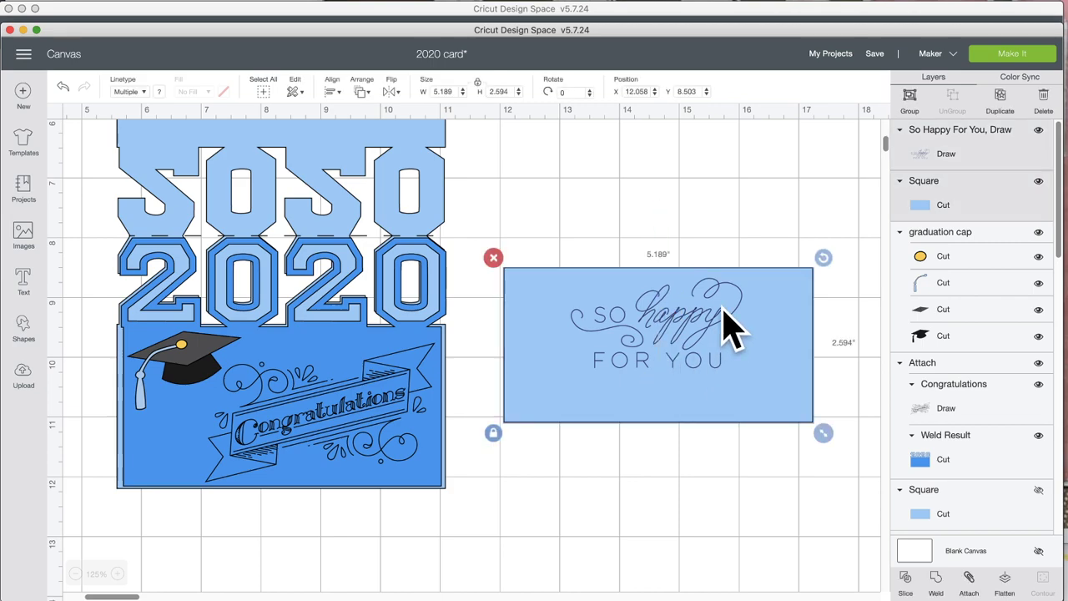
left_click(334, 92)
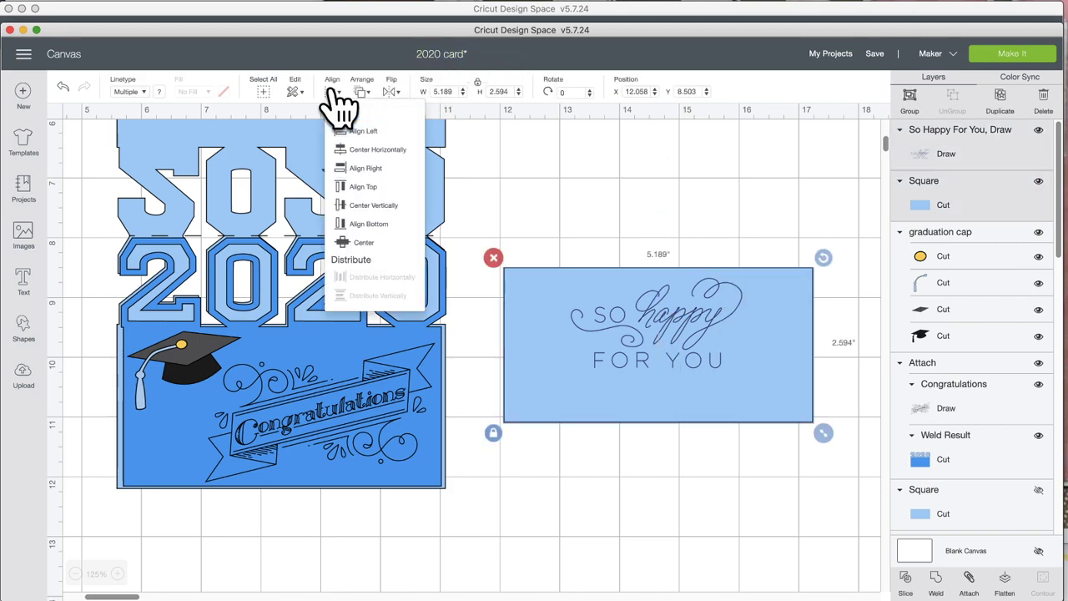
left_click(410, 152)
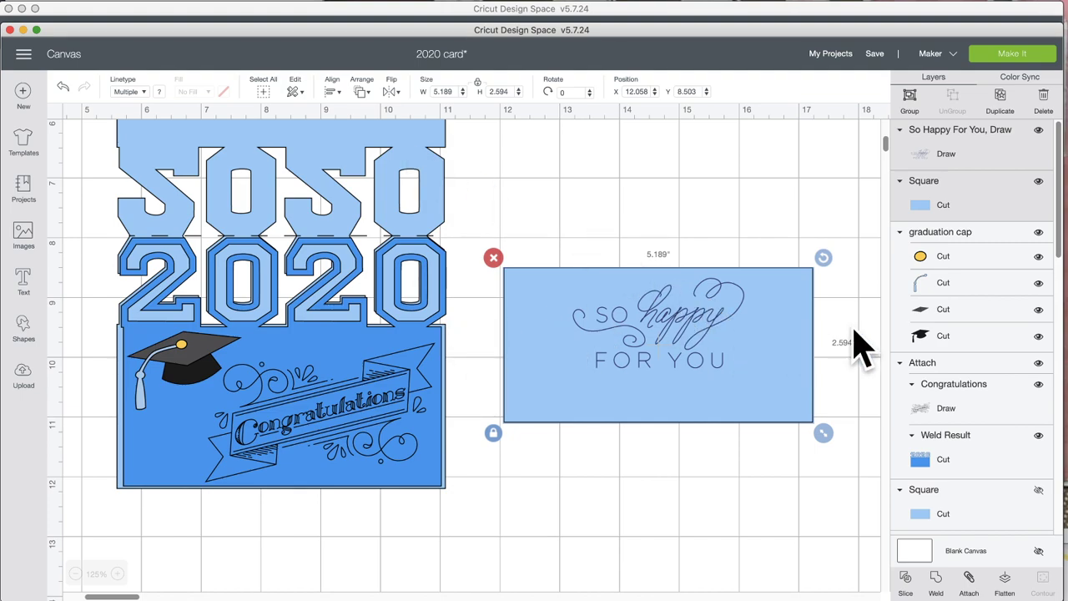
left_click(976, 585)
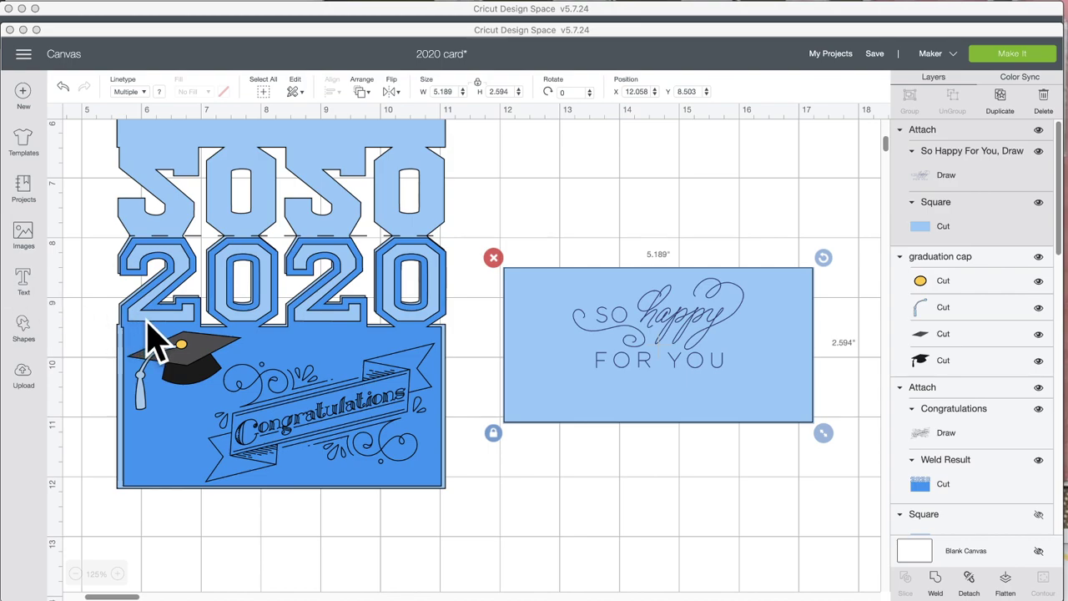
Duplicate the graduation cap, place the copy above the So Happy For You insert and enlarge it to about 4.77" wide.
scroll(175, 341, "right", 5)
scroll(174, 359, "left", 5)
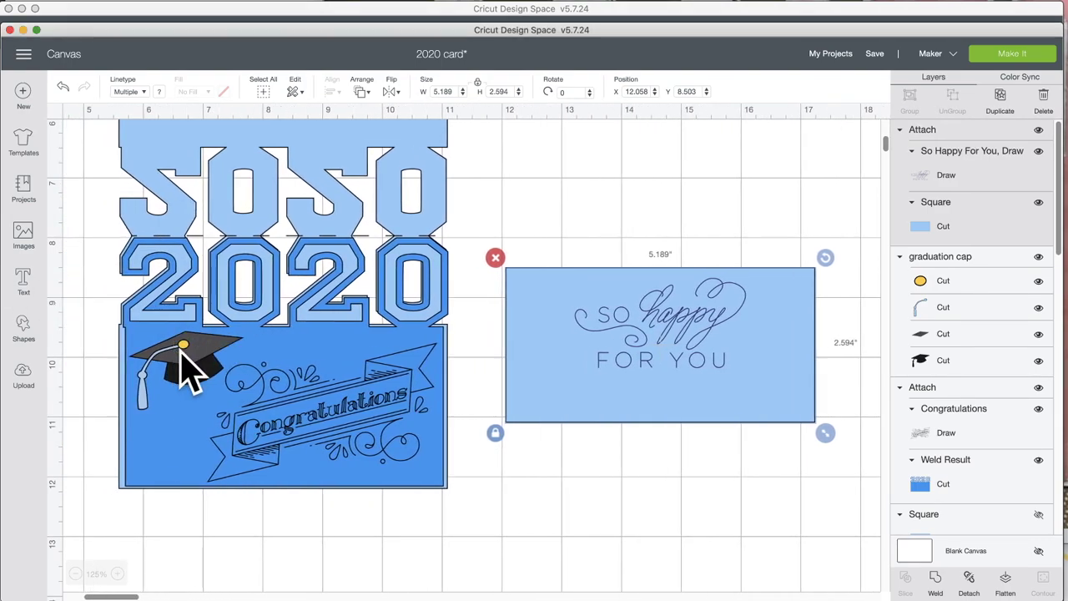
left_click(179, 367)
left_click_drag(179, 368, 208, 348)
left_click(1000, 99)
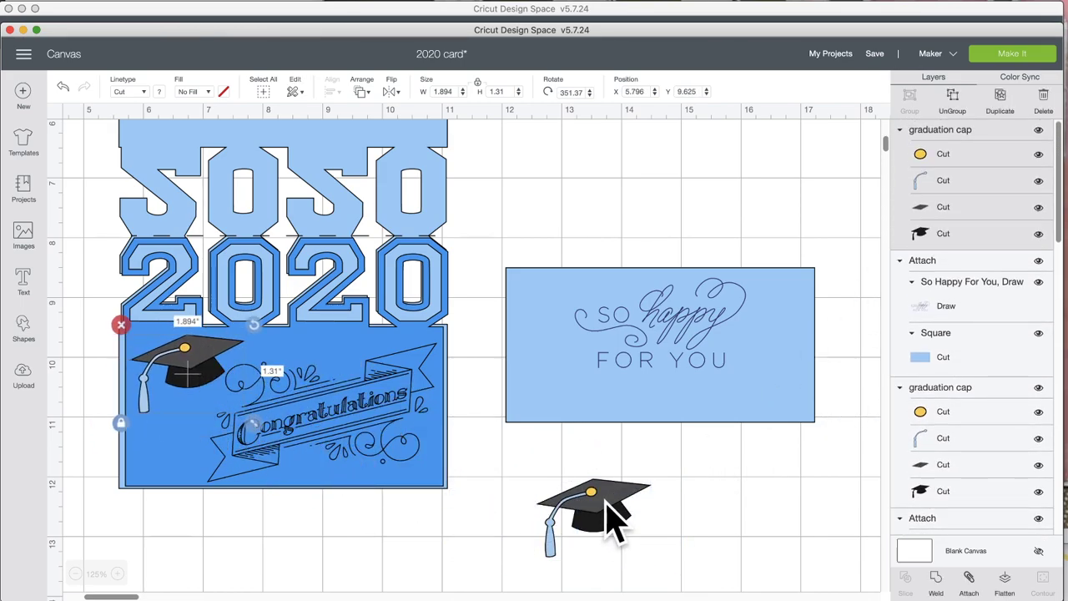
left_click(607, 505)
scroll(594, 555, "right", 2)
left_click_drag(591, 554, 534, 182)
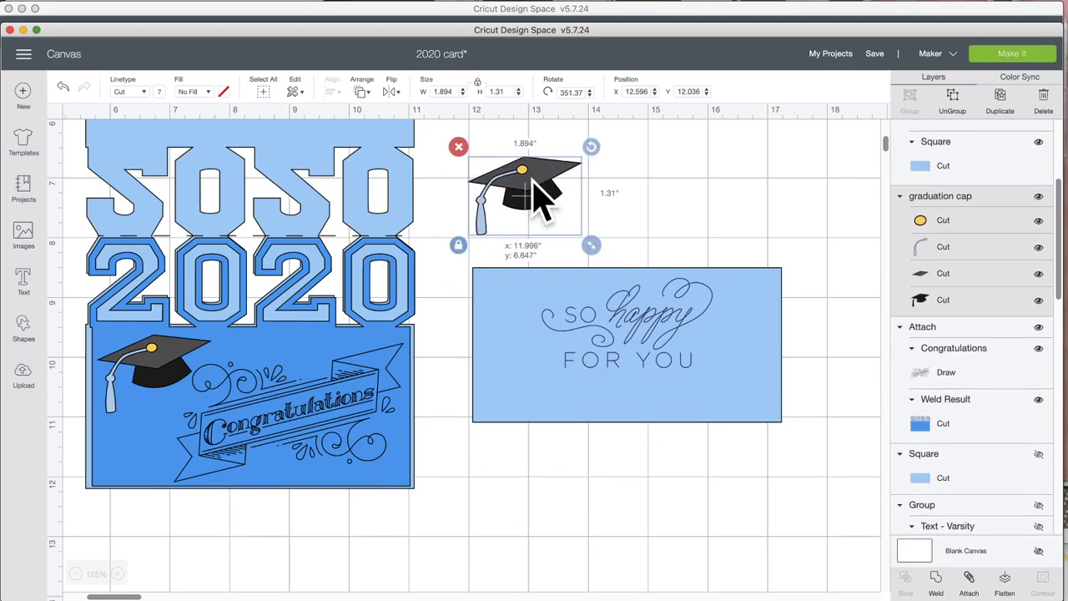
left_click_drag(591, 244, 761, 451)
Move the So Happy For You insert down to clear space and reposition the enlarged cap above it.
left_click_drag(595, 410, 588, 569)
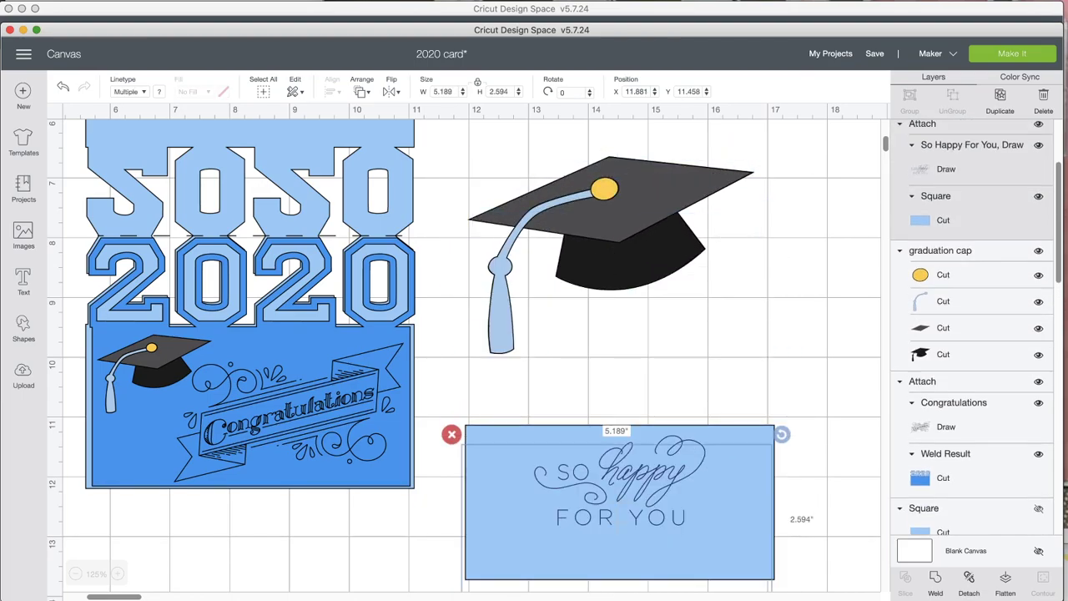
left_click_drag(596, 281, 628, 256)
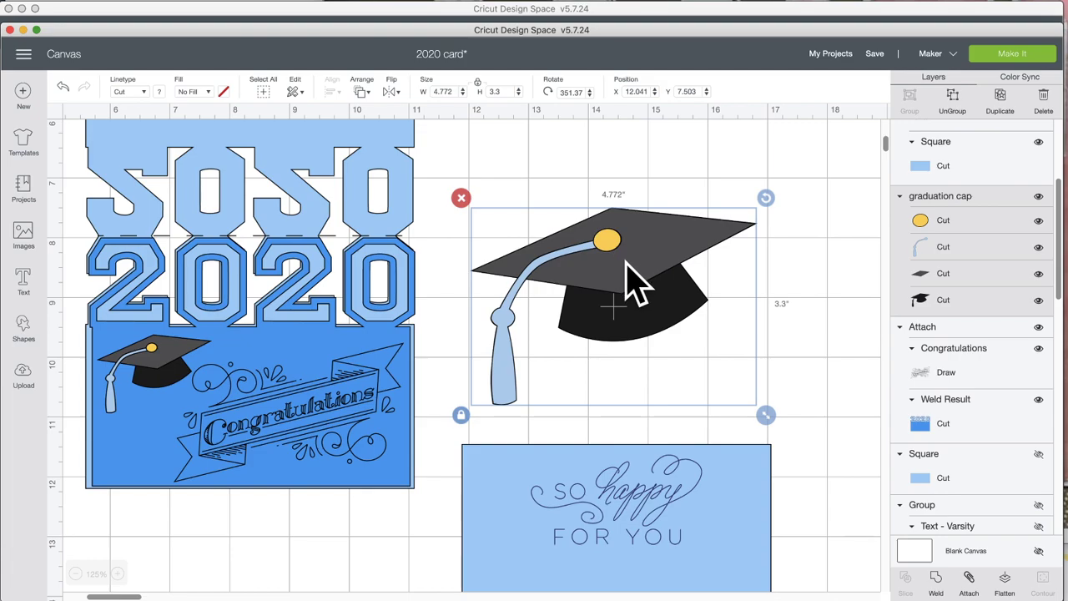
Attach the enlarged graduation cap's layers to each other and undo the attachment.
left_click(970, 576)
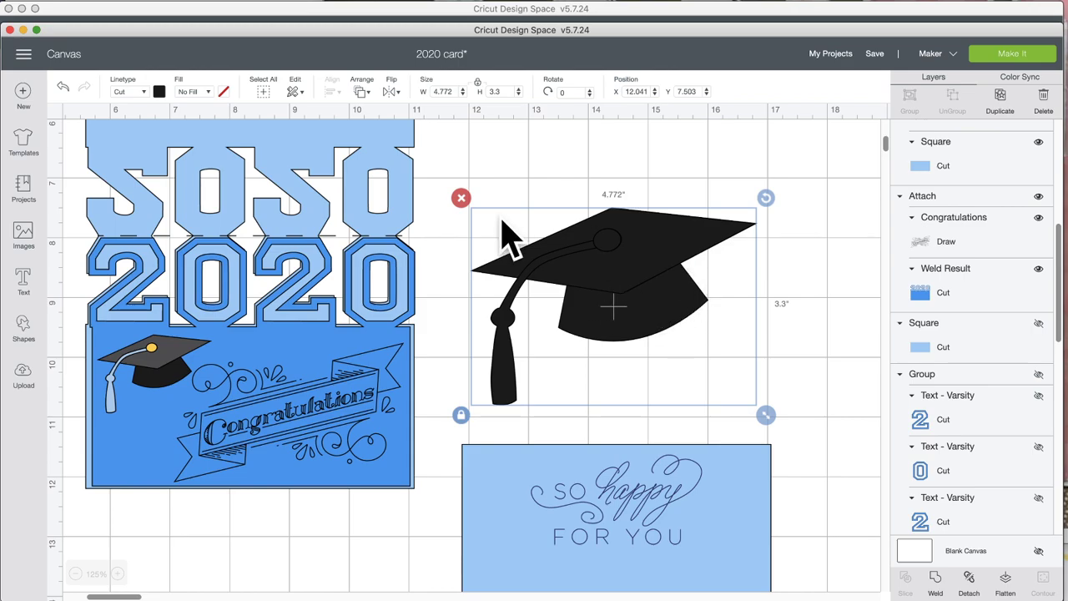
left_click(62, 88)
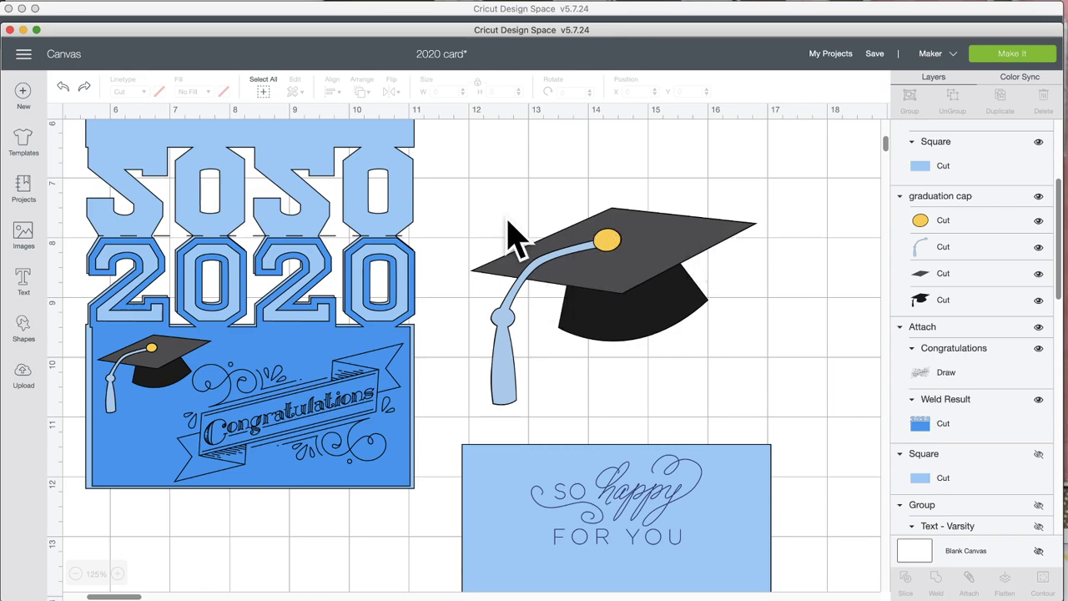
Flatten the enlarged graduation cap into a single printable layer, shift it slightly and undo the shift.
left_click_drag(532, 179, 718, 359)
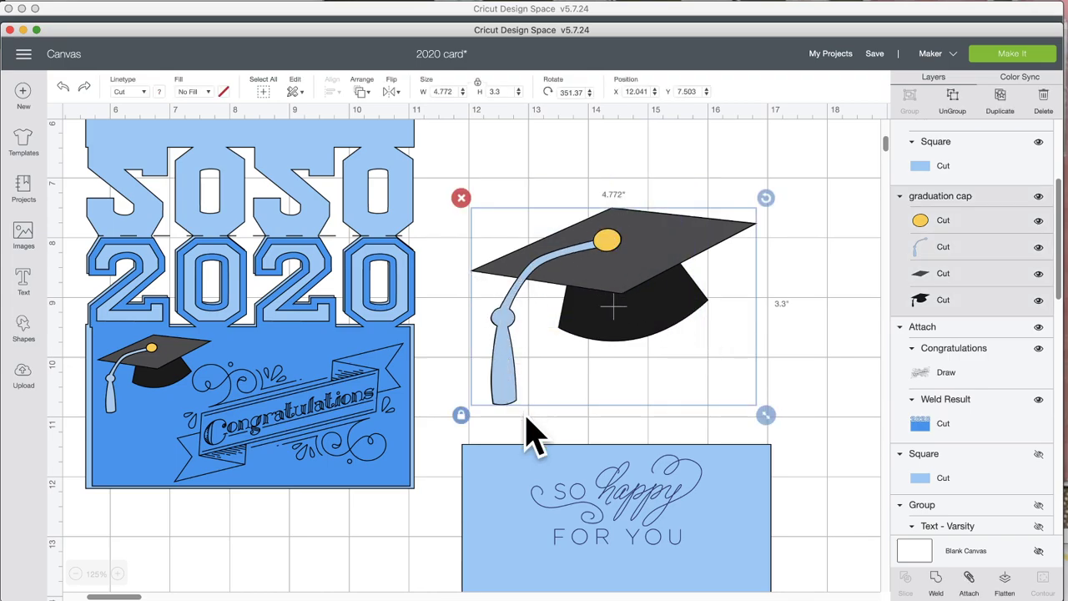
left_click(1008, 584)
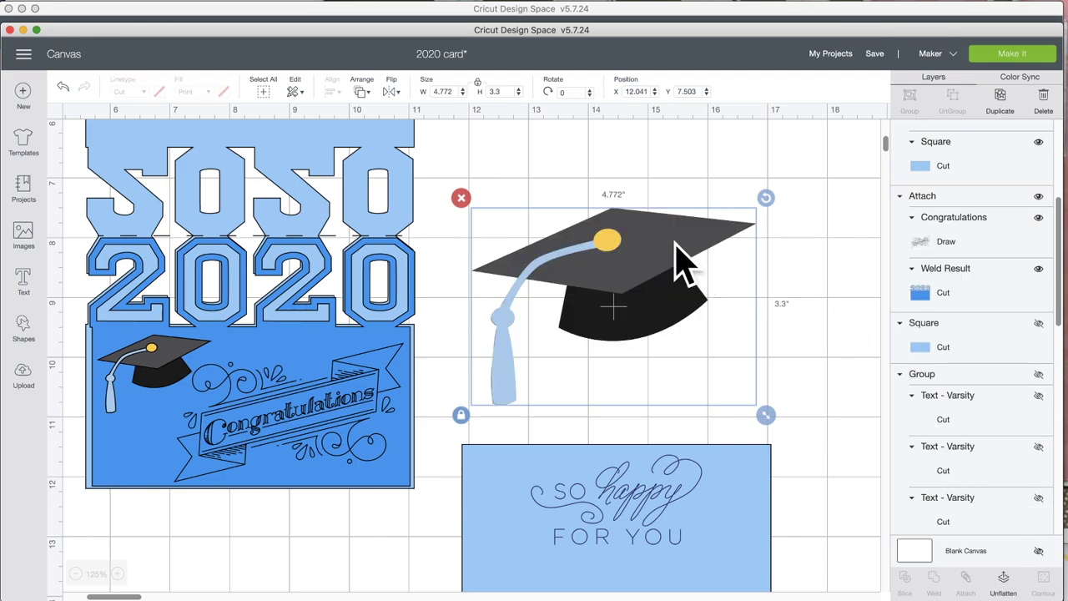
left_click_drag(684, 263, 686, 272)
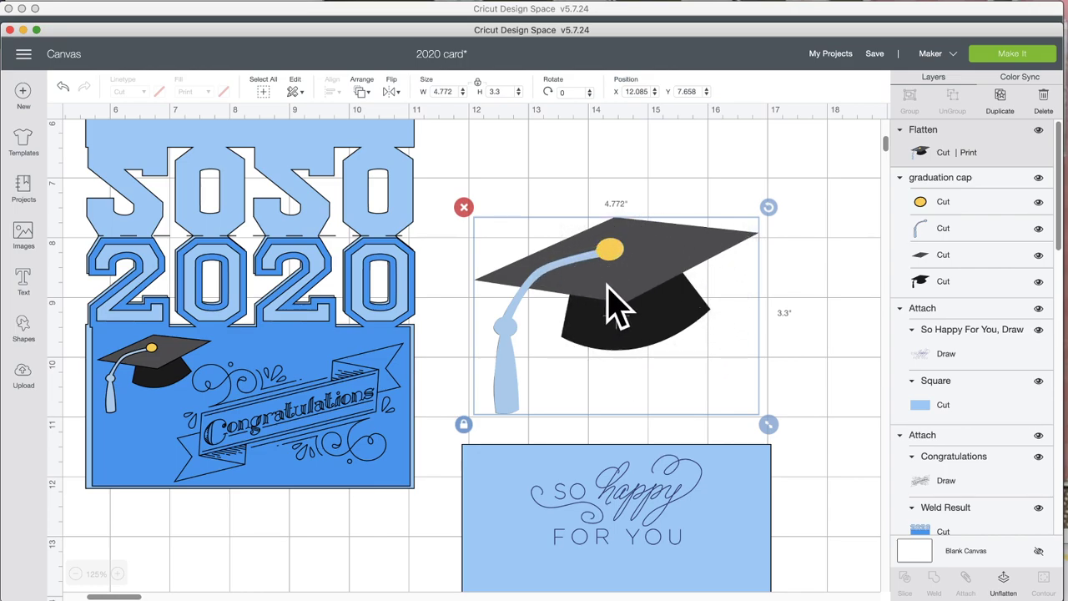
left_click(61, 87)
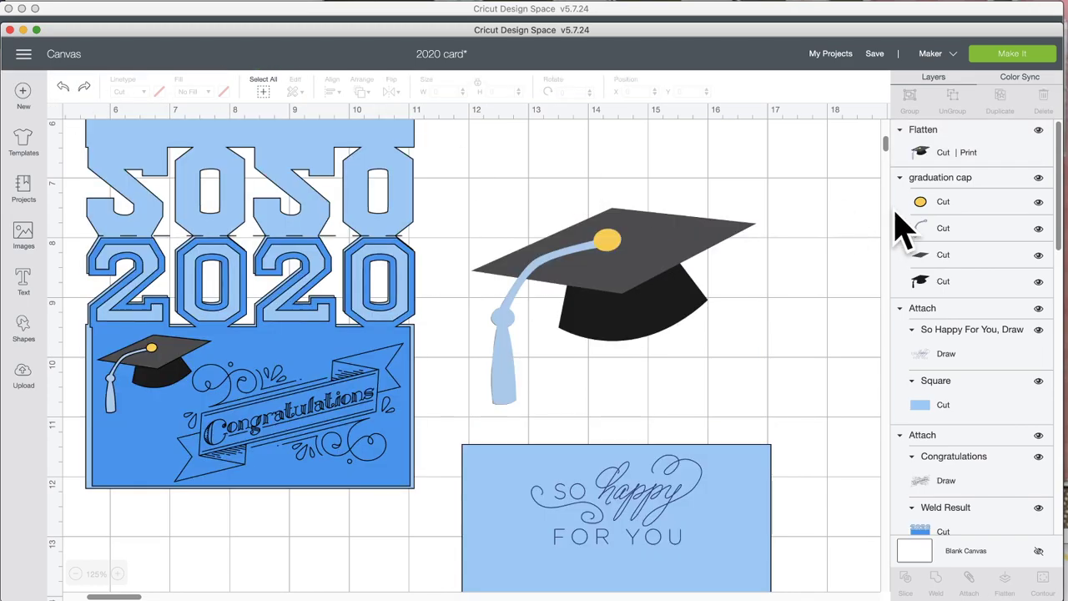
Unflatten the enlarged graduation cap and change the print fill of its flat board layer to light green.
left_click(709, 263)
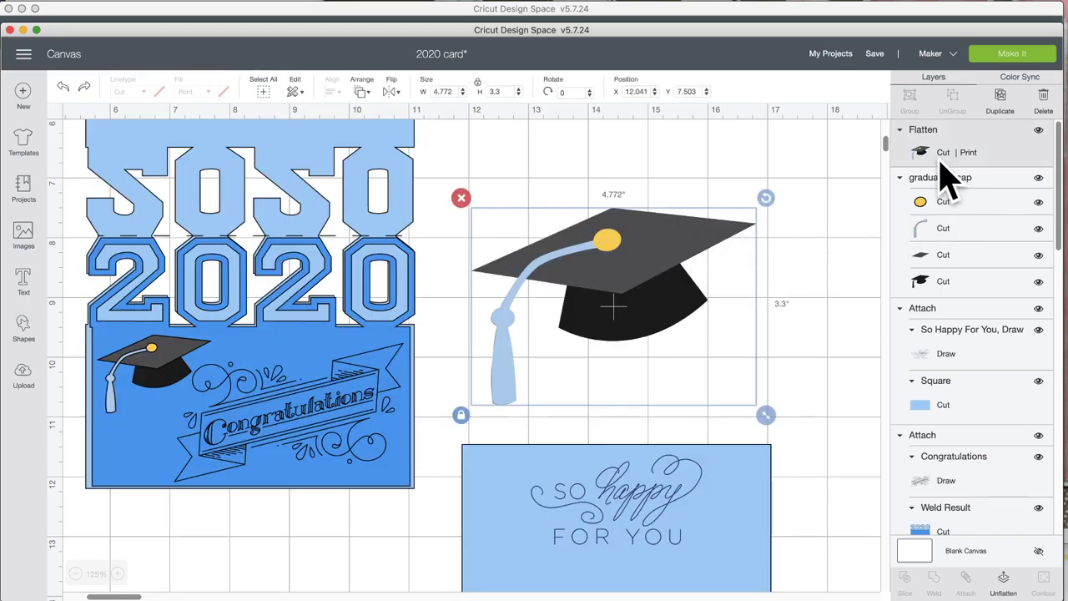
left_click(1005, 578)
left_click(694, 239)
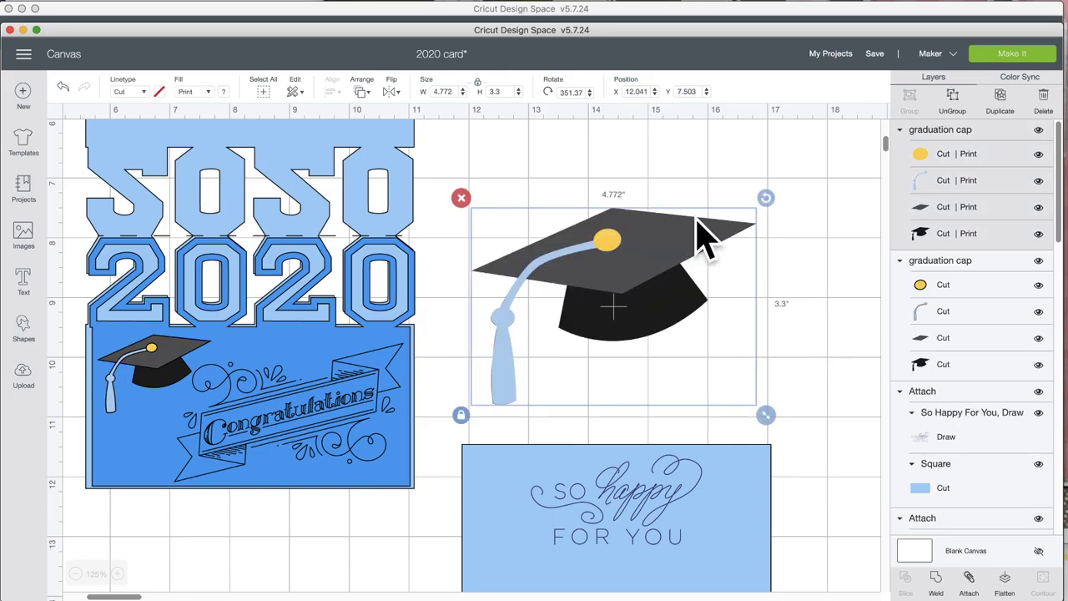
left_click(952, 206)
left_click(224, 92)
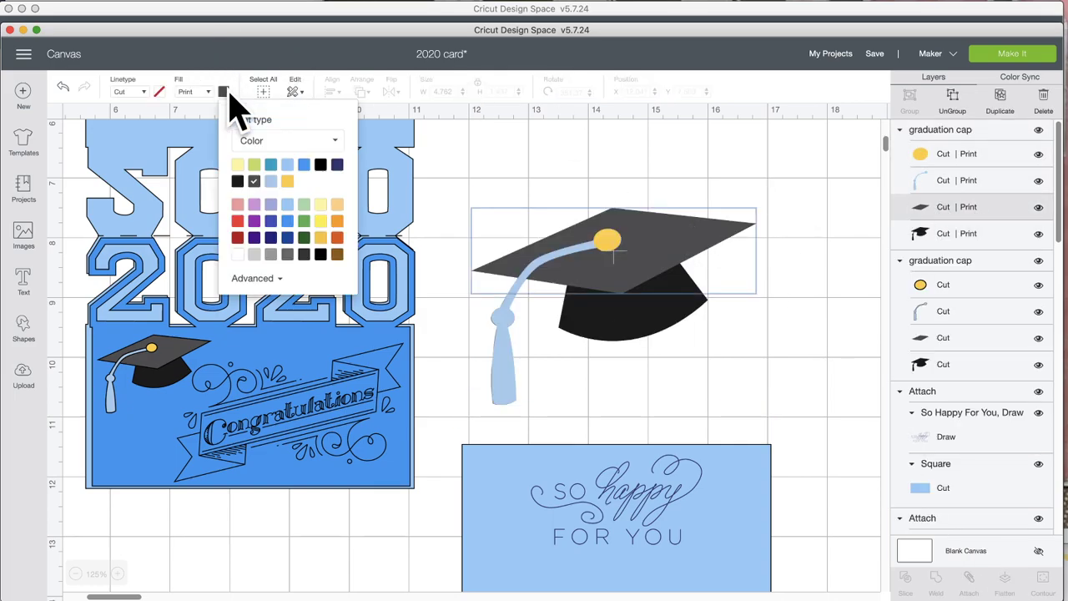
left_click(254, 164)
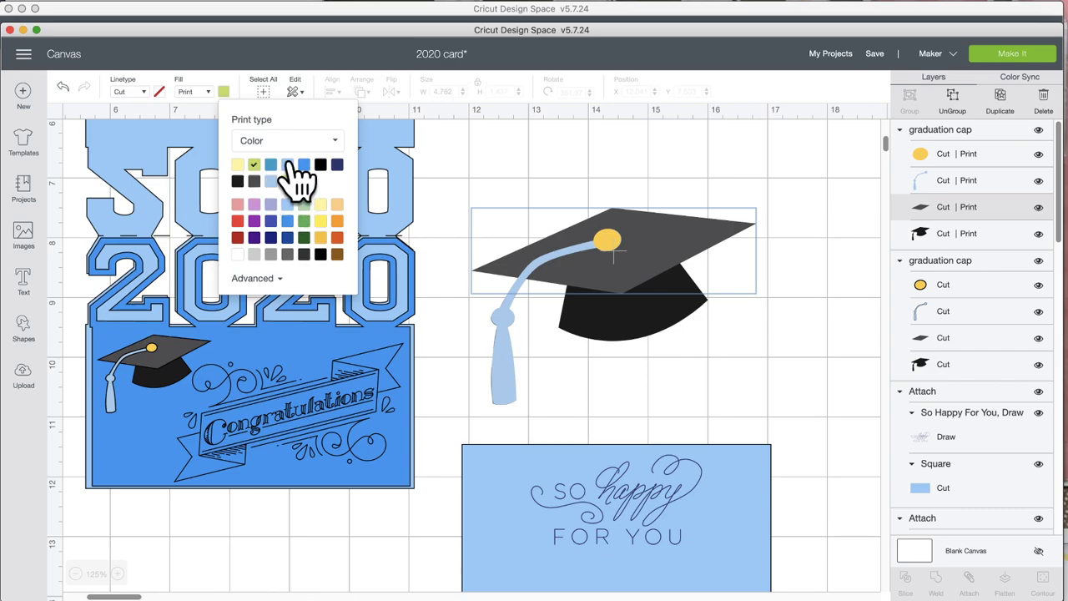
left_click(756, 169)
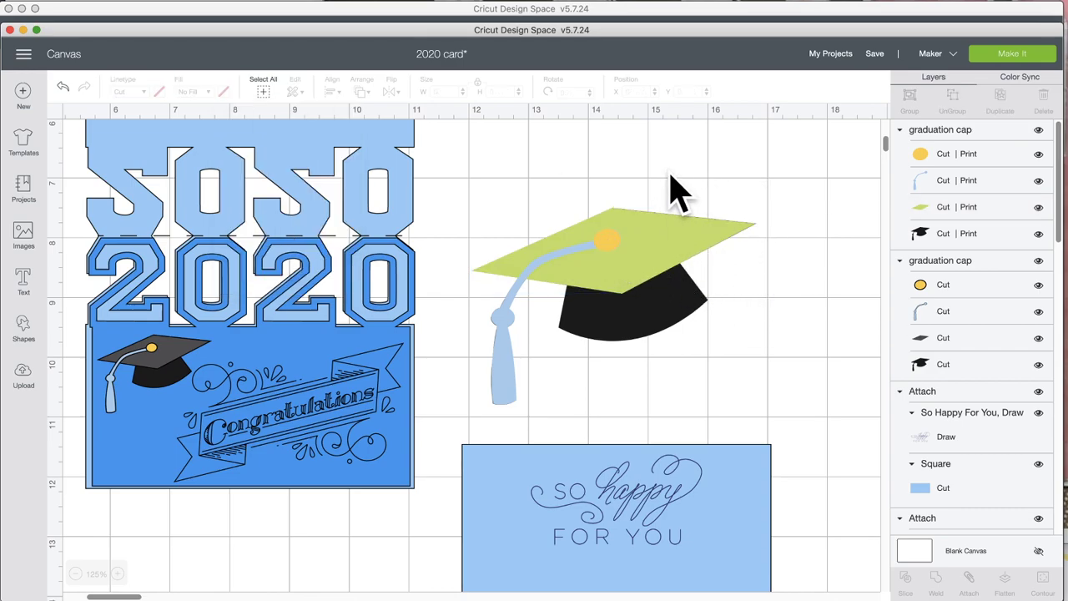
Flatten the recolored graduation cap into one printable layer and delete it from the canvas.
left_click(609, 394)
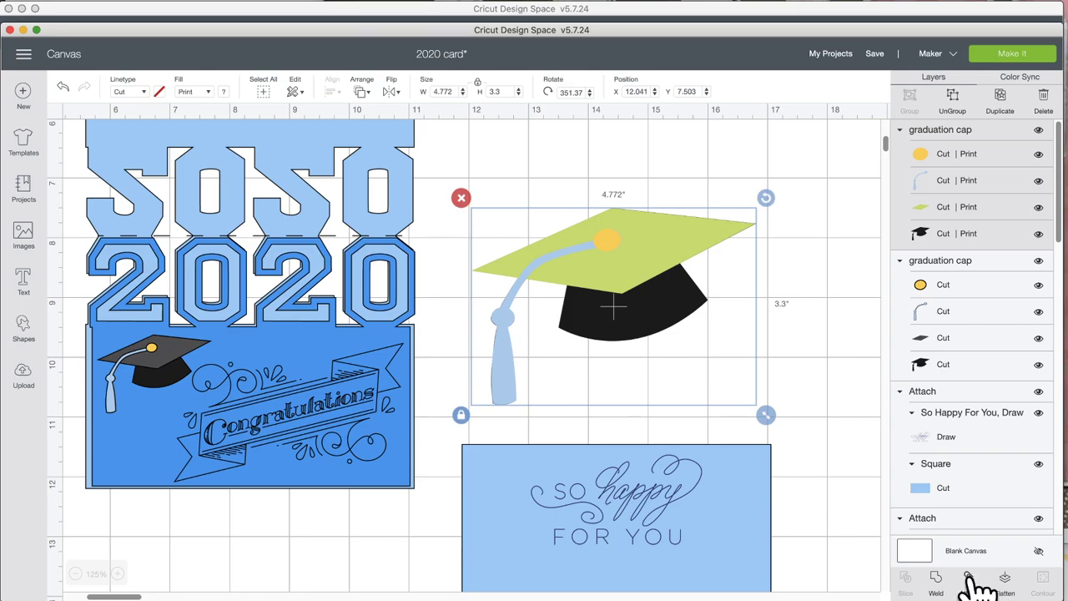
left_click(997, 594)
left_click_drag(632, 258, 667, 240)
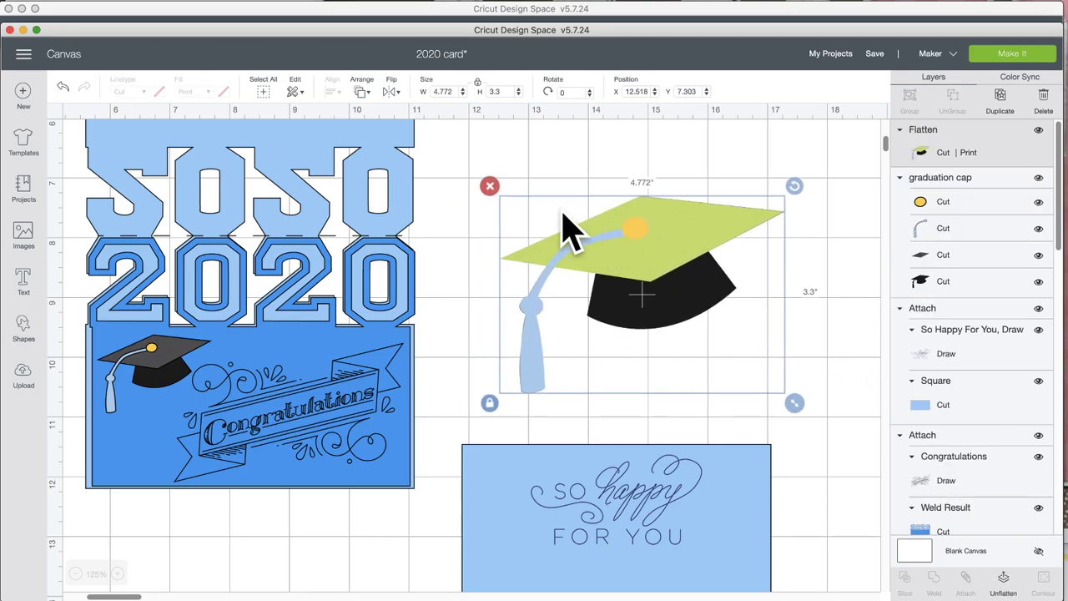
left_click(489, 186)
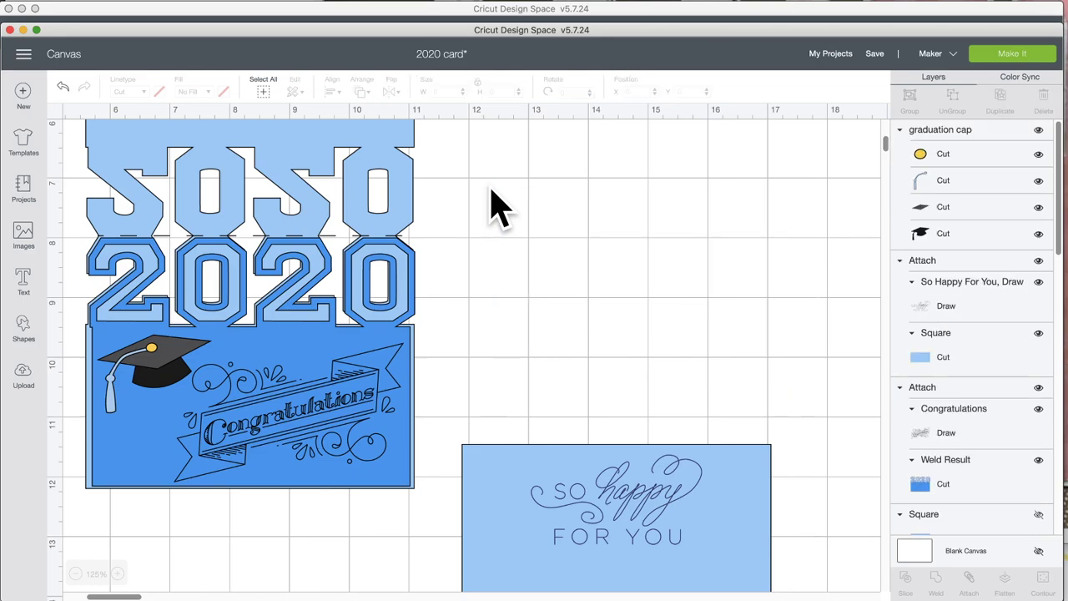
Save the 2020 card project.
left_click(883, 69)
left_click(894, 85)
Open the Image Sets category and browse the Star Wars, teacher gift, pantry label, Ramadan, angel wing and poppy sets.
left_click(25, 244)
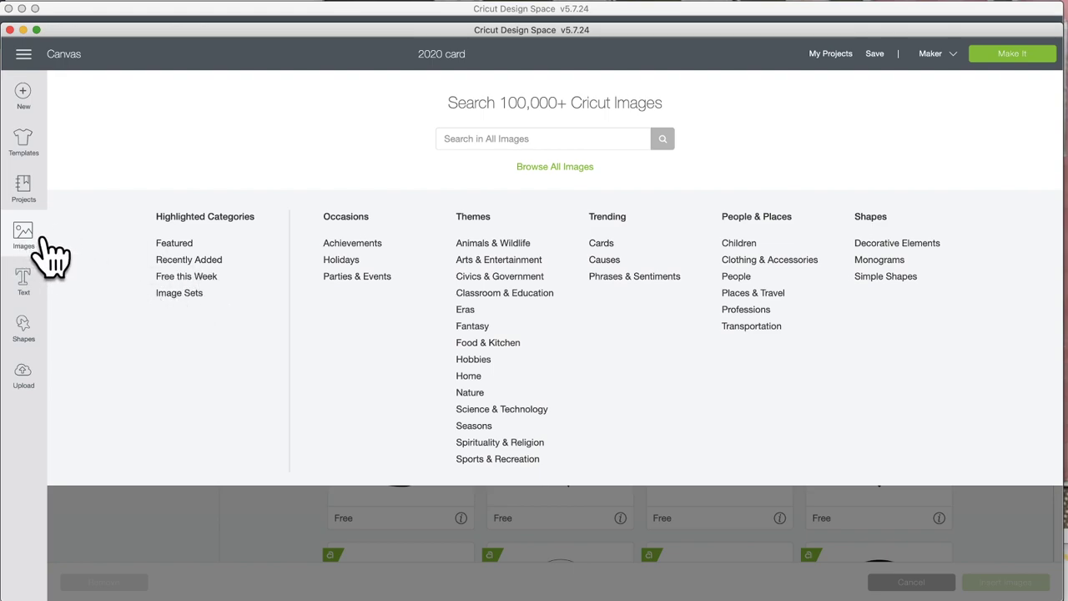
left_click(179, 293)
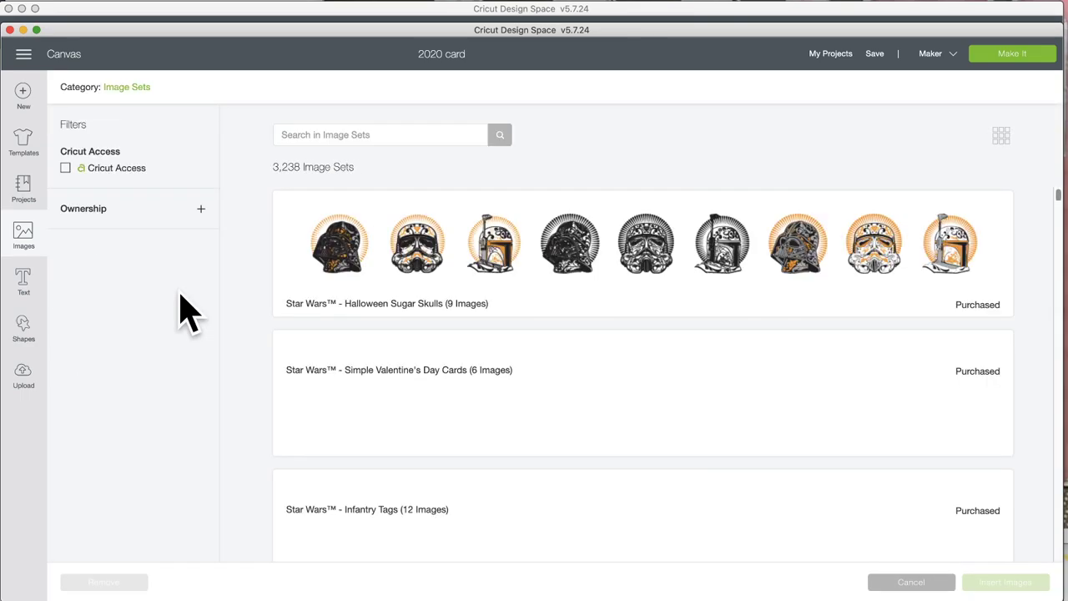
scroll(396, 339, "down", 15)
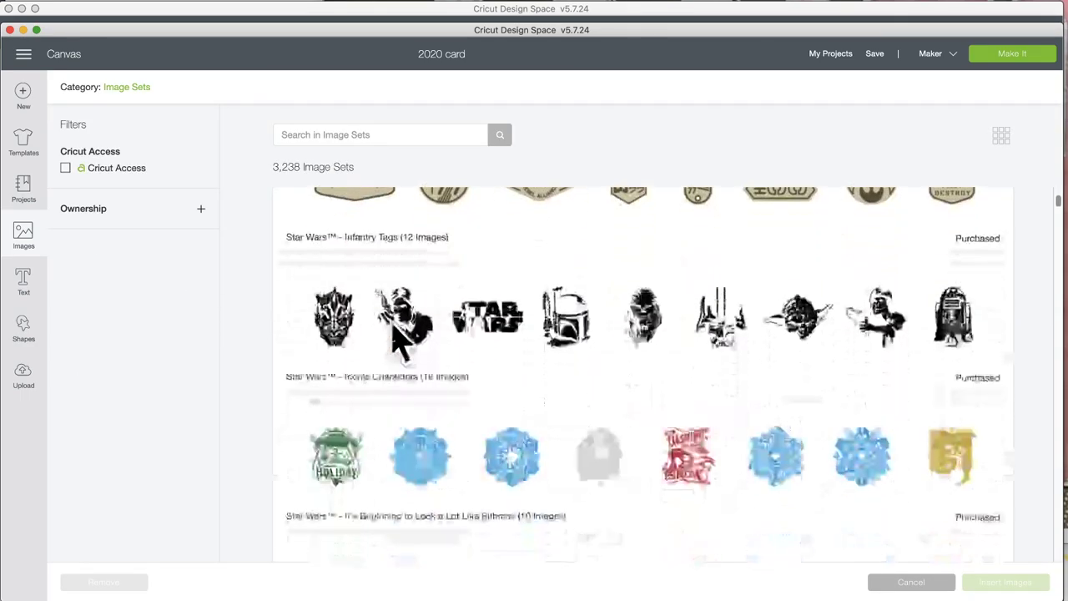
scroll(396, 340, "down", 2)
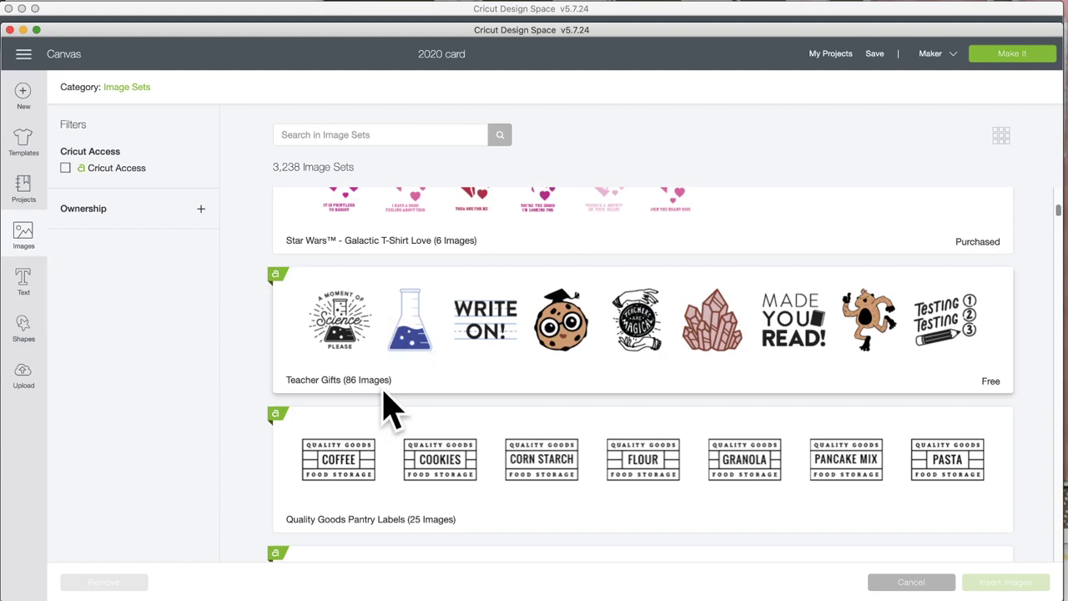
scroll(388, 384, "down", 3)
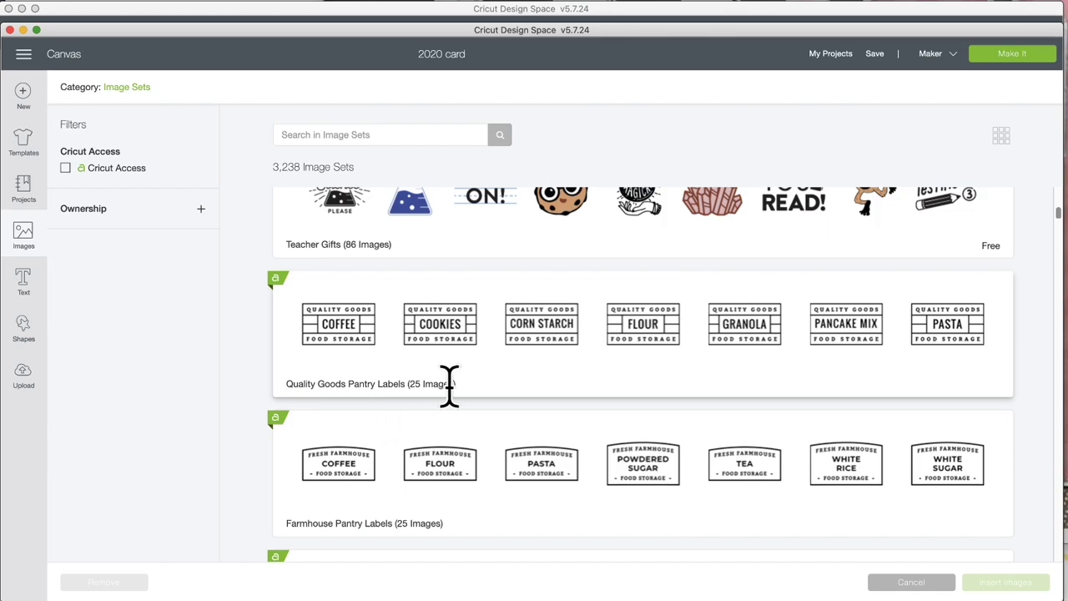
scroll(448, 384, "down", 3)
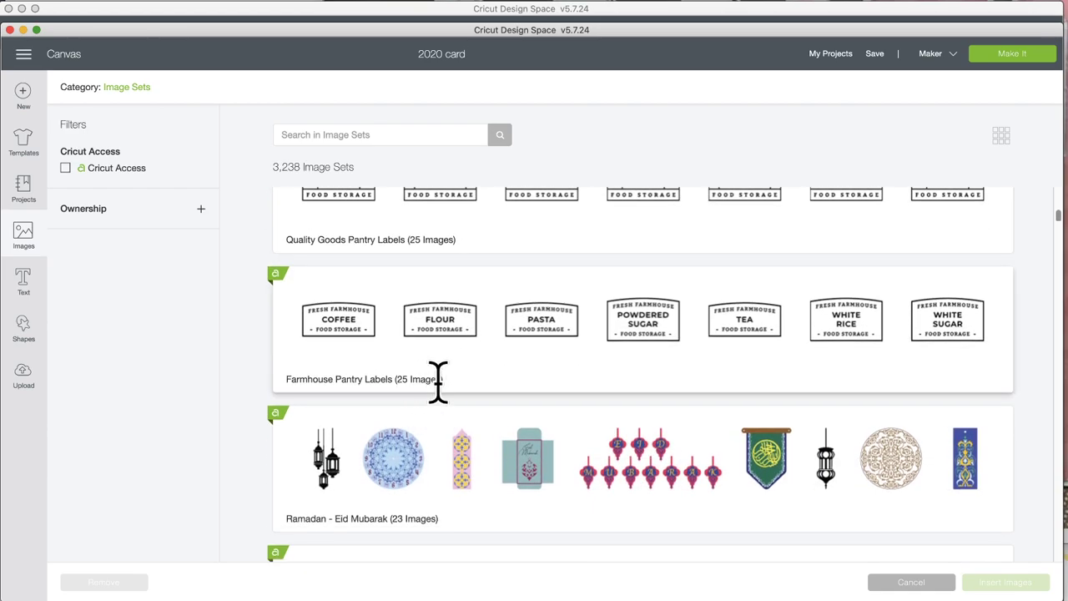
scroll(476, 392, "down", 3)
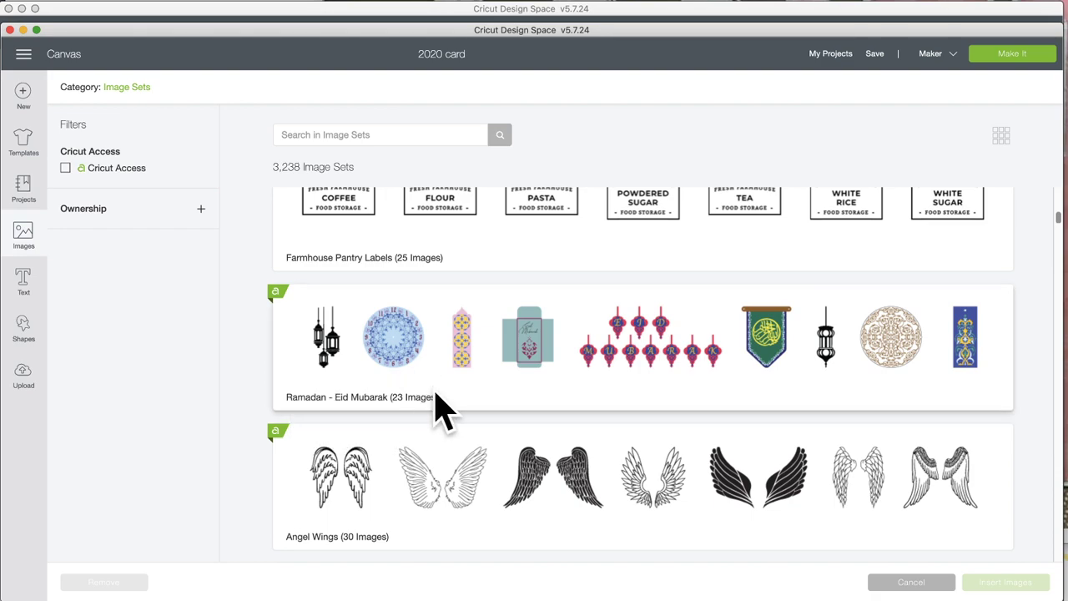
scroll(493, 393, "down", 3)
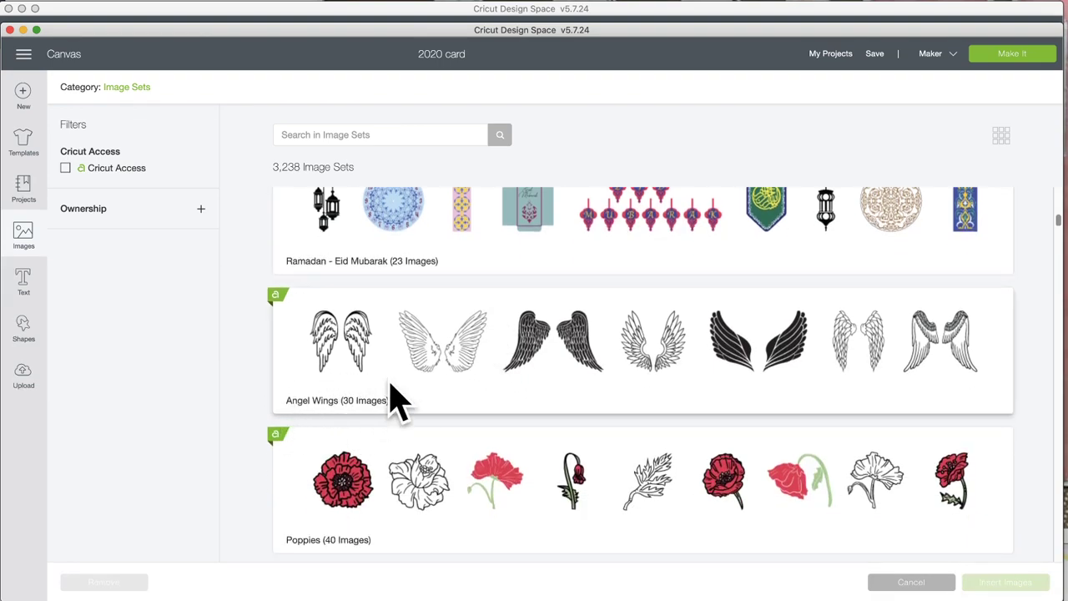
scroll(399, 402, "down", 3)
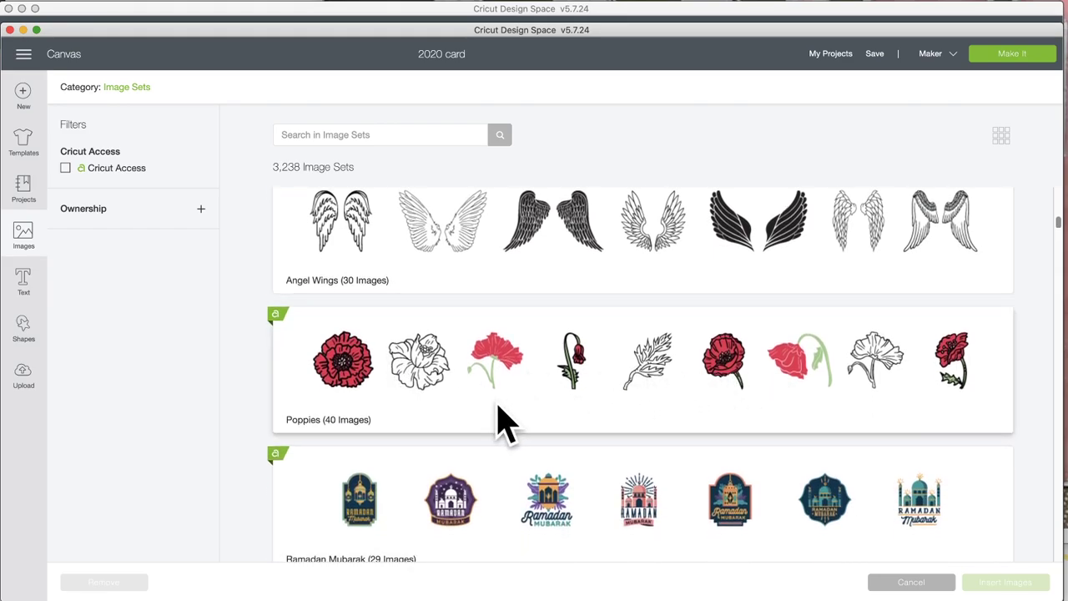
scroll(499, 409, "down", 5)
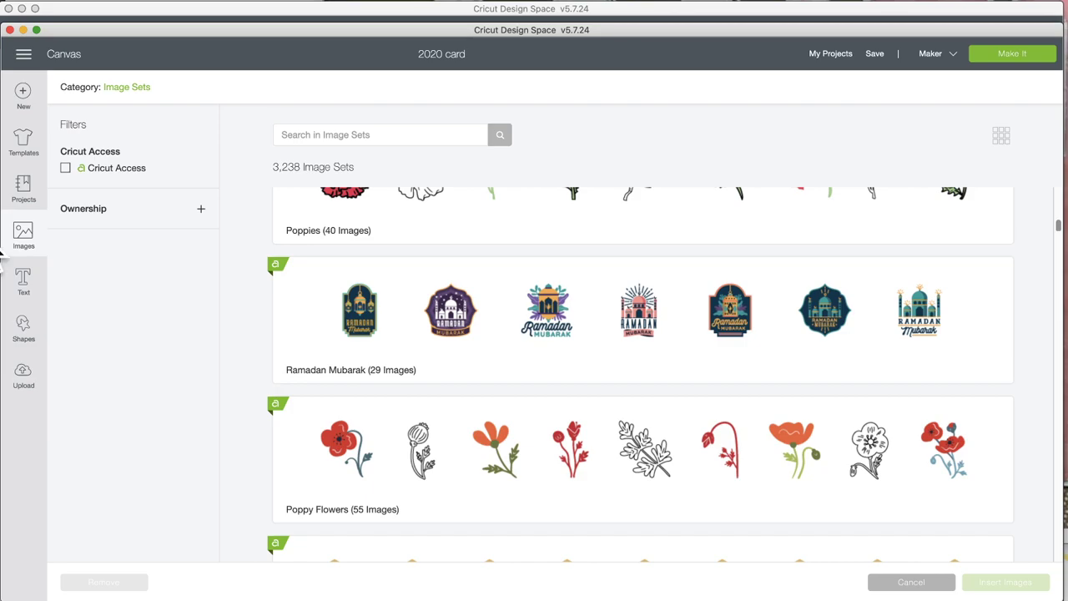
Examine the graduation banner, laundry label, social distancing and varsity banner sets, and return to the start of the image set list.
scroll(346, 323, "down", 10)
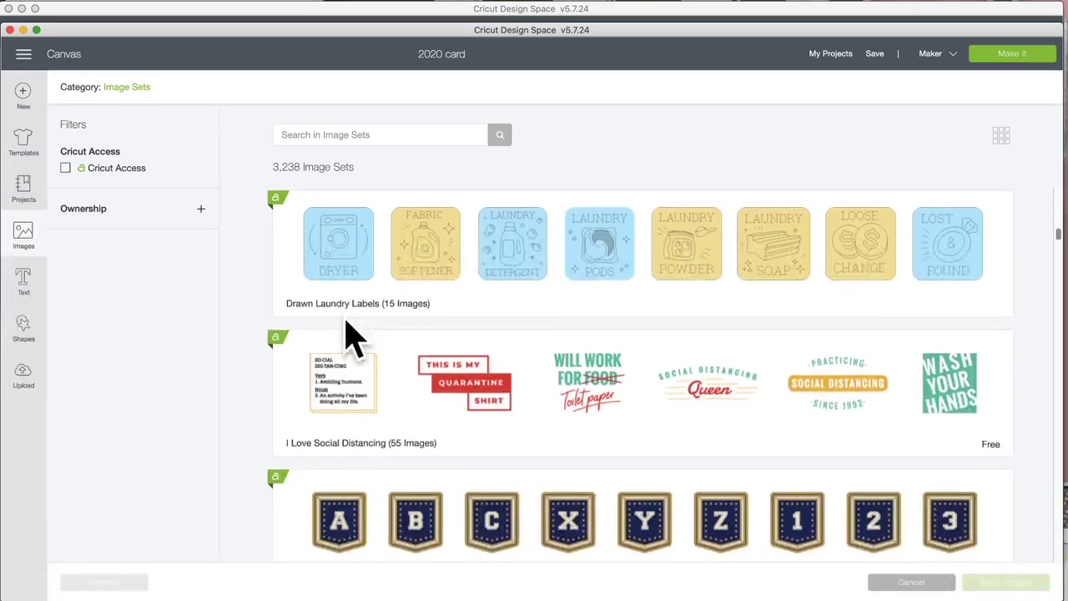
scroll(355, 337, "up", 5)
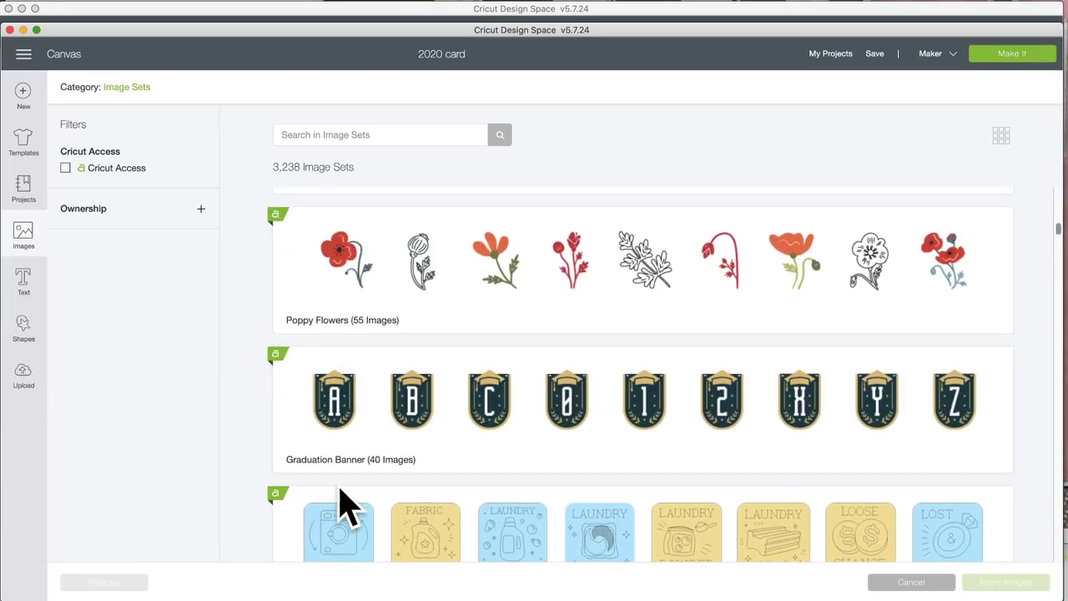
scroll(407, 406, "down", 3)
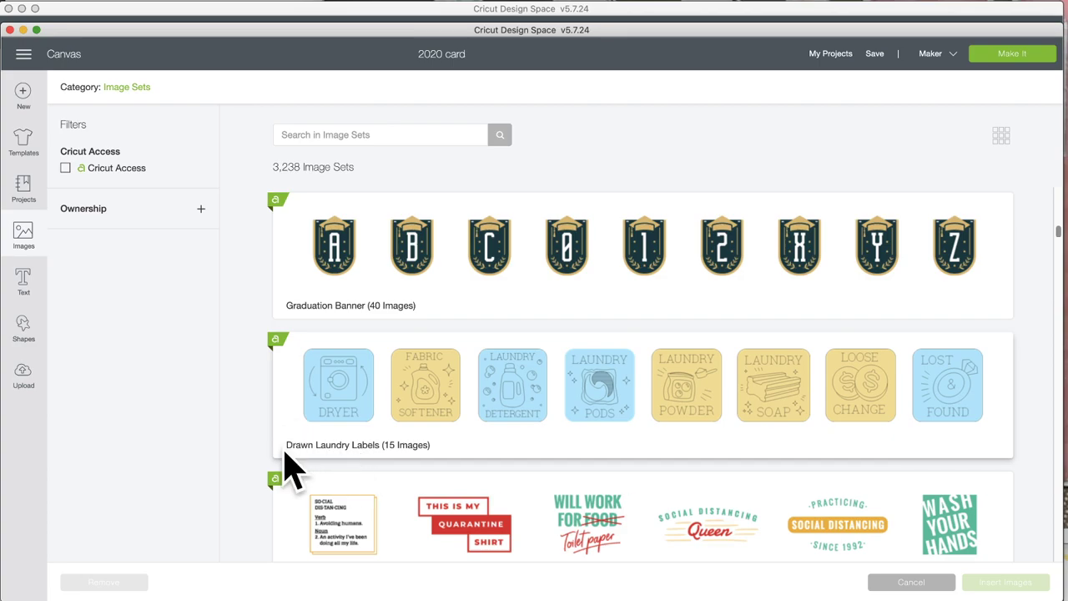
scroll(413, 434, "down", 1)
scroll(415, 434, "down", 3)
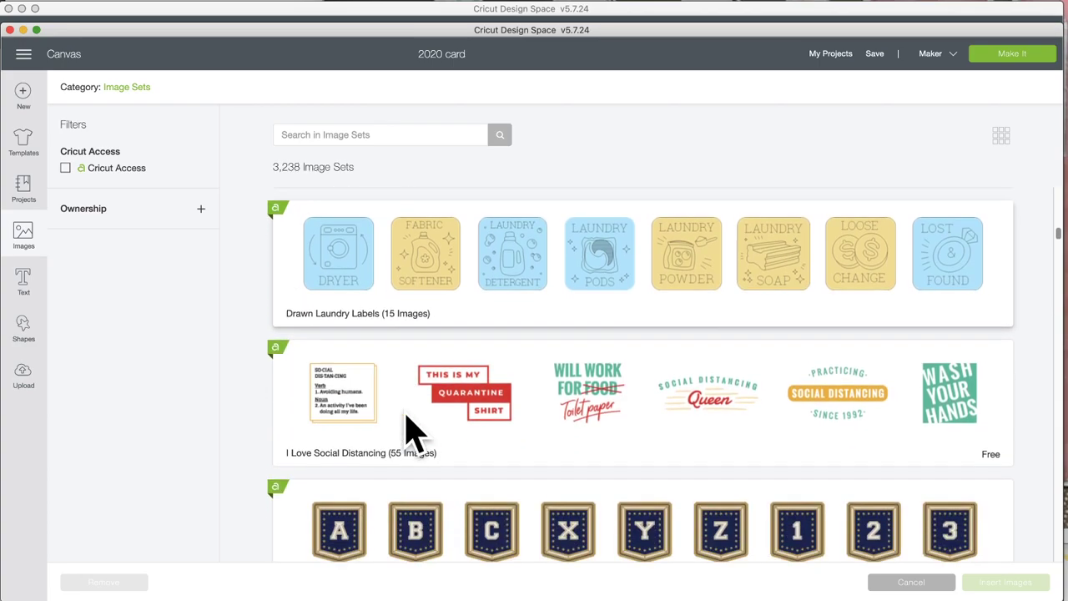
scroll(412, 434, "down", 1)
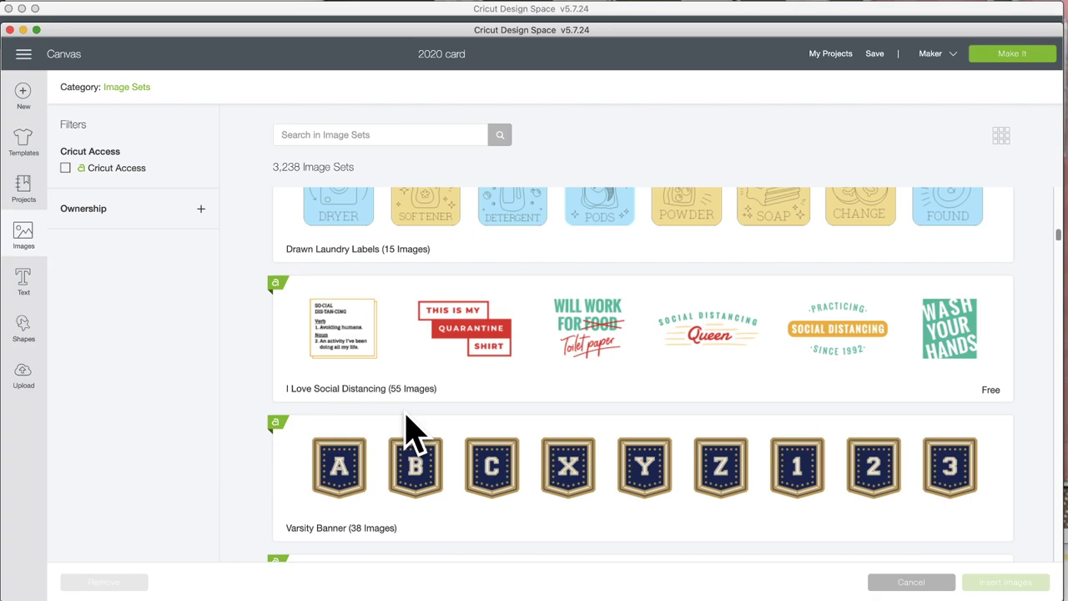
scroll(409, 436, "up", 2)
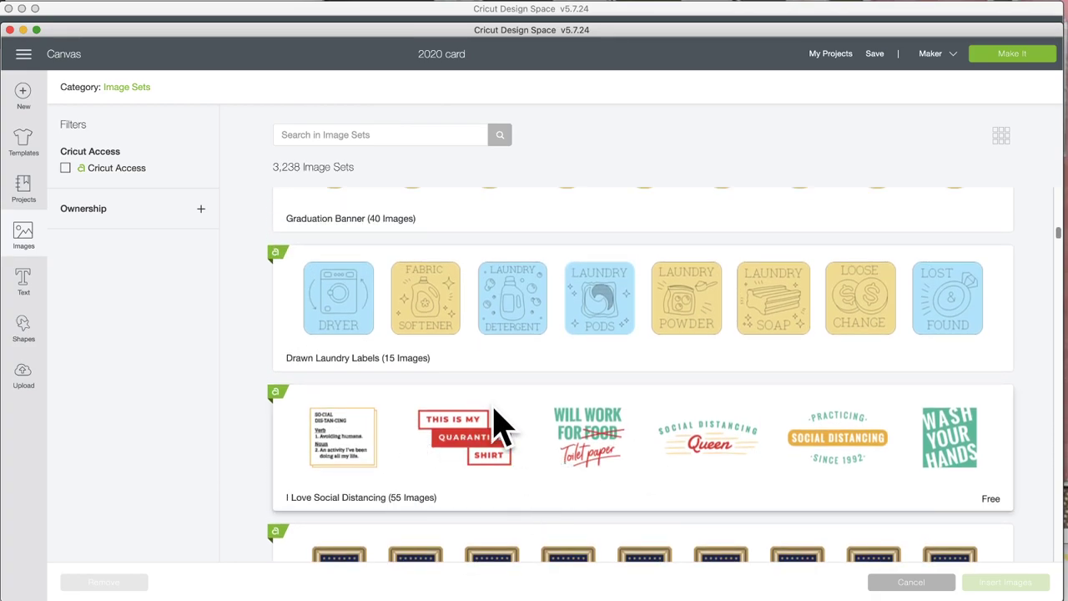
scroll(498, 427, "up", 2)
scroll(498, 427, "up", 10)
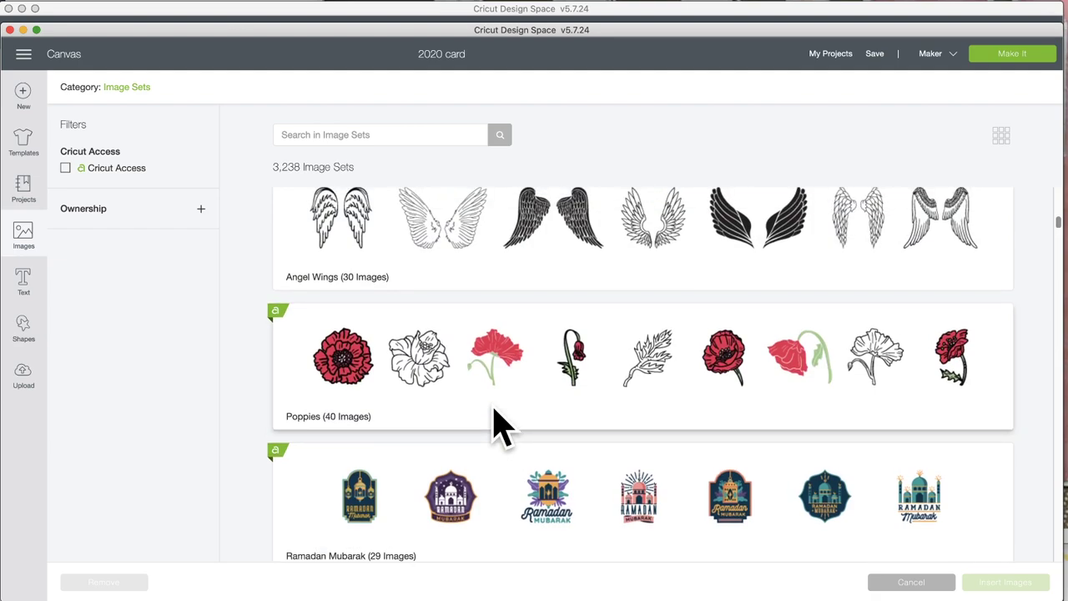
scroll(499, 426, "up", 3)
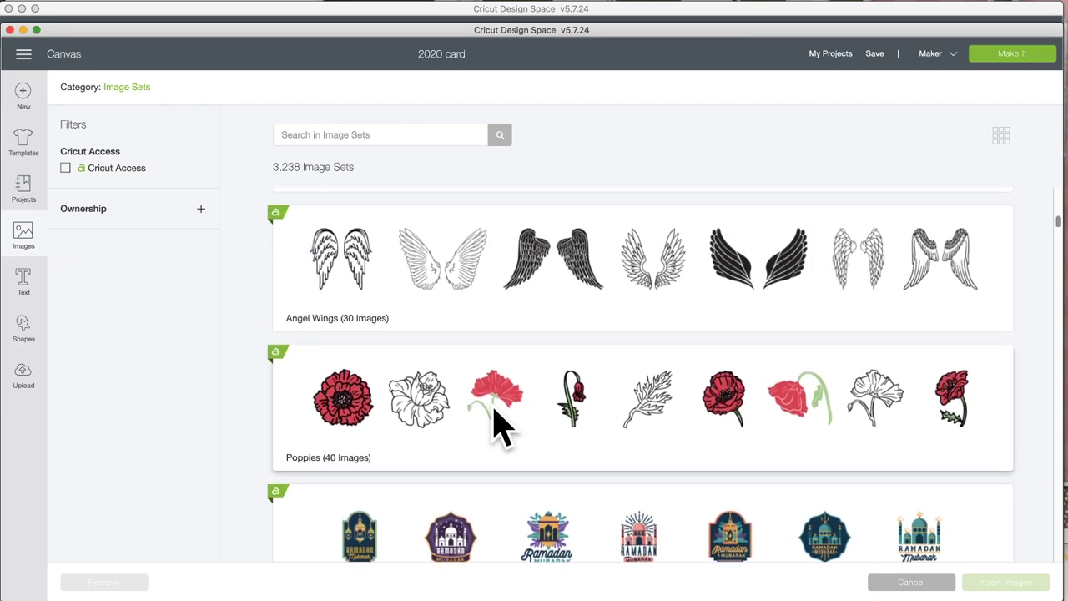
scroll(499, 425, "up", 15)
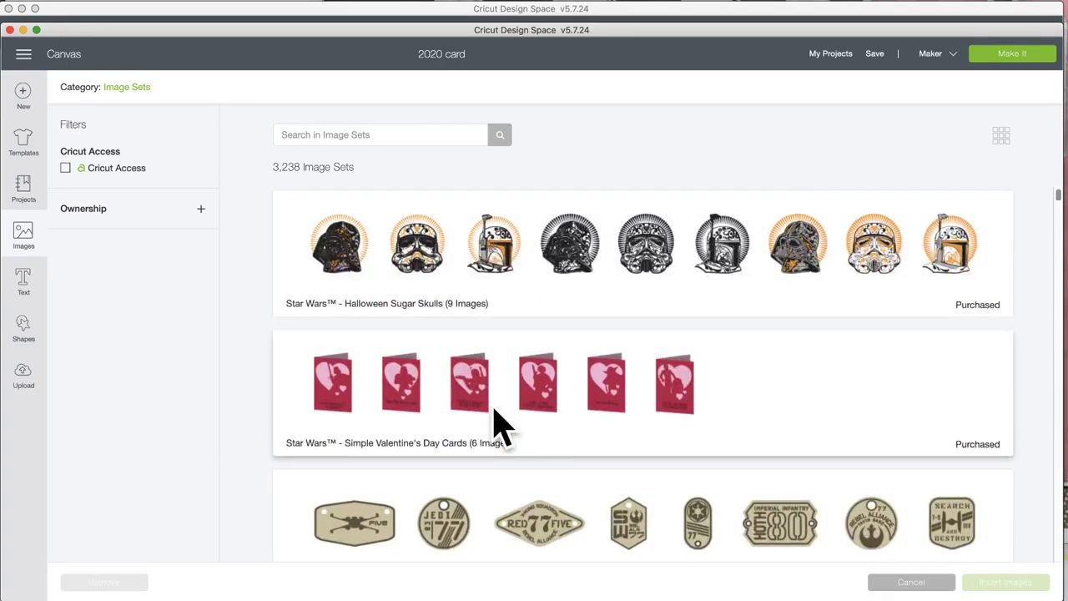
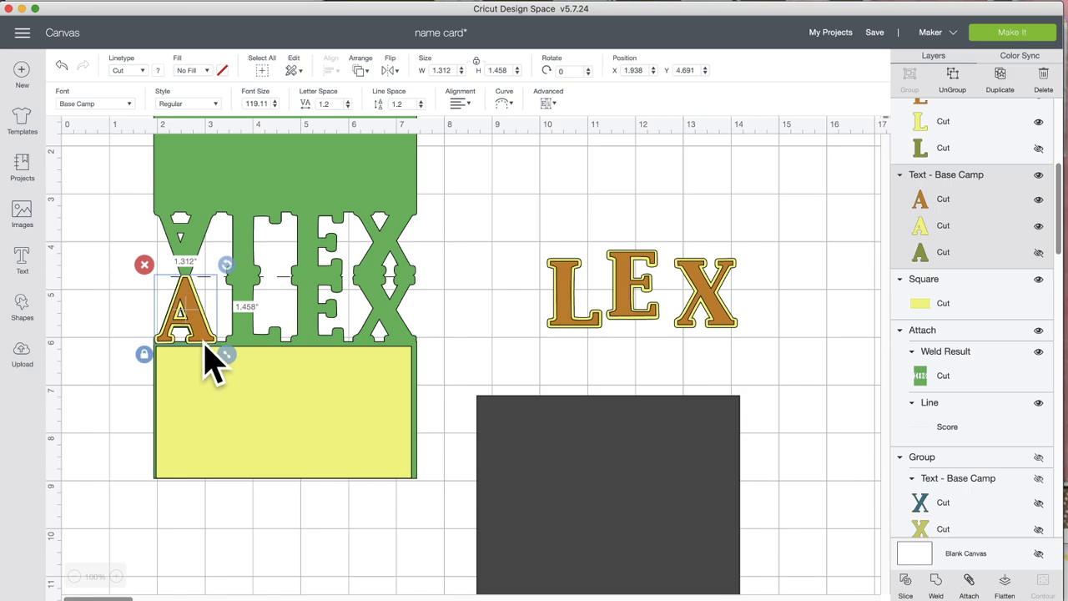
Shift the layered letter A horizontally to X 2.299 on the name card, and switch to the 2020 card project.
left_click_drag(203, 340, 252, 330)
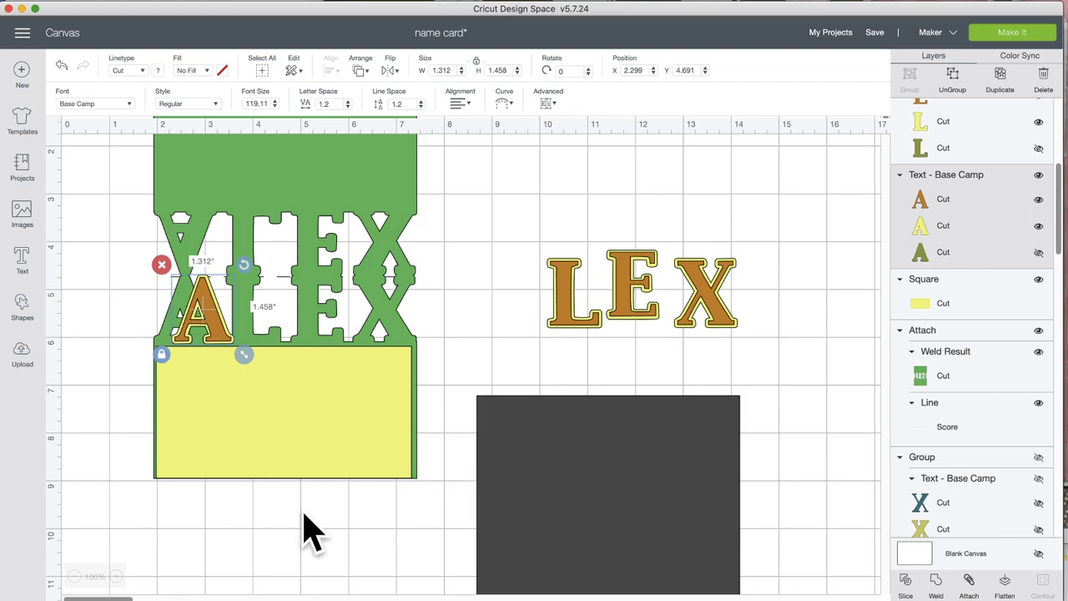
left_click_drag(180, 14, 253, 31)
key("super+m")
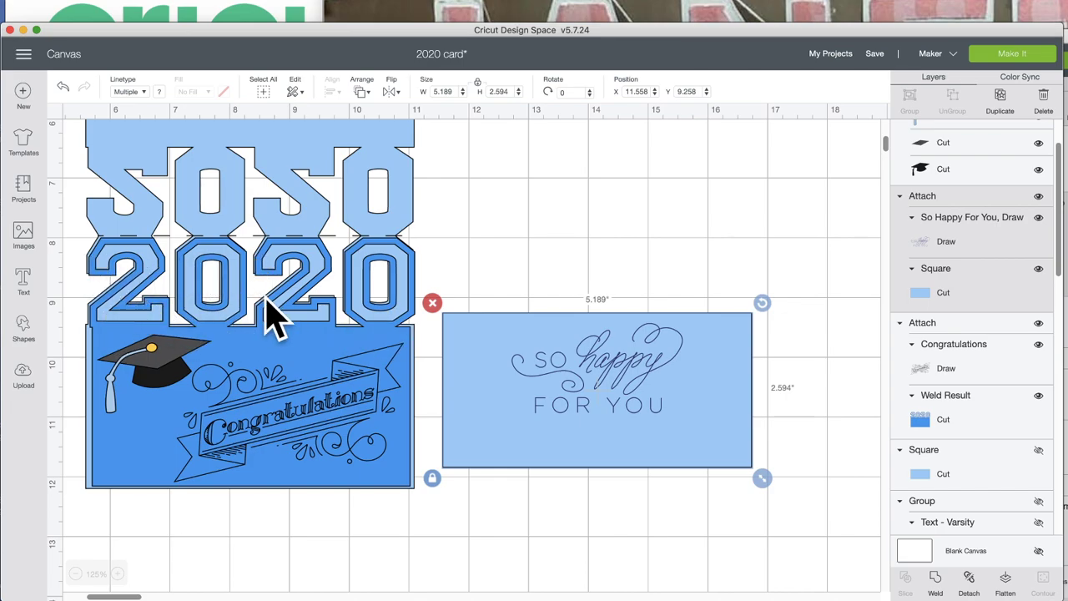
Add a seven-letter first name as text in the Varsity font at size 72, and unhide its light green letter layer.
scroll(267, 307, "down", 5)
left_click(229, 305)
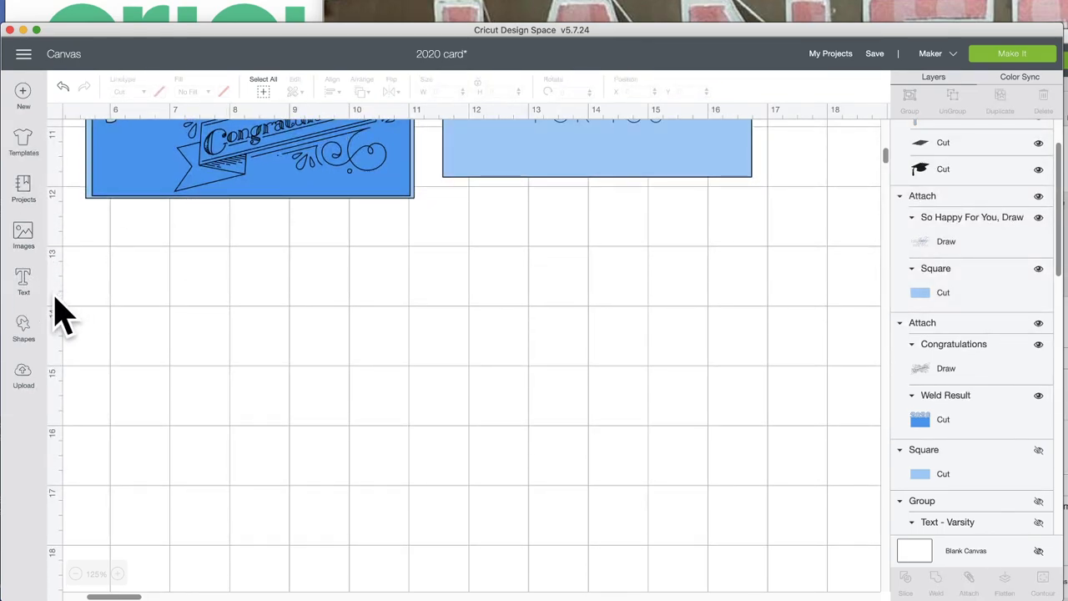
left_click(27, 276)
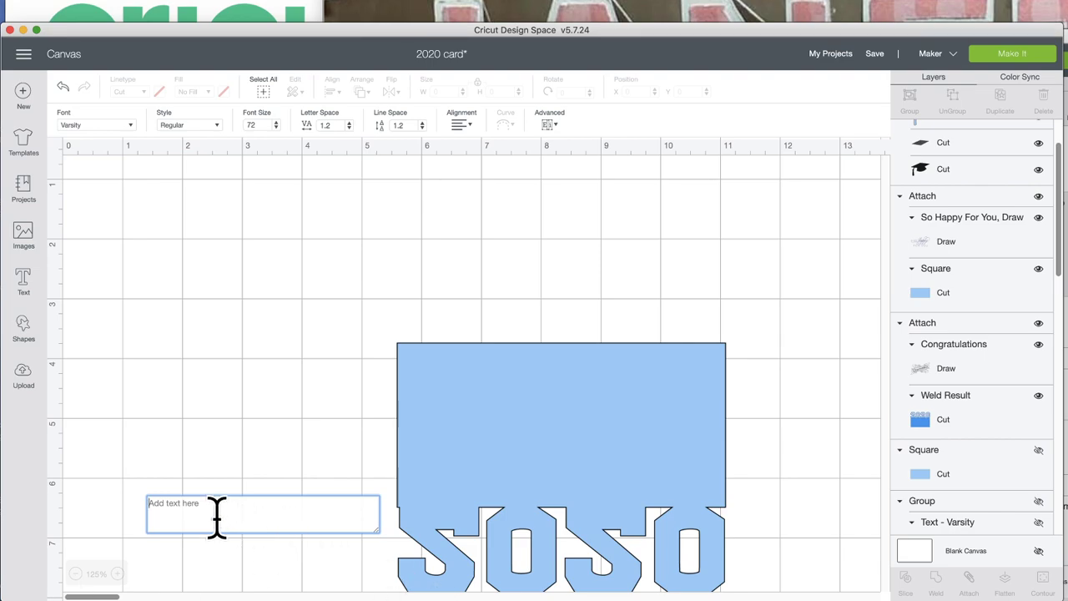
type("Pand")
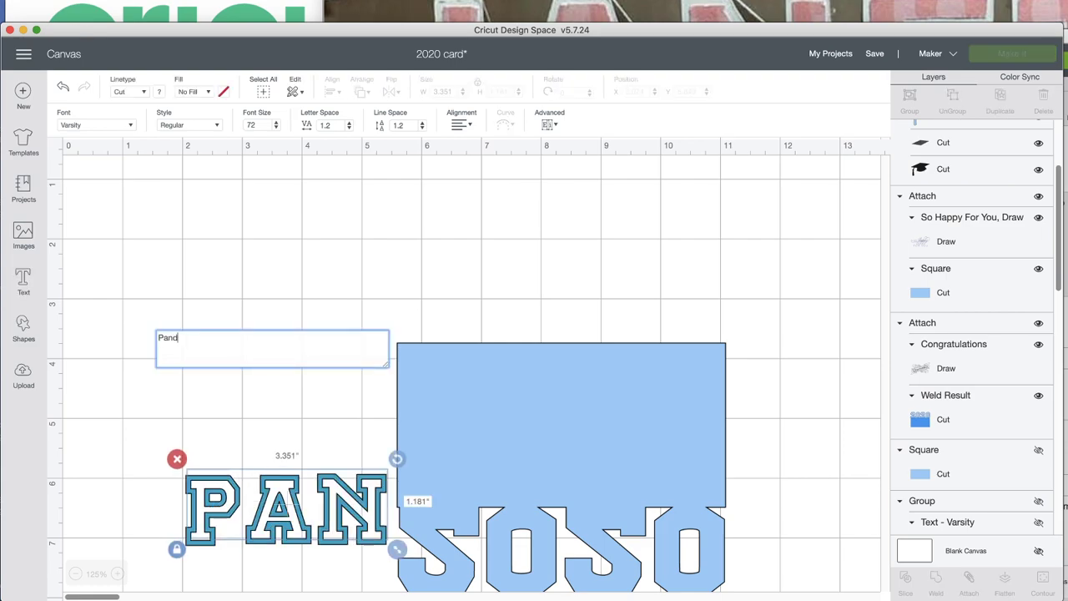
type("ora")
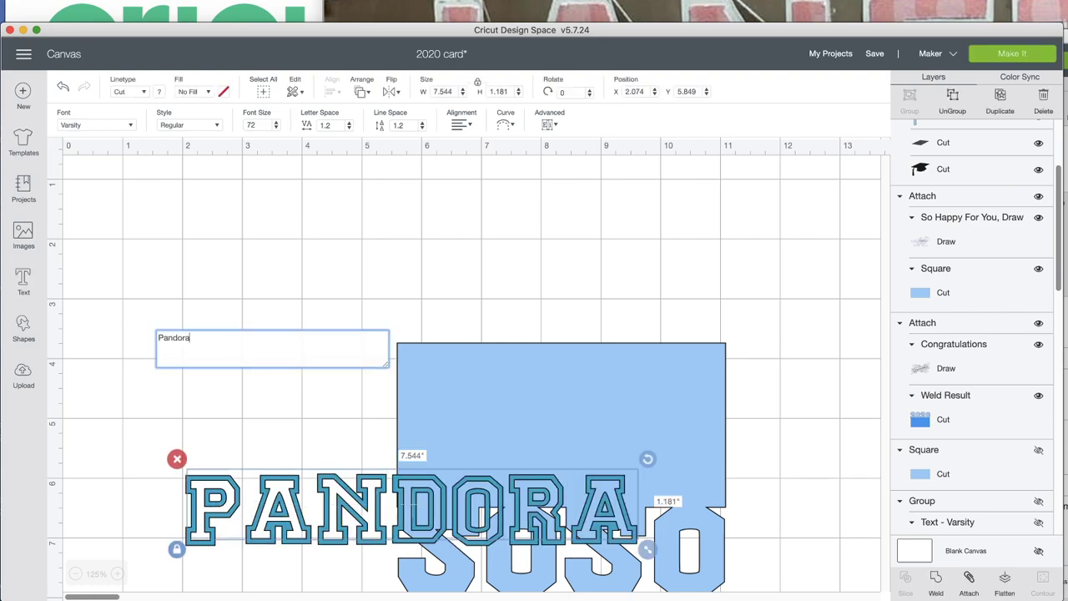
left_click_drag(238, 505, 240, 493)
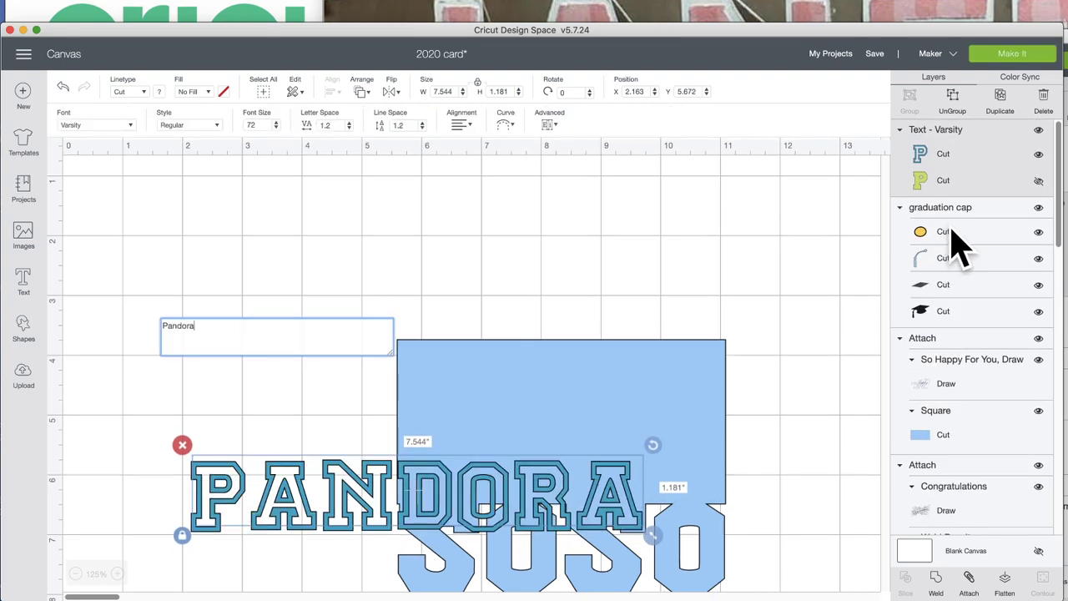
left_click(1039, 180)
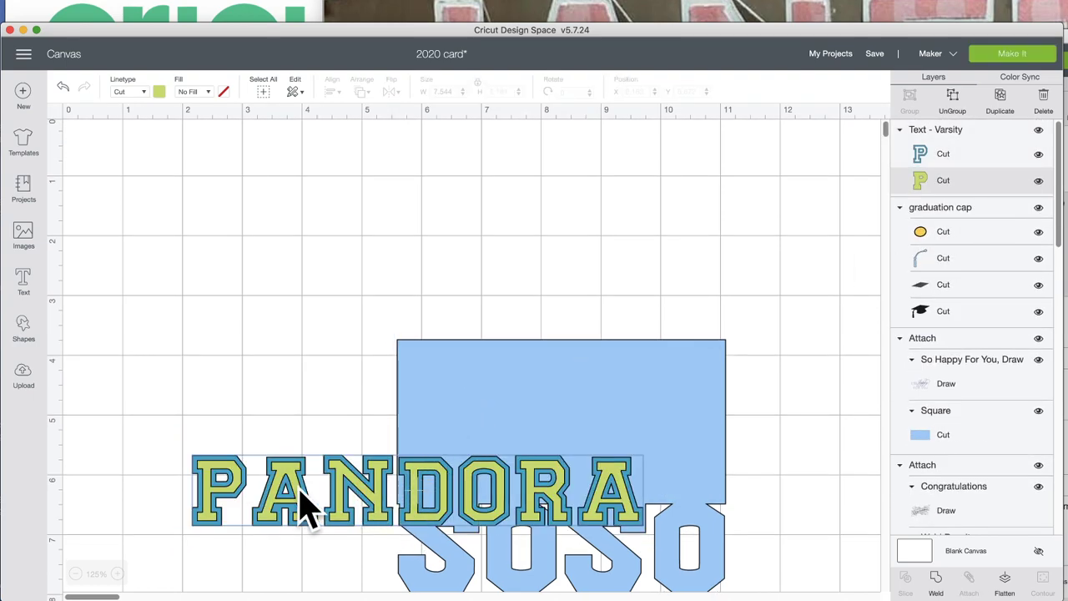
Move the name over the 2020 digits on the card and set its letter spacing to 0.1.
scroll(305, 505, "down", 5)
left_click_drag(346, 256, 561, 407)
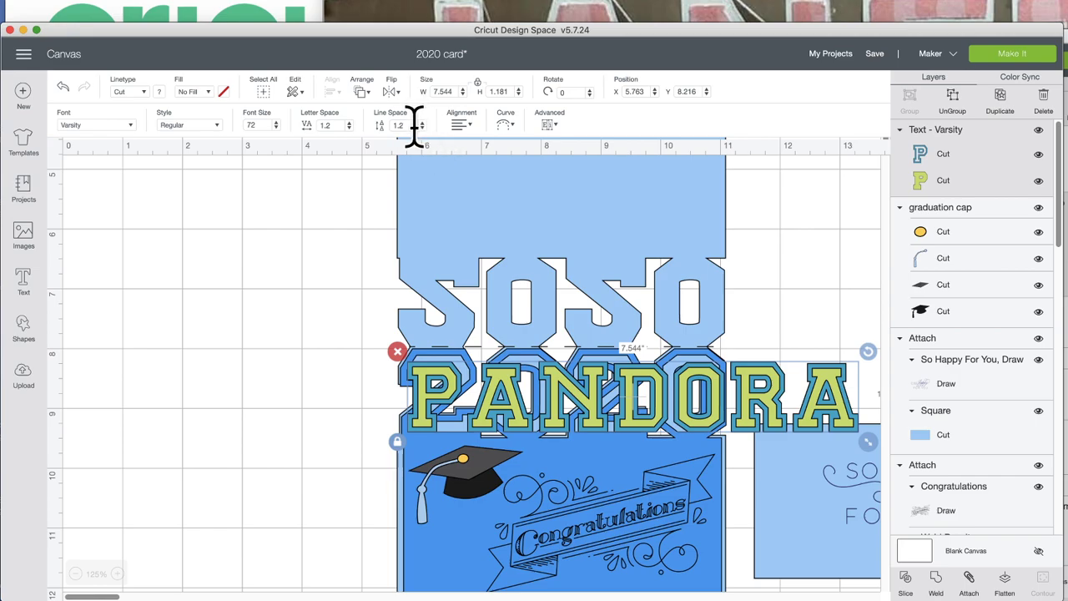
left_click(349, 128)
left_click(350, 127)
left_click(349, 128)
left_click(350, 128)
left_click(350, 128)
left_click(350, 128)
left_click(350, 128)
left_click(350, 128)
left_click(349, 128)
left_click(350, 128)
left_click(350, 127)
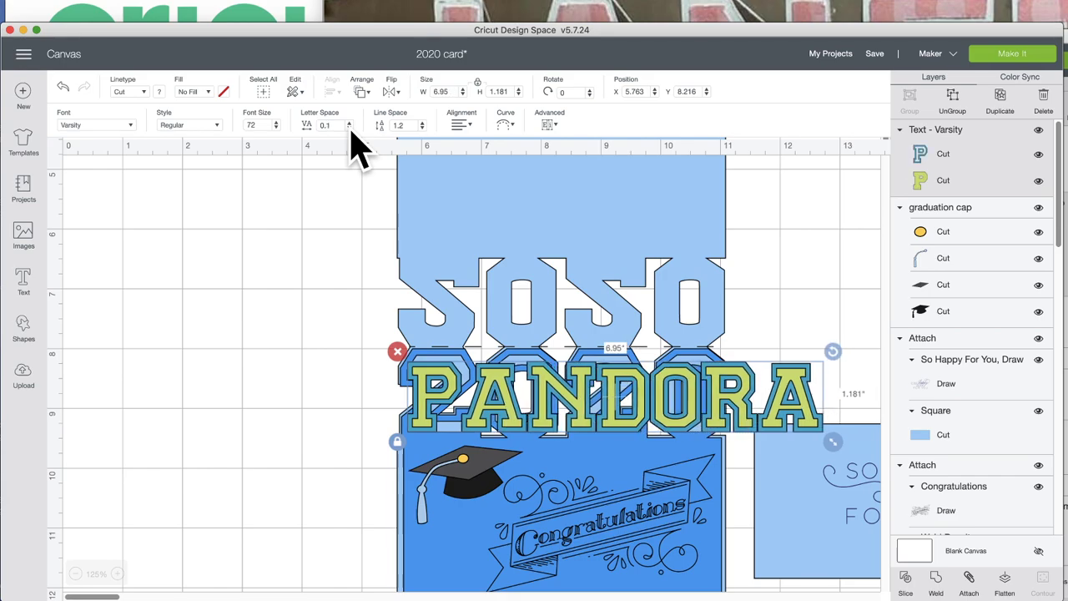
Scale the name down to span the card's width and align it just beneath the score line.
scroll(384, 329, "right", 5)
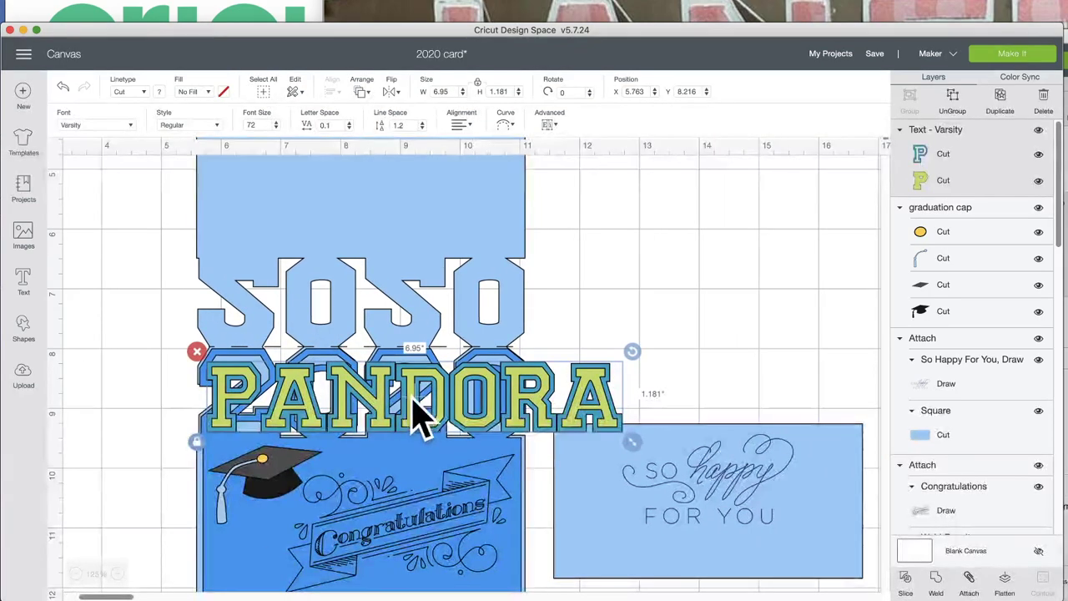
left_click_drag(415, 399, 398, 378)
left_click_drag(623, 439, 524, 421)
left_click_drag(459, 400, 450, 388)
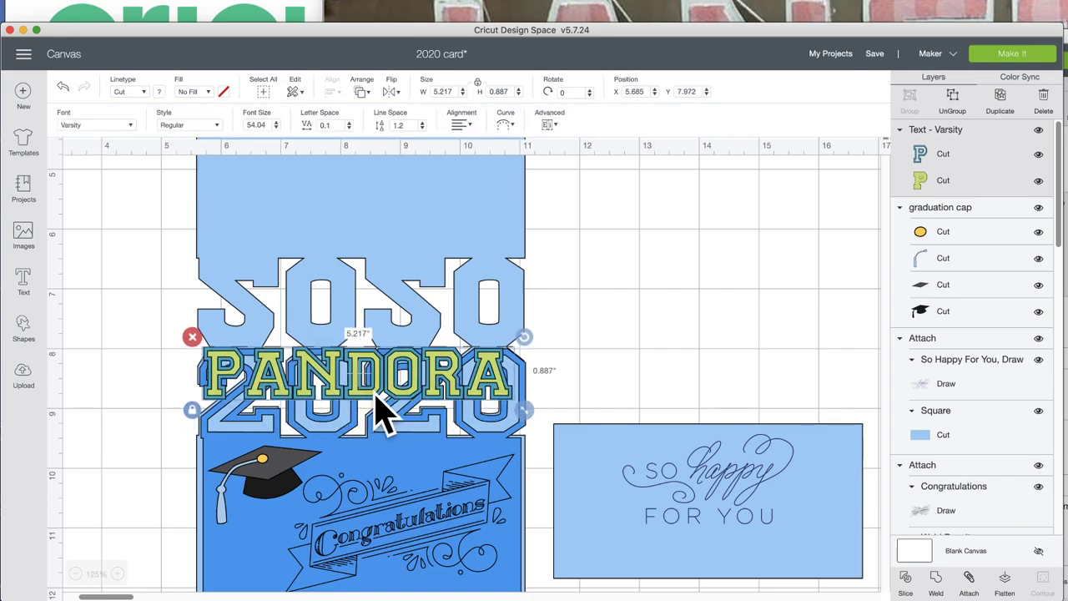
mouse_move(258, 405)
left_mouse_down()
mouse_move(144, 327)
mouse_move(268, 403)
mouse_move(258, 389)
left_mouse_up()
left_click_drag(521, 410, 538, 418)
Duplicate the So Happy For You panel, place the copy on the card beneath the name, and resize it to about 5.433 by 3.239 inches.
left_click(592, 475)
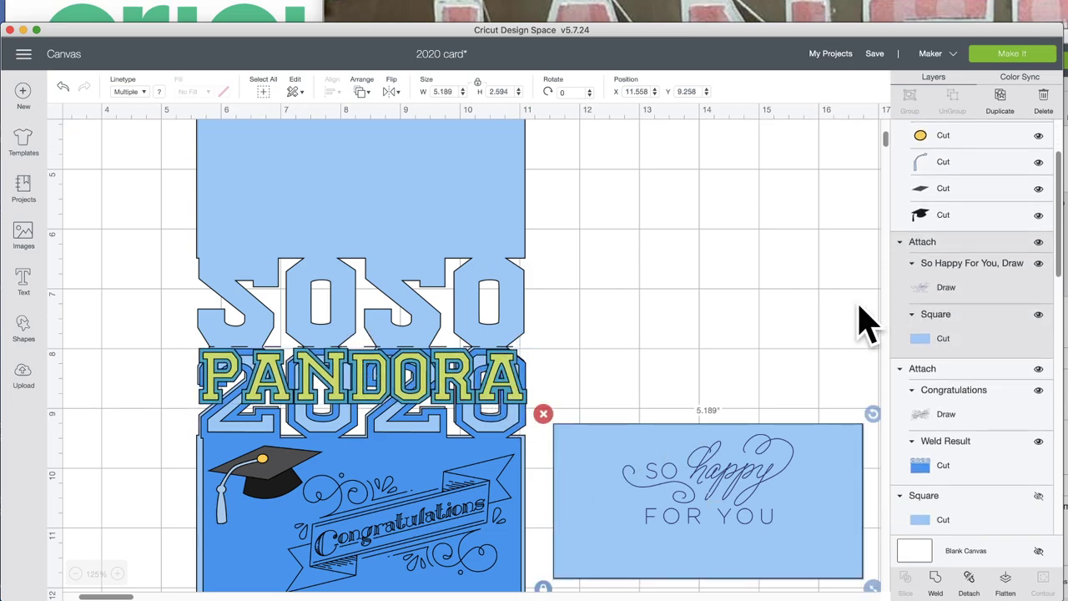
left_click(1000, 99)
left_click_drag(746, 508, 363, 461)
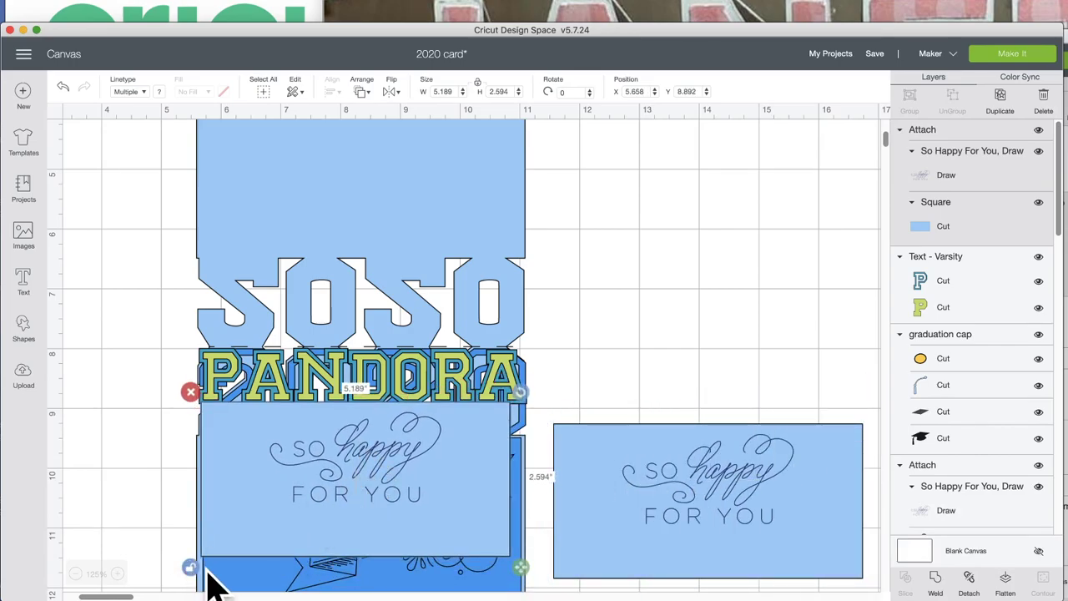
scroll(296, 518, "down", 3)
left_click_drag(522, 476, 547, 530)
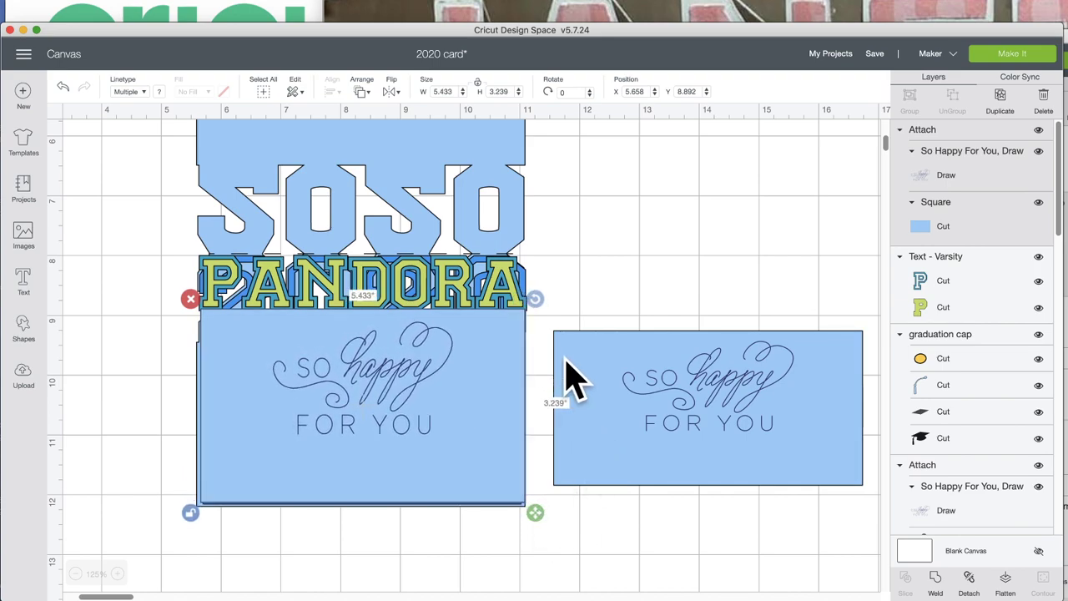
Align the So Happy For You panel copy with the card's lower edge and shift the name down to meet its upper edge.
left_click_drag(457, 361, 453, 365)
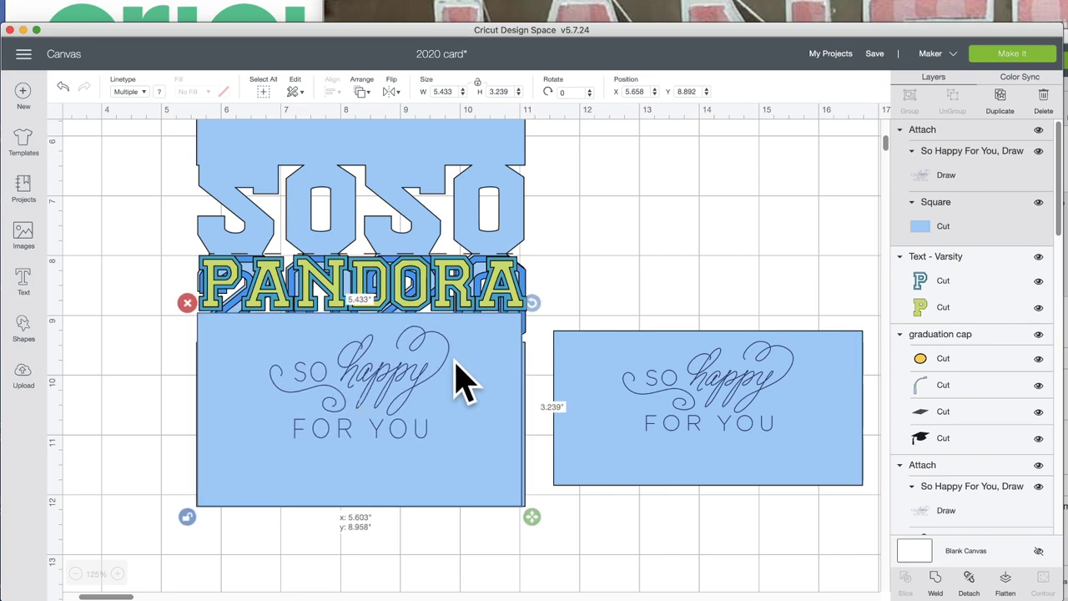
left_click(416, 309)
left_click_drag(416, 308, 417, 318)
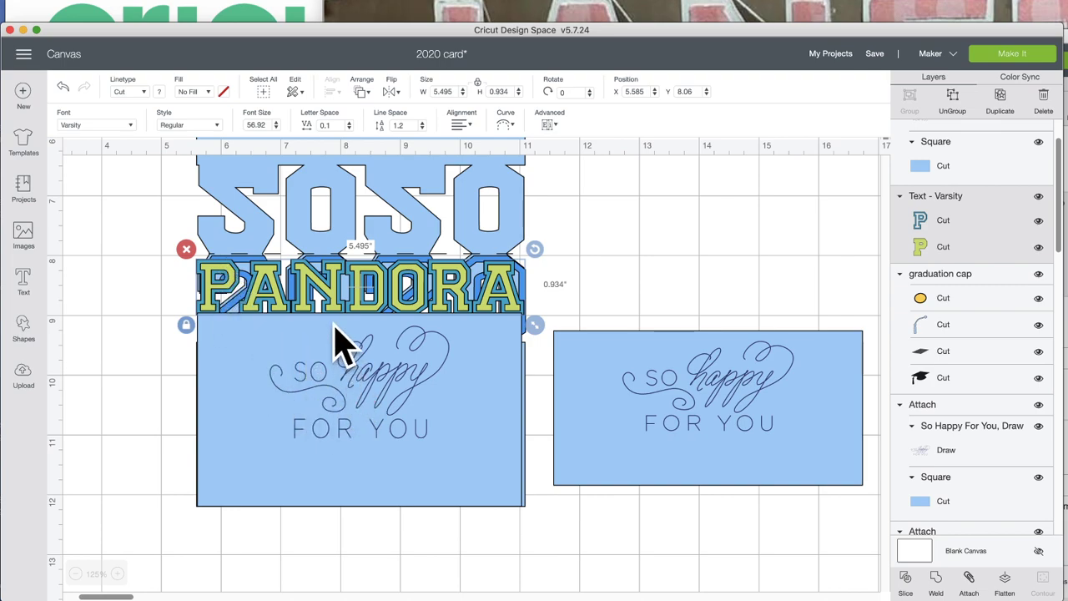
Filter the Cricut fonts available for the name text to Multi-Layer fonts only.
left_click(117, 125)
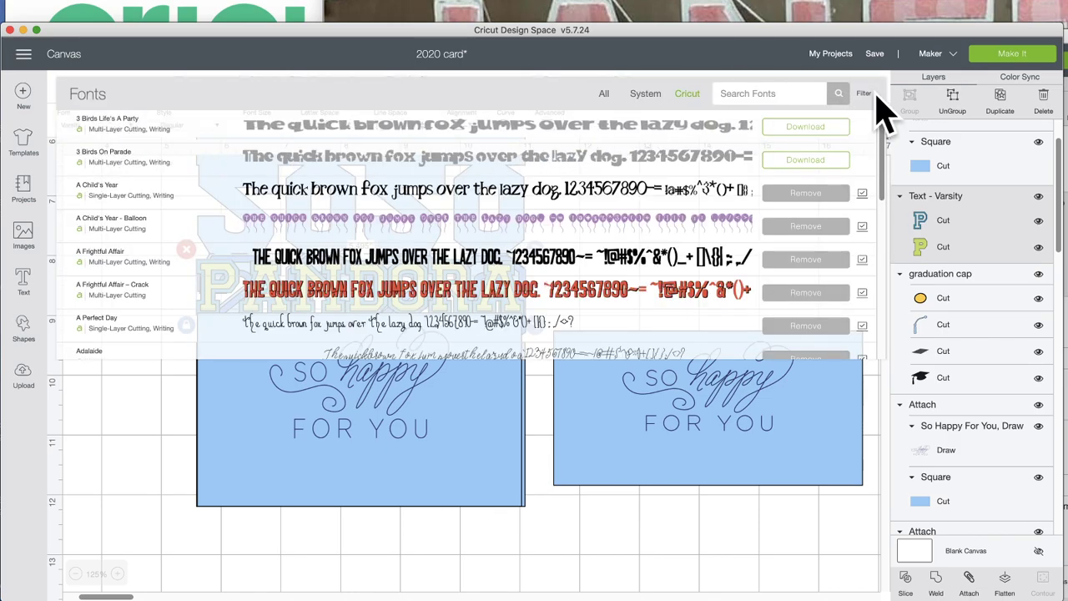
left_click(864, 95)
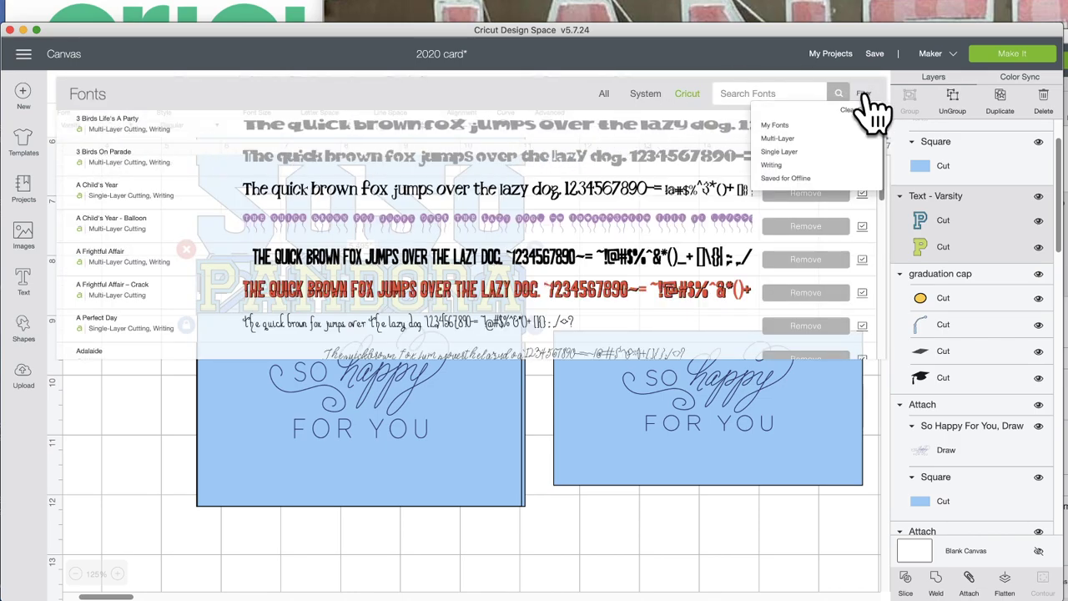
left_click(832, 138)
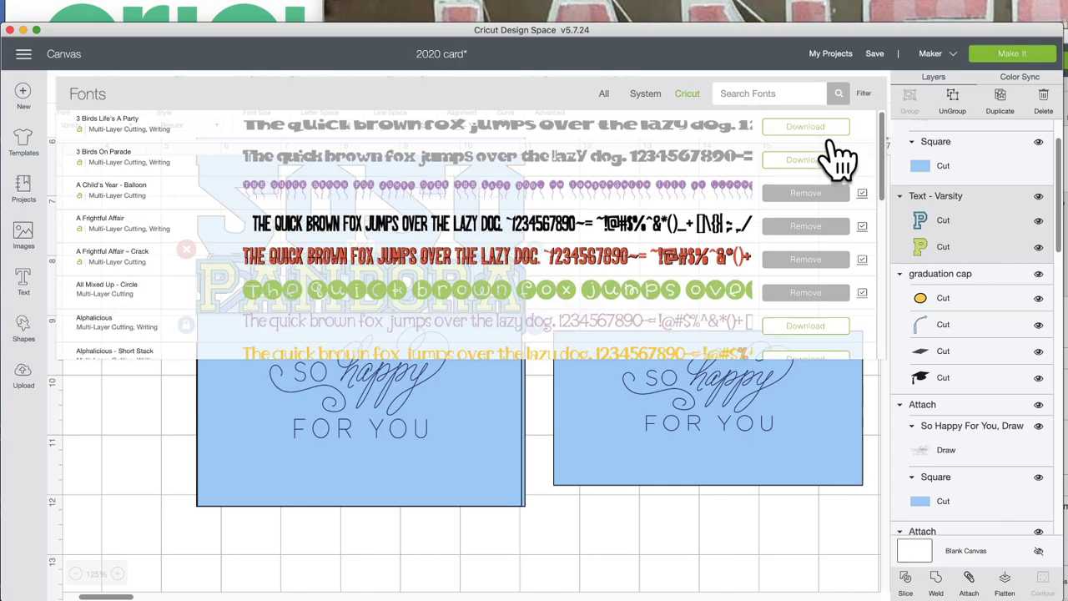
Browse the multi-layer fonts and apply Base Camp to the name text.
scroll(608, 281, "down", 8)
scroll(608, 281, "down", 10)
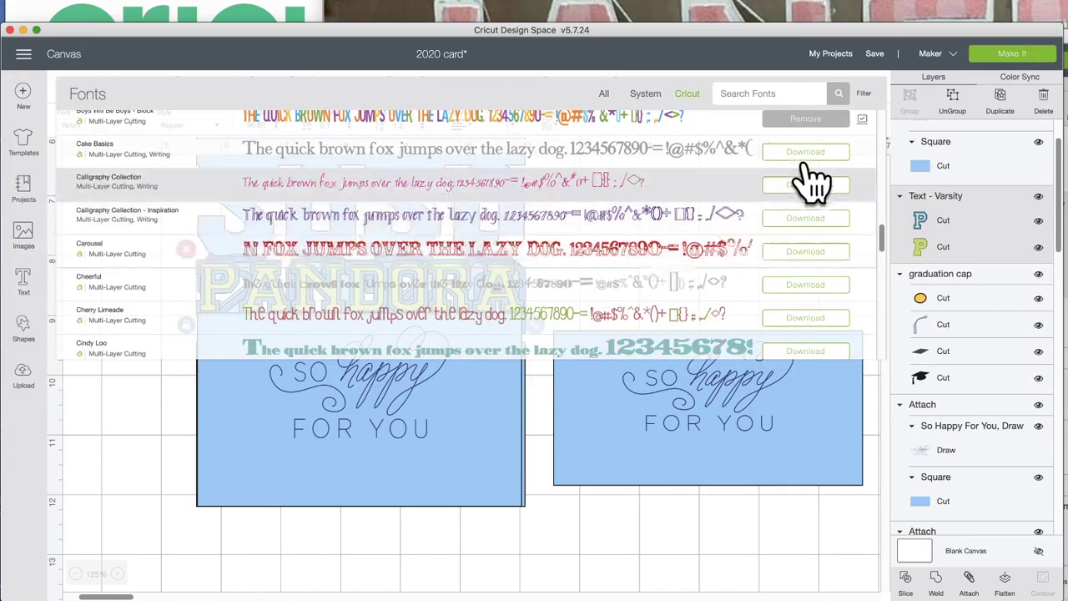
left_click(861, 95)
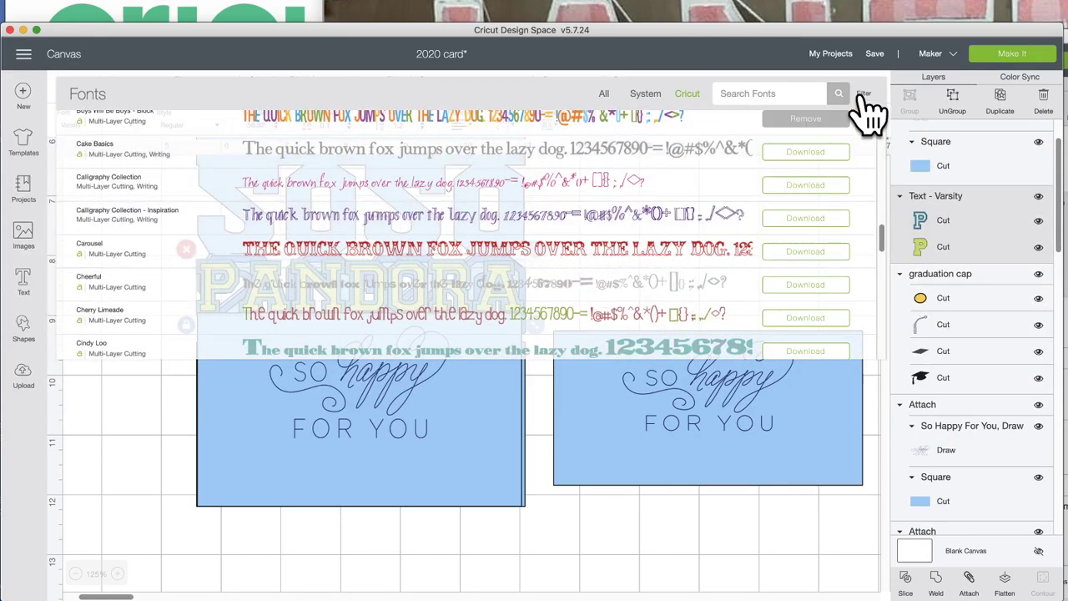
scroll(556, 287, "down", 2)
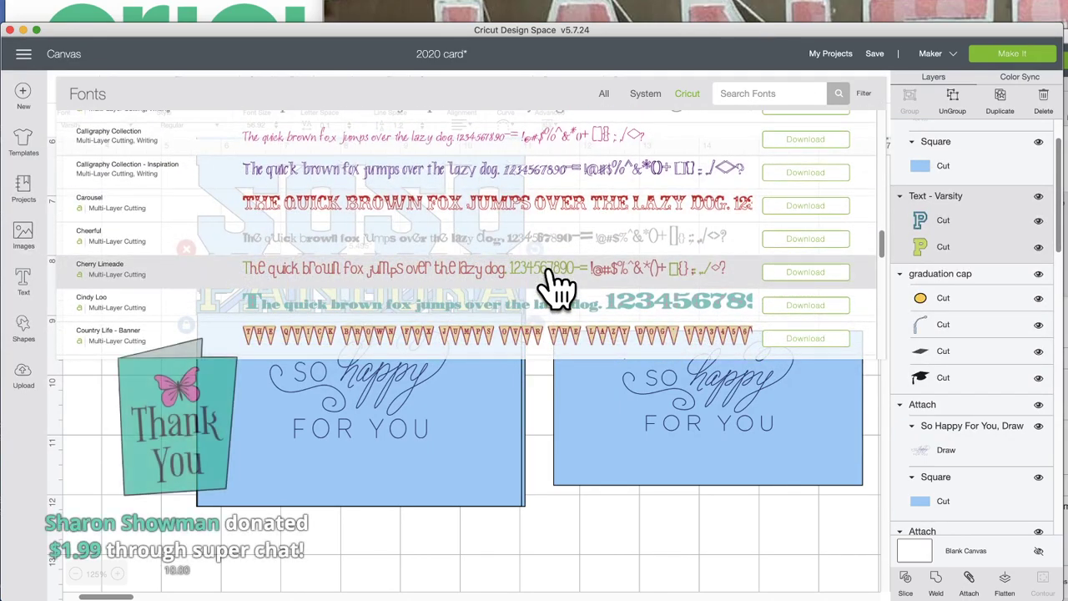
scroll(429, 300, "down", 5)
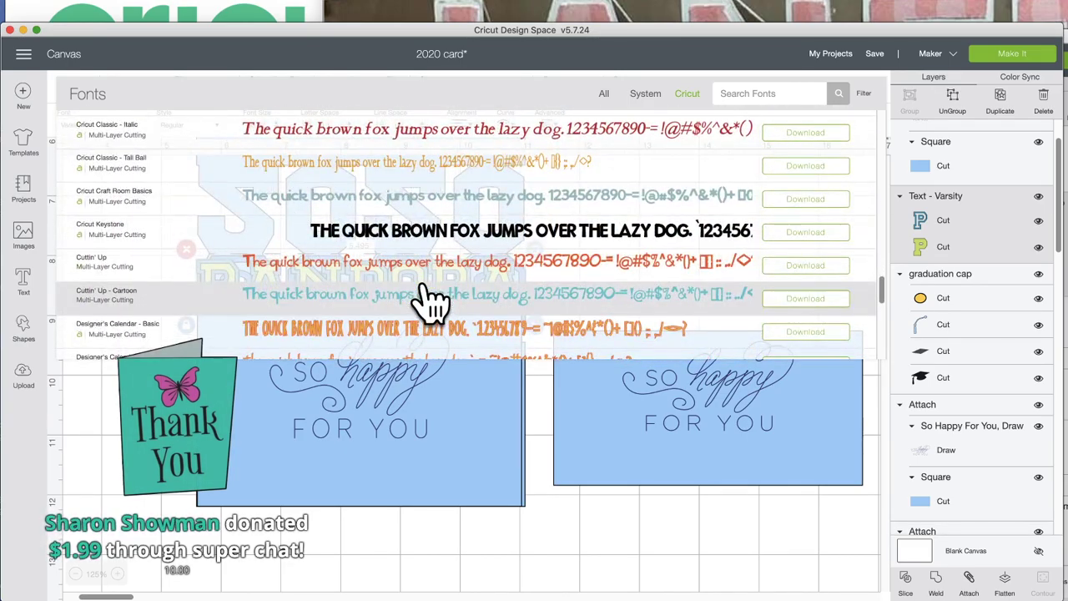
scroll(430, 300, "down", 3)
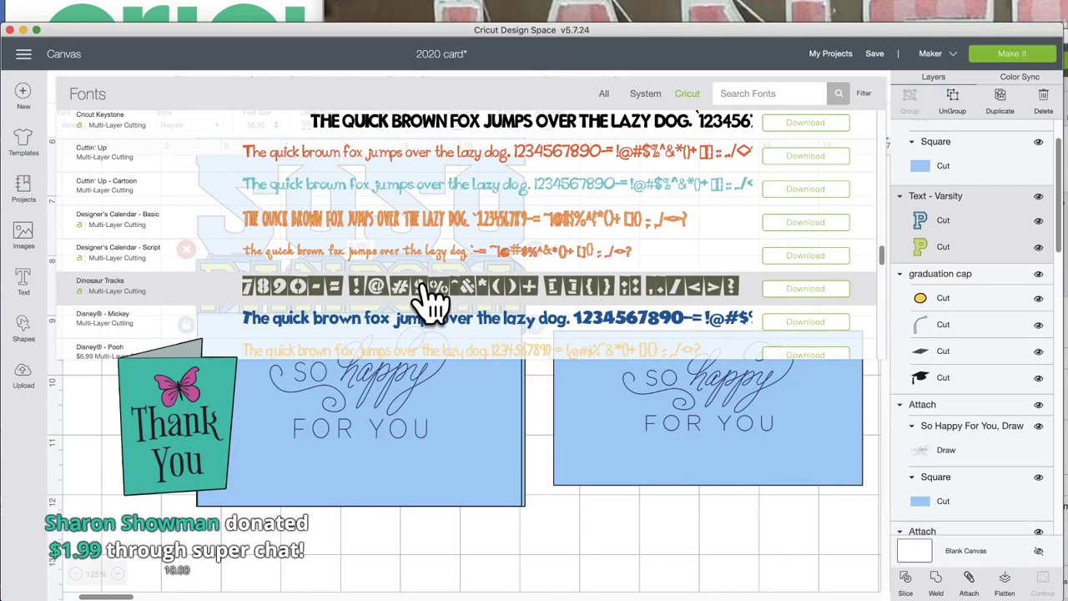
scroll(430, 300, "up", 1)
scroll(429, 300, "up", 10)
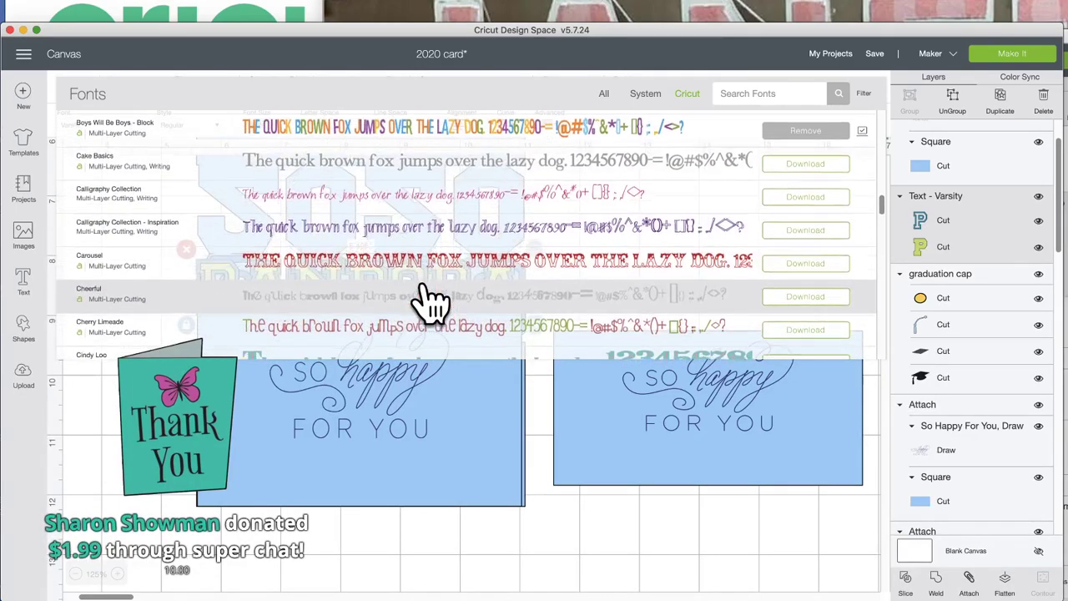
scroll(430, 300, "up", 2)
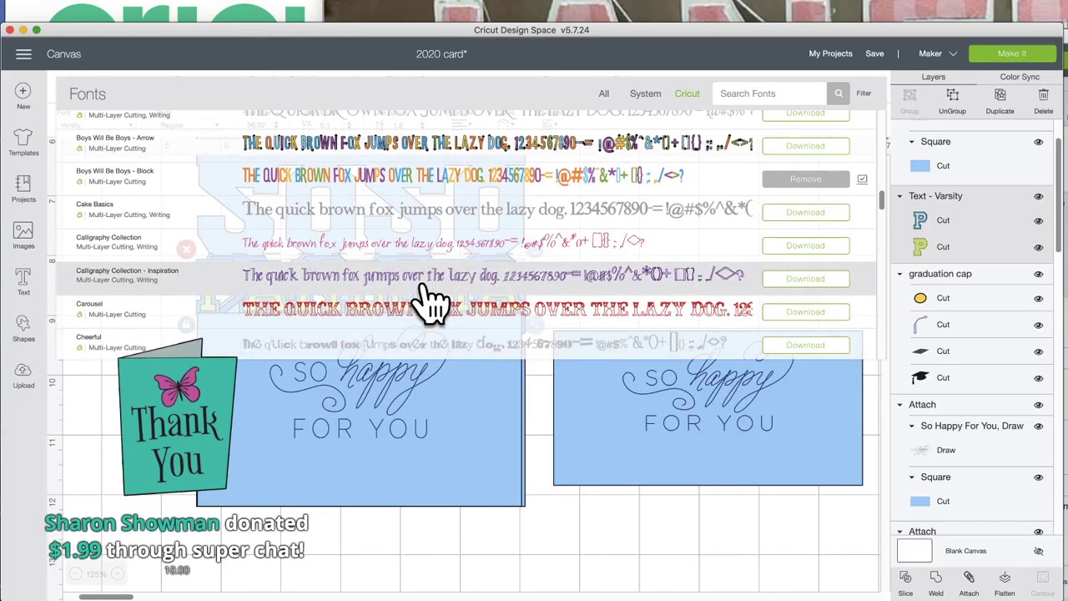
scroll(430, 301, "up", 3)
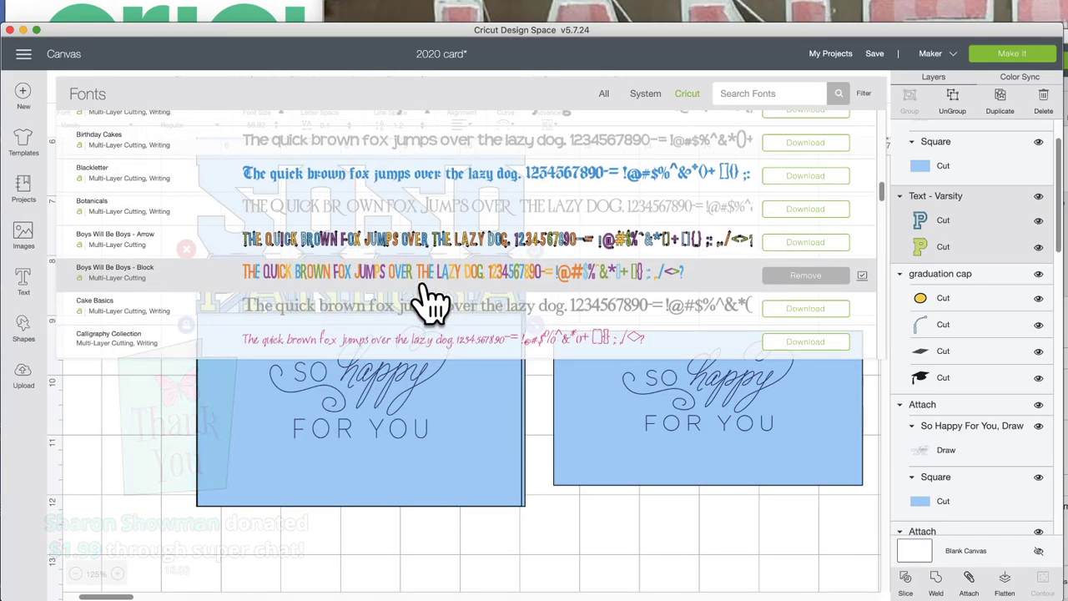
scroll(429, 300, "up", 3)
scroll(430, 300, "up", 3)
left_click(450, 185)
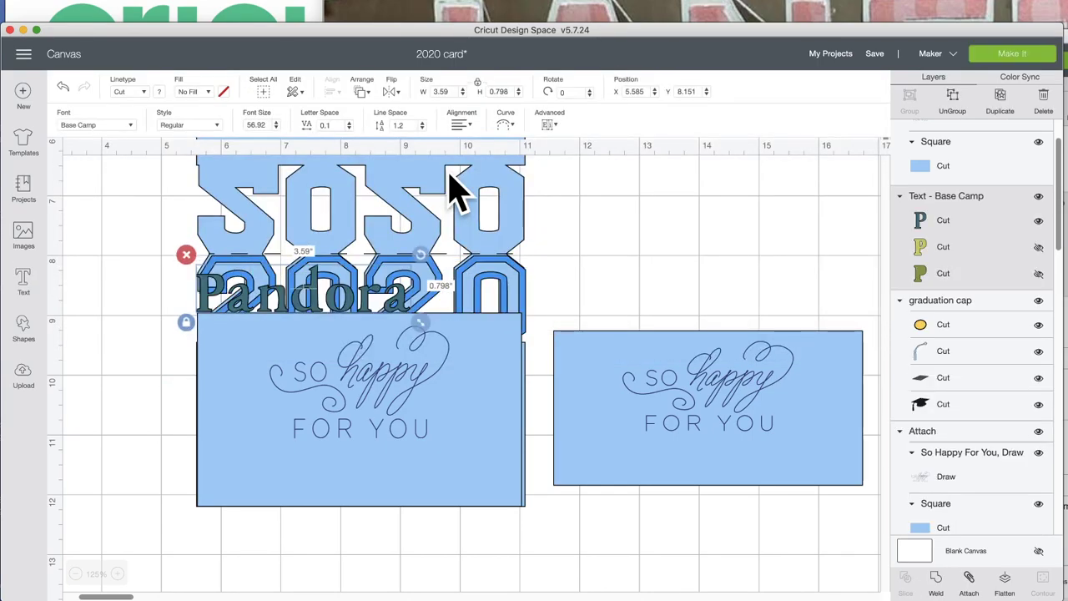
Edit the name text to replace its lowercase ending with capital letters.
double_click(319, 296)
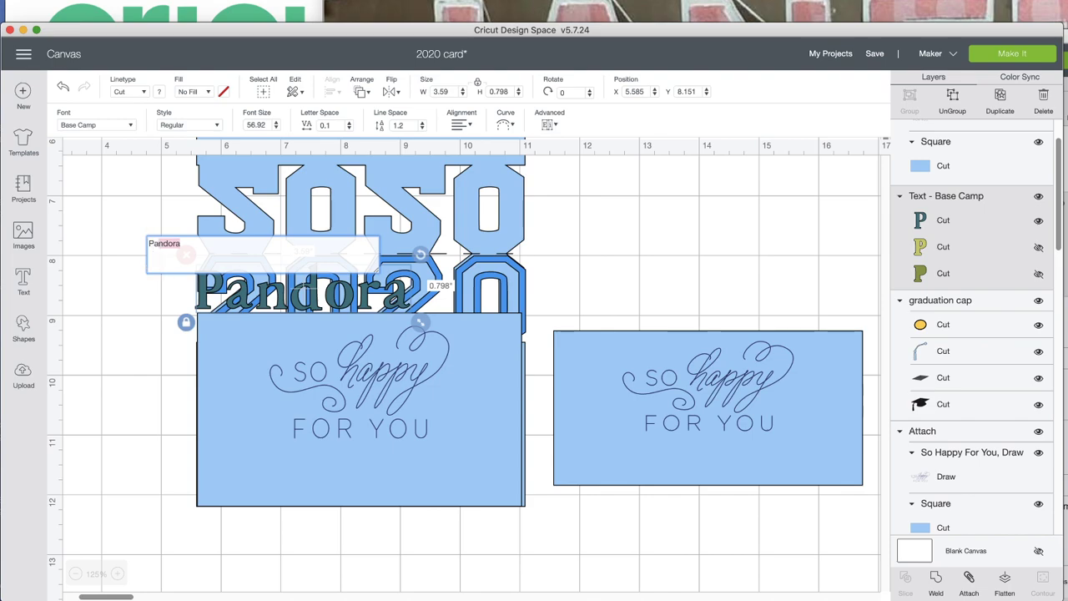
key("BackSpace")
key("BackSpace")
key("BackSpace")
key("BackSpace")
key("BackSpace")
type("ANDORA")
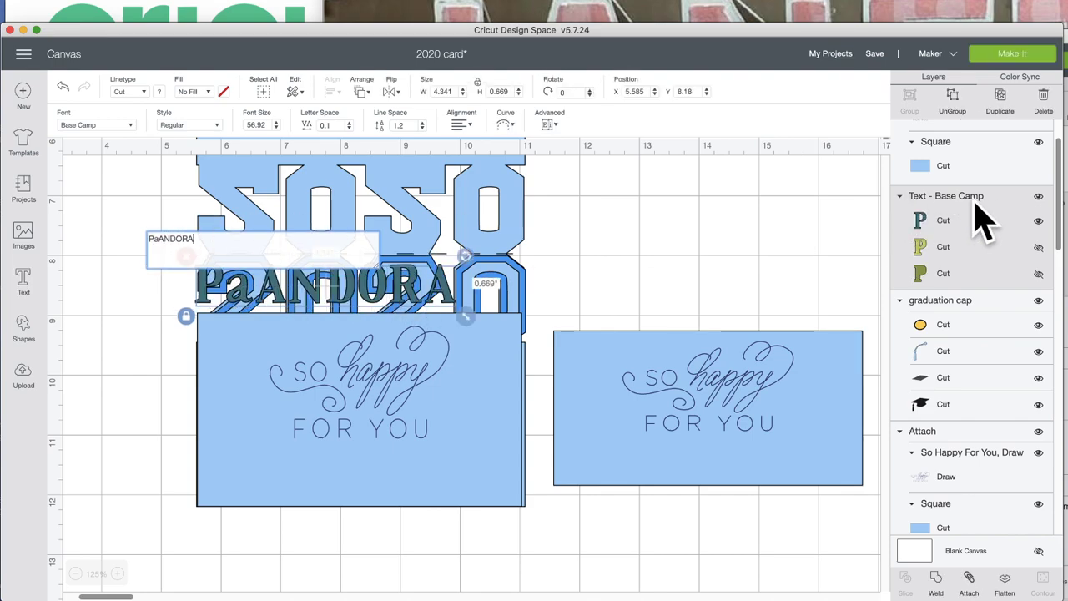
Unhide the name's light green layer, and show the dark green layer briefly before hiding it again.
left_click(1038, 248)
left_click(1039, 247)
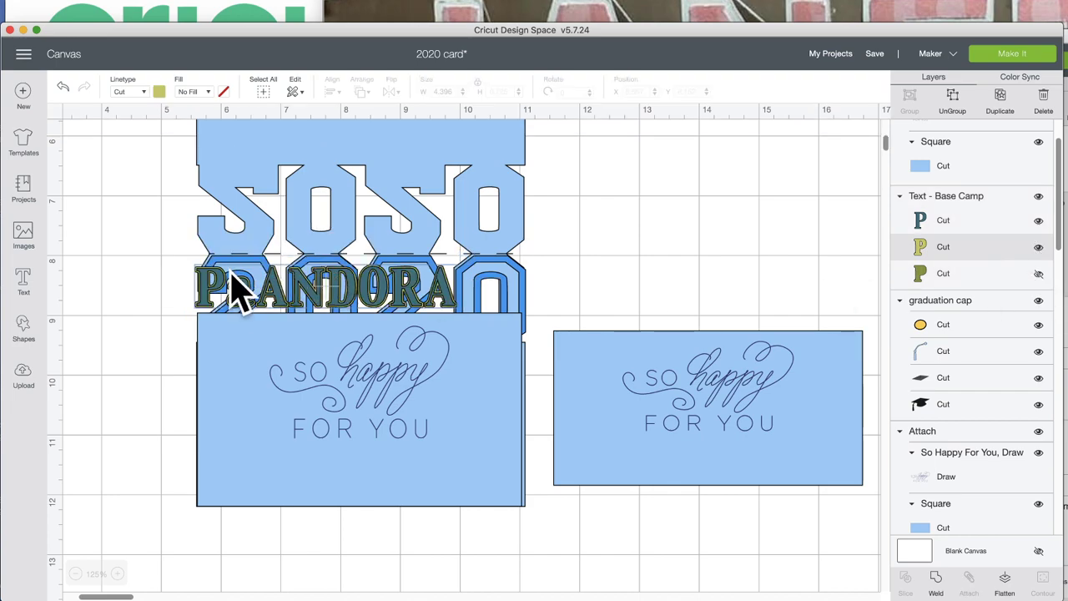
left_click(1041, 276)
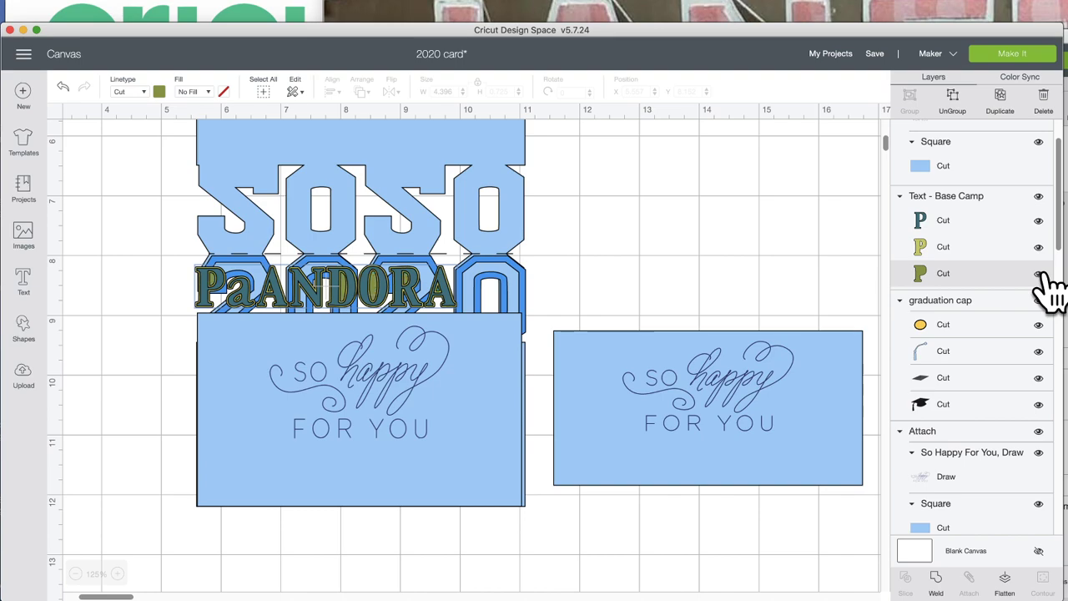
left_click(1041, 275)
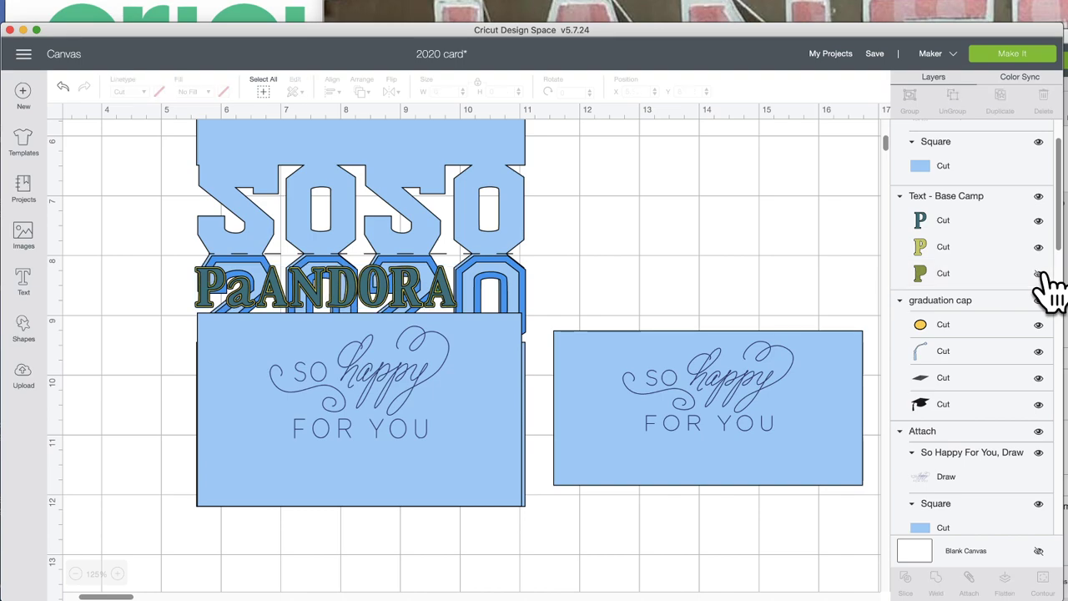
Enlarge the Base Camp name to about 5.441 by 0.898 inches to span the card's width.
left_click(408, 290)
left_click_drag(460, 343, 535, 354)
left_click(480, 390)
Move the name off the card to the empty area below it, and place the So Happy For You panel directly beneath the name.
left_click_drag(477, 309, 448, 472)
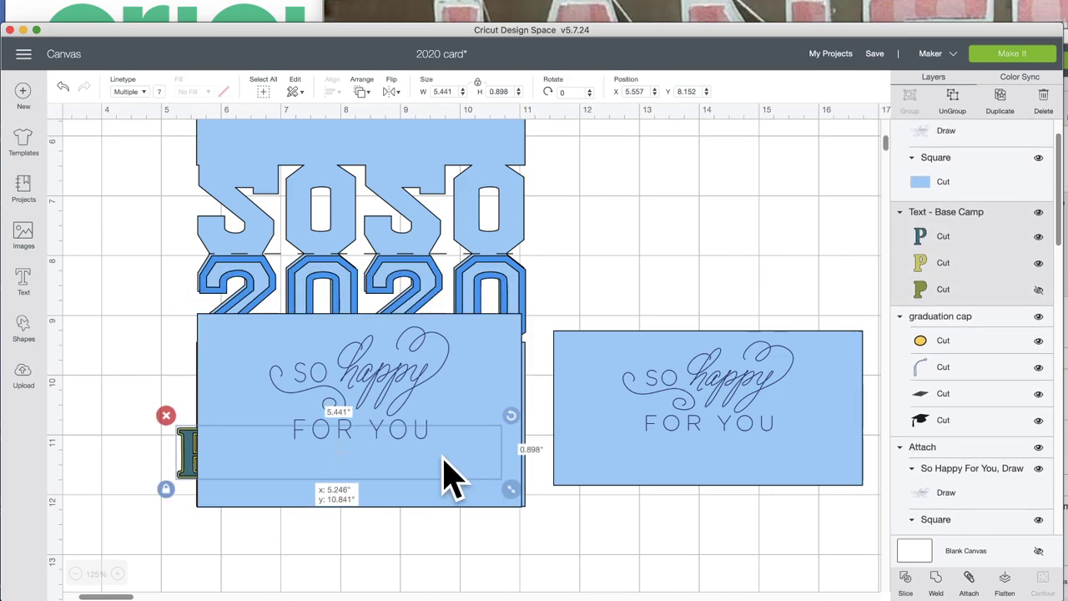
scroll(446, 450, "down", 5)
left_click_drag(417, 231, 376, 486)
left_click_drag(354, 205, 369, 418)
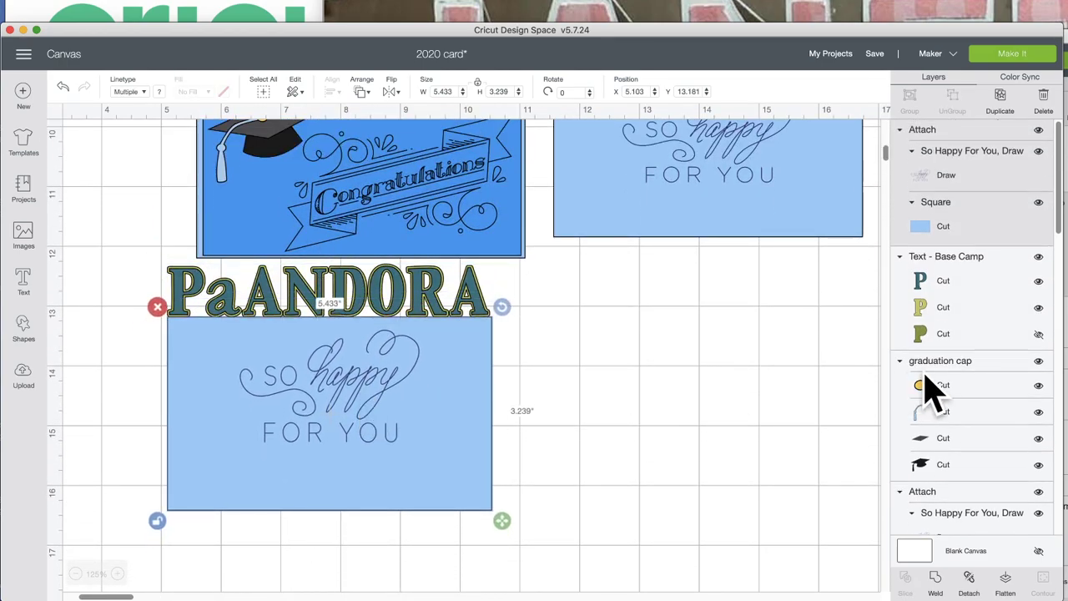
Unhide the yellow square and place it directly beside the name and its So Happy For You panel.
scroll(931, 392, "down", 10)
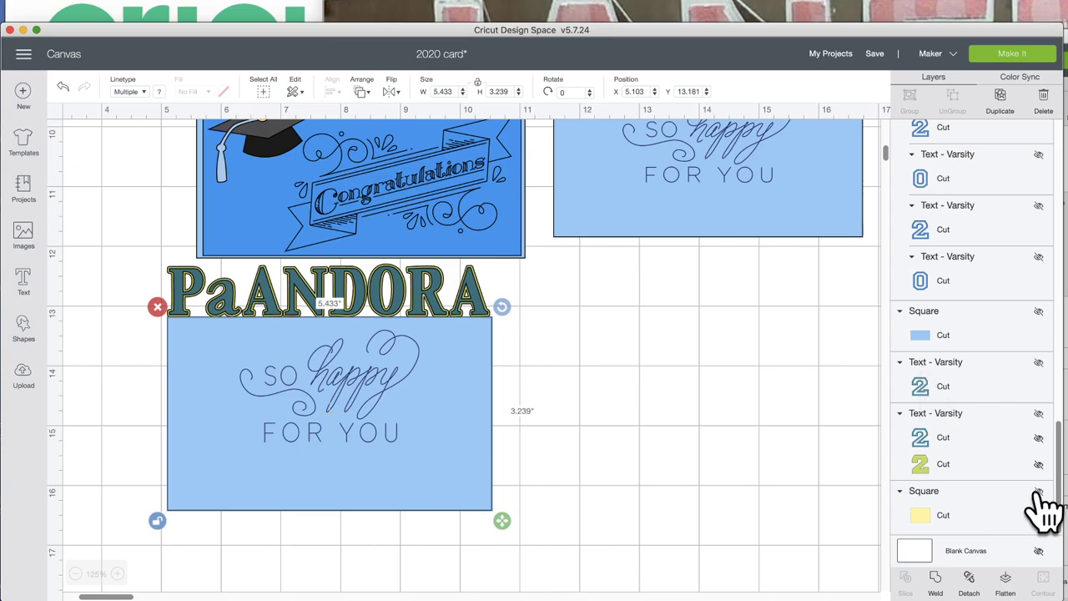
left_click(1038, 492)
left_click_drag(726, 270, 607, 456)
scroll(608, 479, "down", 5)
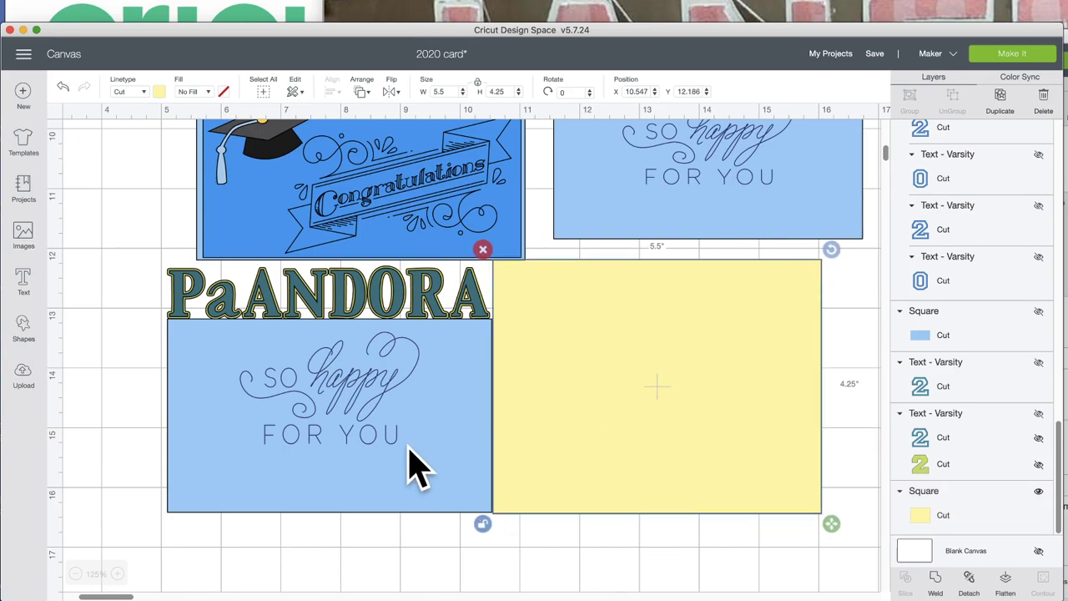
Stretch the So Happy For You panel below the name to about 3.25 inches high, level with the yellow square's lower edge.
left_click(408, 467)
left_click_drag(506, 525, 506, 527)
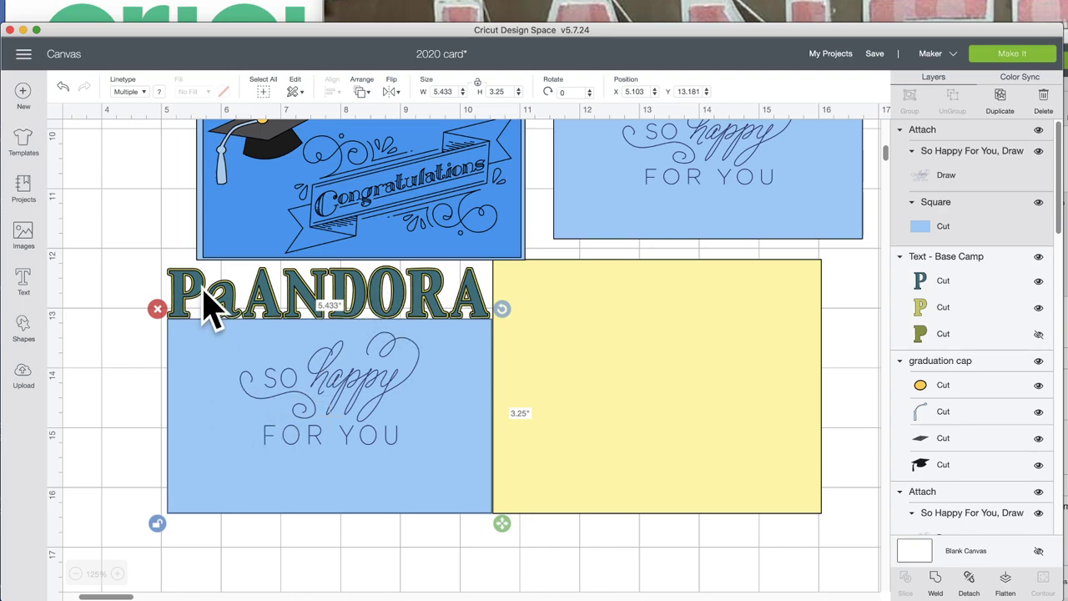
scroll(347, 425, "up", 5)
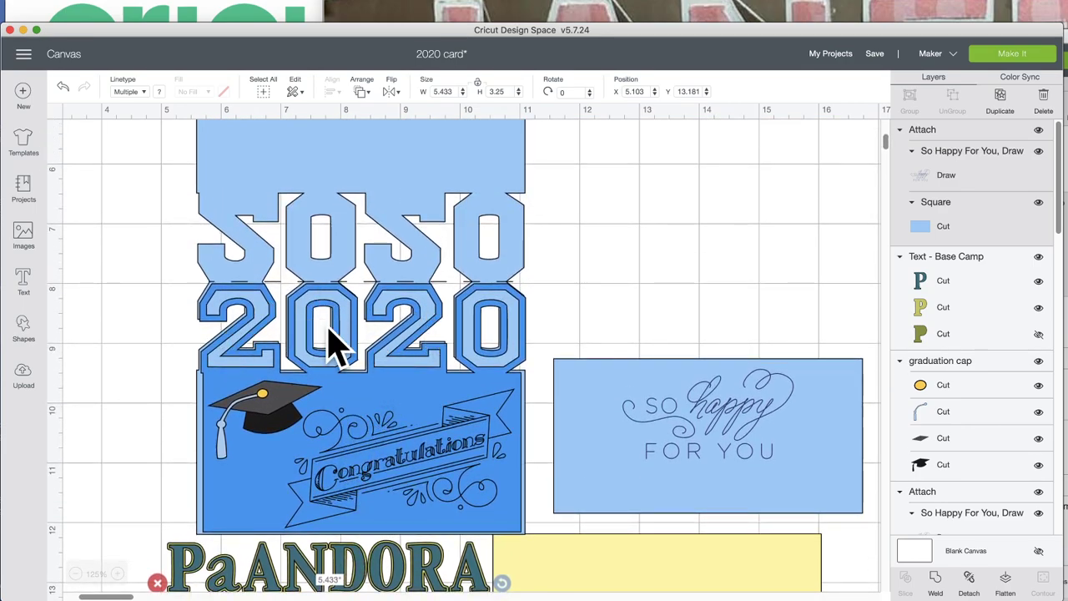
scroll(287, 537, "down", 3)
scroll(293, 543, "down", 2)
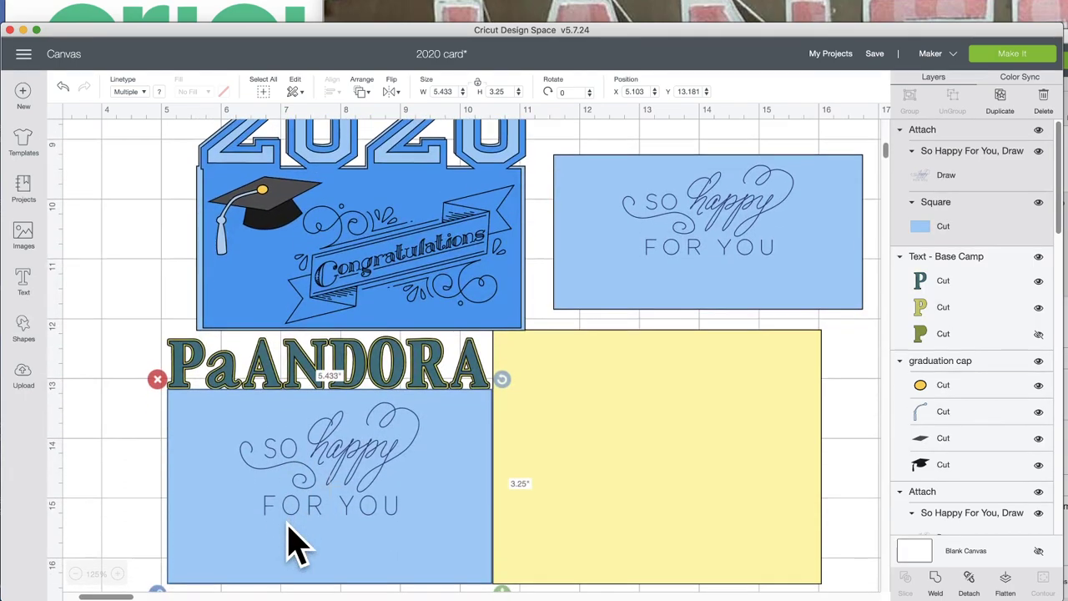